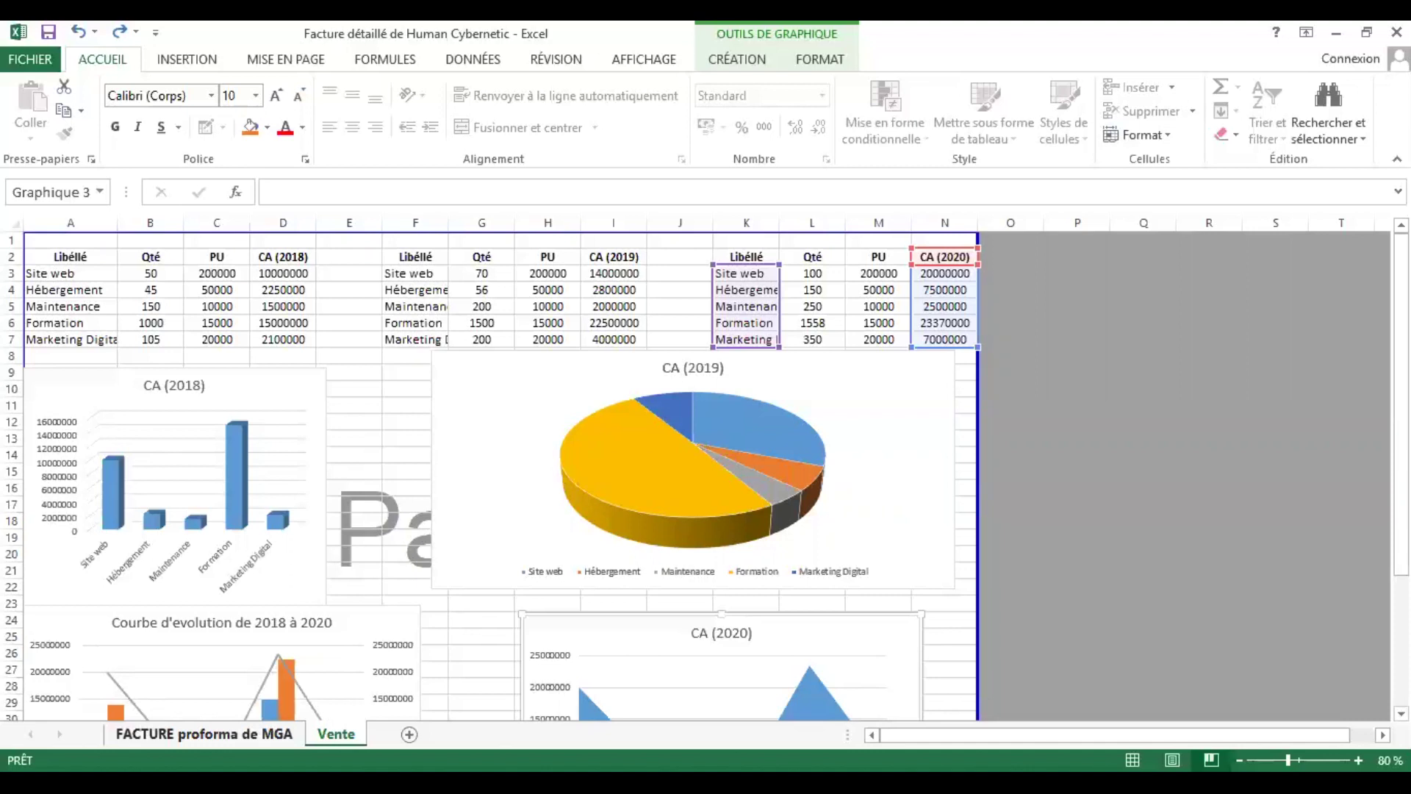
Step: Scroll through the FACTURE proforma de MGA invoice rows, then add a new blank sheet, Feuil3
{"action": "key", "text": "ctrl+Page_Up"}
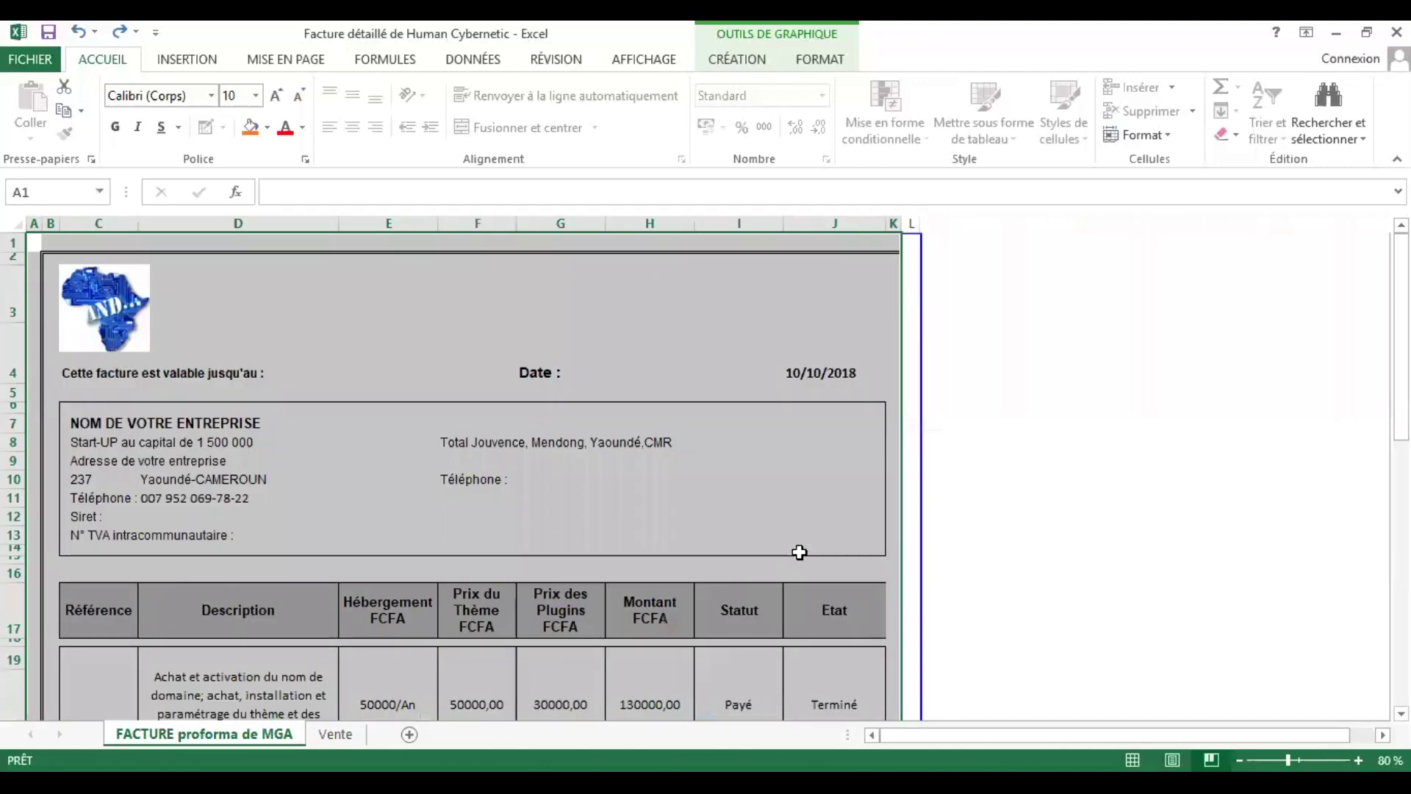
{"action": "left_click", "coordinate": [607, 575]}
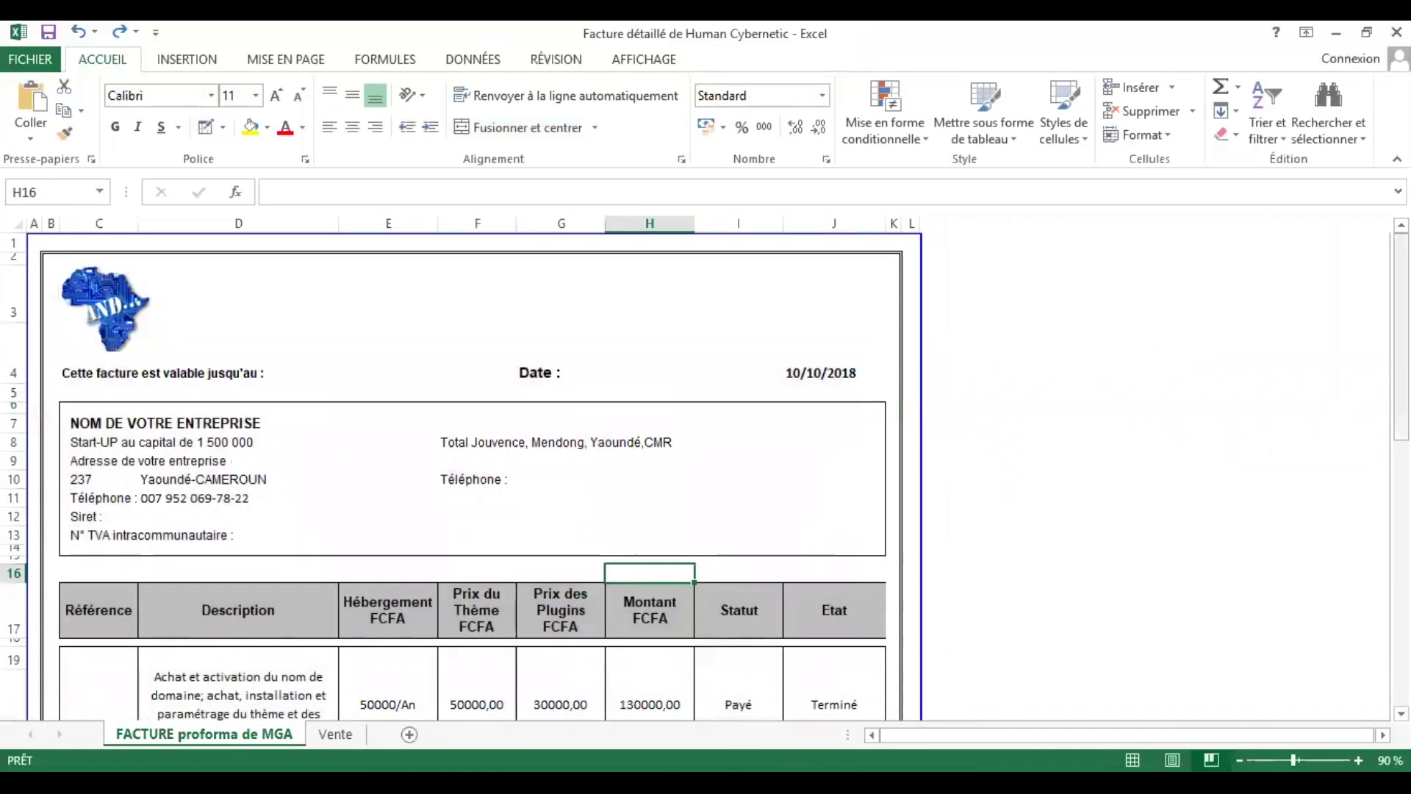
{"action": "scroll", "coordinate": [470, 477], "scroll_direction": "down", "scroll_amount": 6}
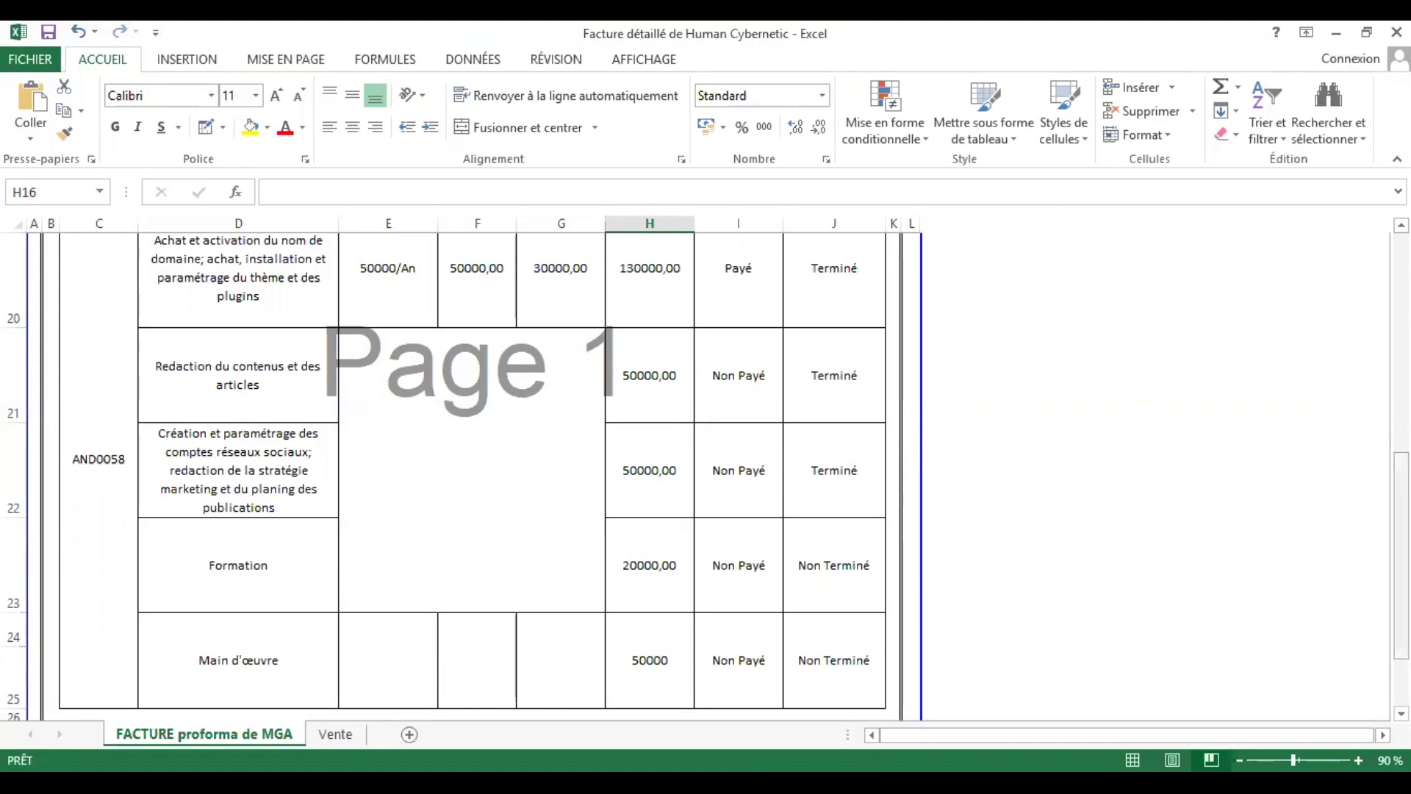
{"action": "scroll", "coordinate": [707, 674], "scroll_direction": "up", "scroll_amount": 6}
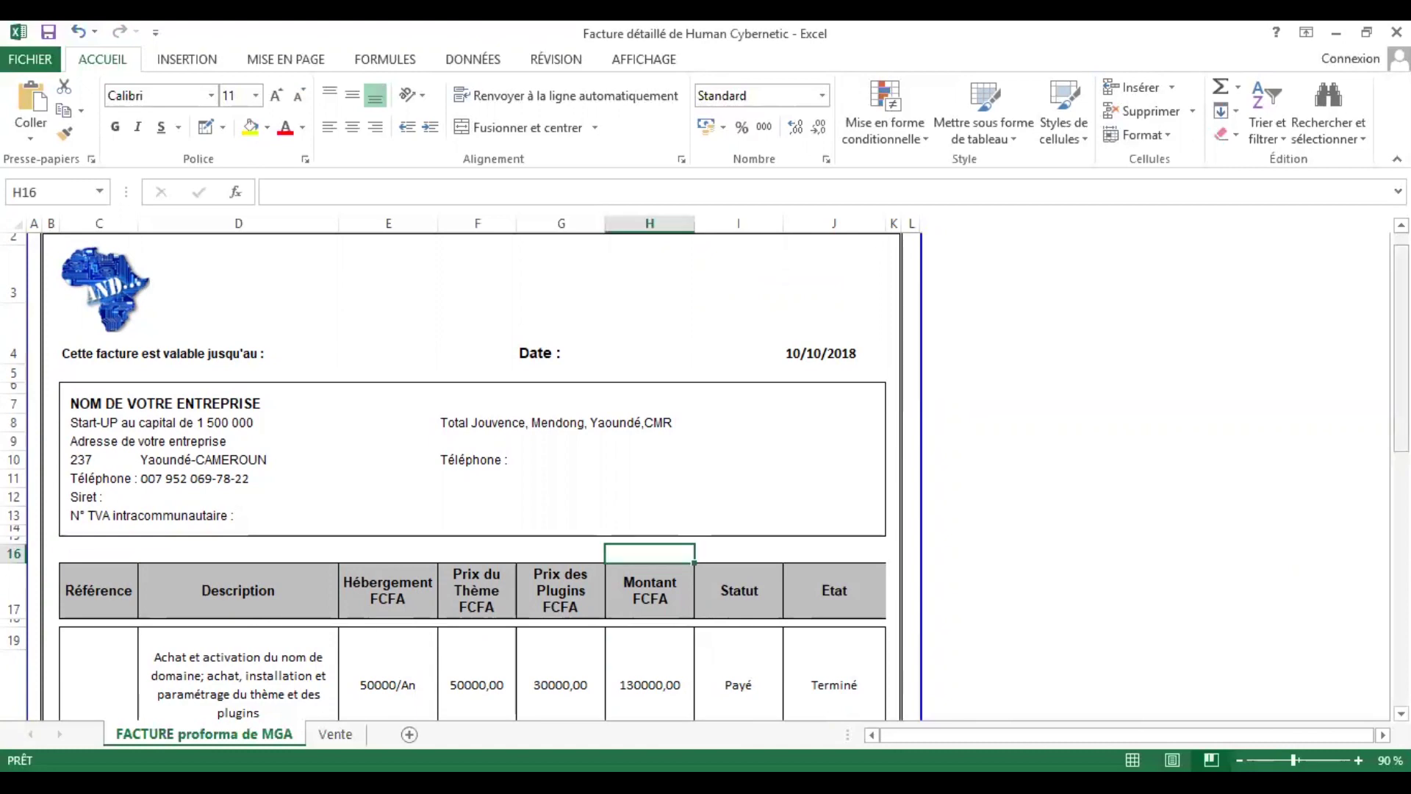
{"action": "left_click_drag", "start_coordinate": [1402, 346], "coordinate": [1401, 556]}
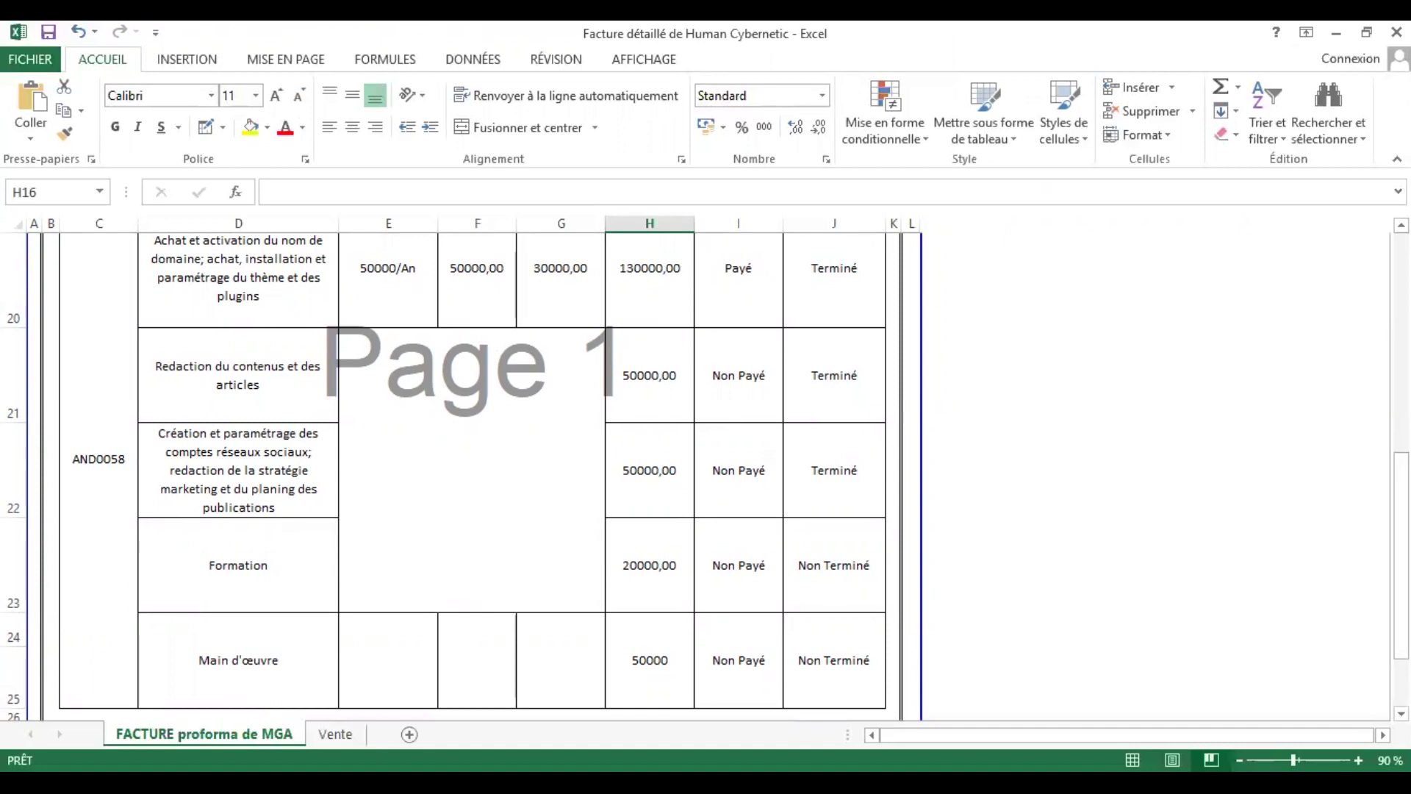
{"action": "left_click", "coordinate": [409, 734]}
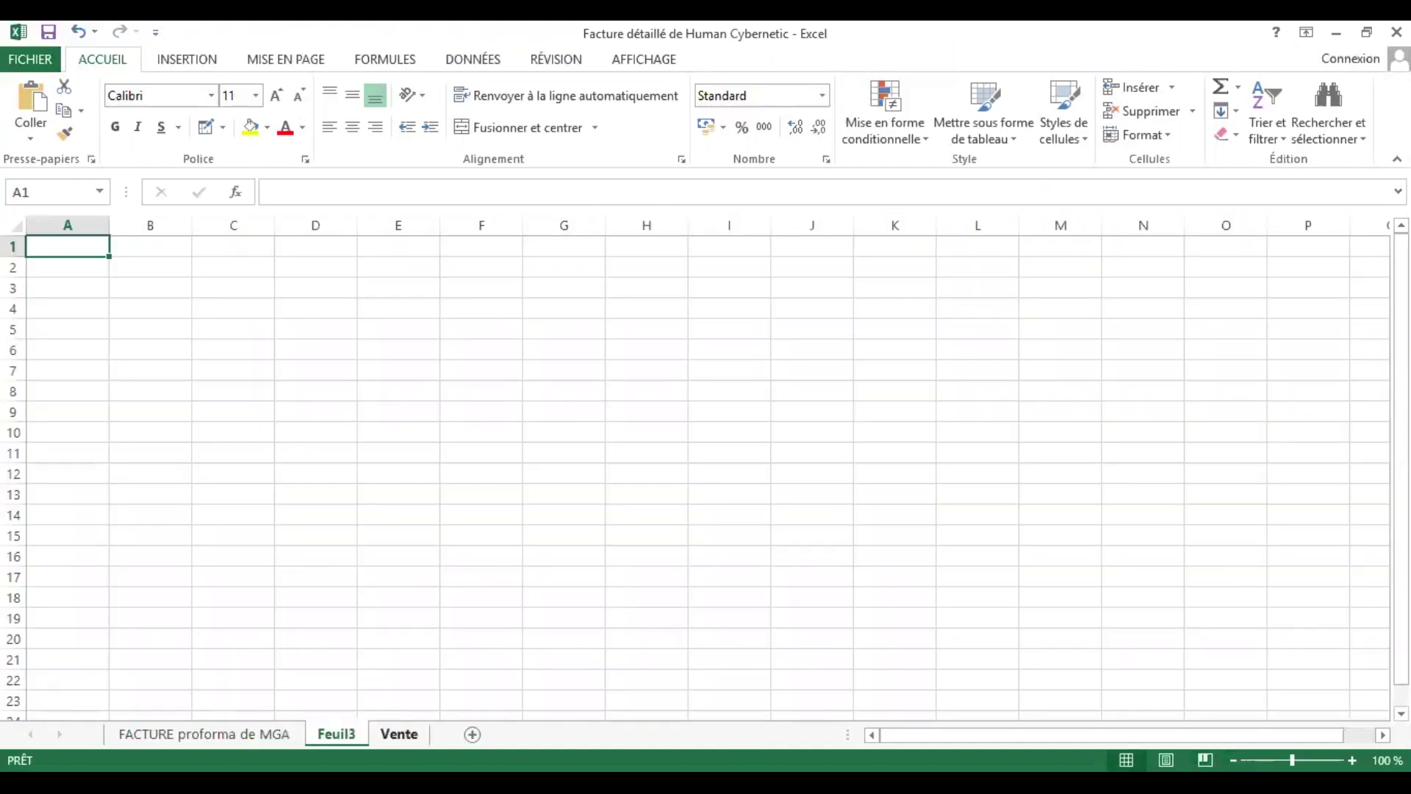
Step: Rename the new Feuil3 sheet to 'Test 1'
{"action": "left_click", "coordinate": [398, 733]}
{"action": "left_click", "coordinate": [335, 731]}
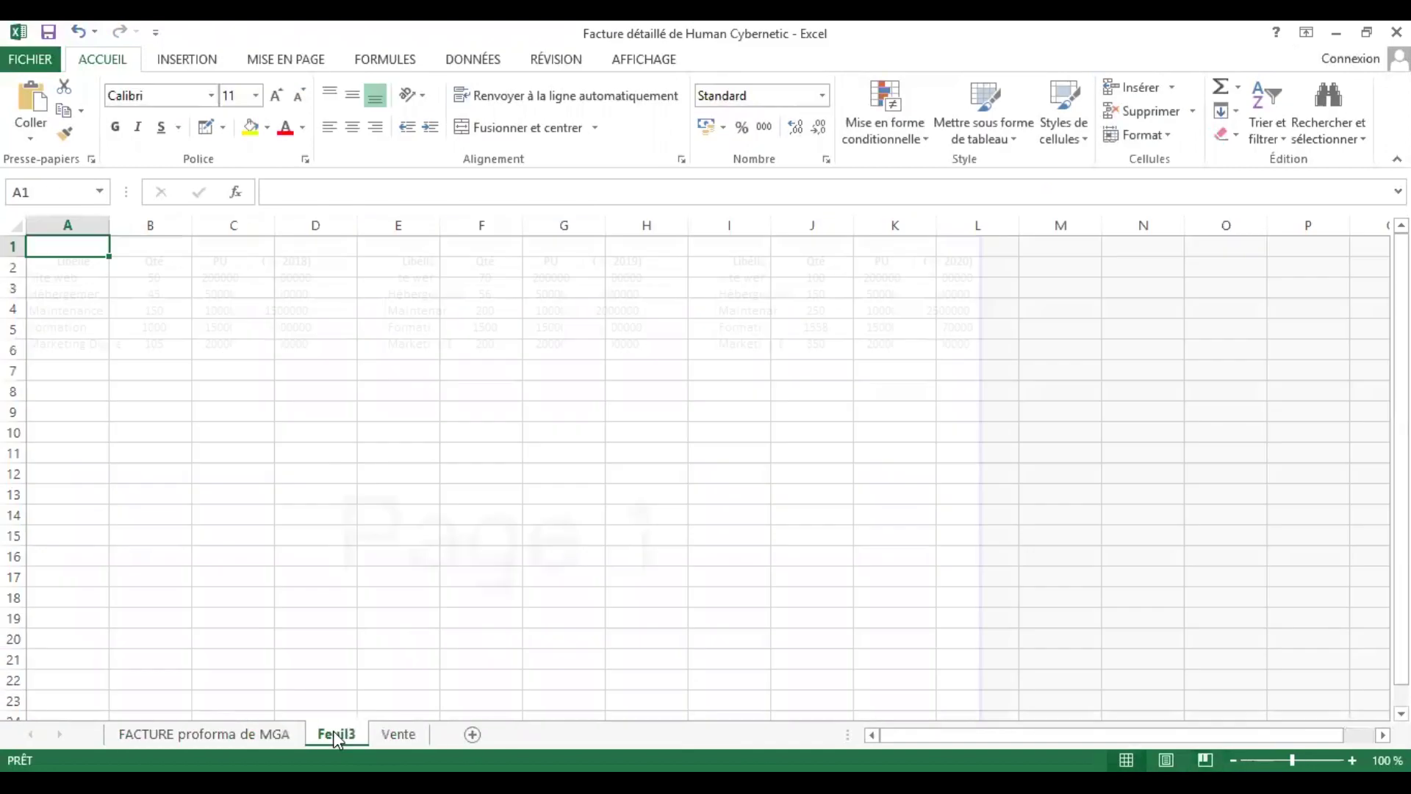
{"action": "double_click", "coordinate": [335, 731]}
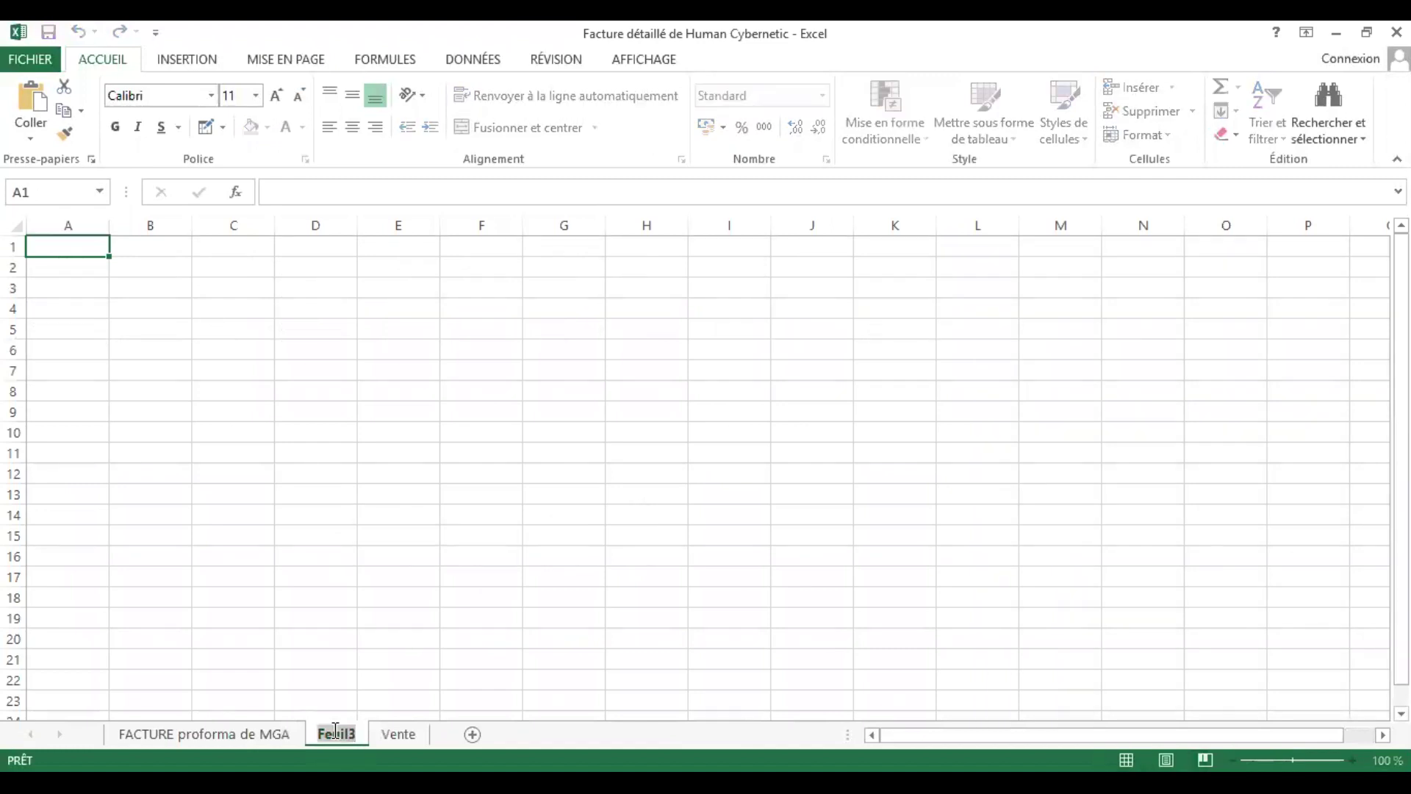
{"action": "type", "text": "T"}
{"action": "type", "text": "est"}
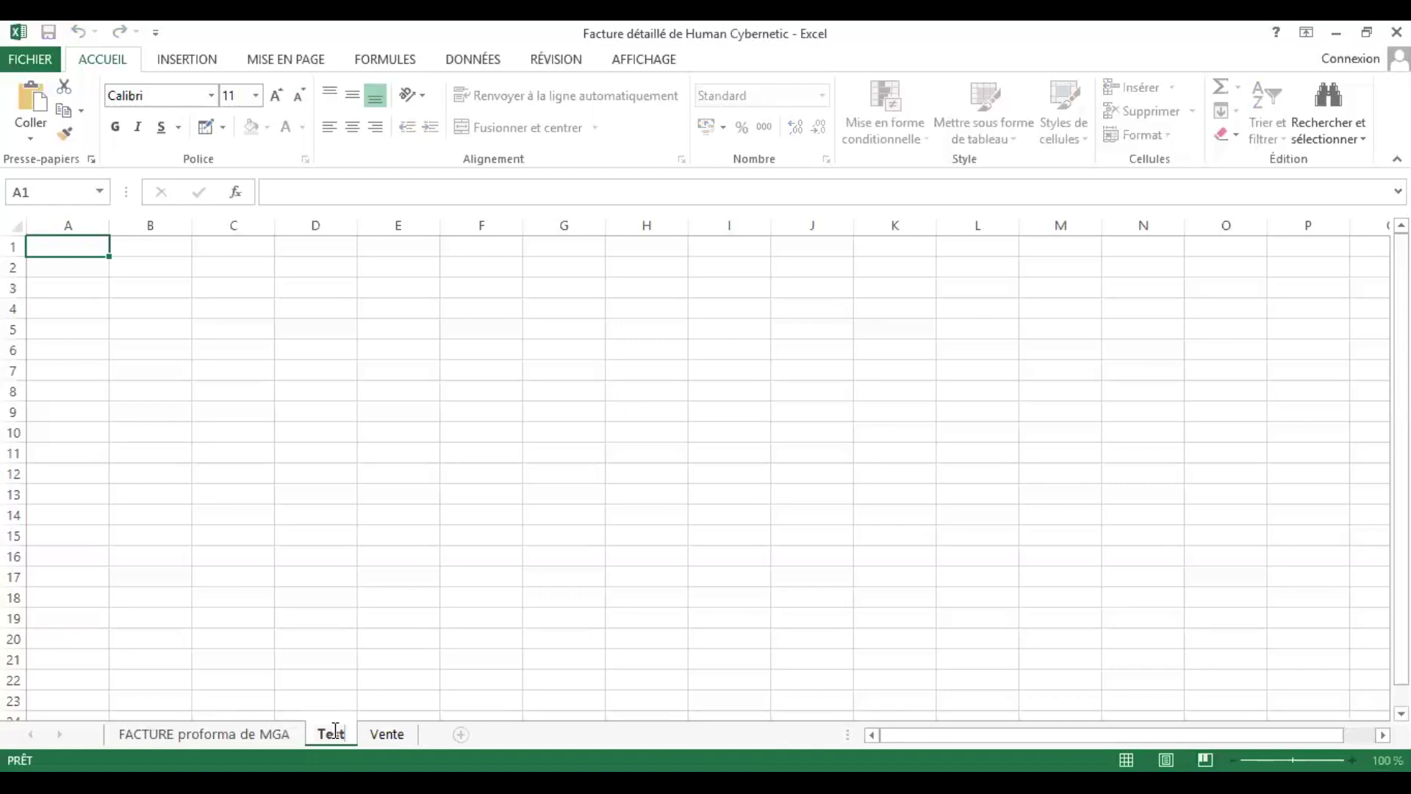
{"action": "type", "text": " 1"}
{"action": "key", "text": "Return"}
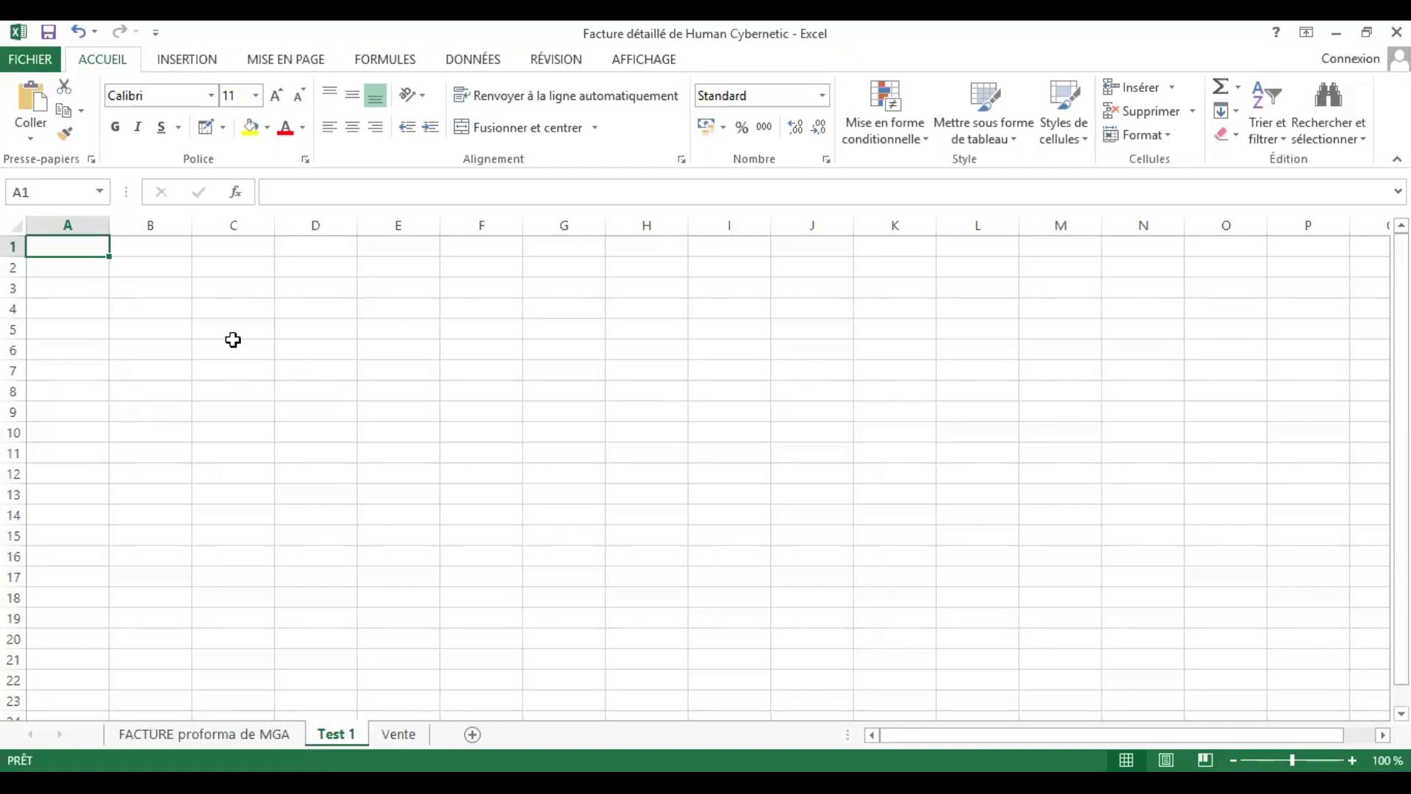
{"action": "left_click", "coordinate": [130, 259]}
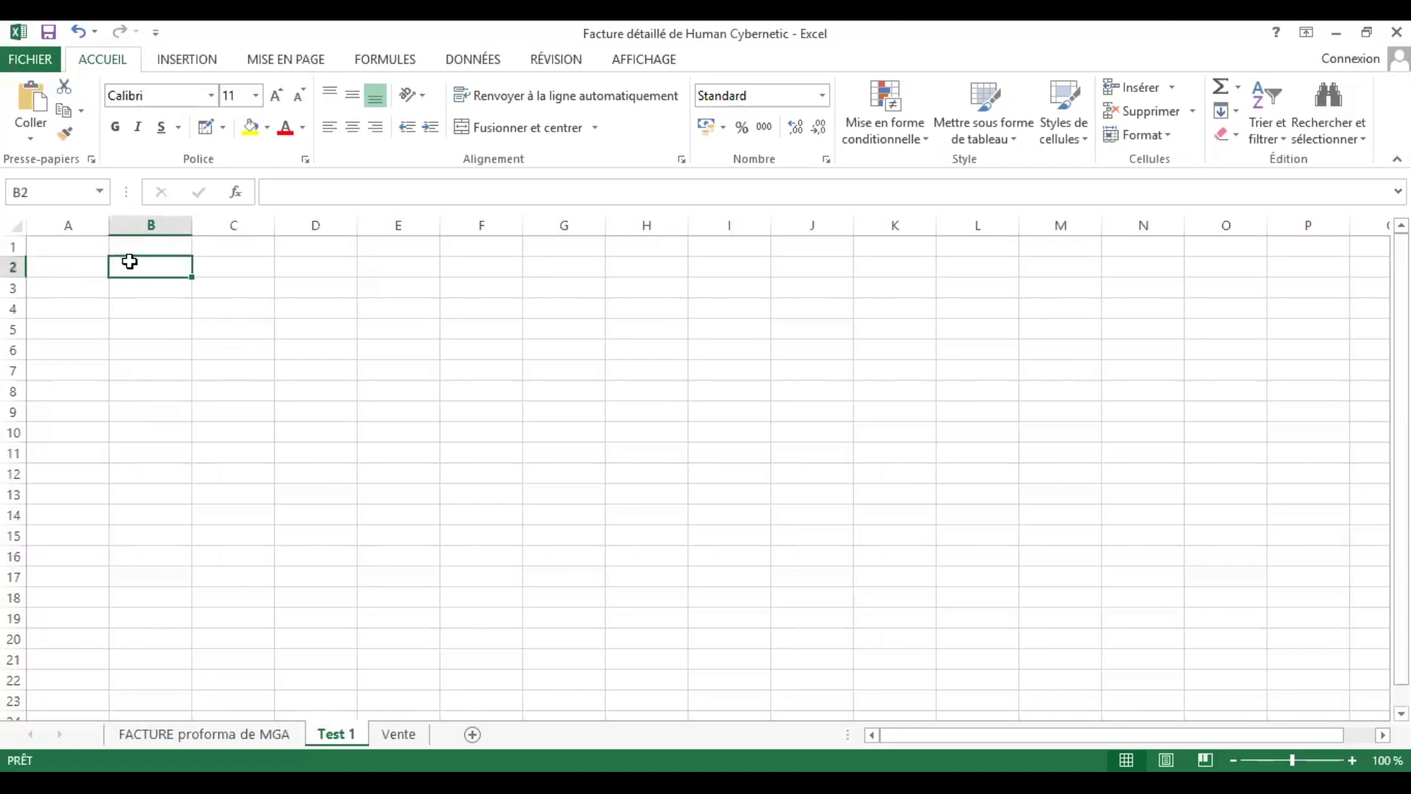
Step: Merge and centre cells A1:B5 on the Test 1 sheet
{"action": "left_click", "coordinate": [81, 247]}
{"action": "left_click", "coordinate": [130, 263]}
{"action": "left_click", "coordinate": [90, 246]}
{"action": "mouse_move", "coordinate": [90, 247]}
{"action": "left_mouse_down"}
{"action": "mouse_move", "coordinate": [200, 319]}
{"action": "mouse_move", "coordinate": [174, 321]}
{"action": "left_mouse_up"}
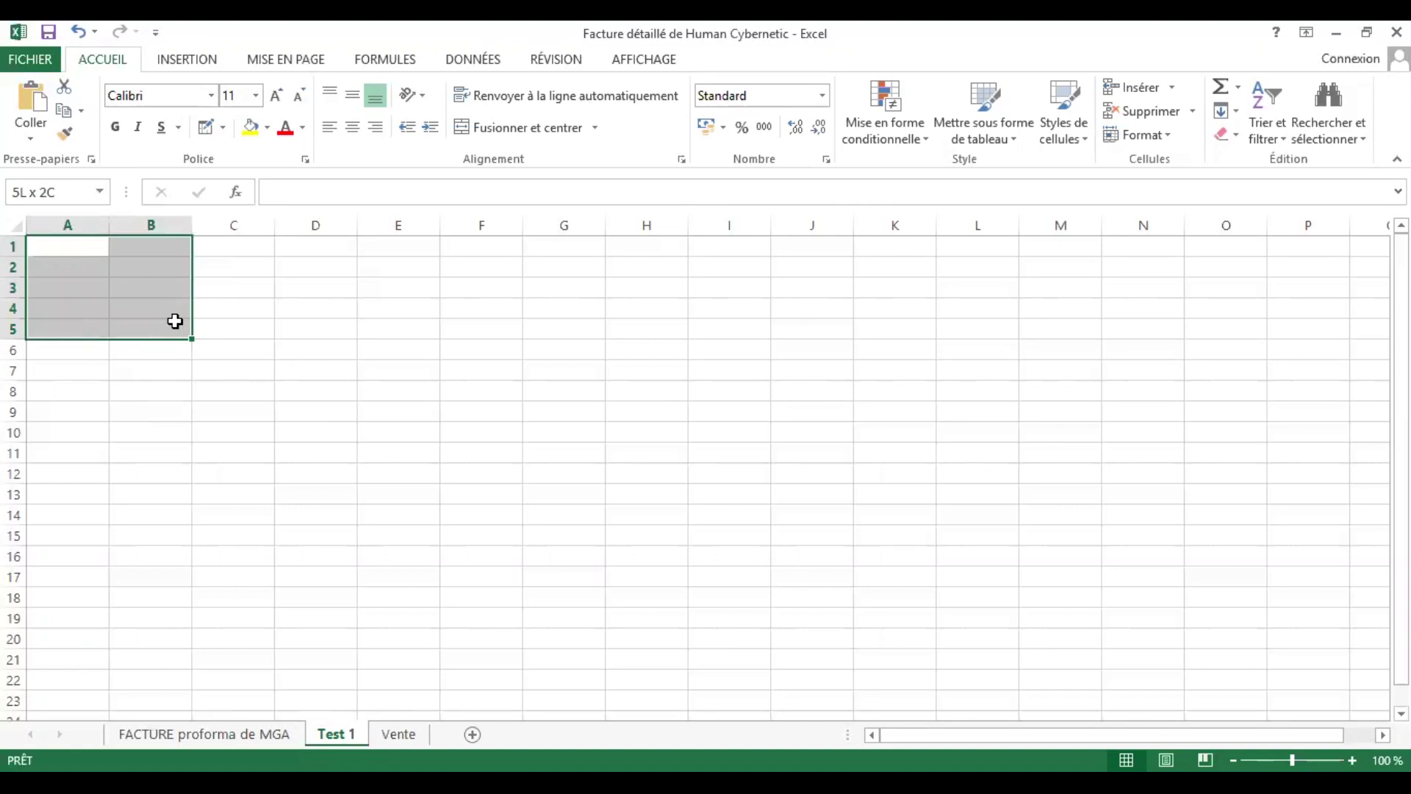
{"action": "left_click", "coordinate": [491, 128]}
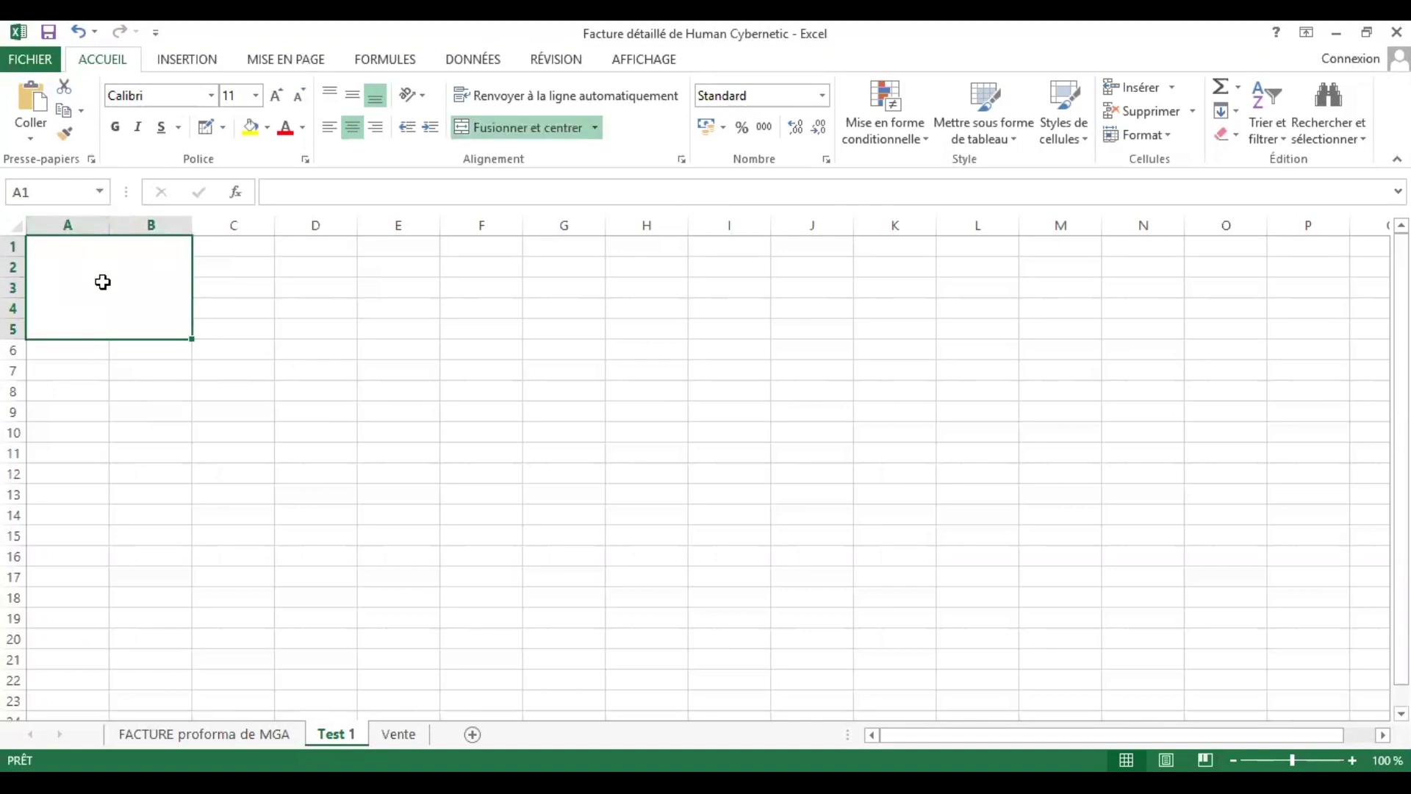
Step: Insert the Brandind de AND logo picture and resize it to 2.46 × 4.08 cm within A1:B5
{"action": "left_click", "coordinate": [190, 60]}
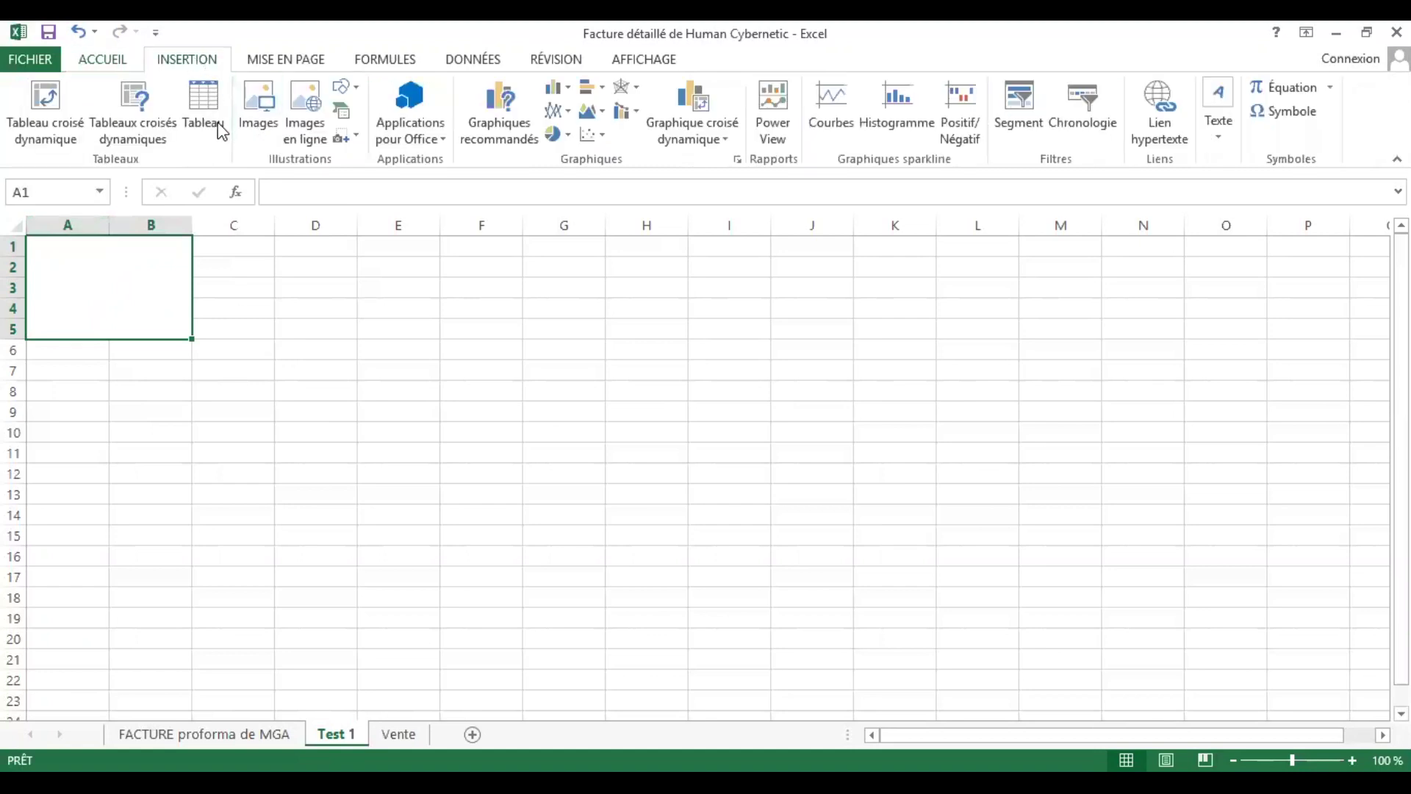
{"action": "left_click", "coordinate": [258, 127]}
{"action": "left_click", "coordinate": [474, 175]}
{"action": "left_click", "coordinate": [540, 484]}
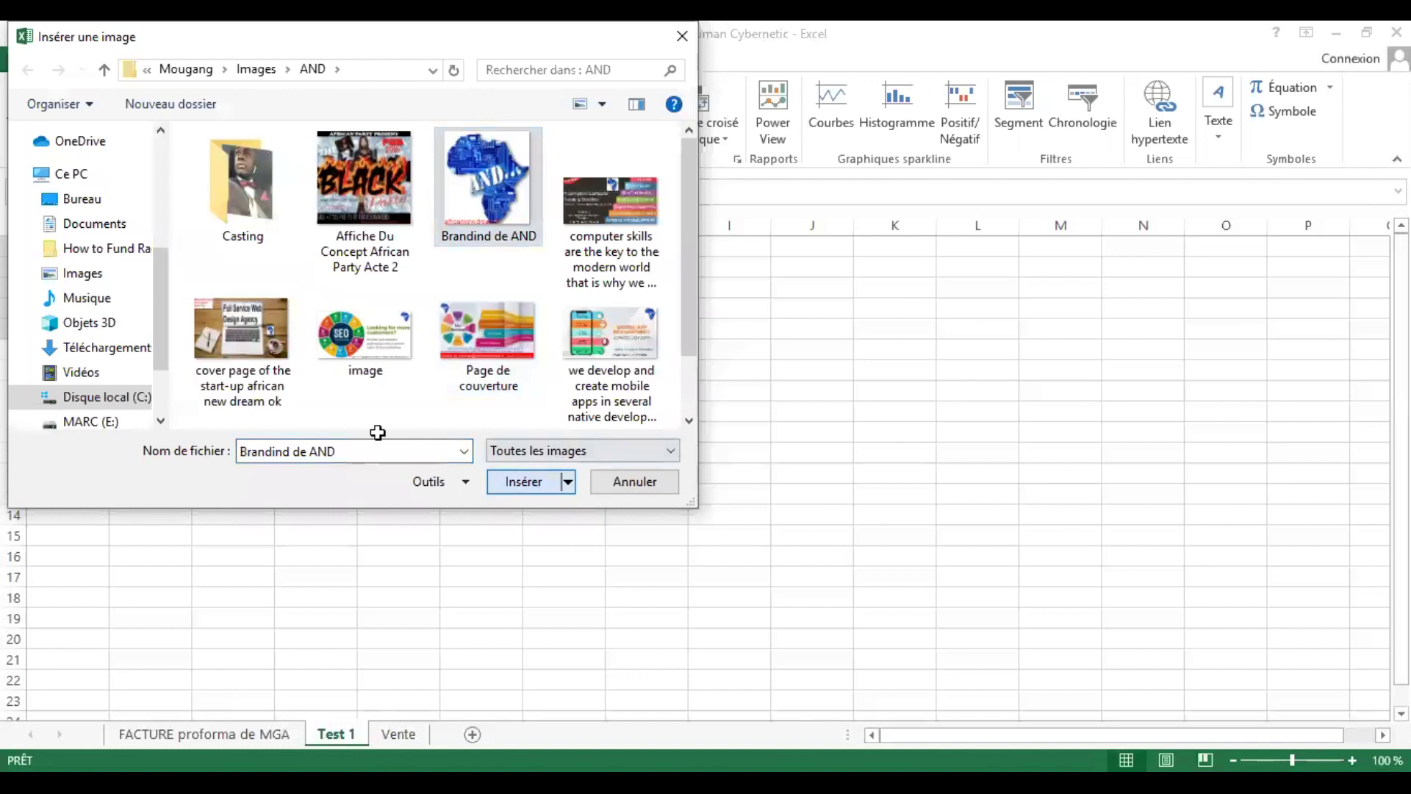
{"action": "left_click_drag", "start_coordinate": [104, 403], "coordinate": [116, 332]}
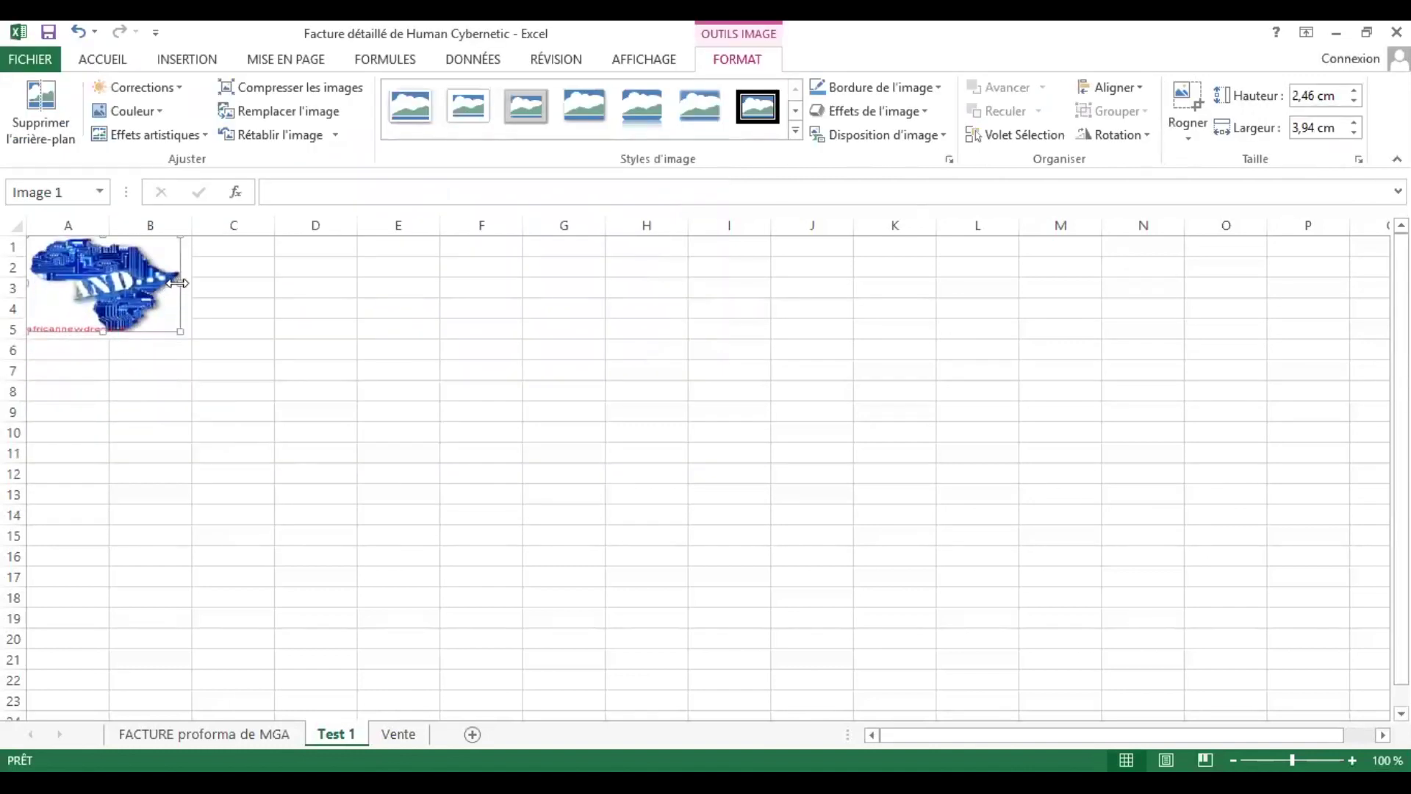
{"action": "left_click_drag", "start_coordinate": [180, 280], "coordinate": [185, 280]}
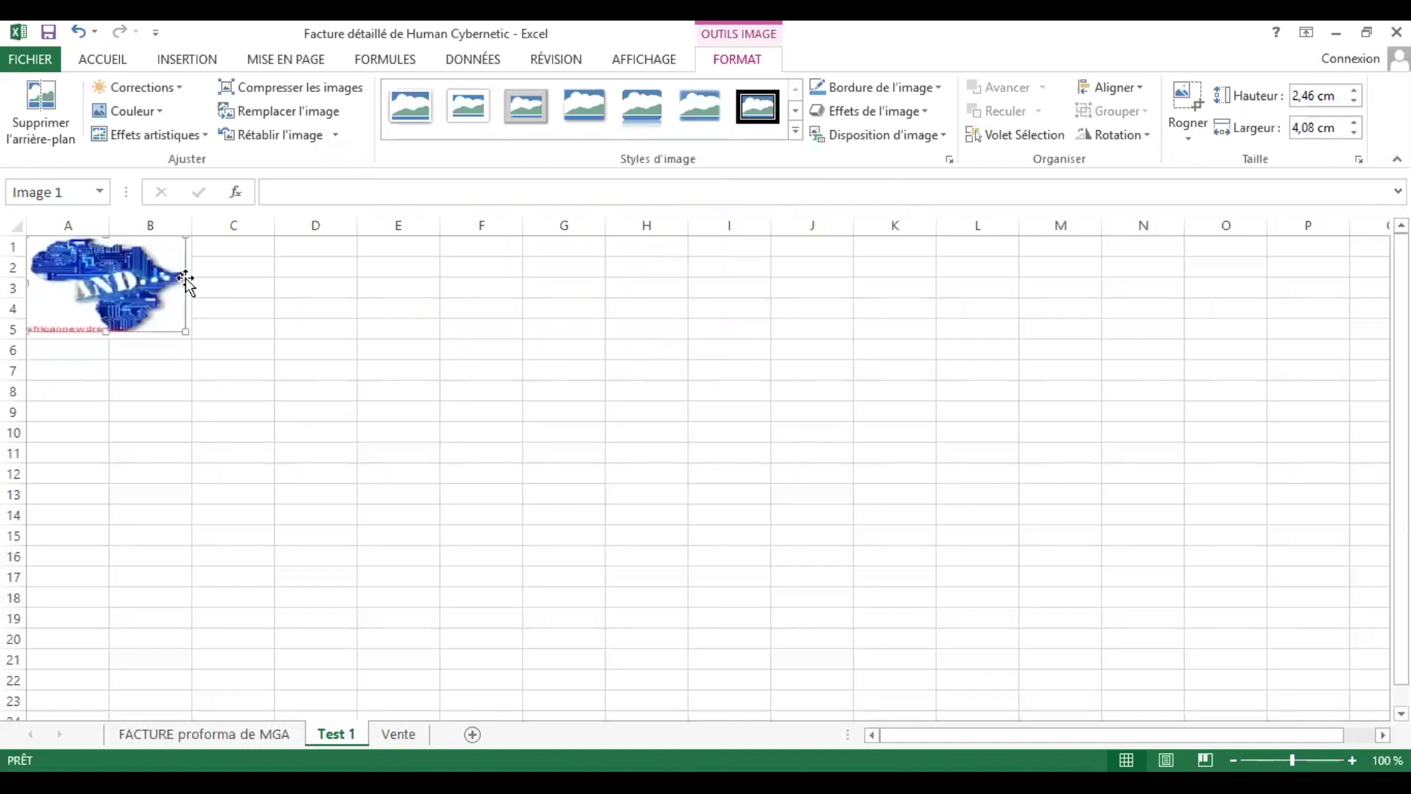
{"action": "left_click", "coordinate": [247, 332]}
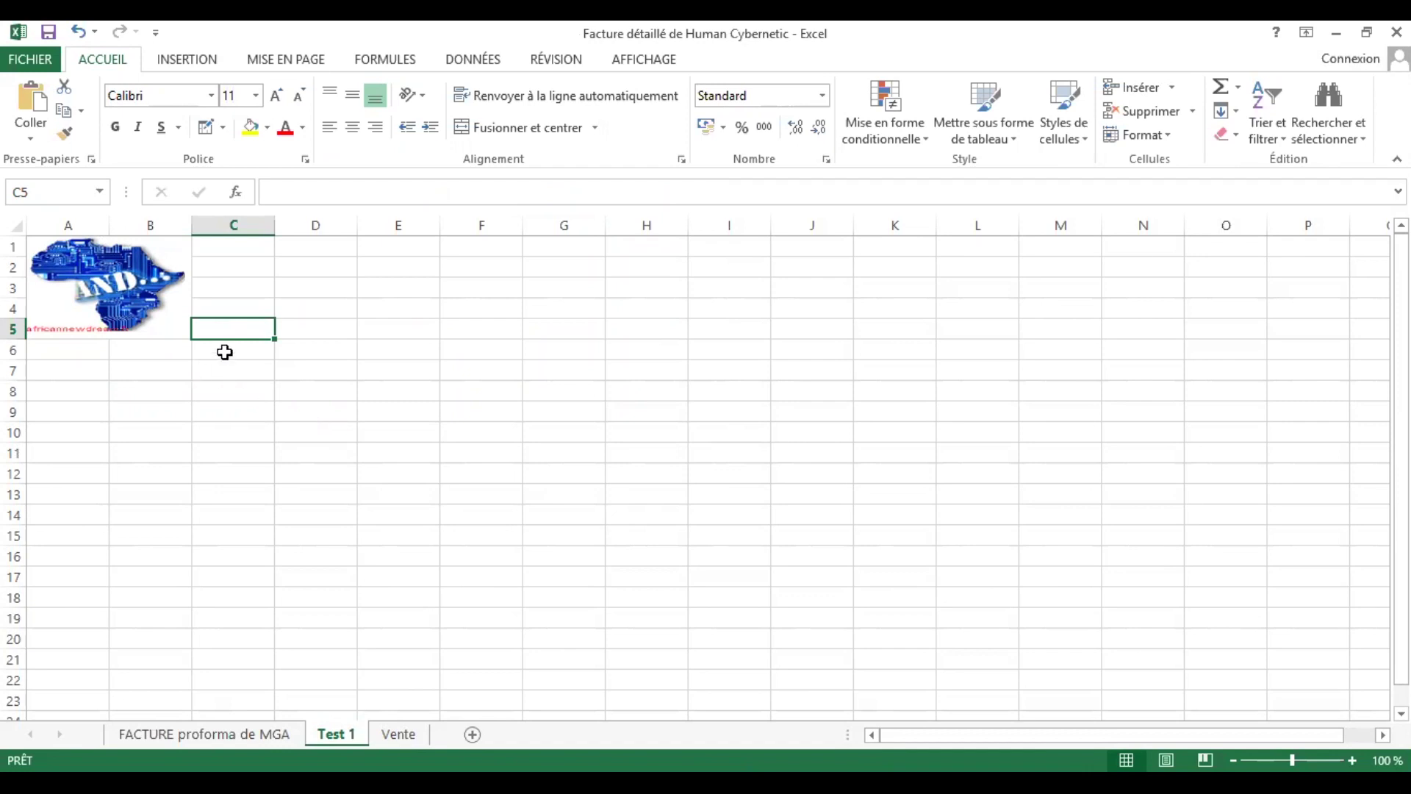
{"action": "left_click", "coordinate": [16, 231]}
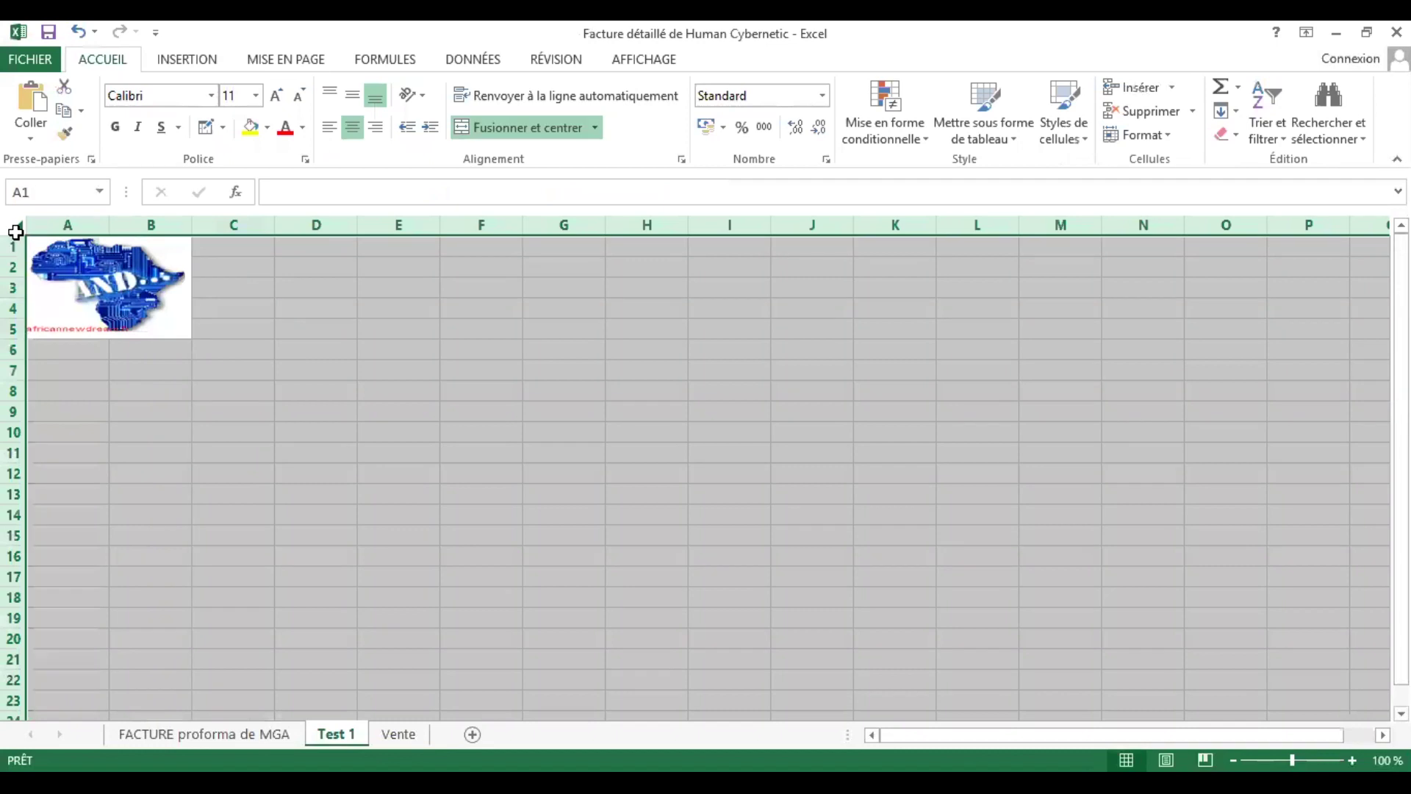
Step: Set the whole sheet to Lato size 12, centre C5 vertically, and save the workbook
{"action": "left_click", "coordinate": [212, 96]}
{"action": "type", "text": "Lato"}
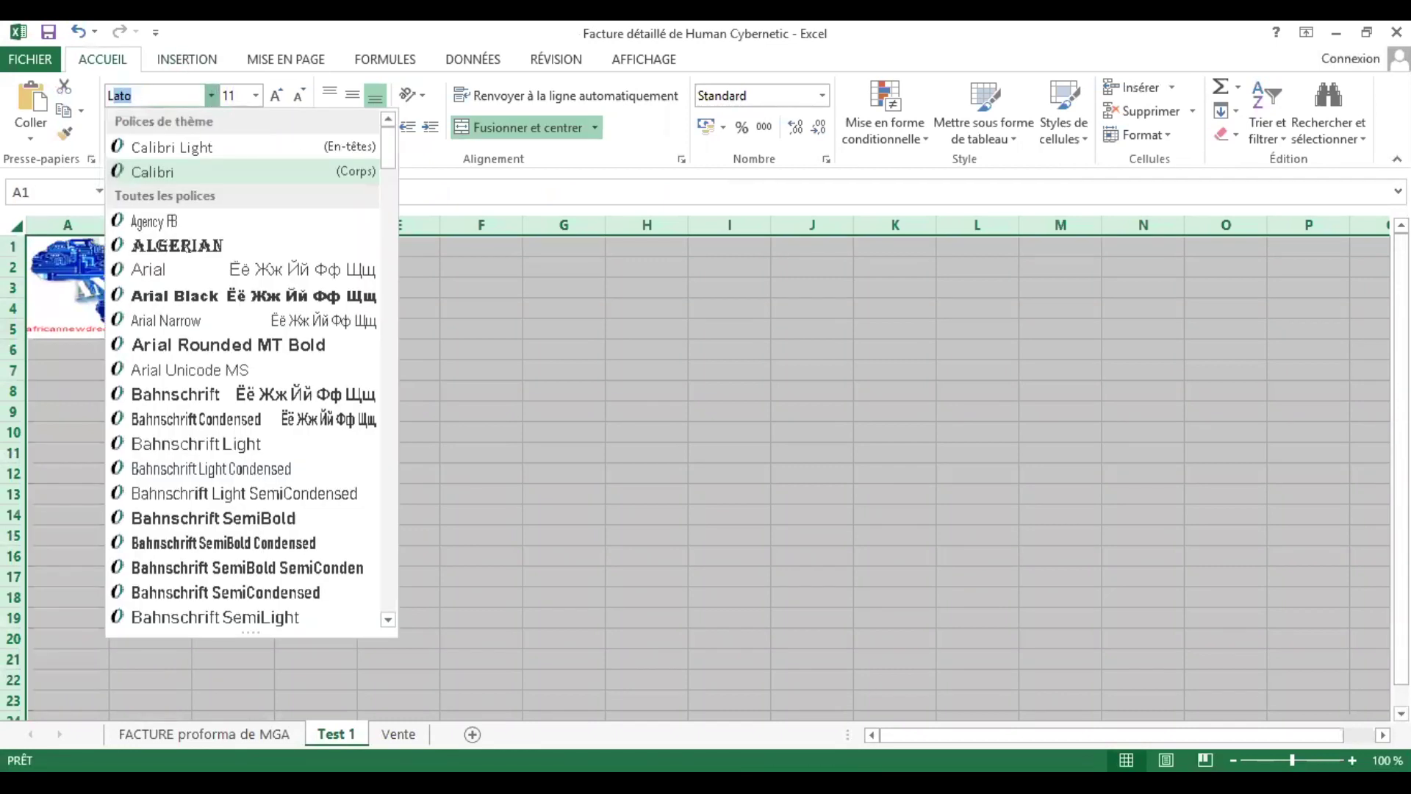
{"action": "key", "text": "End"}
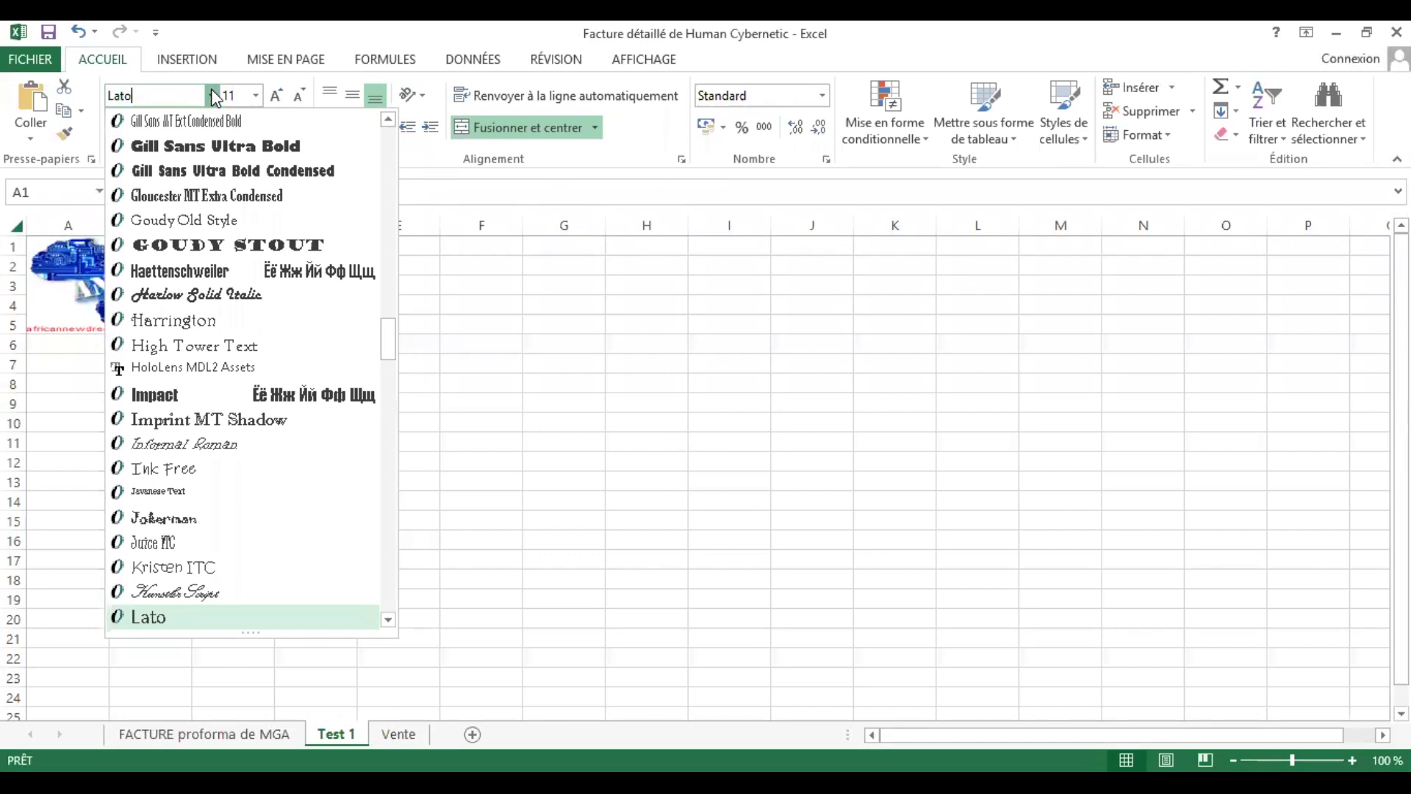
{"action": "left_click", "coordinate": [255, 95]}
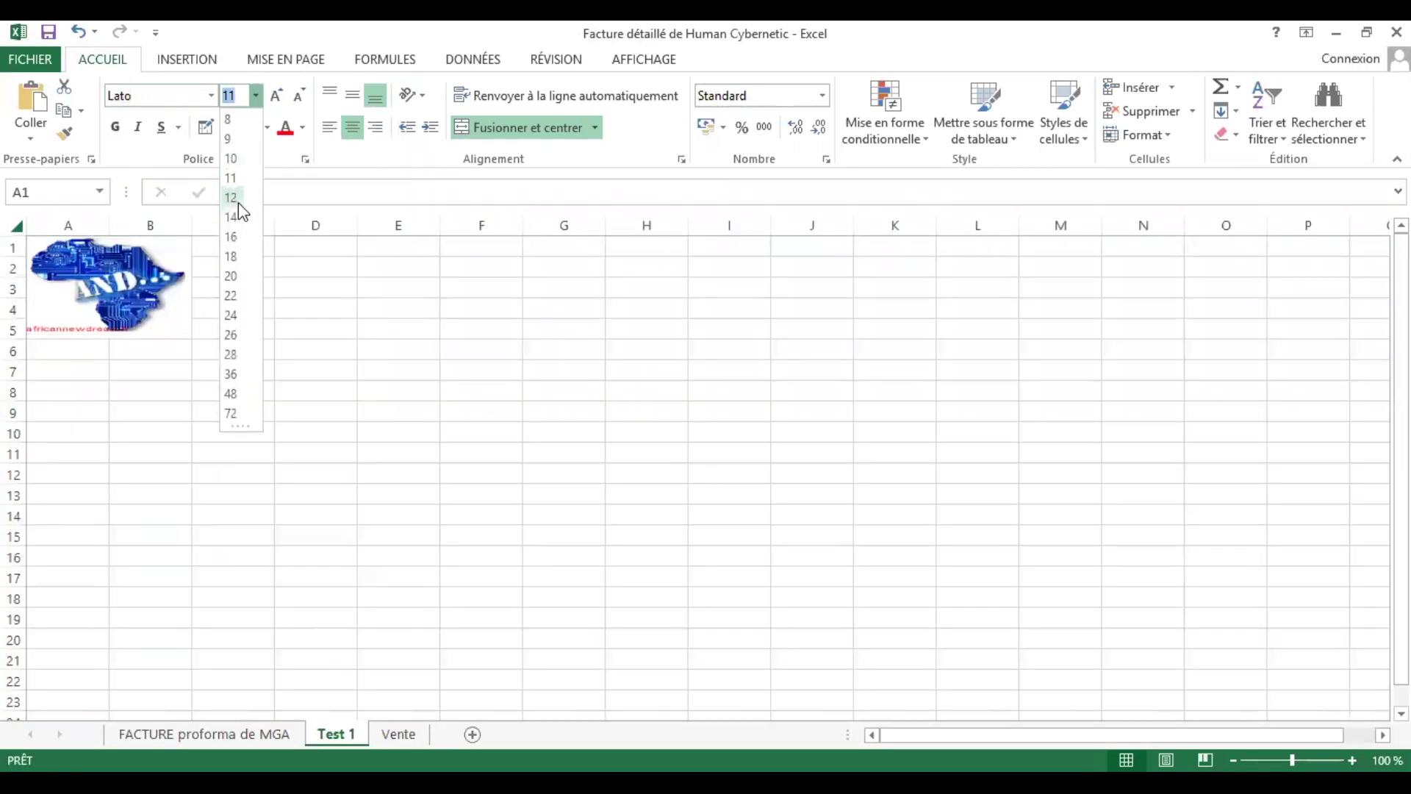
{"action": "left_click", "coordinate": [239, 199]}
{"action": "left_click", "coordinate": [219, 324]}
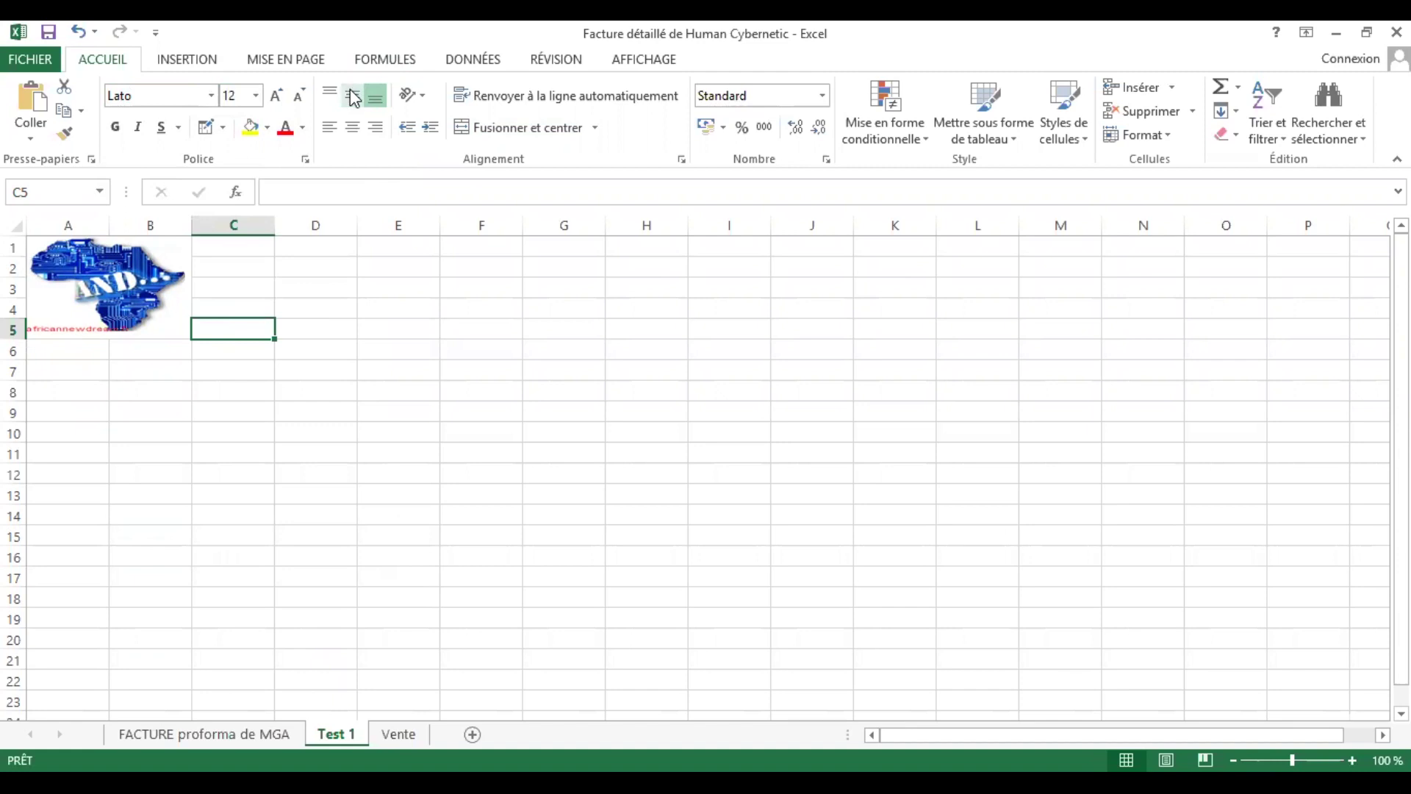
{"action": "left_click", "coordinate": [353, 101]}
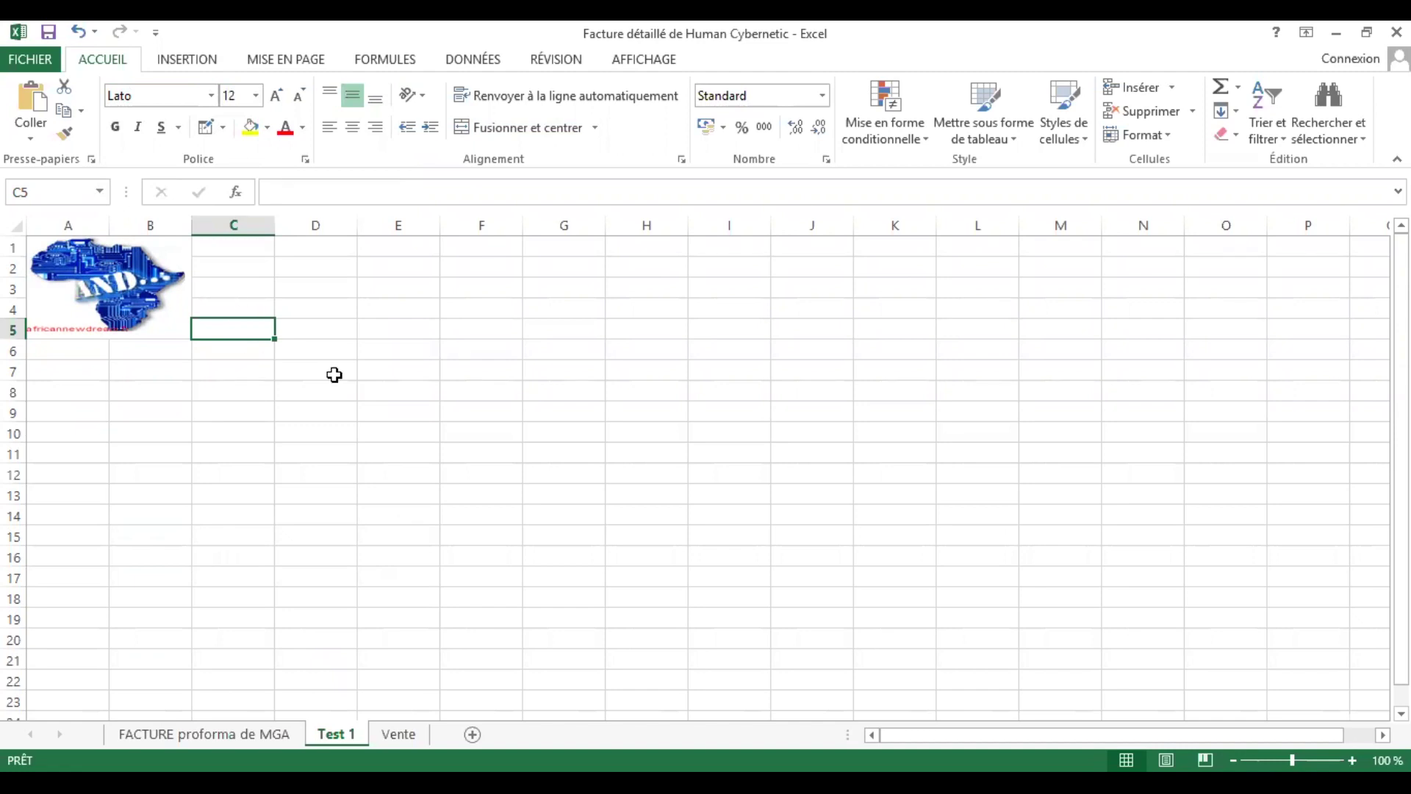
{"action": "key", "text": "ctrl+s"}
Step: Select the validity label text in C4 of the FACTURE proforma de MGA sheet
{"action": "left_click", "coordinate": [210, 733]}
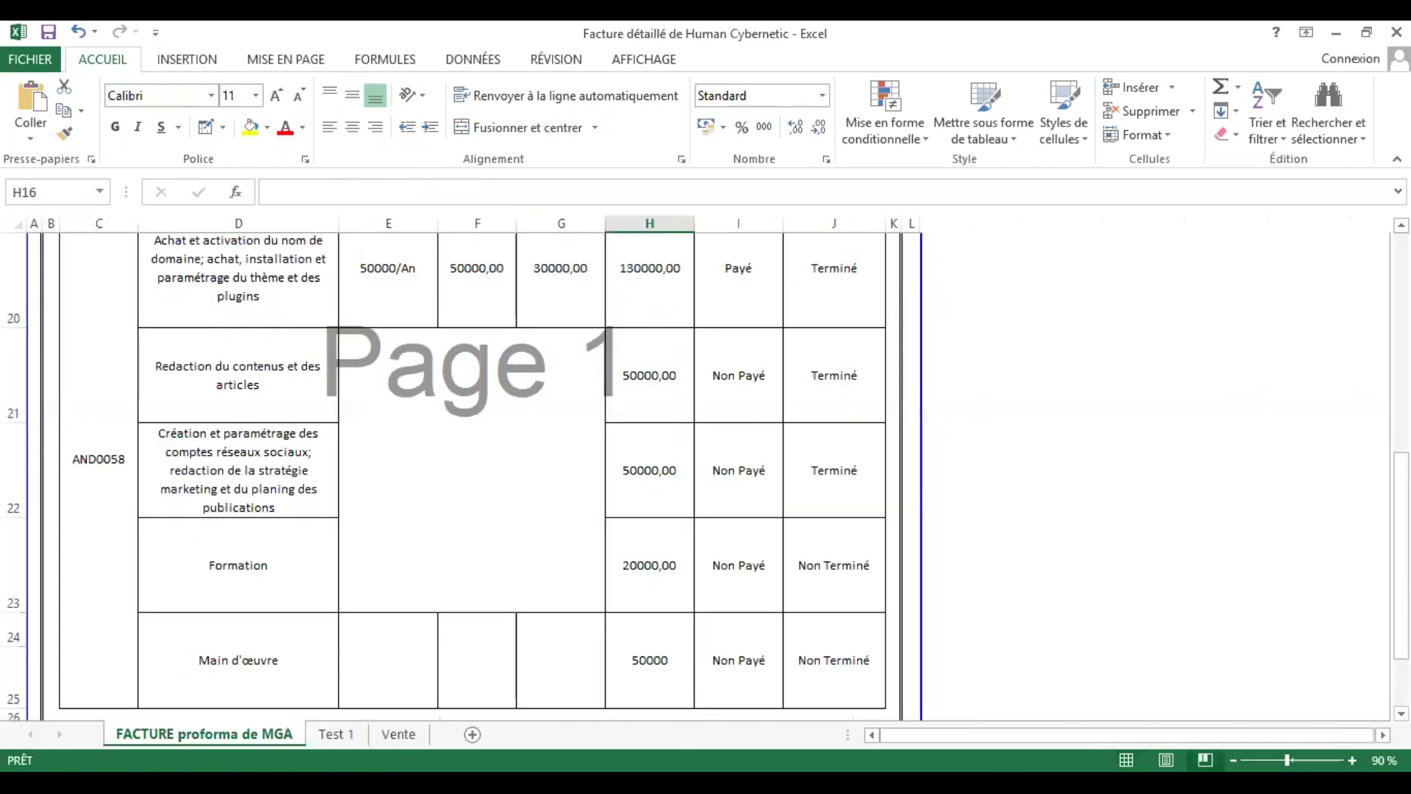
{"action": "scroll", "coordinate": [298, 320], "scroll_direction": "up", "scroll_amount": 6}
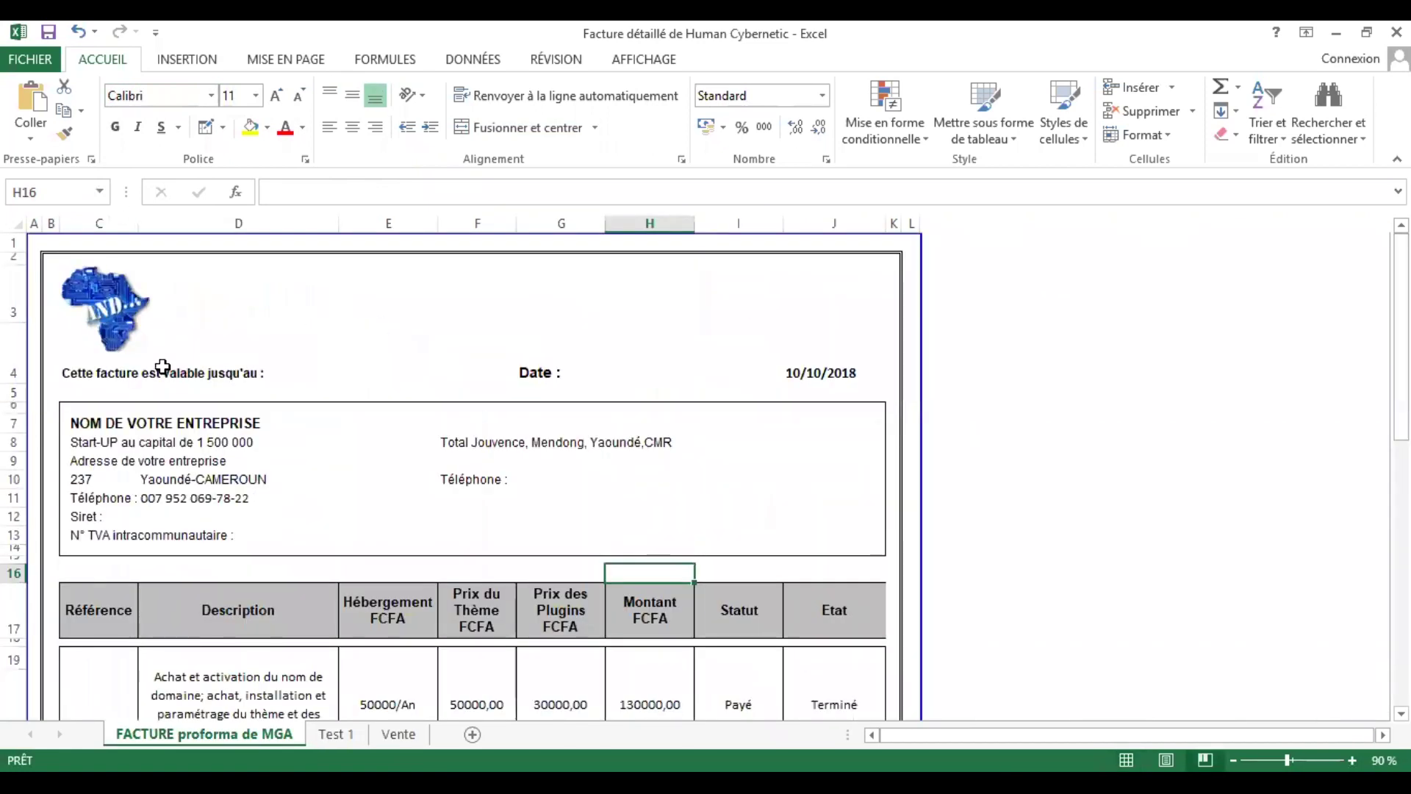
{"action": "left_click", "coordinate": [177, 379]}
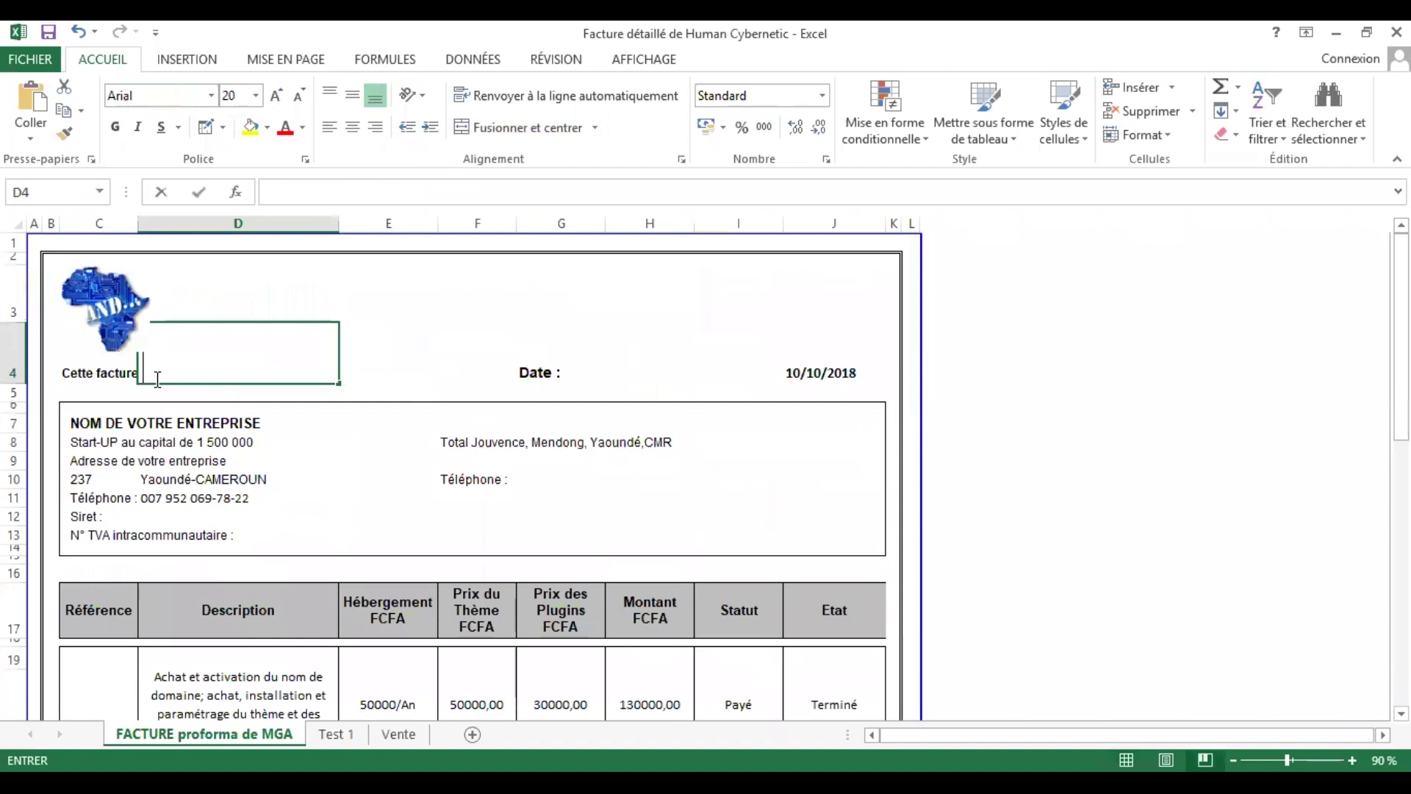
{"action": "double_click", "coordinate": [101, 377]}
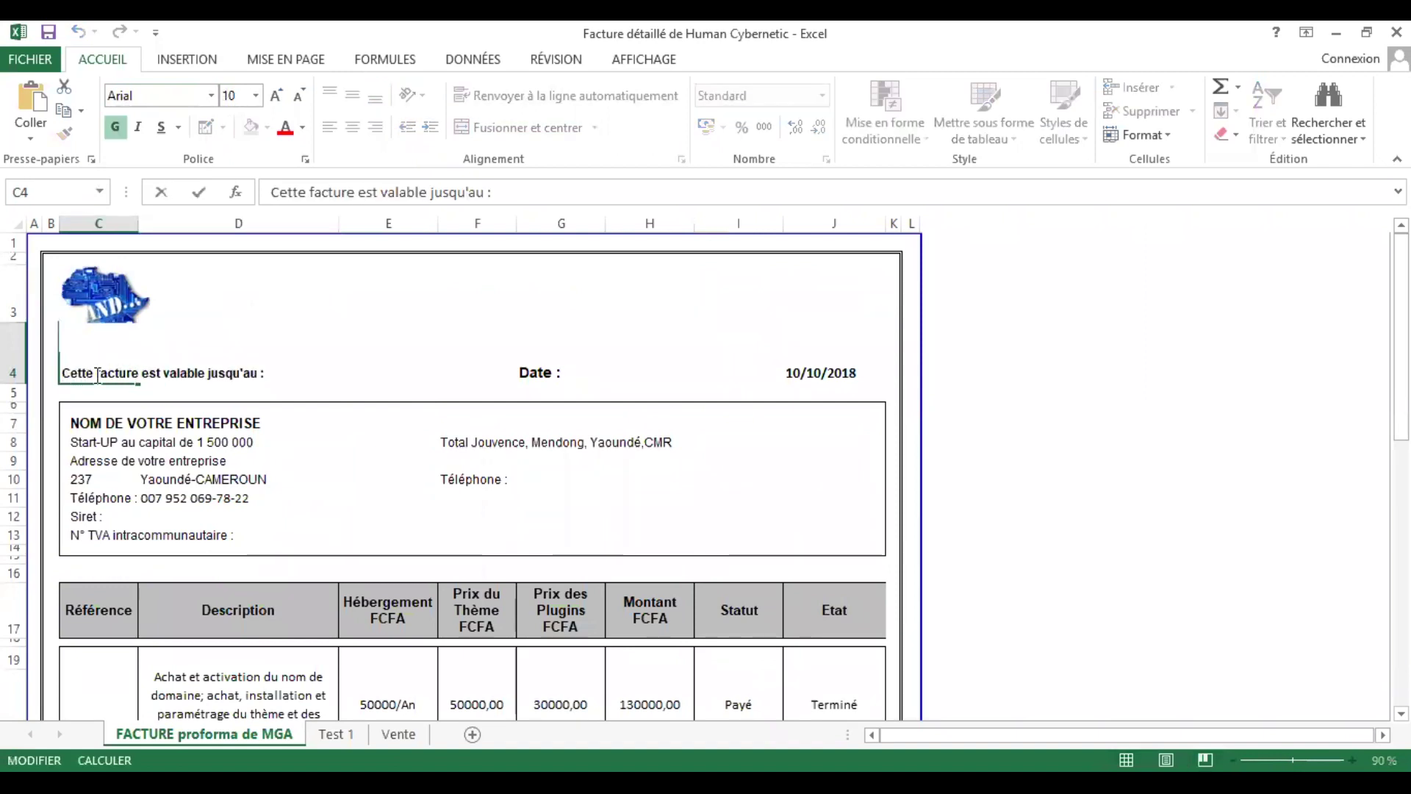
{"action": "left_click_drag", "start_coordinate": [66, 375], "coordinate": [311, 376]}
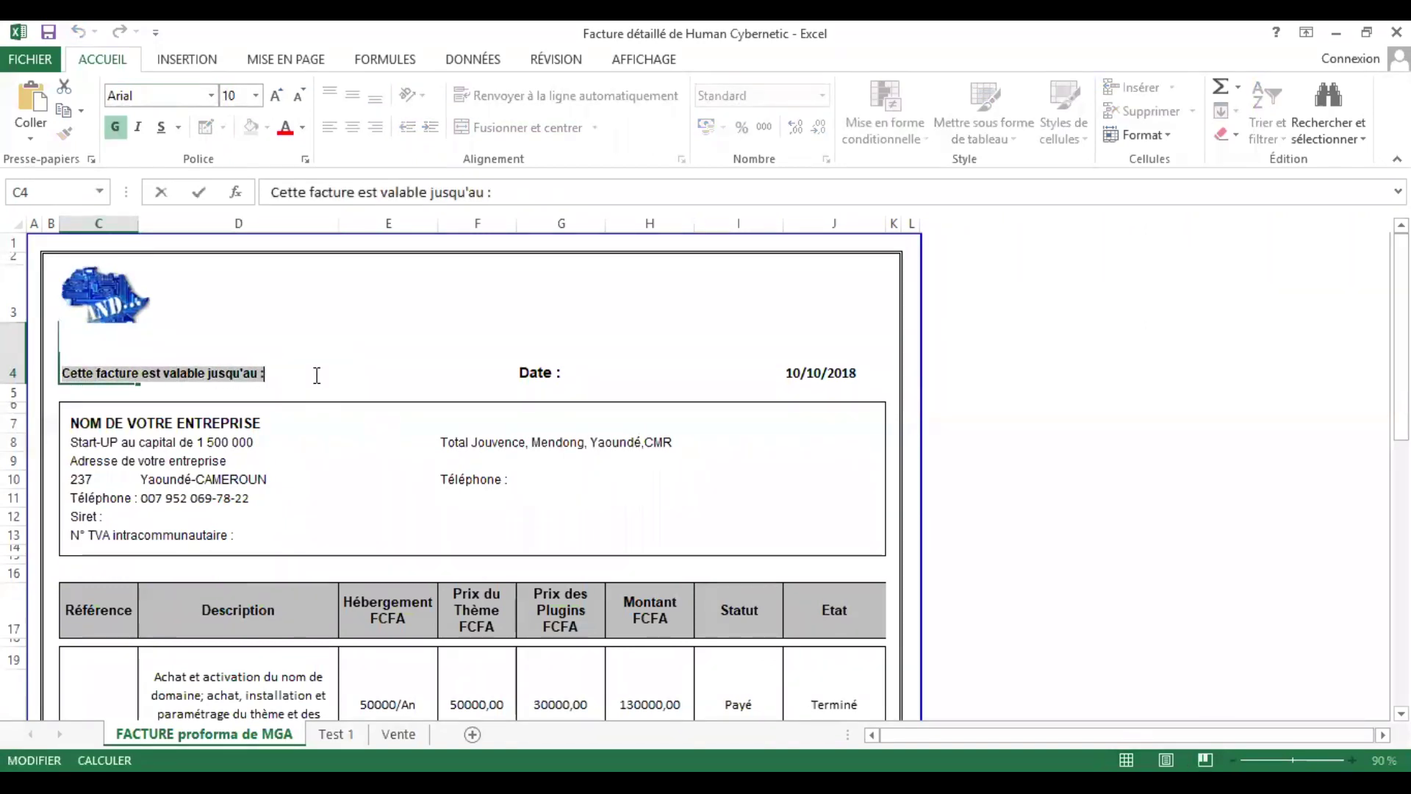
Step: Merge and centre A7:C7 on Test 1 and enter 'Cette facture est valable jusqu'au :'
{"action": "left_click", "coordinate": [345, 733]}
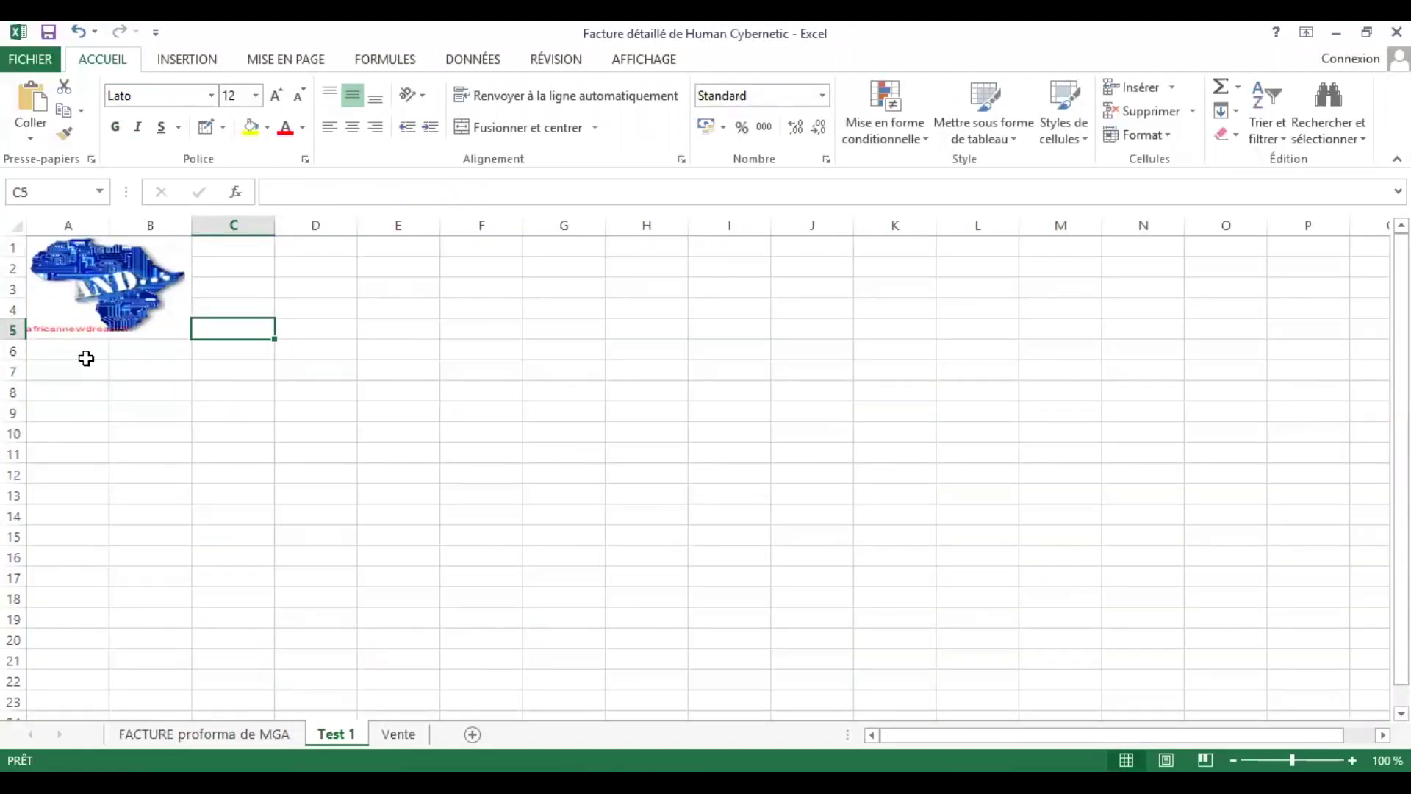
{"action": "left_click", "coordinate": [86, 357]}
{"action": "left_click", "coordinate": [84, 371]}
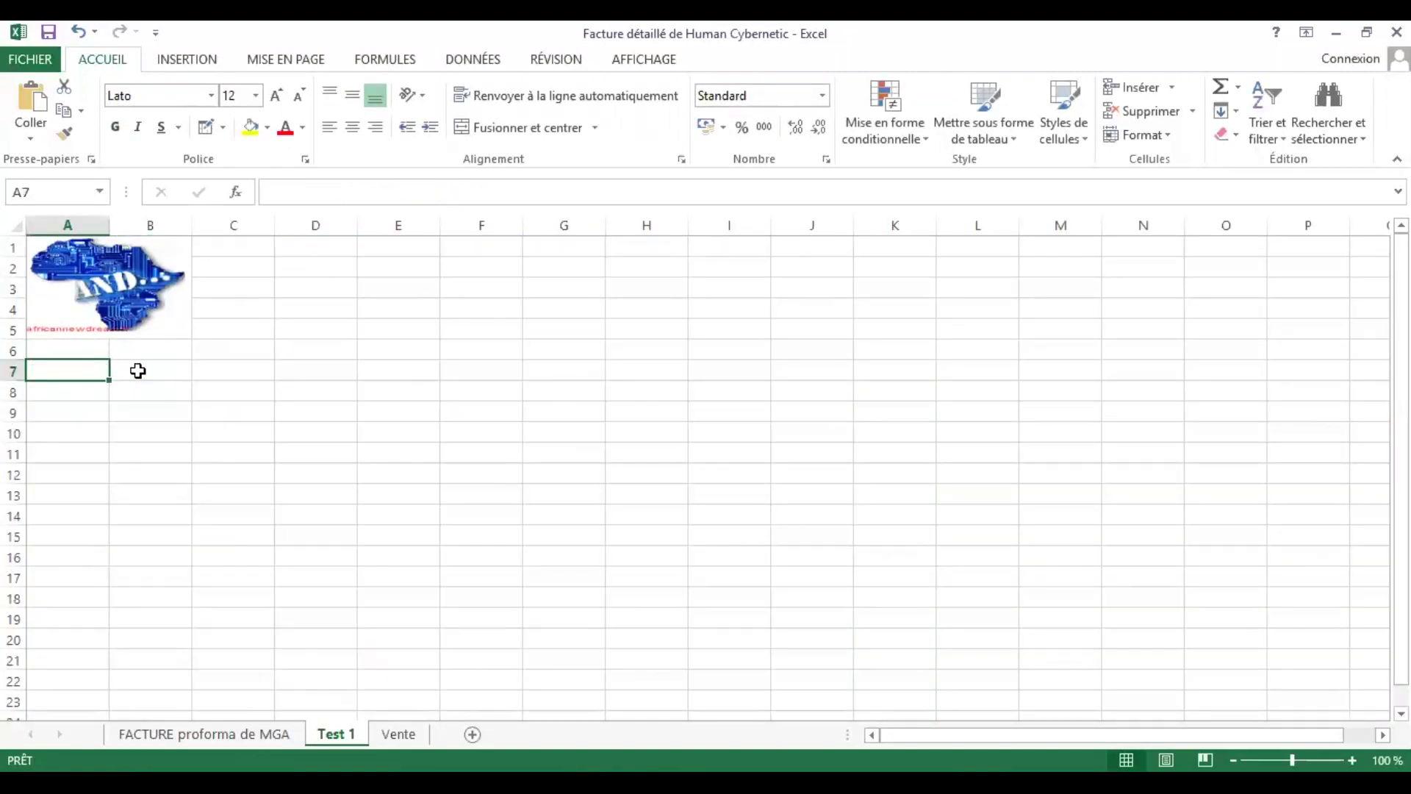
{"action": "left_click_drag", "start_coordinate": [121, 373], "coordinate": [246, 370]}
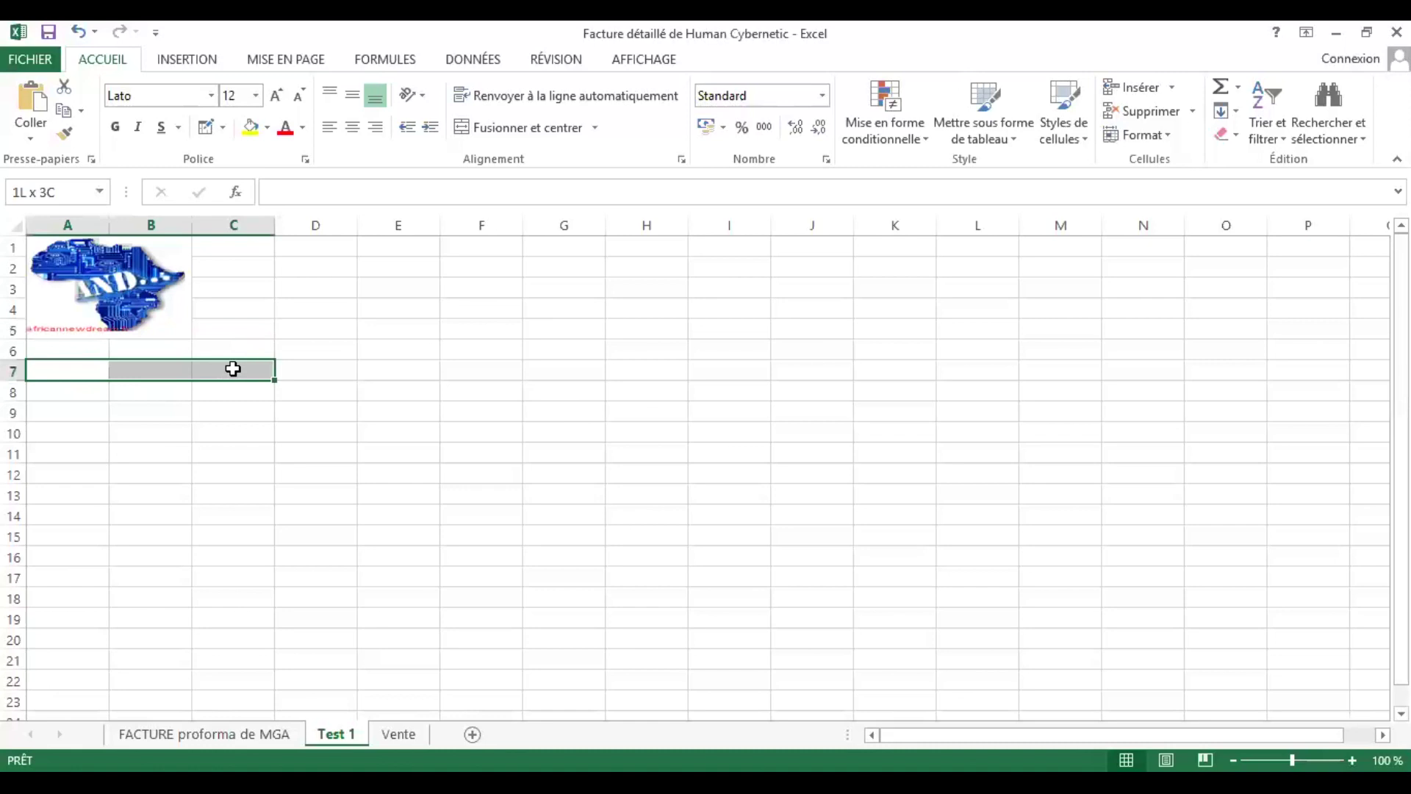
{"action": "left_click", "coordinate": [556, 137]}
{"action": "double_click", "coordinate": [87, 371]}
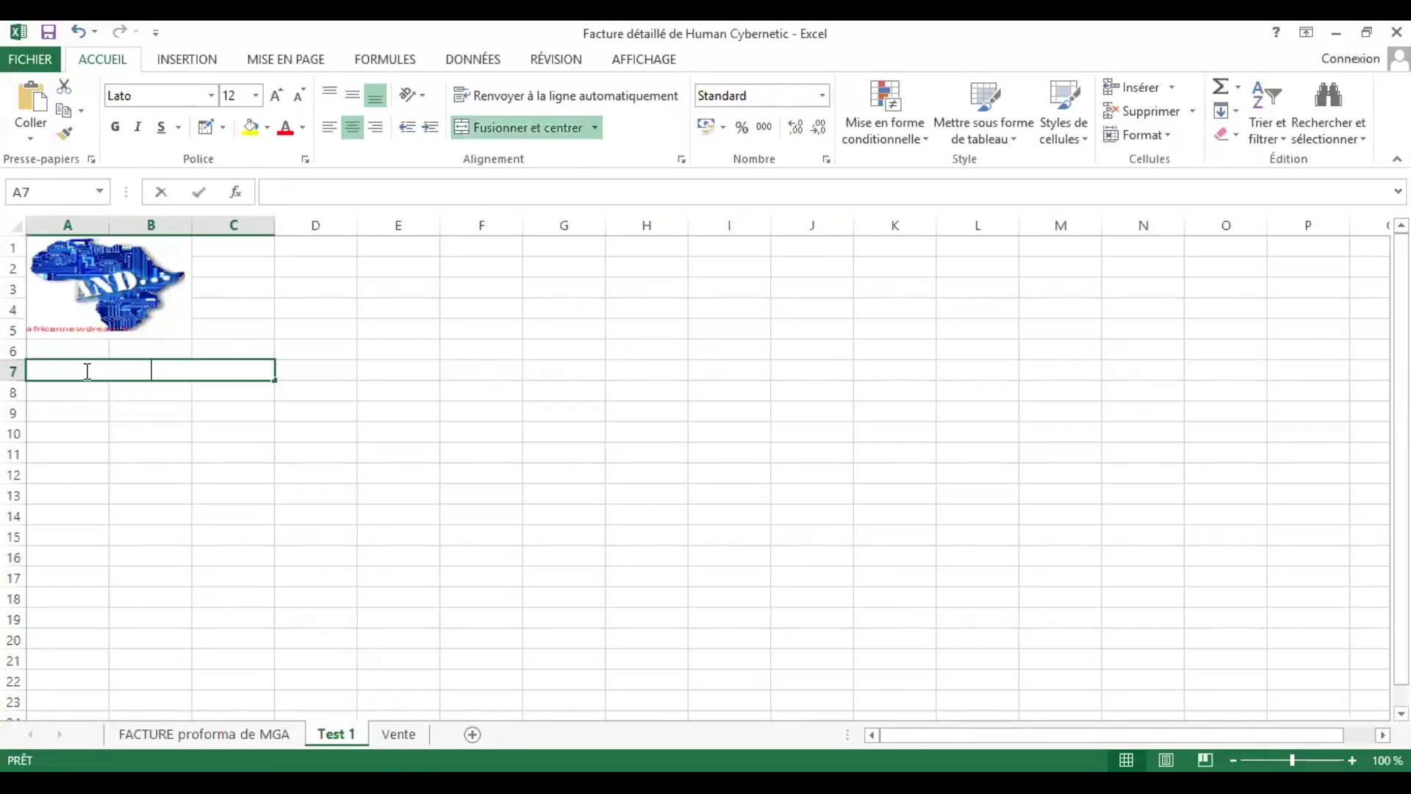
{"action": "type", "text": "Cette facture est valable jusqu'au :"}
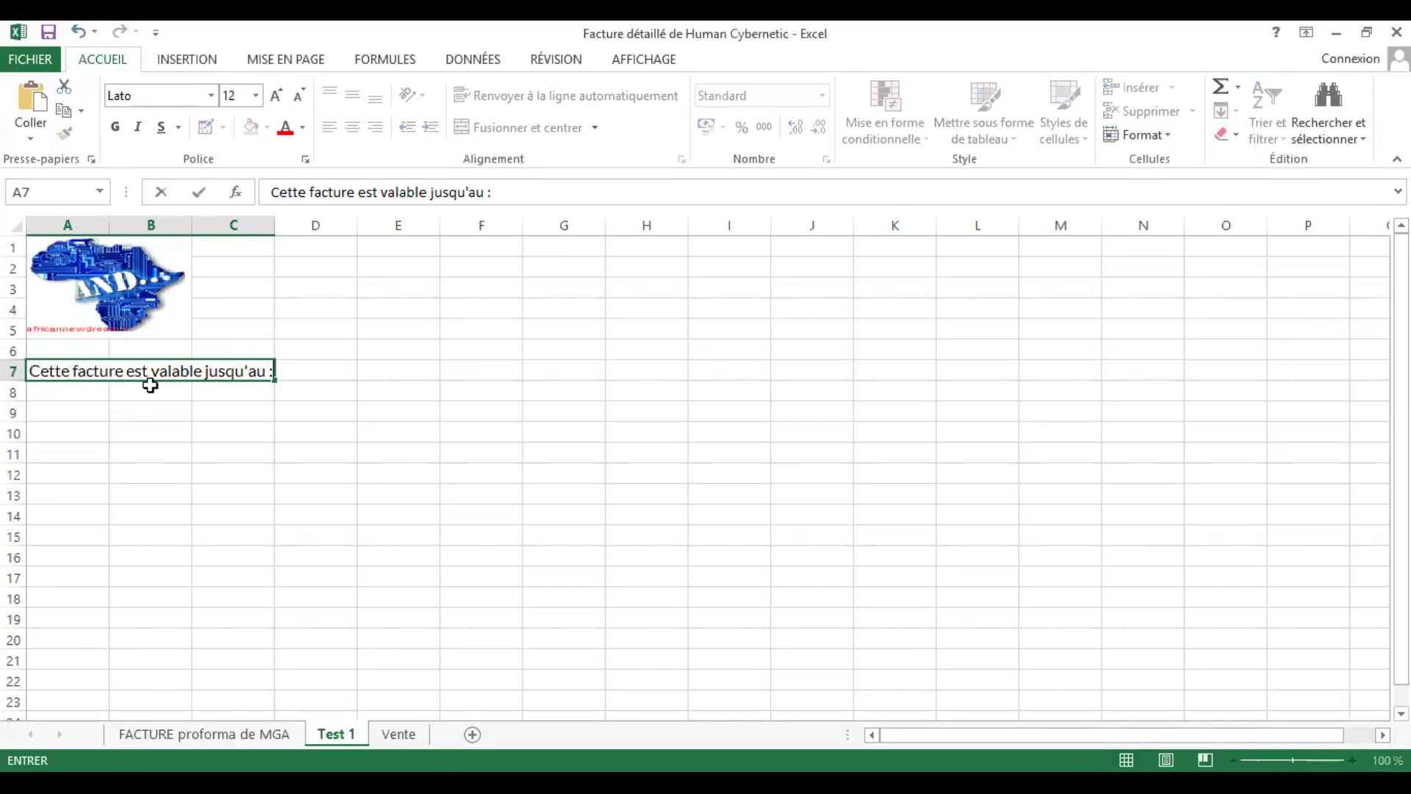
{"action": "left_click", "coordinate": [212, 397]}
{"action": "left_click", "coordinate": [213, 416]}
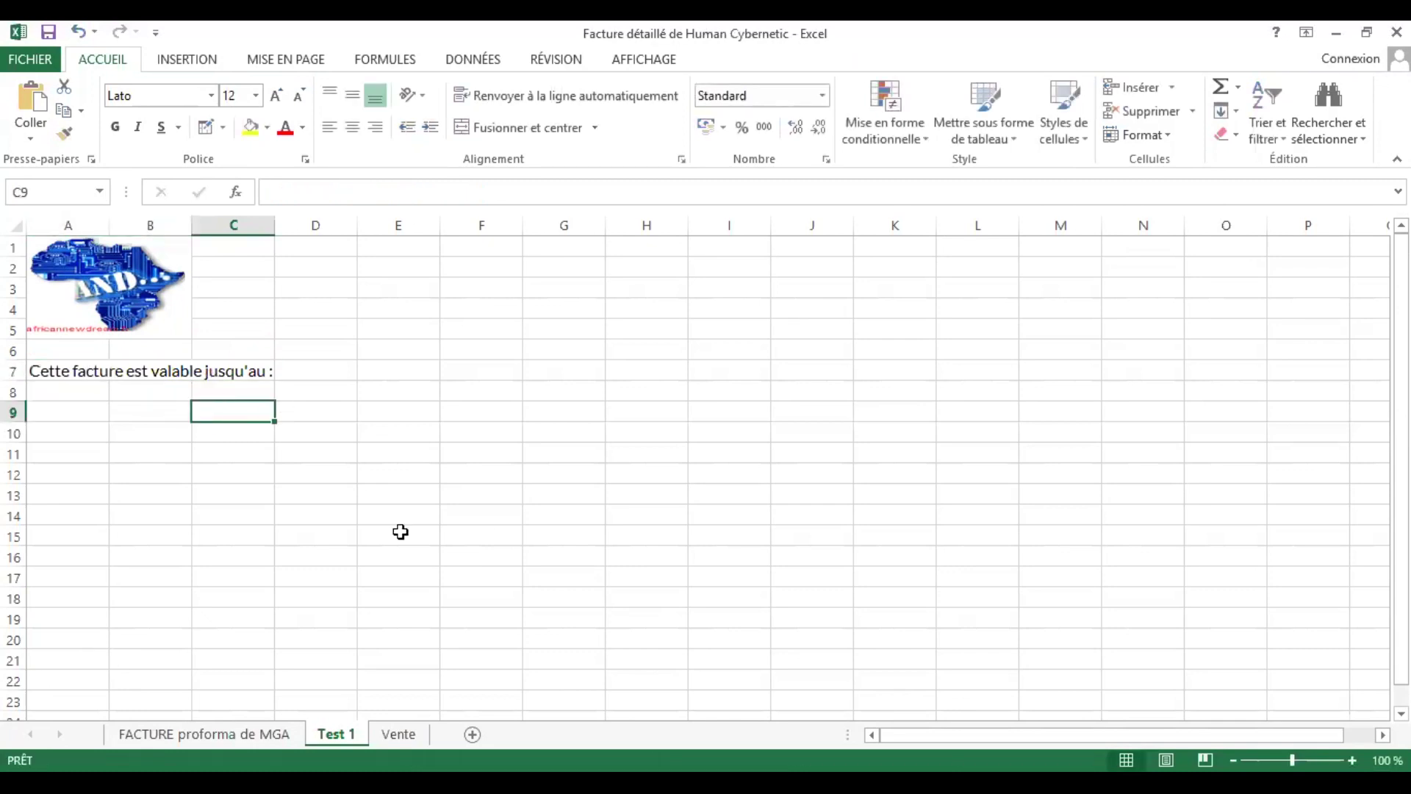
Step: Copy the 'Date :' label from the invoice sheet into E7 of Test 1
{"action": "left_click", "coordinate": [275, 733]}
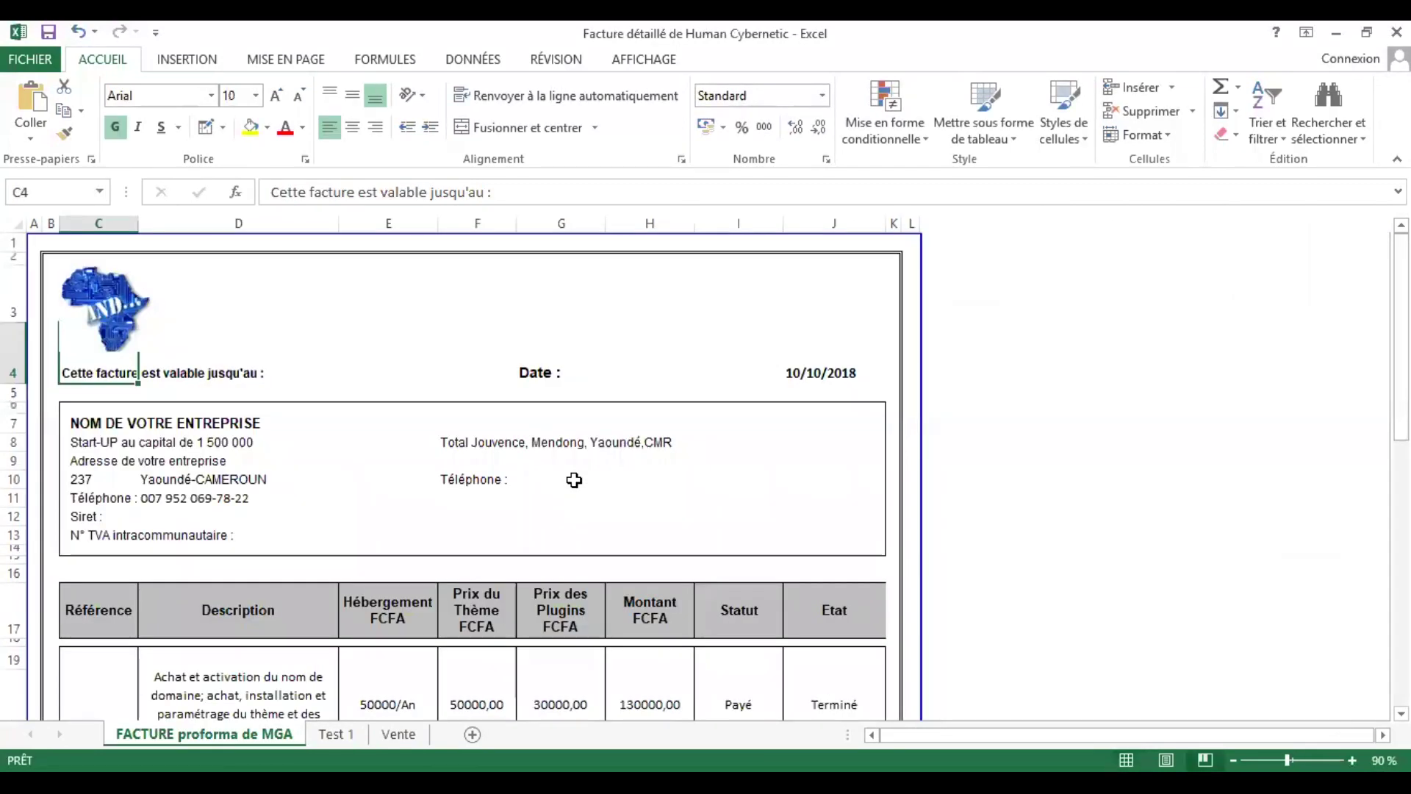
{"action": "double_click", "coordinate": [536, 373]}
{"action": "left_click_drag", "start_coordinate": [577, 371], "coordinate": [509, 371]}
{"action": "key", "text": "ctrl+c"}
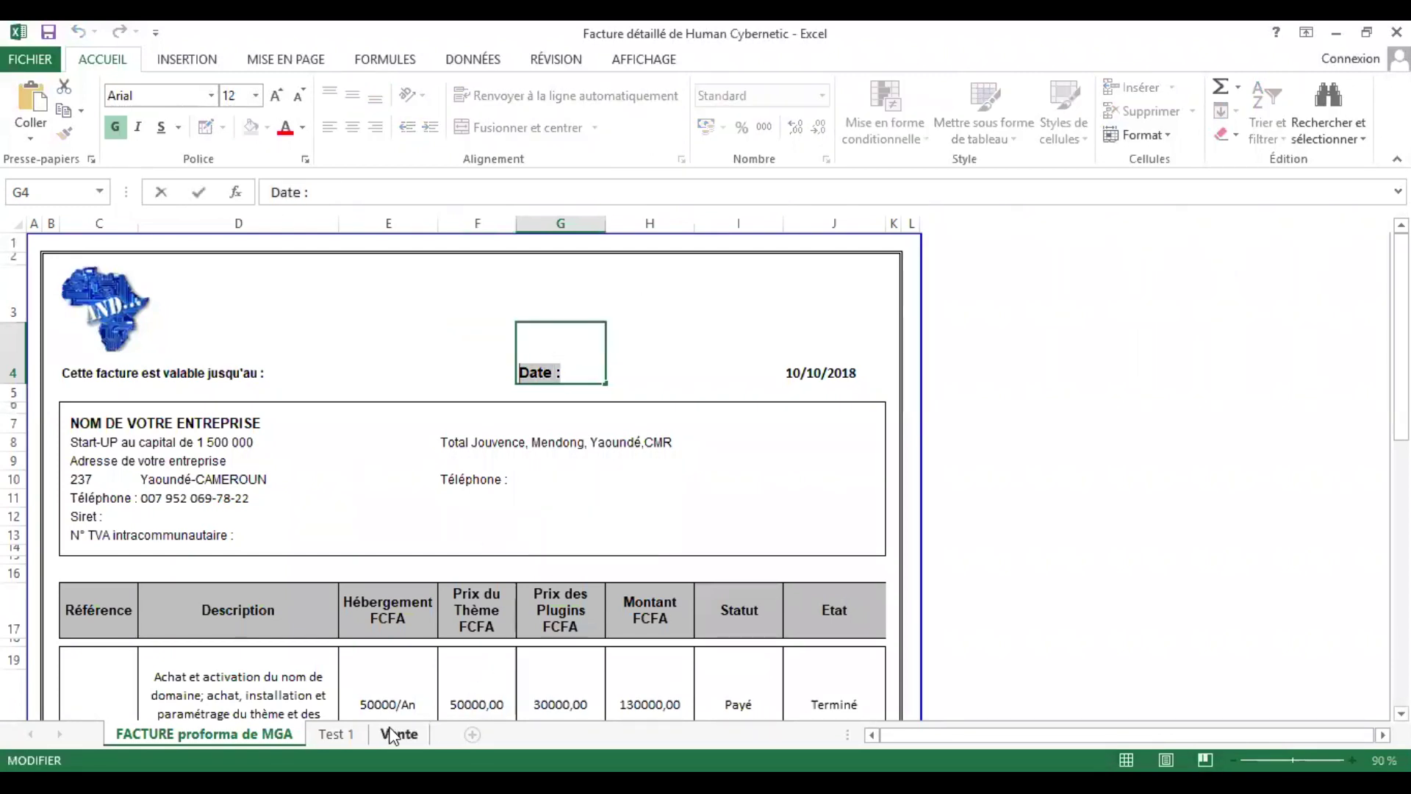
{"action": "left_click", "coordinate": [336, 733]}
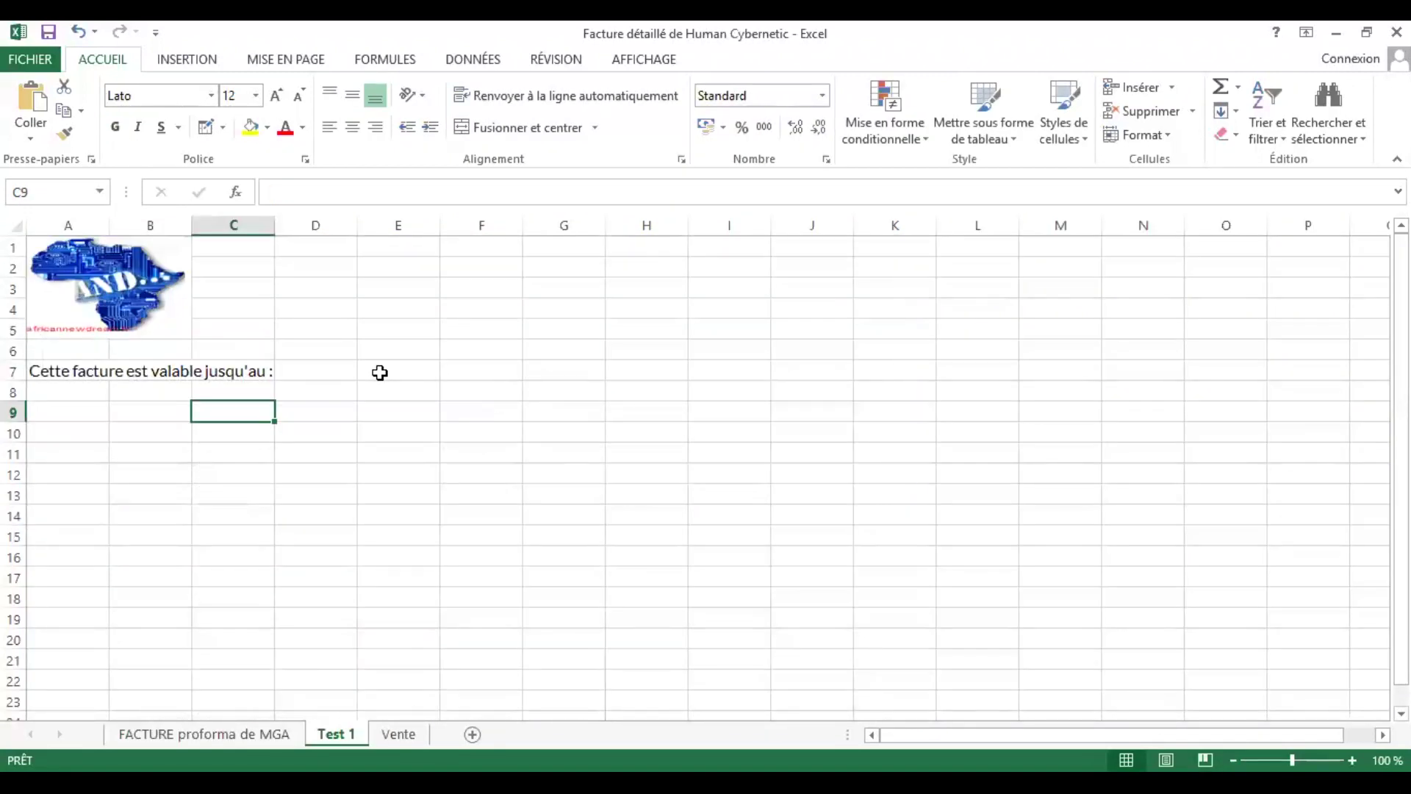
{"action": "double_click", "coordinate": [380, 373]}
{"action": "key", "text": "ctrl+v"}
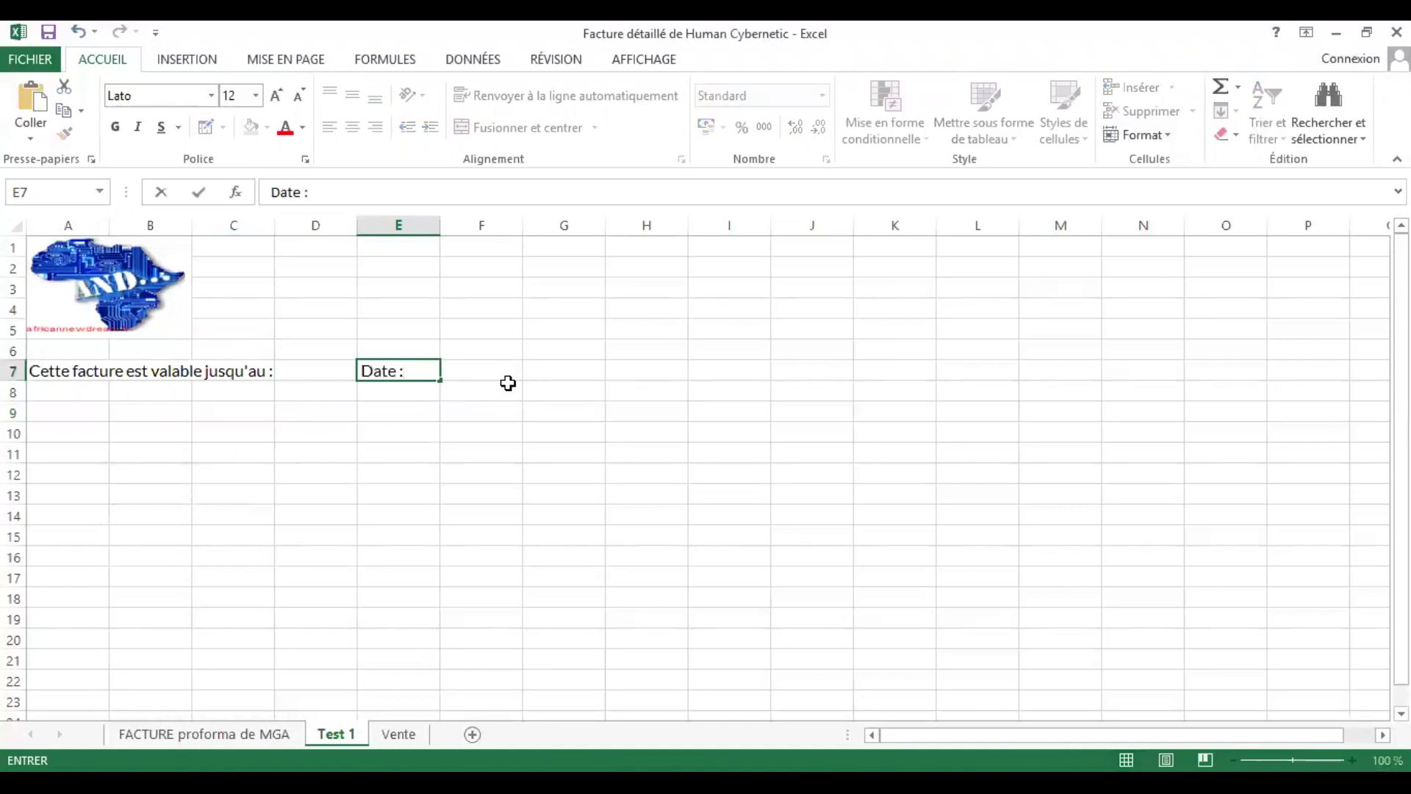
{"action": "left_click", "coordinate": [508, 383]}
Step: Copy the date 10/10/2018 from the invoice sheet into F7 of Test 1
{"action": "left_click", "coordinate": [250, 732]}
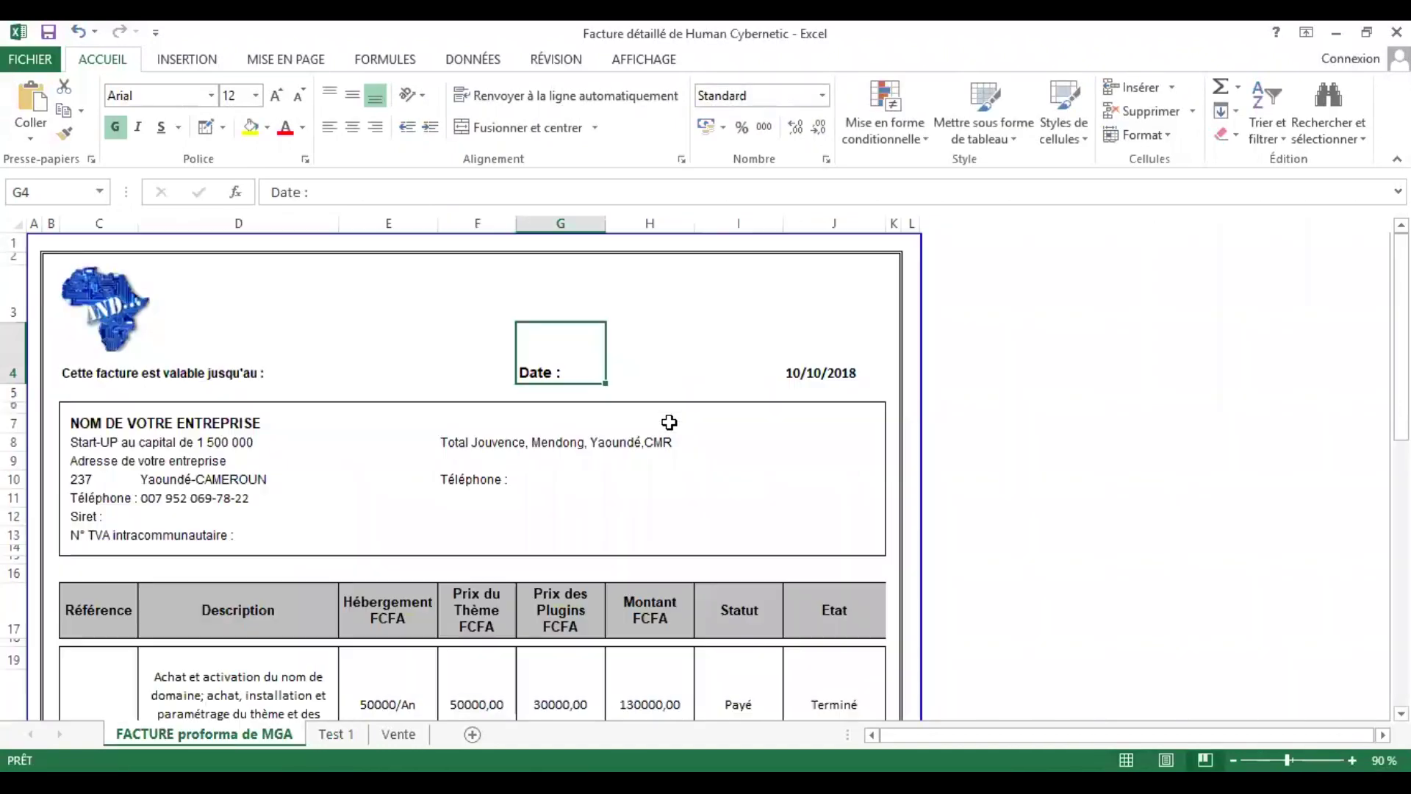
{"action": "double_click", "coordinate": [856, 372]}
{"action": "left_click_drag", "start_coordinate": [858, 373], "coordinate": [781, 369]}
{"action": "key", "text": "ctrl+c"}
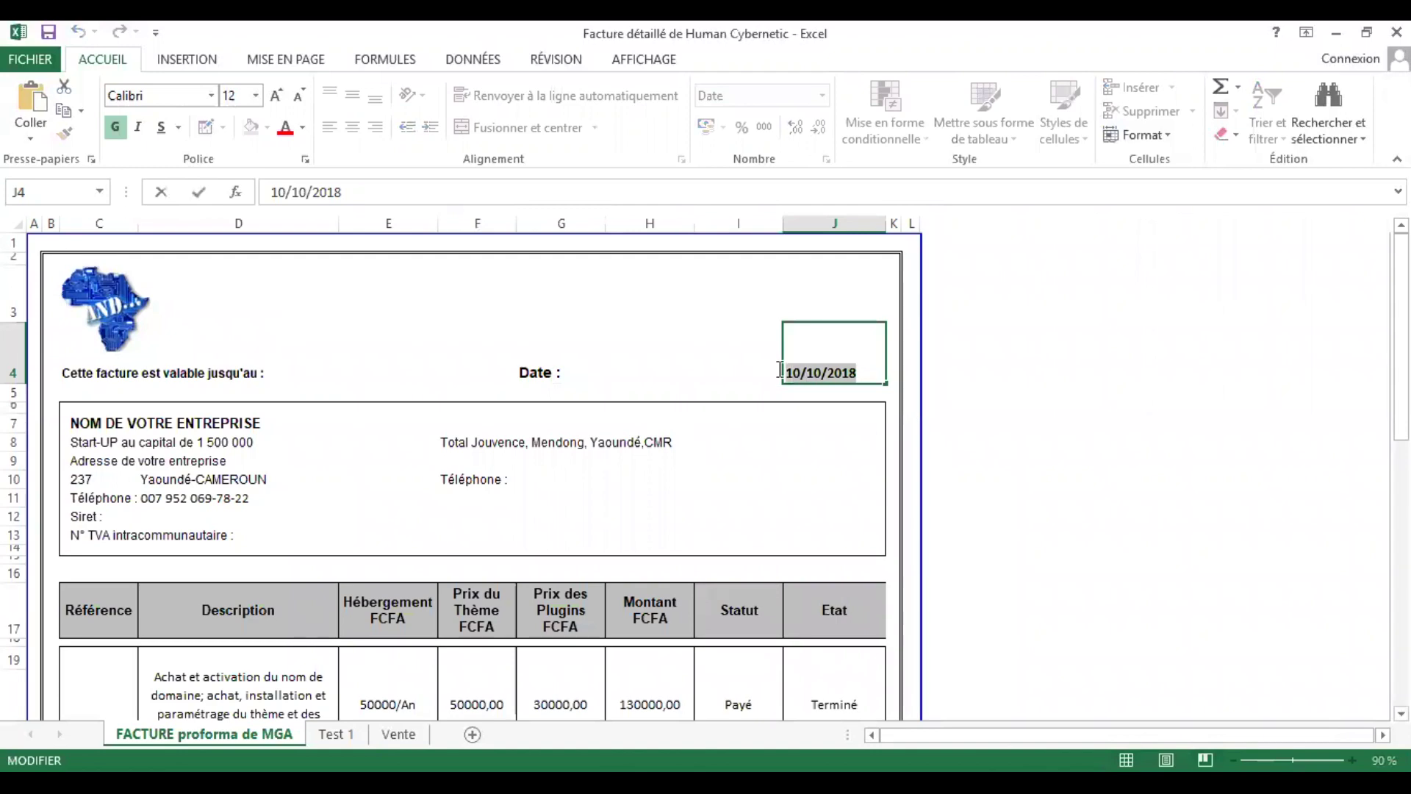
{"action": "left_click", "coordinate": [345, 735]}
{"action": "double_click", "coordinate": [471, 373]}
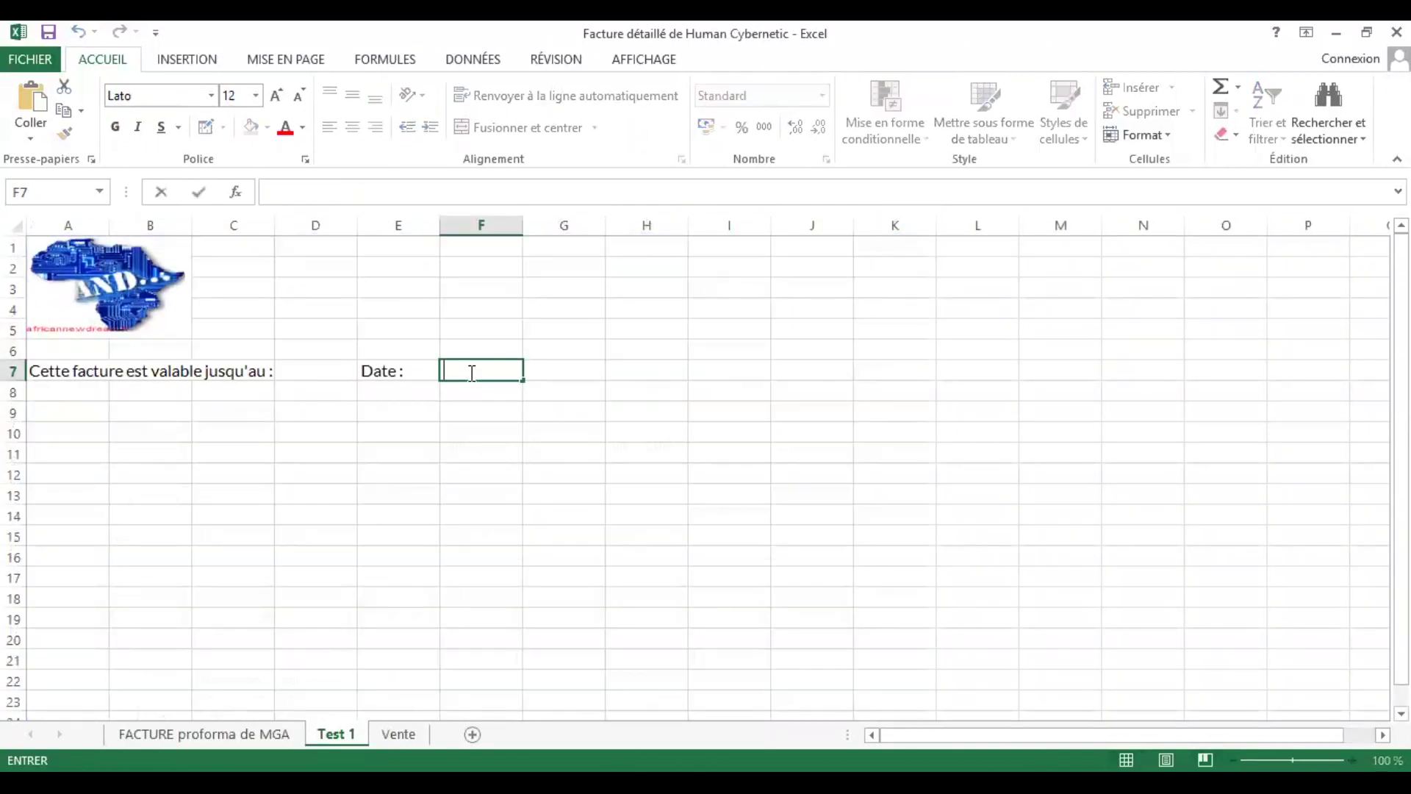
{"action": "key", "text": "ctrl+v"}
{"action": "key", "text": "Return"}
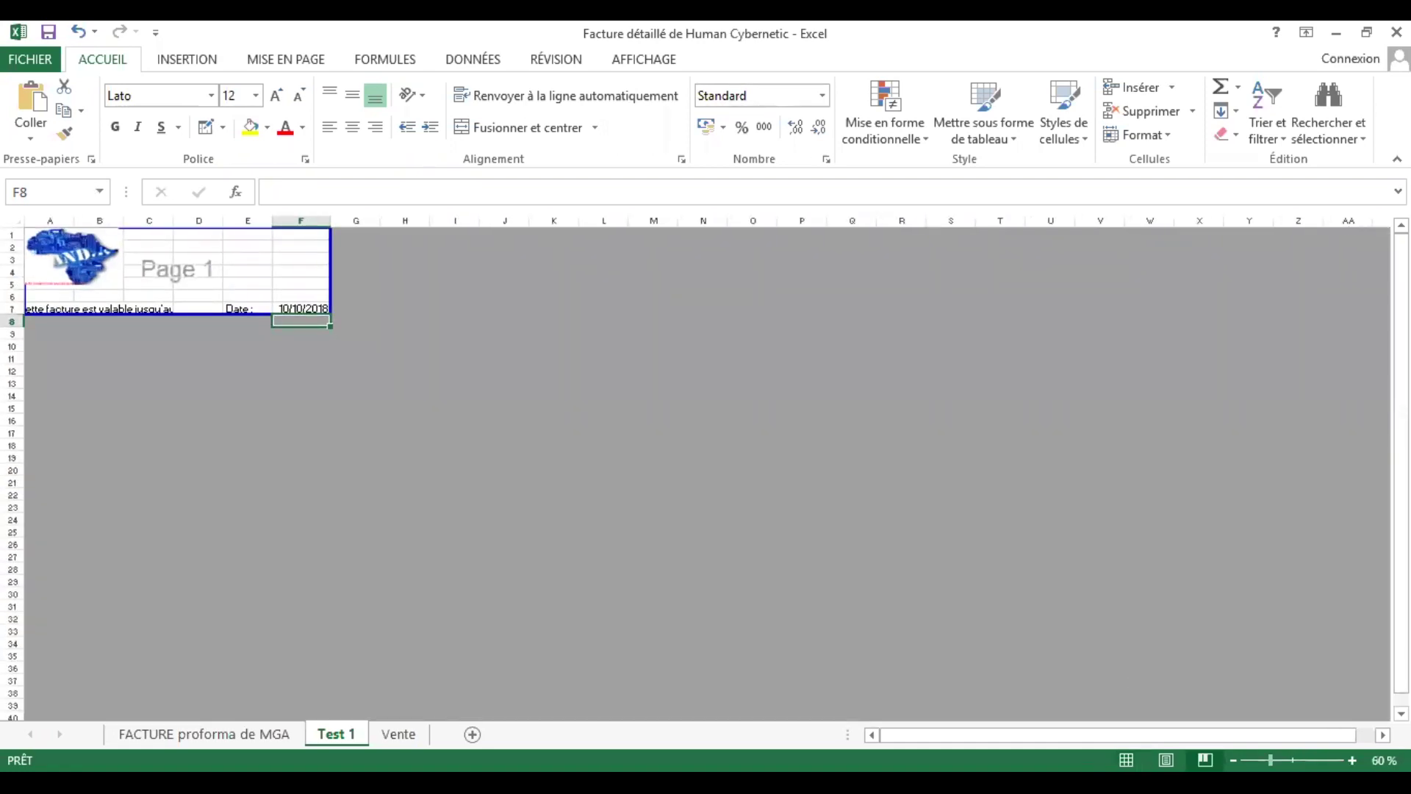
{"action": "scroll", "coordinate": [695, 468], "scroll_direction": "up", "scroll_amount": 1}
{"action": "scroll", "coordinate": [695, 467], "scroll_direction": "up", "scroll_amount": 1}
{"action": "scroll", "coordinate": [695, 467], "scroll_direction": "up", "scroll_amount": 1}
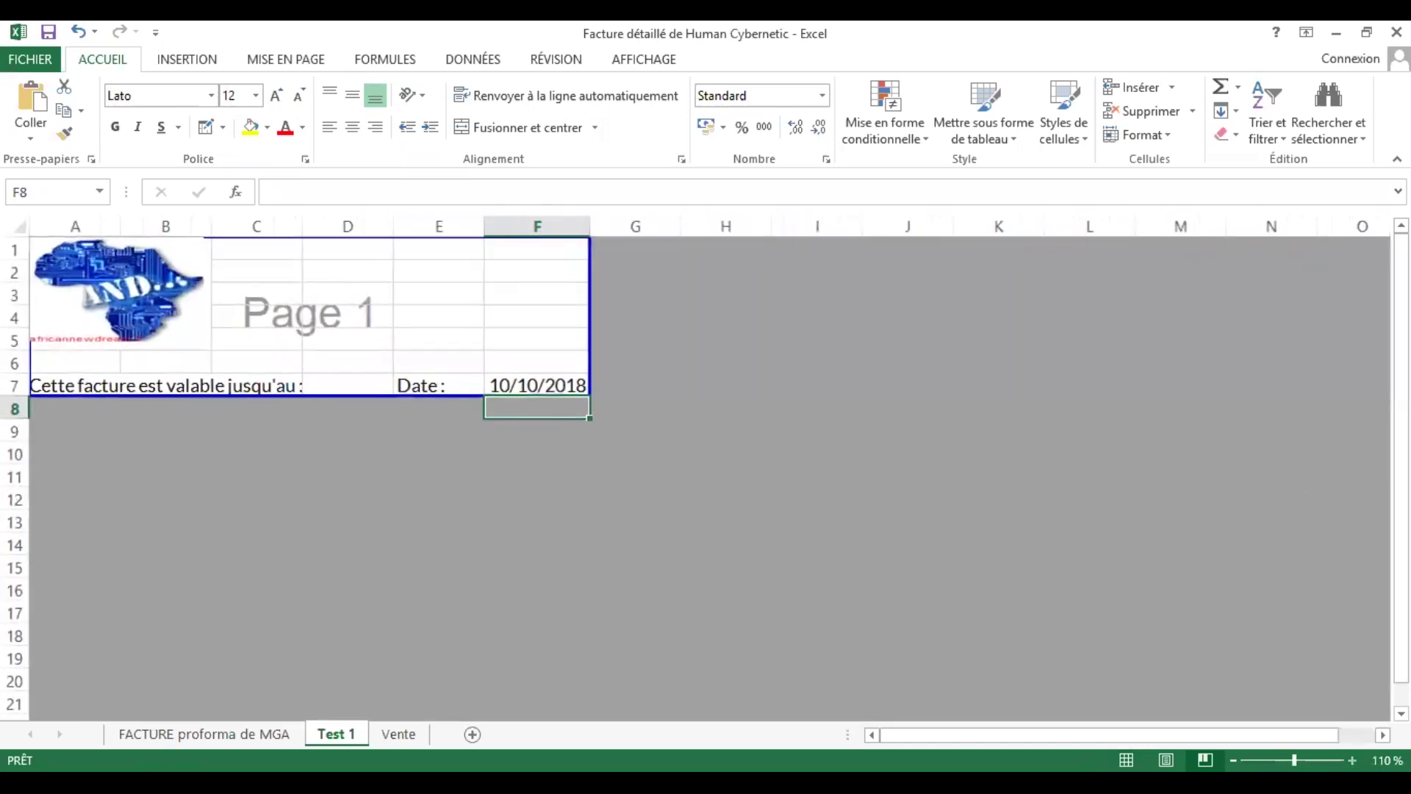
{"action": "scroll", "coordinate": [695, 468], "scroll_direction": "up", "scroll_amount": 1}
{"action": "scroll", "coordinate": [695, 467], "scroll_direction": "up", "scroll_amount": 1}
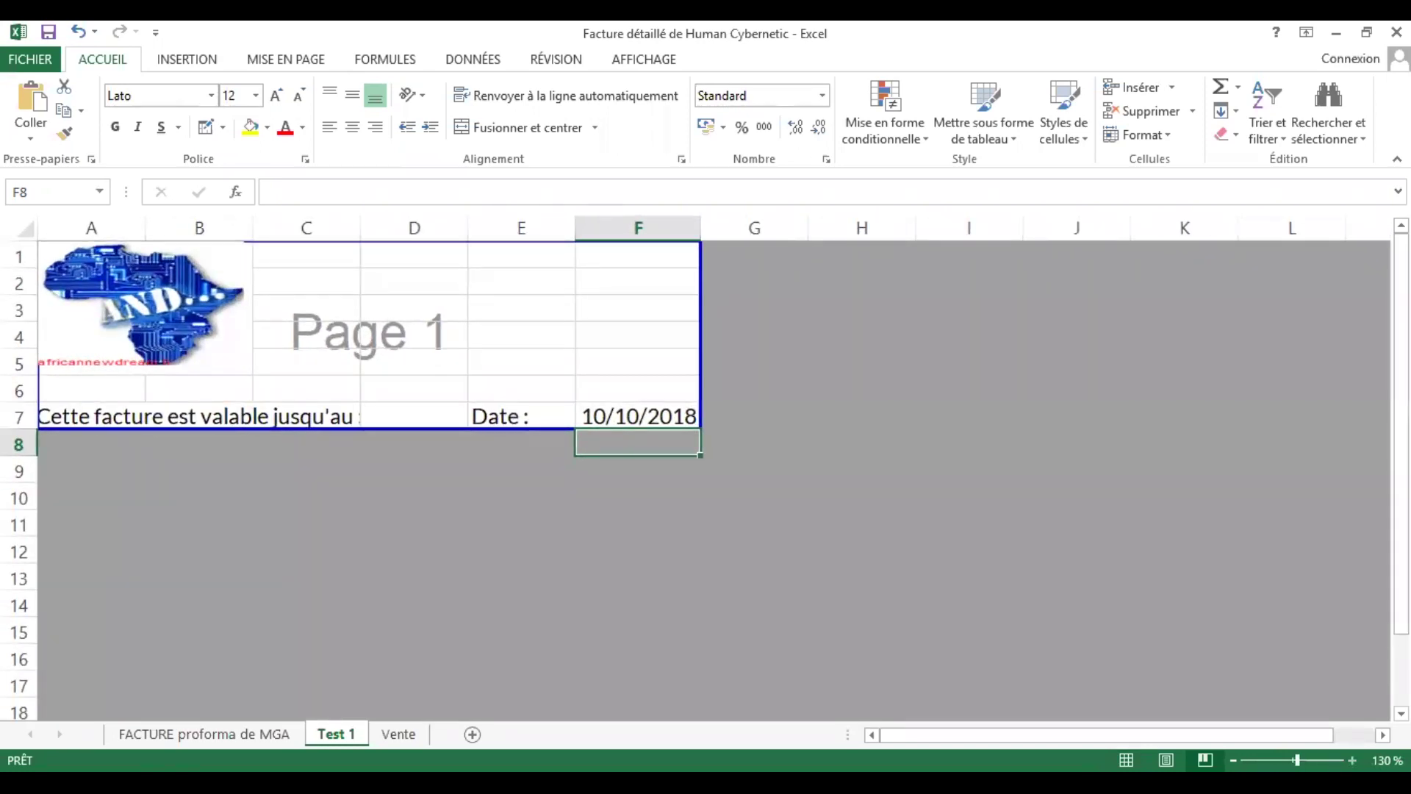
{"action": "scroll", "coordinate": [695, 467], "scroll_direction": "up", "scroll_amount": 1}
{"action": "scroll", "coordinate": [695, 467], "scroll_direction": "up", "scroll_amount": 1}
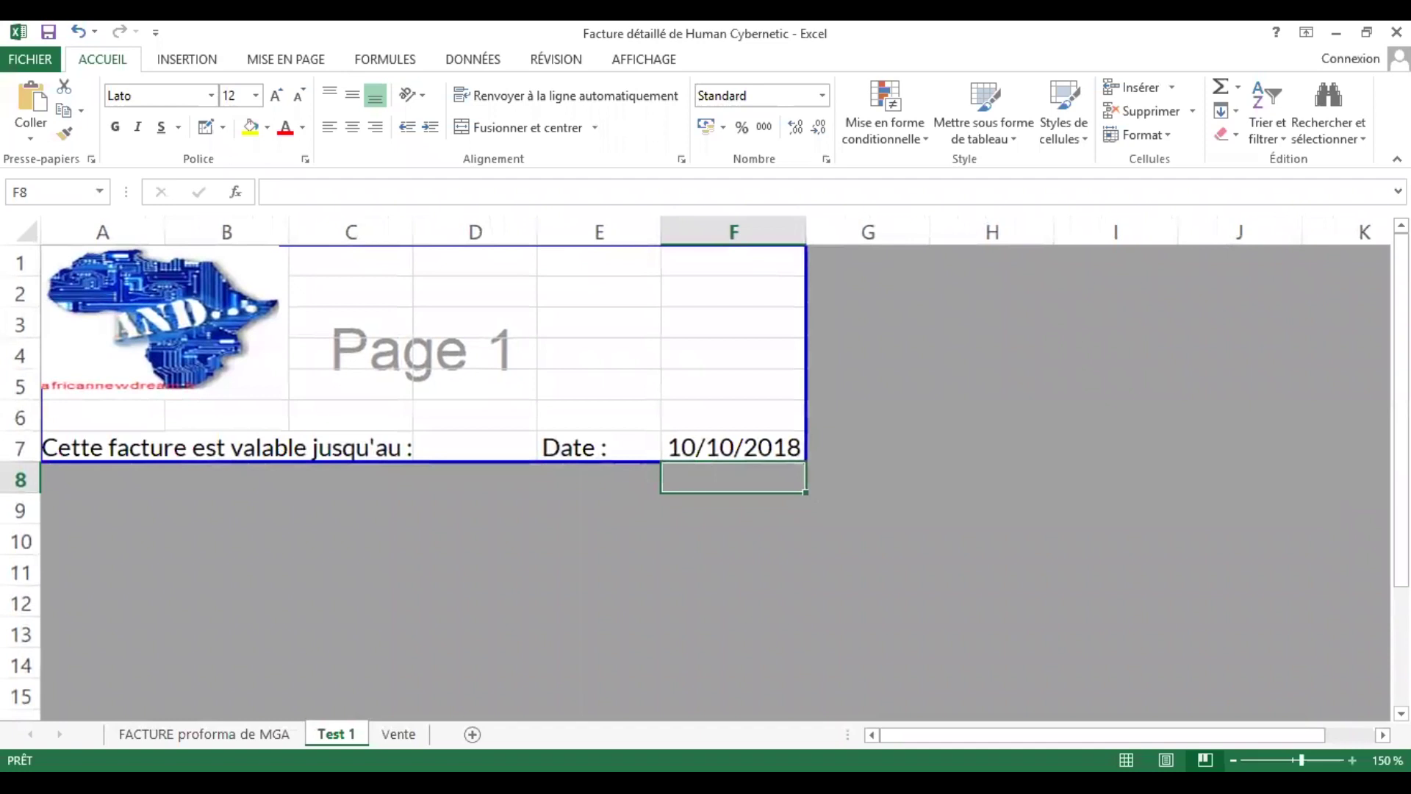
Step: Drag the page 1 break in Page Layout view so page 1 spans columns A–F, rows 1–17
{"action": "scroll", "coordinate": [695, 467], "scroll_direction": "up", "scroll_amount": 1}
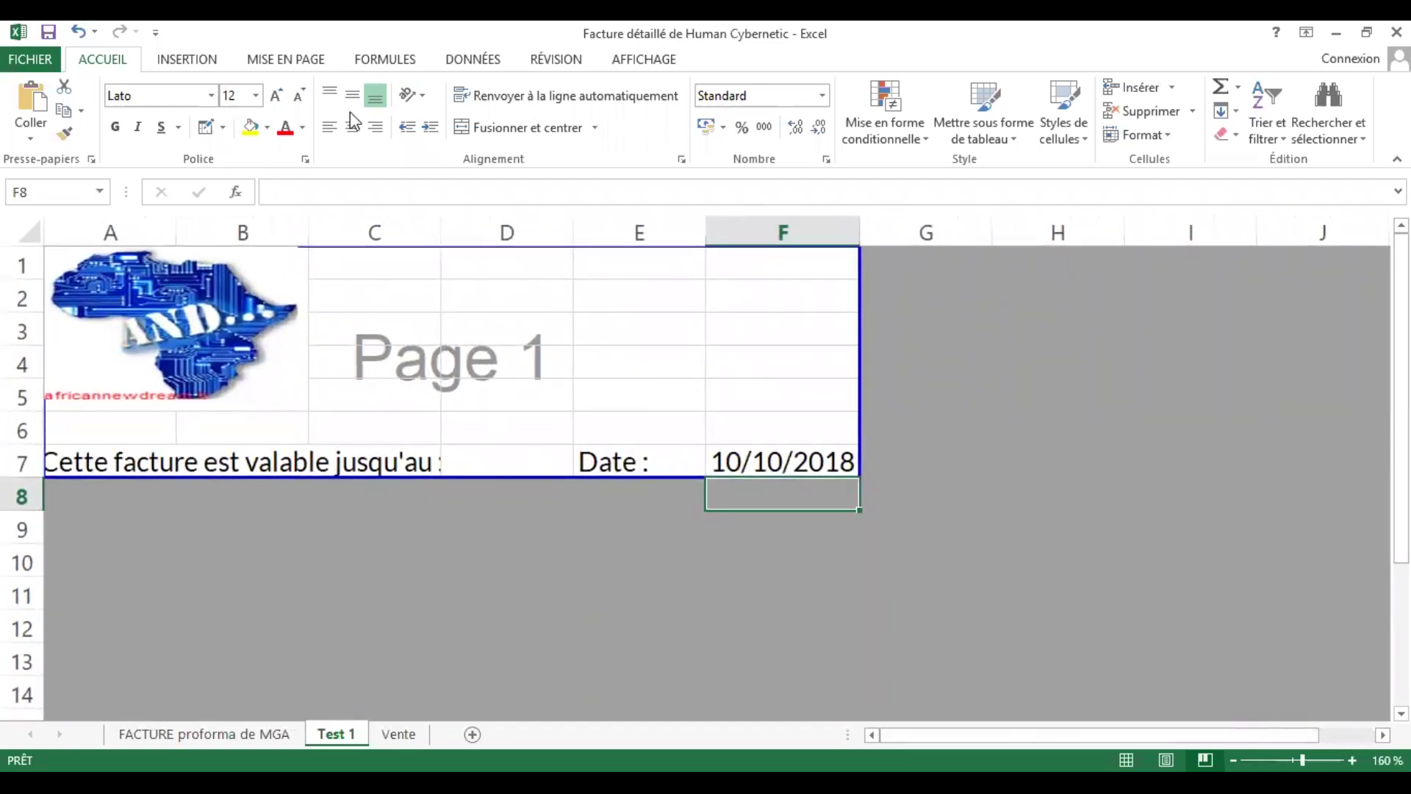
{"action": "left_click", "coordinate": [291, 61]}
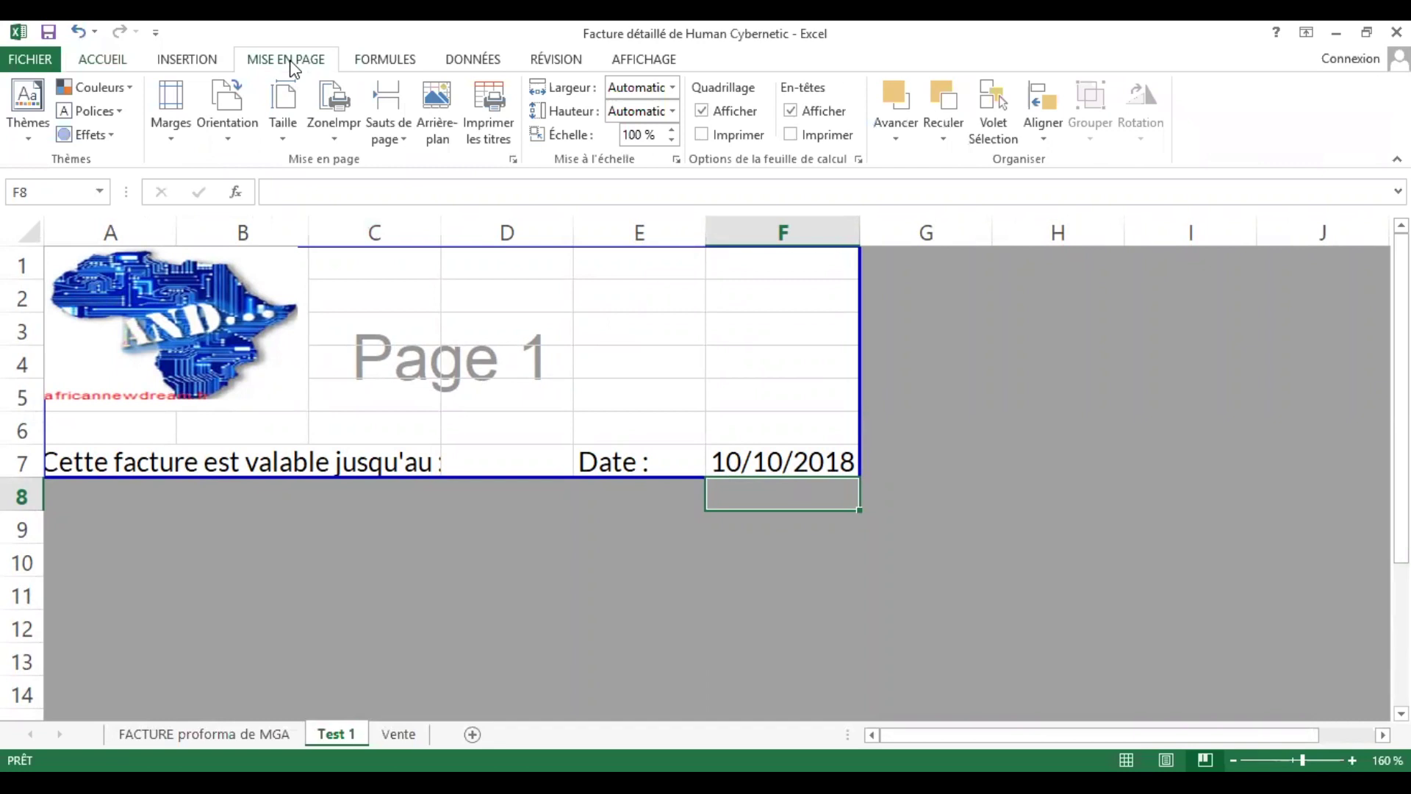
{"action": "left_click", "coordinate": [103, 62]}
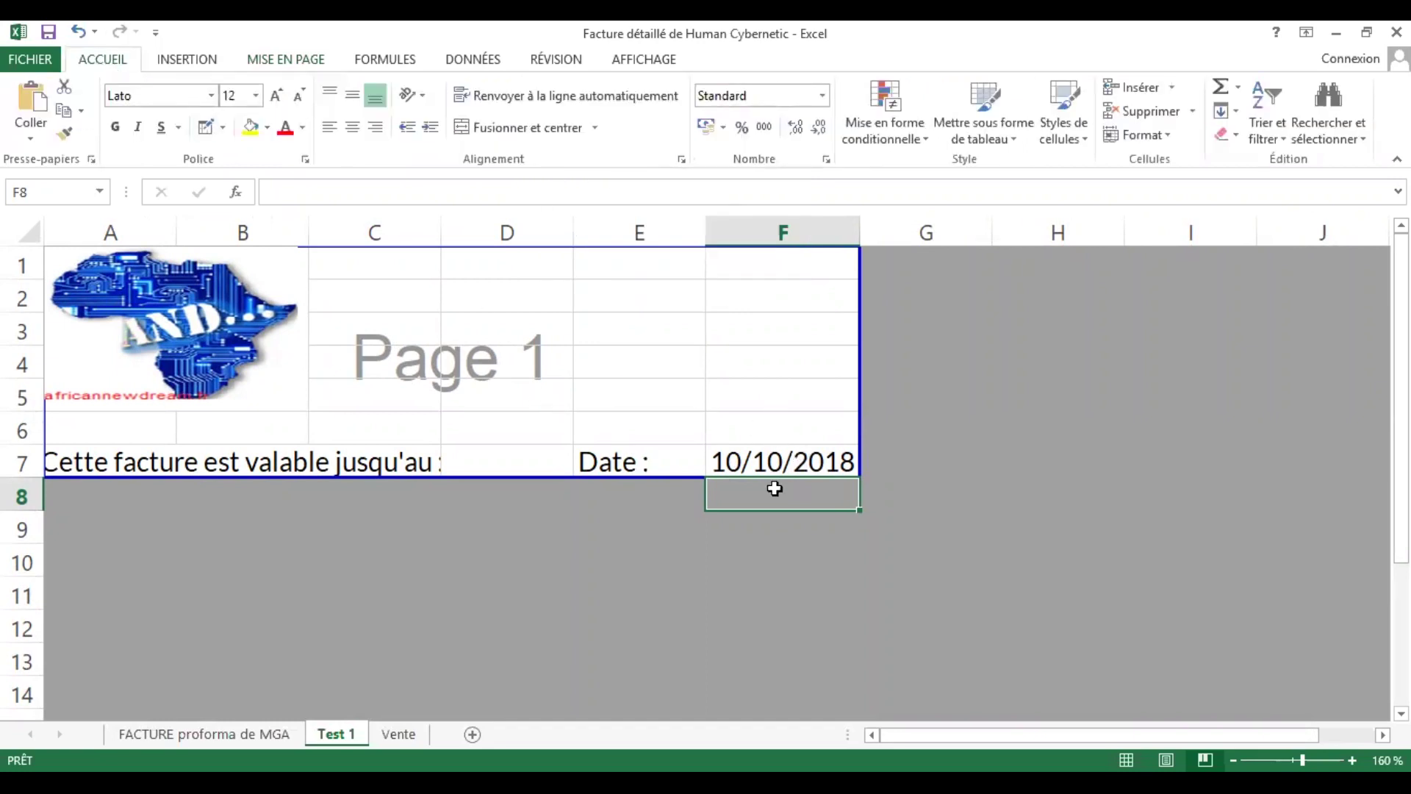
{"action": "left_click_drag", "start_coordinate": [173, 476], "coordinate": [210, 713]}
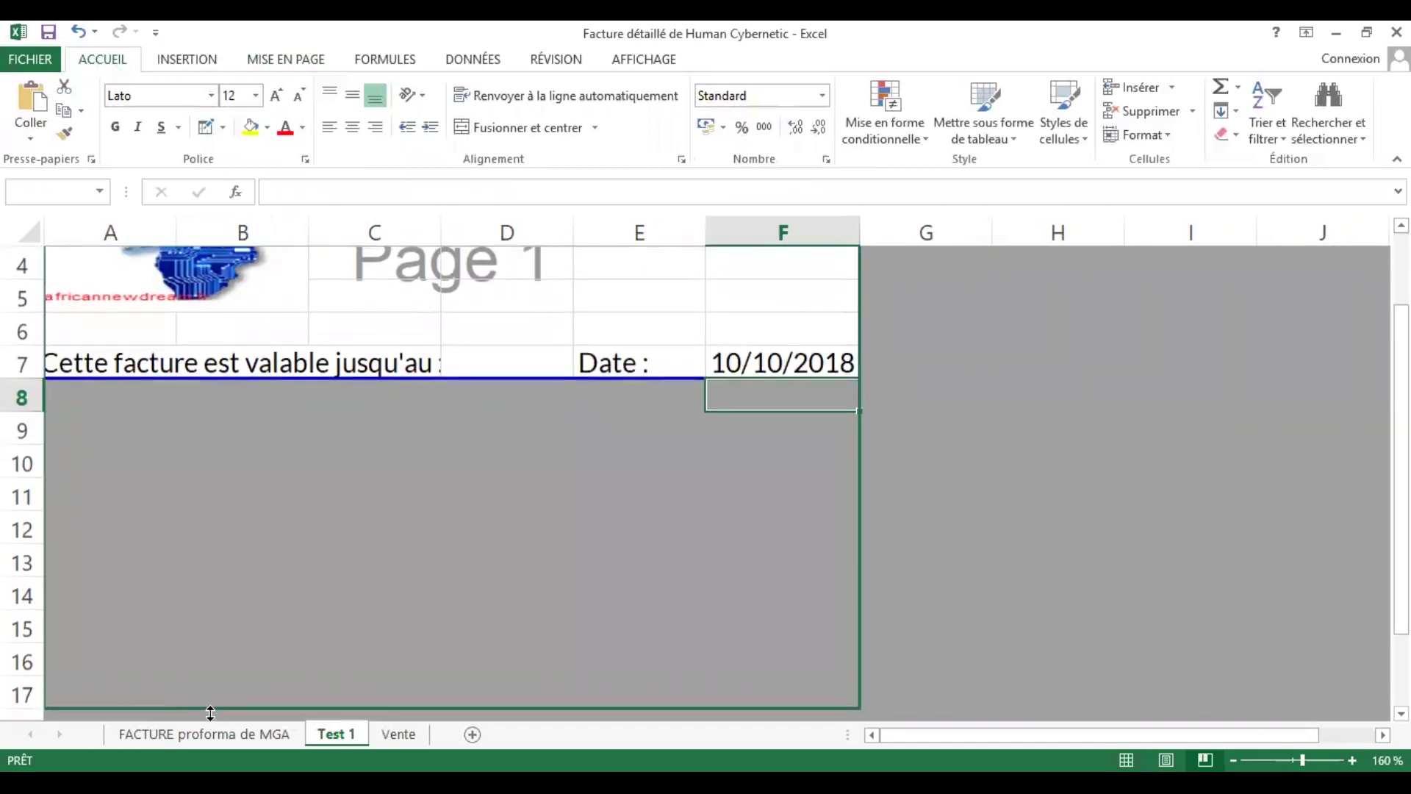
{"action": "left_click_drag", "start_coordinate": [211, 712], "coordinate": [210, 711]}
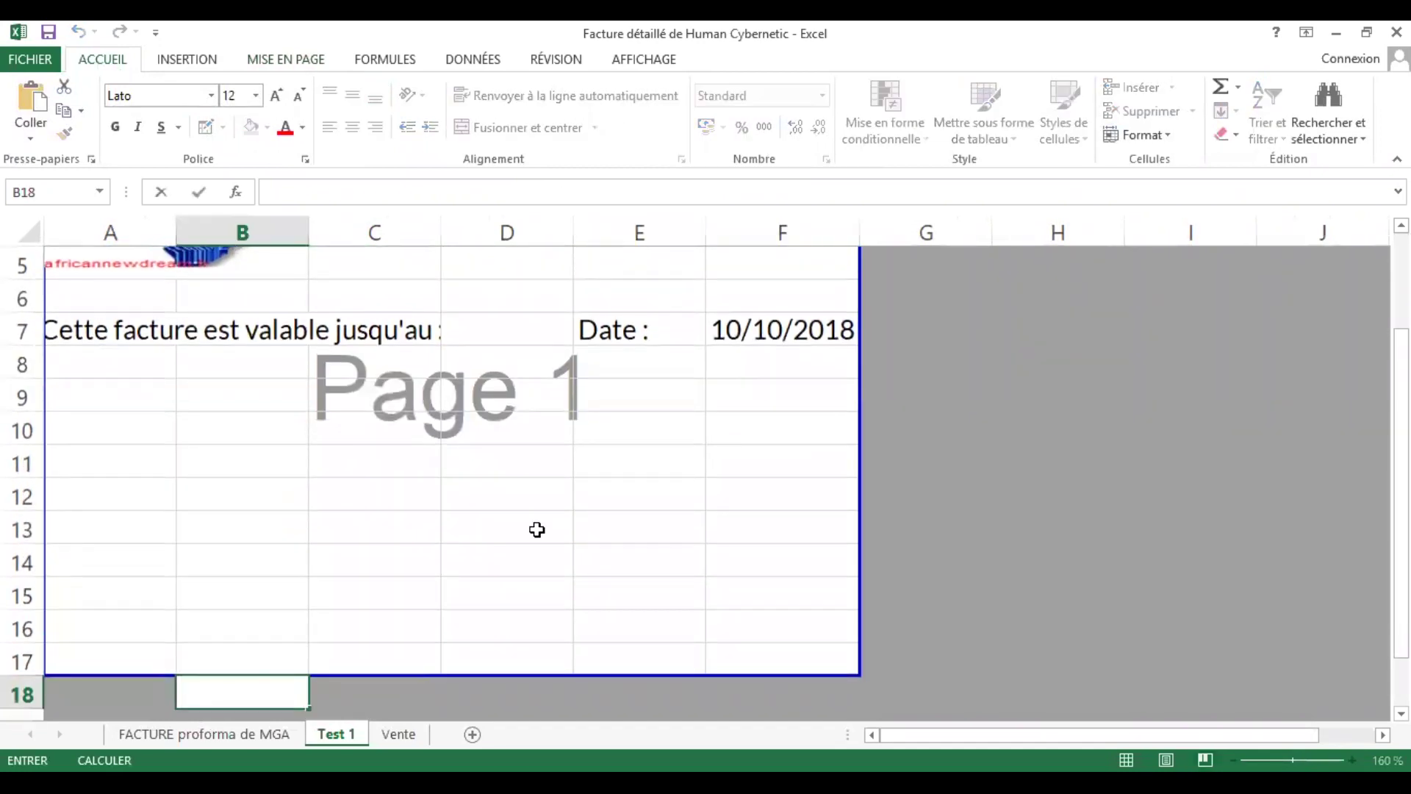
{"action": "key", "text": "Escape"}
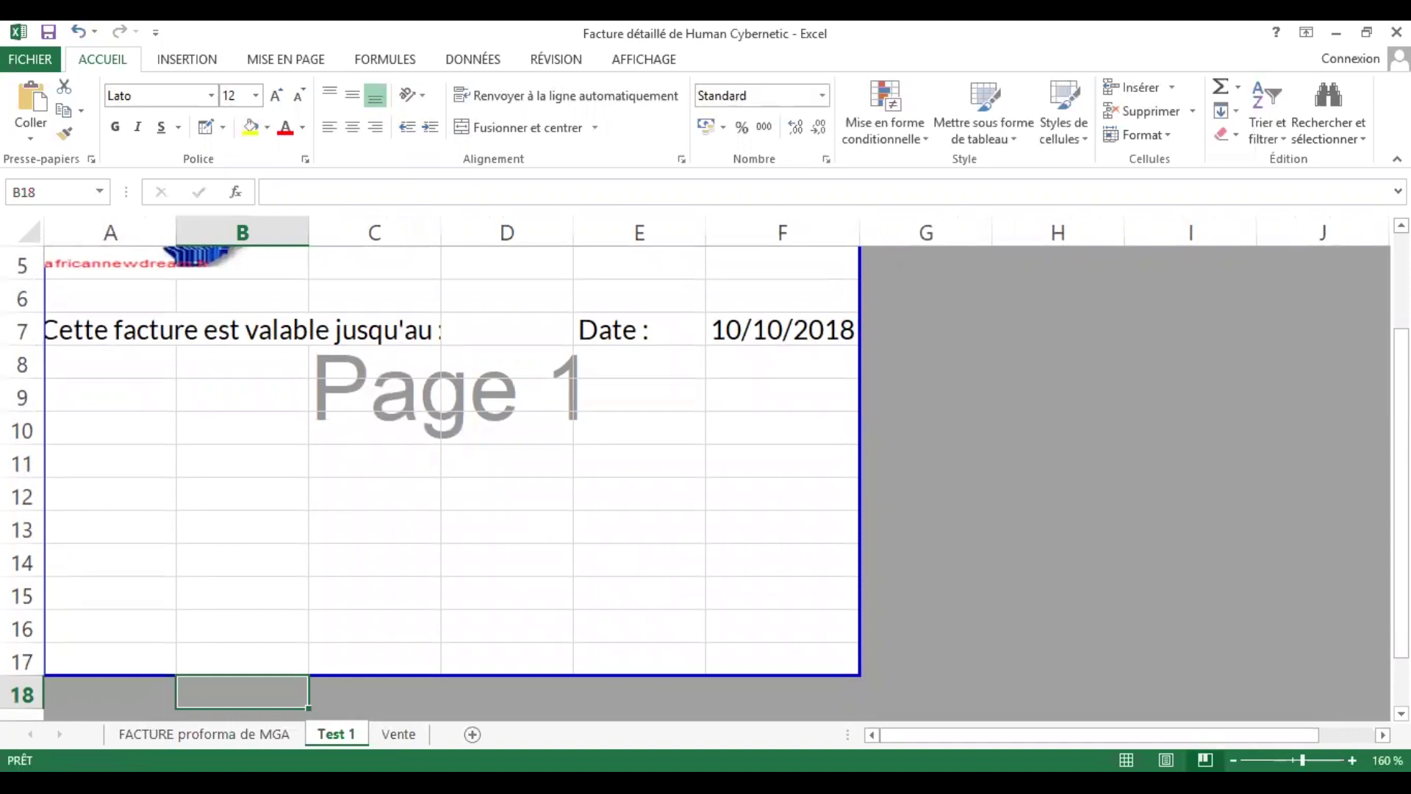
{"action": "scroll", "coordinate": [705, 470], "scroll_direction": "down", "scroll_amount": 1, "text": "ctrl"}
{"action": "scroll", "coordinate": [705, 470], "scroll_direction": "down", "scroll_amount": 1, "text": "ctrl"}
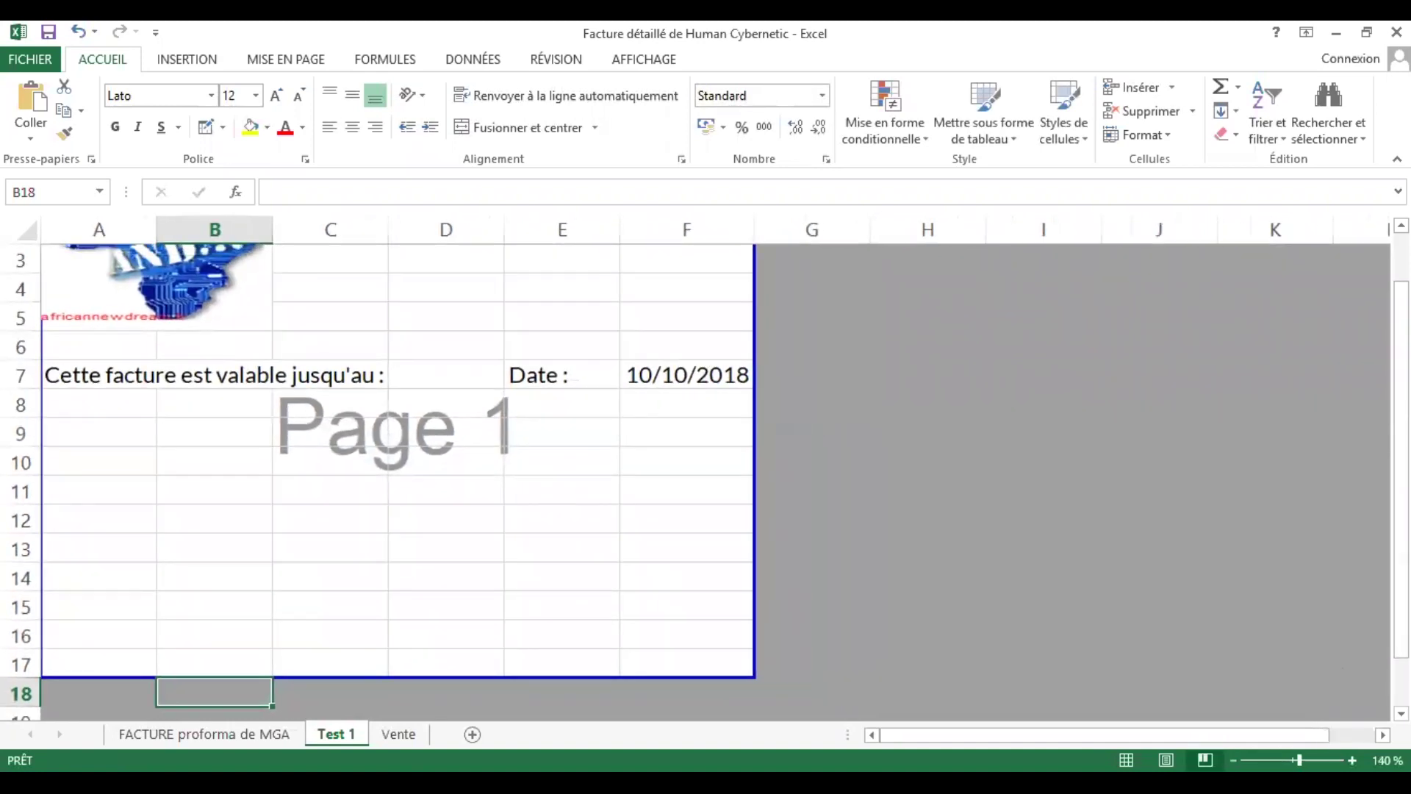
{"action": "scroll", "coordinate": [705, 471], "scroll_direction": "down", "scroll_amount": 1, "text": "ctrl"}
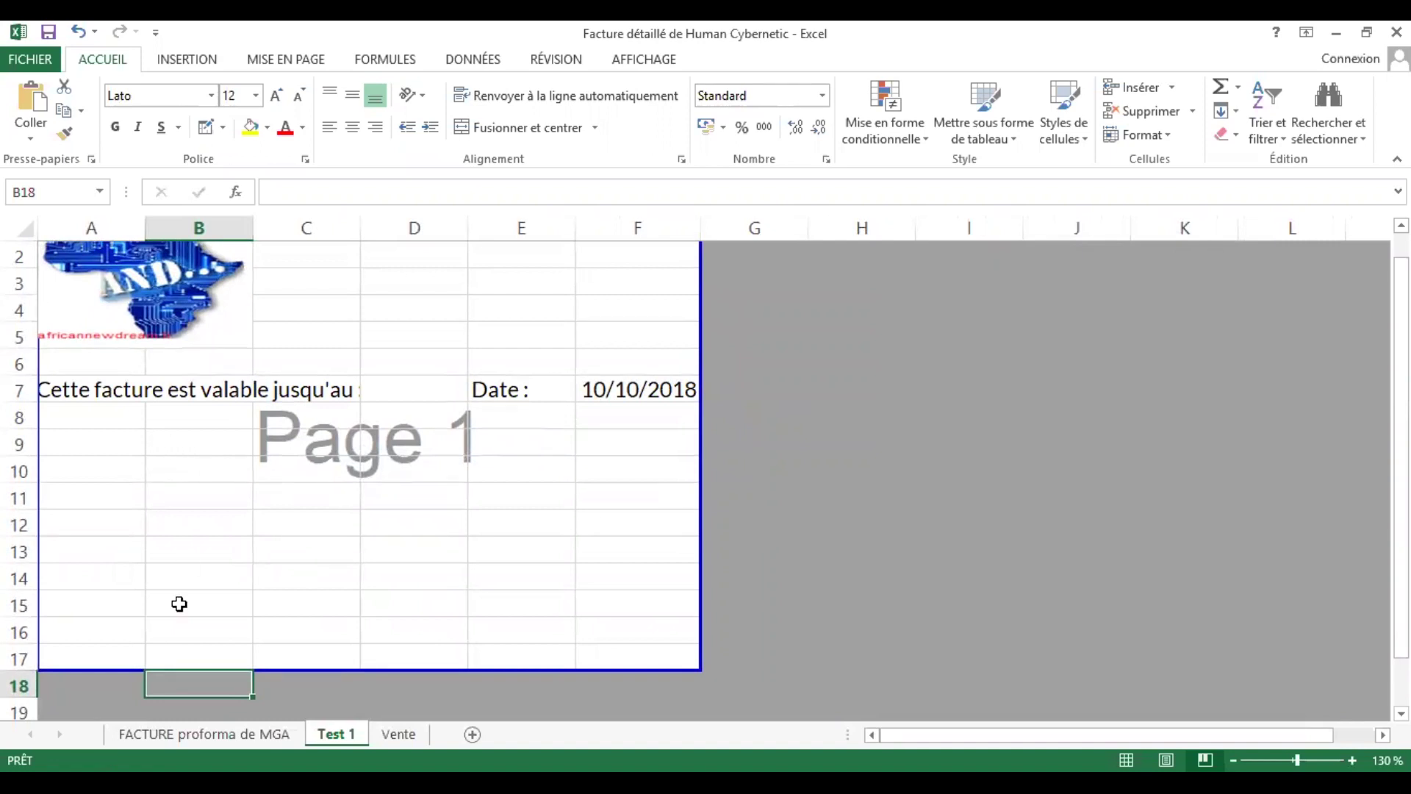
Step: Check the company name and capital cells on the FACTURE proforma de MGA sheet
{"action": "left_click", "coordinate": [198, 734]}
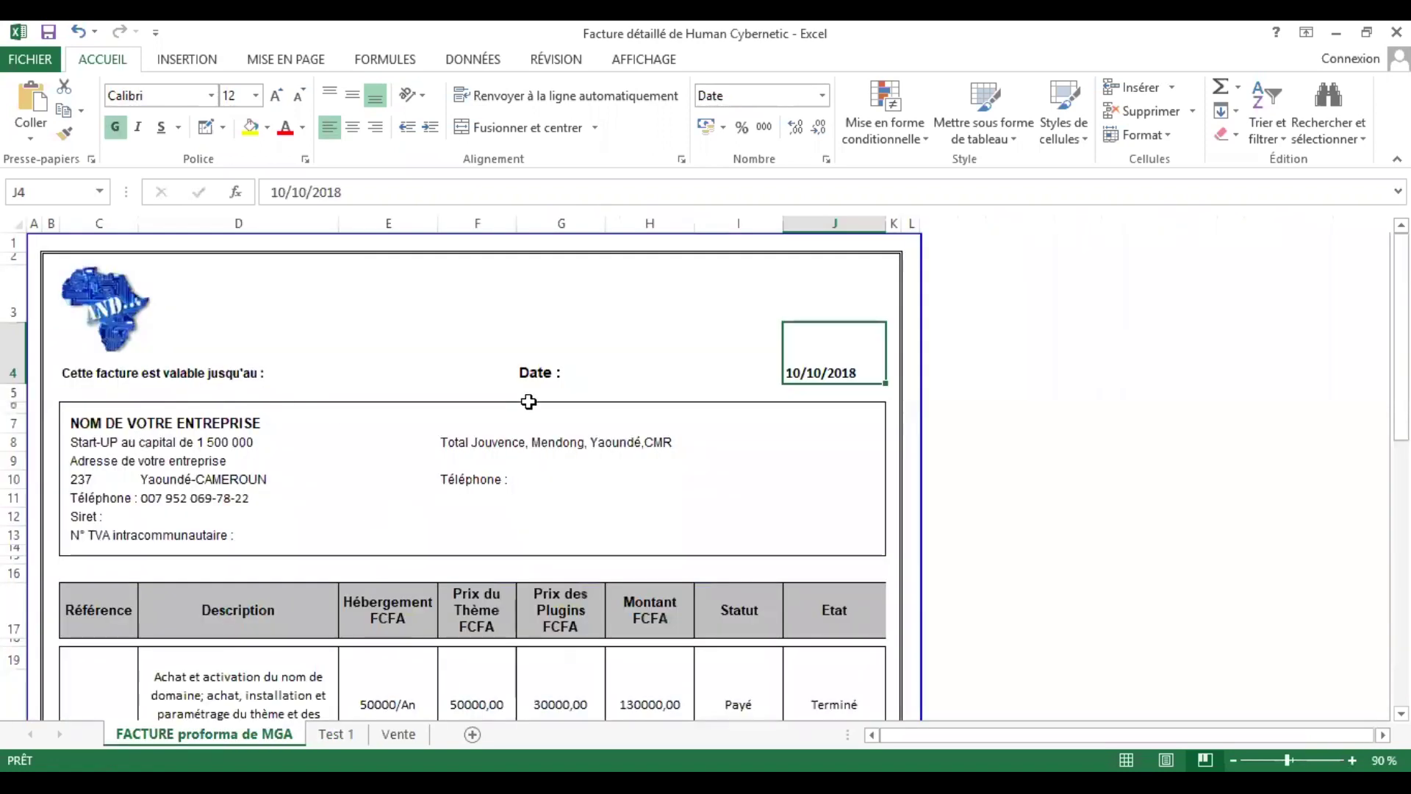
{"action": "left_click", "coordinate": [182, 446]}
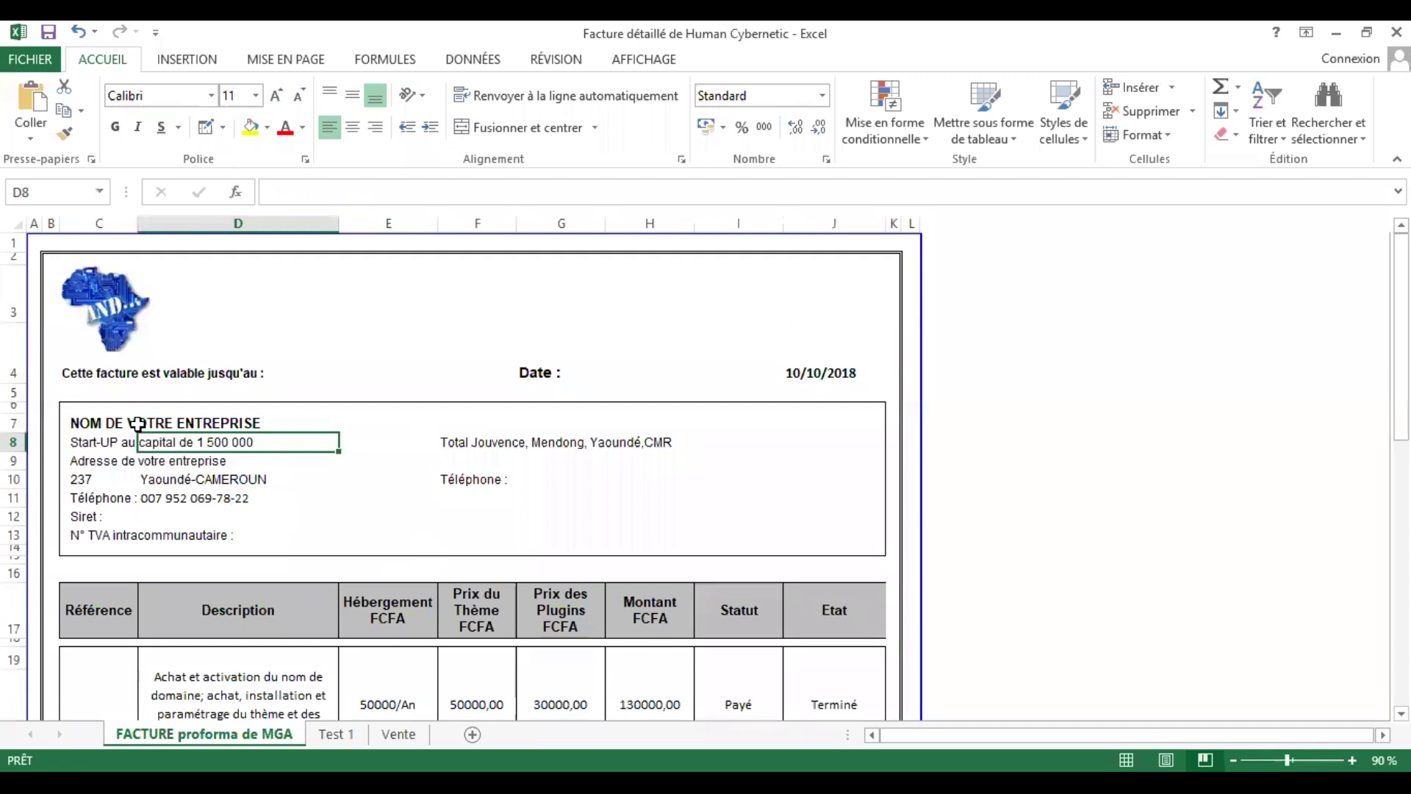
{"action": "left_click", "coordinate": [116, 420]}
{"action": "left_click", "coordinate": [126, 446]}
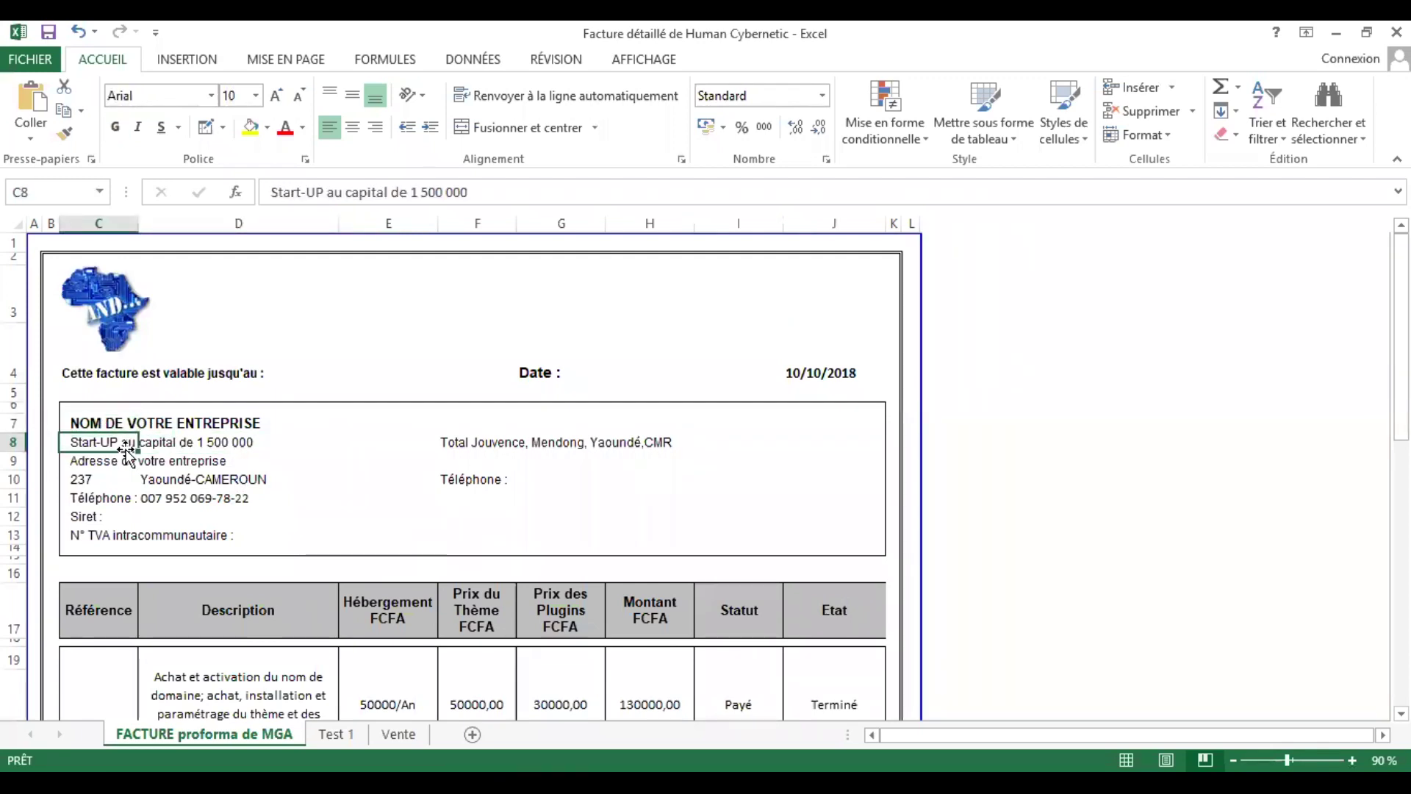
{"action": "left_click", "coordinate": [107, 422]}
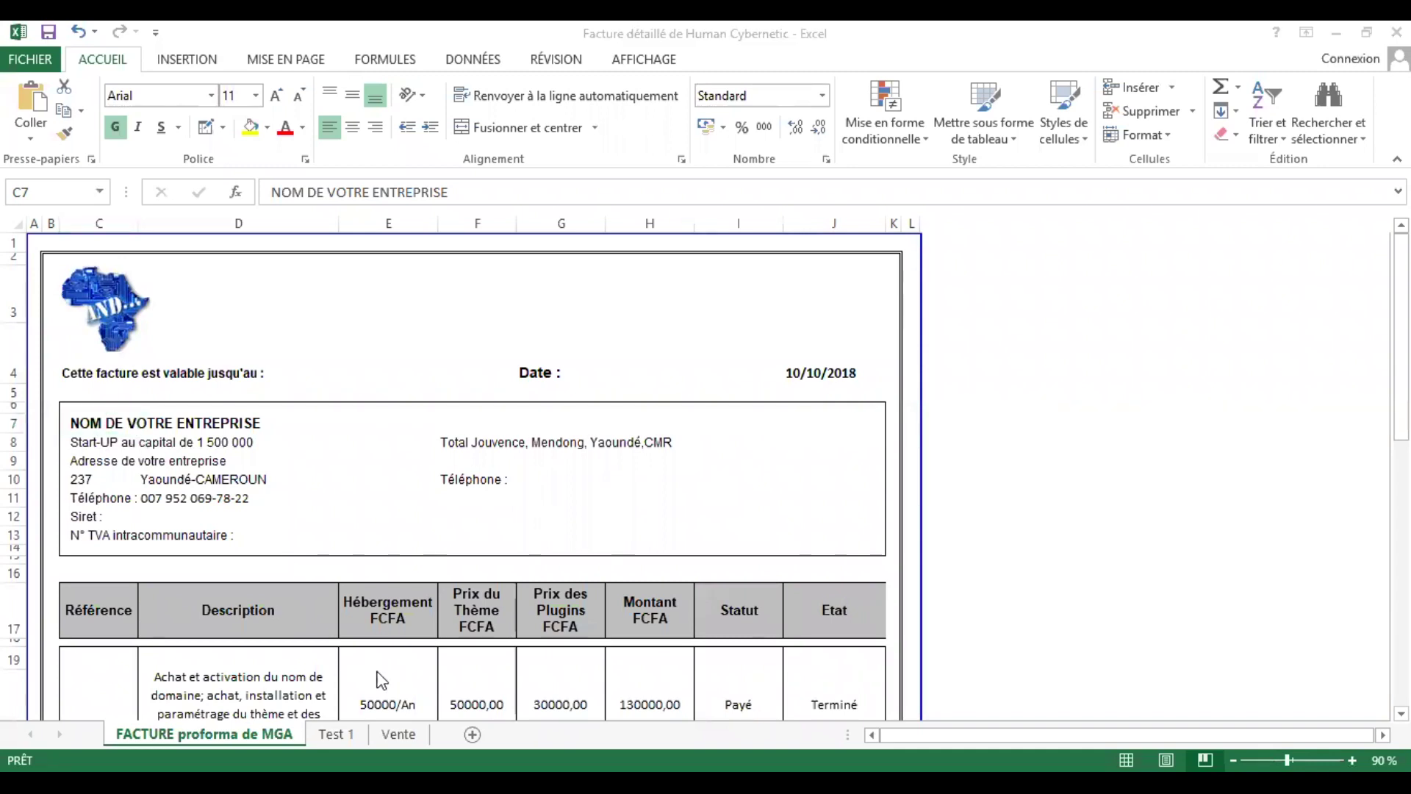
Step: Type 'AFRICAN NEW DREAM' into cell A9 of Test 1
{"action": "left_click", "coordinate": [336, 734]}
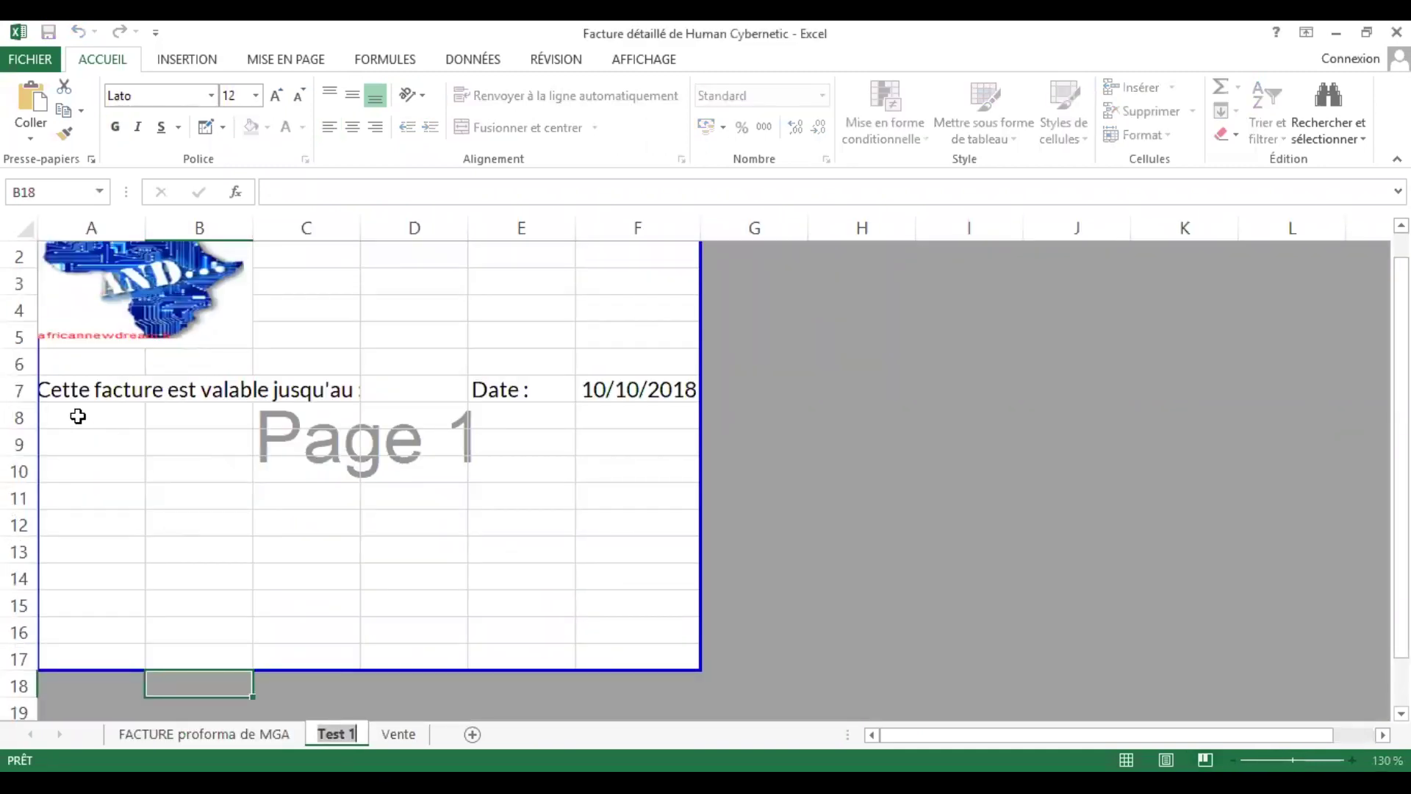
{"action": "left_click", "coordinate": [78, 417]}
{"action": "type", "text": "N"}
{"action": "key", "text": "BackSpace"}
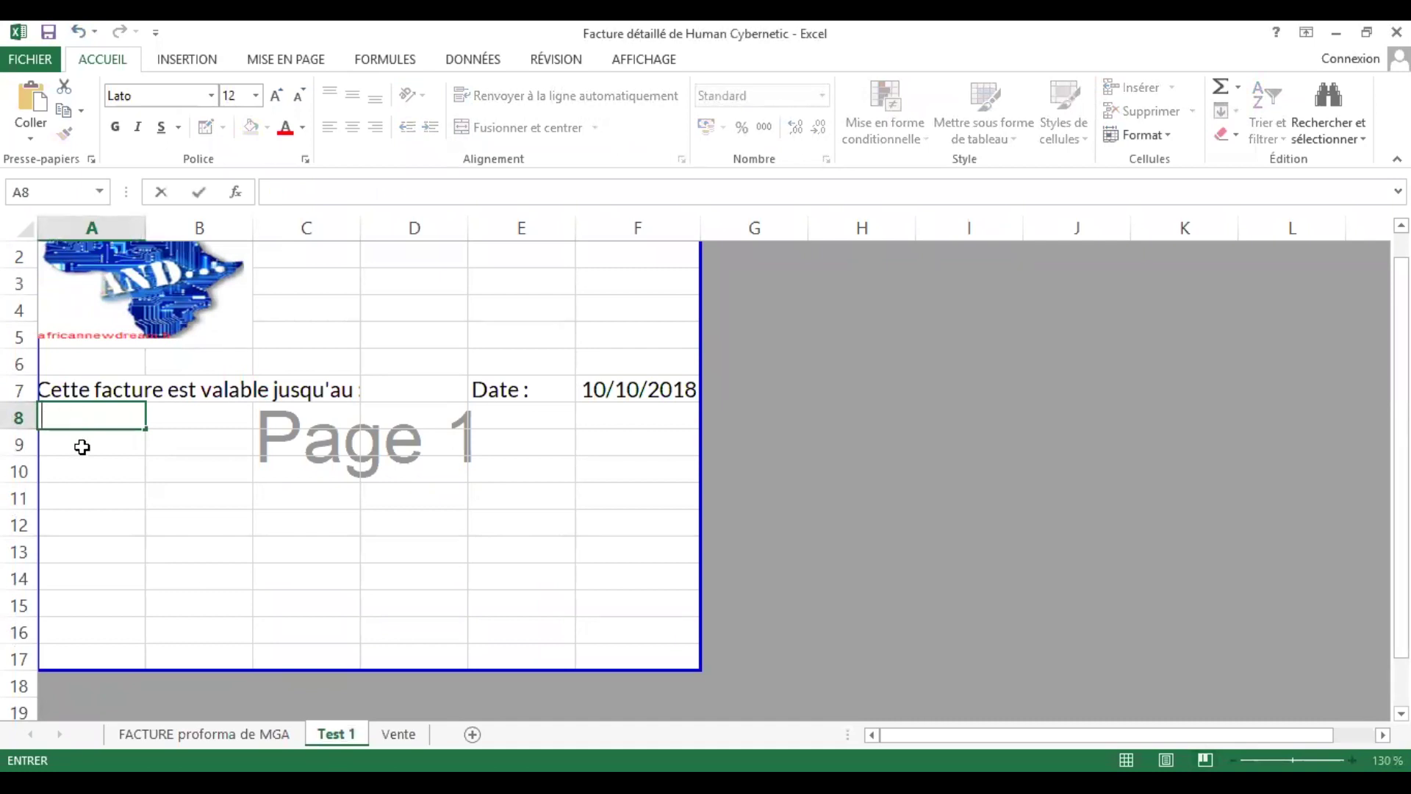
{"action": "left_click", "coordinate": [82, 445]}
{"action": "type", "text": "a"}
{"action": "key", "text": "BackSpace"}
{"action": "type", "text": "AFRICAN N"}
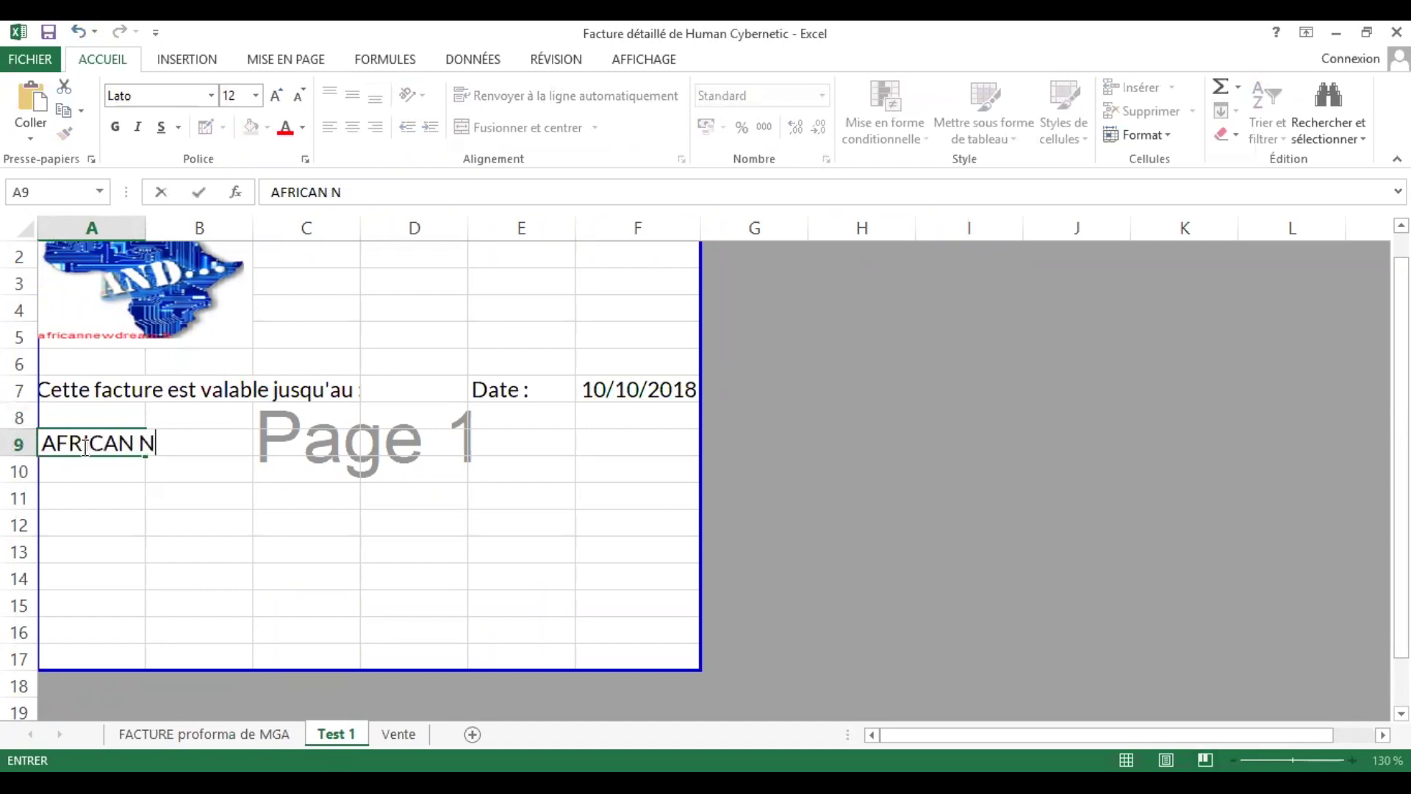
{"action": "type", "text": "JEW"}
{"action": "key", "text": "BackSpace"}
{"action": "key", "text": "BackSpace"}
{"action": "key", "text": "BackSpace"}
{"action": "type", "text": "W"}
{"action": "key", "text": "BackSpace"}
{"action": "type", "text": "EW DREAM"}
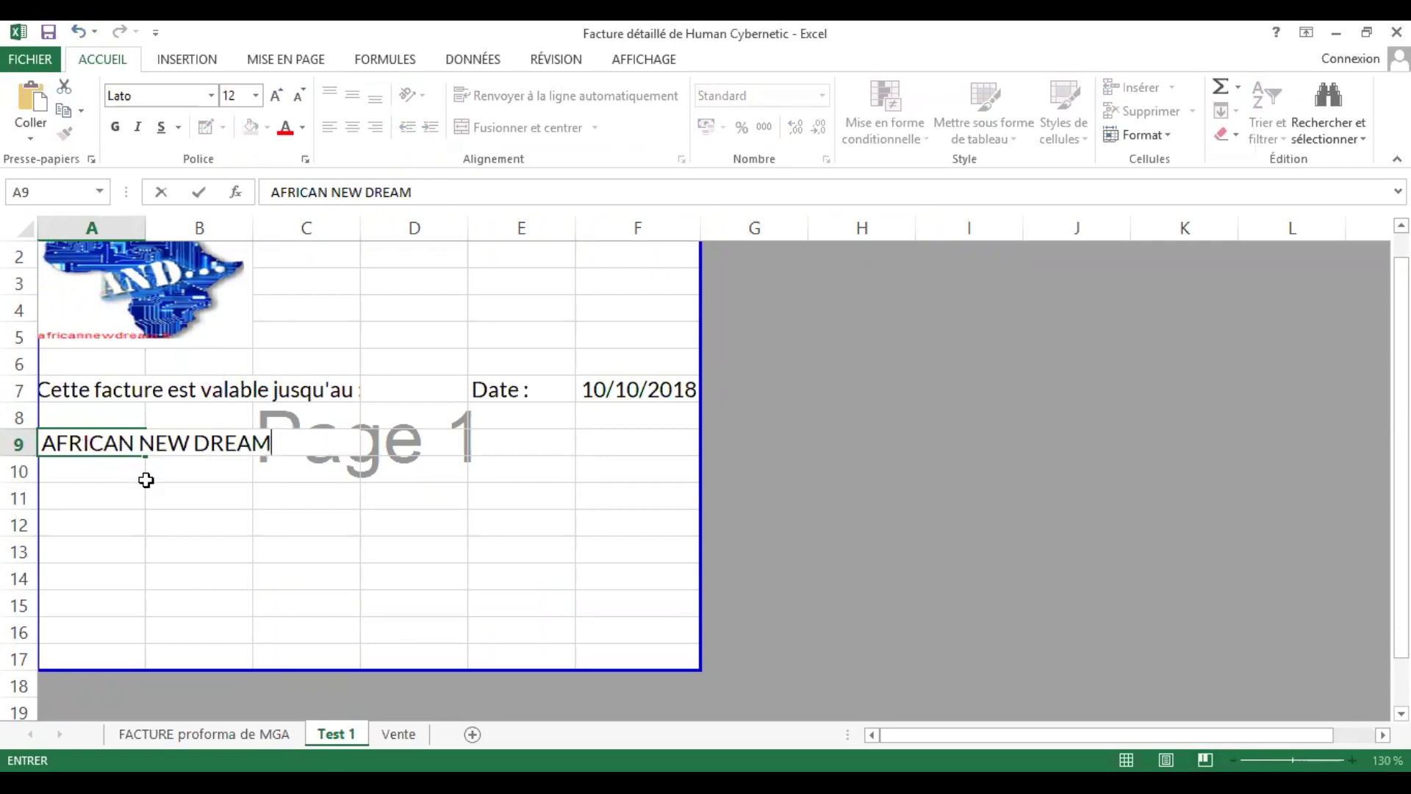
{"action": "key", "text": "Return"}
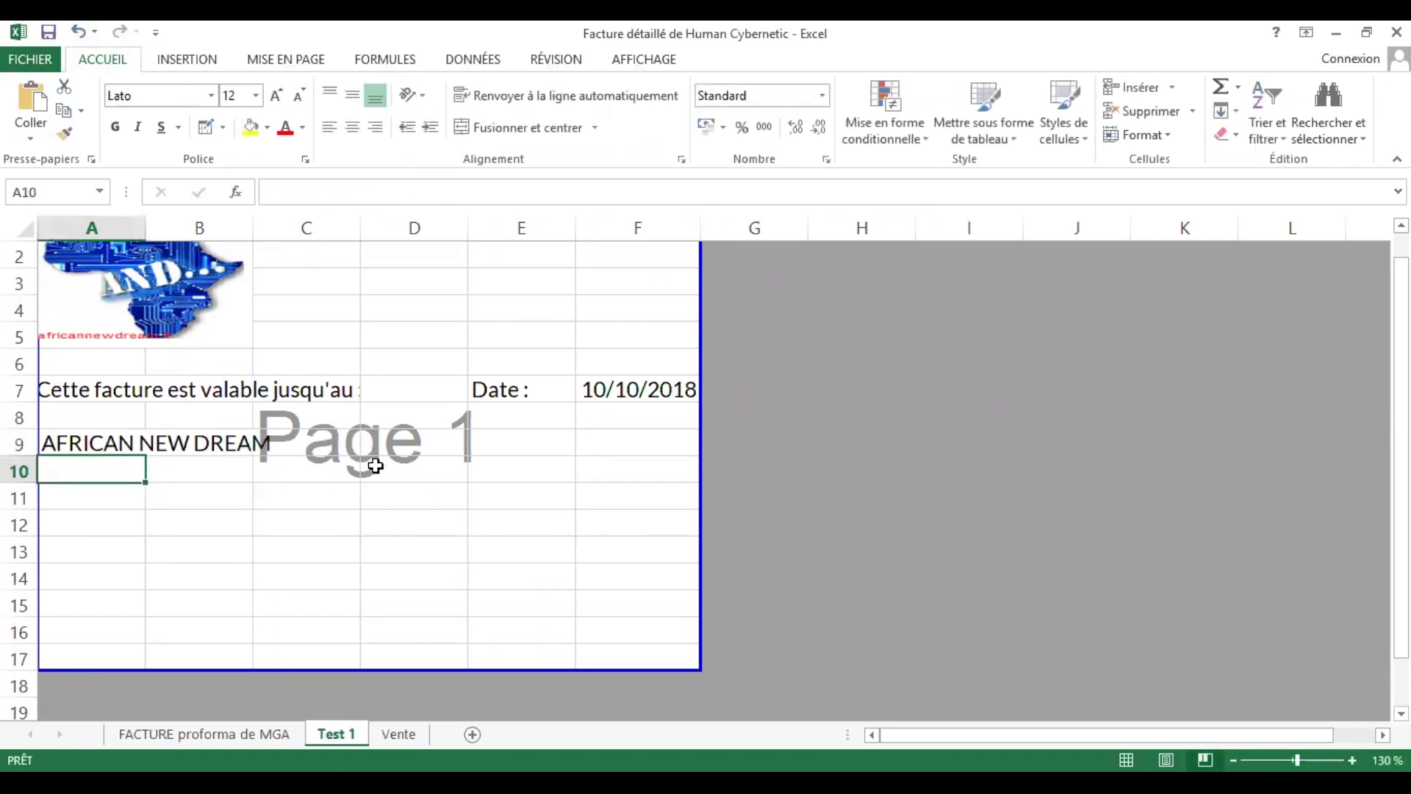
Step: Copy the Start-UP capital line from C8 of the invoice sheet into A10 of Test 1
{"action": "left_click", "coordinate": [204, 733]}
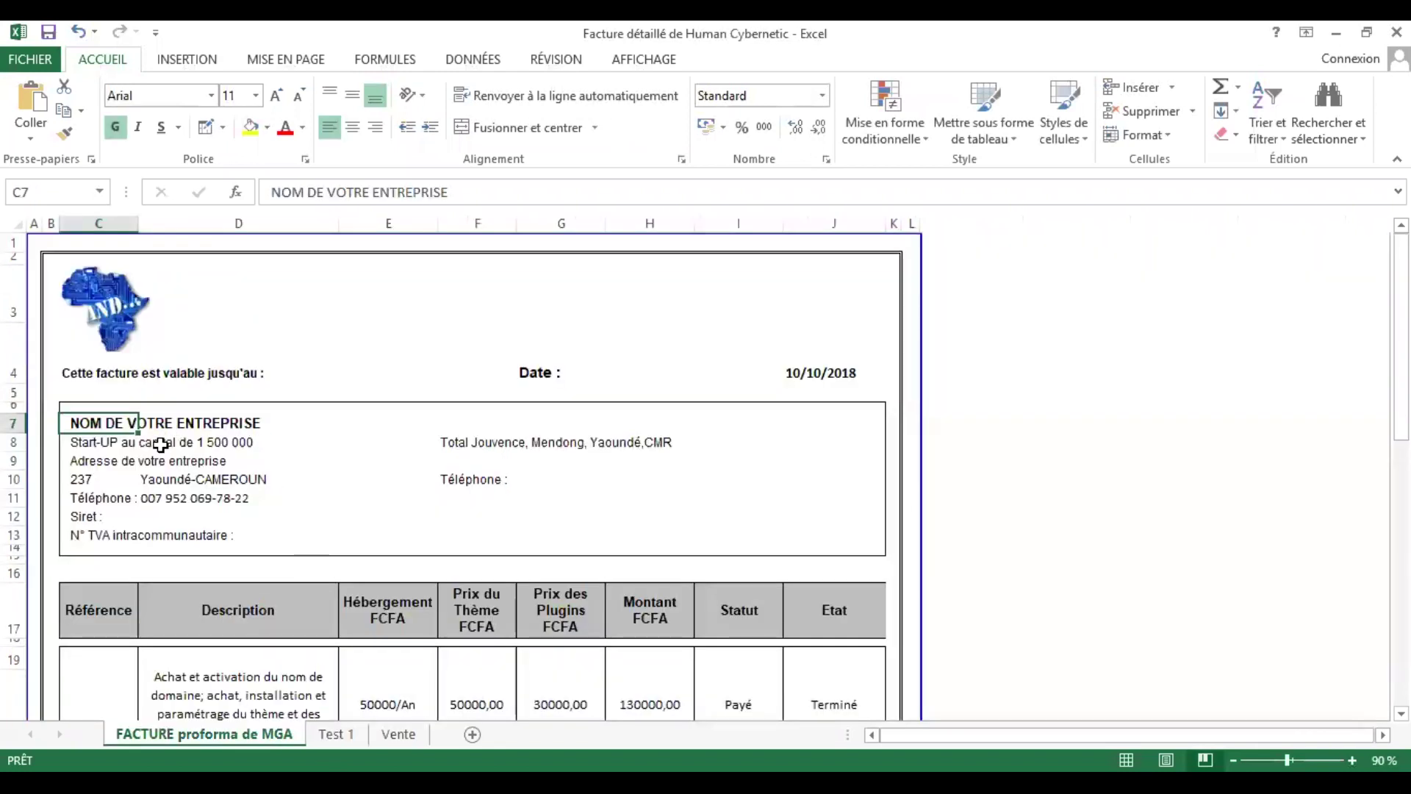
{"action": "left_click", "coordinate": [80, 442]}
{"action": "double_click", "coordinate": [80, 442]}
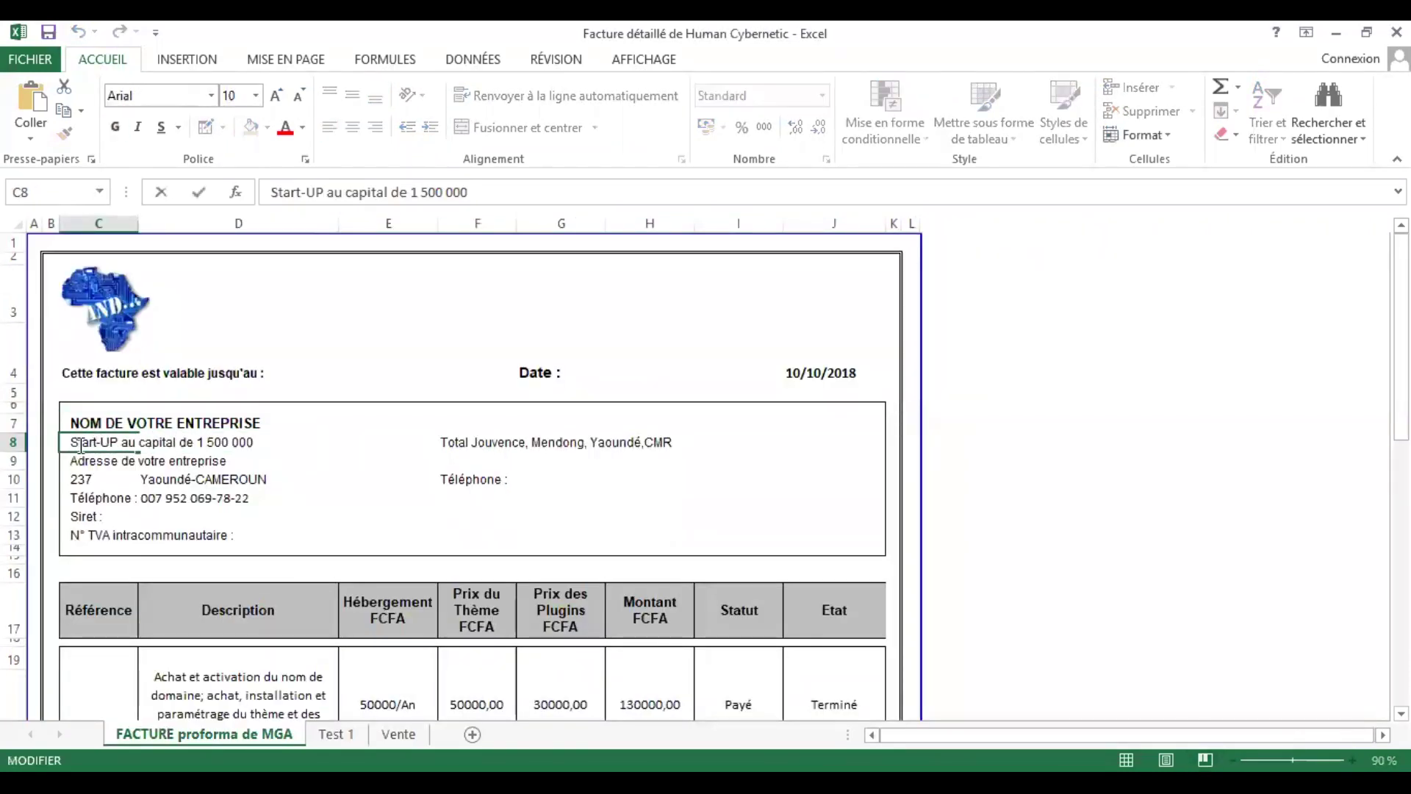
{"action": "left_click_drag", "start_coordinate": [80, 442], "coordinate": [280, 439]}
{"action": "key", "text": "ctrl+c"}
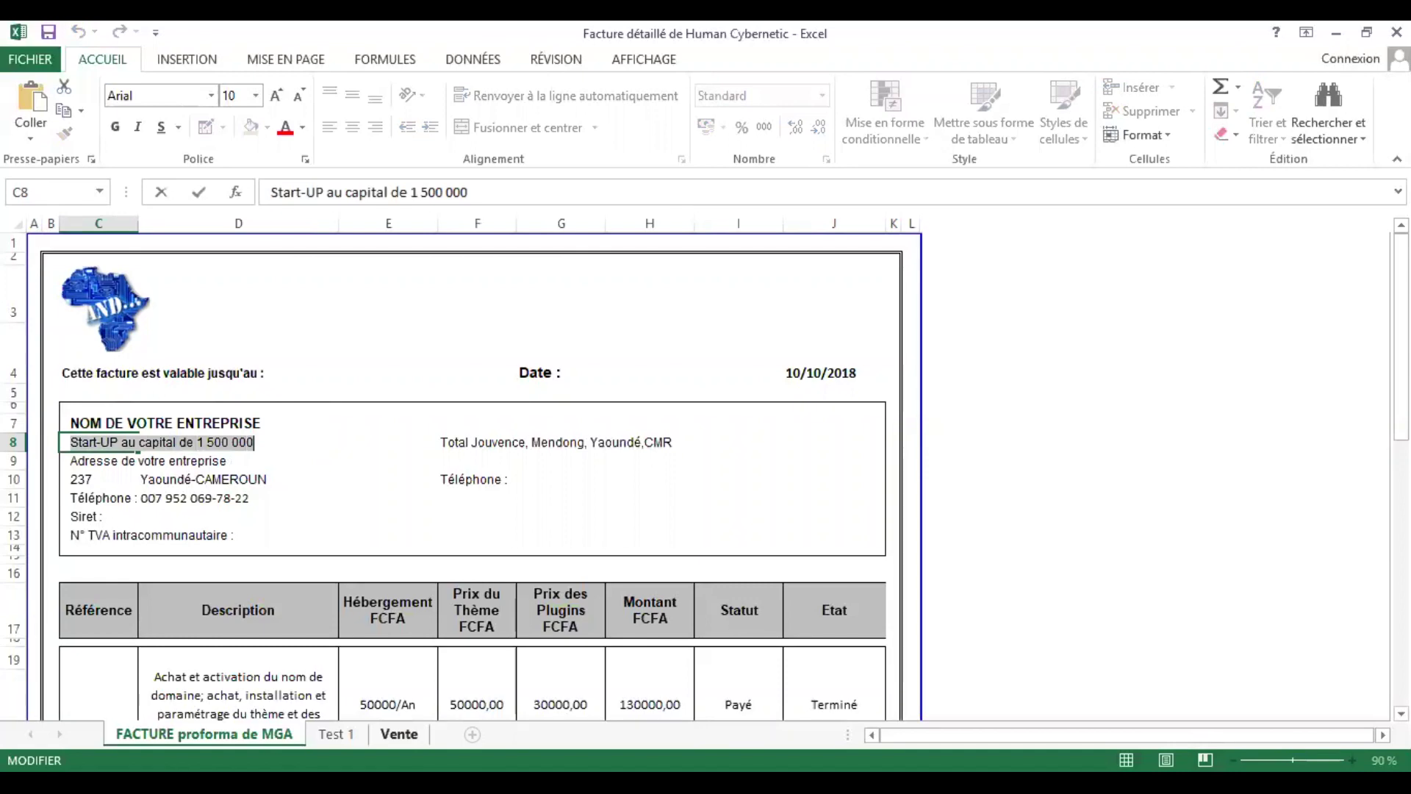
{"action": "left_click", "coordinate": [335, 733]}
{"action": "key", "text": "BackSpace"}
{"action": "key", "text": "ctrl+v"}
{"action": "left_click", "coordinate": [189, 498]}
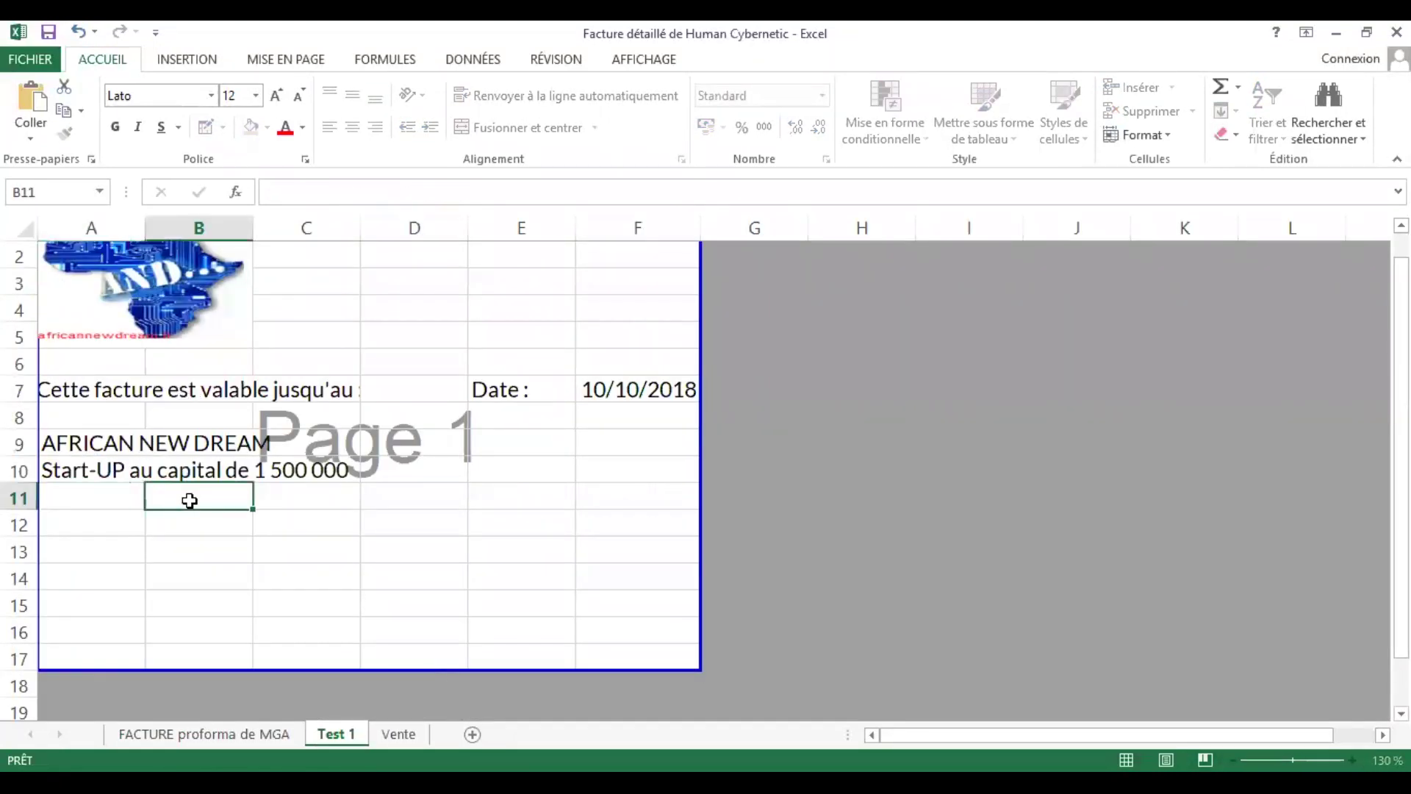
Step: Copy the address line from C9 of the invoice sheet into A11 of Test 1
{"action": "left_click", "coordinate": [204, 733]}
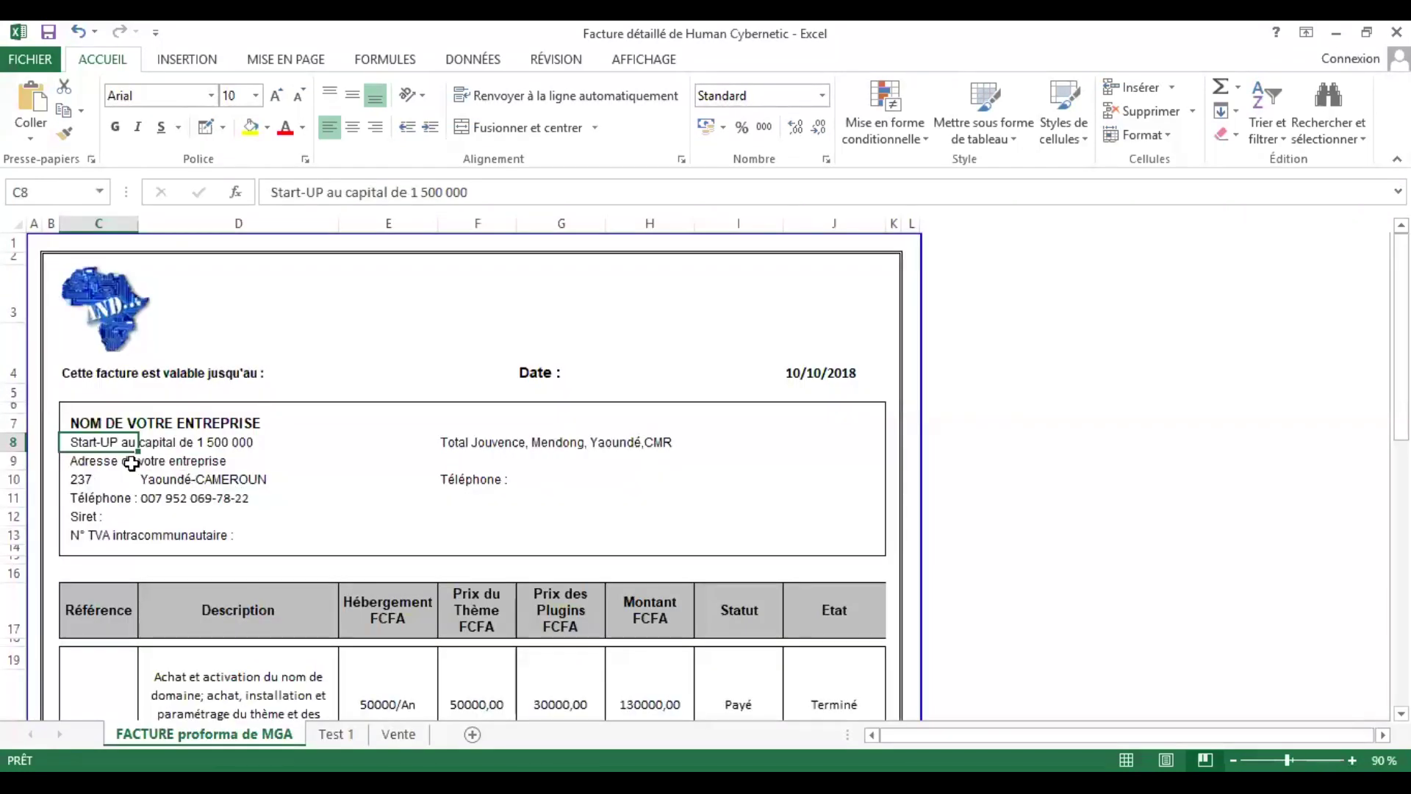
{"action": "double_click", "coordinate": [107, 463]}
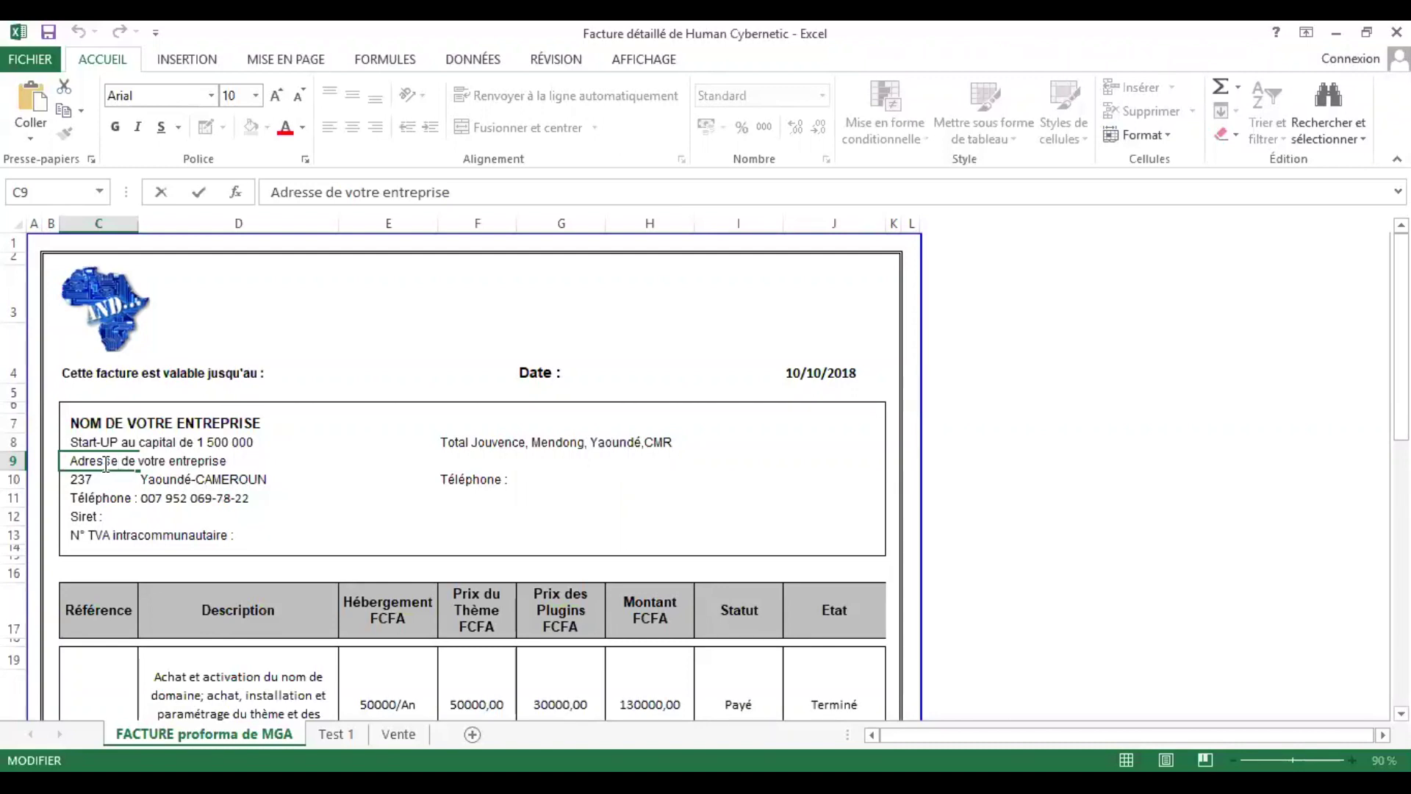
{"action": "left_click_drag", "start_coordinate": [69, 462], "coordinate": [265, 464]}
{"action": "key", "text": "ctrl+c"}
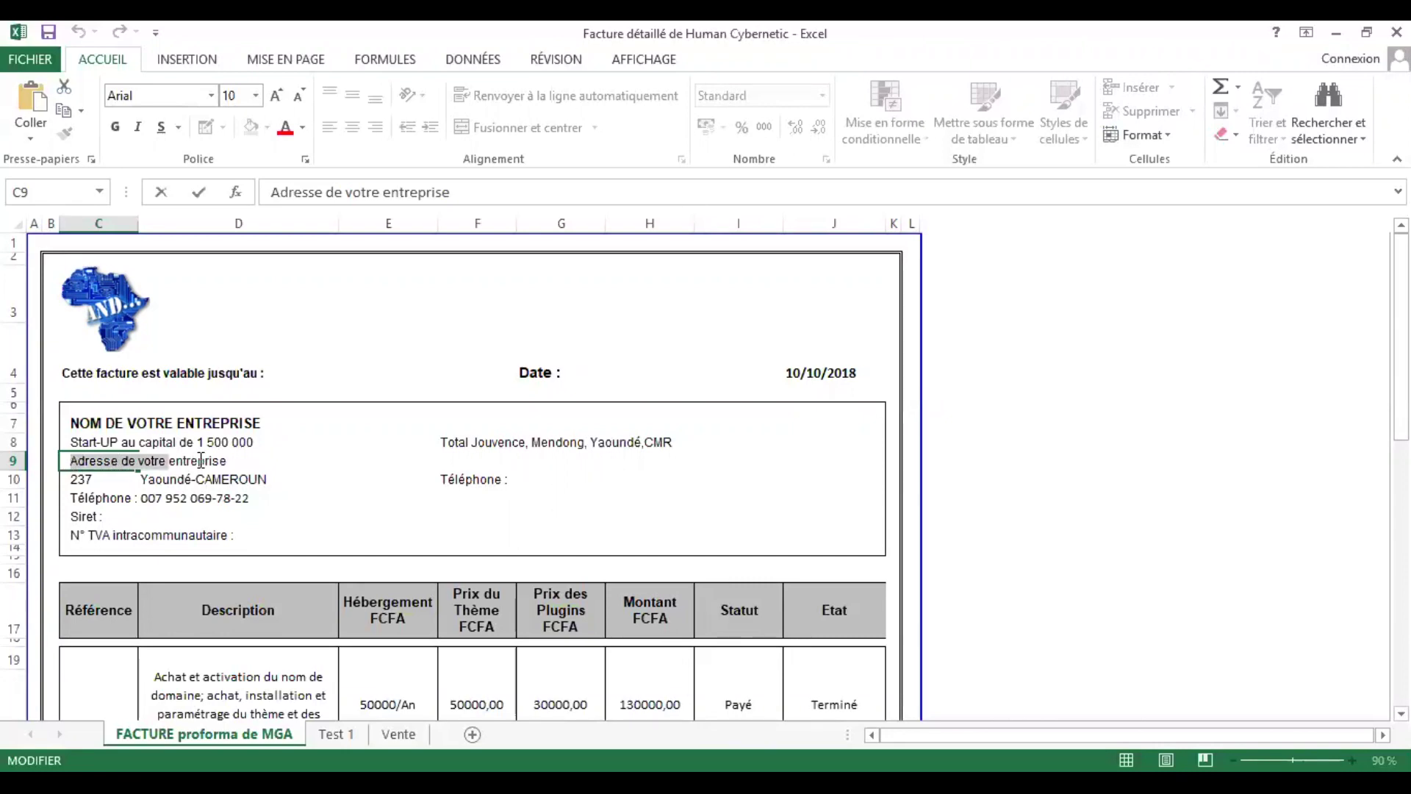
{"action": "left_click", "coordinate": [336, 733]}
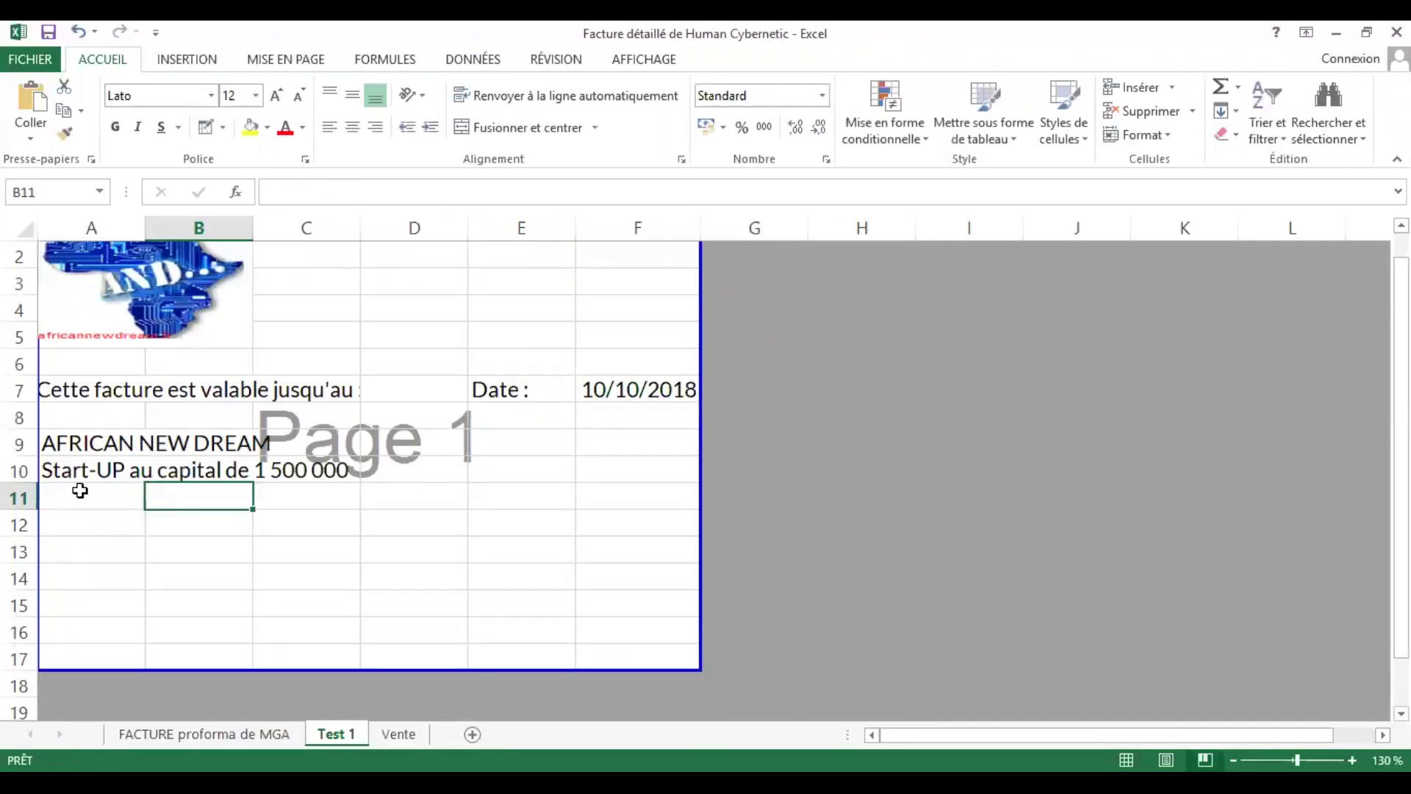
{"action": "left_click", "coordinate": [81, 491]}
{"action": "double_click", "coordinate": [82, 491]}
{"action": "key", "text": "ctrl+v"}
{"action": "key", "text": "Return"}
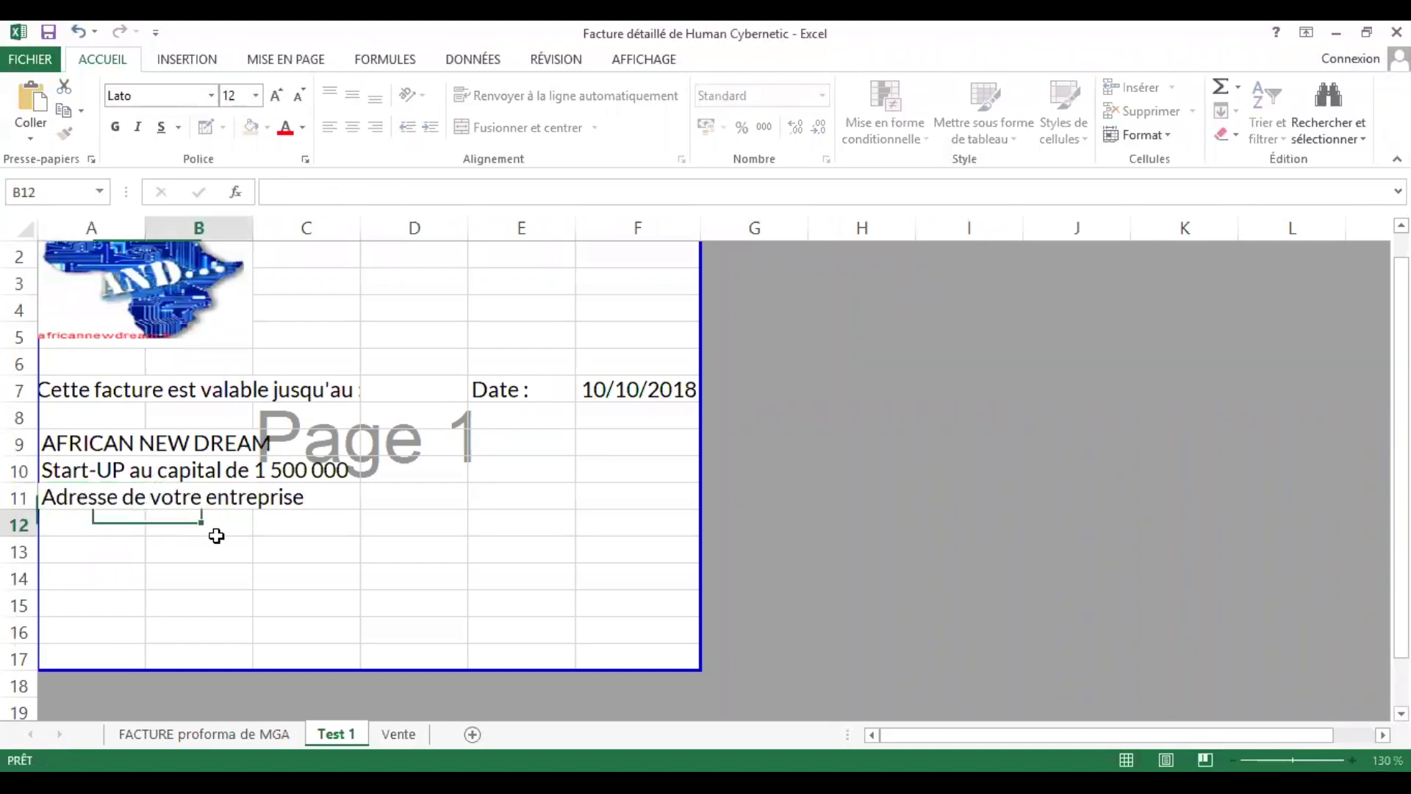
Step: Paste the Téléphone label from C11 into A12 and complete it with a phone number
{"action": "left_click", "coordinate": [271, 730]}
{"action": "key", "text": "ctrl+Down"}
{"action": "left_click", "coordinate": [110, 479]}
{"action": "double_click", "coordinate": [103, 481]}
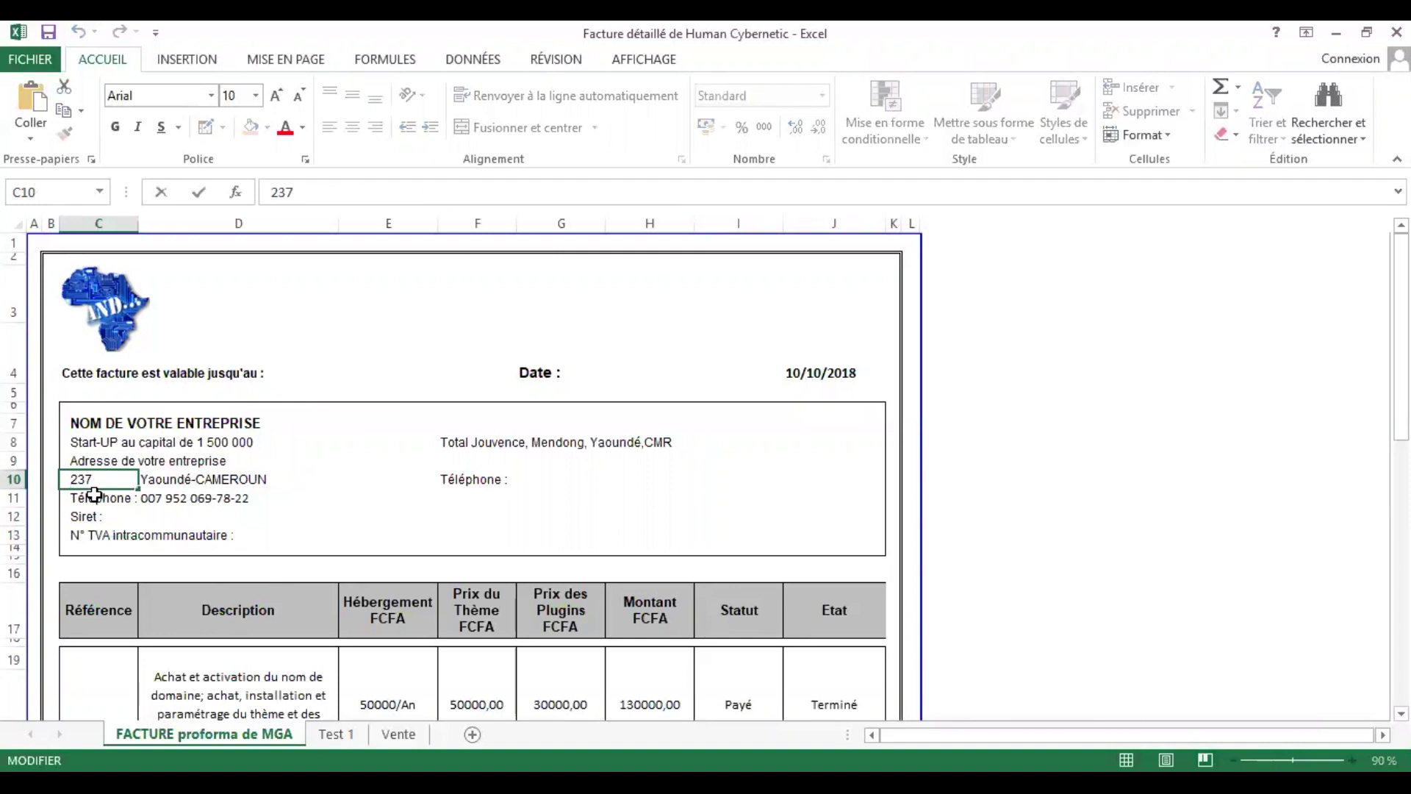
{"action": "key", "text": "Return"}
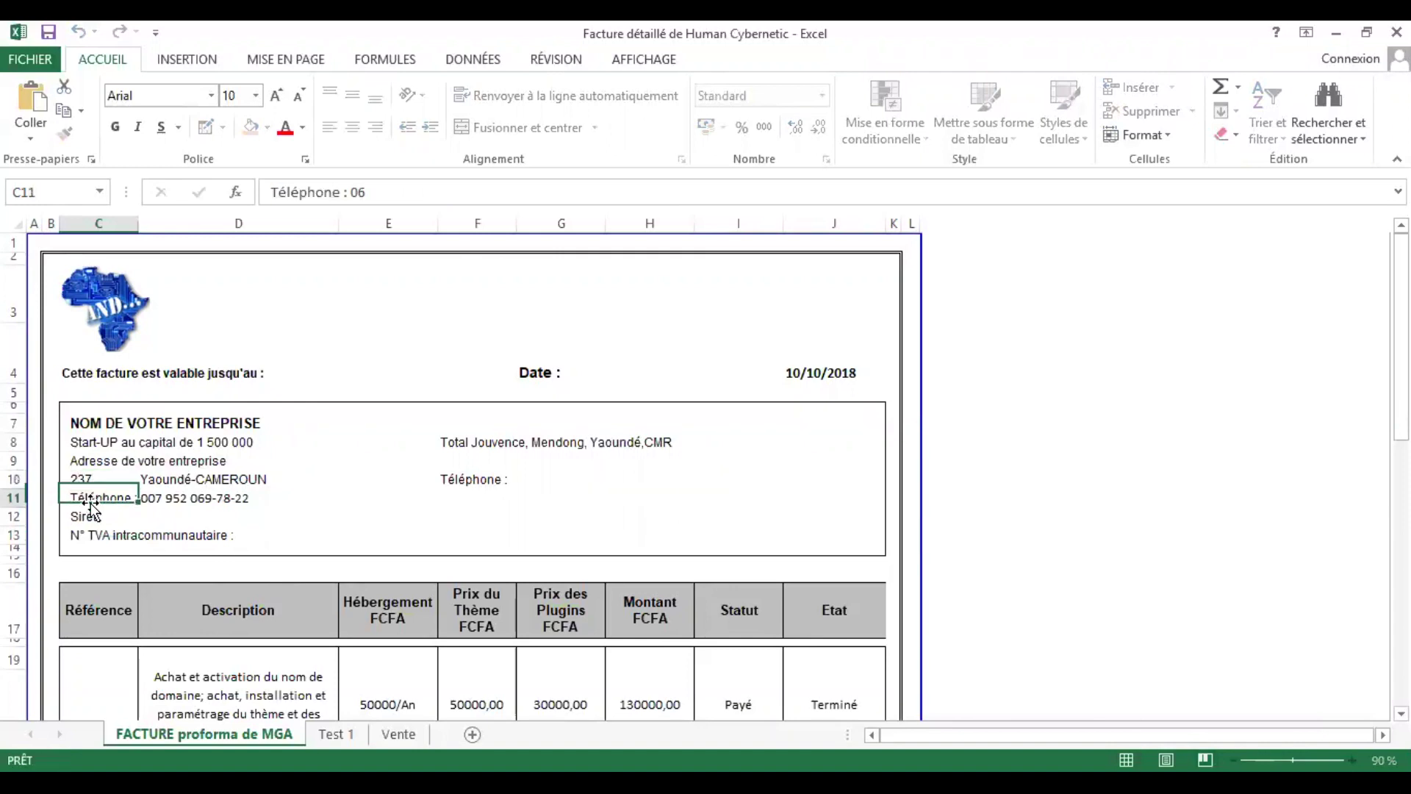
{"action": "key", "text": "ctrl+Down"}
{"action": "left_click", "coordinate": [74, 498]}
{"action": "double_click", "coordinate": [71, 496]}
{"action": "left_click_drag", "start_coordinate": [71, 497], "coordinate": [167, 496]}
{"action": "key", "text": "ctrl+c"}
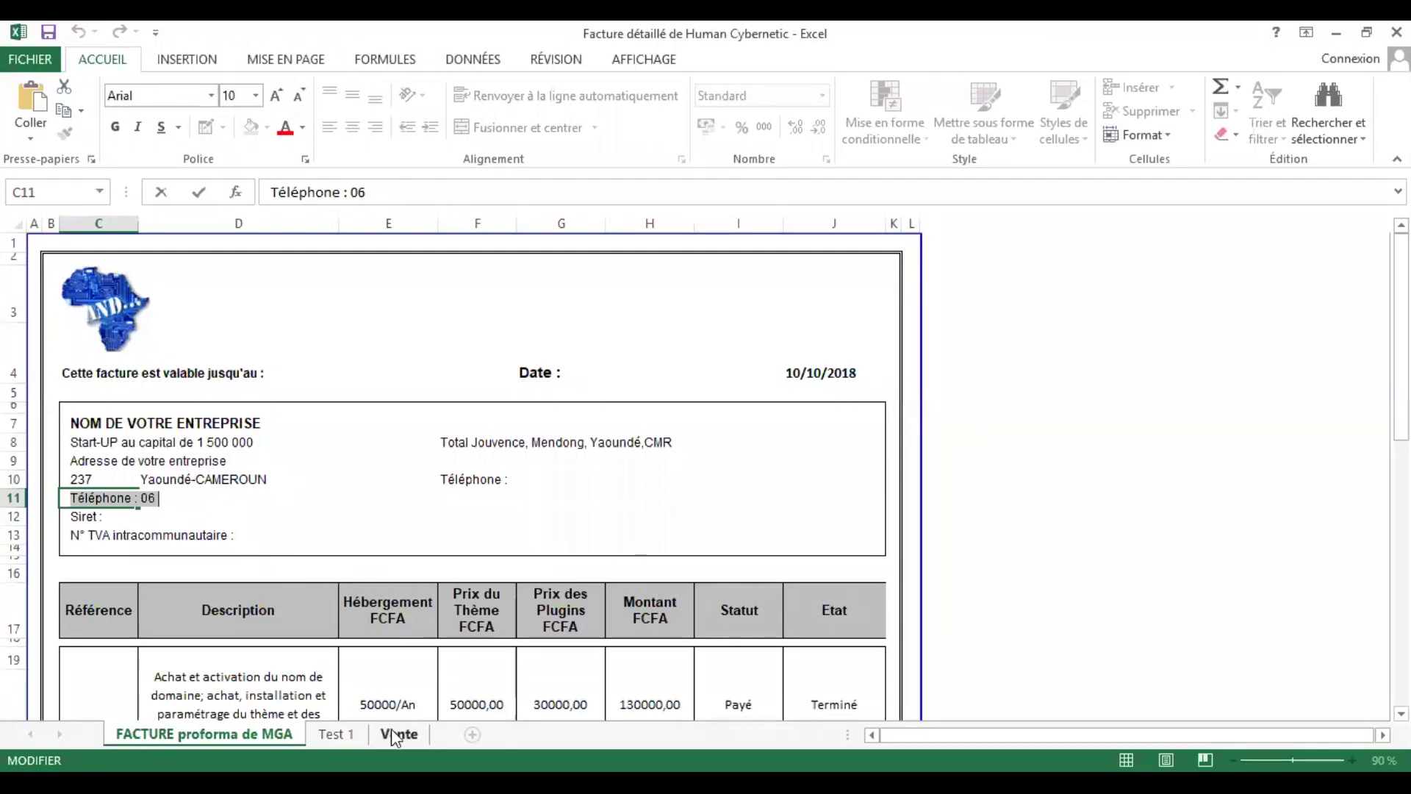
{"action": "left_click", "coordinate": [335, 734]}
{"action": "double_click", "coordinate": [123, 523]}
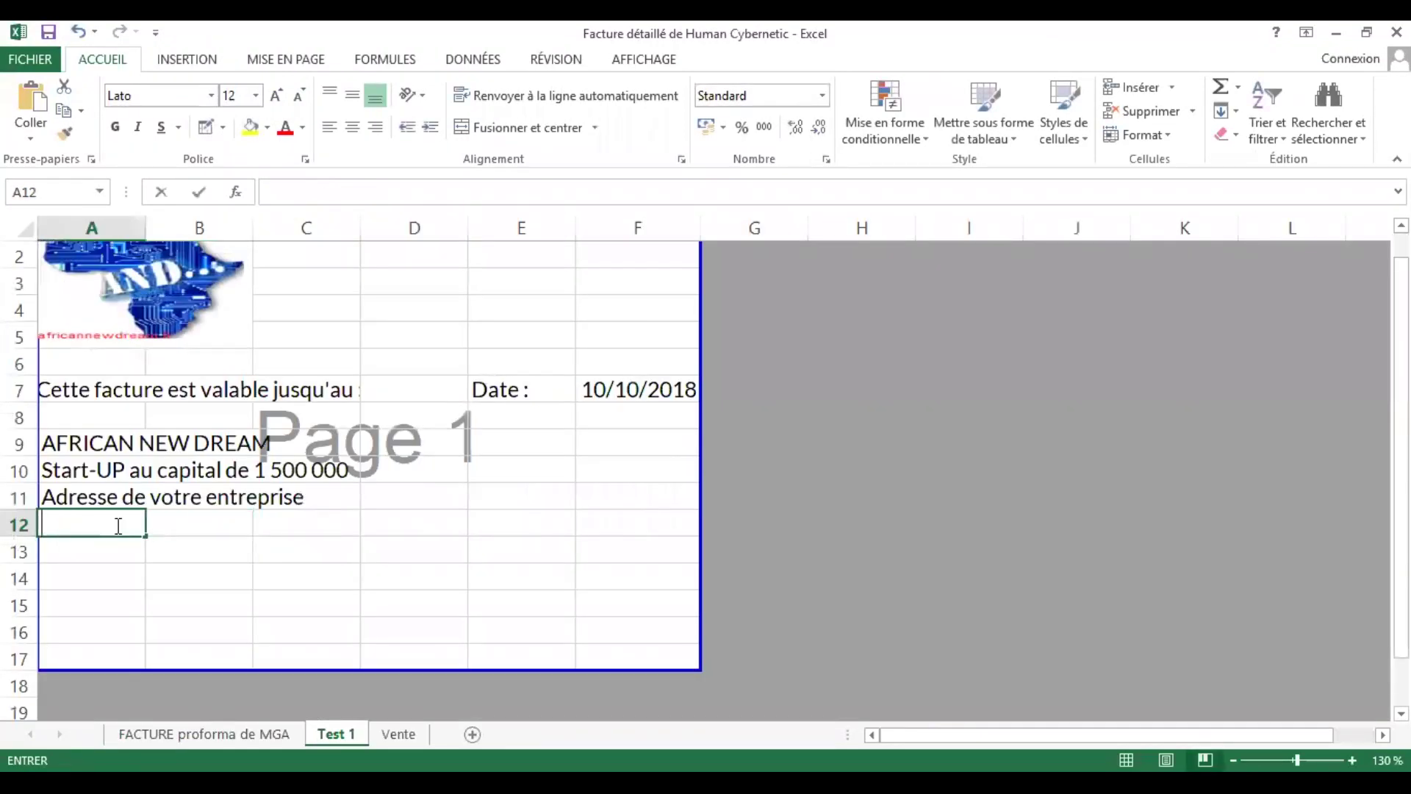
{"action": "key", "text": "ctrl+v"}
{"action": "type", "text": "225525252"}
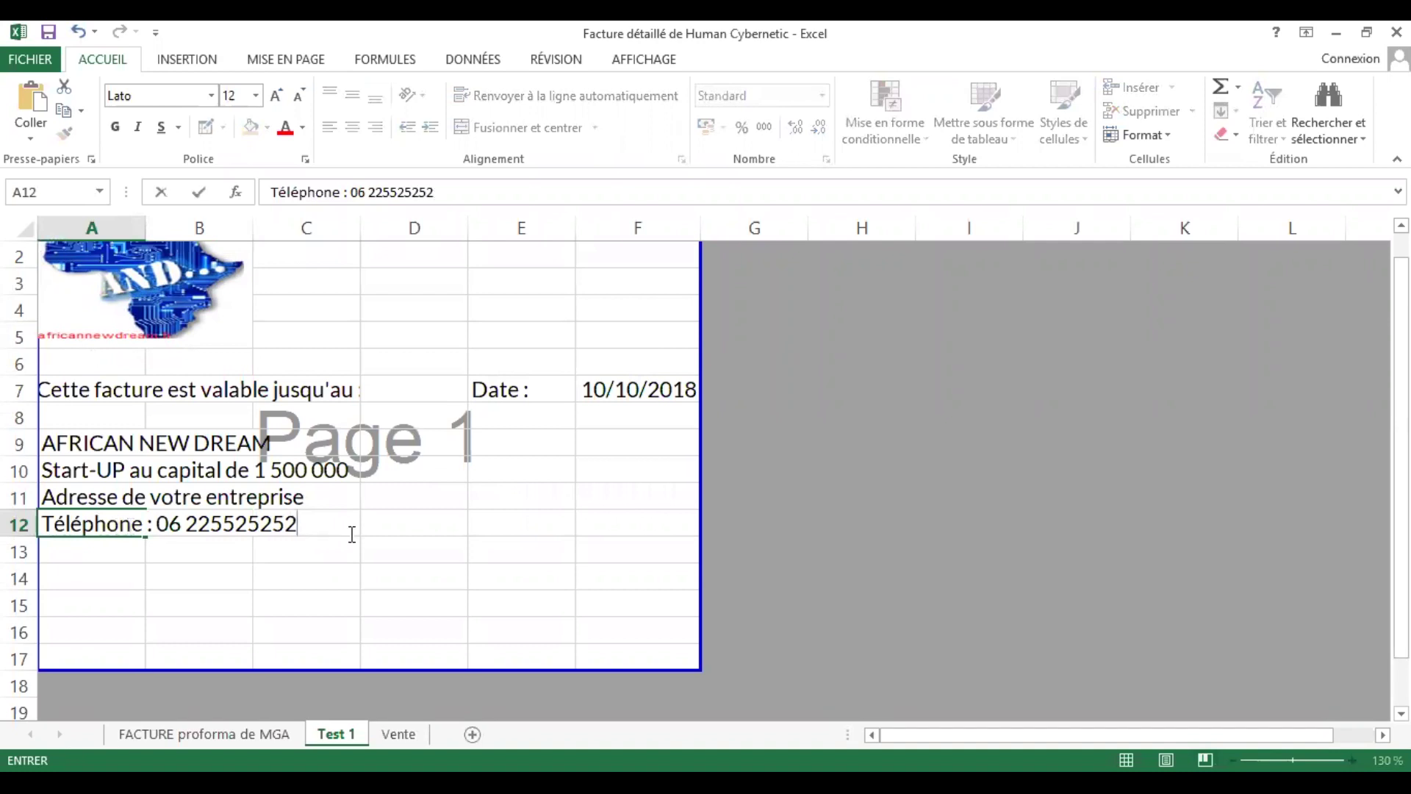
{"action": "left_click", "coordinate": [389, 523]}
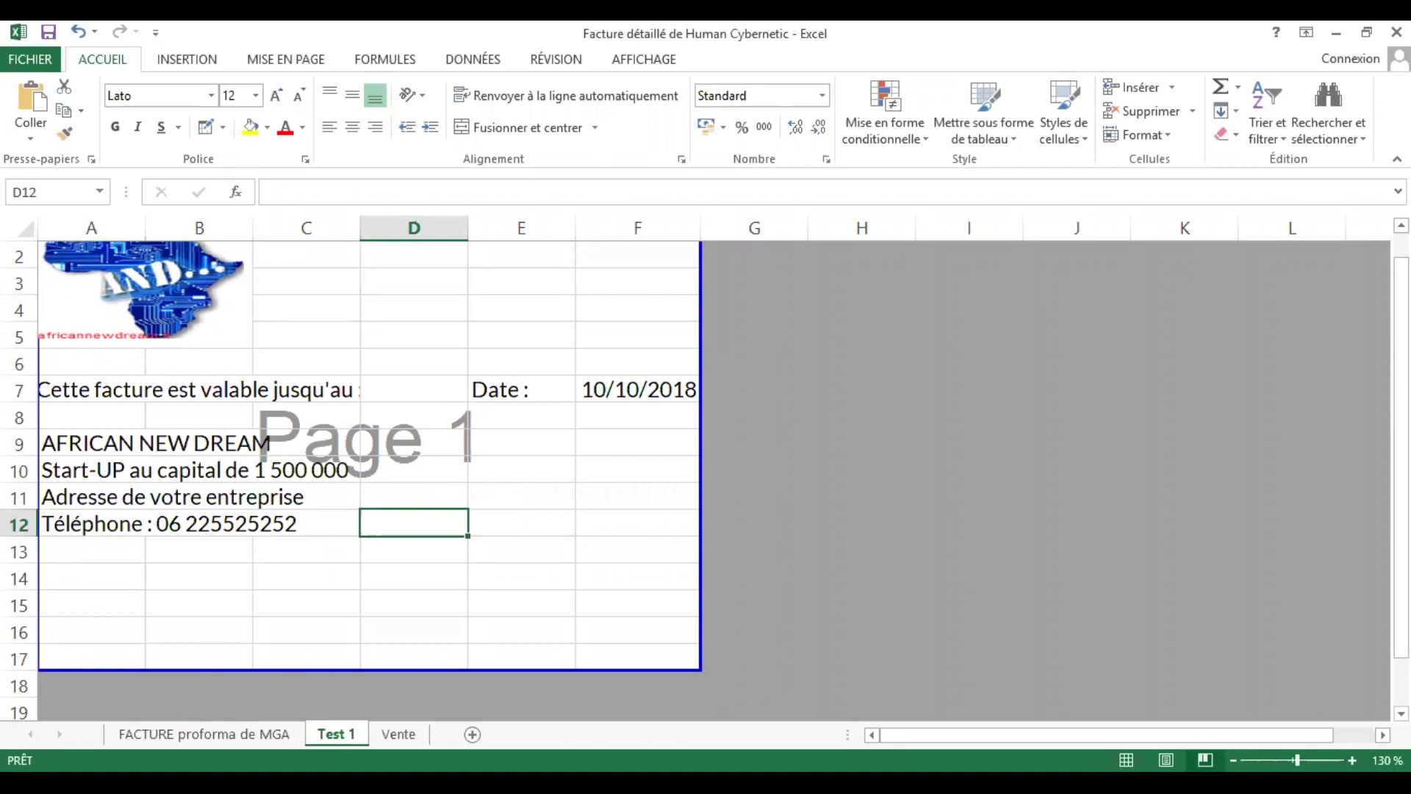
{"action": "scroll", "coordinate": [419, 554], "scroll_direction": "down", "scroll_amount": 1, "text": "ctrl"}
Step: Merge and centre each company line separately across A9:C9, A10:C10, A11:C11 and A12:C12
{"action": "scroll", "coordinate": [419, 554], "scroll_direction": "down", "scroll_amount": 1, "text": "ctrl"}
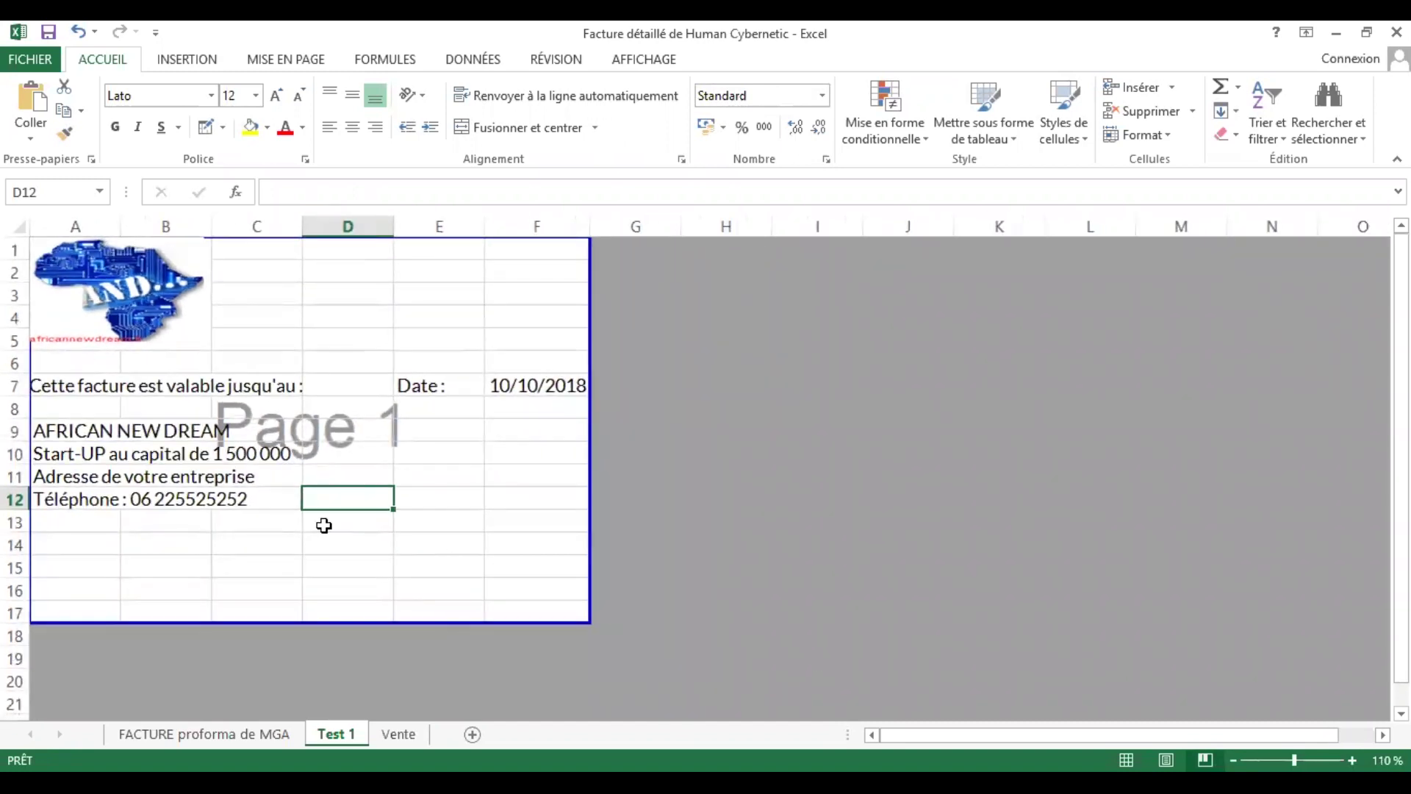
{"action": "left_click_drag", "start_coordinate": [46, 430], "coordinate": [244, 496]}
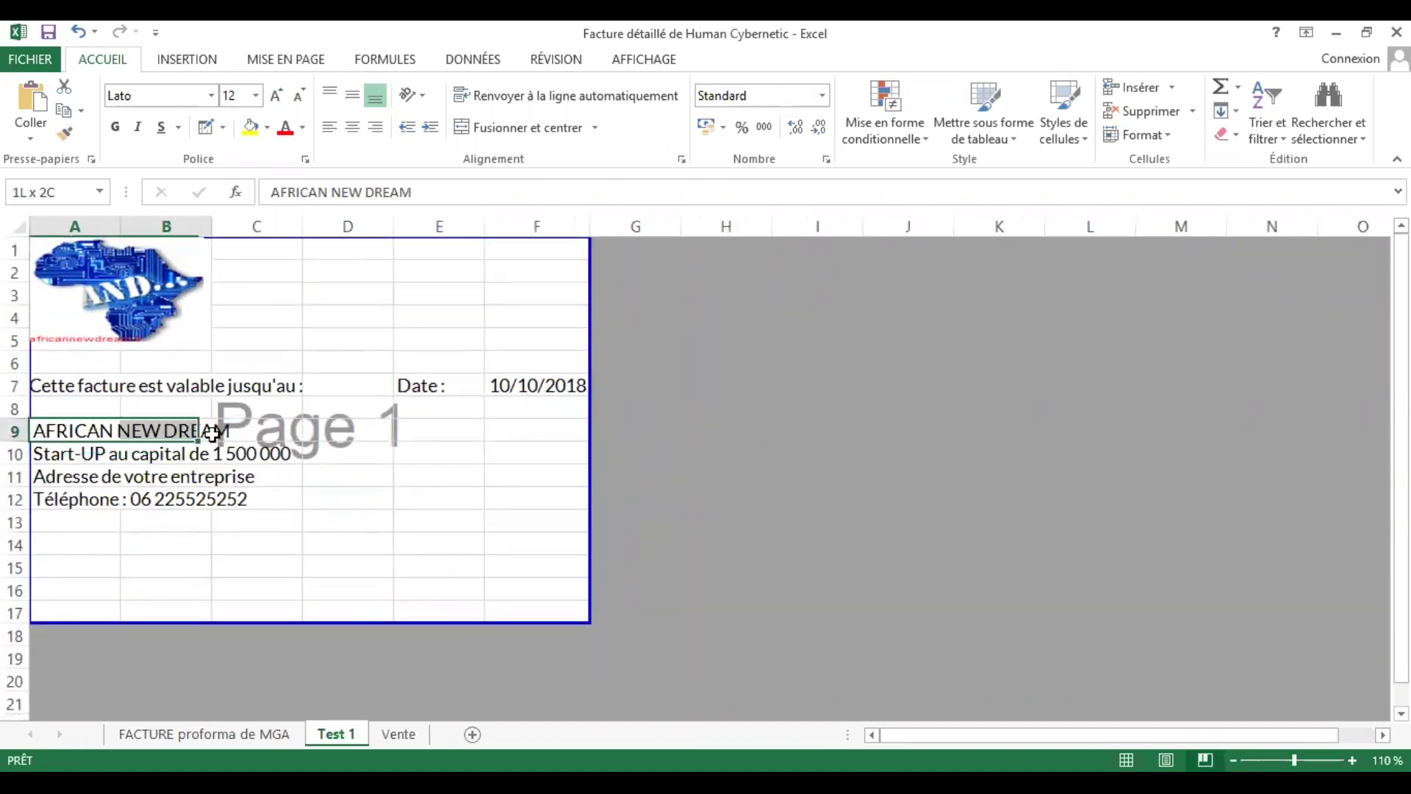
{"action": "left_click", "coordinate": [163, 410]}
{"action": "left_click_drag", "start_coordinate": [85, 433], "coordinate": [259, 422]}
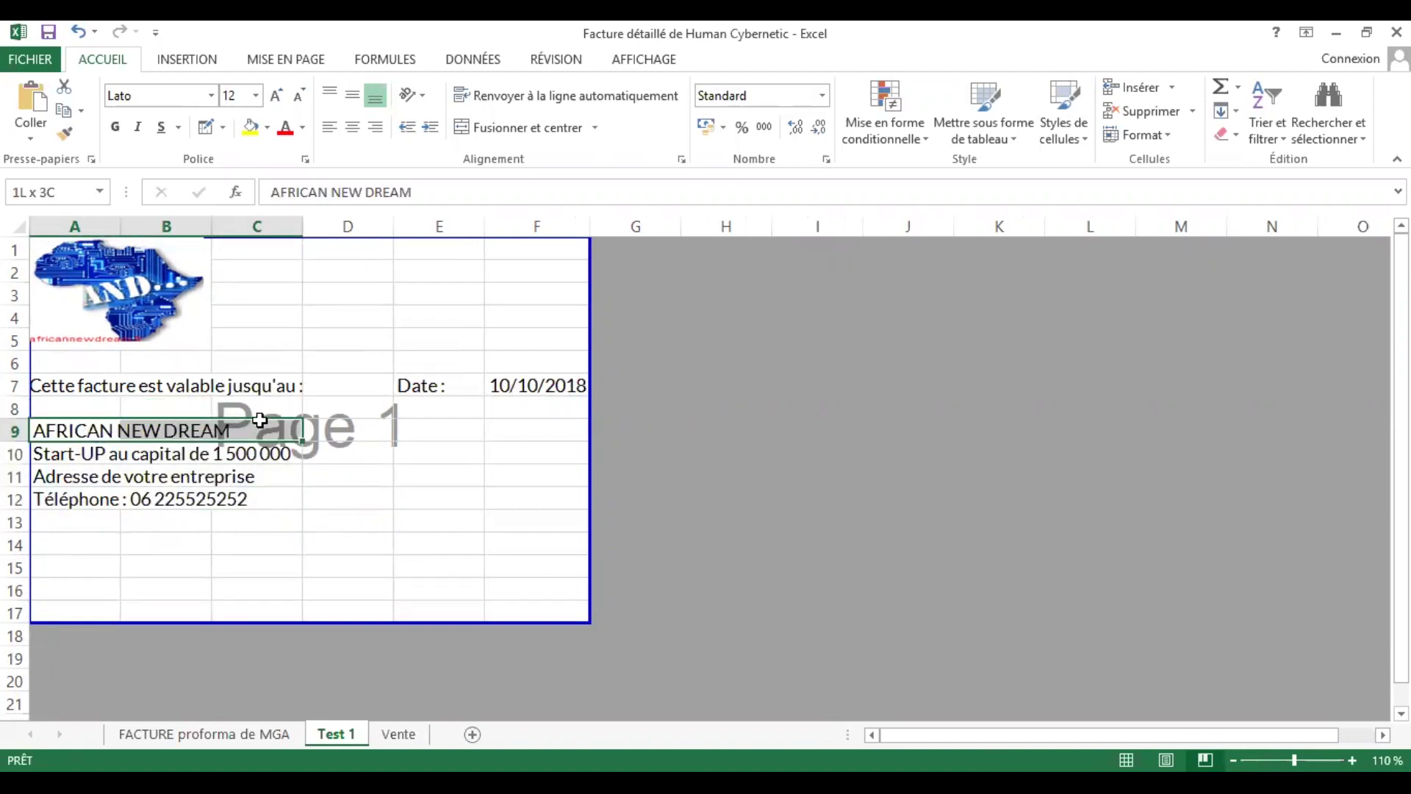
{"action": "left_click", "coordinate": [545, 130]}
{"action": "left_click_drag", "start_coordinate": [63, 452], "coordinate": [265, 452]}
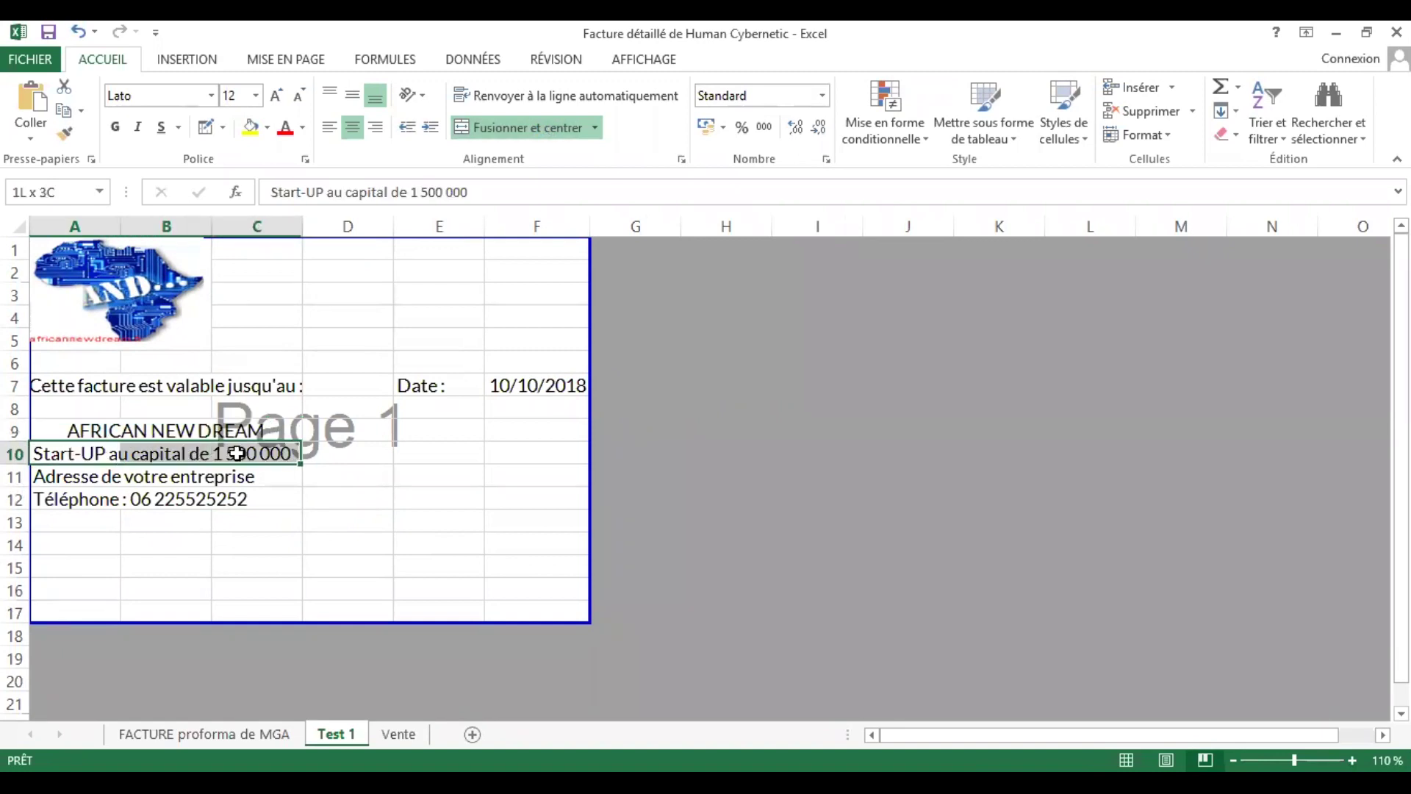
{"action": "left_click", "coordinate": [514, 130]}
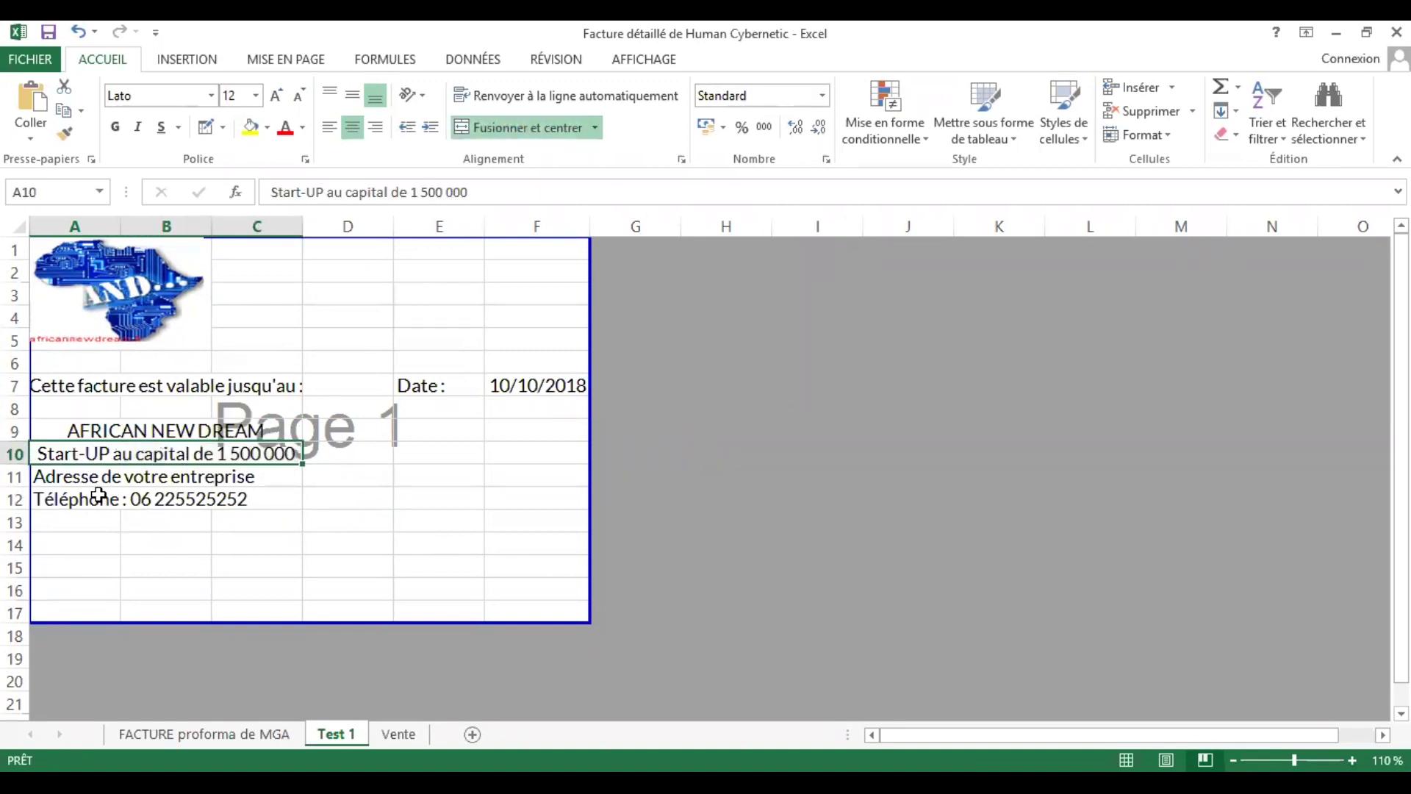
{"action": "left_click_drag", "start_coordinate": [62, 482], "coordinate": [289, 476]}
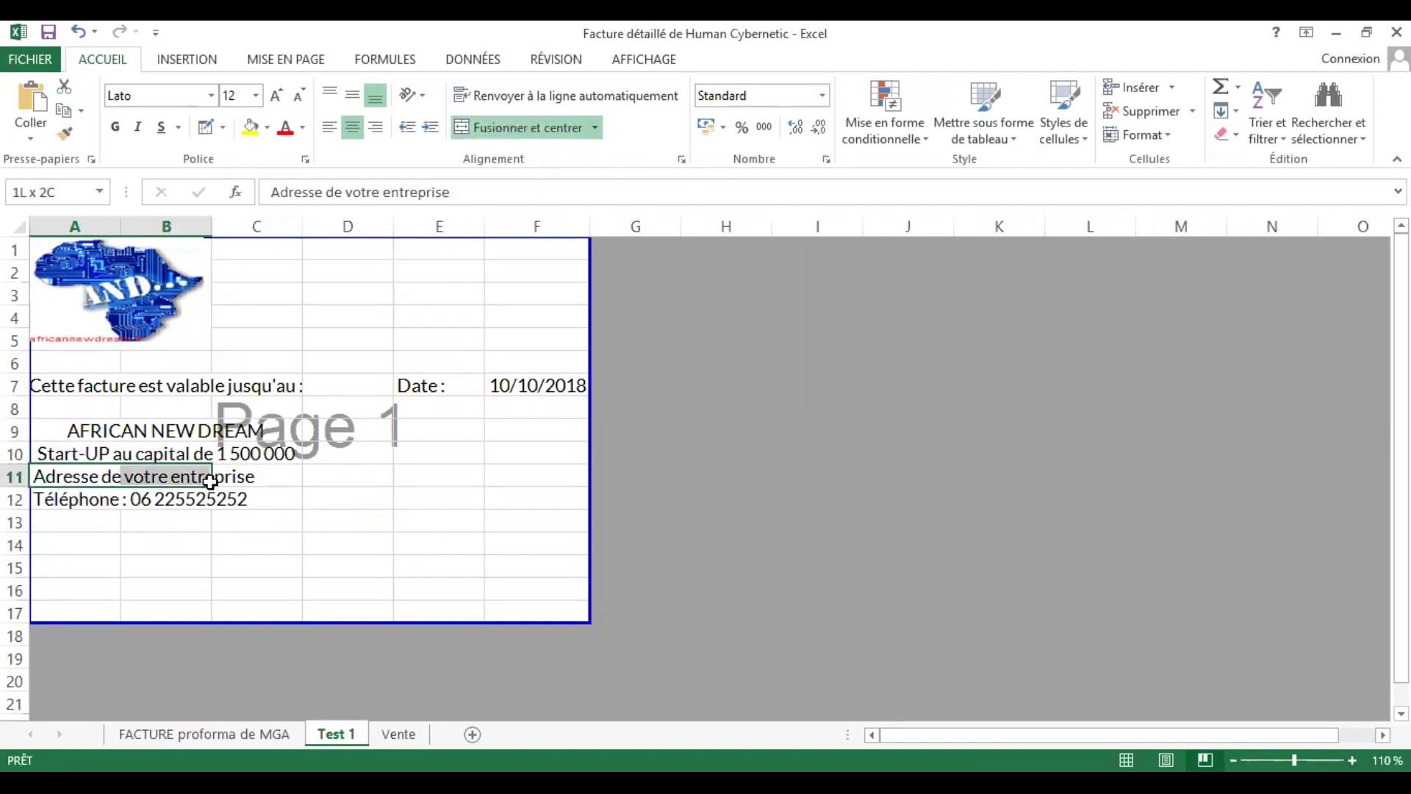
{"action": "left_click", "coordinate": [523, 127]}
{"action": "left_click_drag", "start_coordinate": [58, 500], "coordinate": [229, 506]}
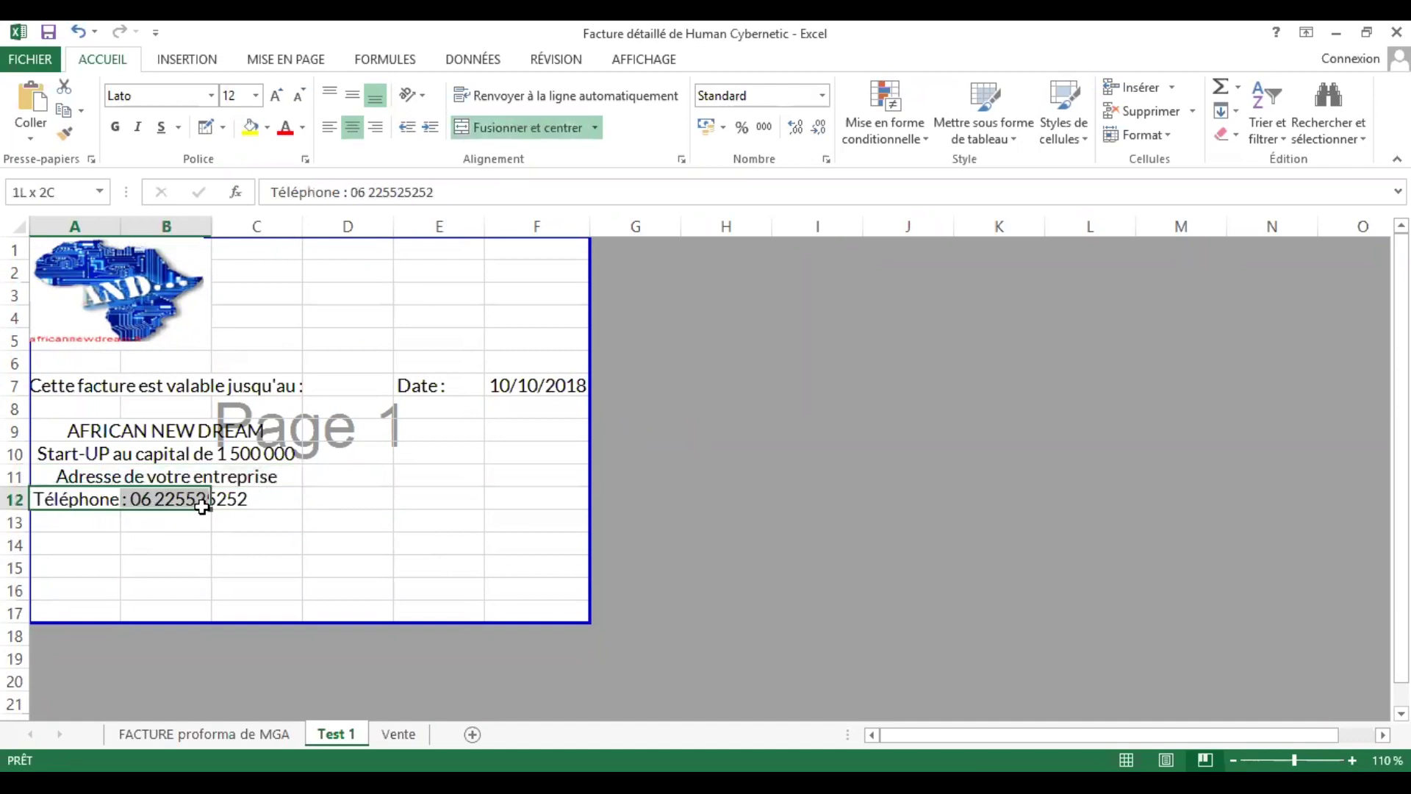
{"action": "left_click", "coordinate": [538, 130]}
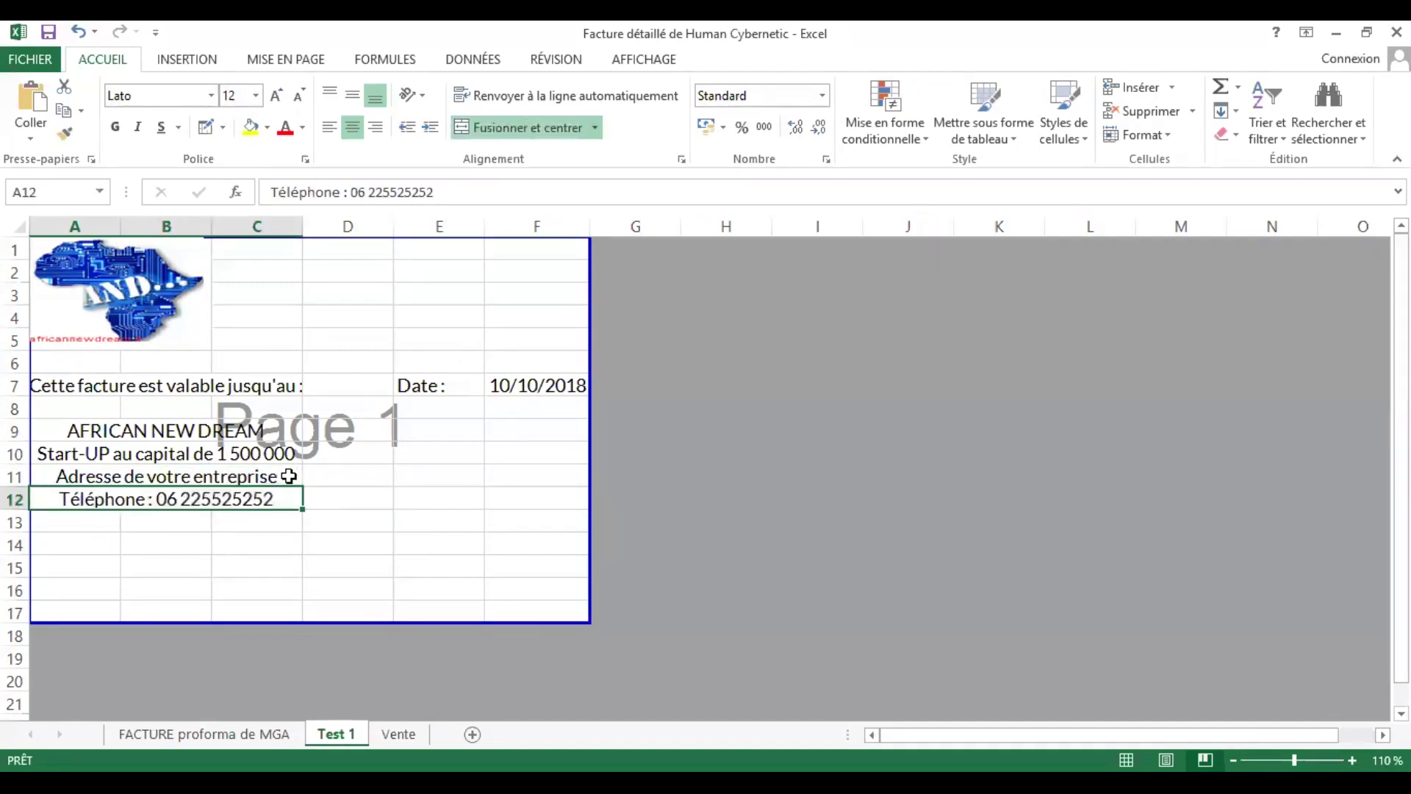
Step: Left-align the four company lines and fit the column width to them
{"action": "left_click_drag", "start_coordinate": [70, 430], "coordinate": [220, 493]}
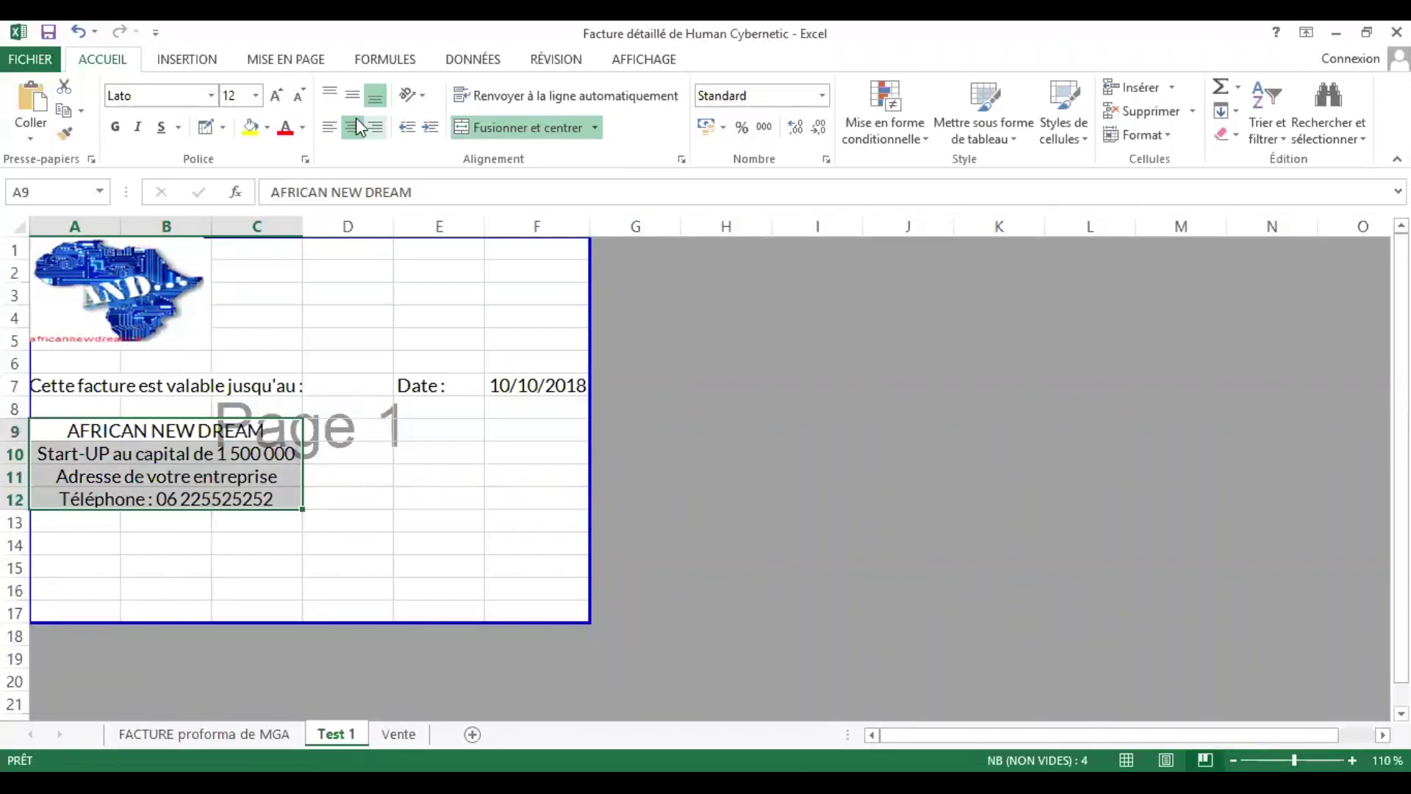
{"action": "left_click", "coordinate": [331, 130]}
{"action": "left_click", "coordinate": [167, 471]}
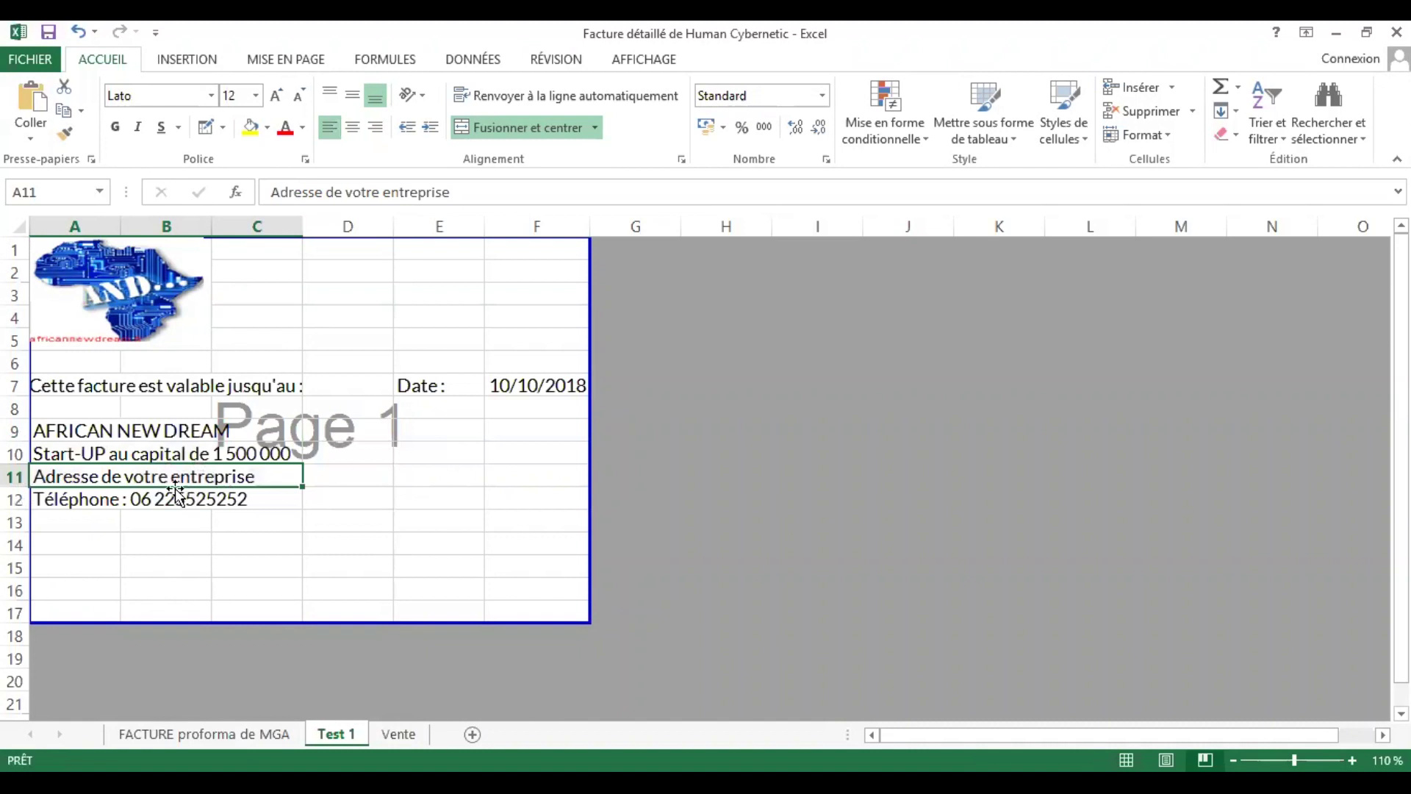
{"action": "left_click_drag", "start_coordinate": [46, 433], "coordinate": [245, 489]}
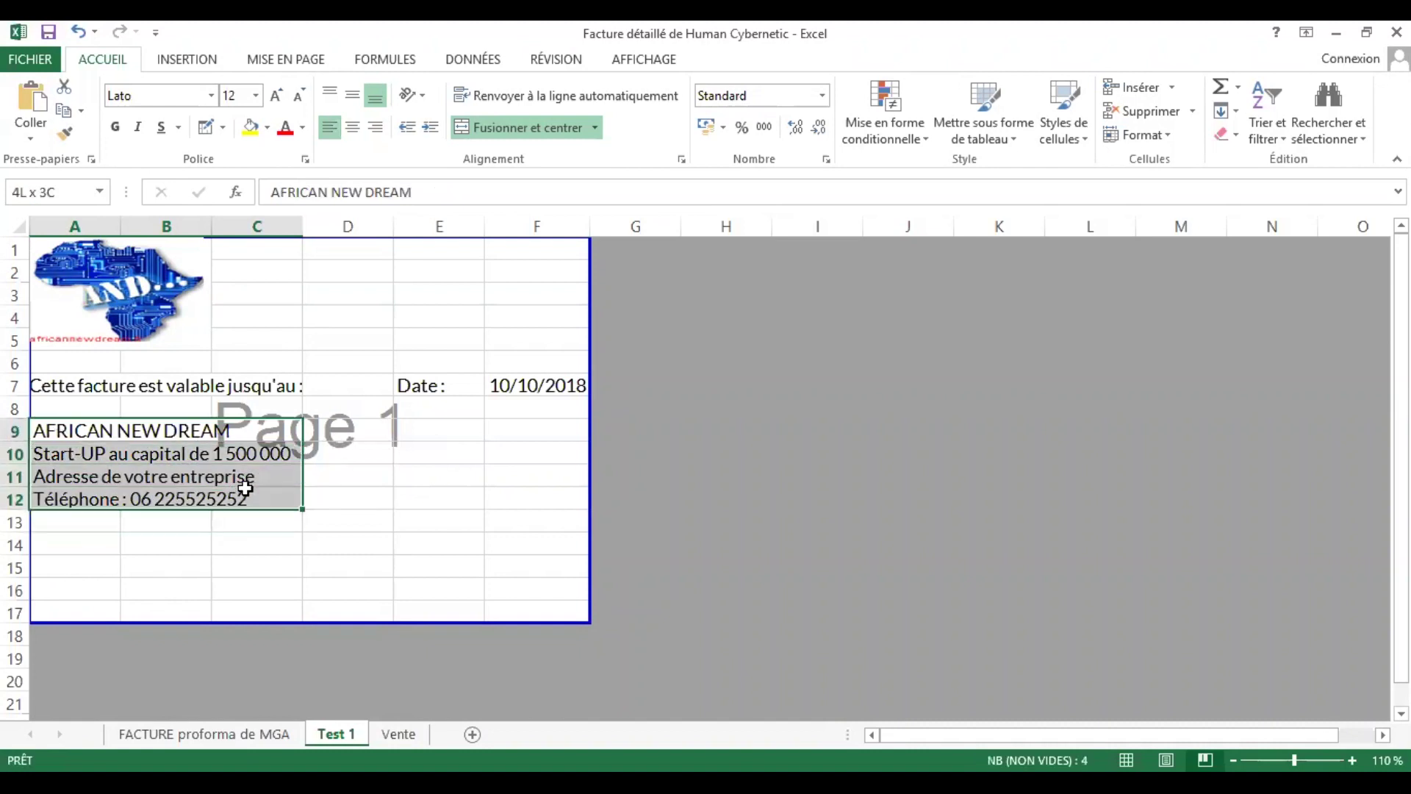
{"action": "left_click", "coordinate": [1169, 136]}
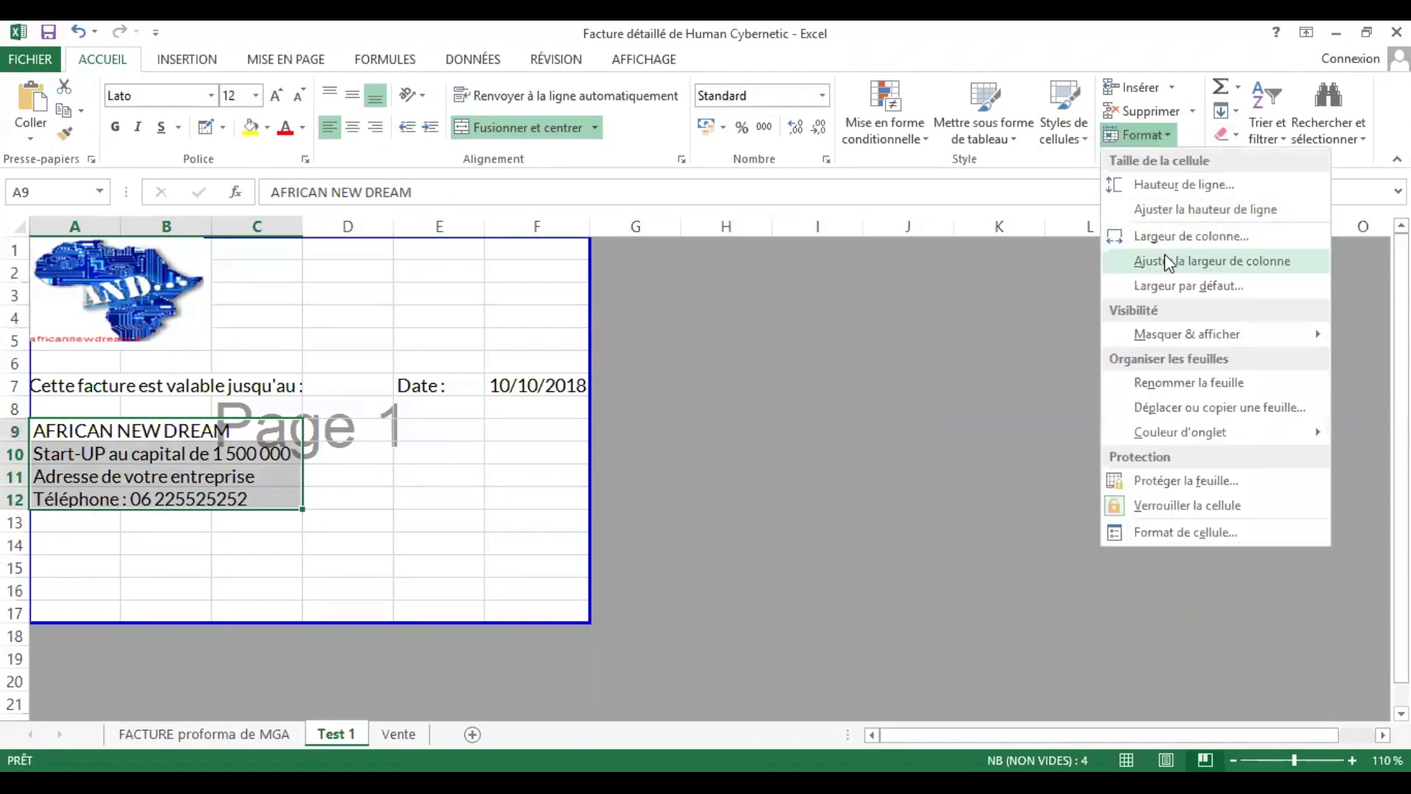
{"action": "left_click", "coordinate": [1168, 261]}
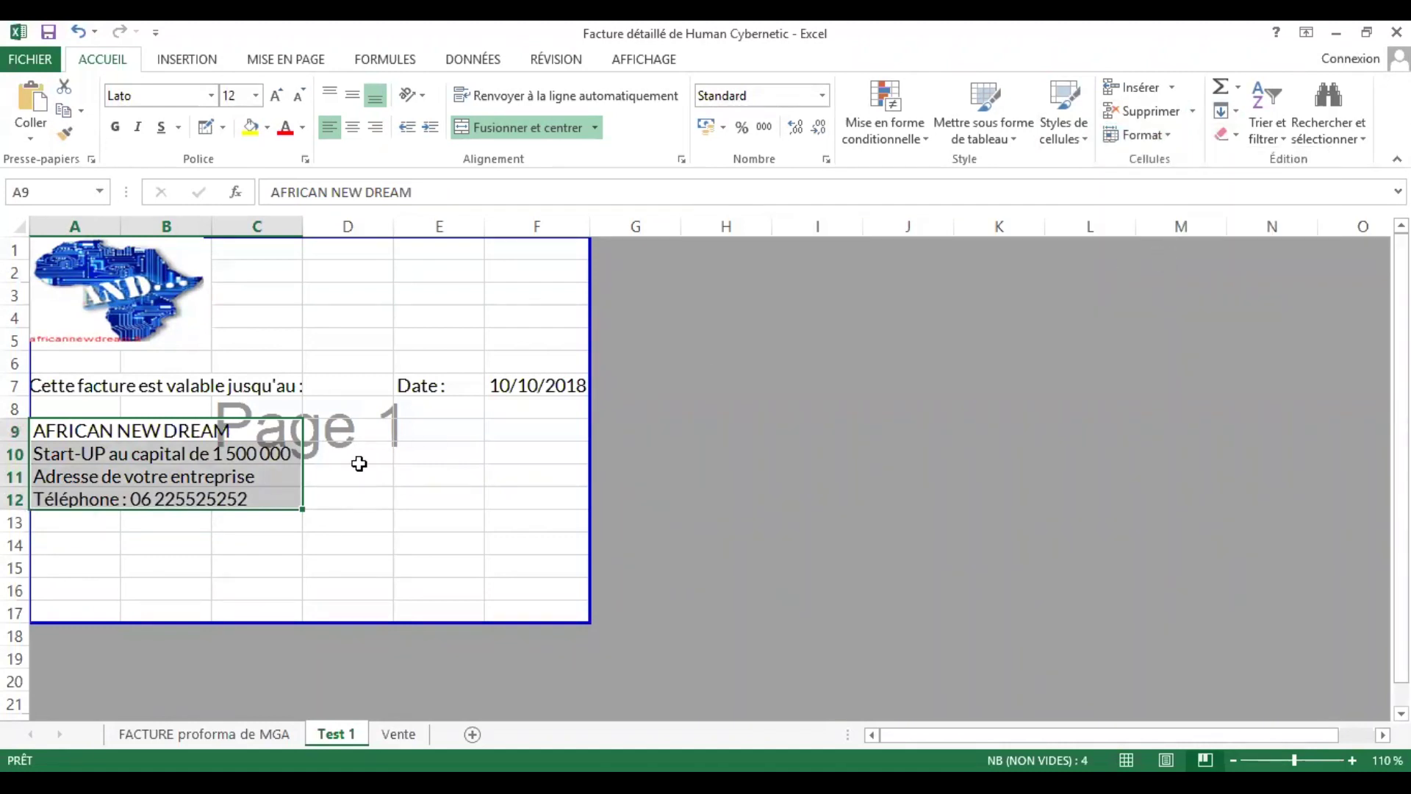
{"action": "left_click", "coordinate": [344, 432]}
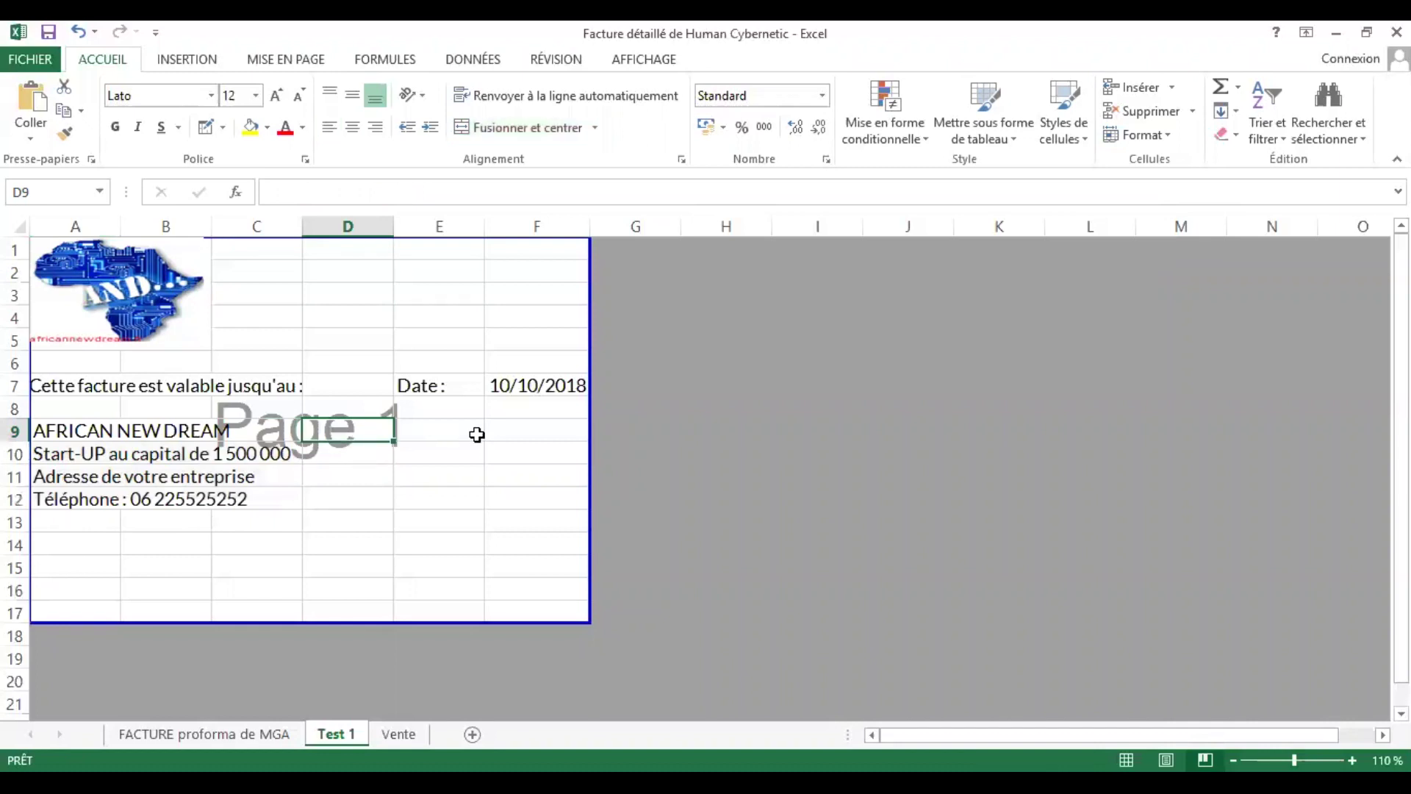
Step: Check the FACTURE proforma de MGA sheet for reference, then enter Tver SA in E9
{"action": "left_click", "coordinate": [456, 434]}
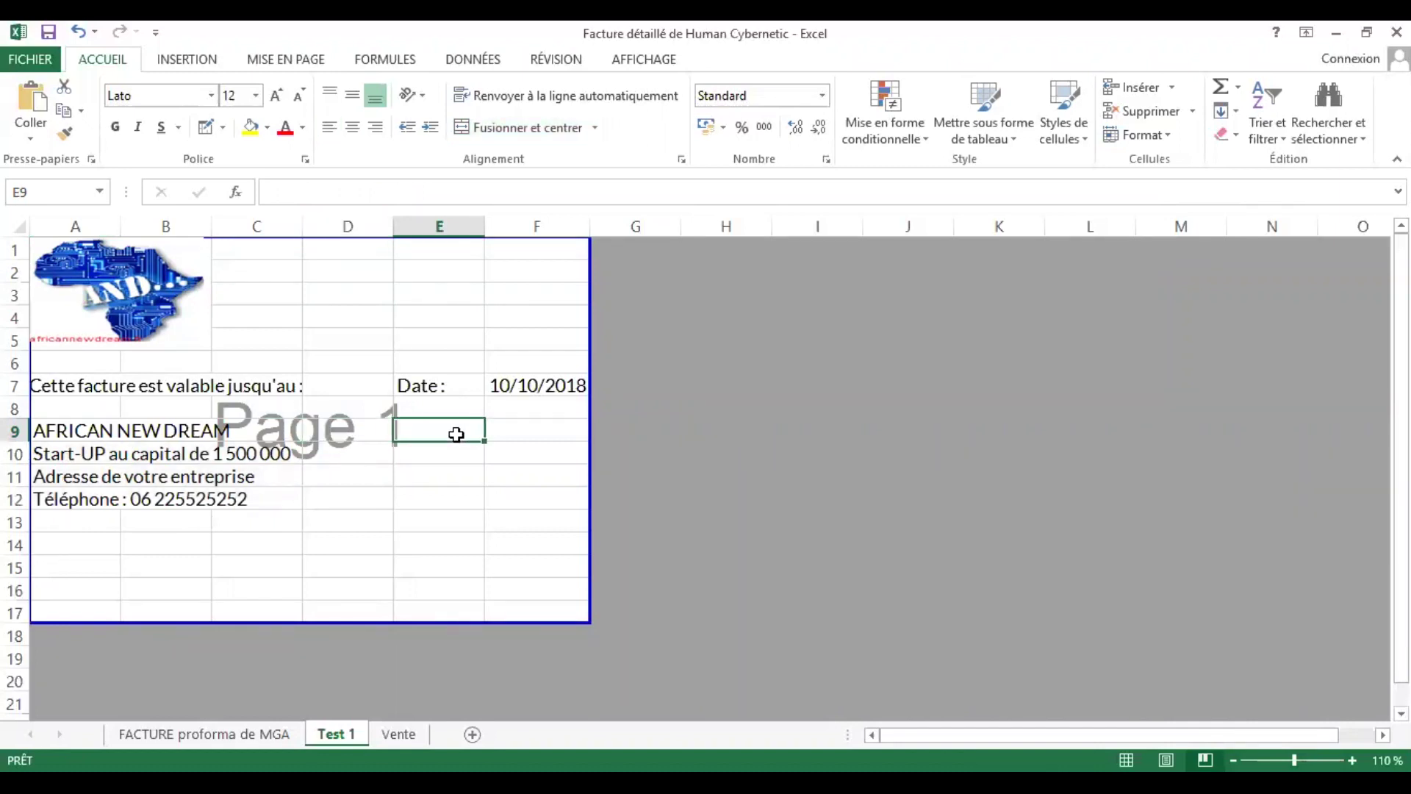
{"action": "left_click", "coordinate": [221, 732]}
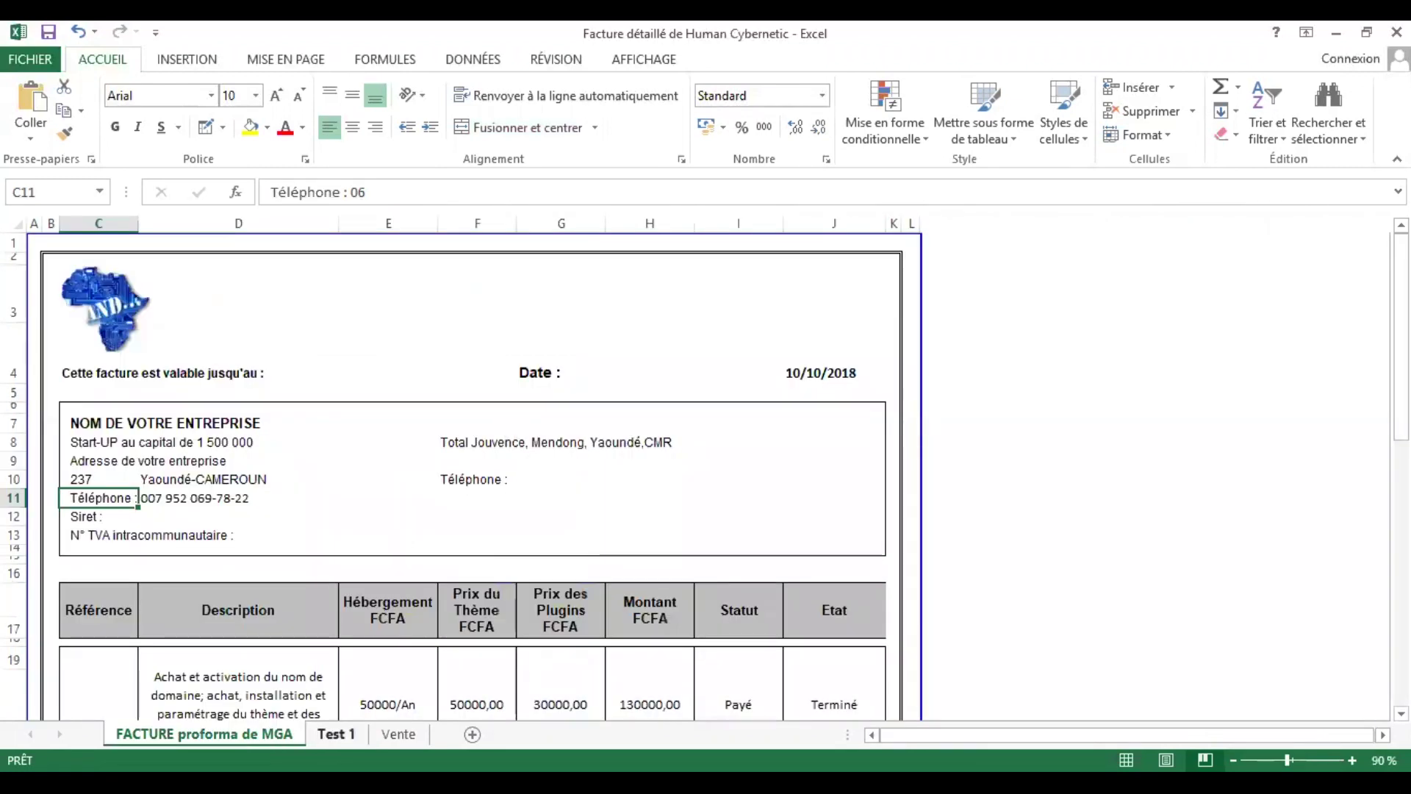
{"action": "left_click", "coordinate": [336, 733]}
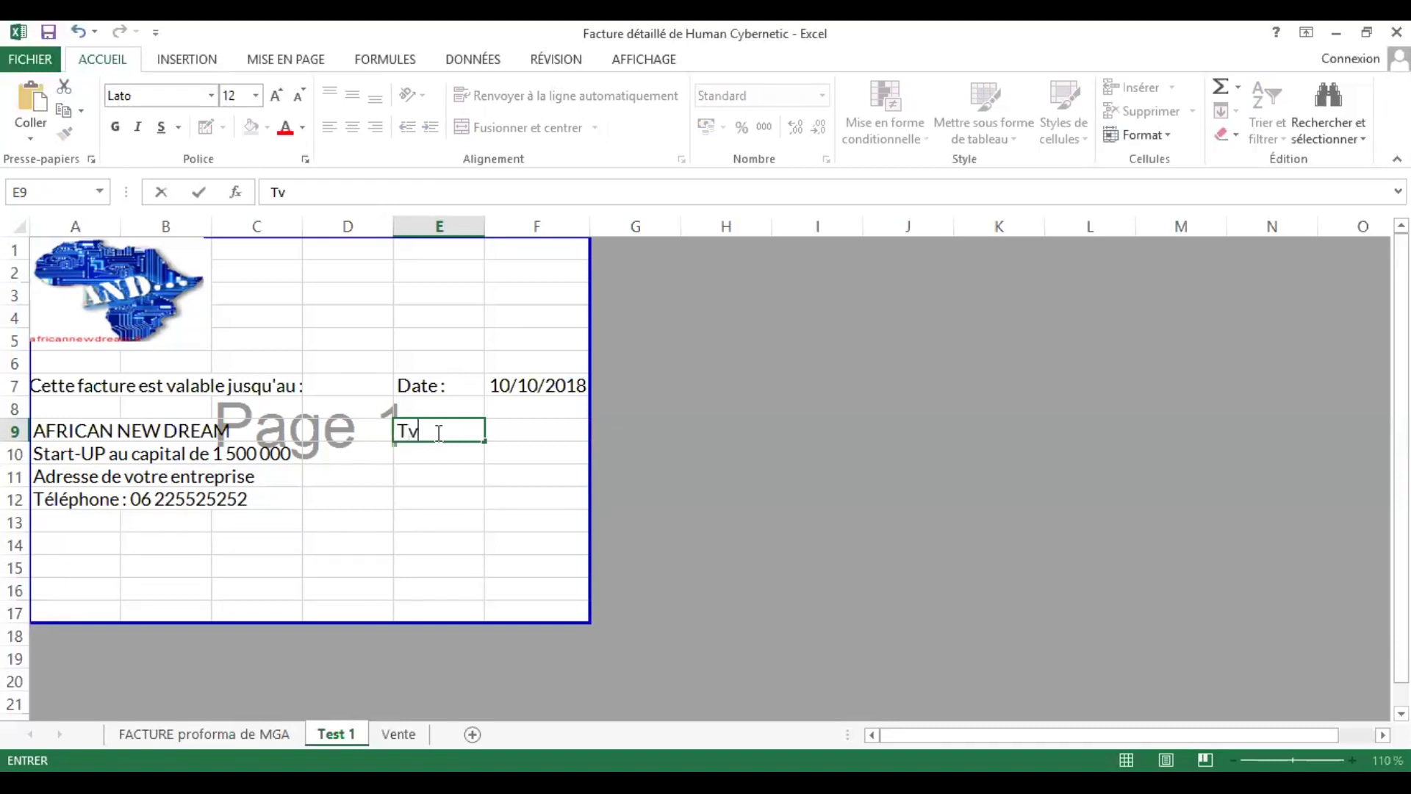
{"action": "type", "text": "SA"}
Step: Enter the city line Youndé, CMR in E10
{"action": "double_click", "coordinate": [443, 455]}
{"action": "type", "text": "yO"}
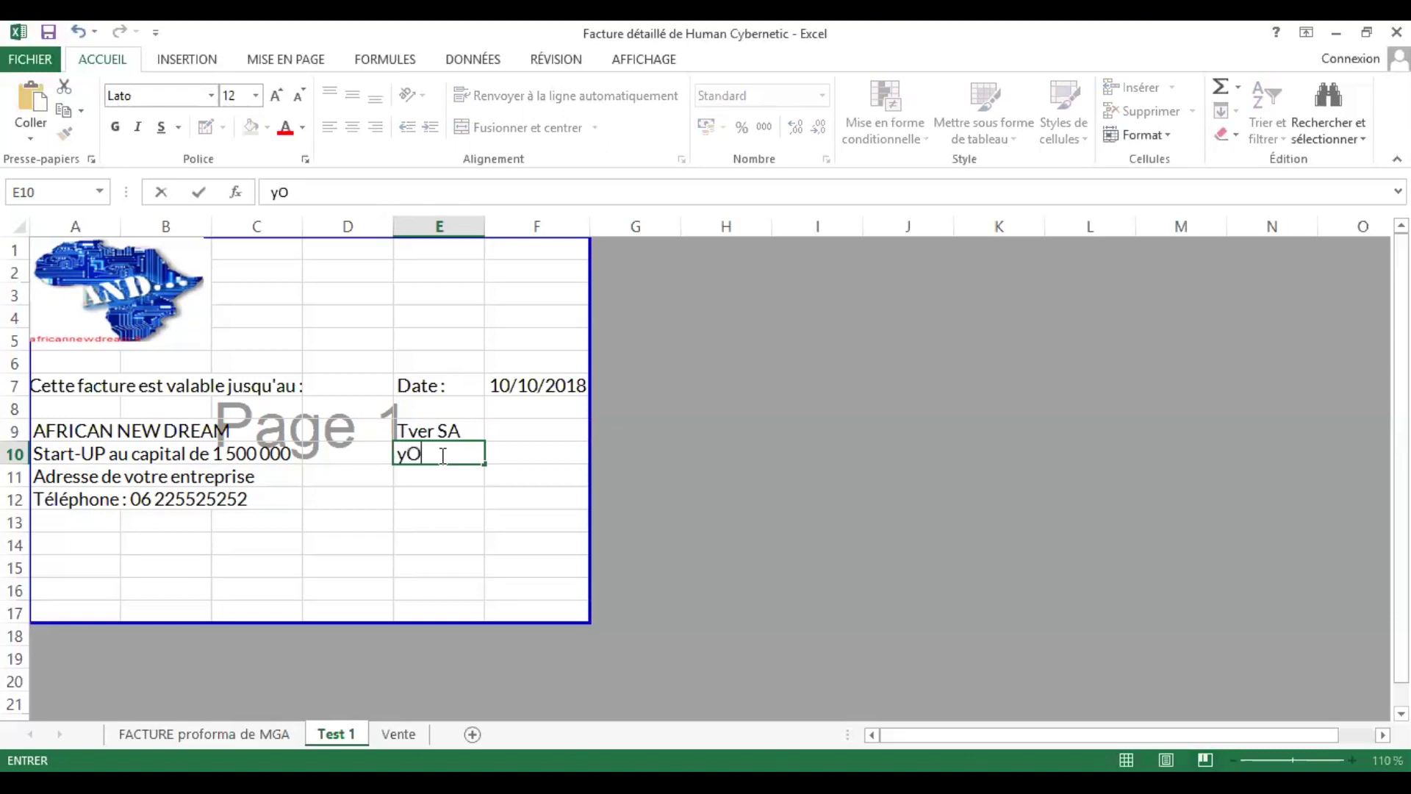
{"action": "key", "text": "BackSpace"}
{"action": "type", "text": "oundé, C"}
{"action": "key", "text": "Tab"}
{"action": "type", "text": "M"}
{"action": "key", "text": "BackSpace"}
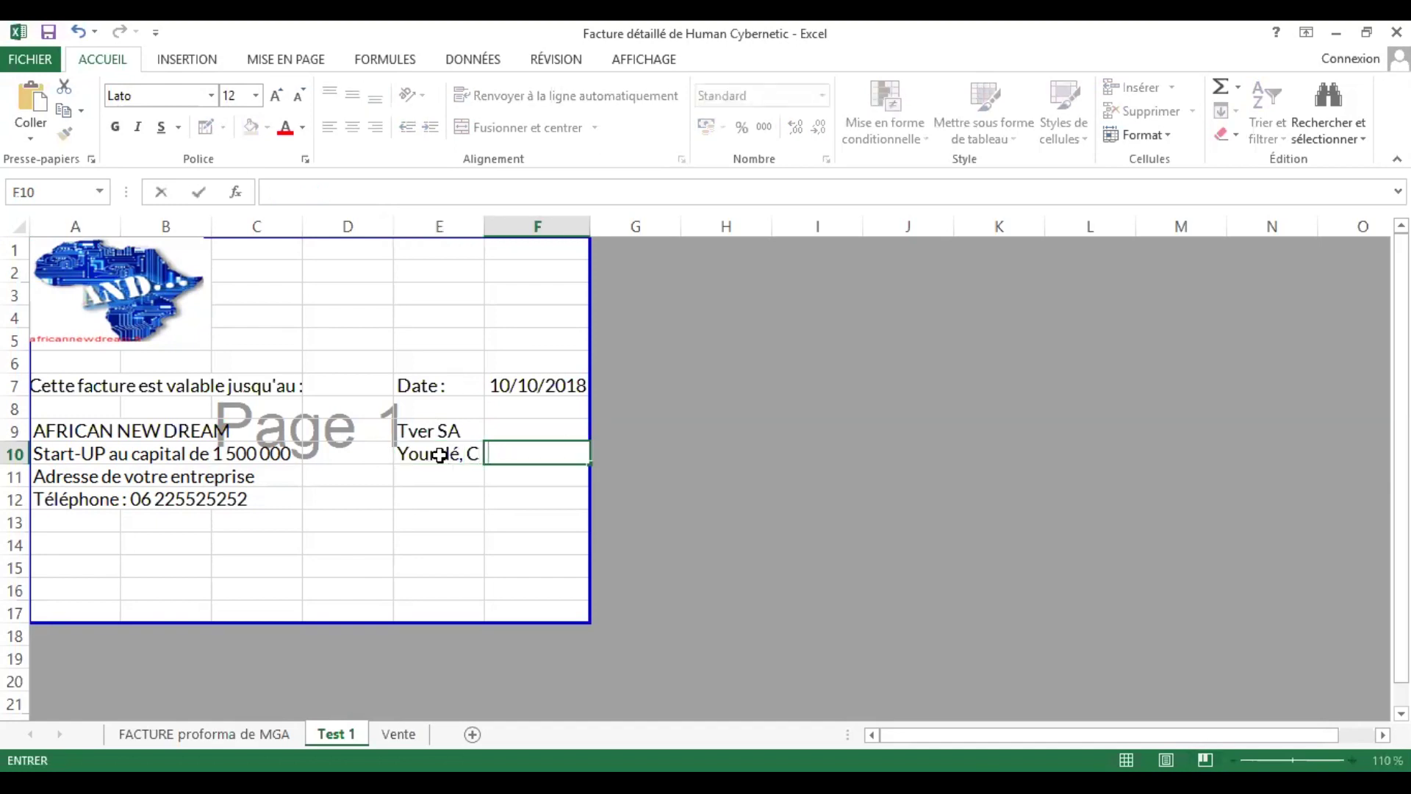
{"action": "left_click", "coordinate": [471, 451]}
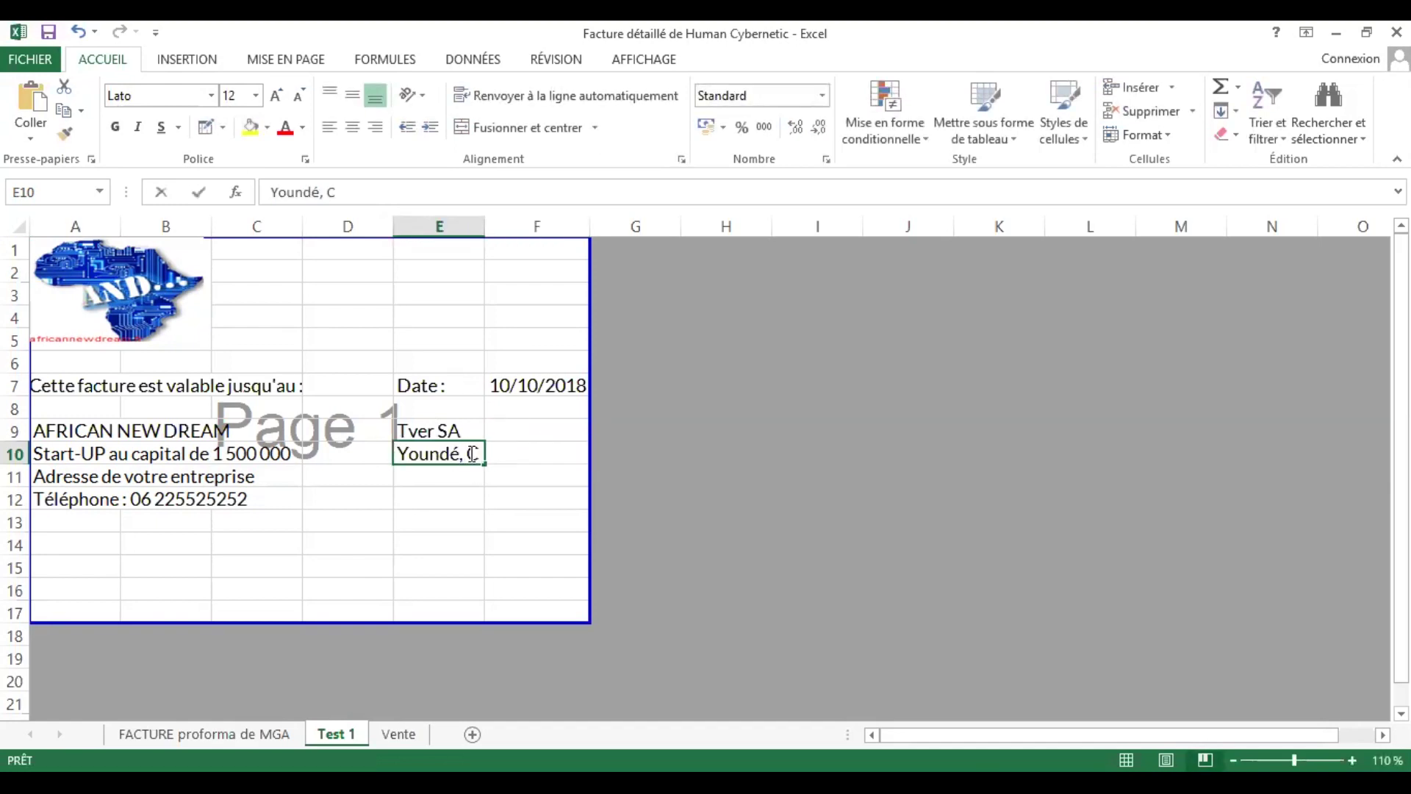
{"action": "double_click", "coordinate": [472, 453]}
{"action": "type", "text": "MR"}
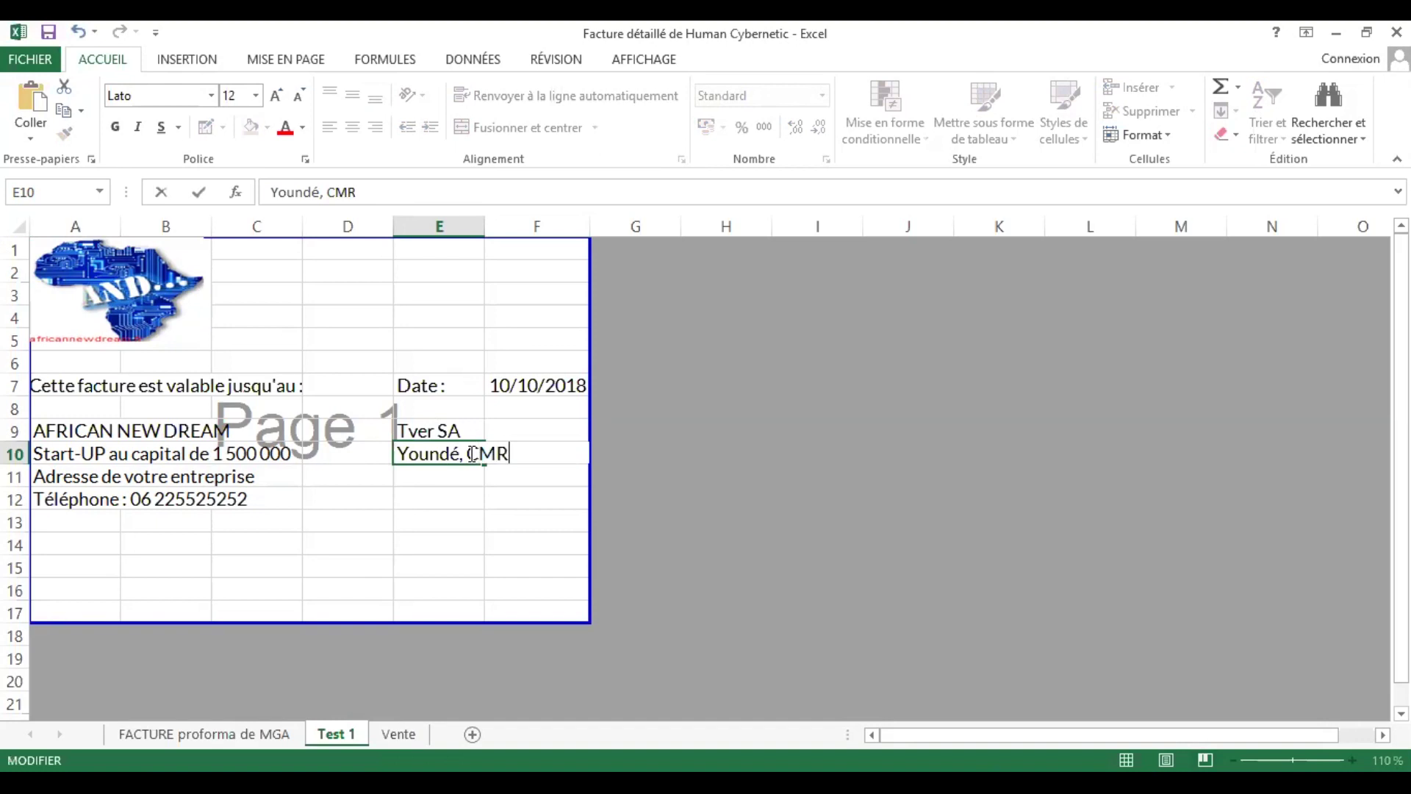
Step: Add a TEL line with the client's phone number in E11
{"action": "left_click", "coordinate": [433, 476]}
{"action": "type", "text": "T"}
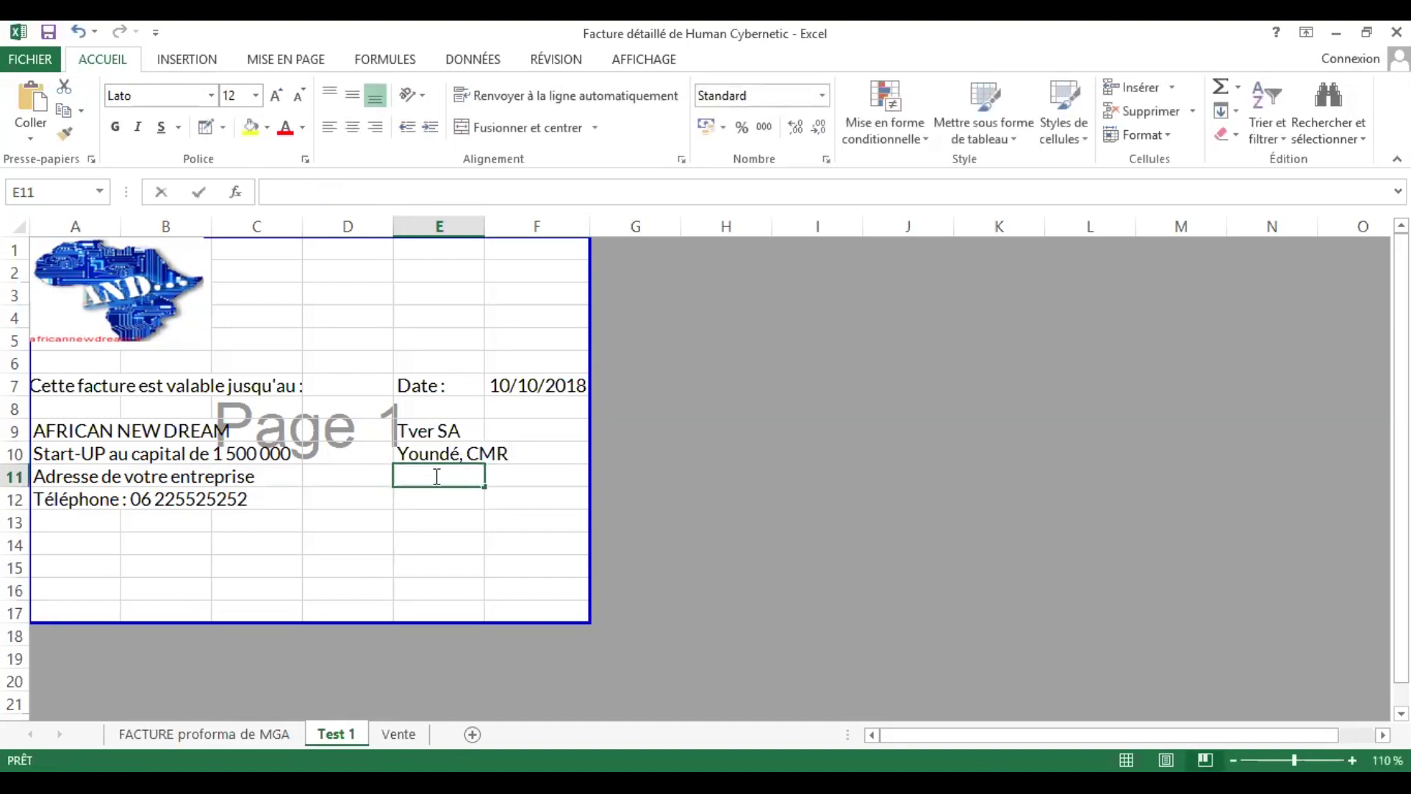
{"action": "type", "text": "EL : "}
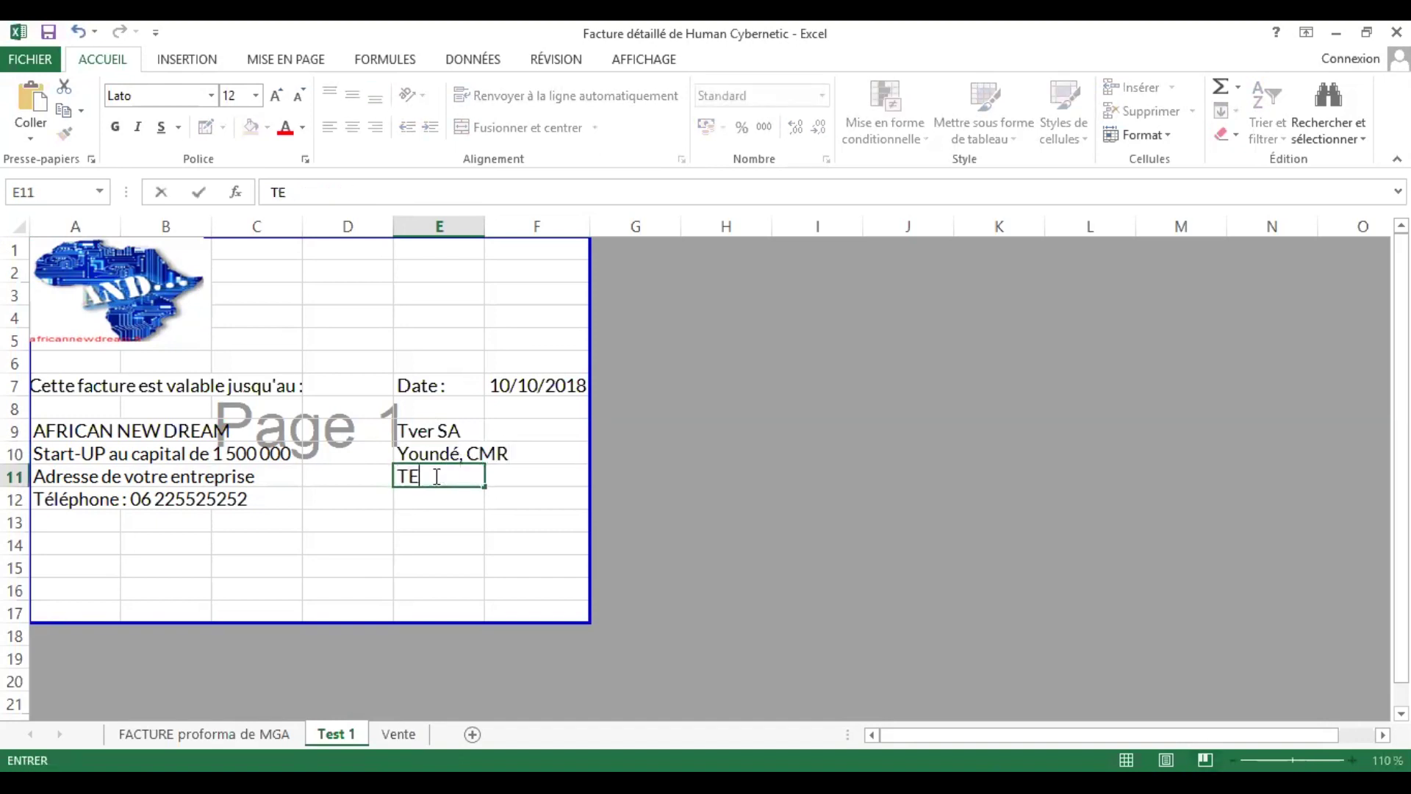
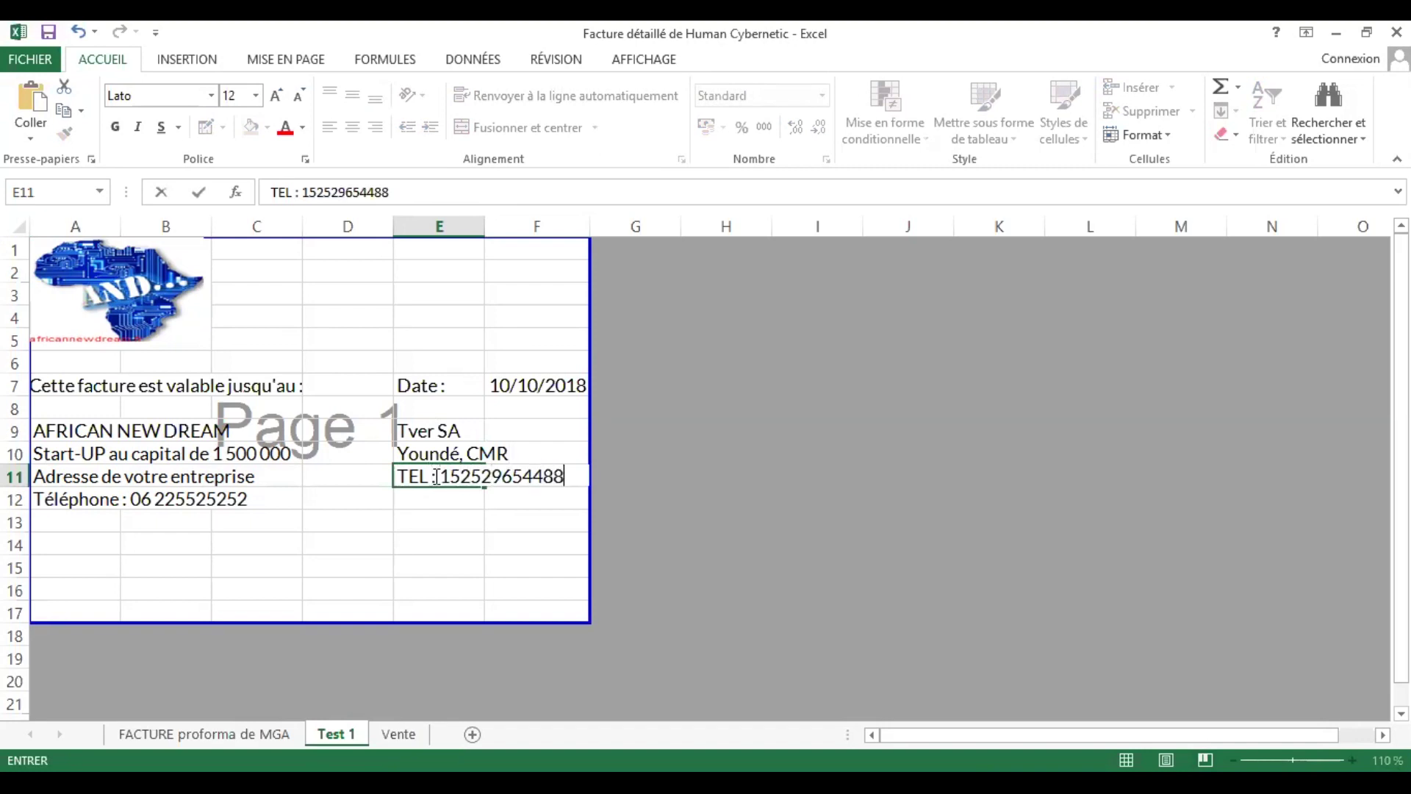
{"action": "left_click", "coordinate": [434, 521]}
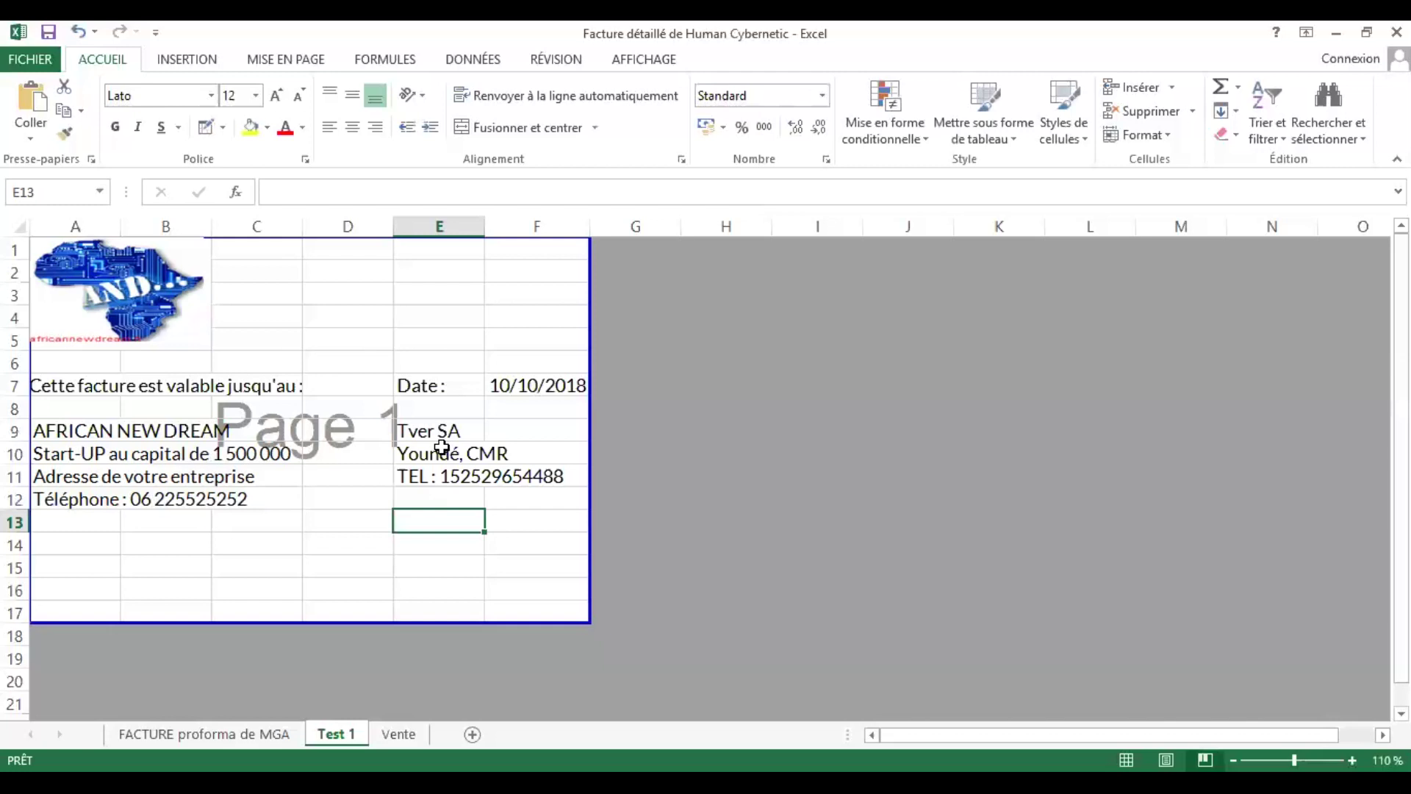
{"action": "left_click_drag", "start_coordinate": [441, 452], "coordinate": [557, 461]}
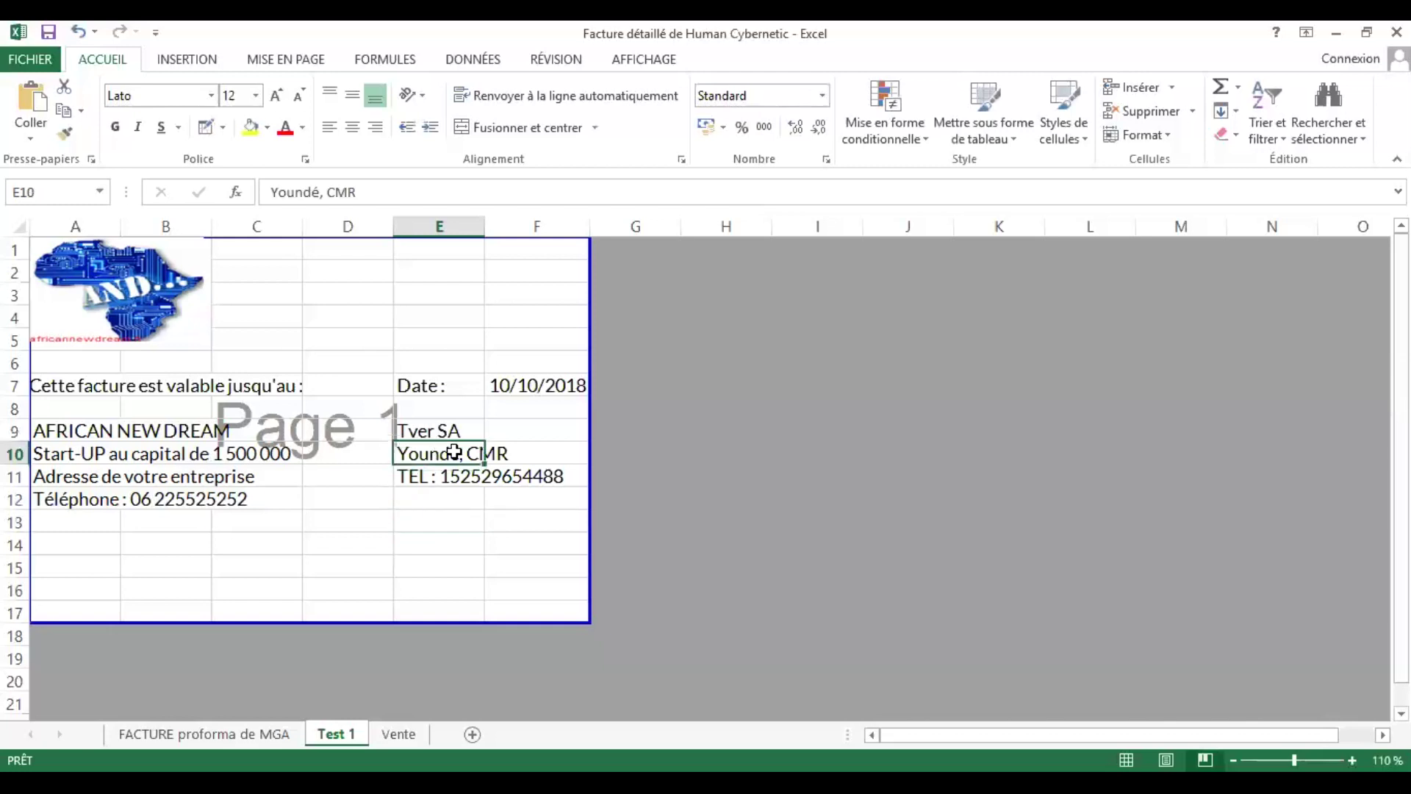
Step: Merge the city line across E10:F10 and correct its spelling to Yaoundé, CMR
{"action": "left_click", "coordinate": [527, 127]}
{"action": "left_click_drag", "start_coordinate": [415, 479], "coordinate": [542, 477]}
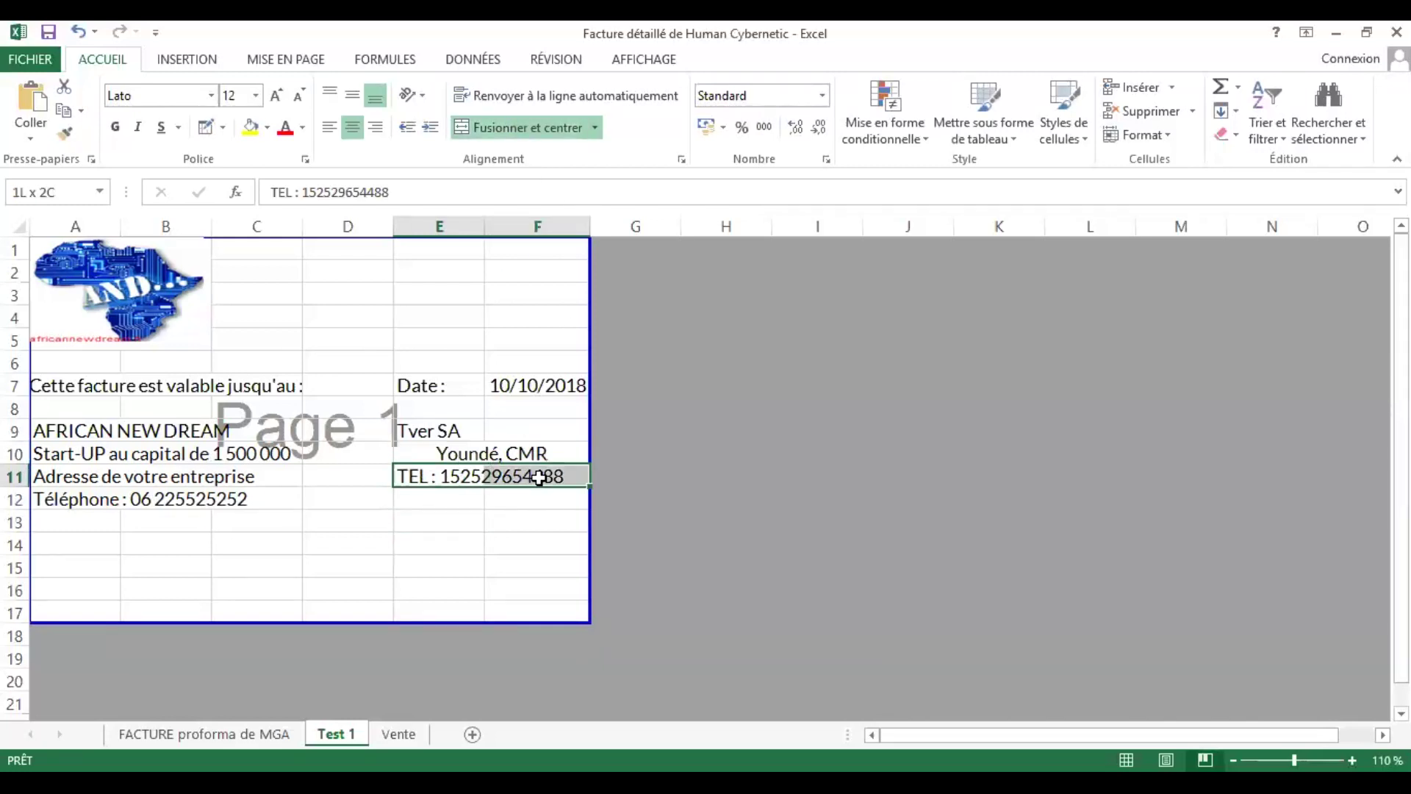
{"action": "double_click", "coordinate": [466, 451]}
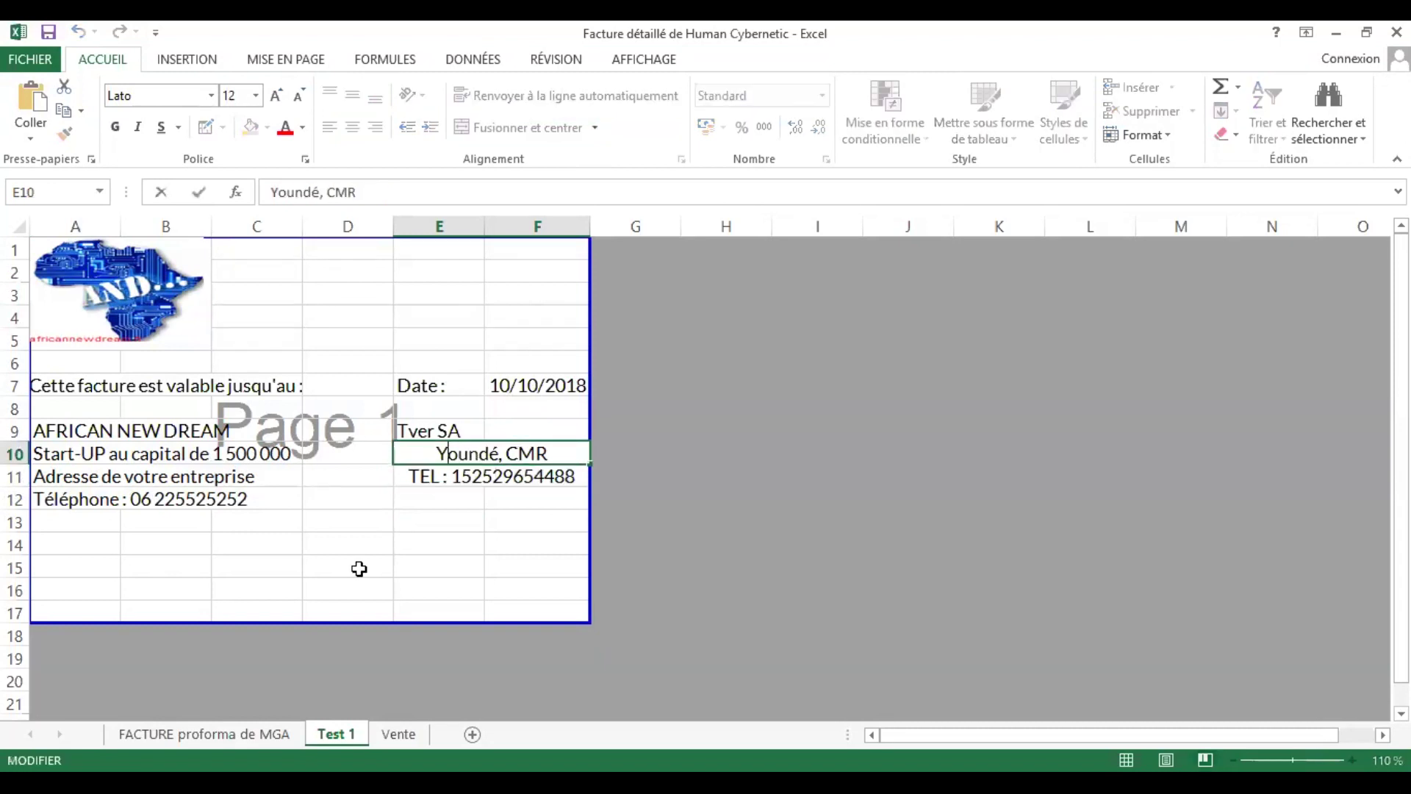
{"action": "type", "text": "a"}
{"action": "left_click", "coordinate": [417, 430]}
Step: Merge Tver SA across E9:F9 and left-align all three client lines
{"action": "double_click", "coordinate": [416, 431]}
{"action": "left_click_drag", "start_coordinate": [417, 431], "coordinate": [523, 431]}
{"action": "left_click", "coordinate": [526, 127]}
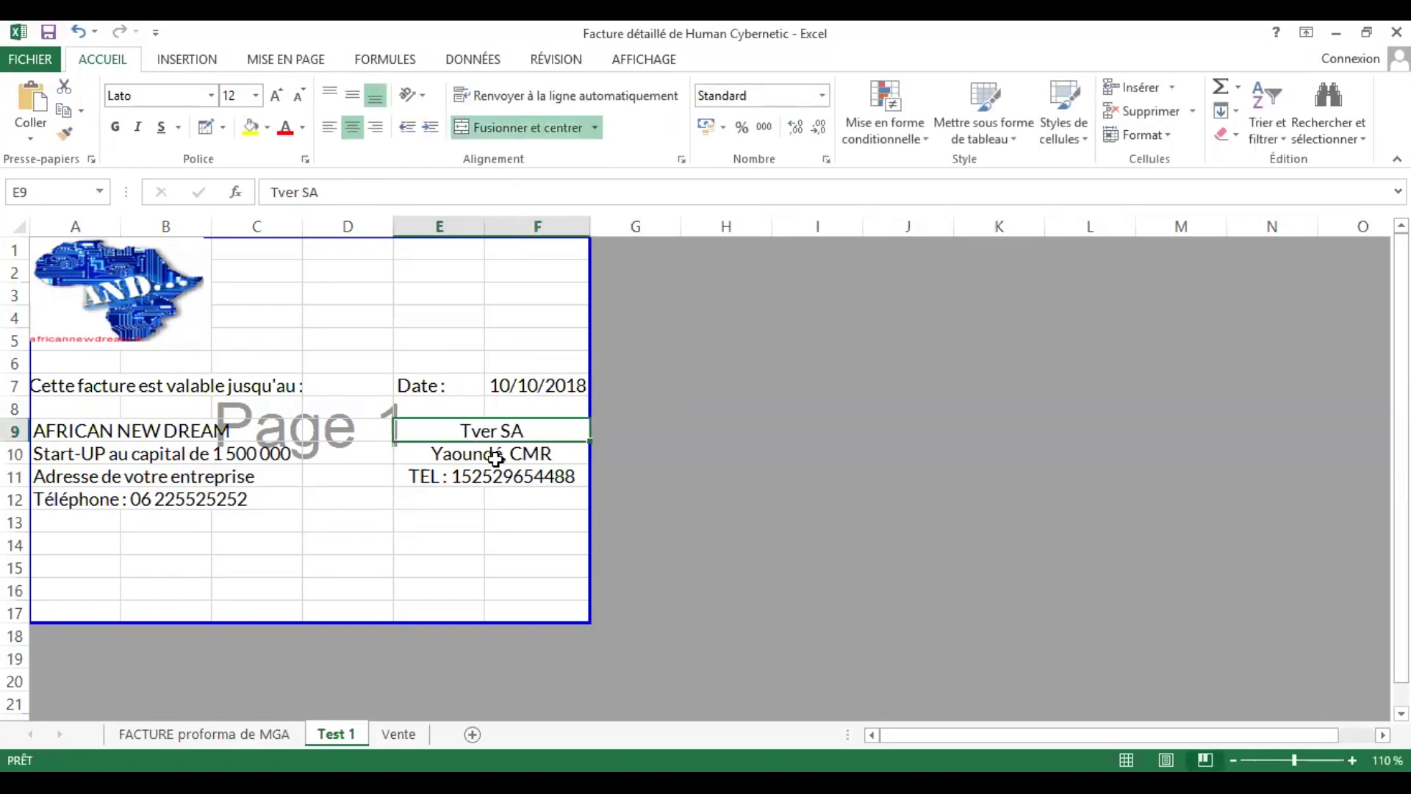
{"action": "left_click_drag", "start_coordinate": [441, 432], "coordinate": [468, 474]}
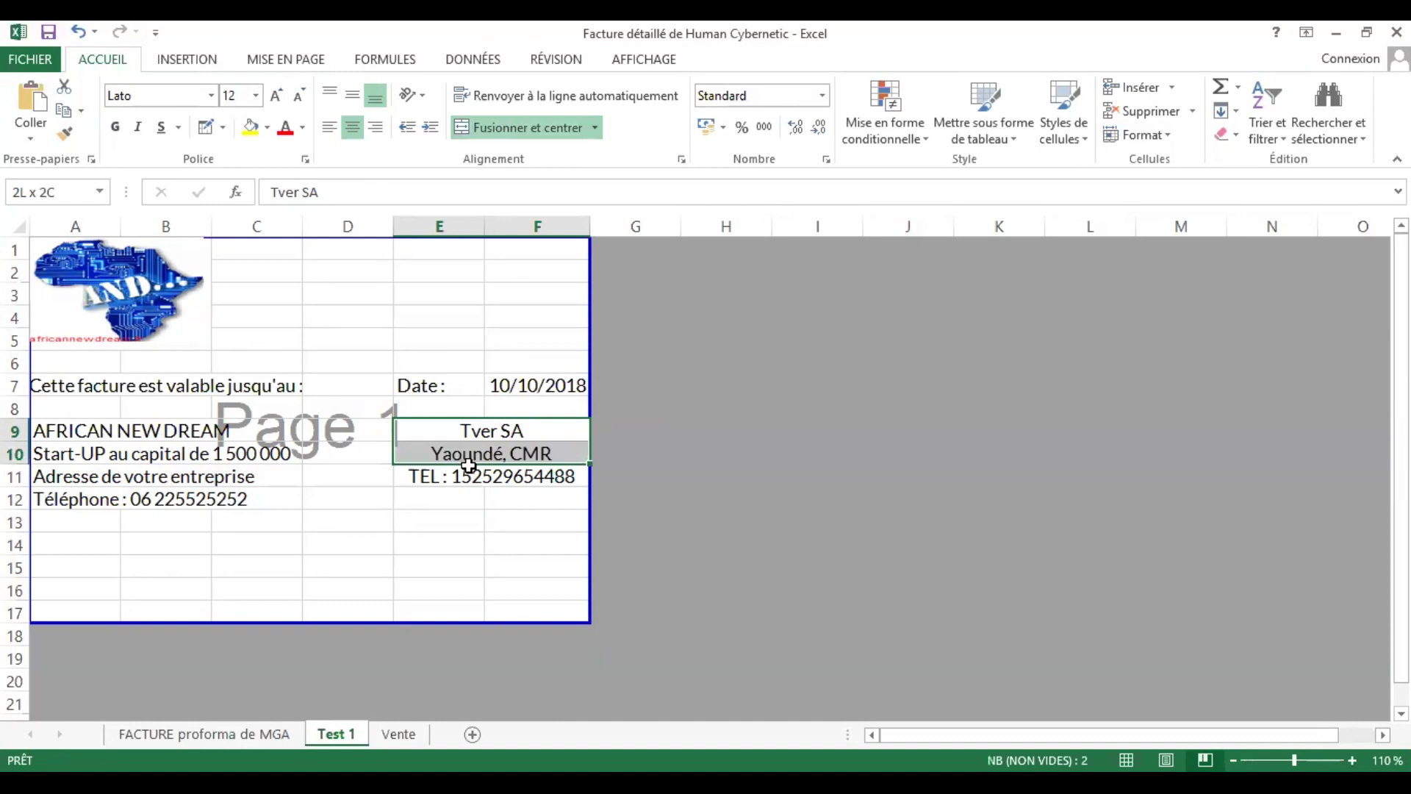
{"action": "left_click", "coordinate": [338, 127]}
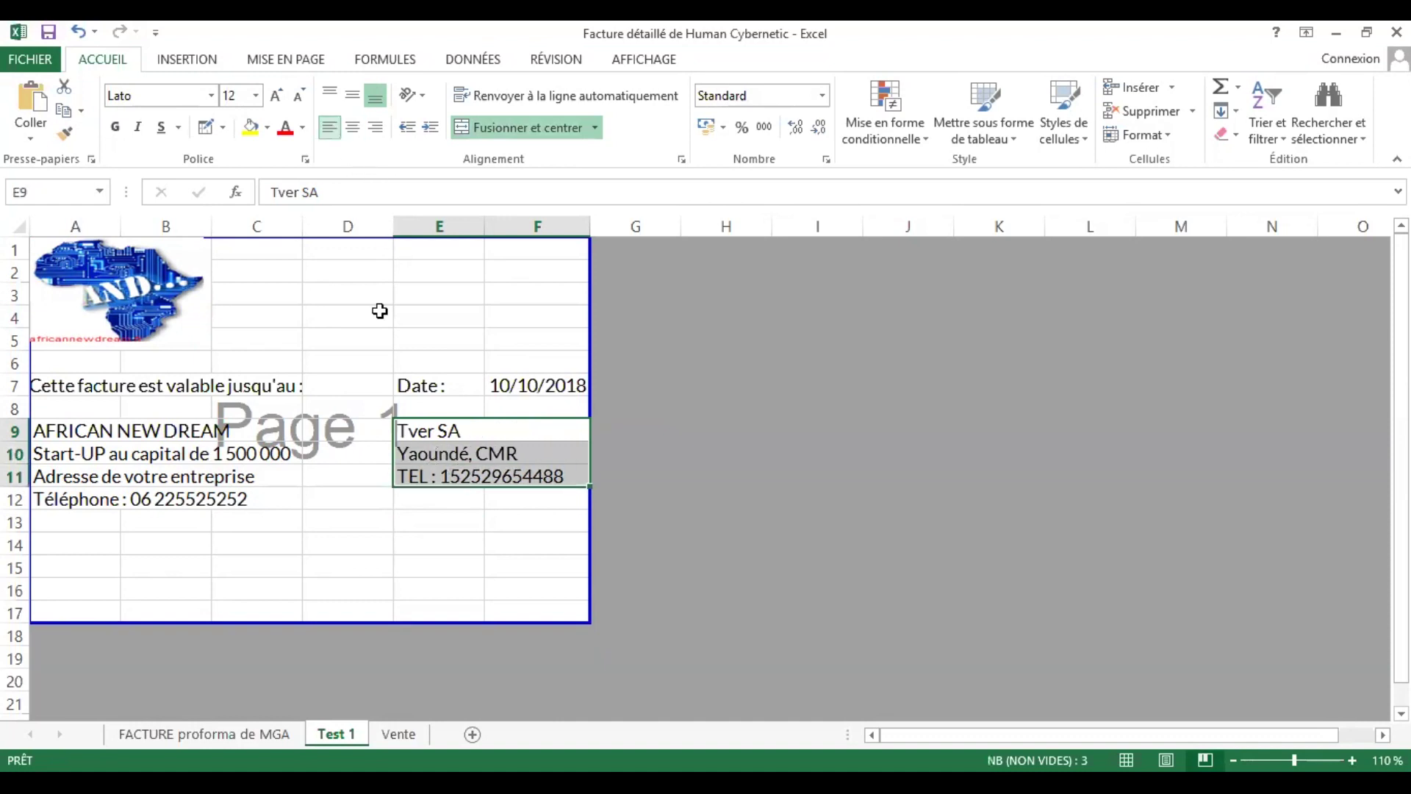
{"action": "left_click", "coordinate": [373, 527]}
{"action": "left_click", "coordinate": [431, 500]}
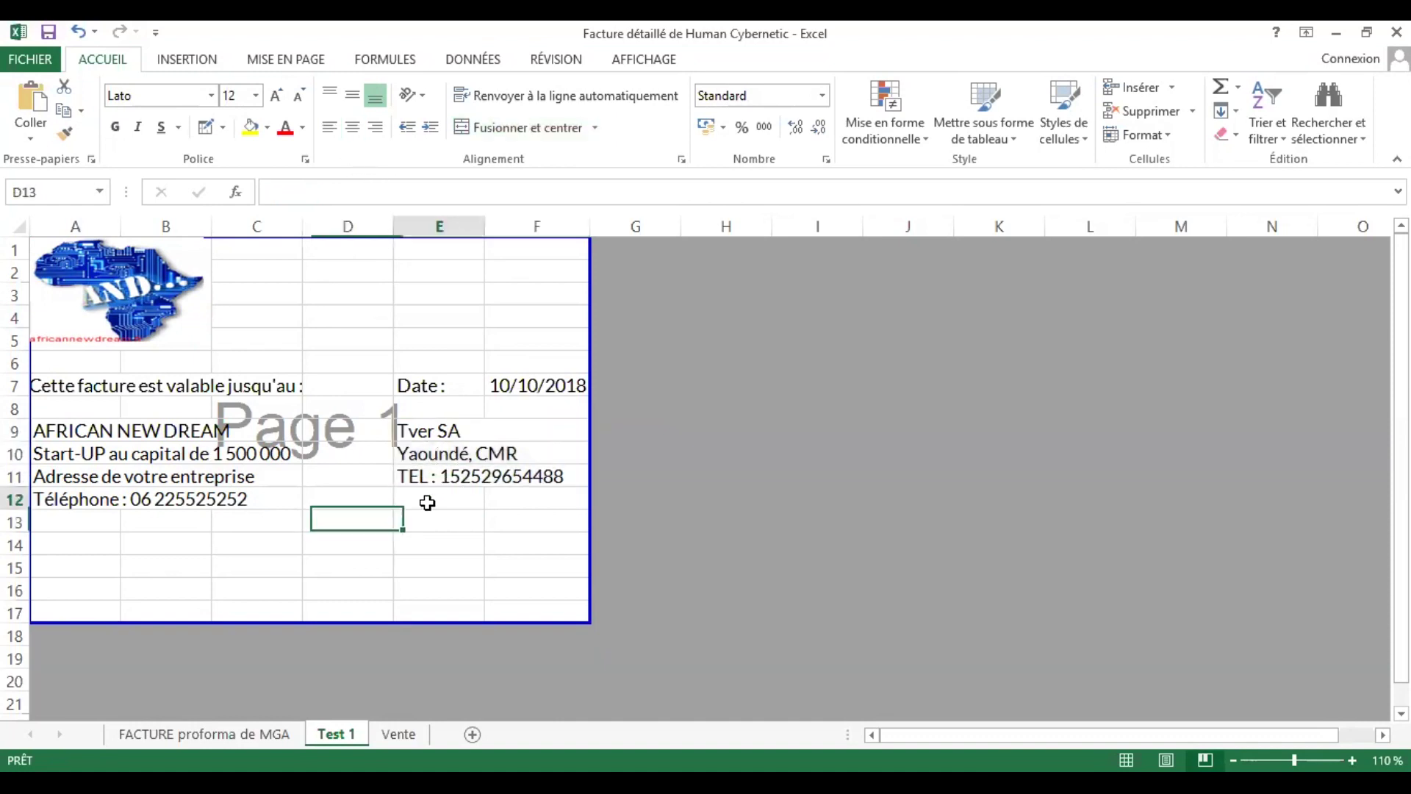
Step: Add the BP line in E12 with its box number left-aligned in F12
{"action": "type", "text": "C"}
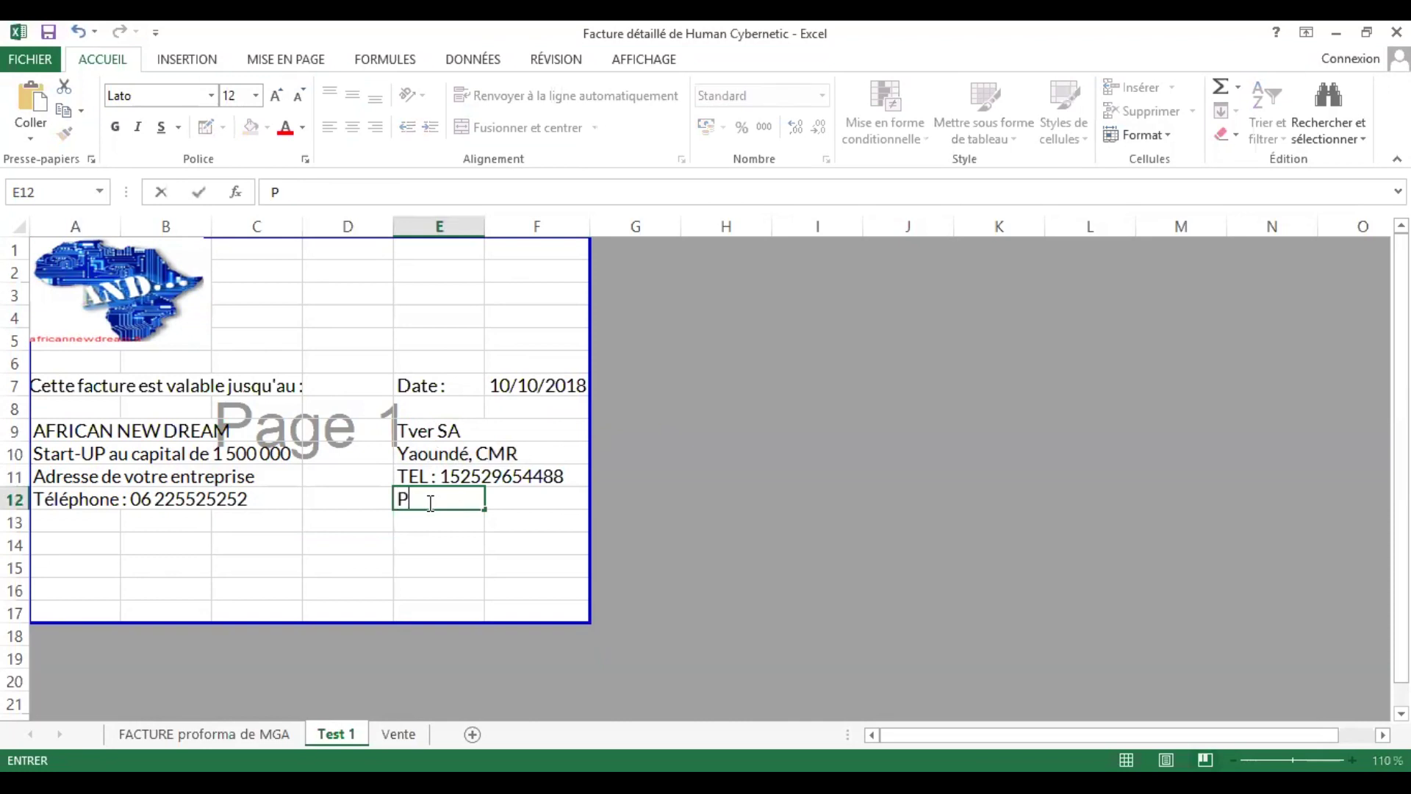
{"action": "type", "text": "B"}
{"action": "left_click", "coordinate": [510, 501]}
{"action": "type", "text": "00237"}
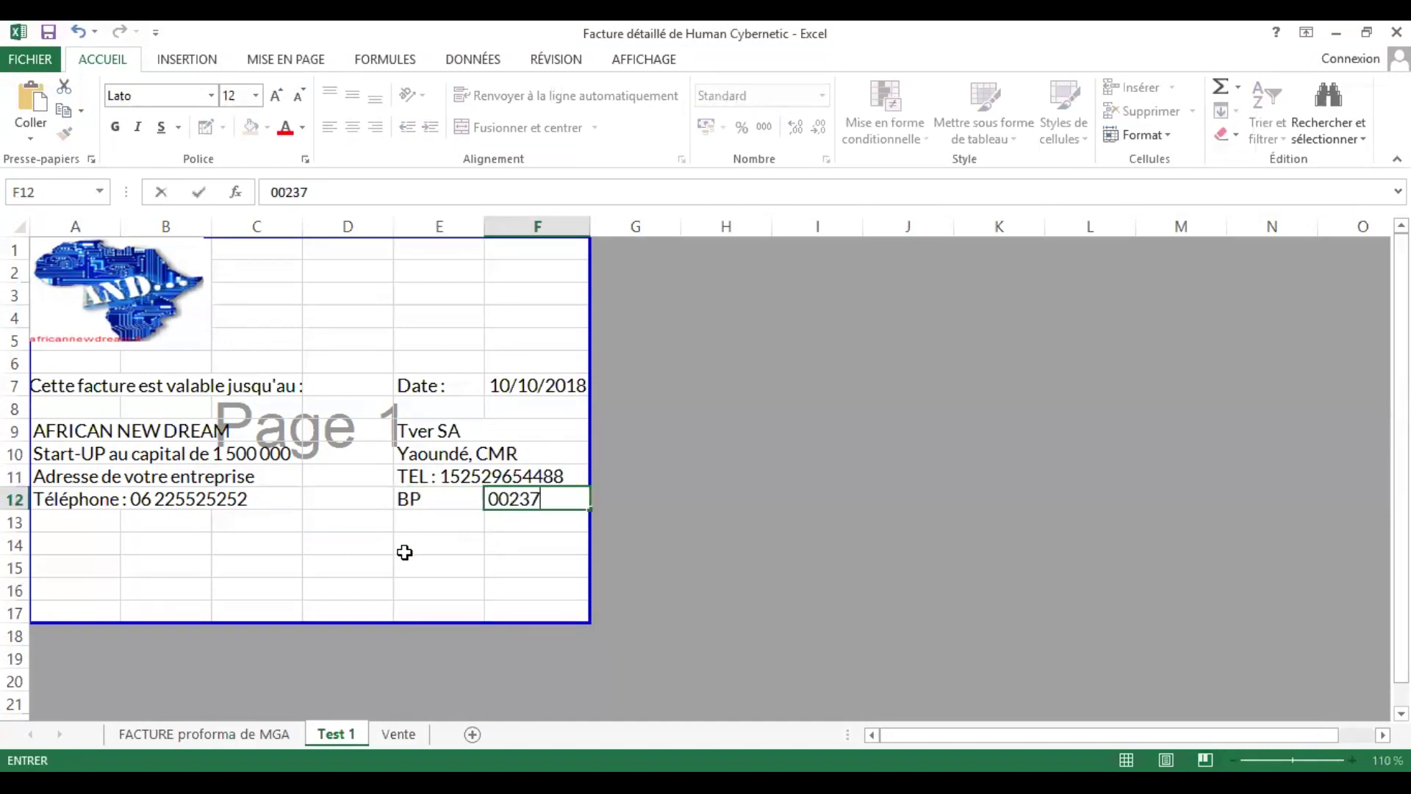
{"action": "left_click", "coordinate": [387, 563]}
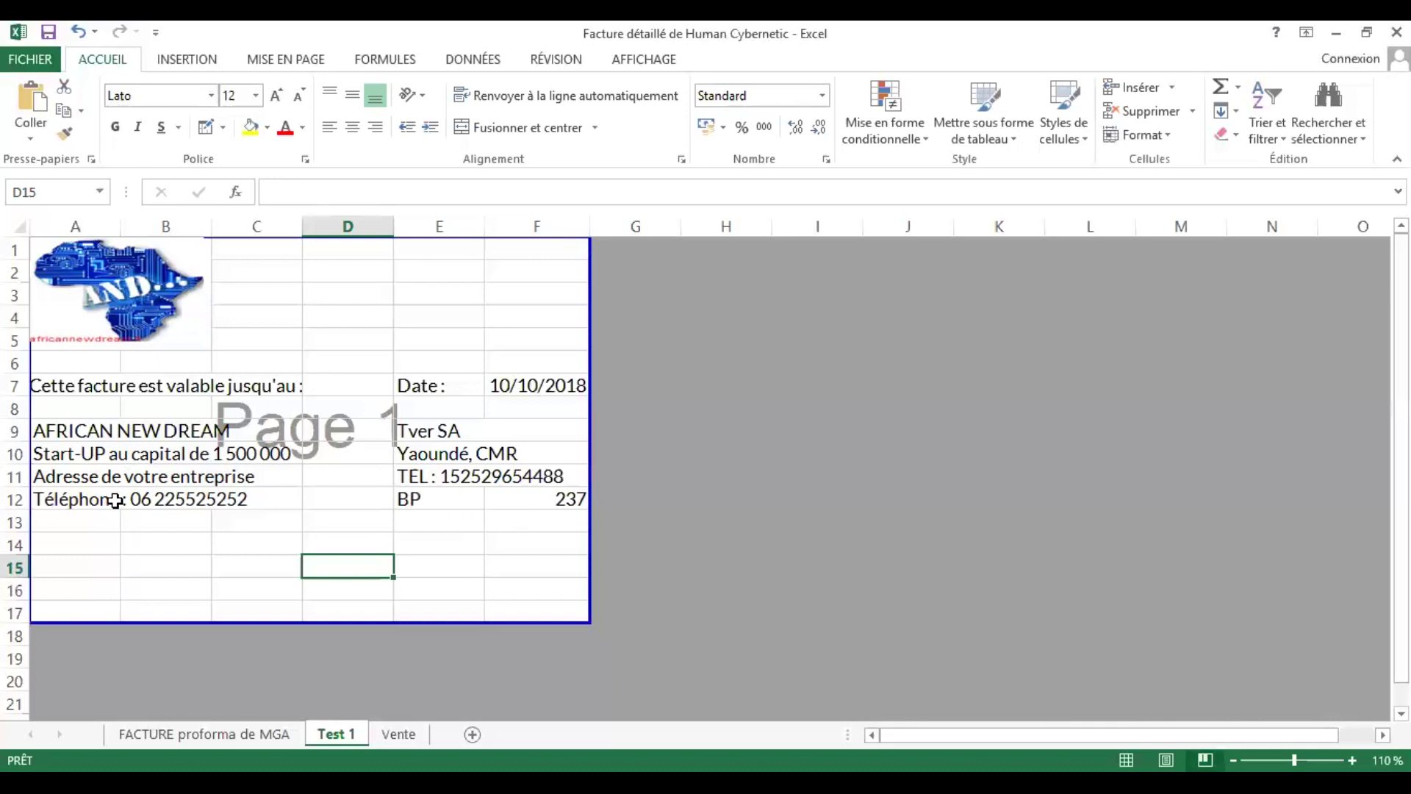
{"action": "left_click", "coordinate": [536, 501]}
{"action": "left_click", "coordinate": [329, 127]}
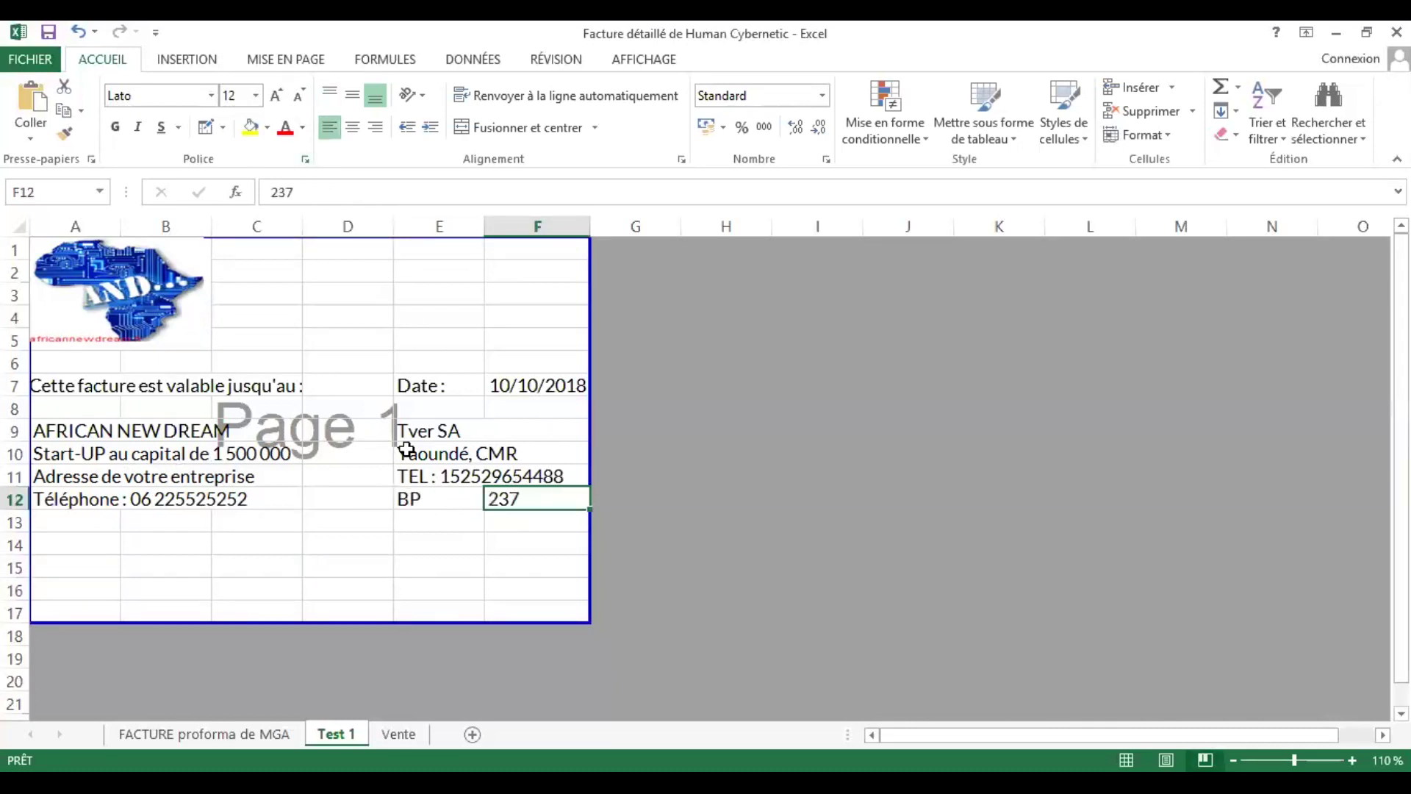
Step: Compare against the finished invoice sheet, then select the validity sentence across A7:C7
{"action": "left_click", "coordinate": [204, 733]}
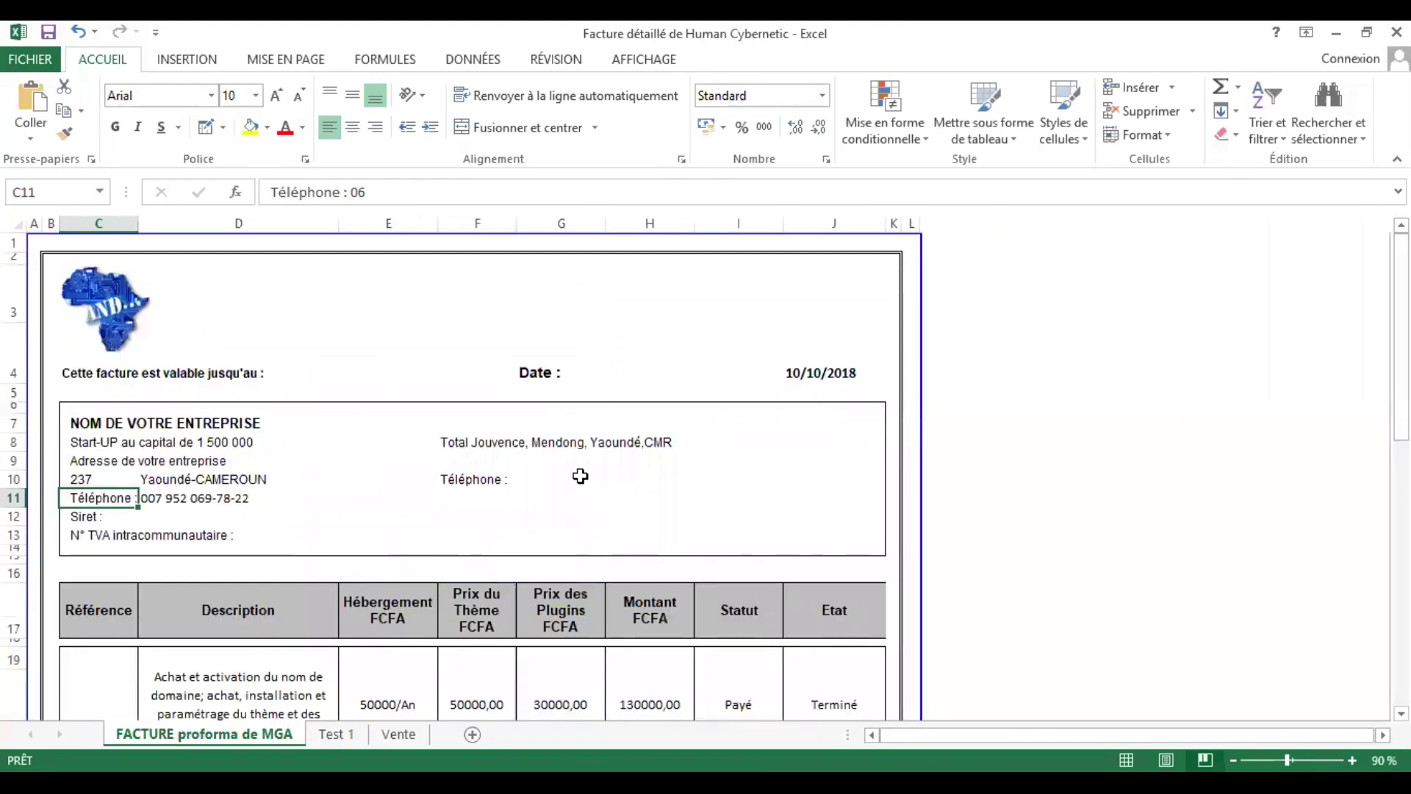
{"action": "left_click", "coordinate": [336, 733]}
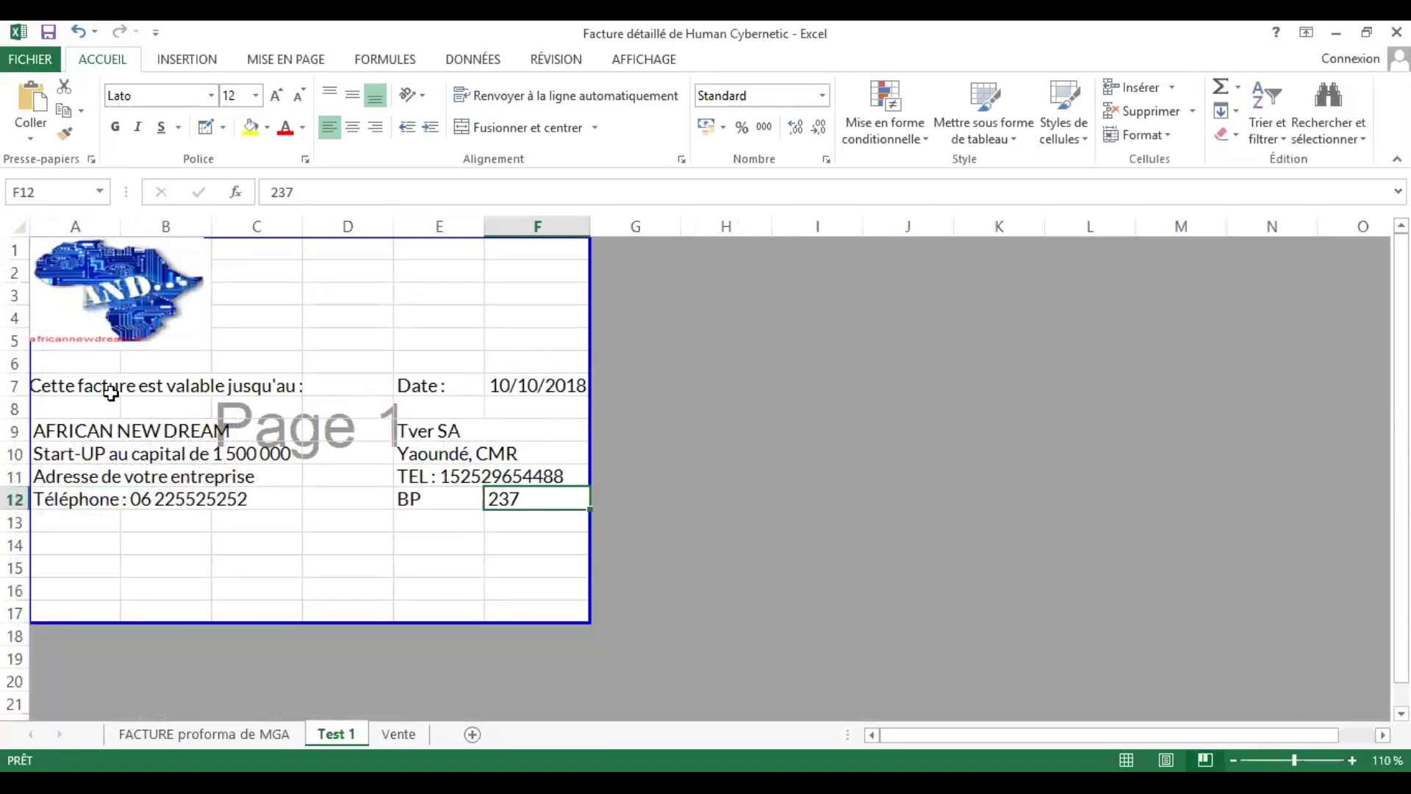
{"action": "left_click_drag", "start_coordinate": [44, 388], "coordinate": [286, 387]}
Step: Merge the validity sentence across A7:C7 and bold it along with Date : 10/10/2018
{"action": "left_click", "coordinate": [524, 127]}
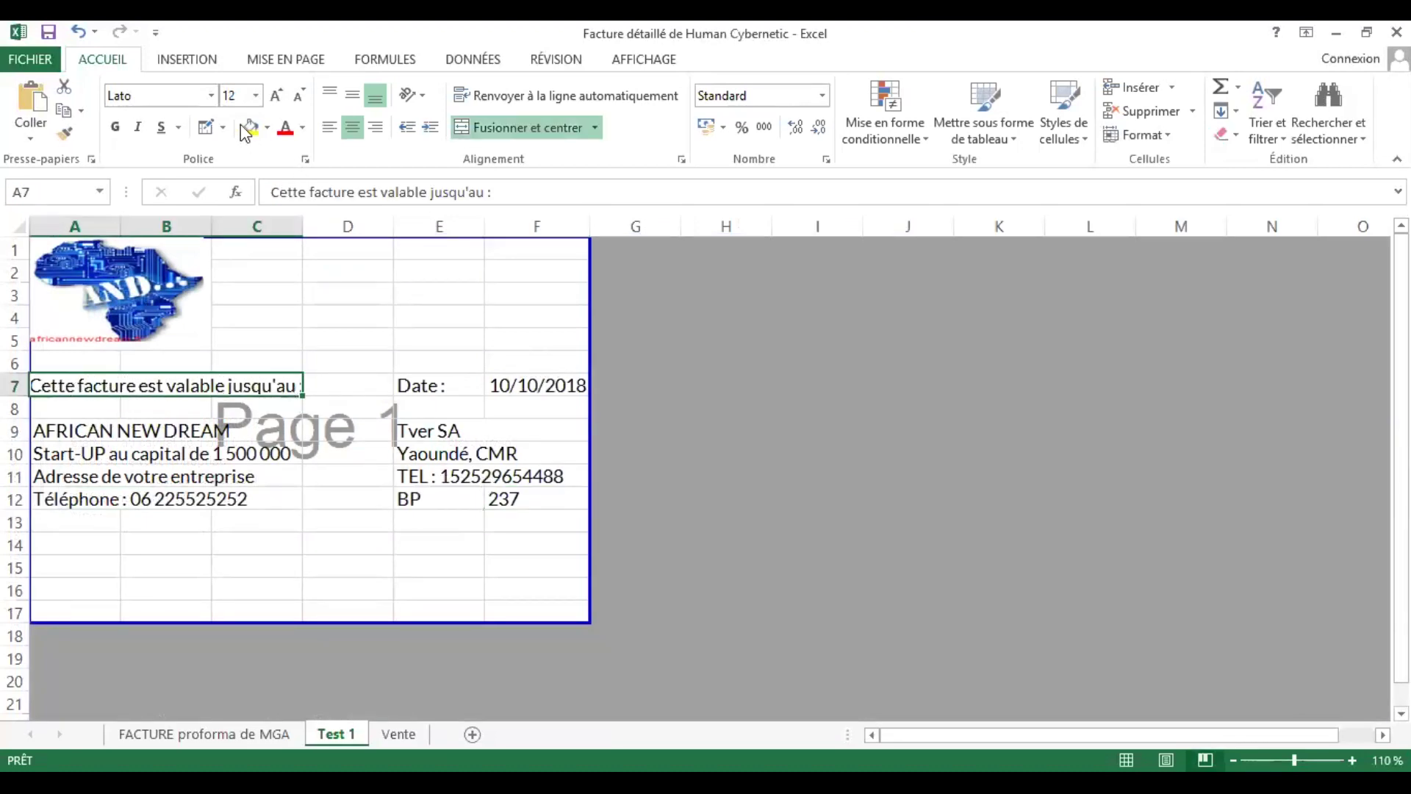
{"action": "left_click", "coordinate": [115, 126]}
{"action": "left_click", "coordinate": [446, 382]}
{"action": "left_click_drag", "start_coordinate": [446, 382], "coordinate": [558, 378]}
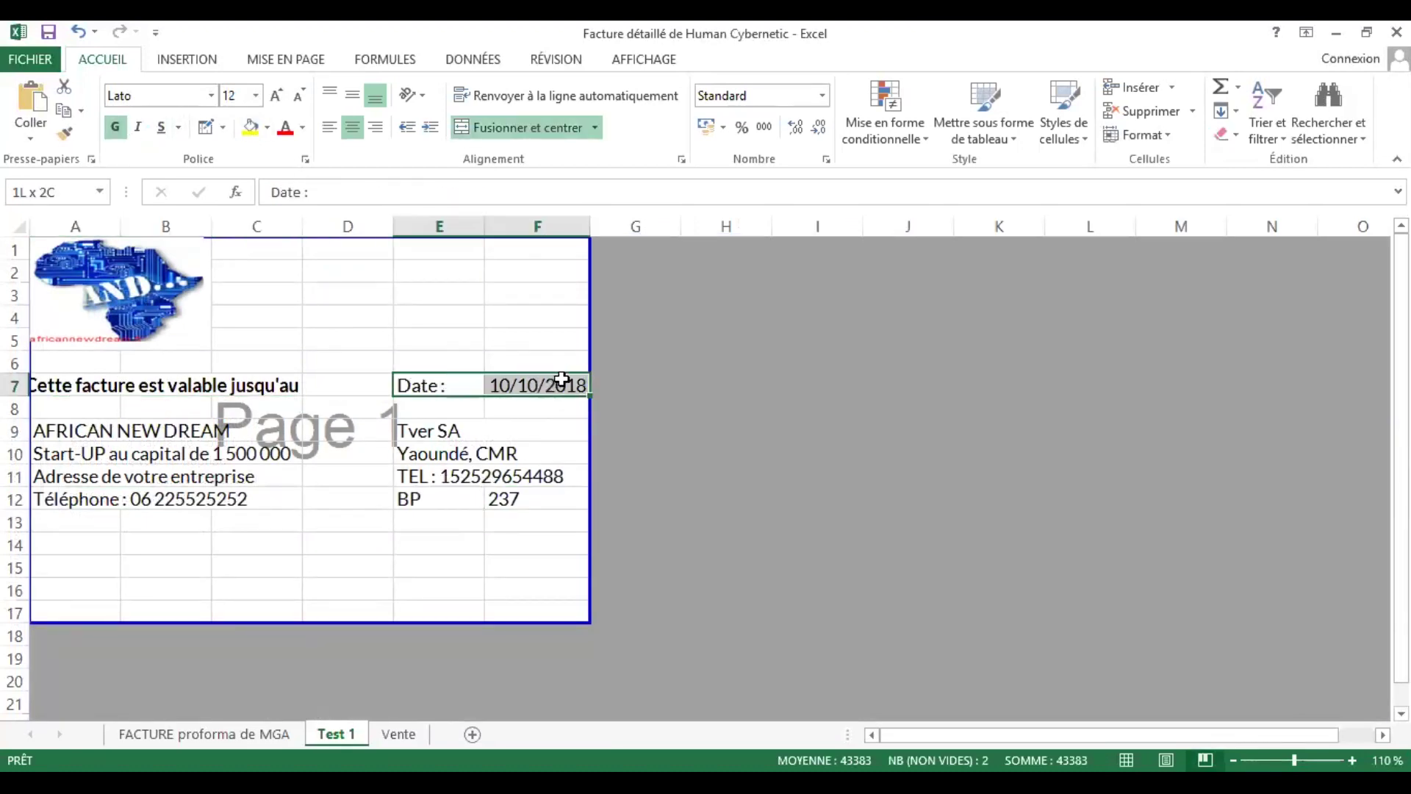
{"action": "left_click", "coordinate": [114, 127]}
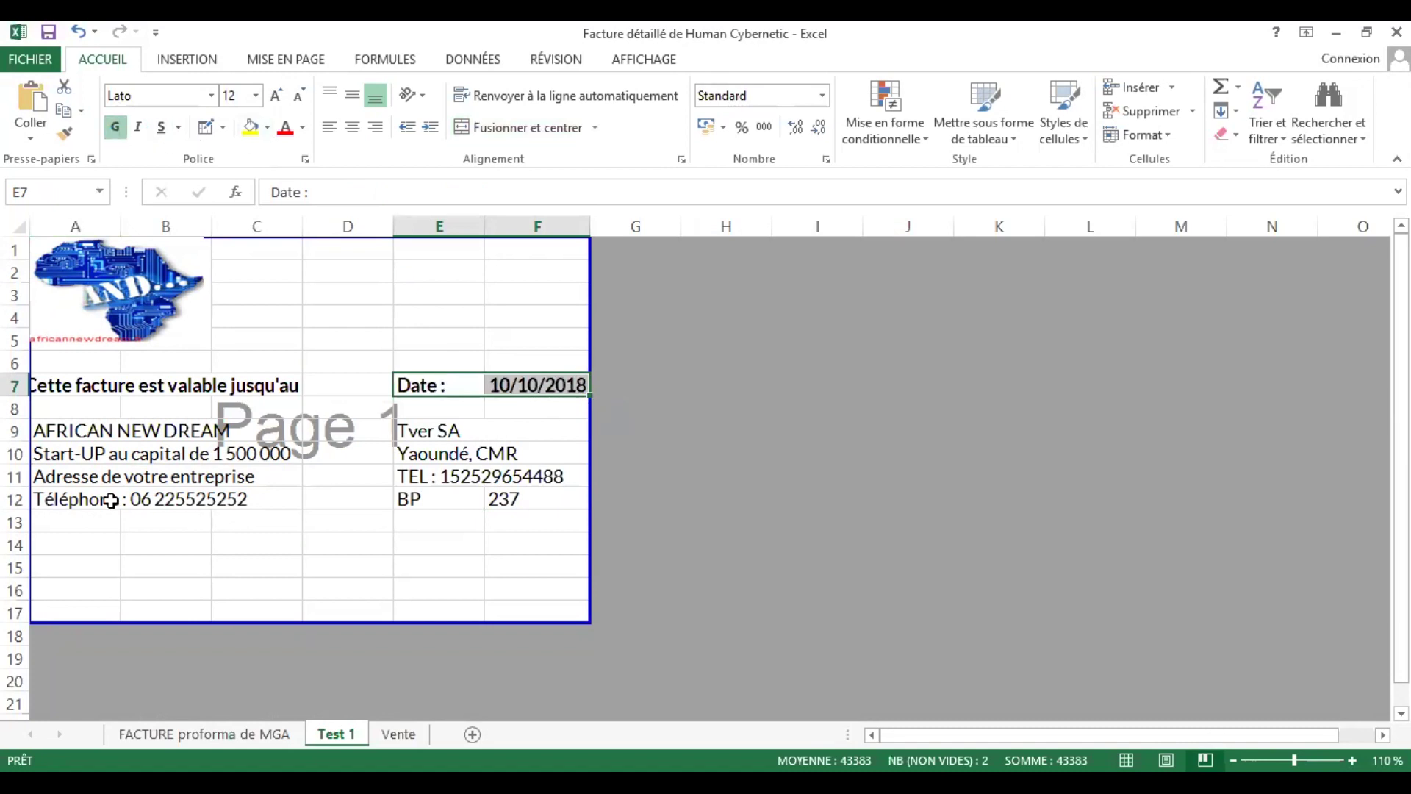
{"action": "left_click", "coordinate": [122, 446]}
{"action": "mouse_move", "coordinate": [45, 430]}
{"action": "left_mouse_down"}
{"action": "mouse_move", "coordinate": [476, 461]}
{"action": "mouse_move", "coordinate": [489, 499]}
{"action": "left_mouse_up"}
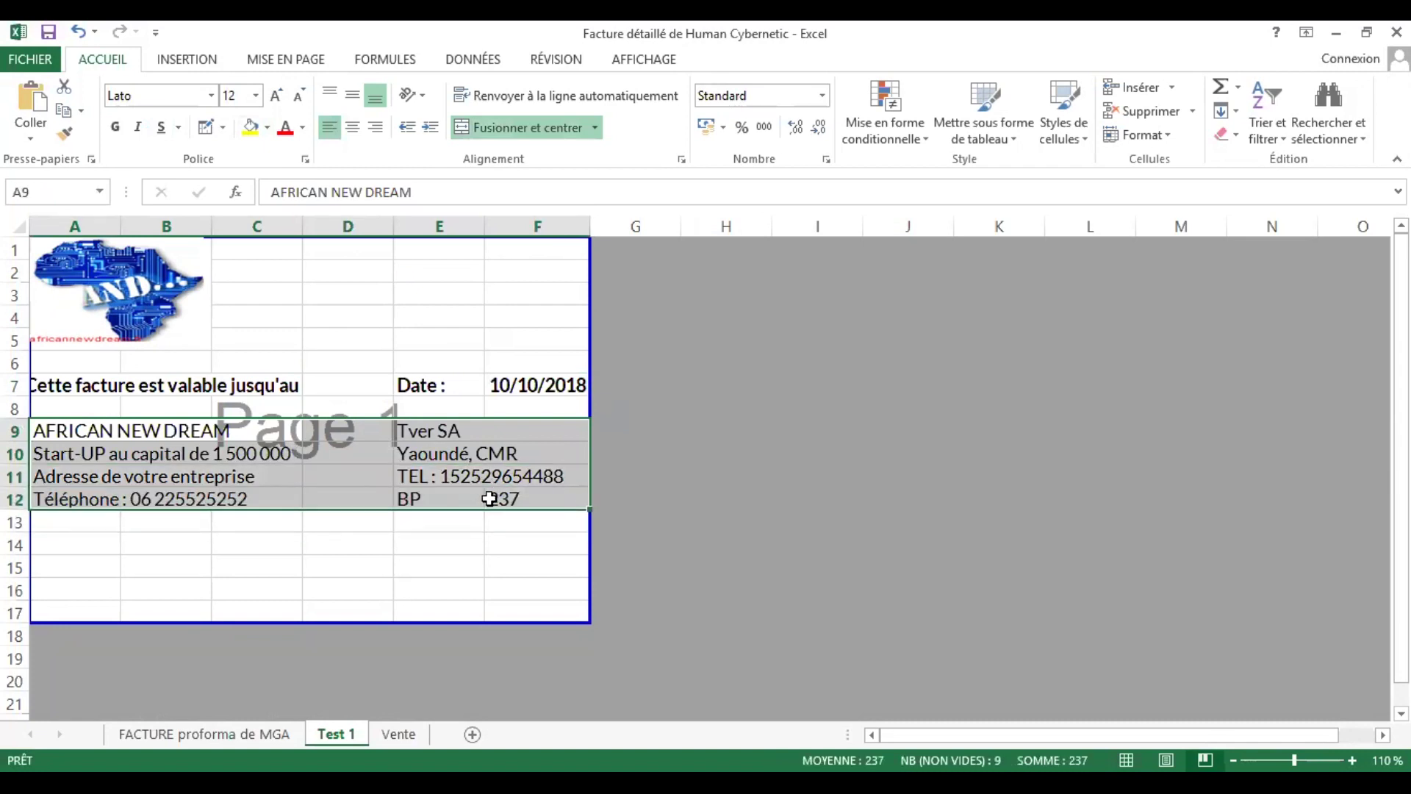
Step: Apply all cell borders to the A9:F12 details block, then undo them with Ctrl+Z
{"action": "left_click", "coordinate": [223, 127]}
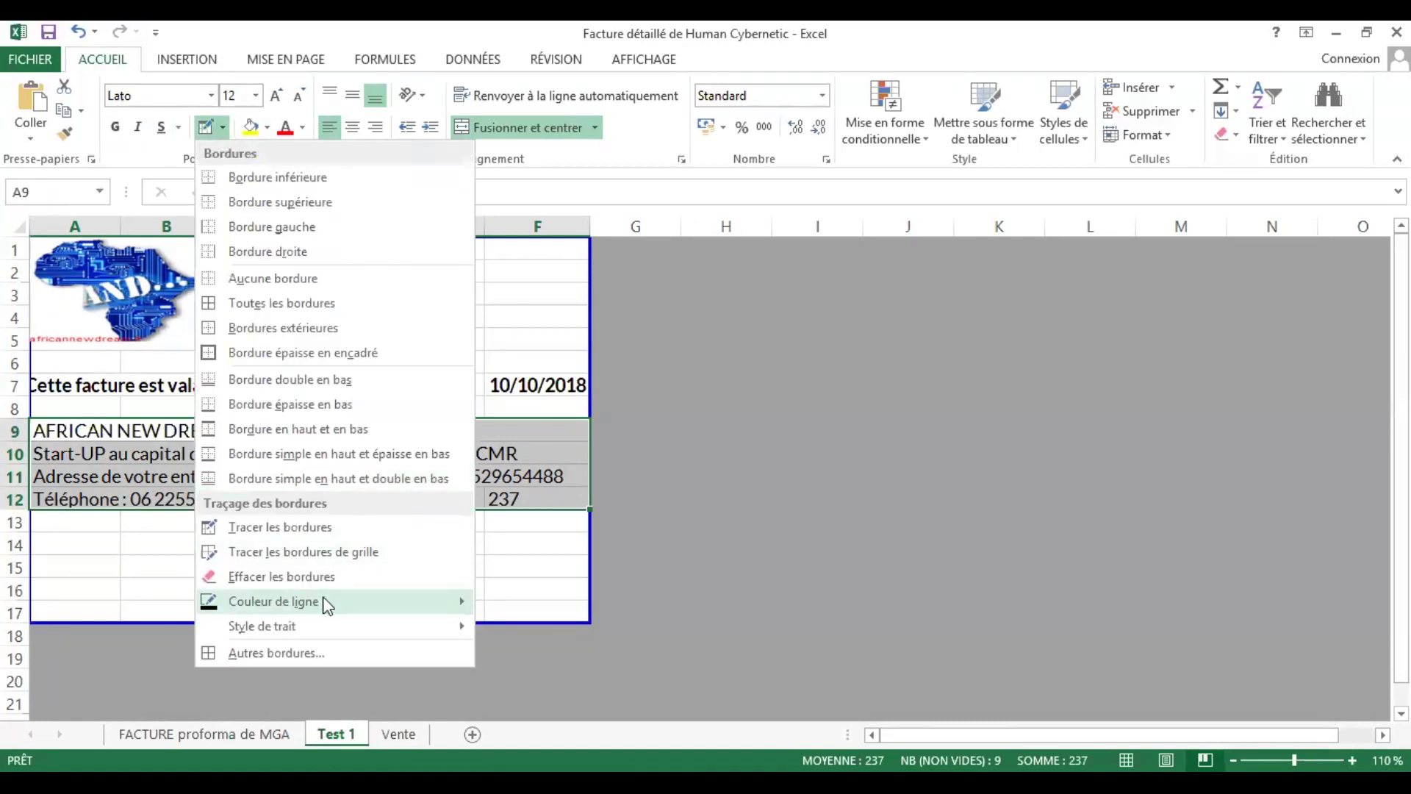
{"action": "left_click", "coordinate": [327, 314]}
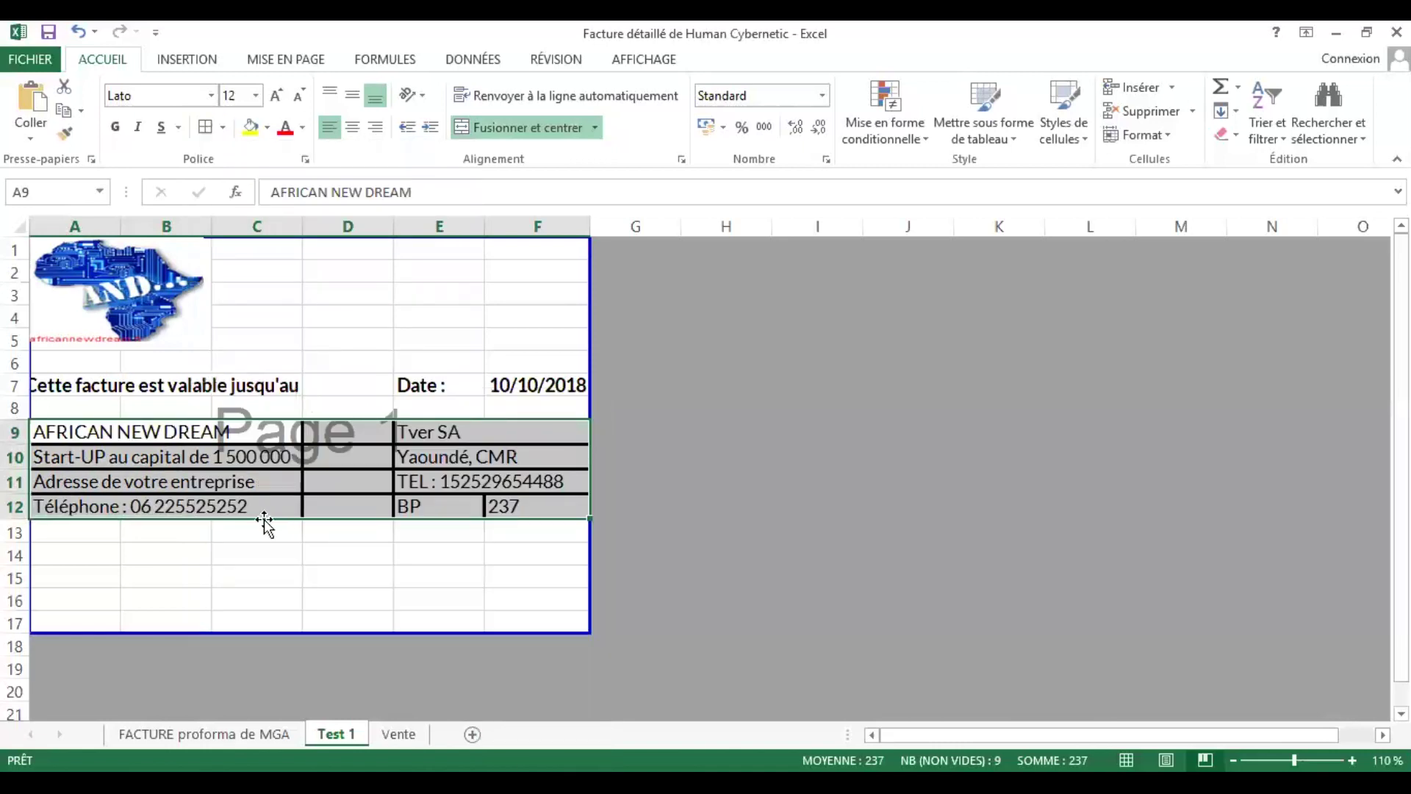
{"action": "left_click", "coordinate": [241, 487]}
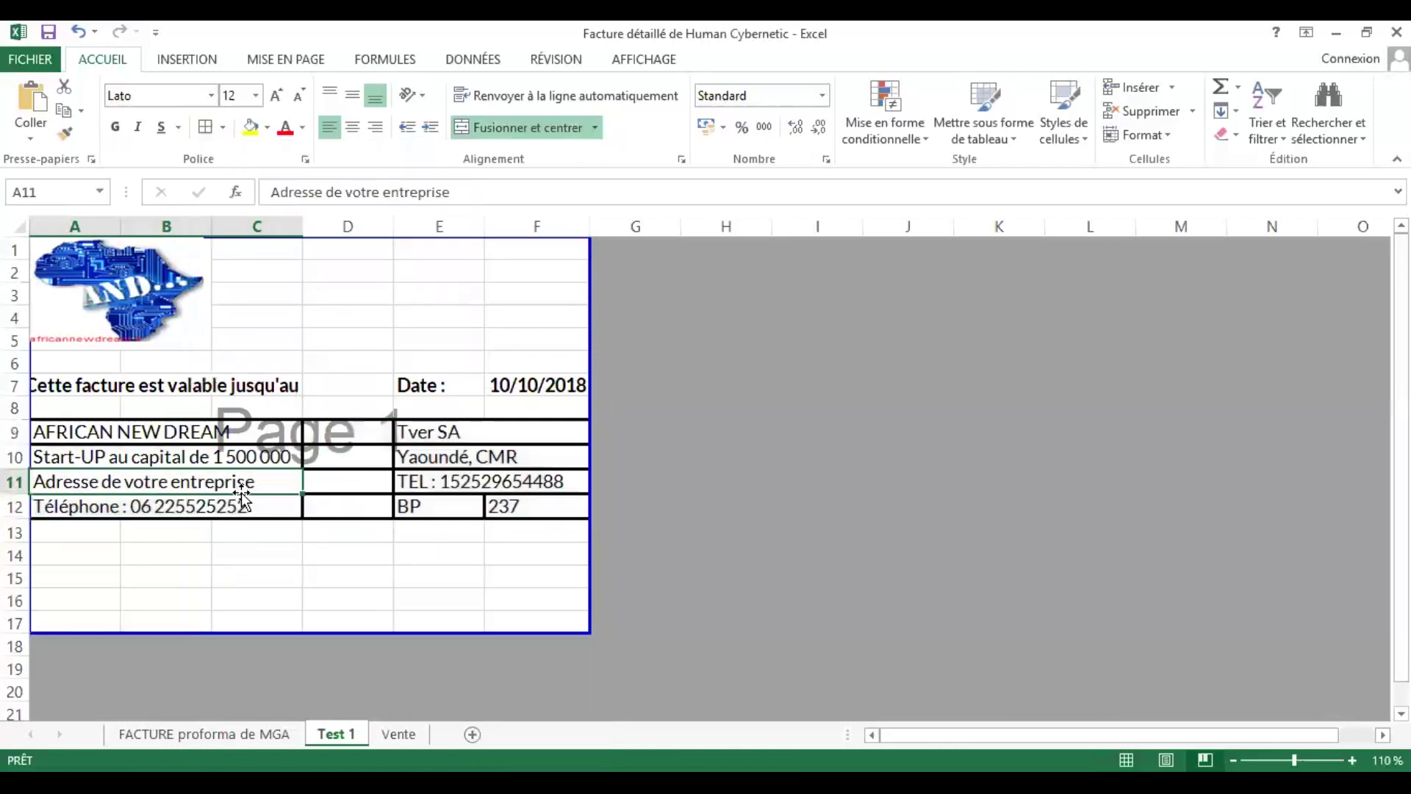
{"action": "left_click", "coordinate": [301, 562]}
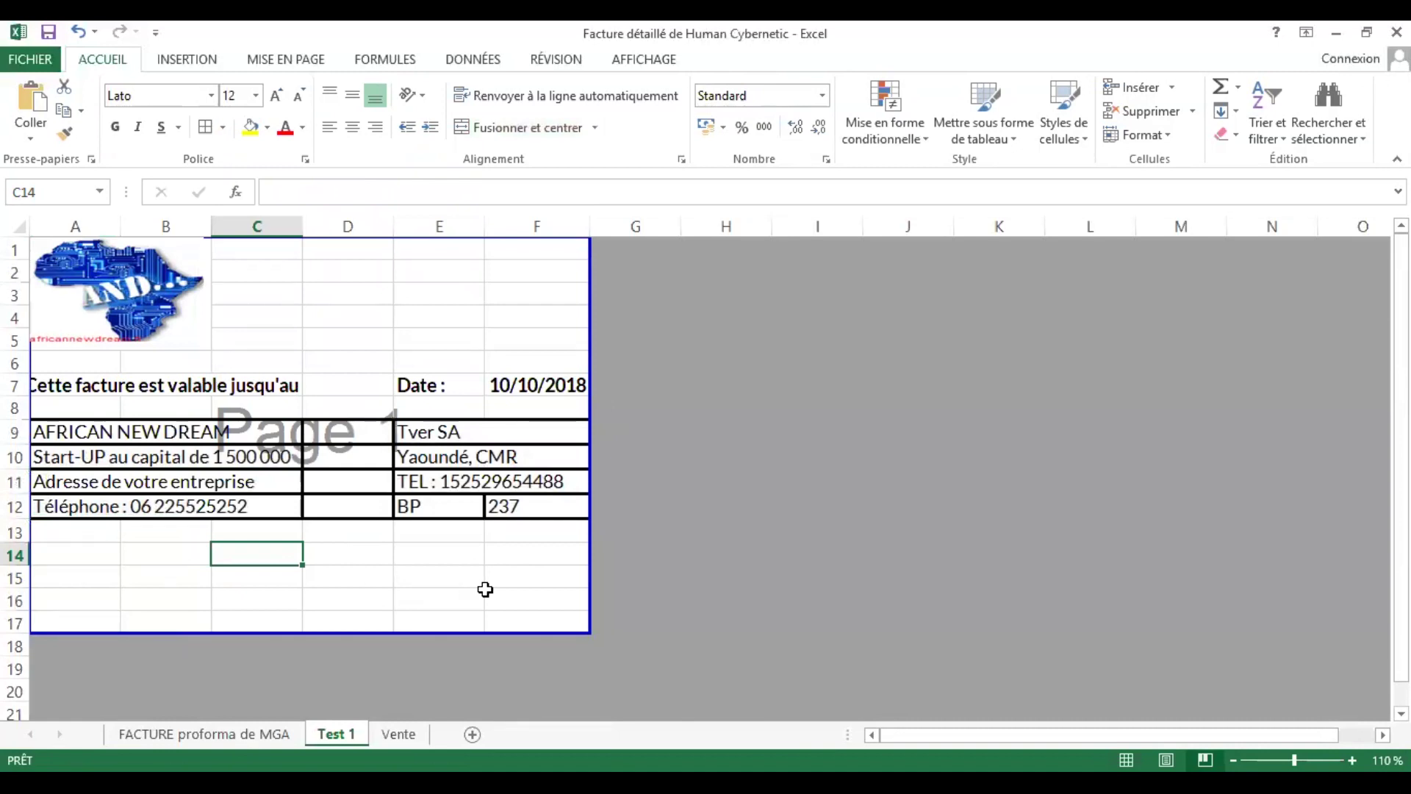
{"action": "key", "text": "ctrl+z"}
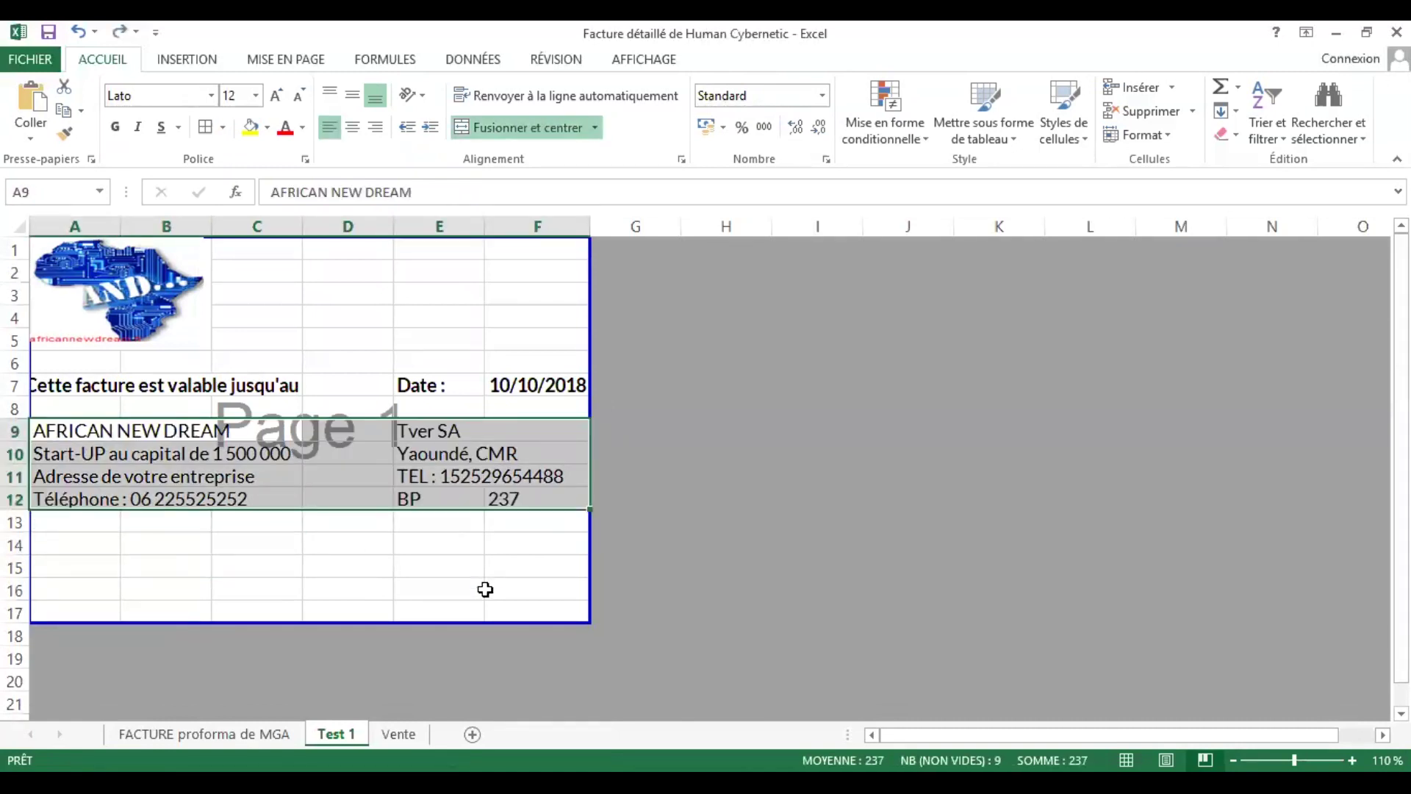
Step: Draw a thick outline border around the A9:F12 details block
{"action": "left_click", "coordinate": [222, 128]}
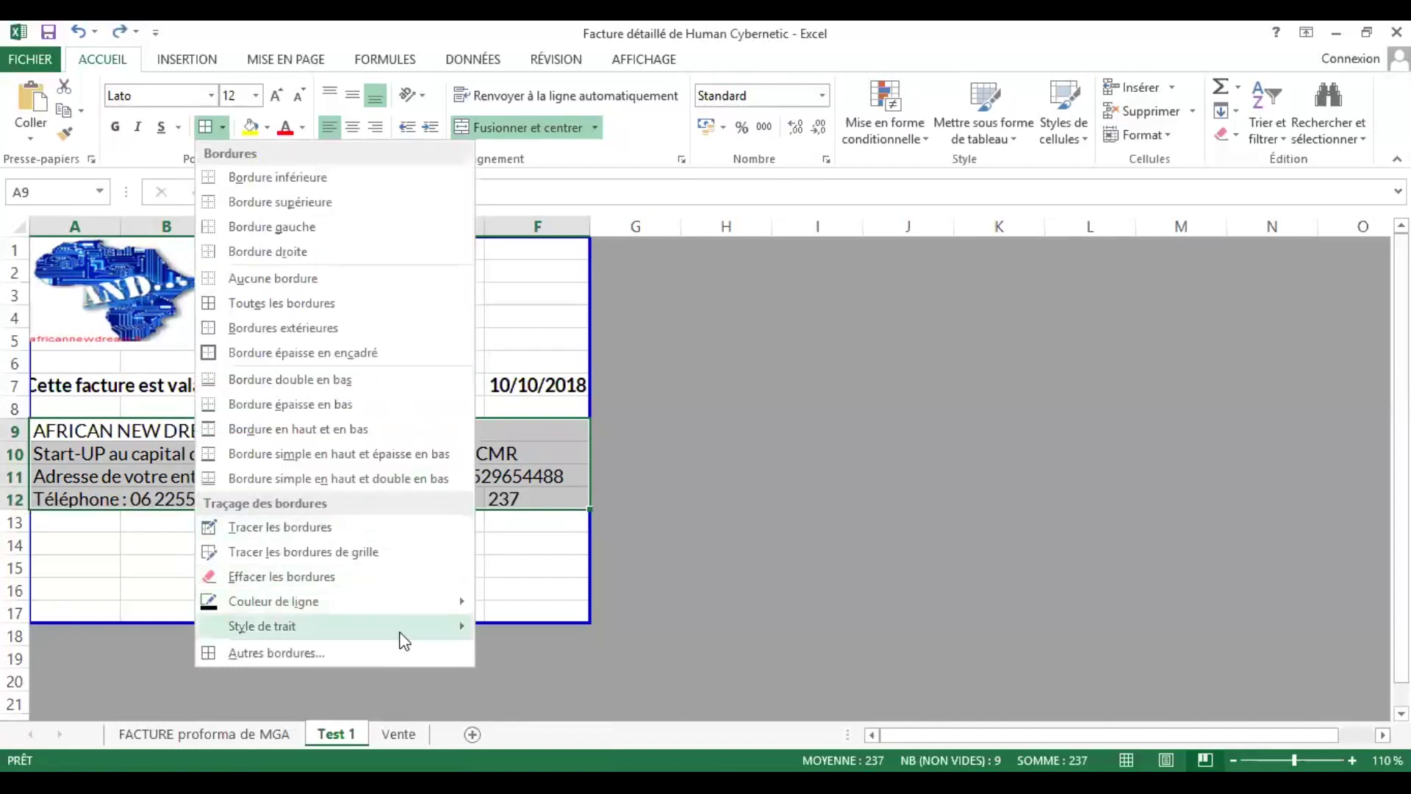
{"action": "mouse_move", "coordinate": [262, 626]}
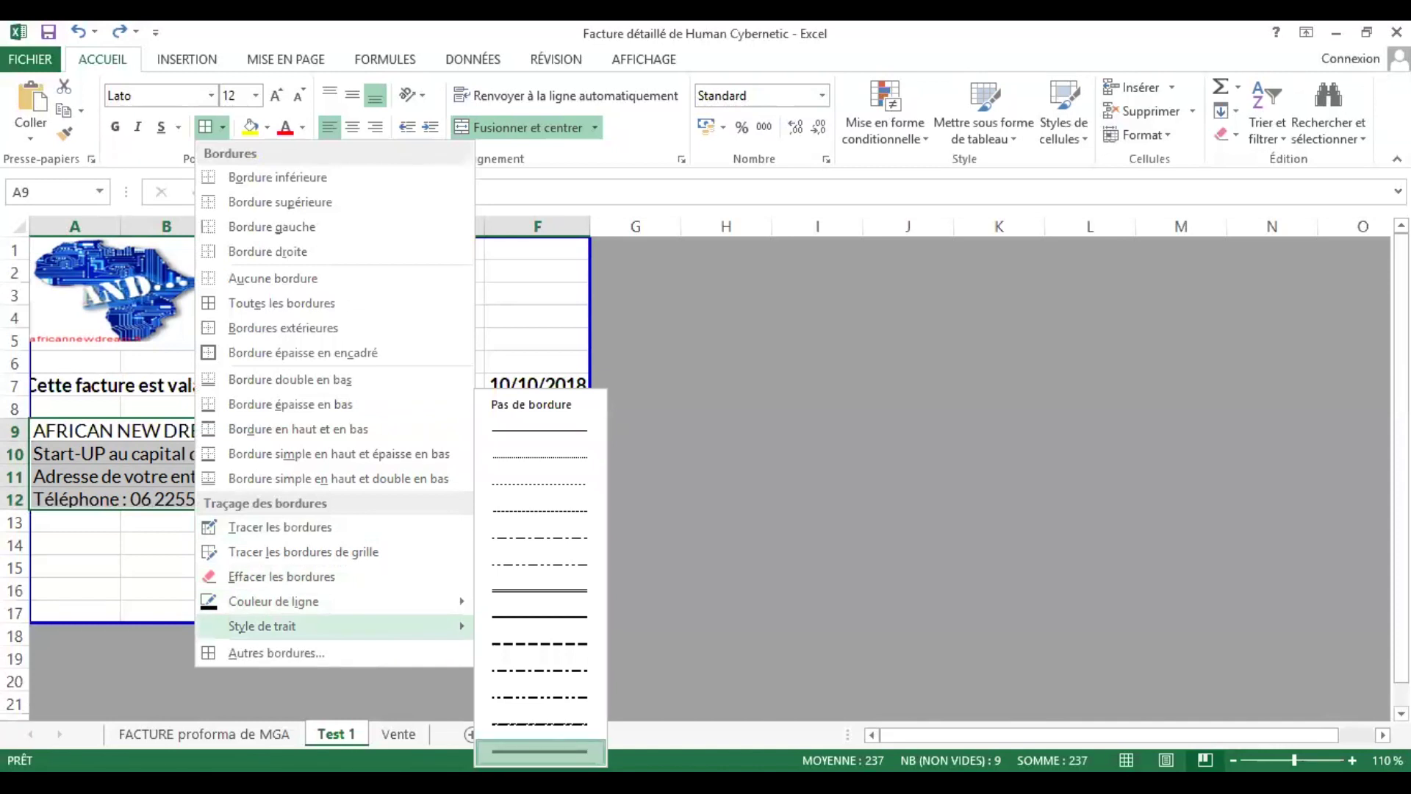
{"action": "left_click", "coordinate": [540, 751]}
{"action": "left_click_drag", "start_coordinate": [35, 407], "coordinate": [528, 486]}
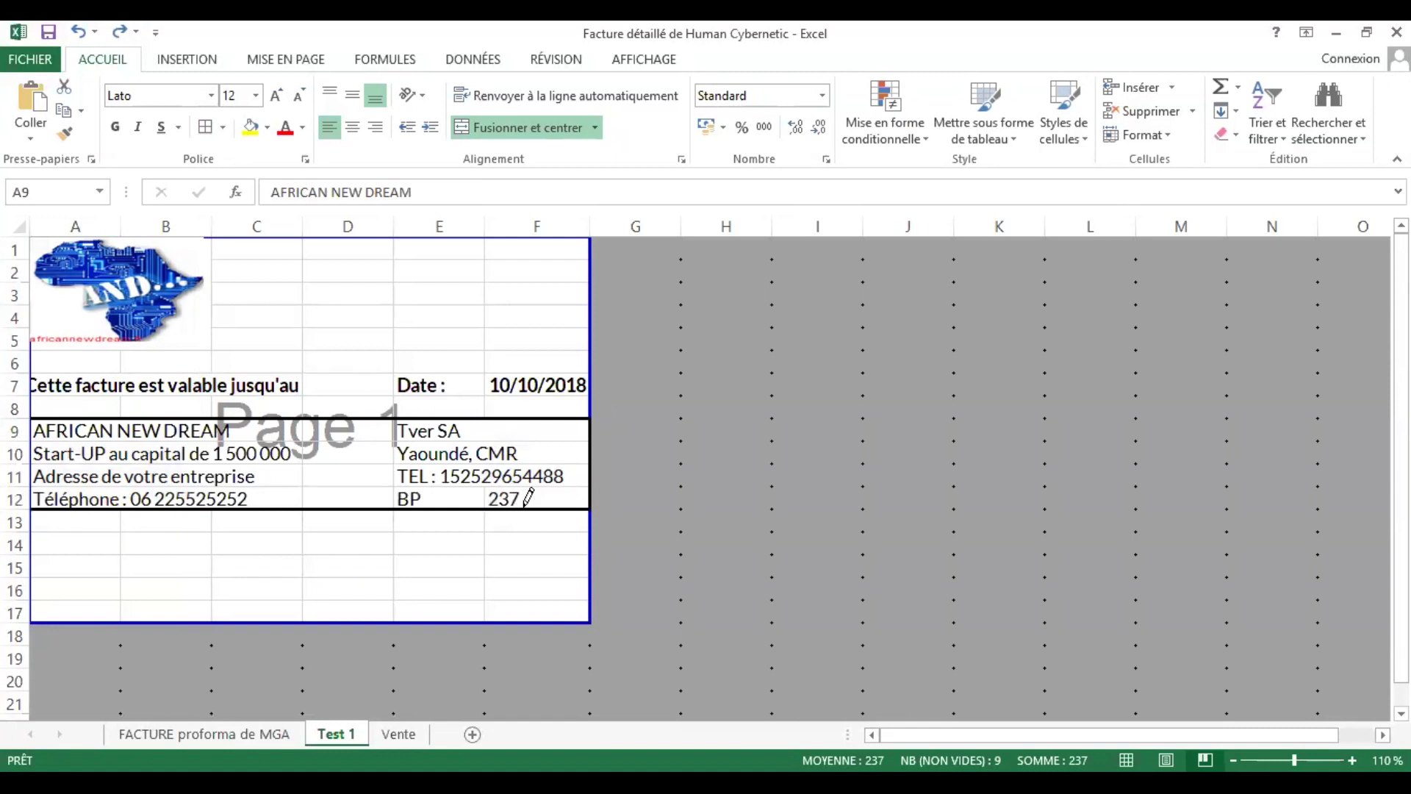
{"action": "key", "text": "Escape"}
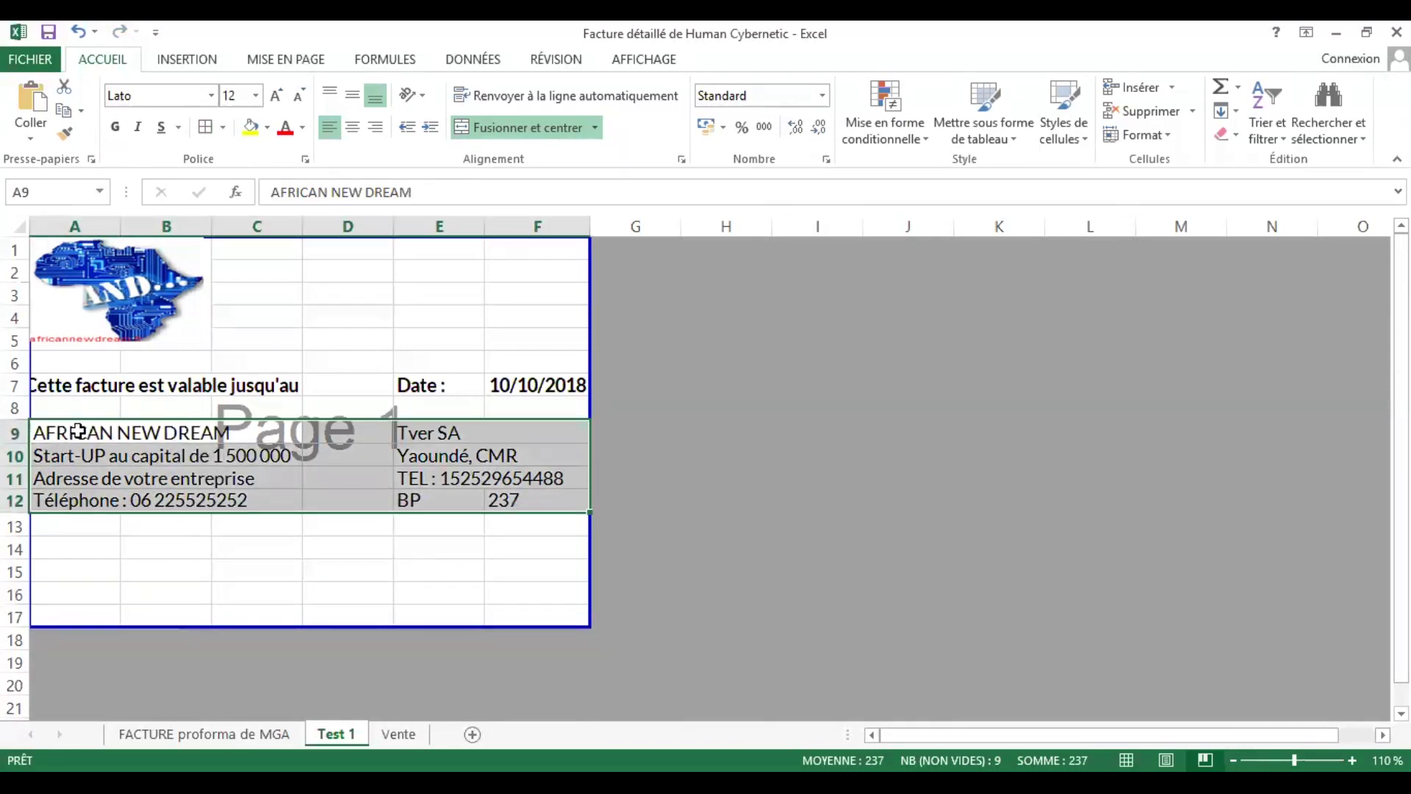
{"action": "left_click", "coordinate": [125, 500]}
{"action": "left_click", "coordinate": [286, 569]}
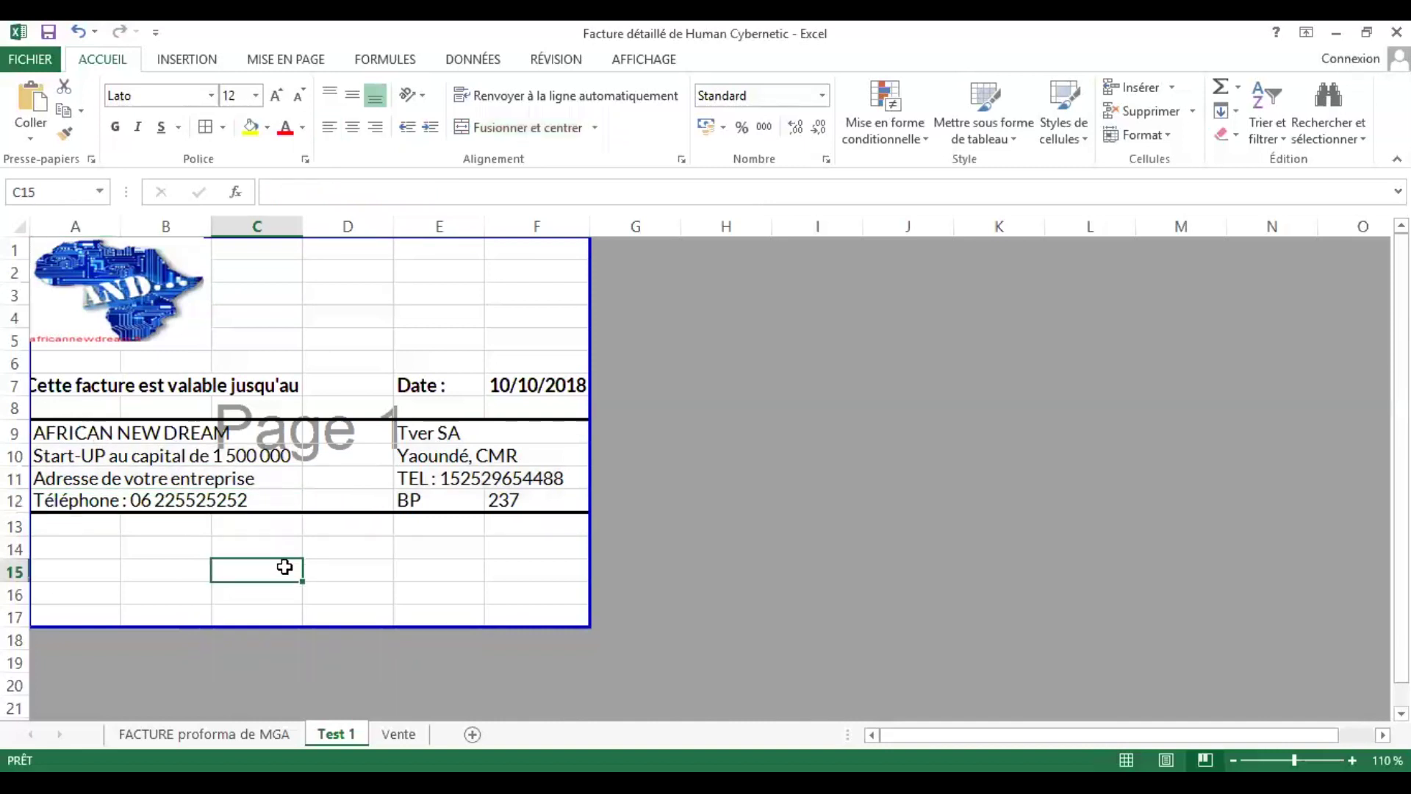
Step: Draw a thick vertical divider between columns C and D in rows 9–12
{"action": "left_click", "coordinate": [223, 127]}
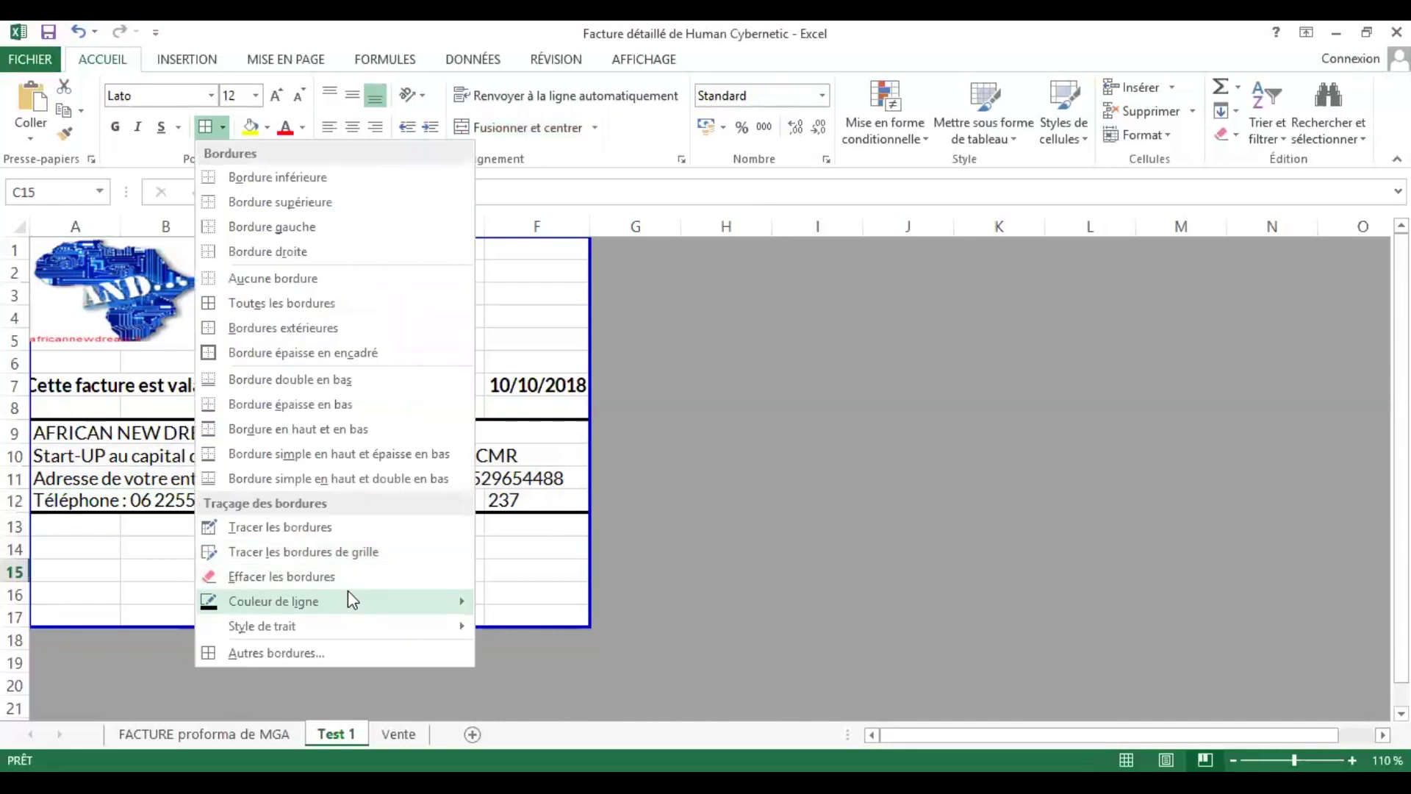
{"action": "mouse_move", "coordinate": [261, 626]}
{"action": "left_click", "coordinate": [540, 751]}
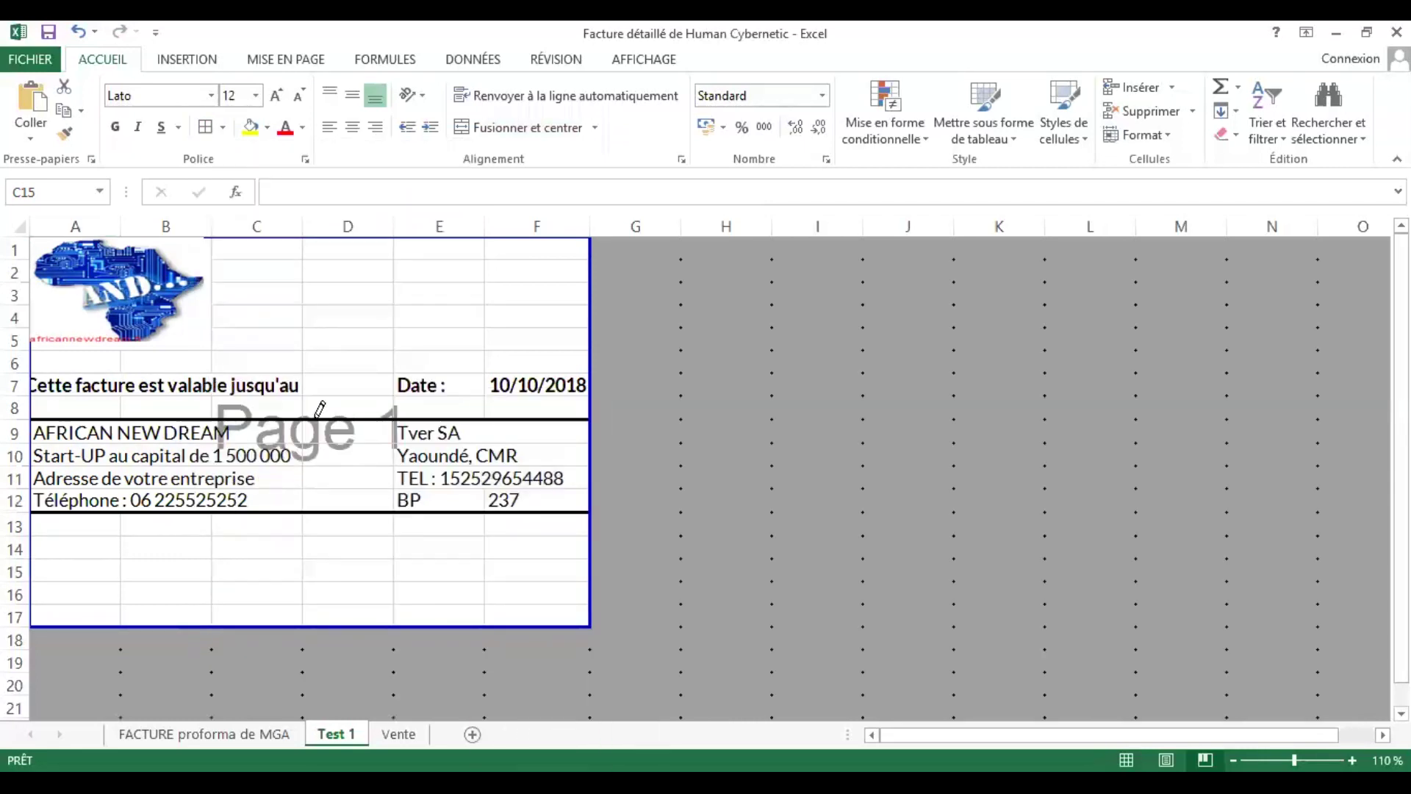
{"action": "left_click_drag", "start_coordinate": [307, 409], "coordinate": [307, 483]}
{"action": "key", "text": "Escape"}
{"action": "left_click", "coordinate": [340, 570]}
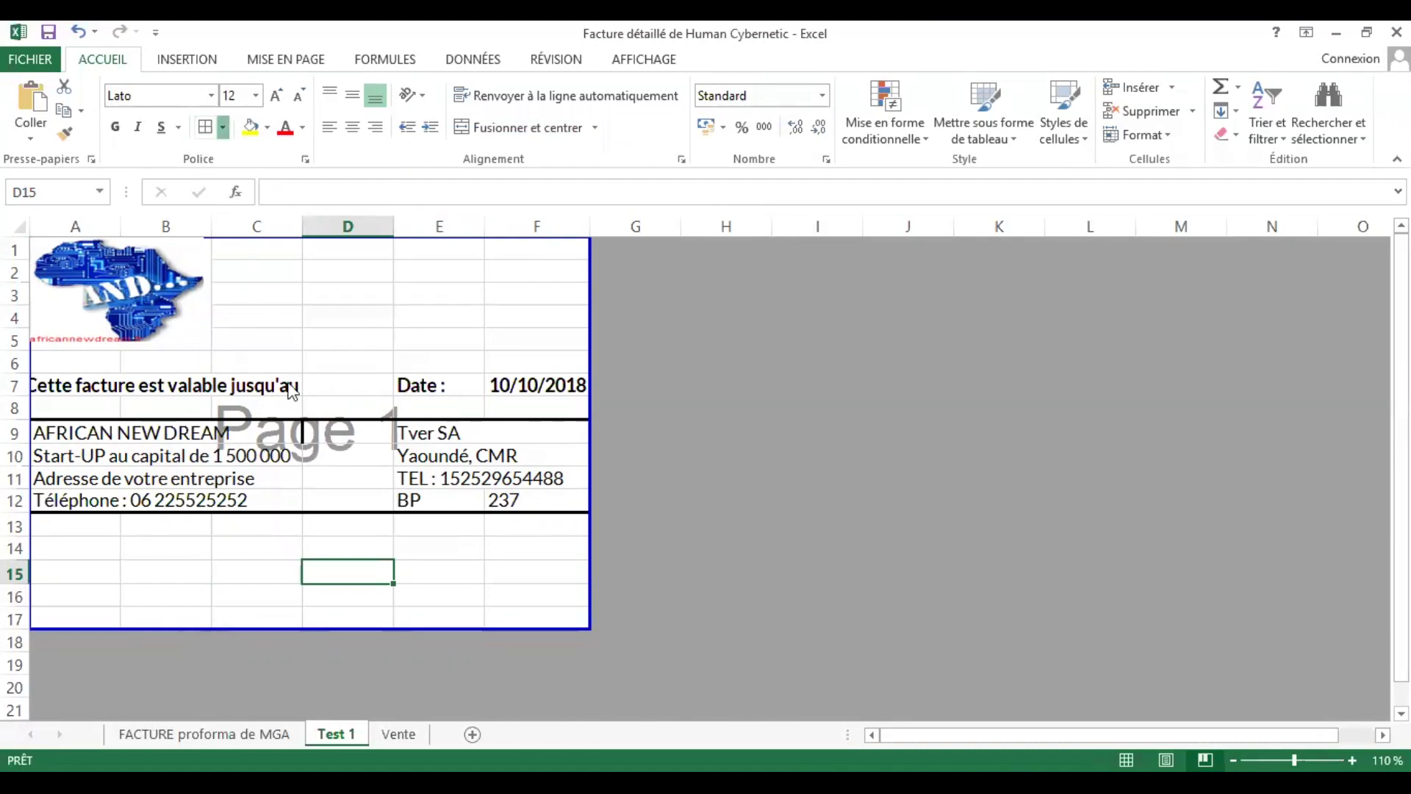
Step: Draw vertical dividers along the C/D and D/E column lines of the details block
{"action": "left_click", "coordinate": [223, 129]}
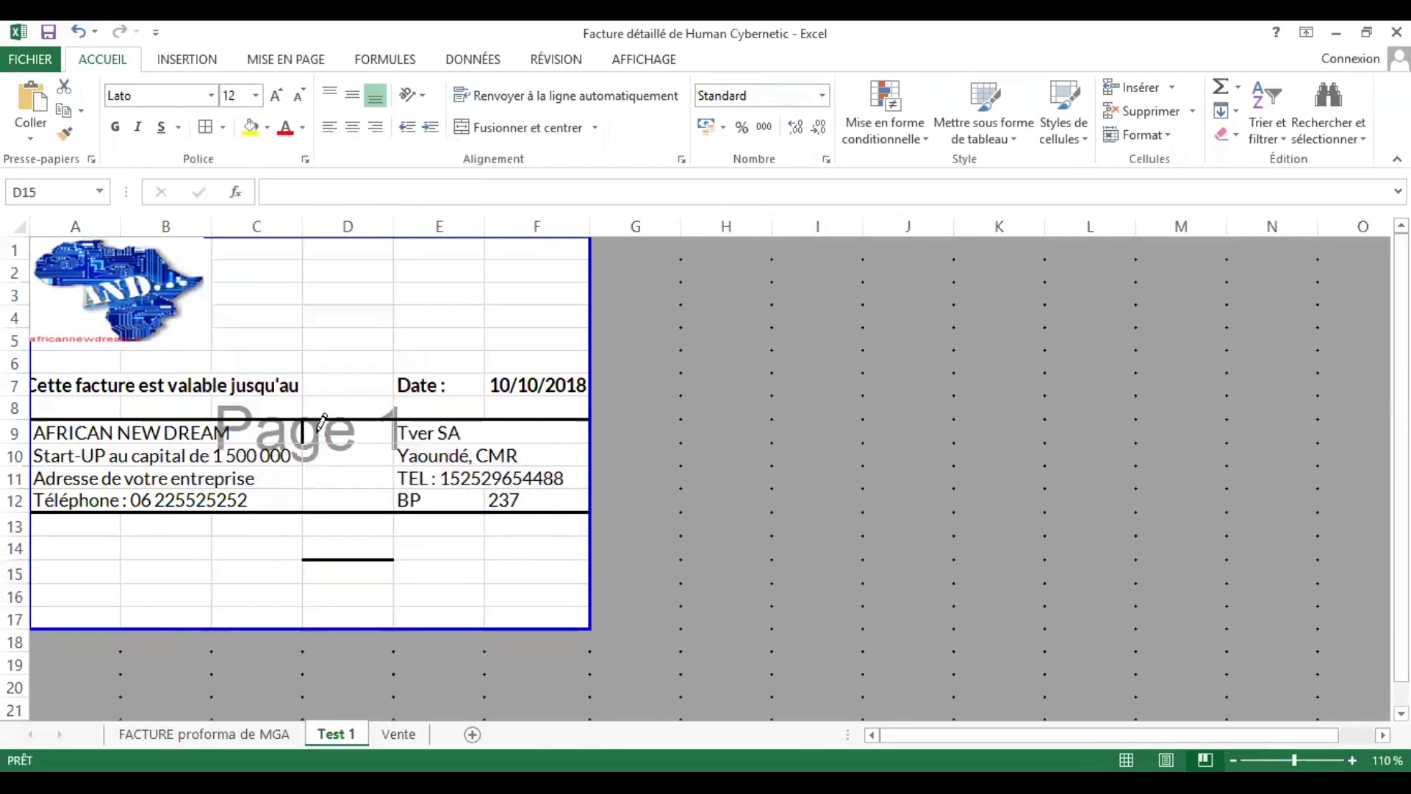
{"action": "left_click_drag", "start_coordinate": [302, 420], "coordinate": [302, 510]}
{"action": "left_click_drag", "start_coordinate": [395, 409], "coordinate": [397, 488]}
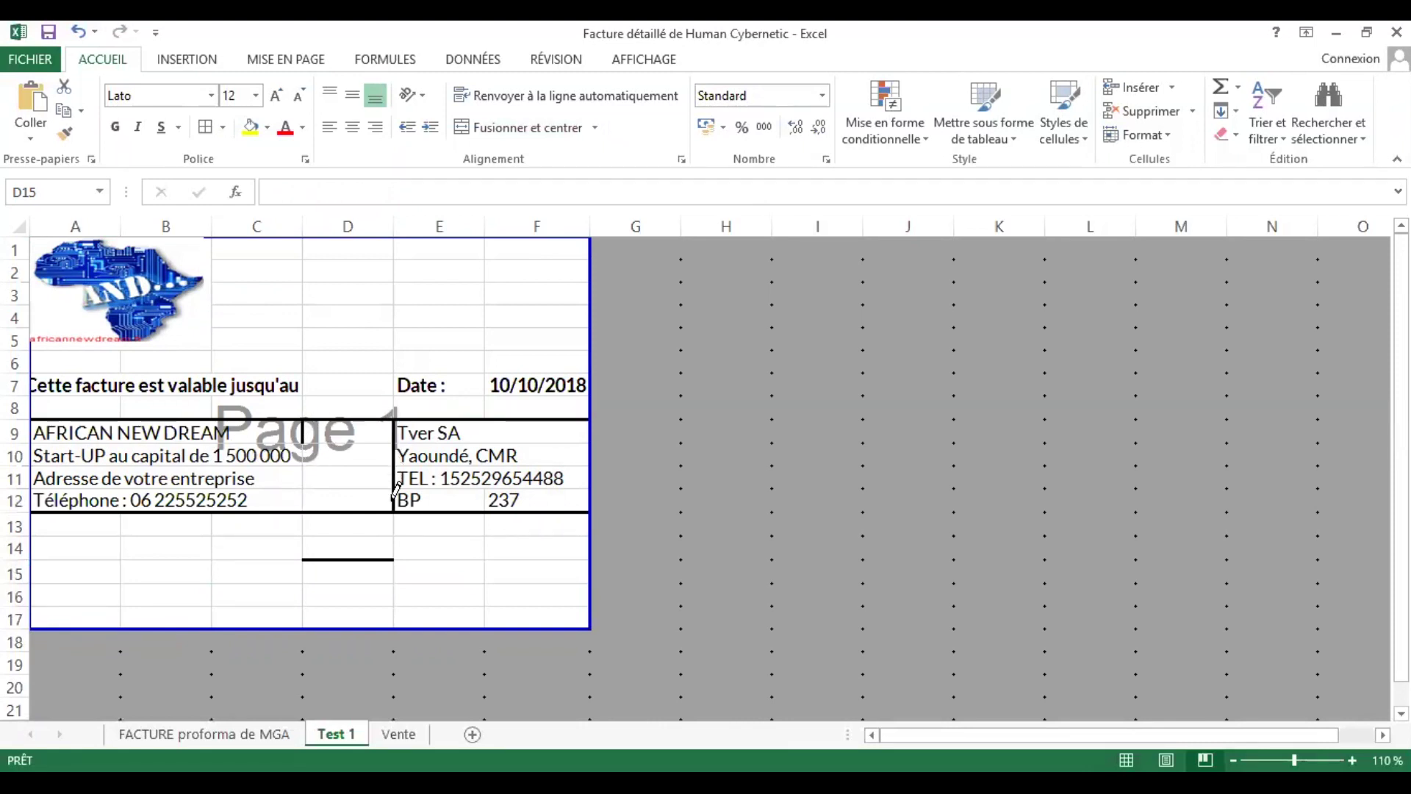
{"action": "key", "text": "Escape"}
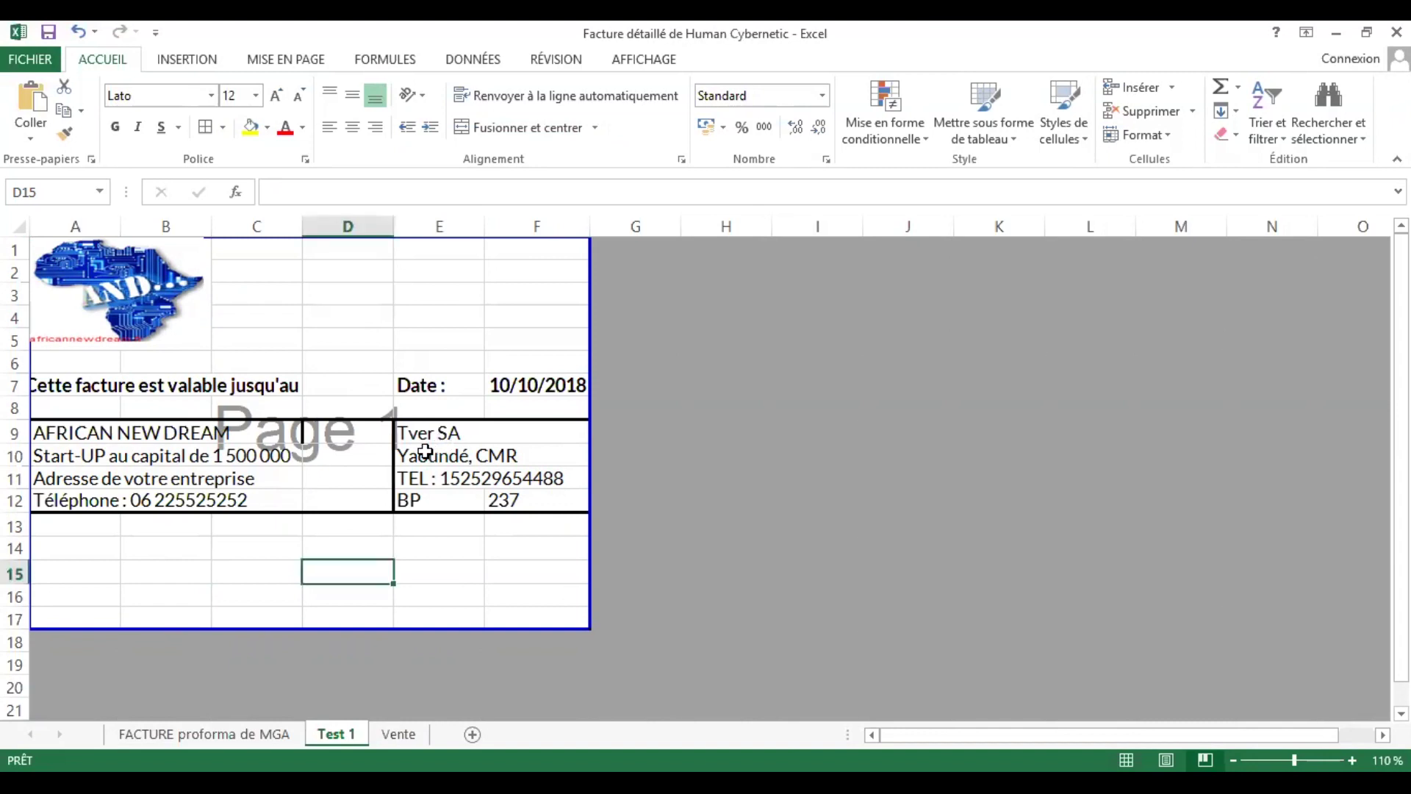
{"action": "left_click", "coordinate": [296, 430]}
Step: Merge the empty cells D9 to D12 into one separating cell
{"action": "left_click_drag", "start_coordinate": [319, 432], "coordinate": [334, 500]}
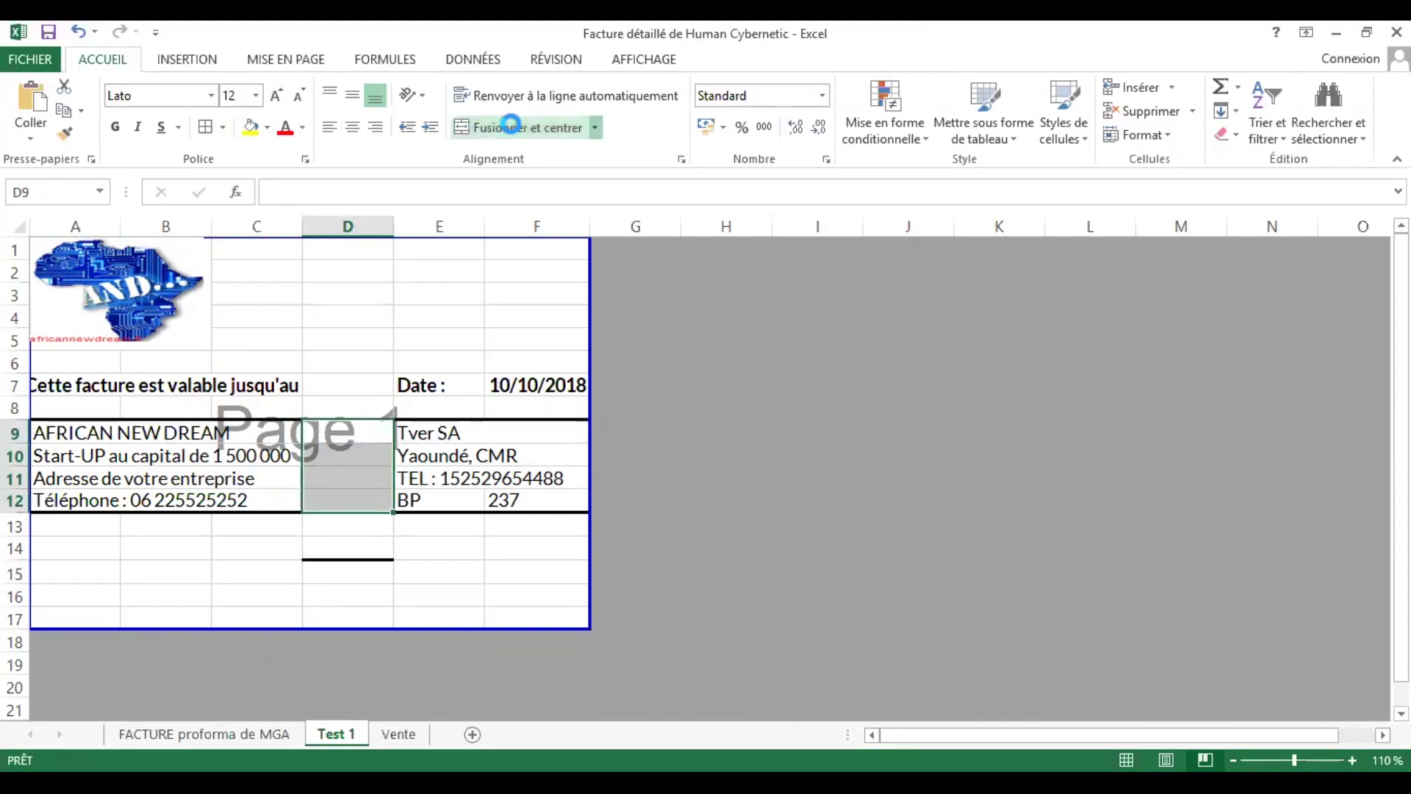
{"action": "left_click", "coordinate": [507, 128]}
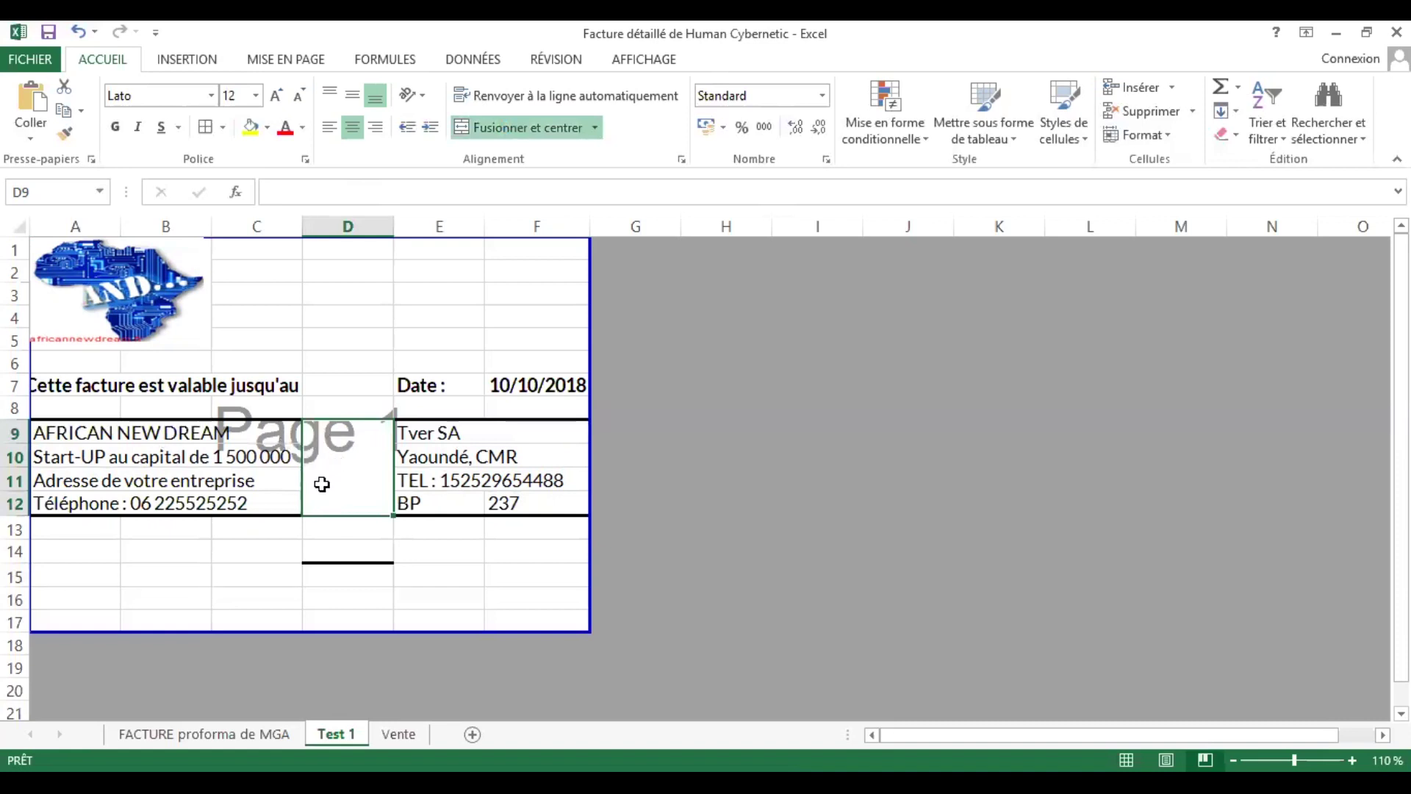
{"action": "left_click", "coordinate": [474, 598]}
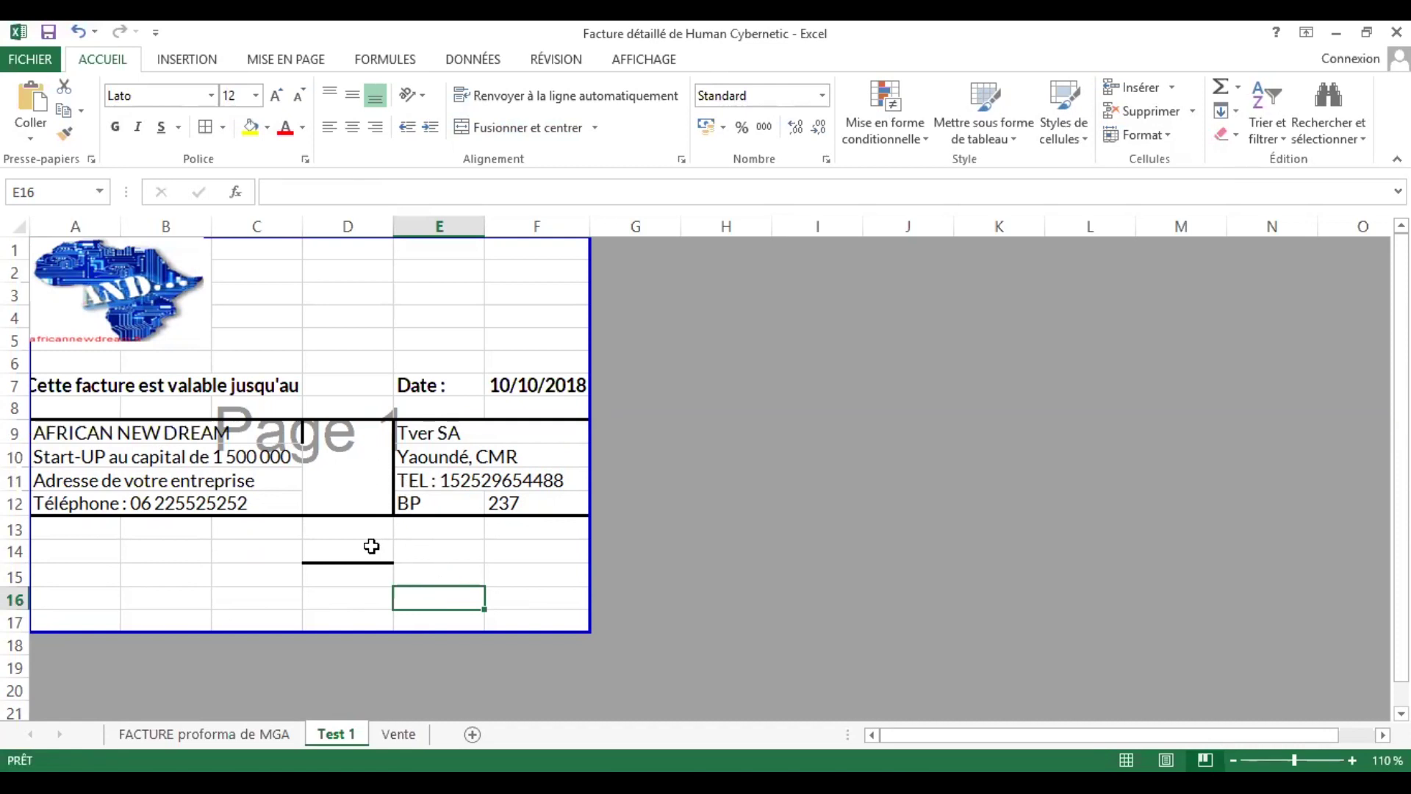
{"action": "left_click", "coordinate": [357, 564]}
{"action": "key", "text": "ctrl+z"}
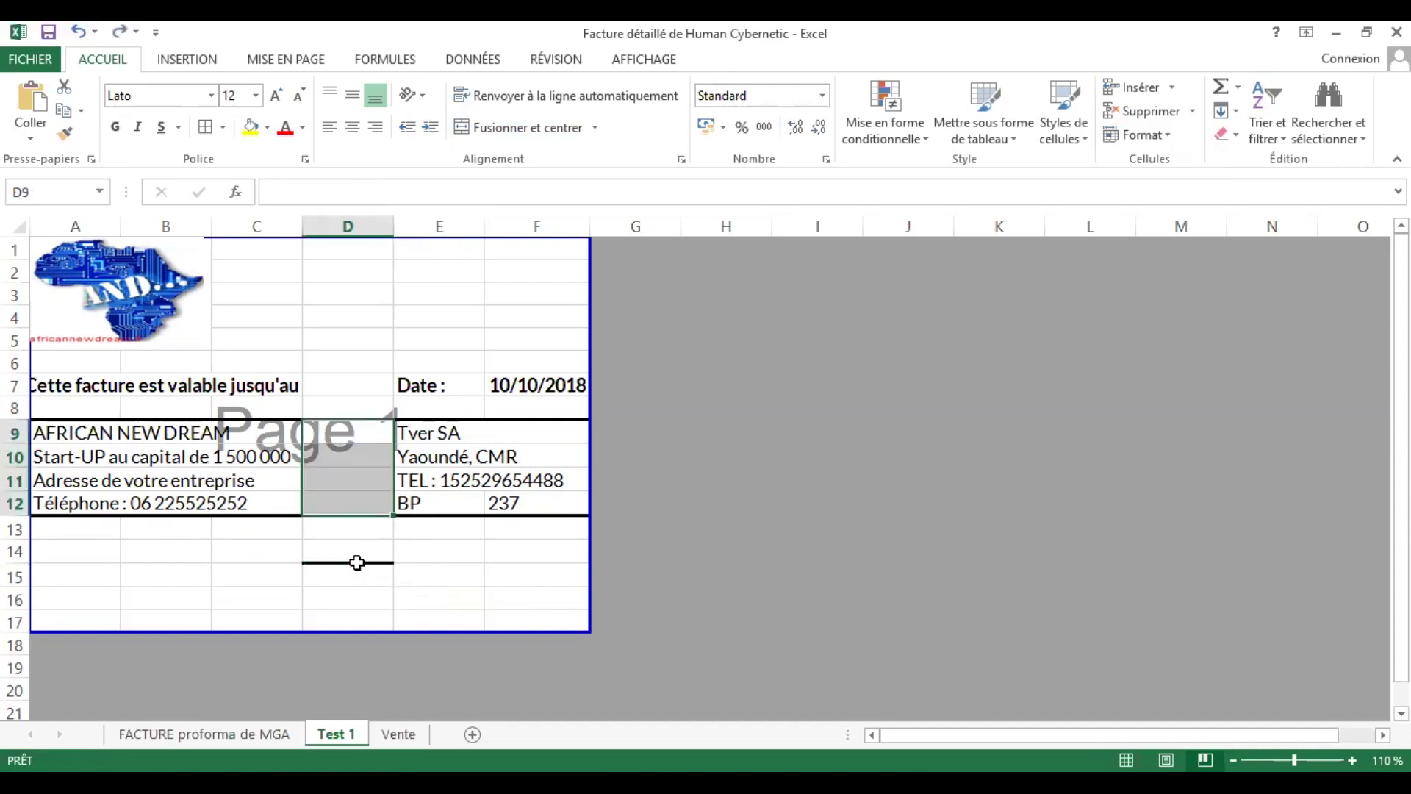
{"action": "left_click", "coordinate": [456, 577]}
{"action": "left_click_drag", "start_coordinate": [342, 438], "coordinate": [376, 515]}
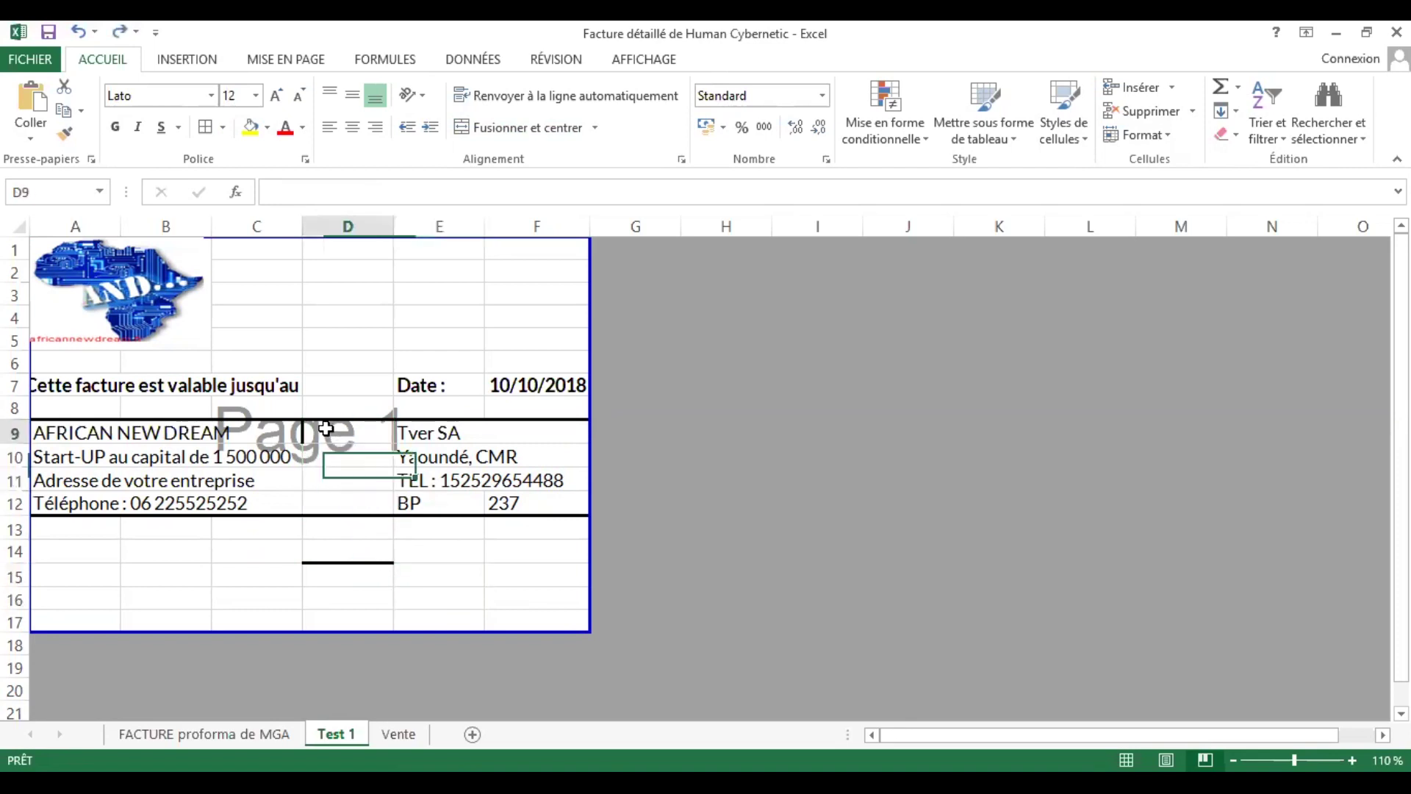
{"action": "left_click", "coordinate": [526, 128]}
{"action": "left_click", "coordinate": [456, 574]}
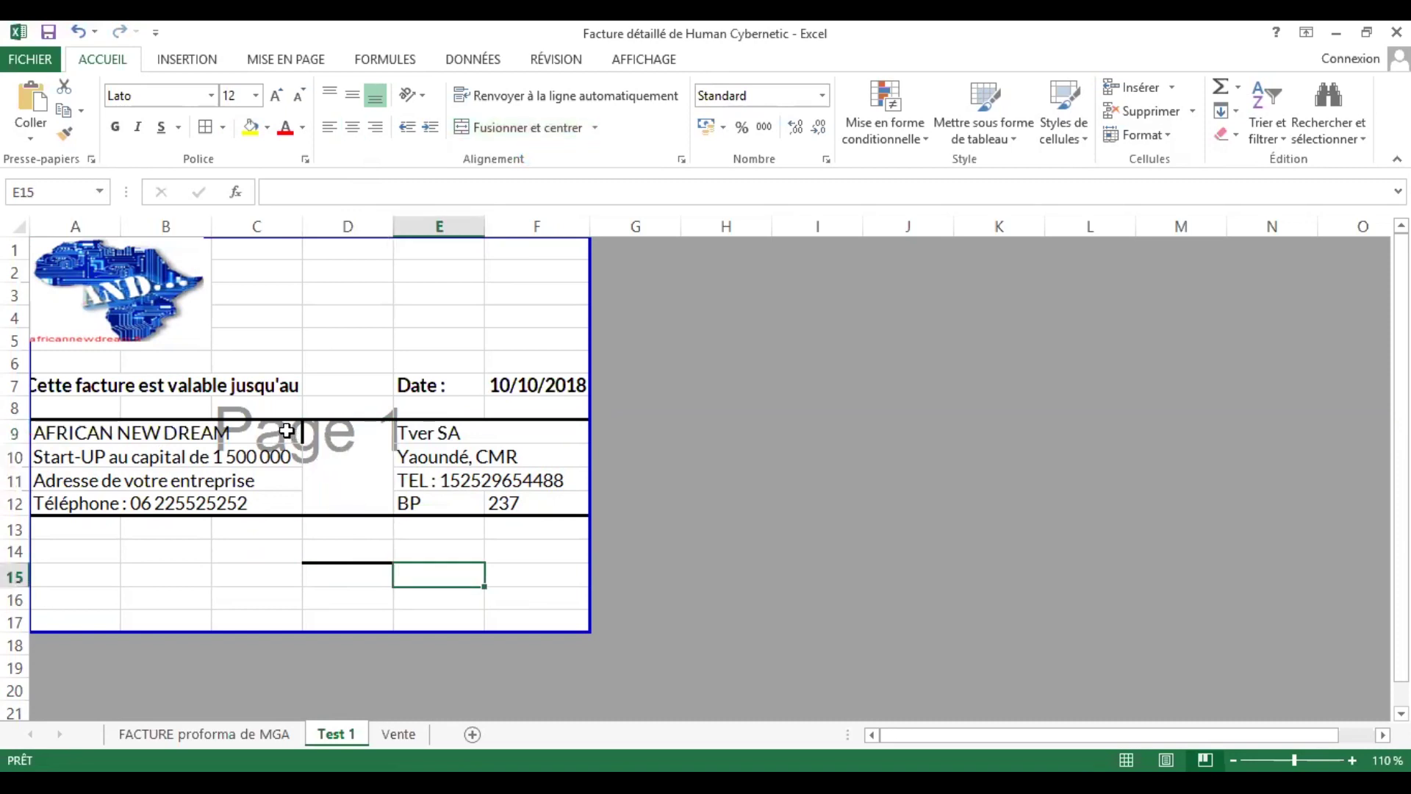
{"action": "left_click", "coordinate": [308, 434]}
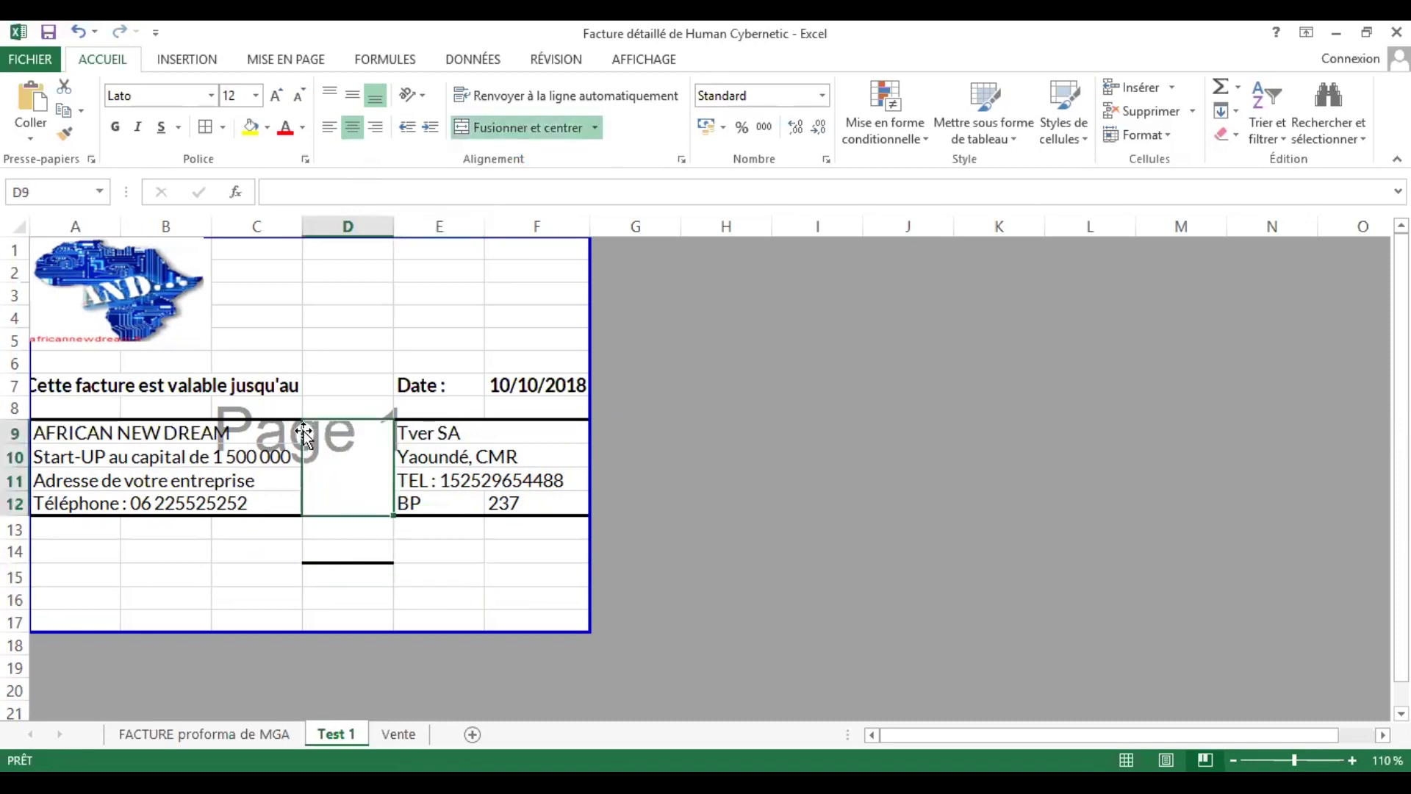
{"action": "left_click", "coordinate": [441, 568]}
Step: Clear the contents of cells D14 and D15 below the details block
{"action": "left_click", "coordinate": [356, 570]}
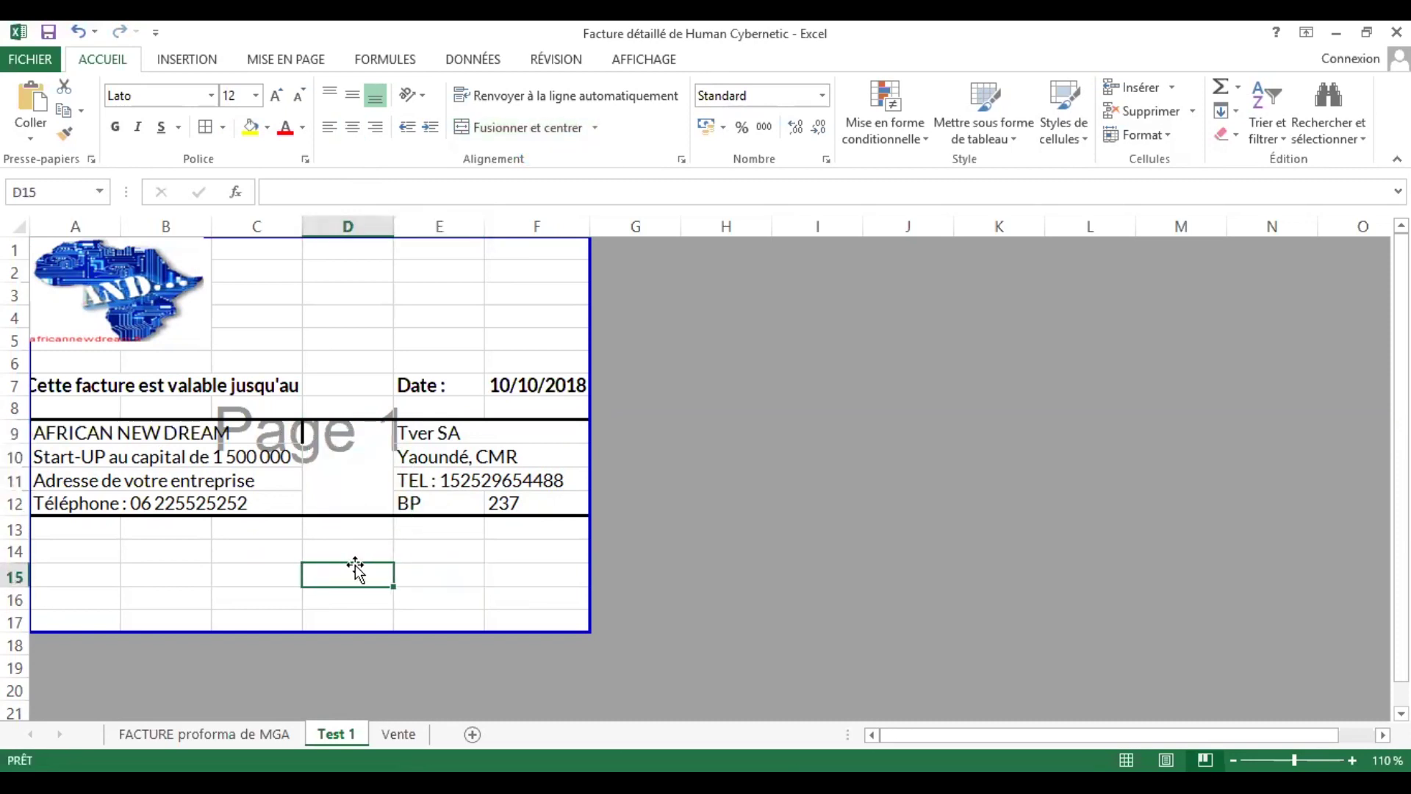
{"action": "left_click", "coordinate": [359, 554]}
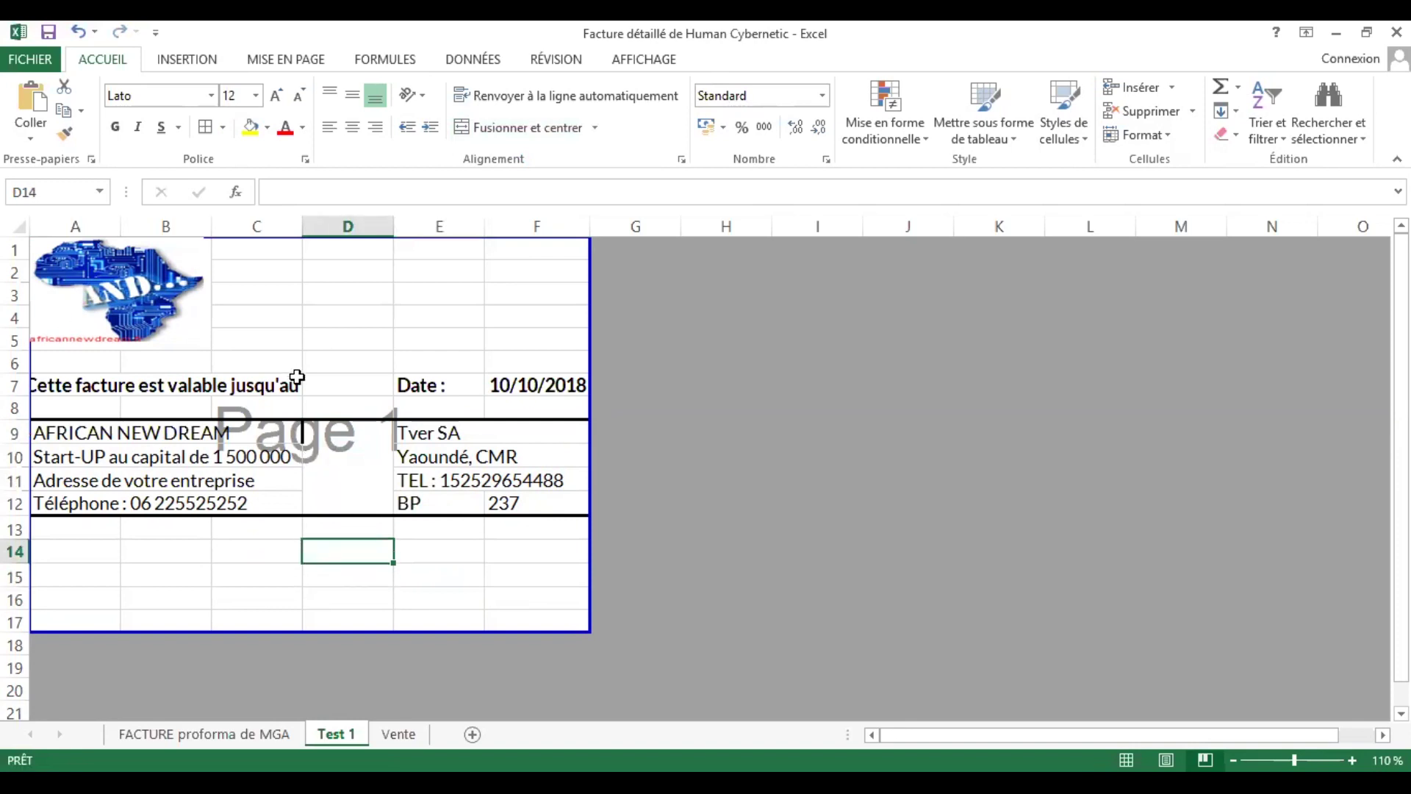
{"action": "left_click", "coordinate": [474, 595]}
{"action": "left_click_drag", "start_coordinate": [367, 557], "coordinate": [368, 565]}
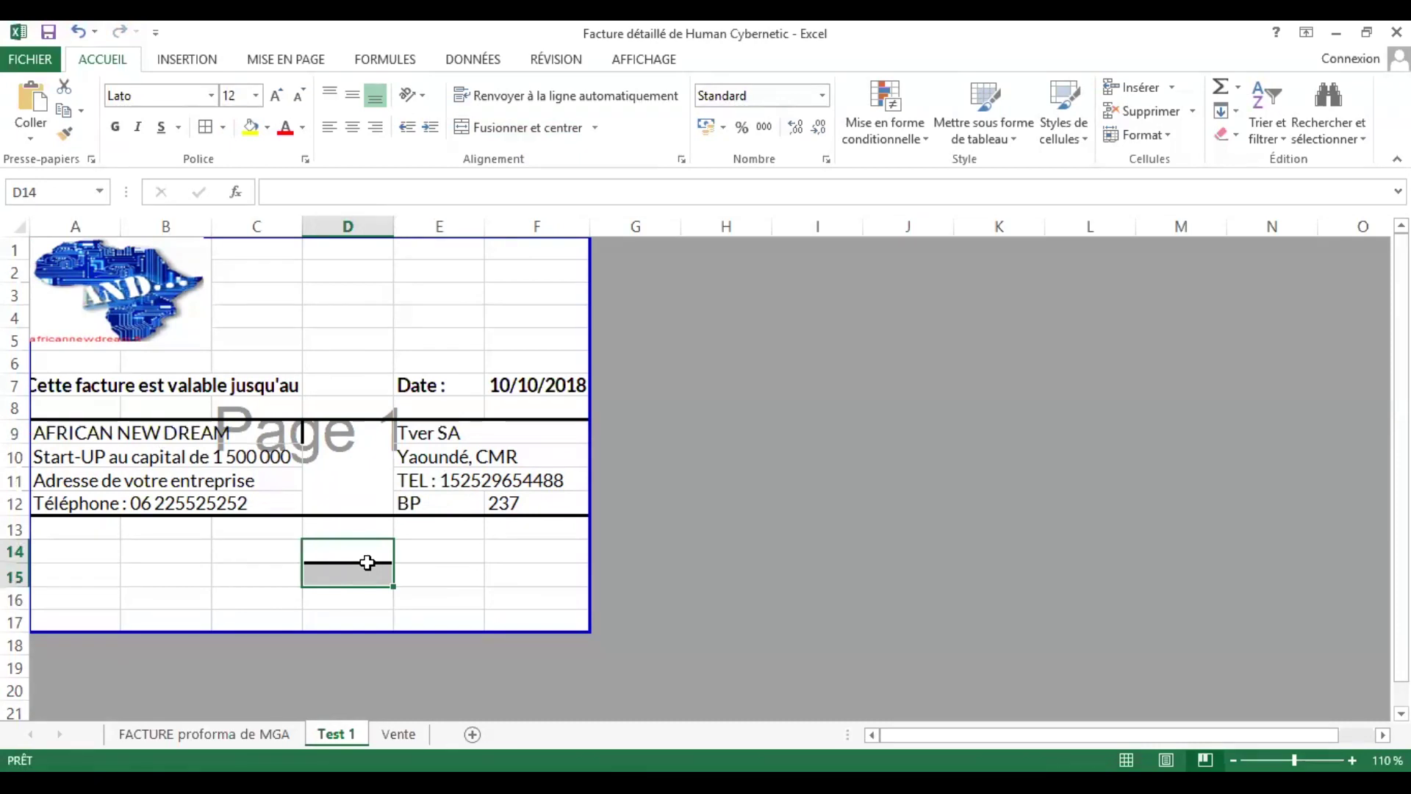
{"action": "key", "text": "BackSpace"}
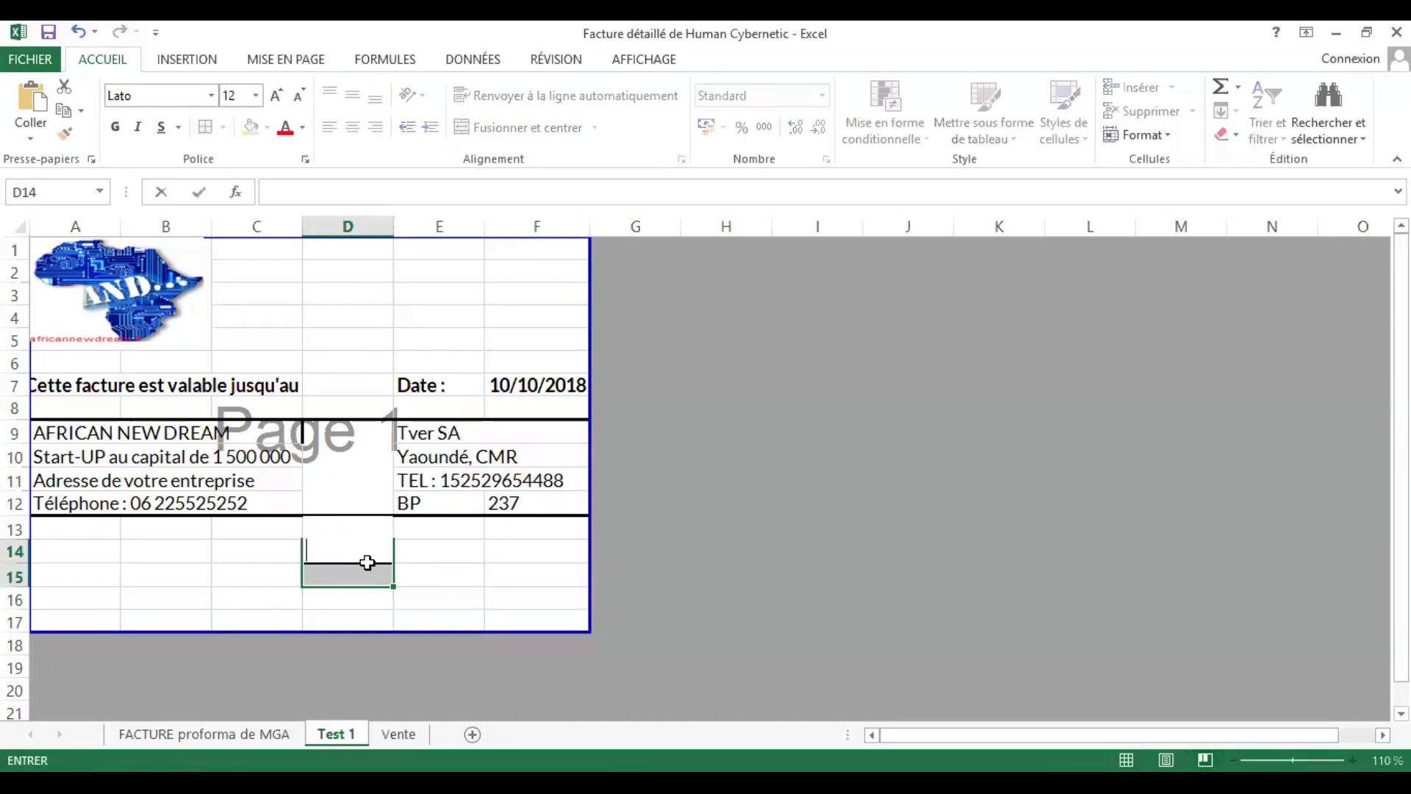
{"action": "left_click", "coordinate": [154, 554]}
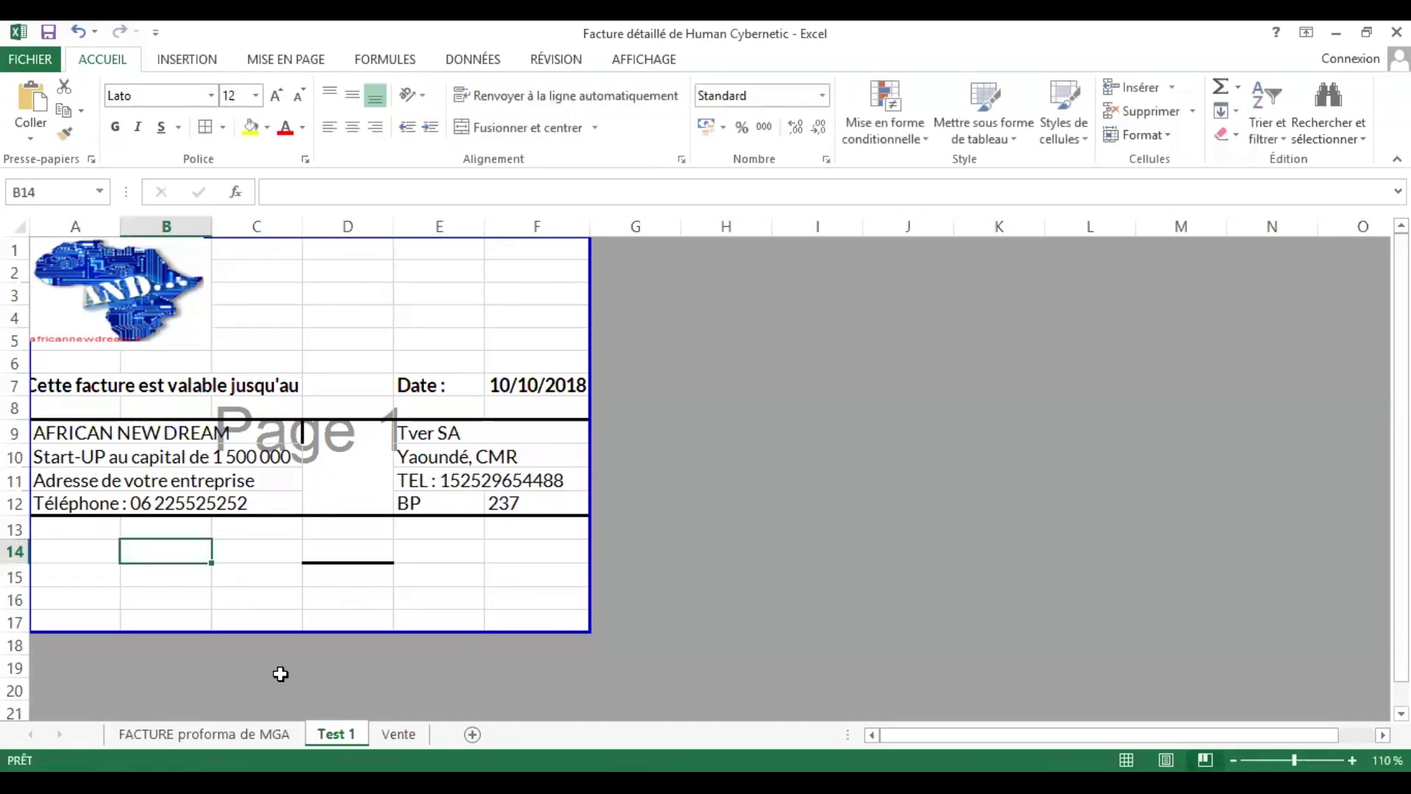
{"action": "left_click", "coordinate": [239, 732]}
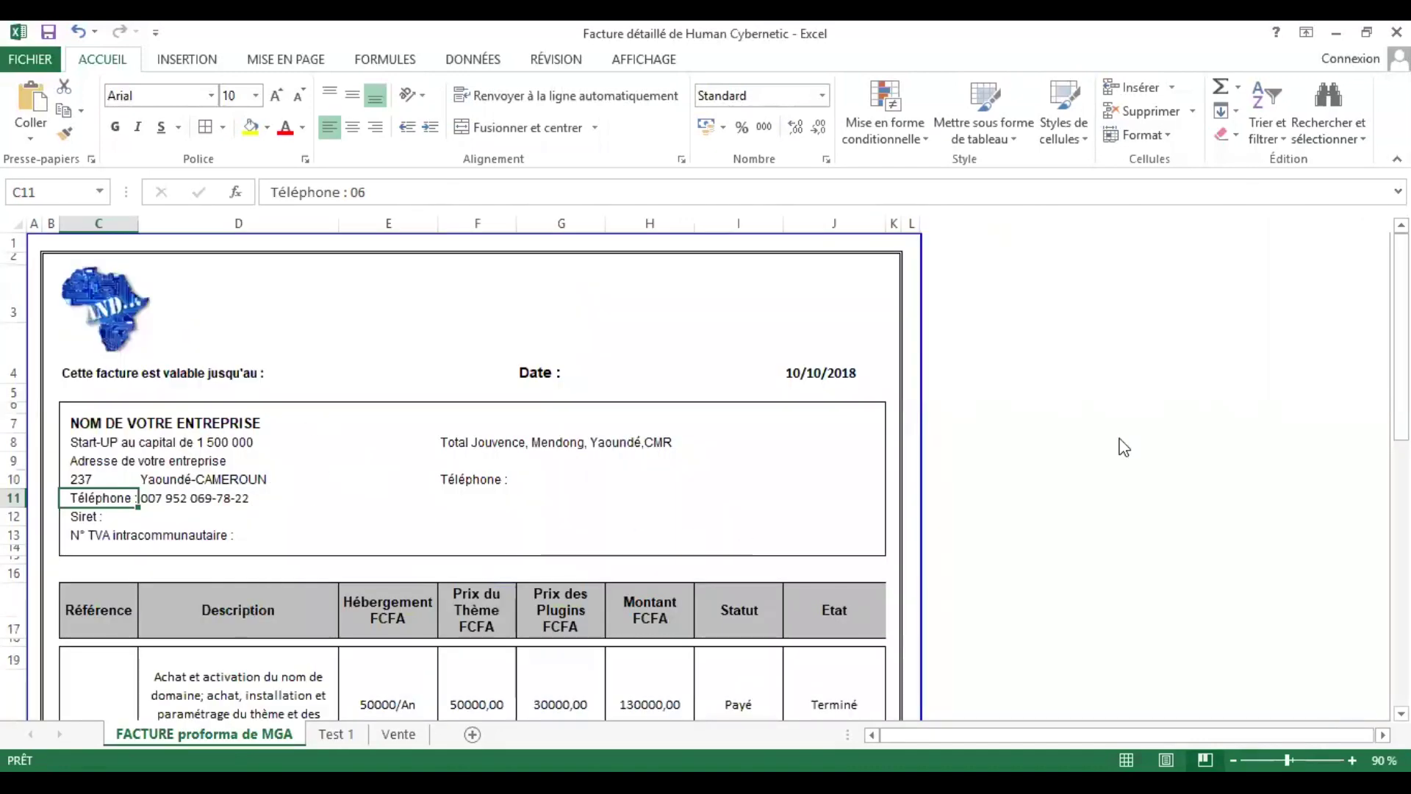
Step: Paste the Référence-to-Etat header row into Test 1 row 14 and stretch page 1 to column H
{"action": "scroll", "coordinate": [488, 449], "scroll_direction": "down", "scroll_amount": 2}
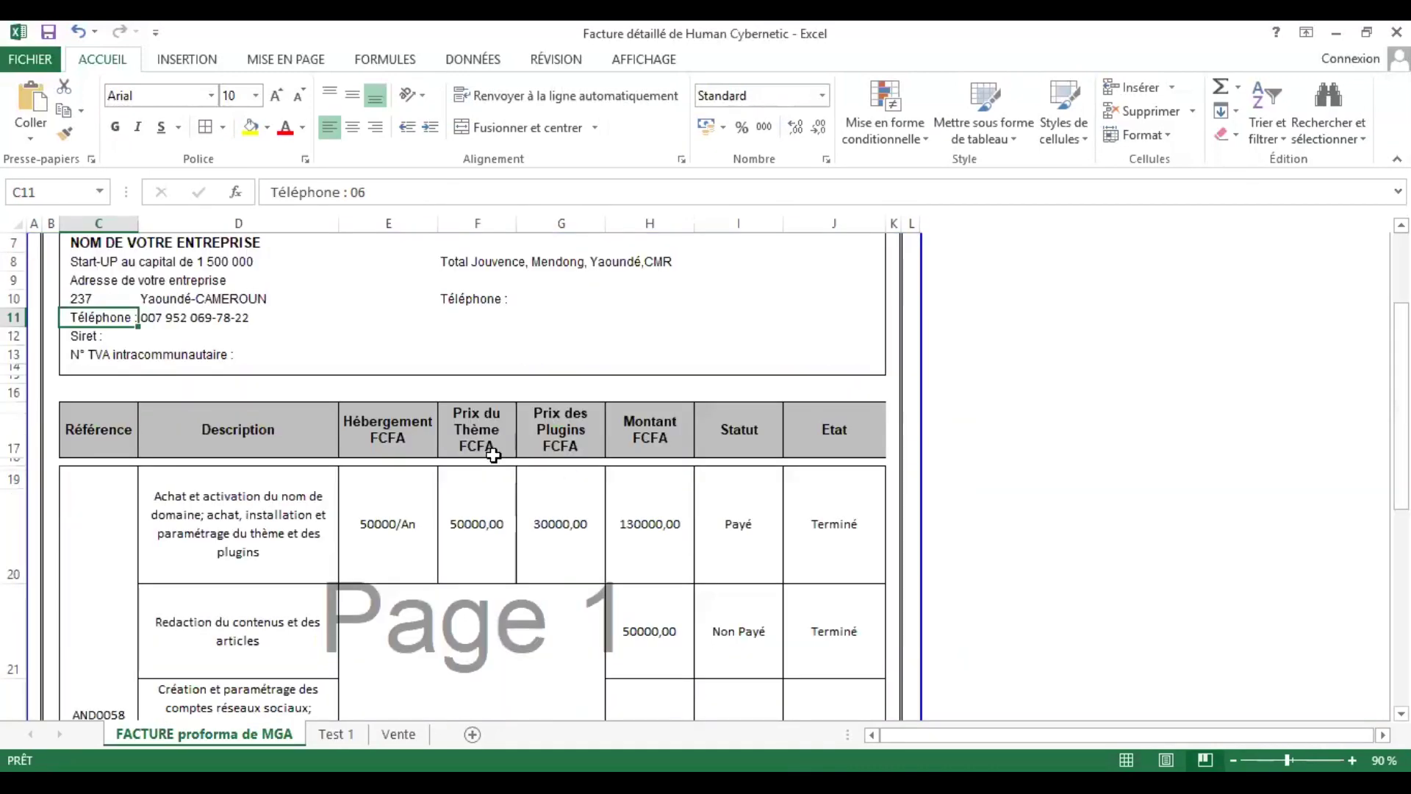
{"action": "left_click_drag", "start_coordinate": [95, 423], "coordinate": [843, 404]}
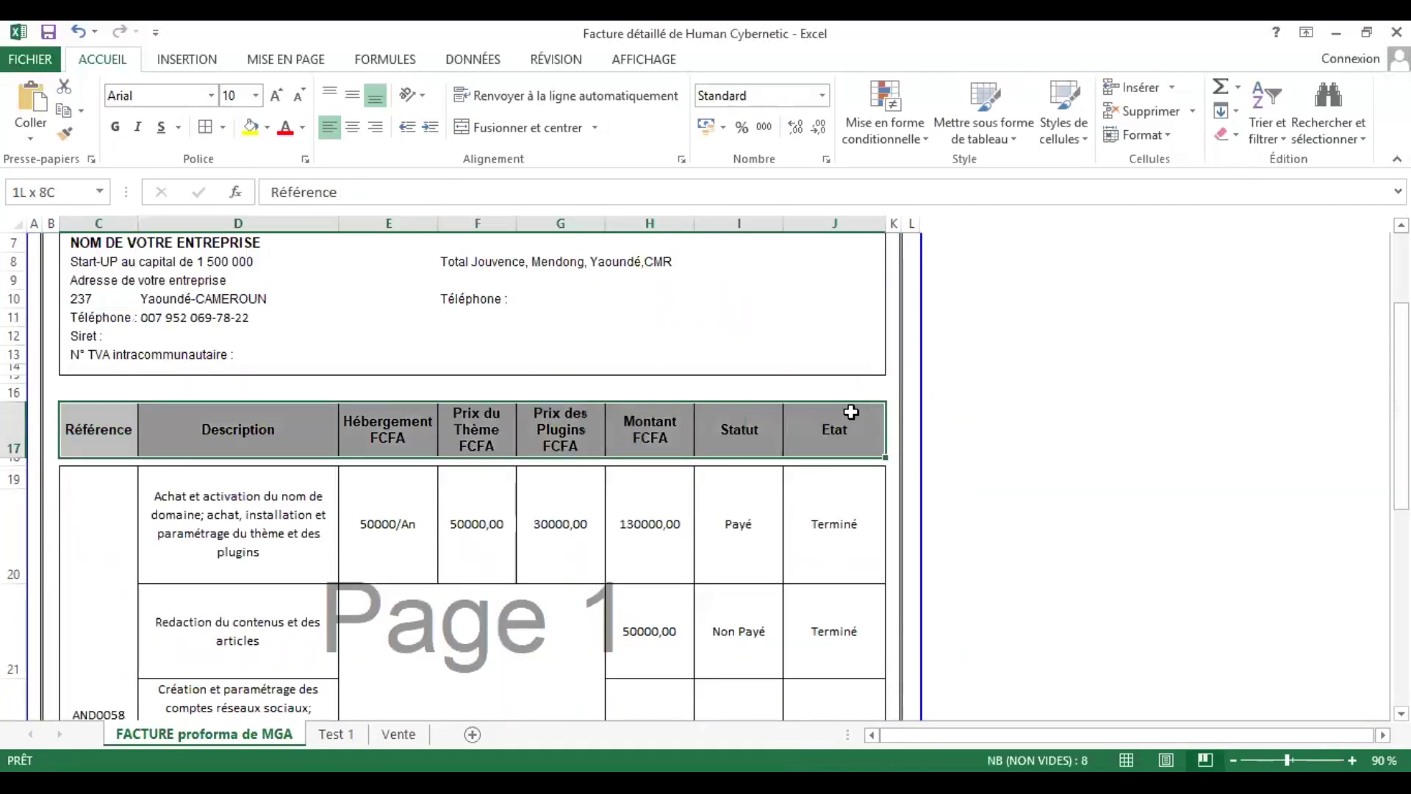
{"action": "key", "text": "ctrl+c"}
{"action": "left_click", "coordinate": [336, 734]}
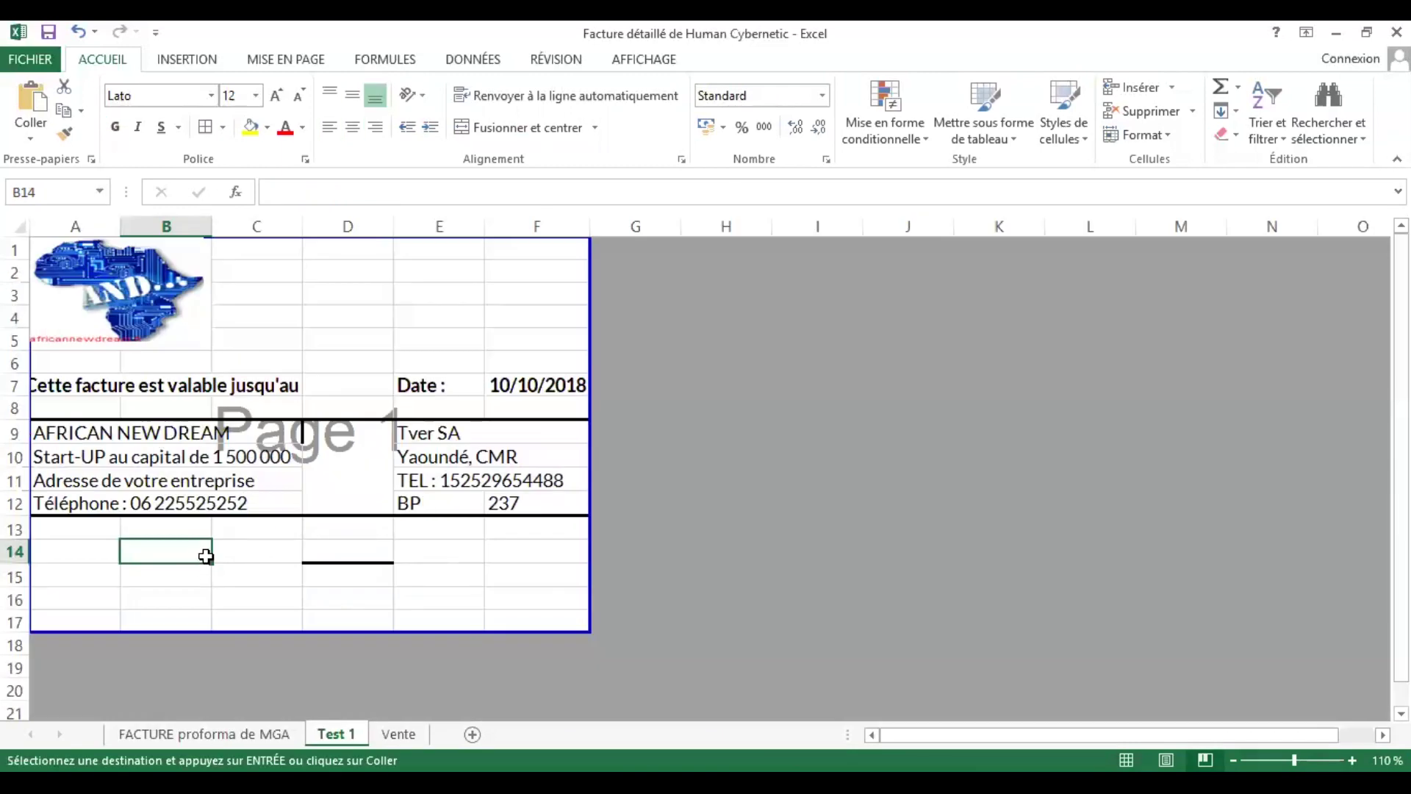
{"action": "left_click", "coordinate": [61, 555]}
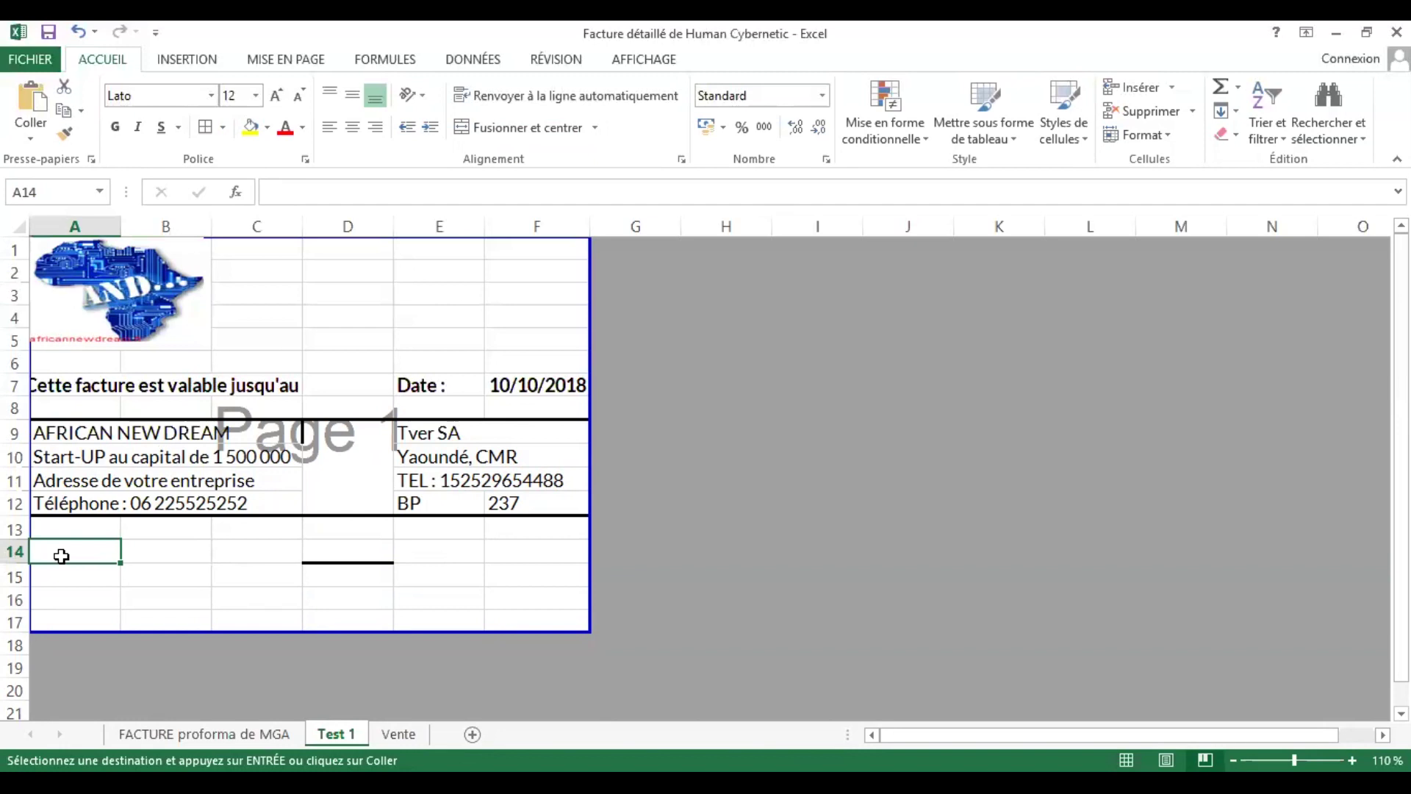
{"action": "key", "text": "ctrl+v"}
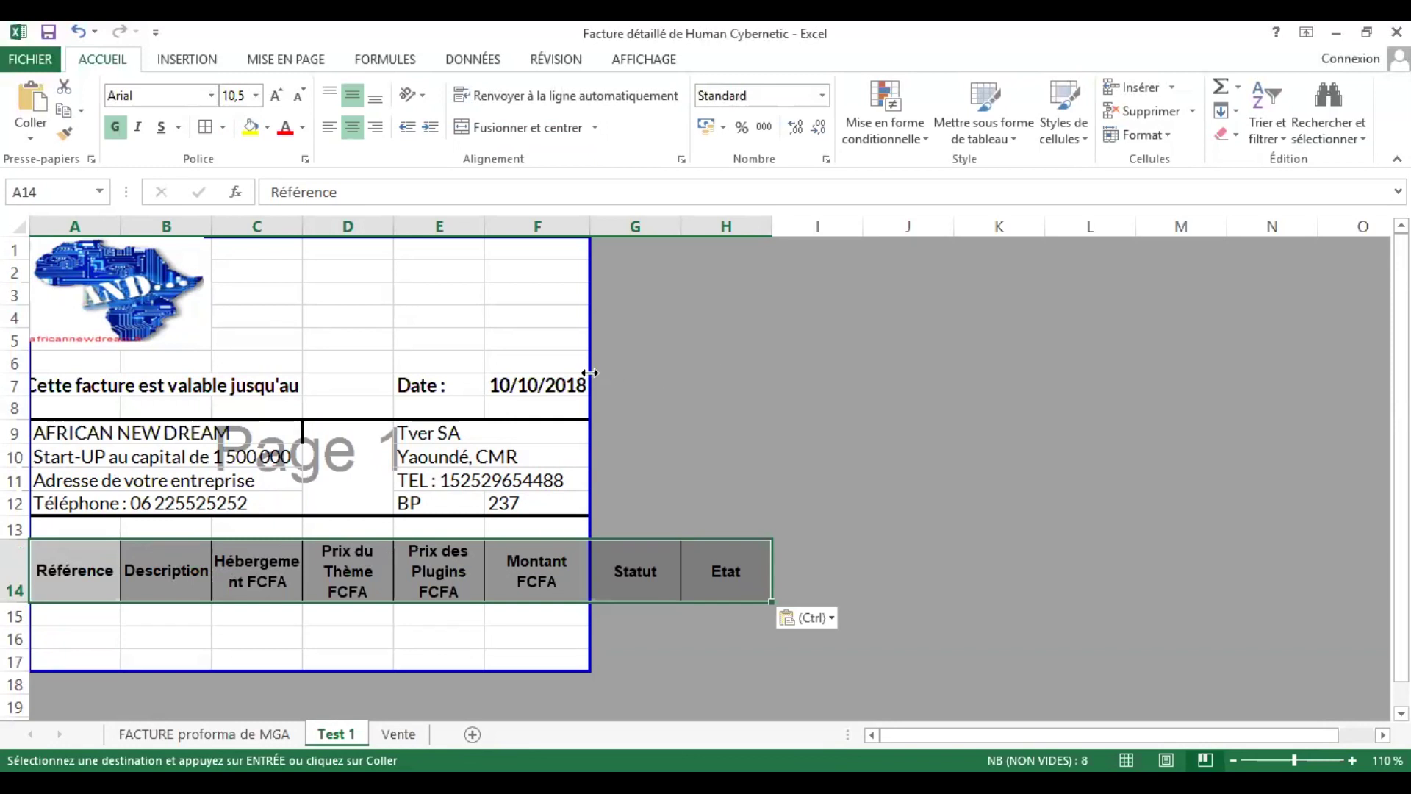
{"action": "left_click_drag", "start_coordinate": [589, 368], "coordinate": [757, 367]}
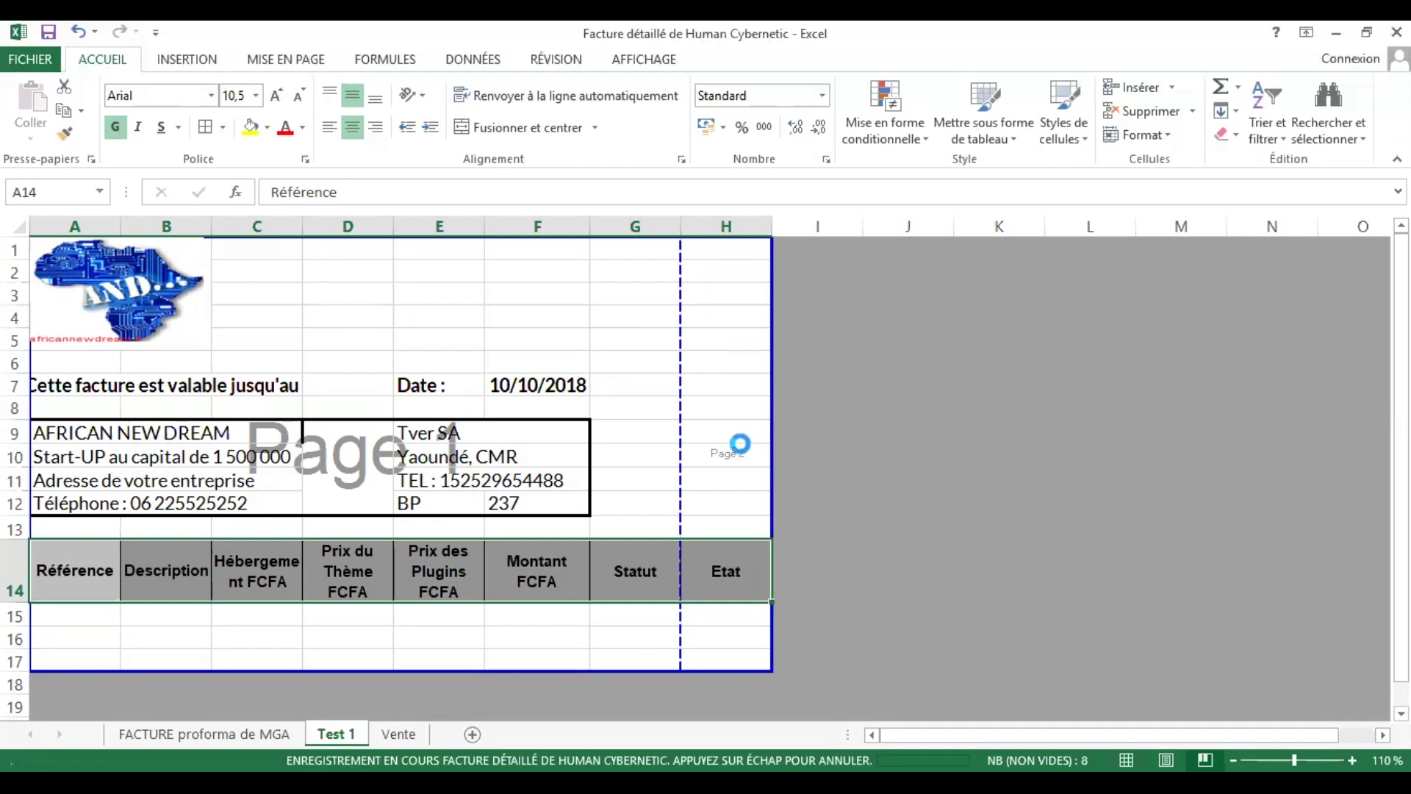
{"action": "left_click_drag", "start_coordinate": [683, 430], "coordinate": [765, 426]}
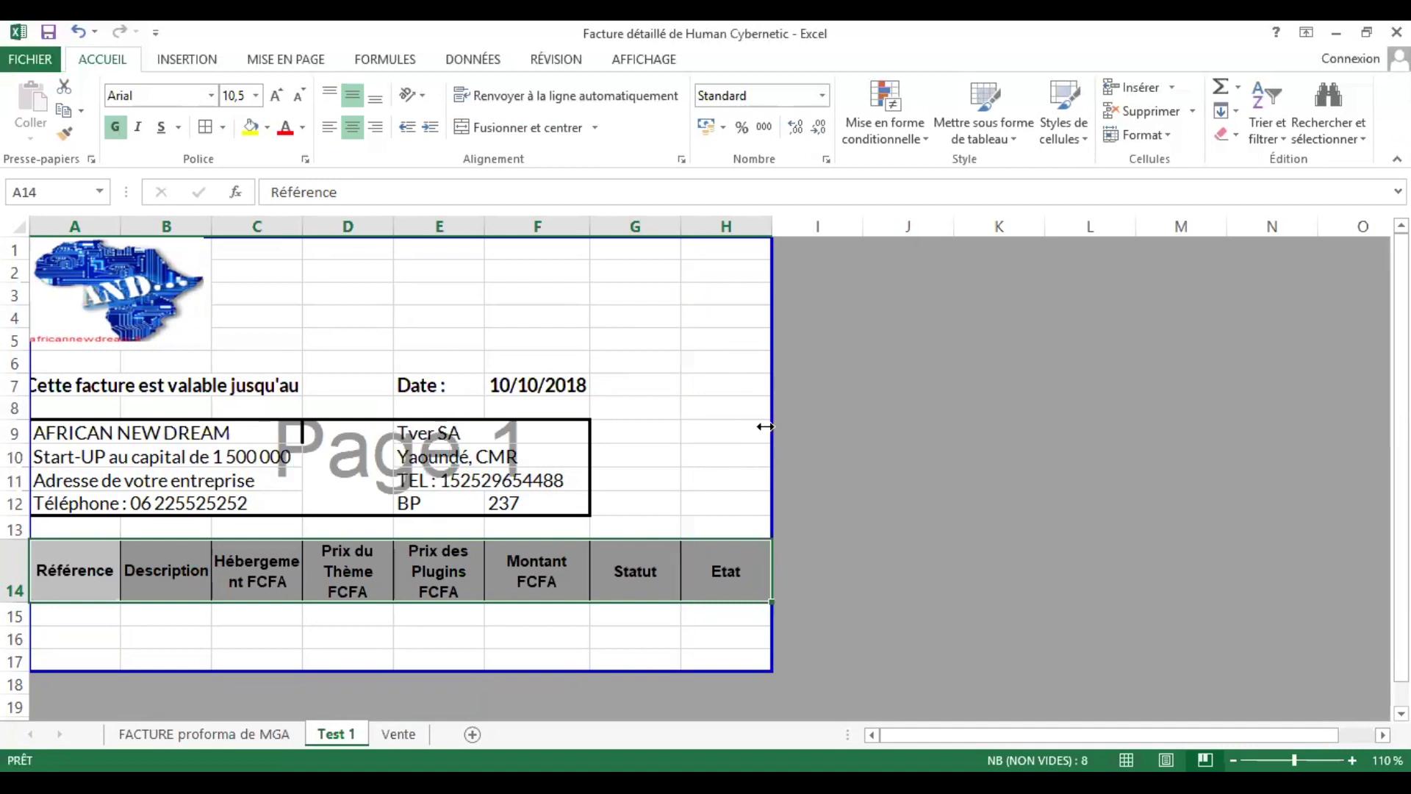
Step: Set the Test 1 print scale to 100% so page 1 covers only columns A–F
{"action": "left_click", "coordinate": [294, 60]}
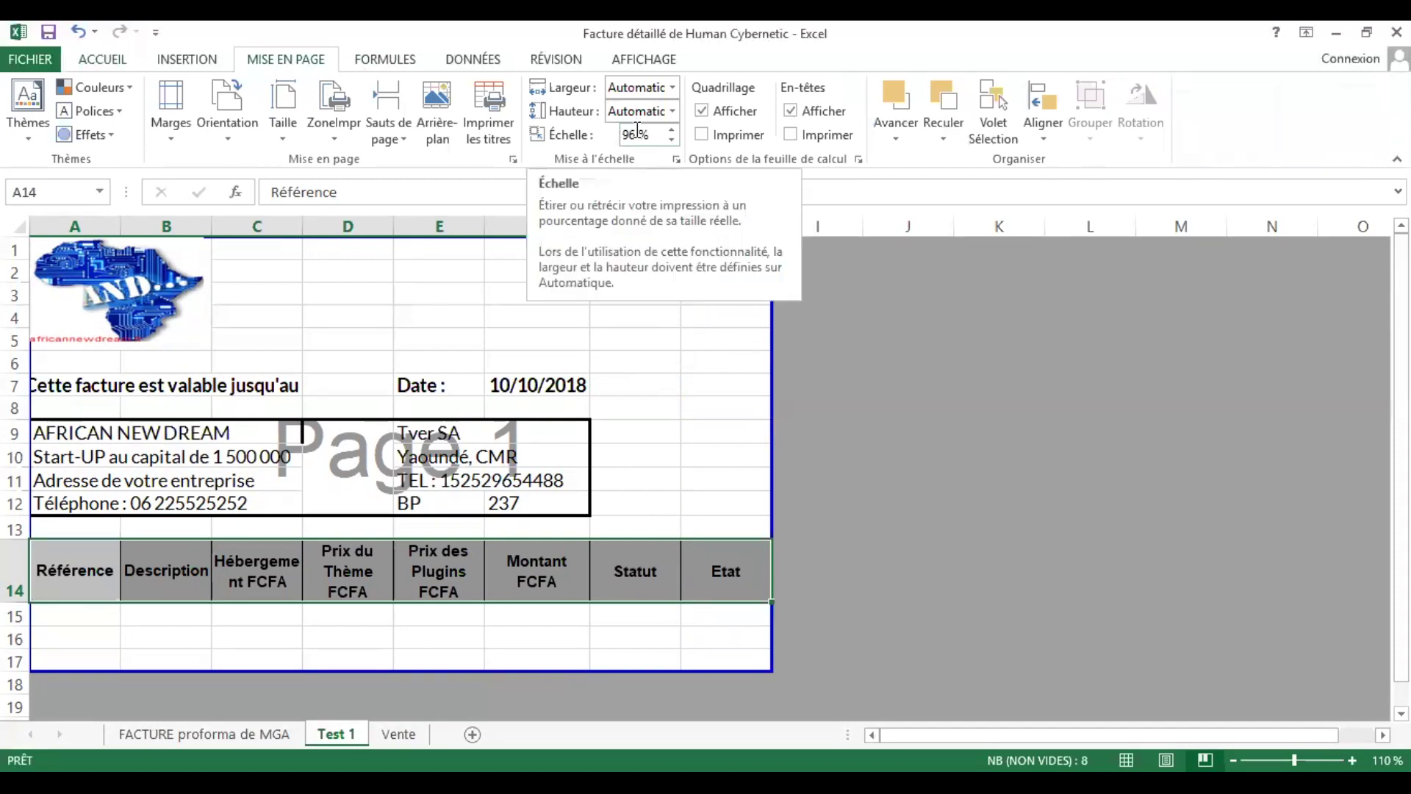
{"action": "left_click", "coordinate": [636, 129]}
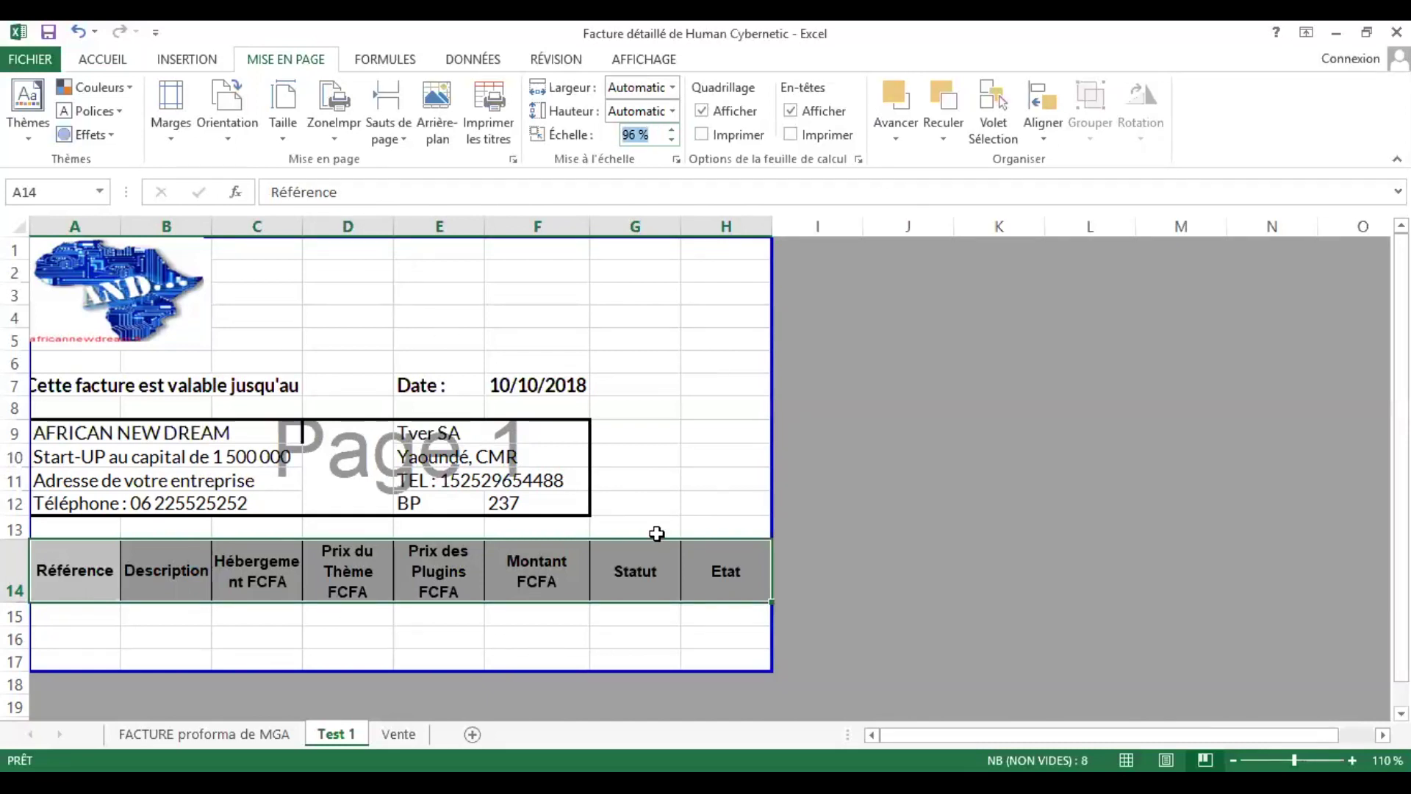
{"action": "left_click", "coordinate": [77, 32]}
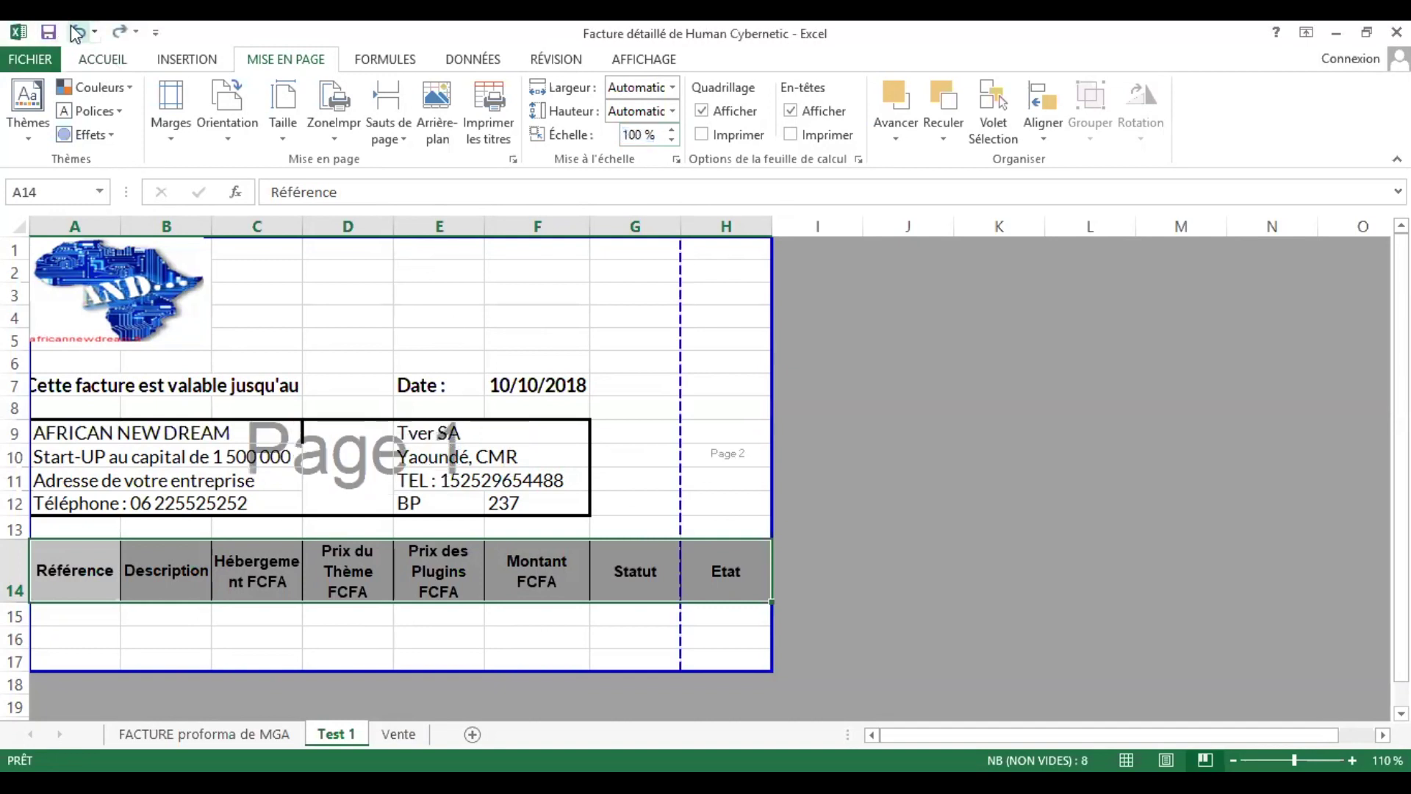
{"action": "left_click", "coordinate": [77, 32]}
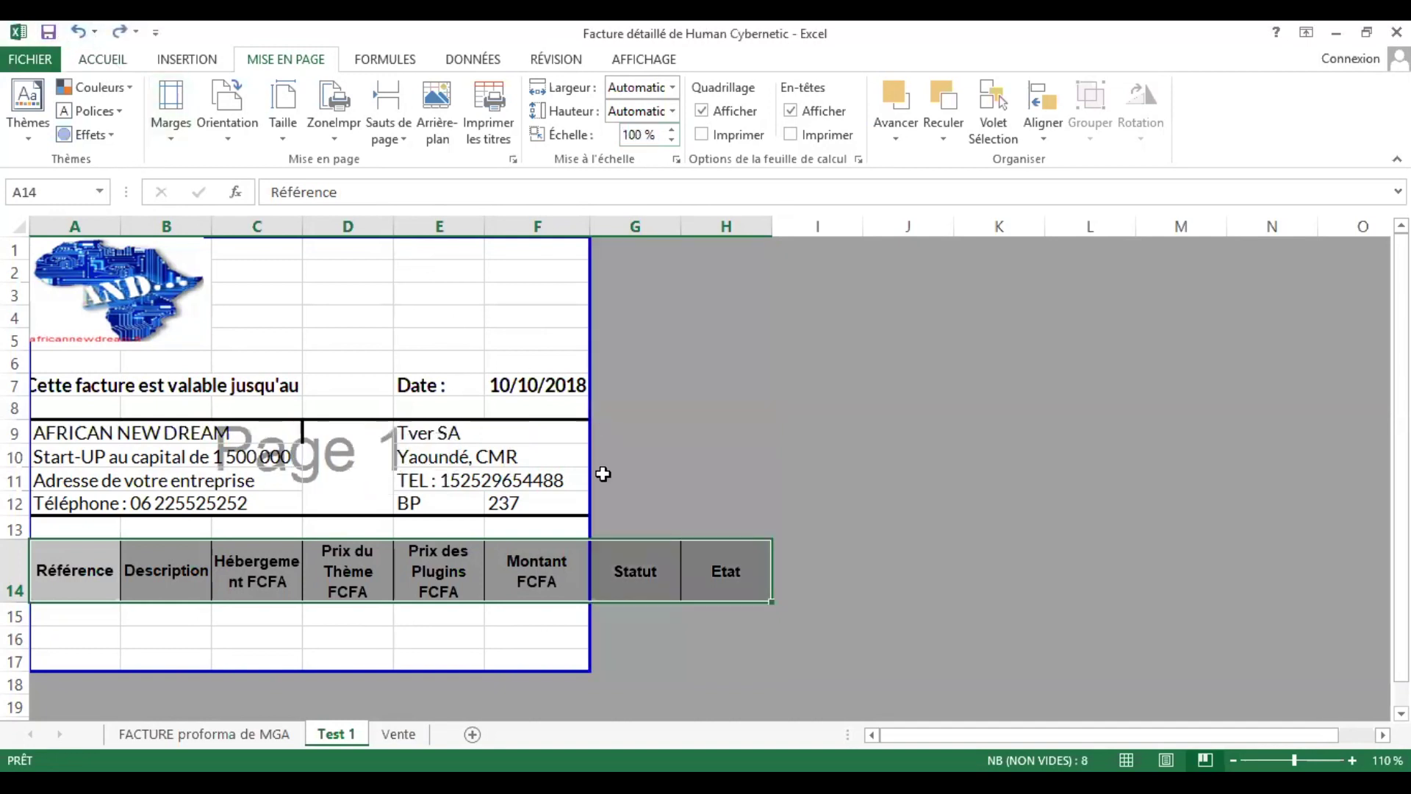
{"action": "left_click", "coordinate": [634, 227]}
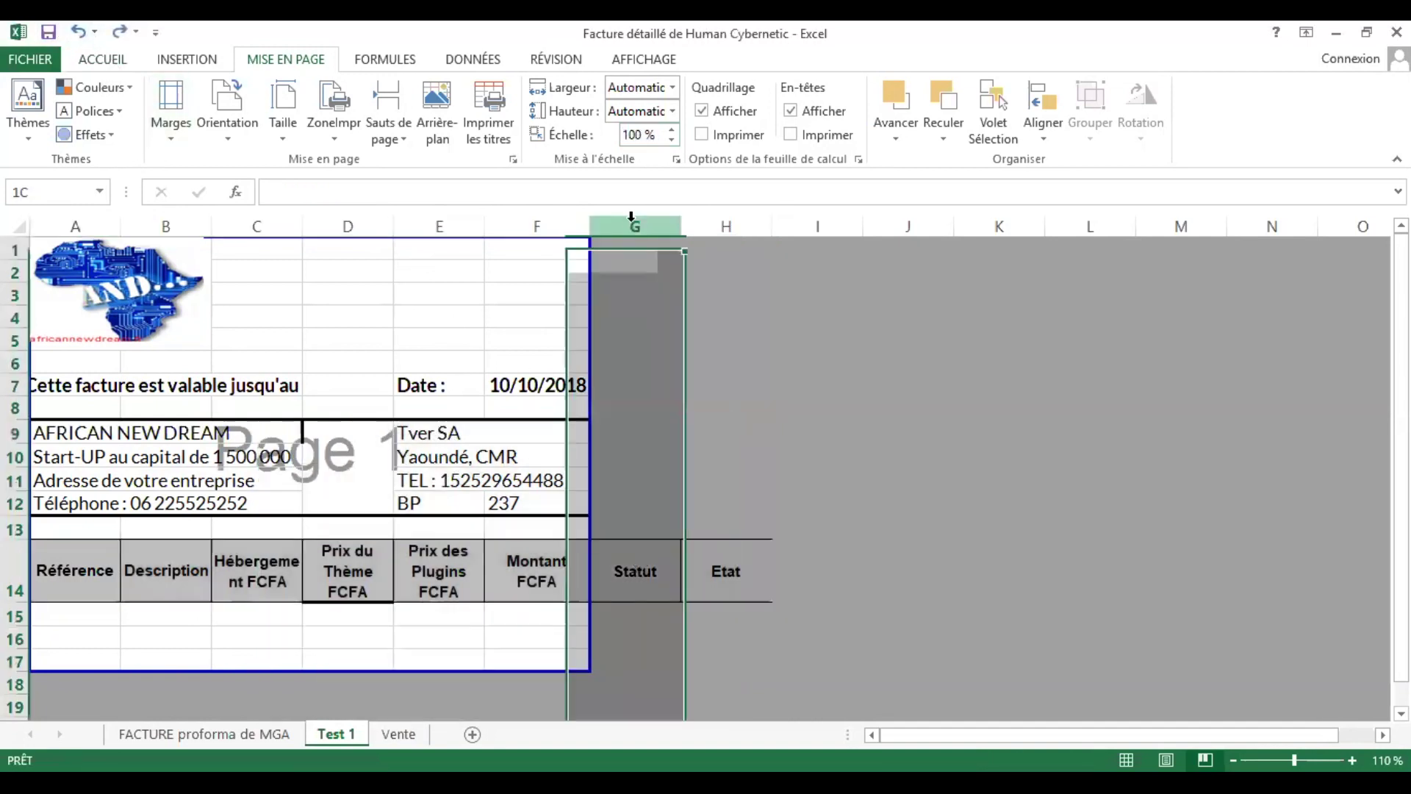
Step: Delete columns G:H, removing the Statut and Etat columns
{"action": "left_click_drag", "start_coordinate": [712, 228], "coordinate": [625, 220]}
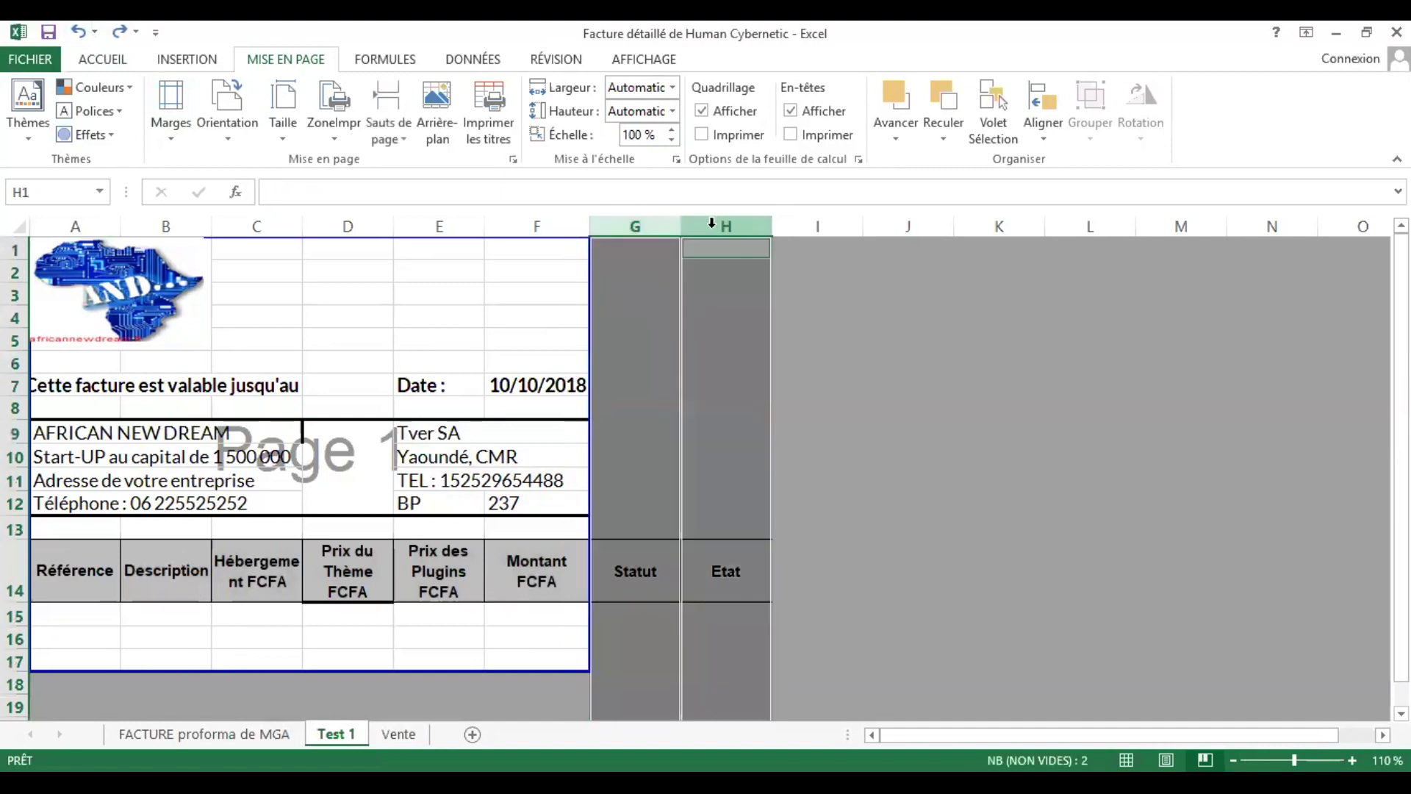
{"action": "right_click", "coordinate": [625, 220]}
{"action": "left_click", "coordinate": [734, 397]}
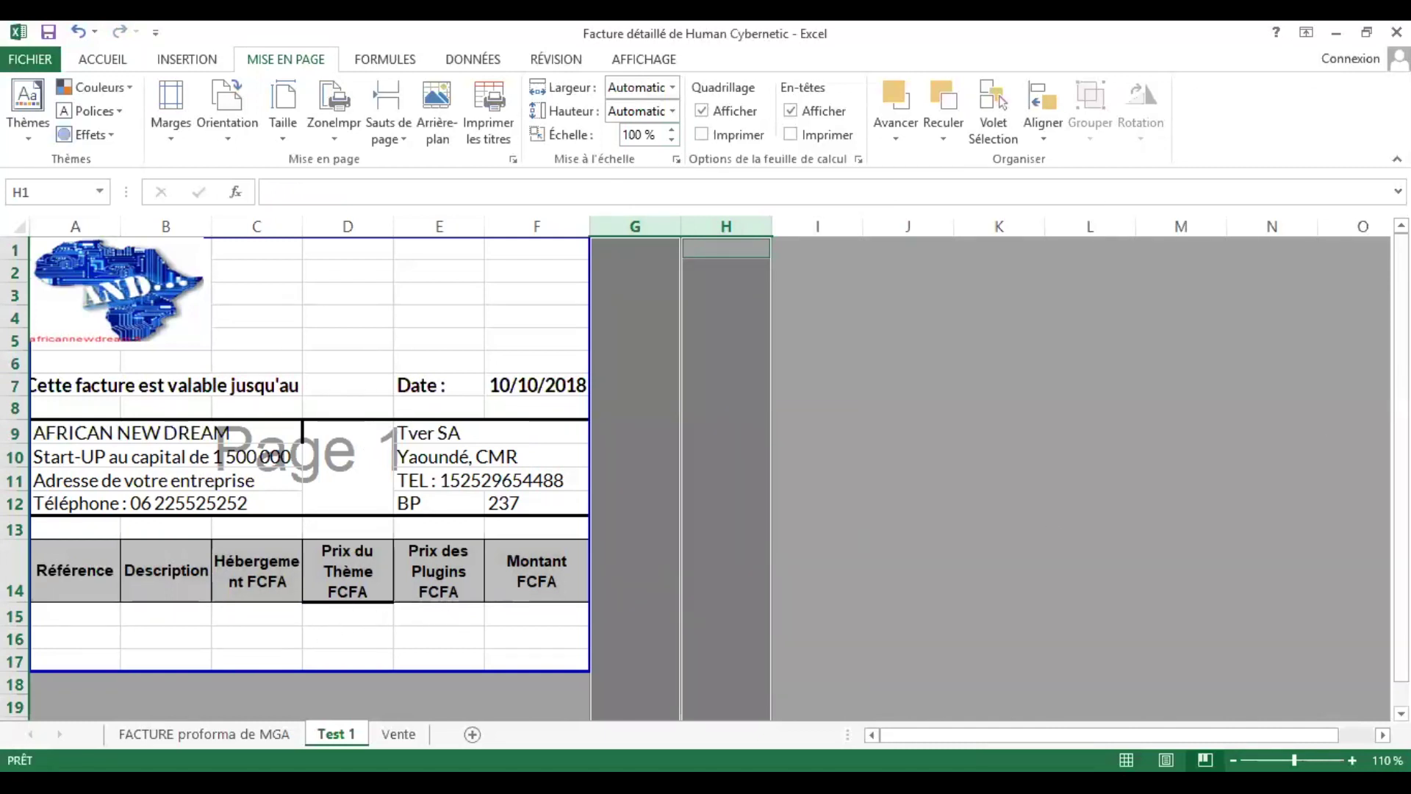
Step: Drag the page break's bottom edge down in page break preview to extend the printed page
{"action": "scroll", "coordinate": [485, 598], "scroll_direction": "down", "scroll_amount": 1}
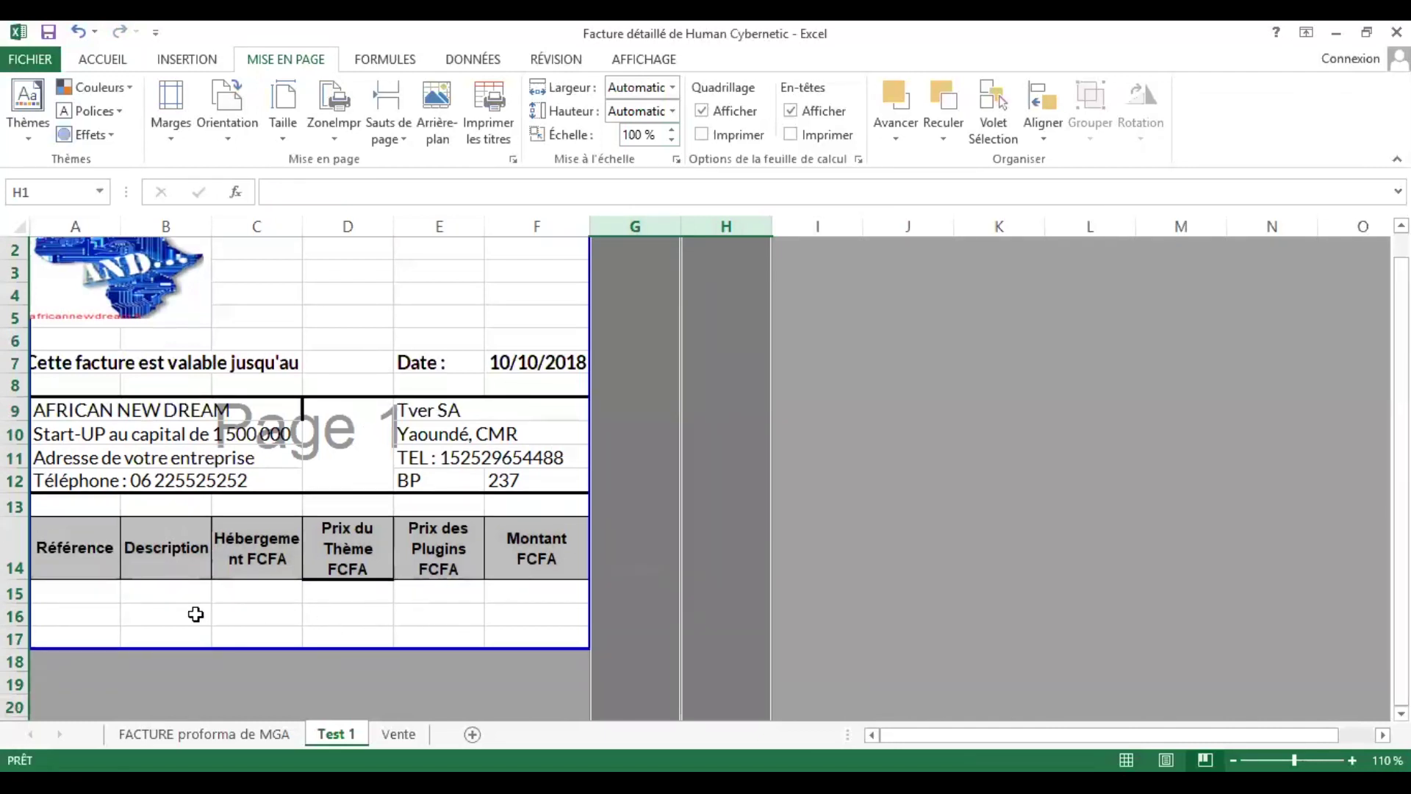
{"action": "mouse_move", "coordinate": [188, 646]}
{"action": "left_mouse_down"}
{"action": "mouse_move", "coordinate": [185, 741]}
{"action": "mouse_move", "coordinate": [203, 614]}
{"action": "left_mouse_up"}
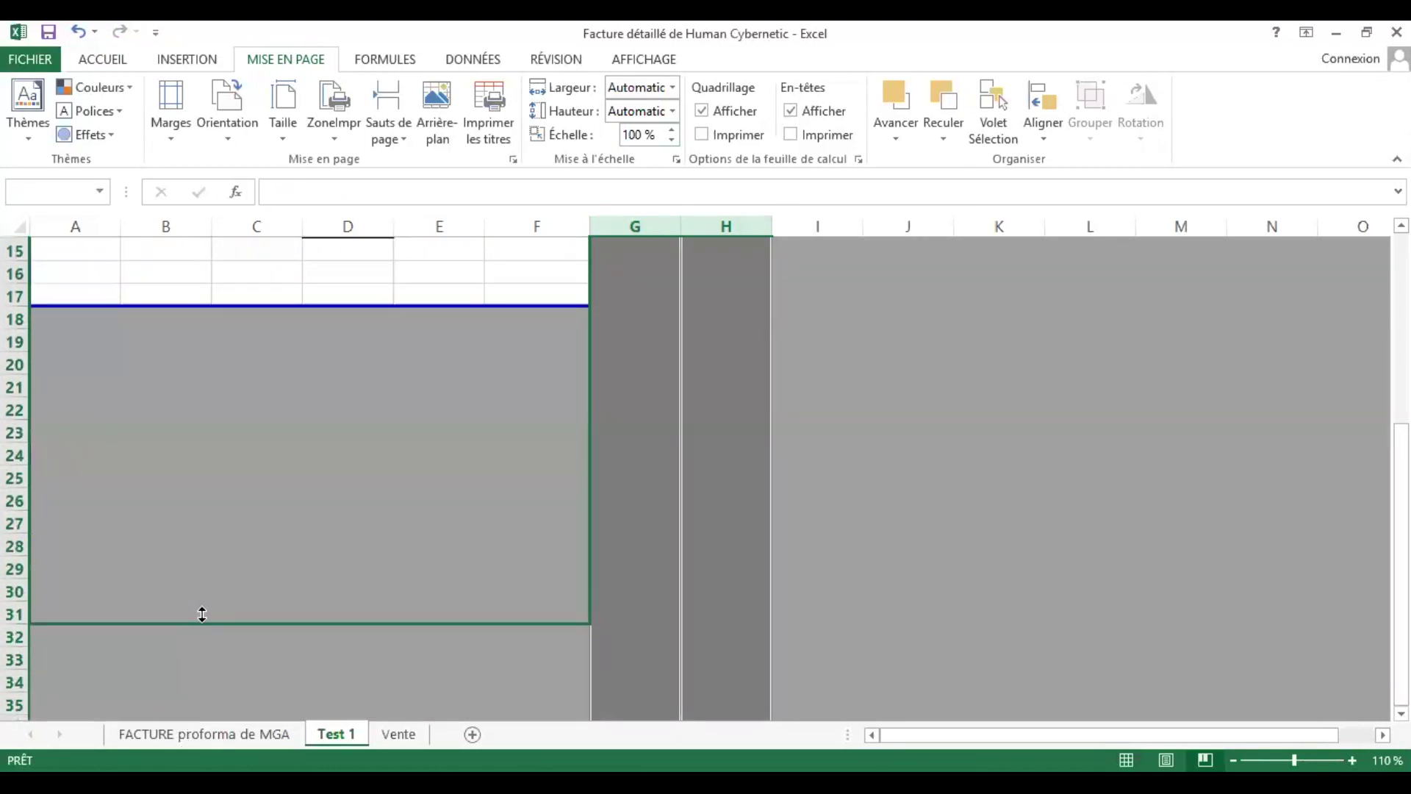
{"action": "left_click_drag", "start_coordinate": [202, 613], "coordinate": [201, 598]}
{"action": "scroll", "coordinate": [201, 598], "scroll_direction": "up", "scroll_amount": 3}
{"action": "scroll", "coordinate": [214, 586], "scroll_direction": "up", "scroll_amount": 2}
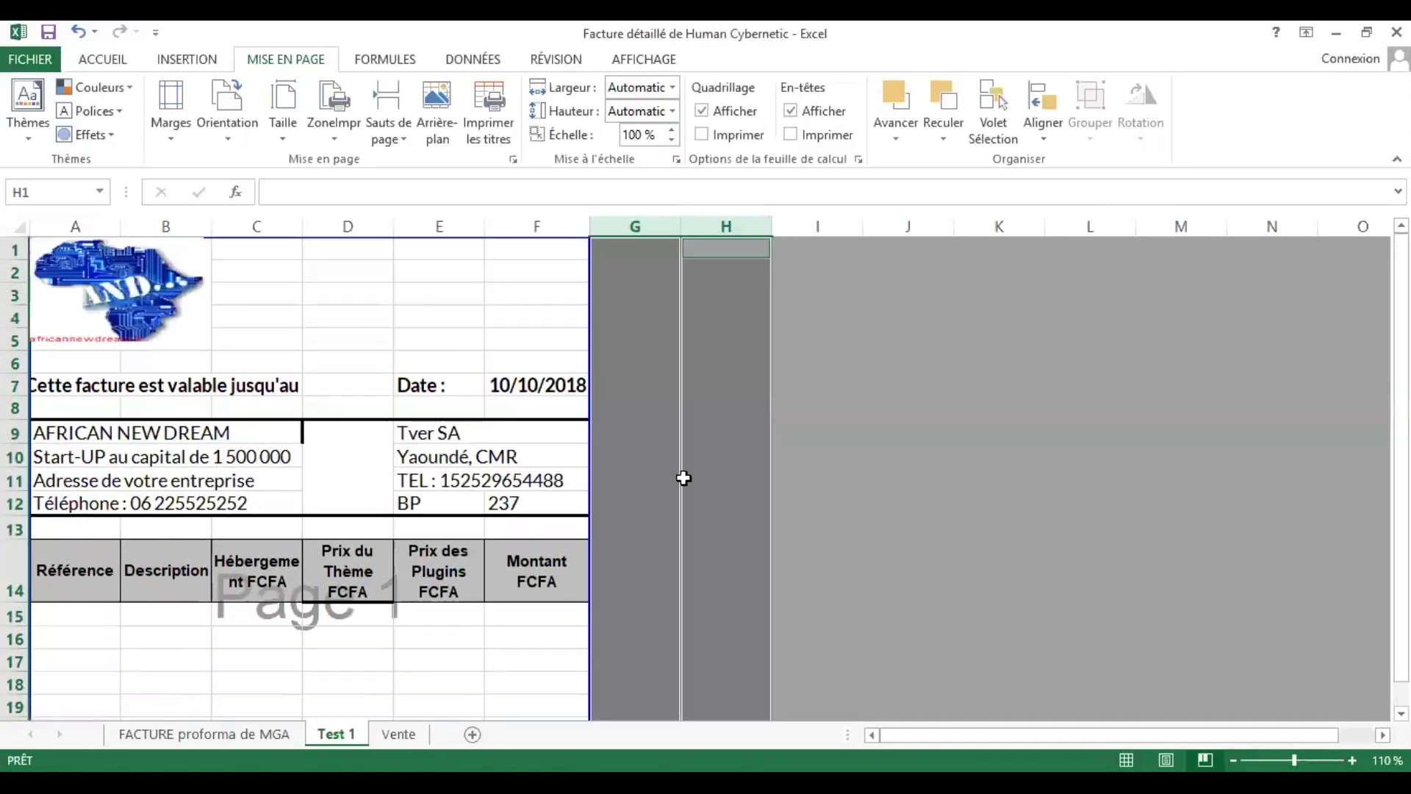
Step: Glance at the FACTURE proforma de MGA sheet, then select Référence cells A15:A23 on Test 1
{"action": "left_click", "coordinate": [463, 644]}
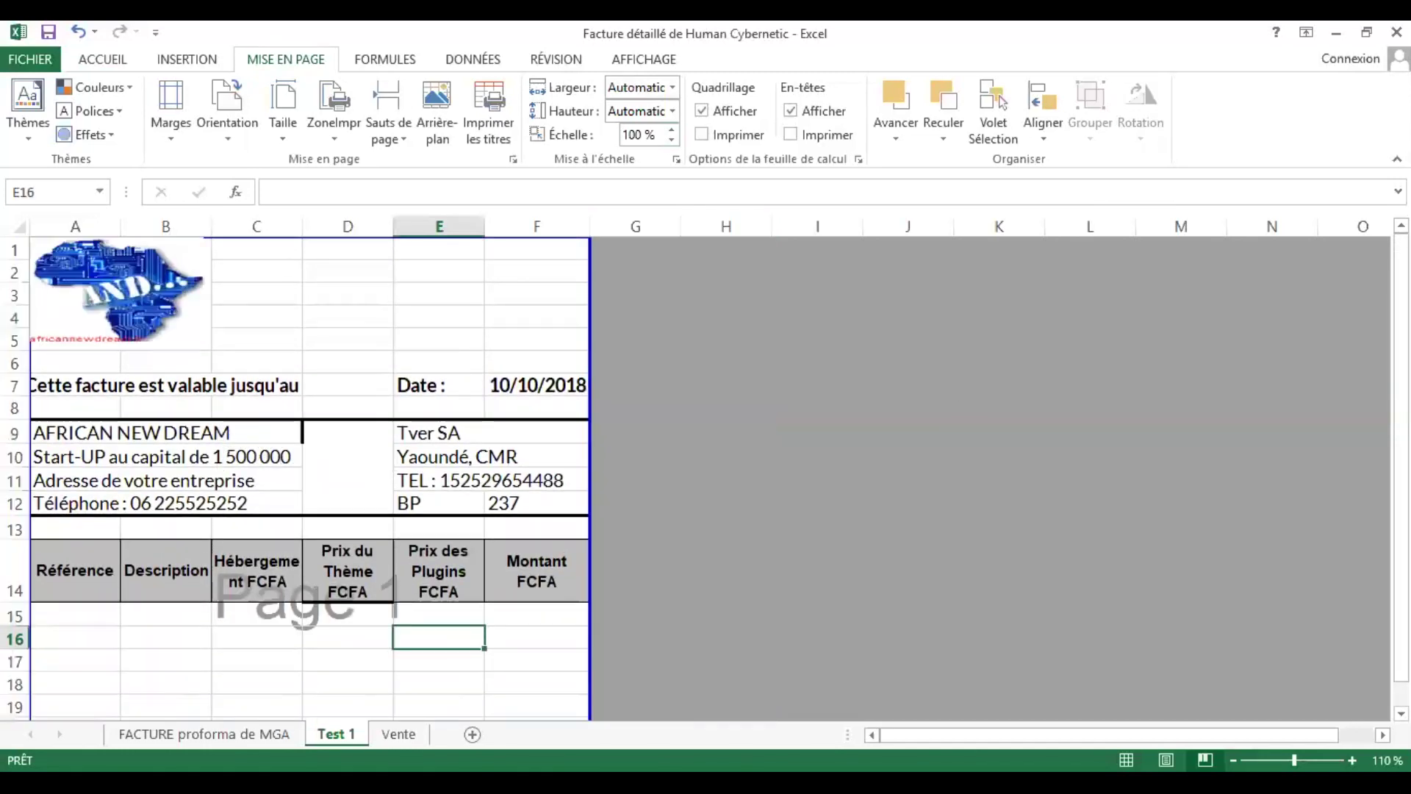
{"action": "scroll", "coordinate": [1073, 533], "scroll_direction": "down", "scroll_amount": 1}
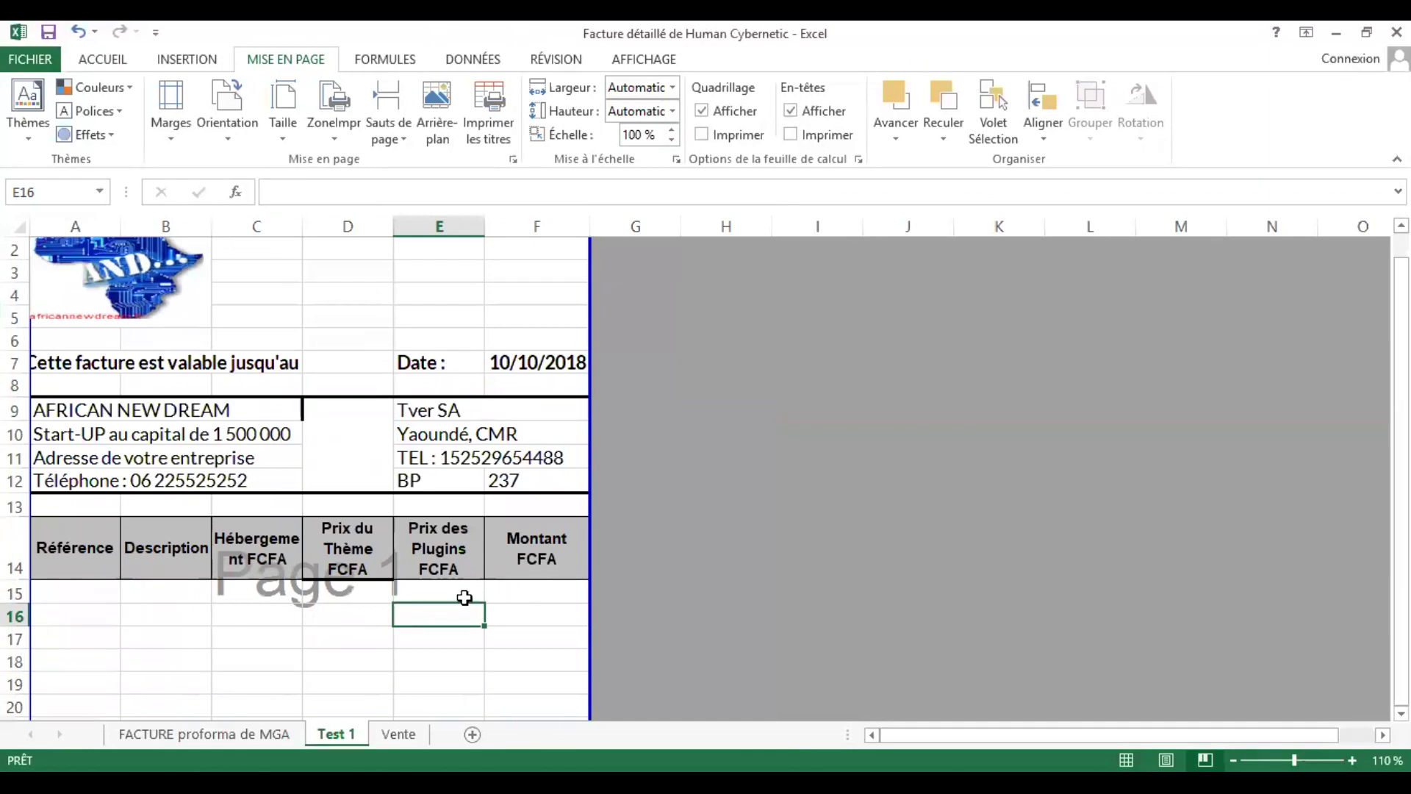
{"action": "left_click", "coordinate": [204, 734]}
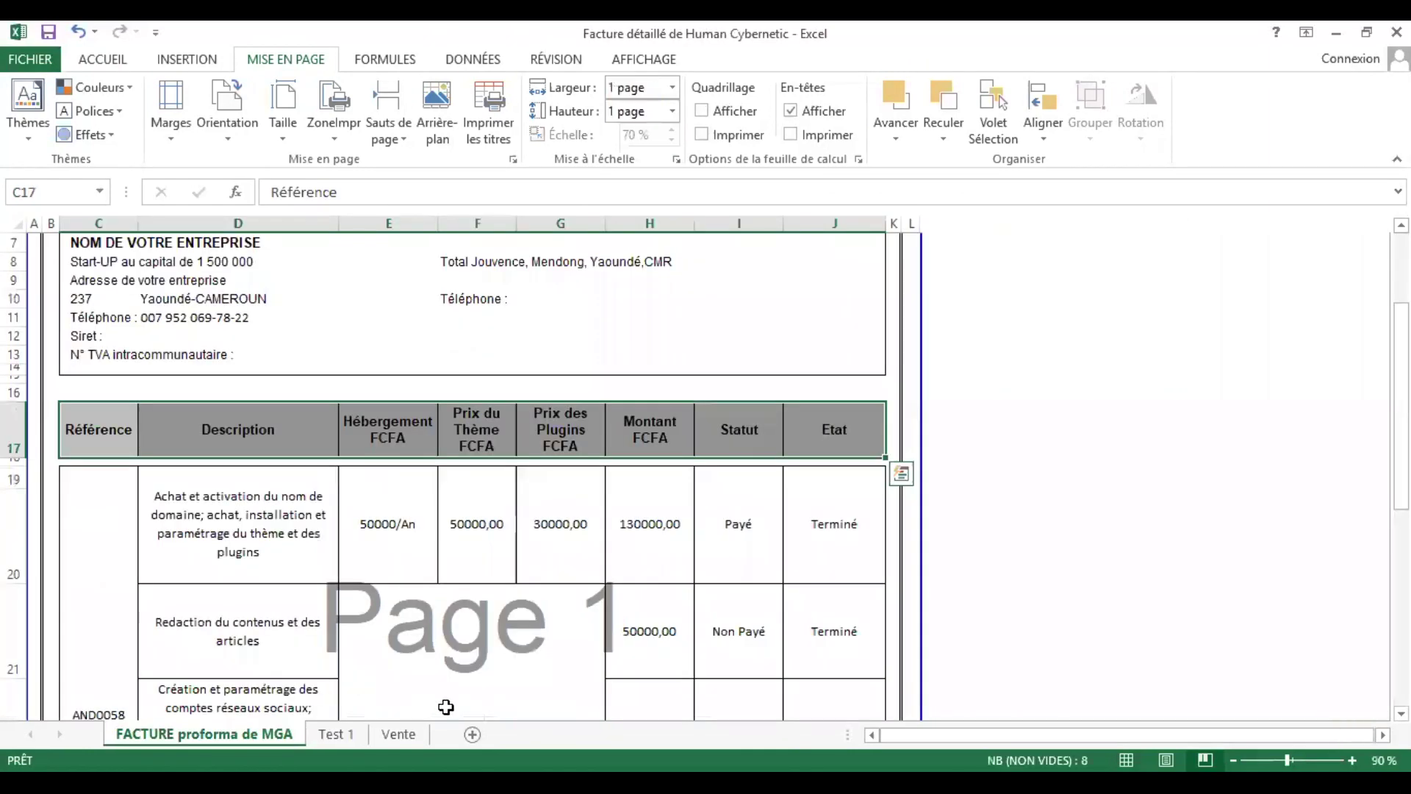
{"action": "left_click", "coordinate": [336, 733]}
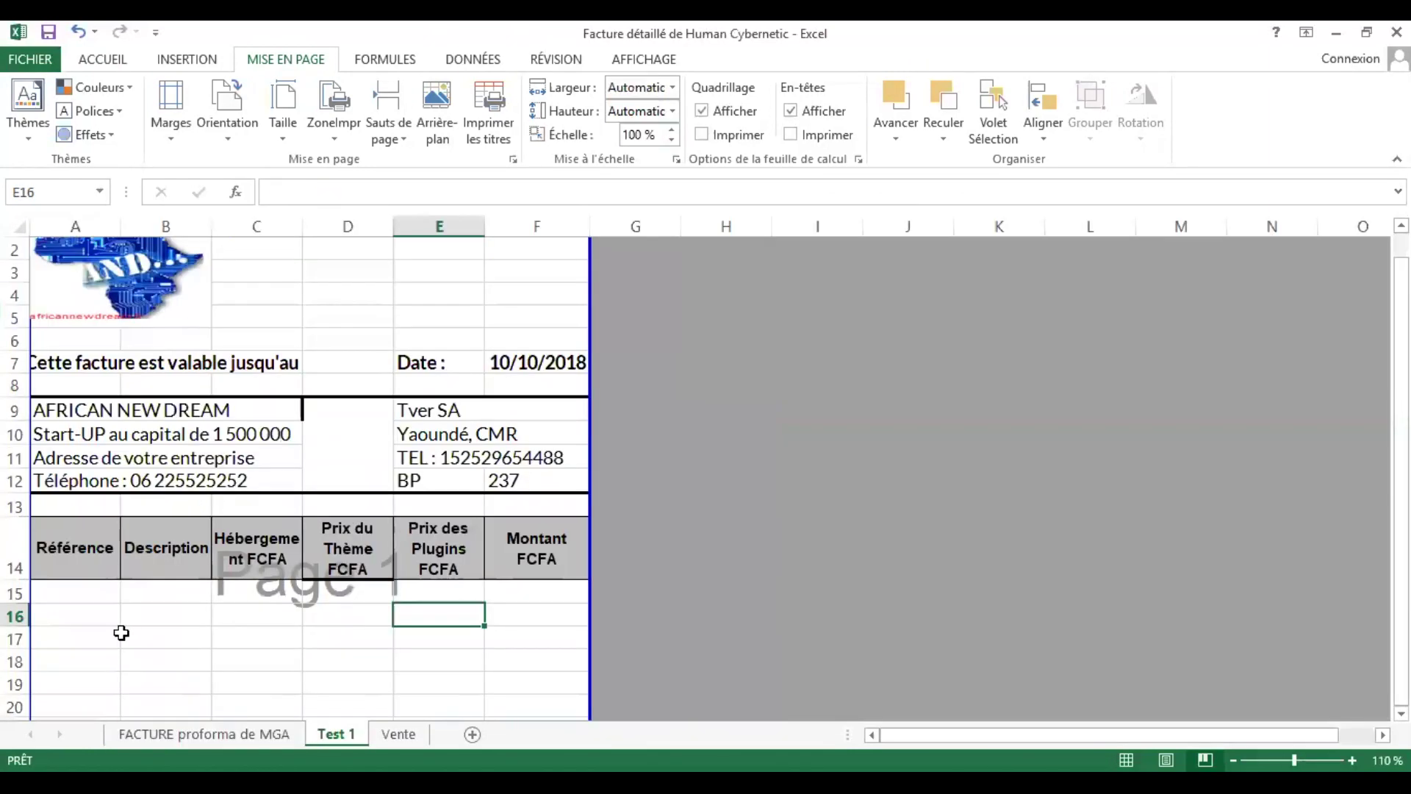
{"action": "left_click_drag", "start_coordinate": [81, 591], "coordinate": [75, 665]}
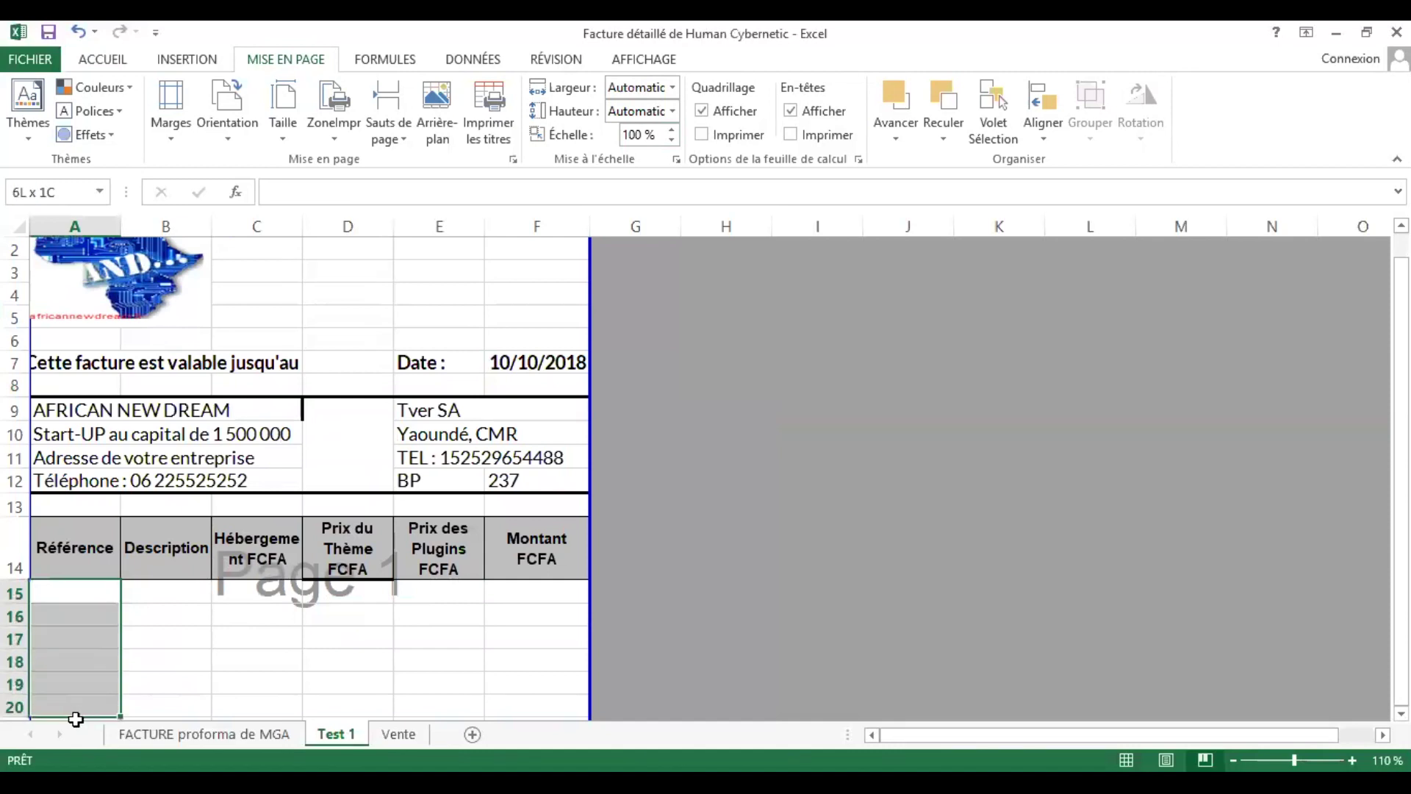
{"action": "left_click_drag", "start_coordinate": [75, 665], "coordinate": [73, 702]}
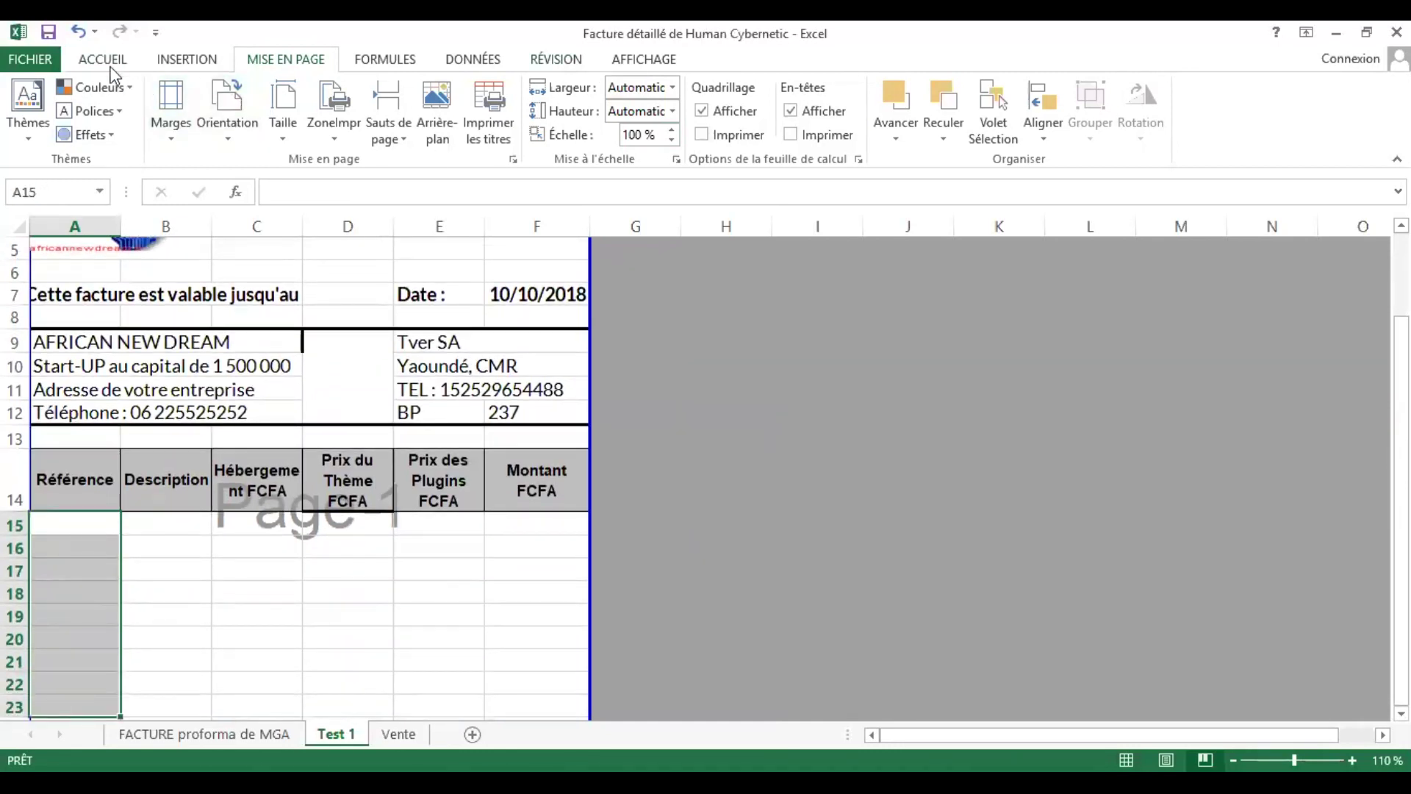
Step: Merge A15:A23 with Fusionner et centrer and enter the reference AND0016
{"action": "left_click", "coordinate": [111, 62]}
{"action": "left_click", "coordinate": [521, 138]}
{"action": "double_click", "coordinate": [66, 604]}
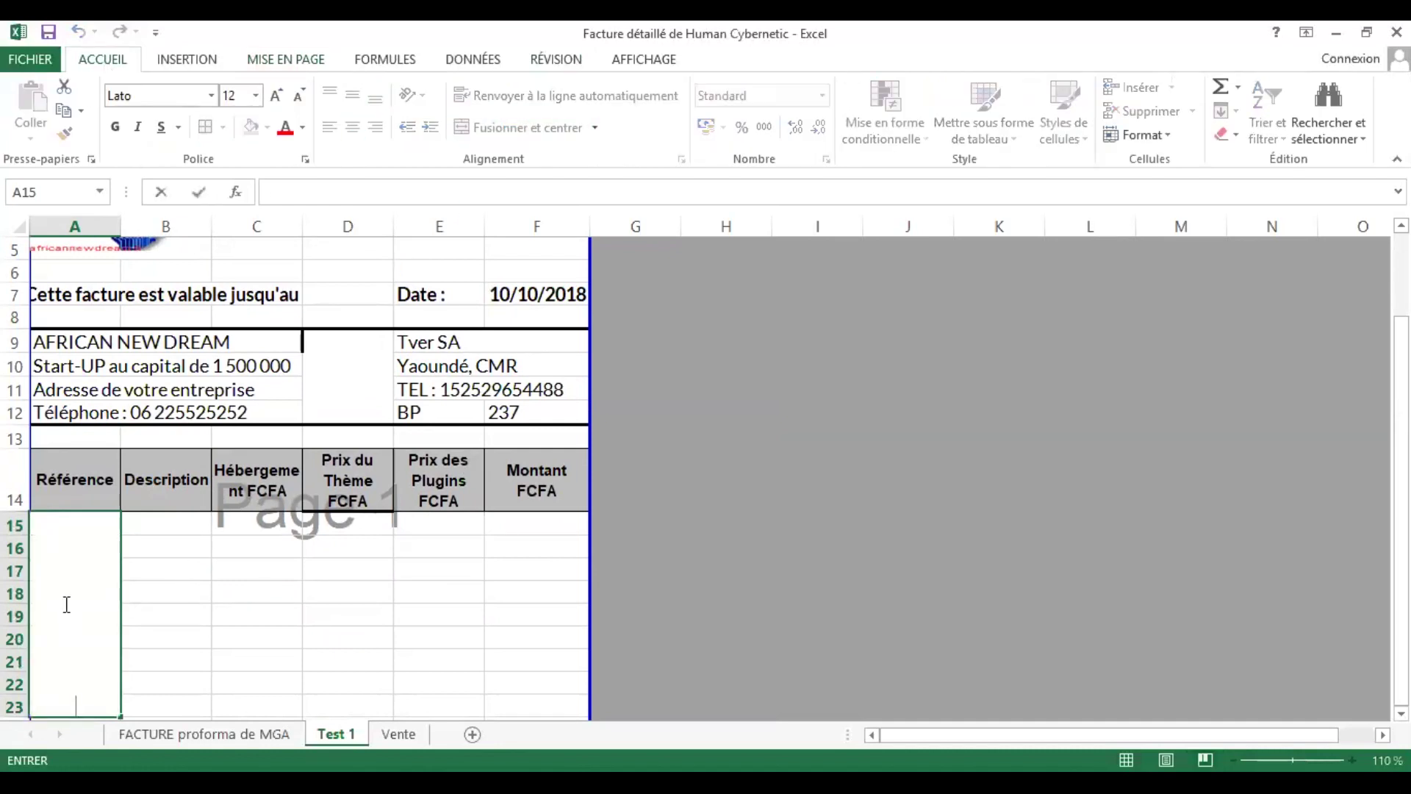
{"action": "type", "text": "aAND0016"}
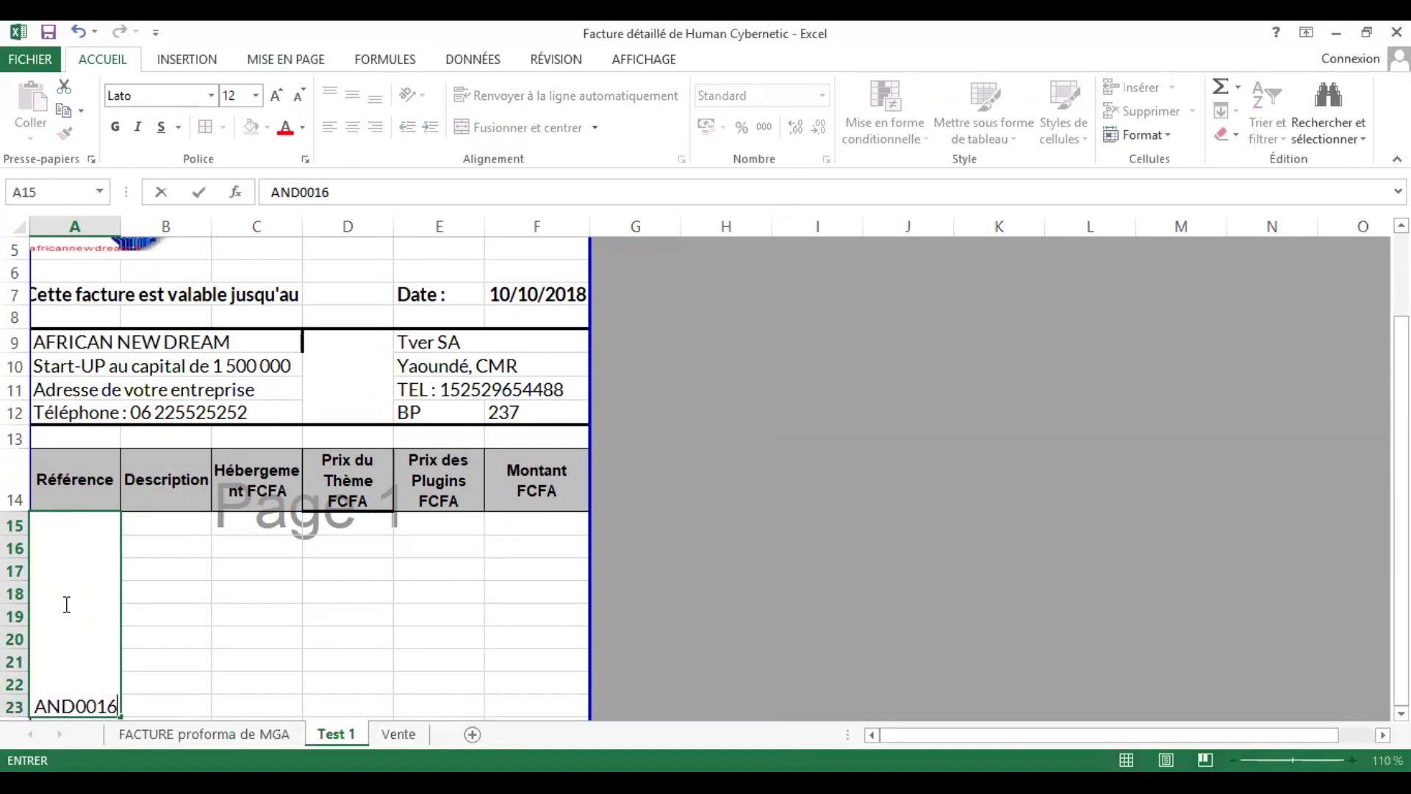
{"action": "left_click", "coordinate": [187, 599]}
Step: Centre AND0016 vertically in the merged Référence cell
{"action": "left_click", "coordinate": [88, 685]}
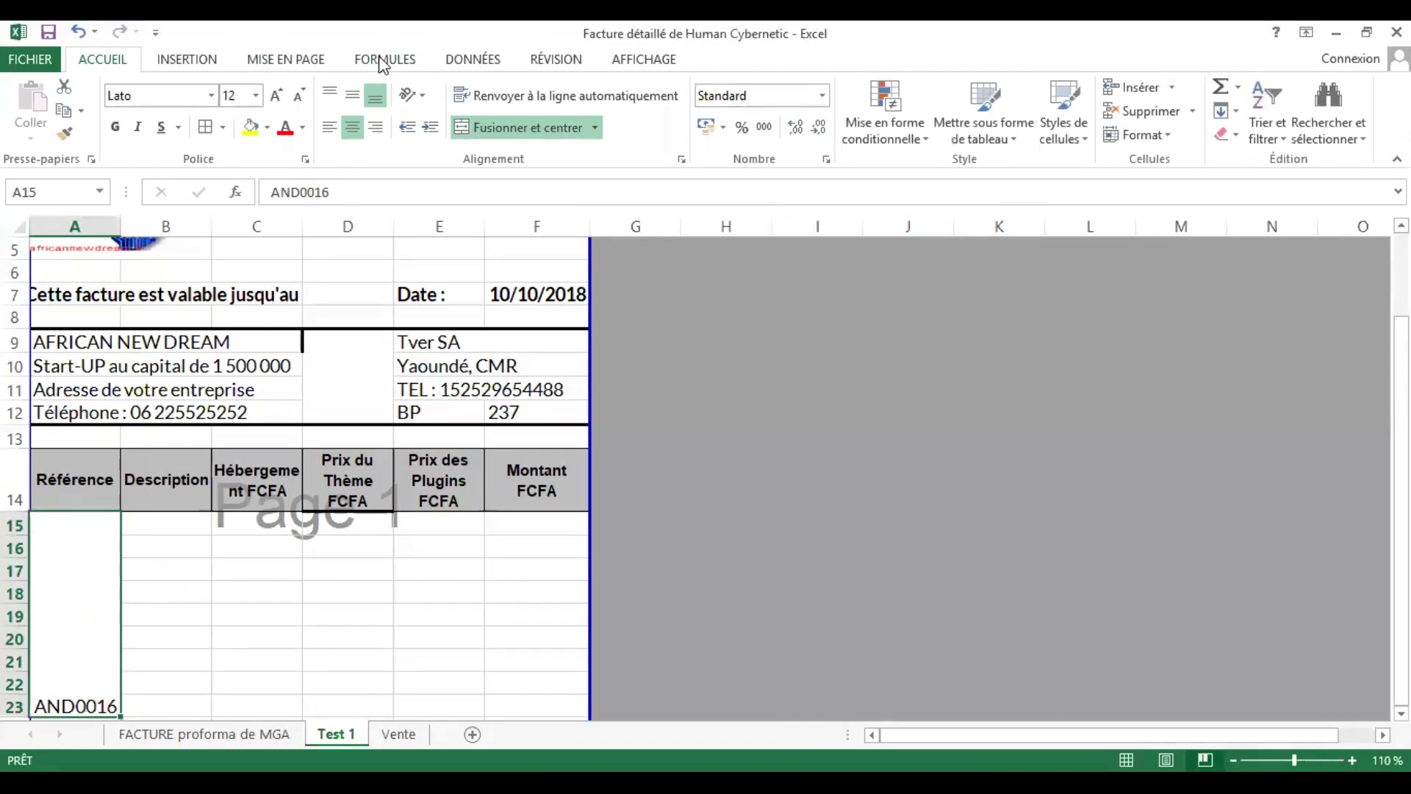
{"action": "left_click", "coordinate": [354, 96]}
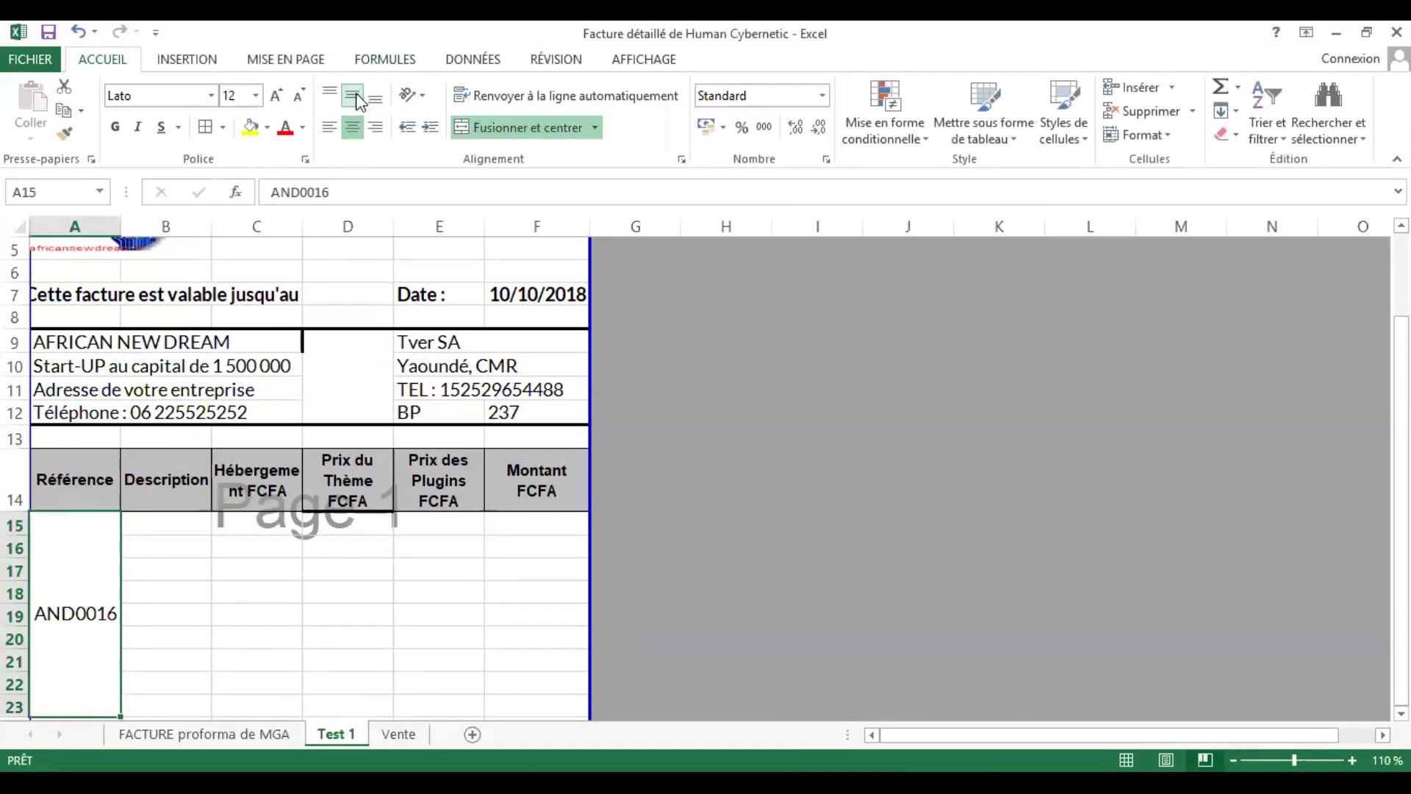
{"action": "left_click", "coordinate": [332, 97]}
{"action": "left_click", "coordinate": [350, 96]}
{"action": "left_click", "coordinate": [173, 525]}
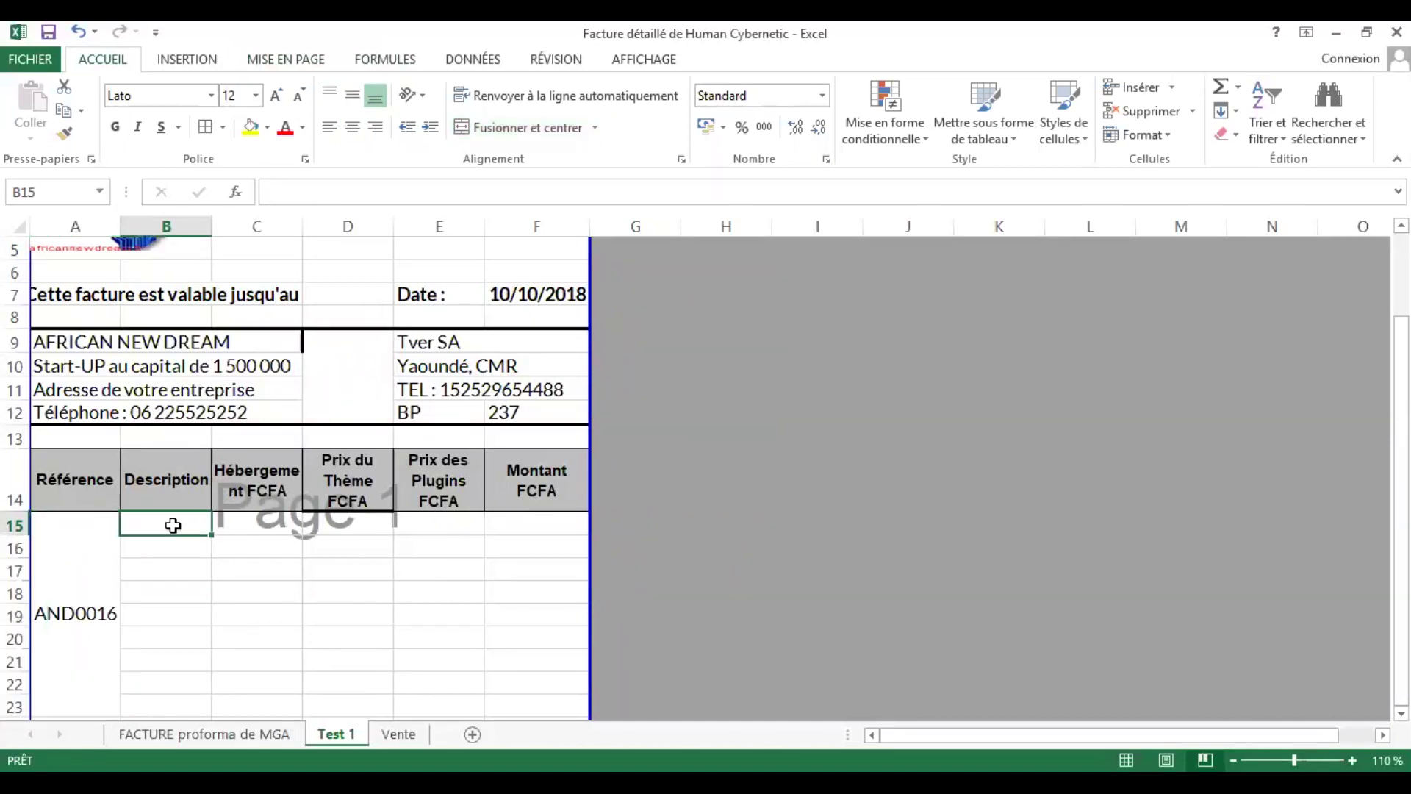
Step: Enter 'Site web' as the B15 description
{"action": "double_click", "coordinate": [173, 524]}
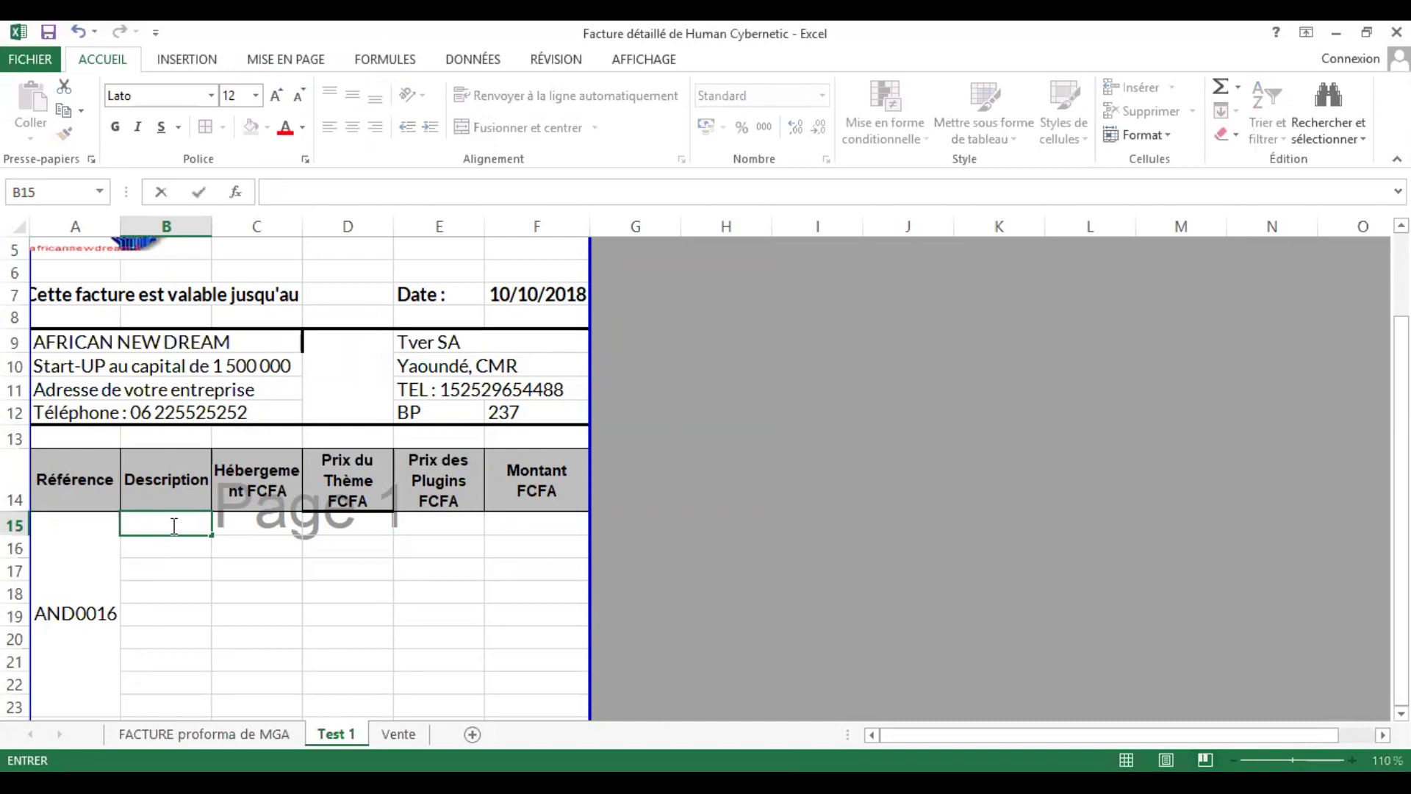
{"action": "type", "text": "sl"}
{"action": "key", "text": "BackSpace"}
{"action": "key", "text": "BackSpace"}
{"action": "key", "text": "BackSpace"}
{"action": "type", "text": "Site"}
{"action": "left_click", "coordinate": [251, 523]}
Step: Enter the row 15 prices 70000, 50000 and 50000 in C15:E15
{"action": "double_click", "coordinate": [259, 521]}
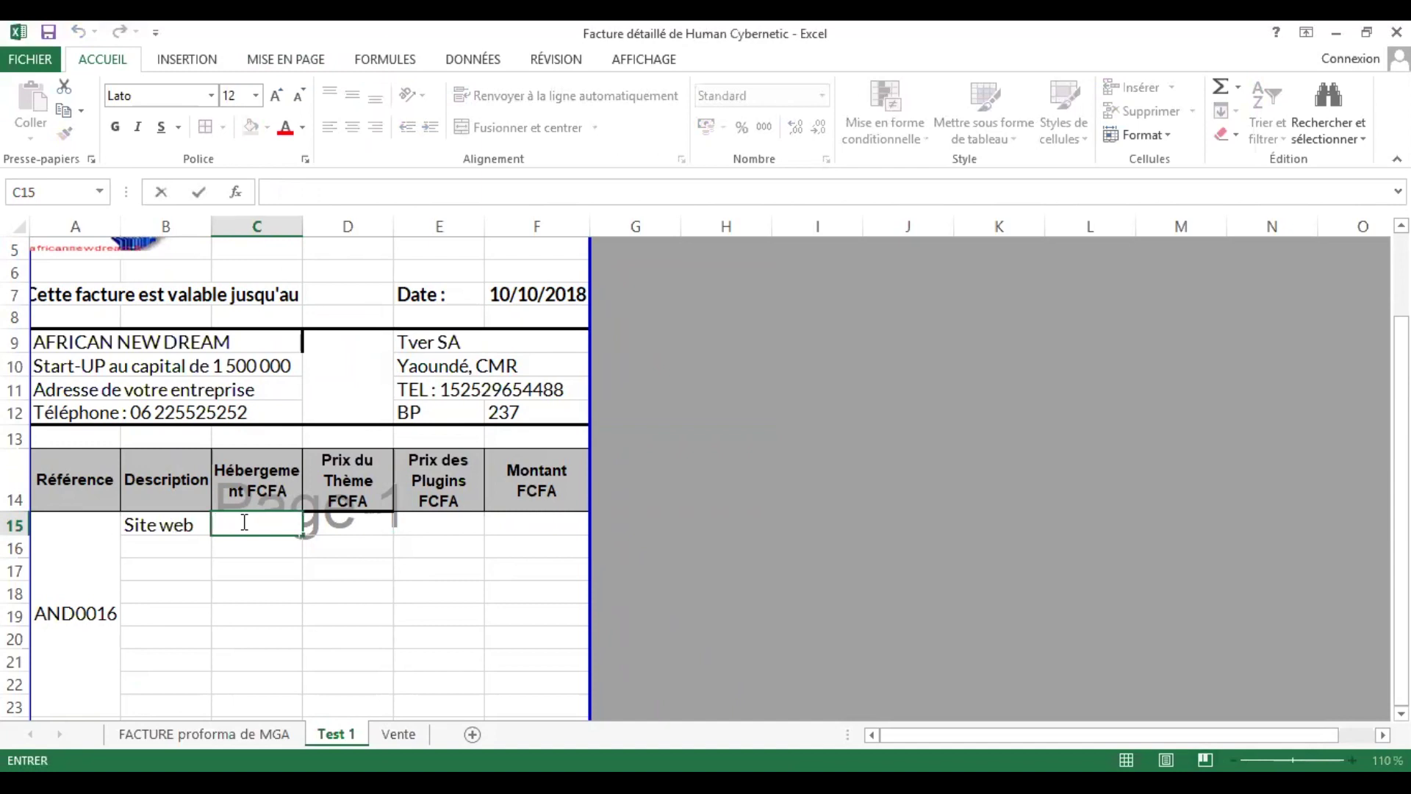
{"action": "type", "text": "700000"}
{"action": "key", "text": "BackSpace"}
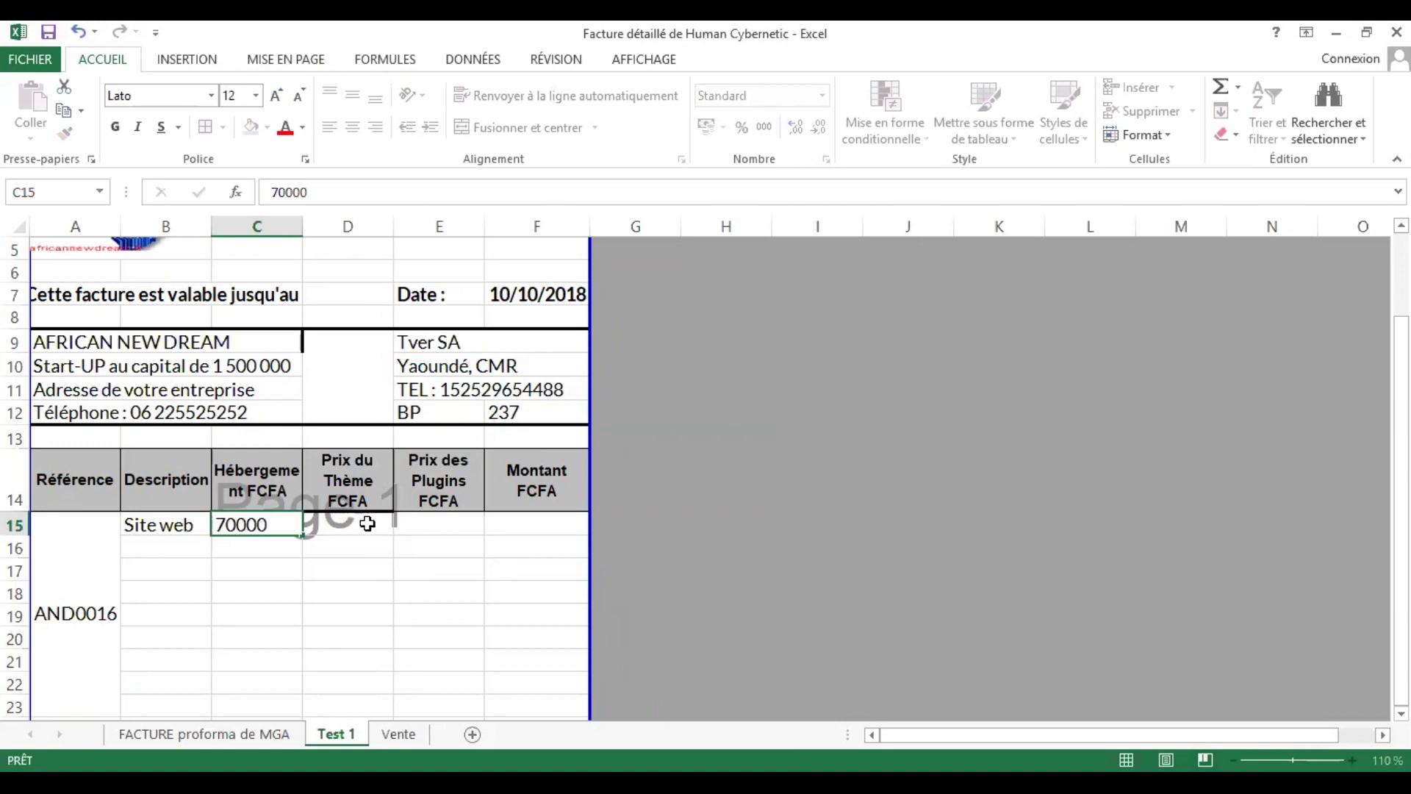
{"action": "left_click", "coordinate": [367, 524]}
{"action": "type", "text": "50000"}
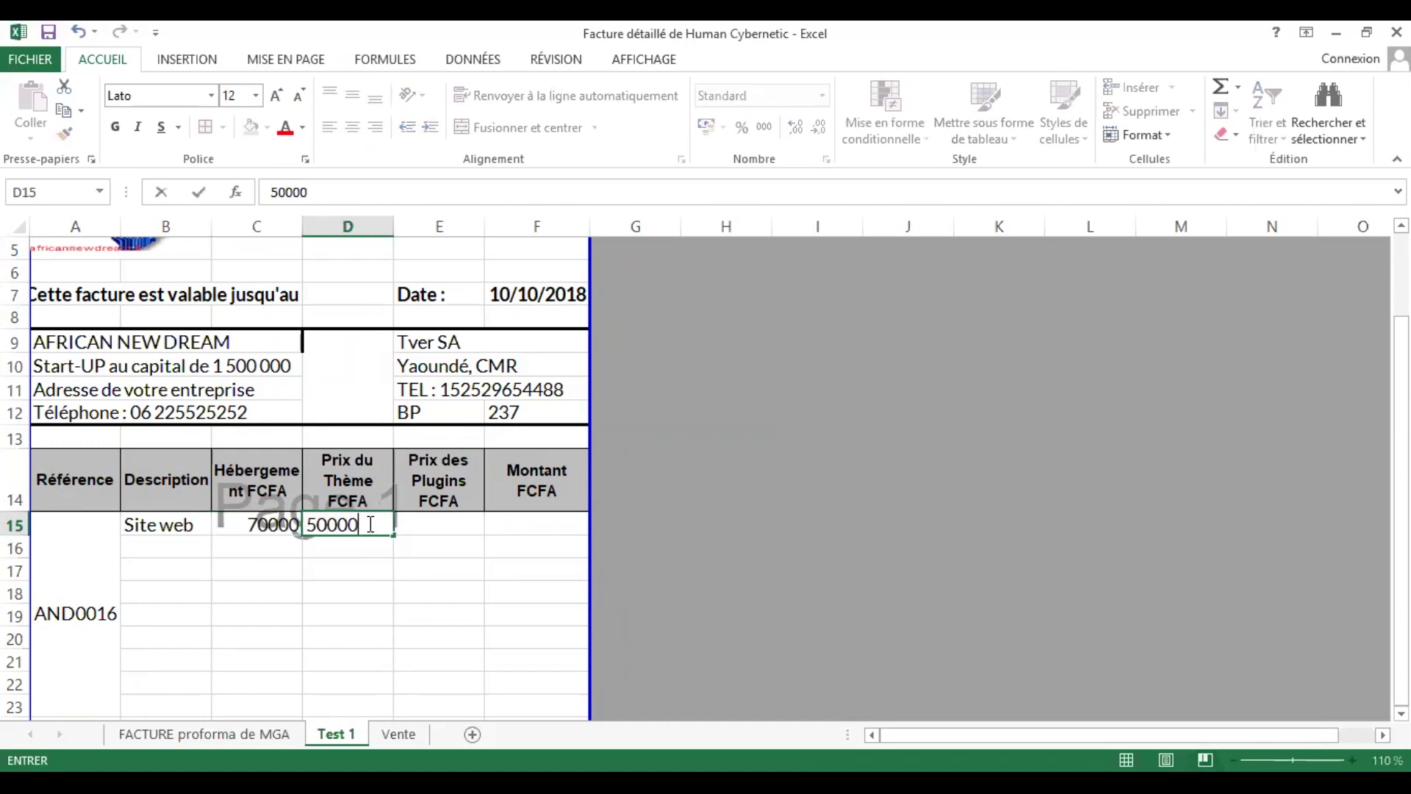
{"action": "left_click", "coordinate": [434, 528]}
{"action": "type", "text": "50000"}
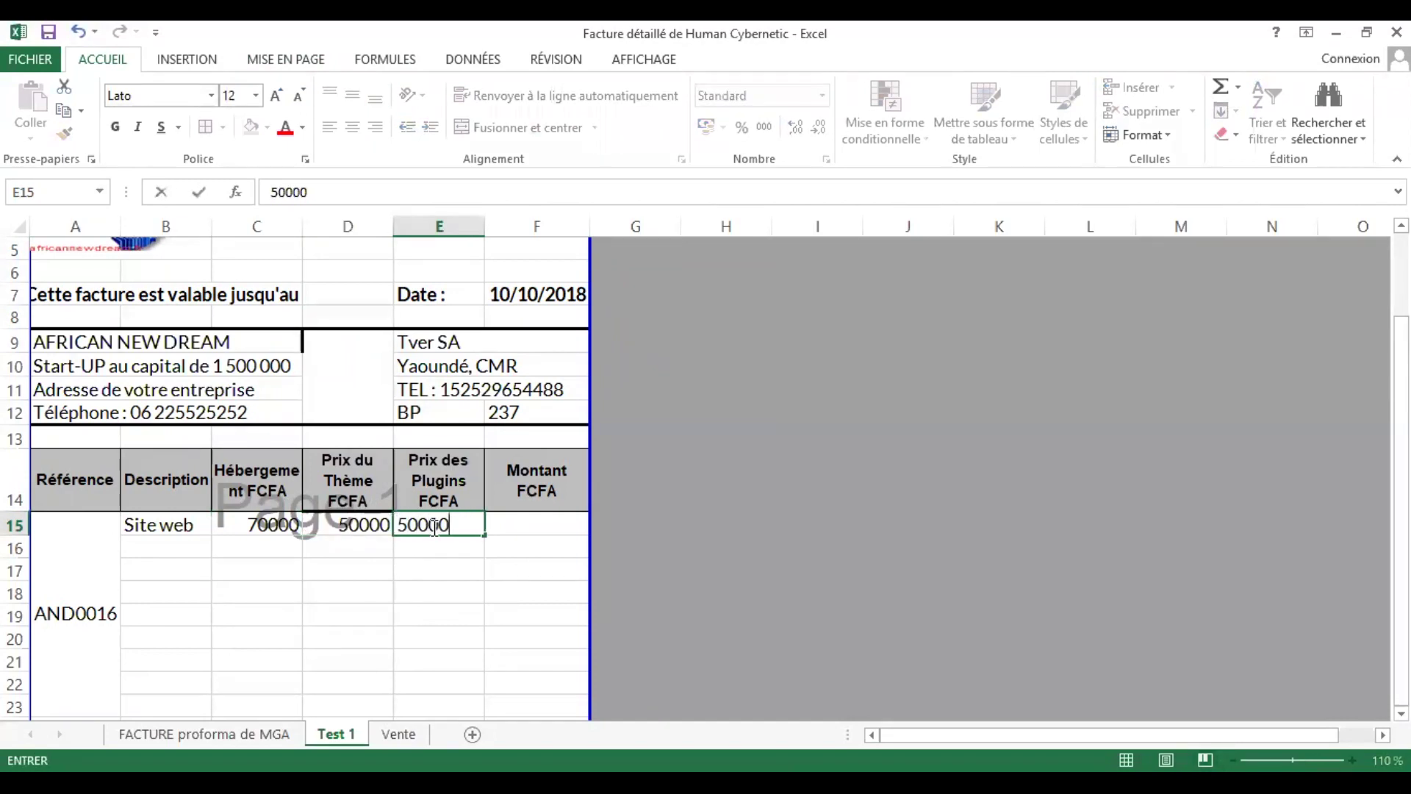
{"action": "left_click", "coordinate": [513, 523]}
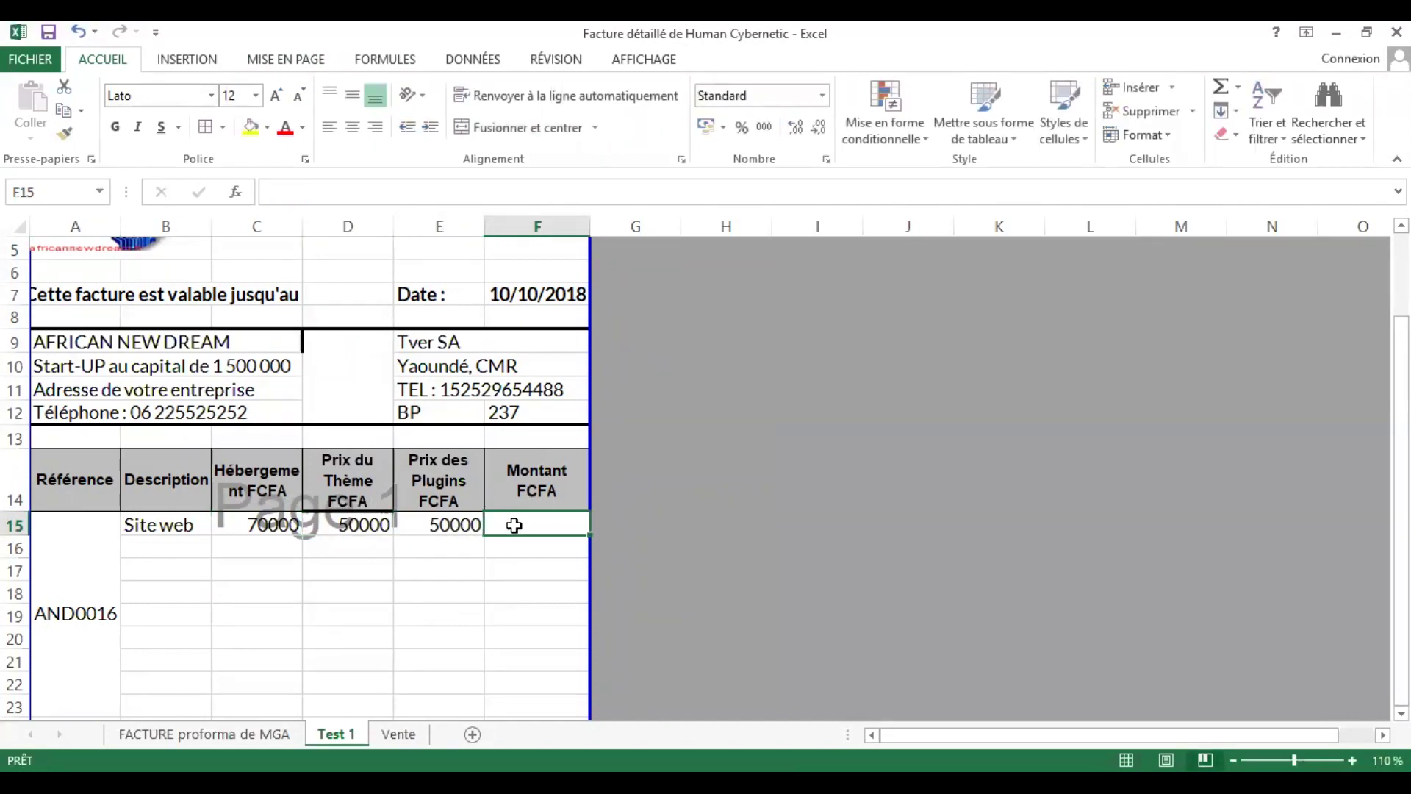
Step: Type the B16 description 'con tenu' and 'Logo' in B17
{"action": "left_click", "coordinate": [163, 548]}
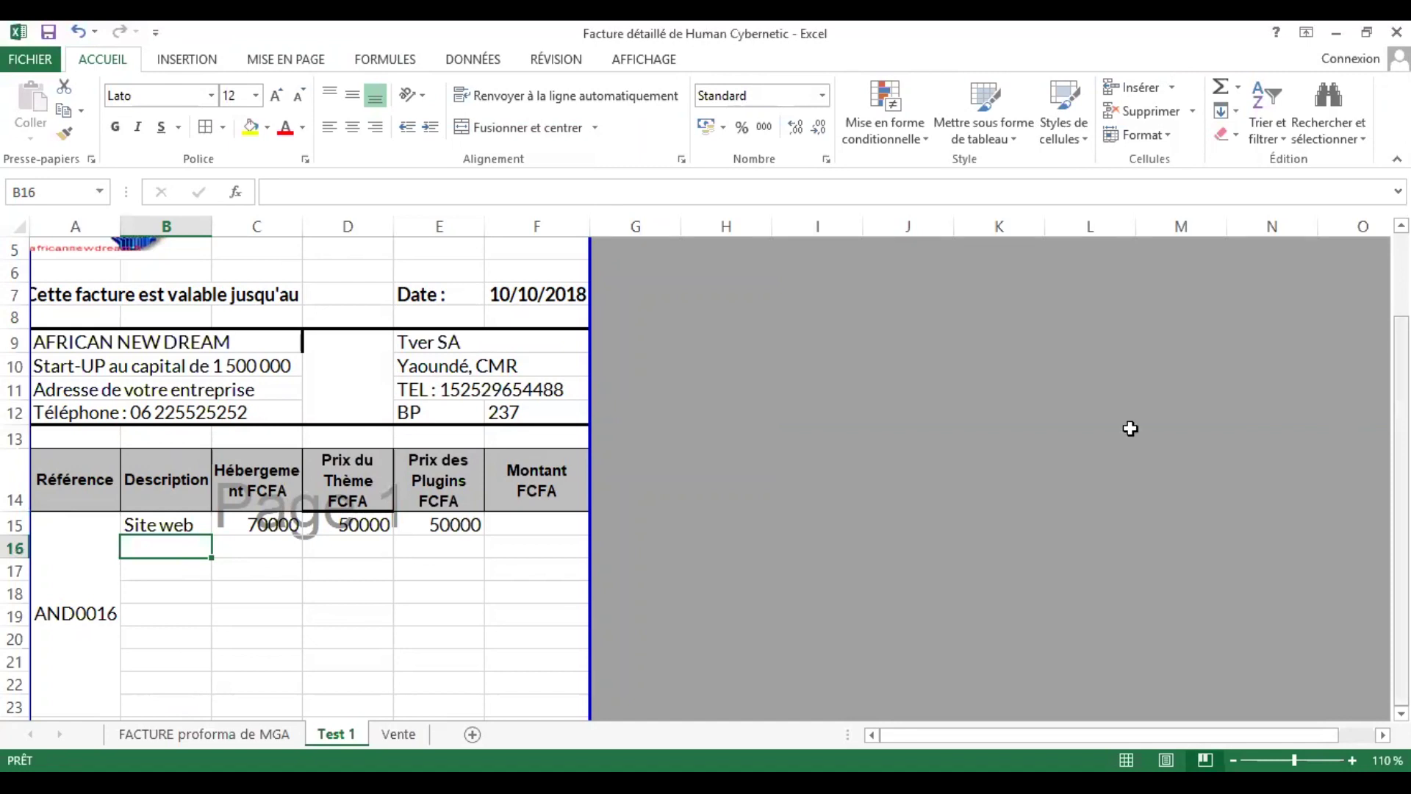
{"action": "double_click", "coordinate": [173, 549]}
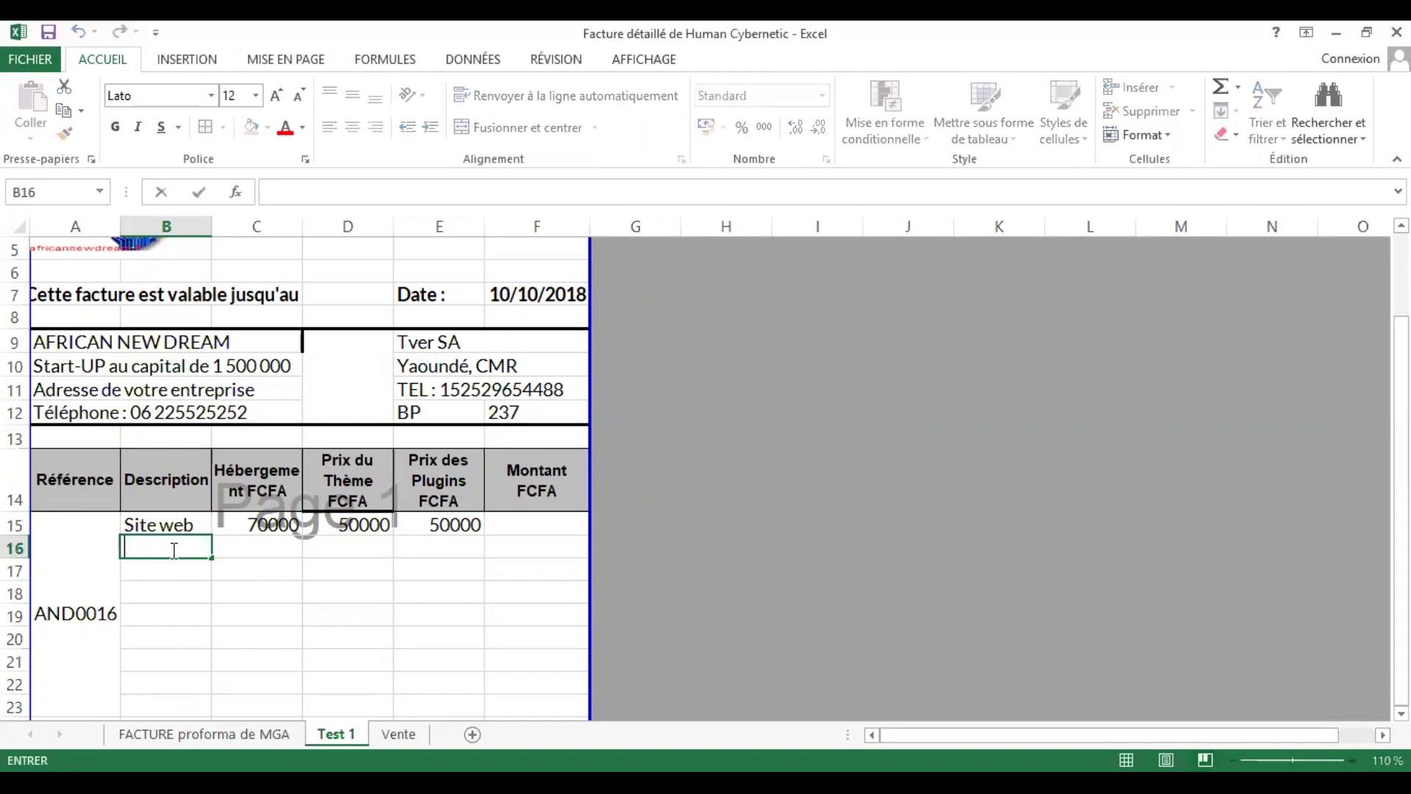
{"action": "type", "text": "Re"}
{"action": "key", "text": "BackSpace"}
{"action": "key", "text": "BackSpace"}
{"action": "type", "text": "con ten"}
{"action": "type", "text": "ue"}
{"action": "key", "text": "BackSpace"}
{"action": "left_click", "coordinate": [163, 578]}
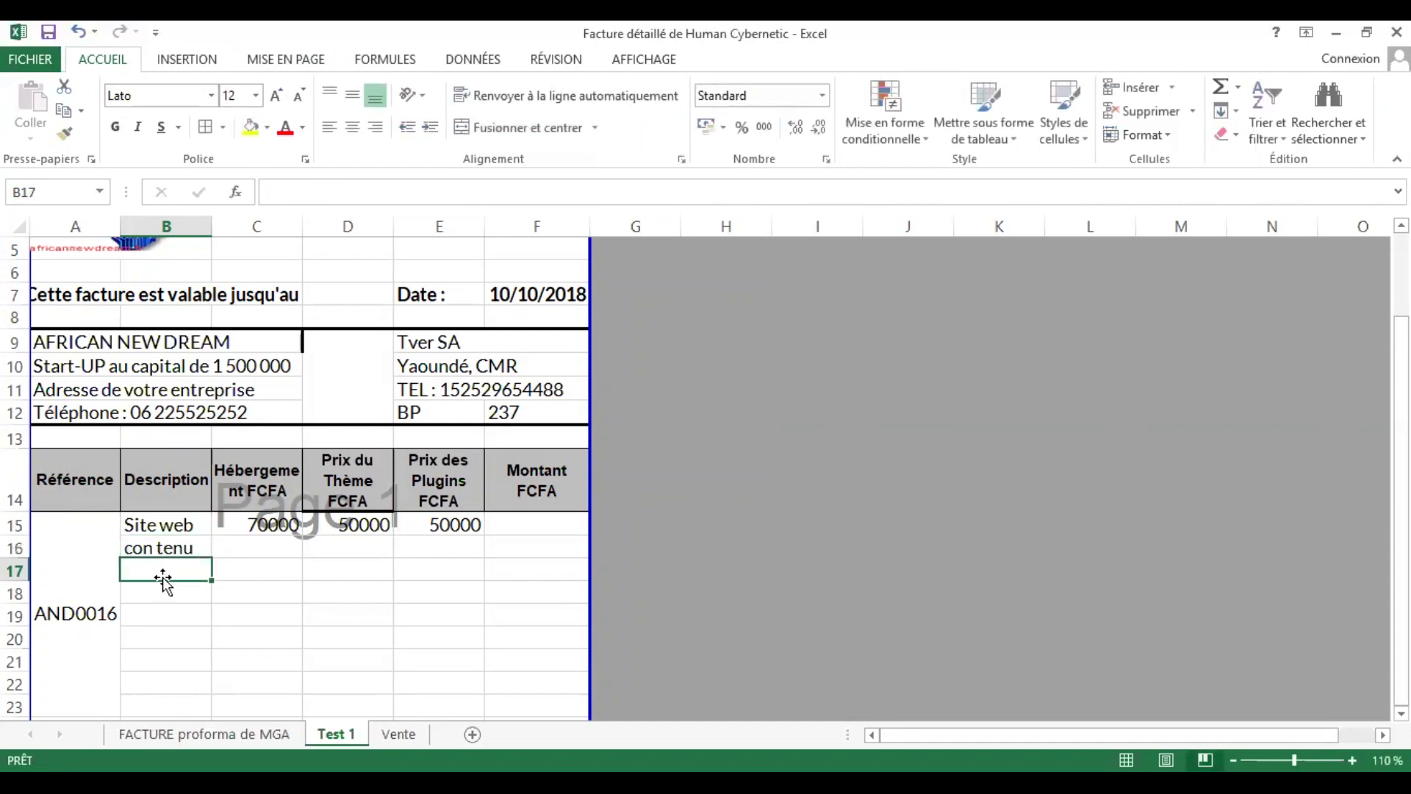
{"action": "type", "text": "Logo"}
{"action": "left_click", "coordinate": [165, 595]}
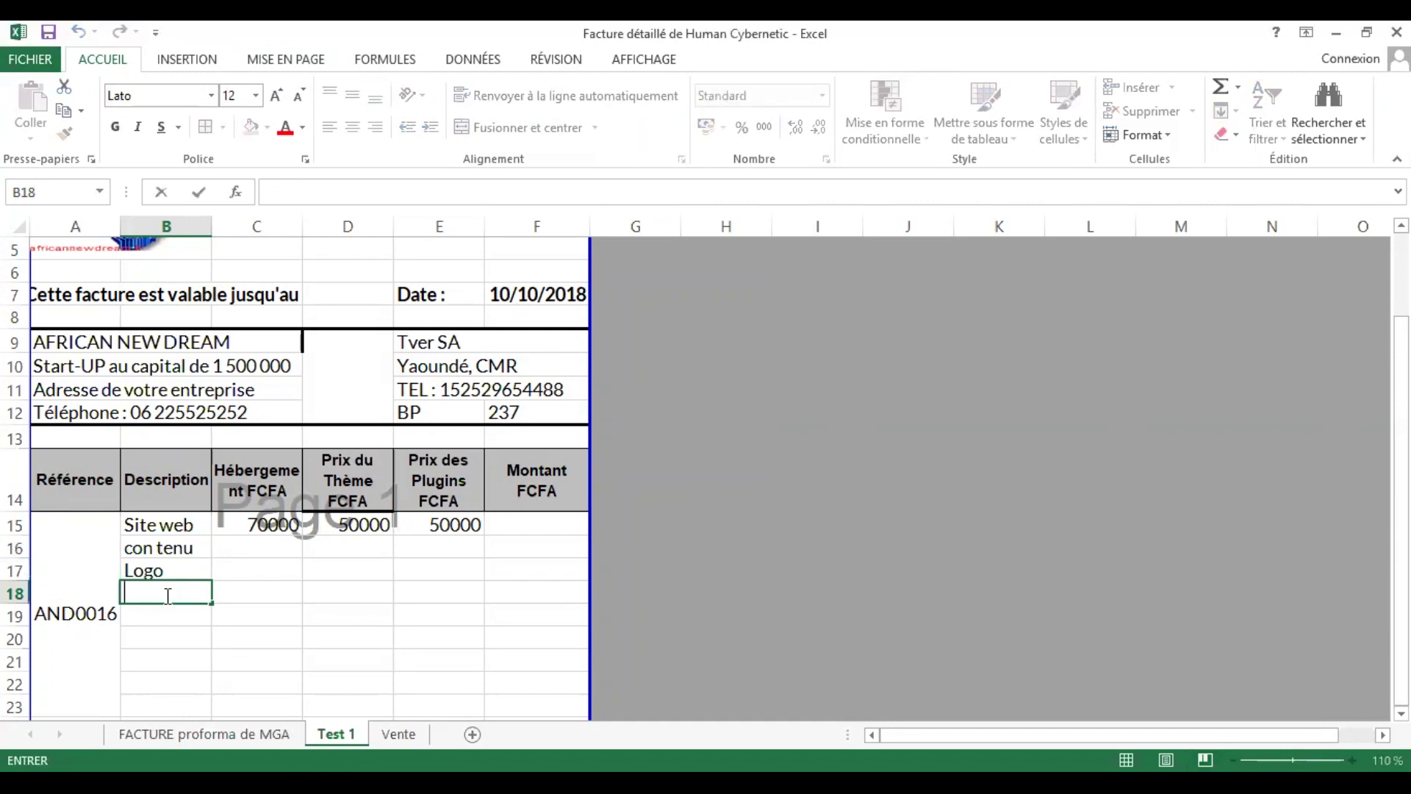
Step: Enter 'Webmaster' in B18, correcting the typos
{"action": "type", "text": "Webmse"}
{"action": "key", "text": "BackSpace"}
{"action": "key", "text": "BackSpace"}
{"action": "type", "text": "ter"}
{"action": "key", "text": "BackSpace"}
{"action": "key", "text": "BackSpace"}
{"action": "type", "text": "er"}
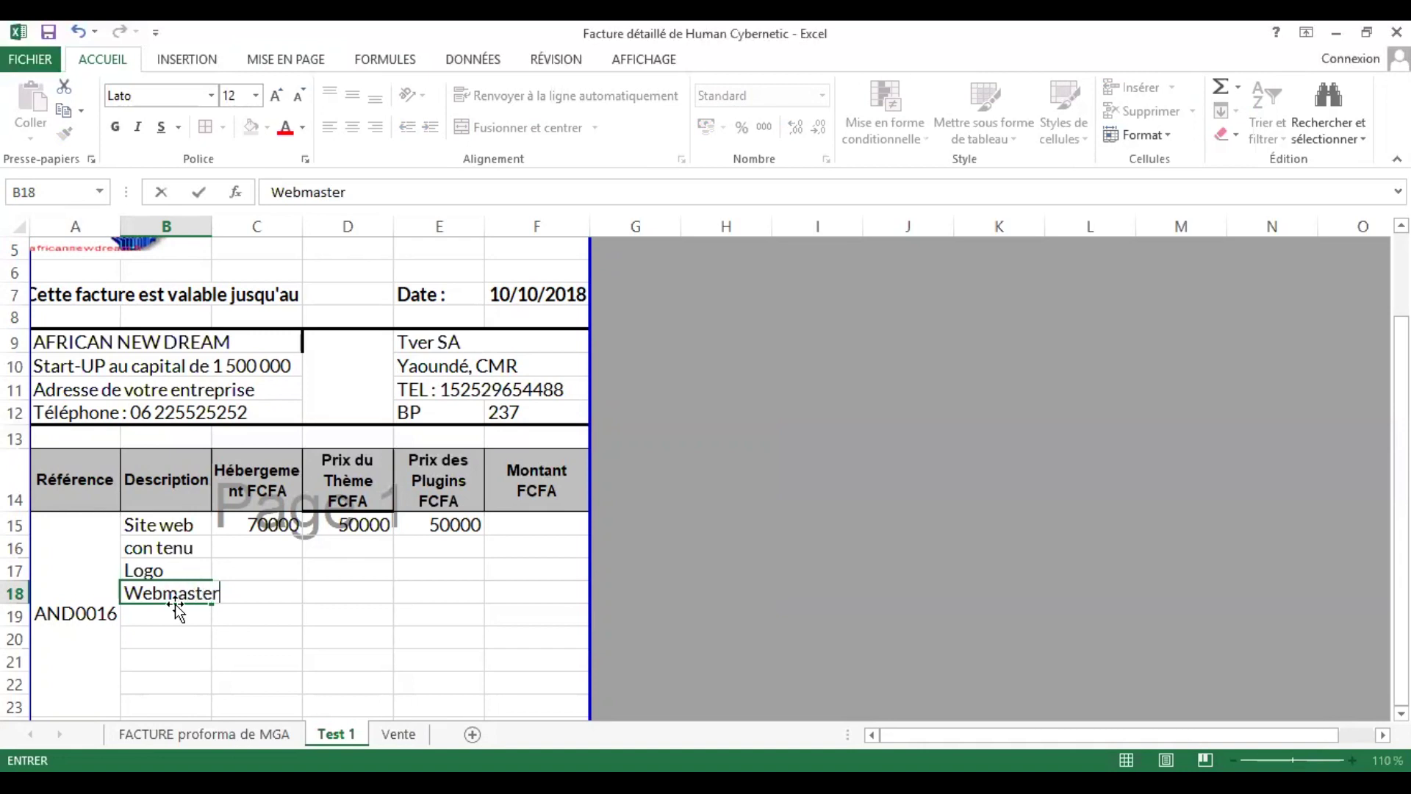
{"action": "left_click", "coordinate": [178, 620]}
Step: Enter 'Article' in B19 and 'Accomapagnement' in B20
{"action": "double_click", "coordinate": [180, 621]}
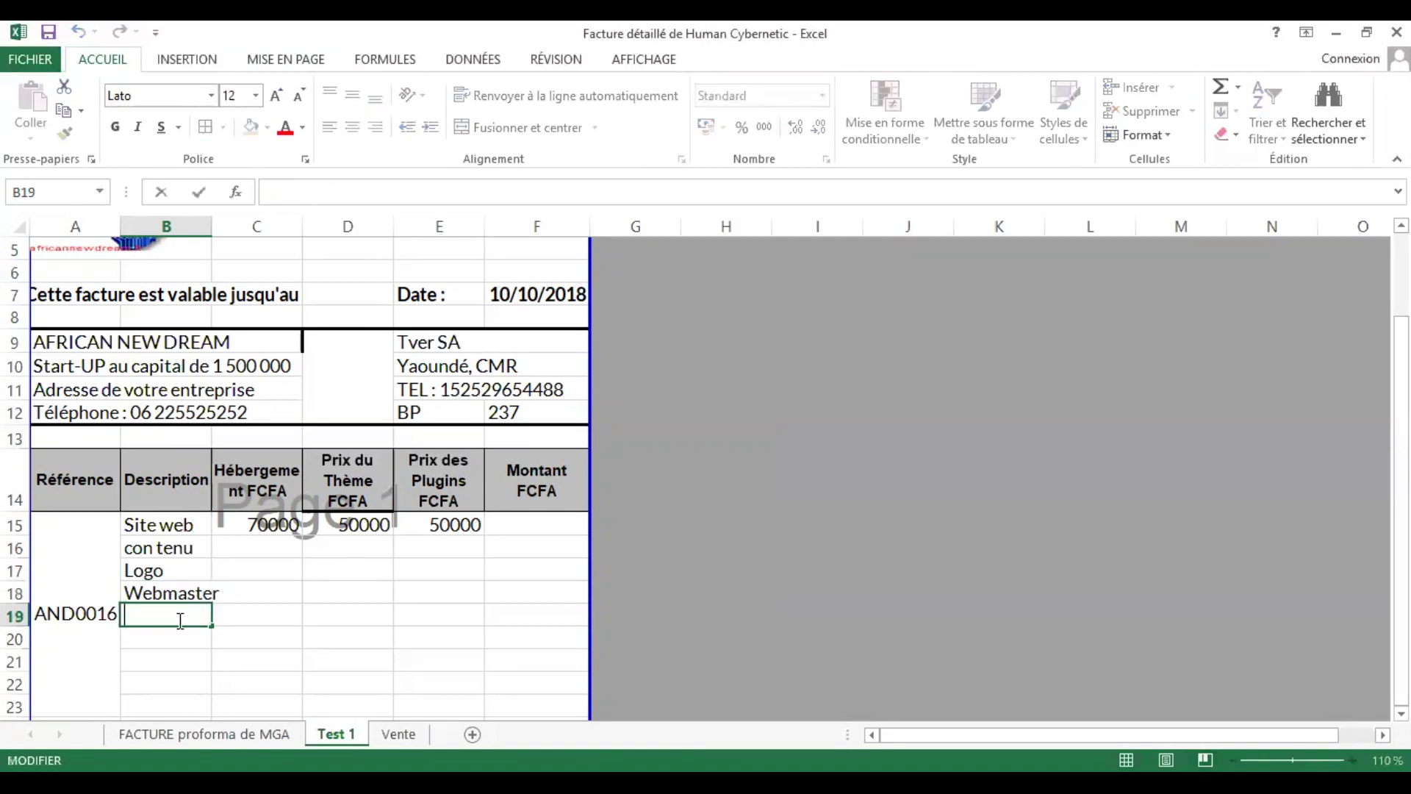
{"action": "type", "text": "Article"}
{"action": "left_click", "coordinate": [174, 640]}
{"action": "double_click", "coordinate": [174, 641]}
{"action": "type", "text": "A"}
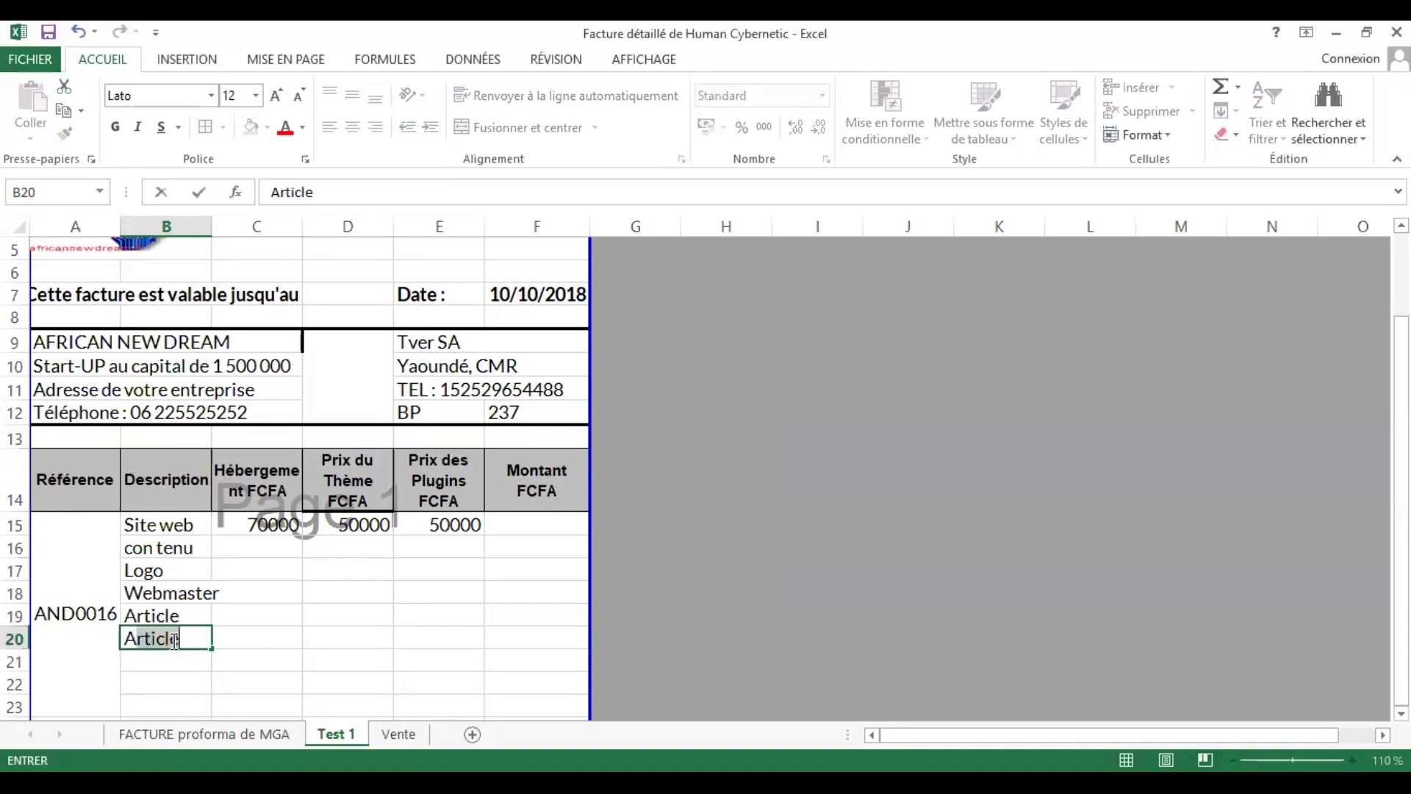
{"action": "type", "text": "ccoma"}
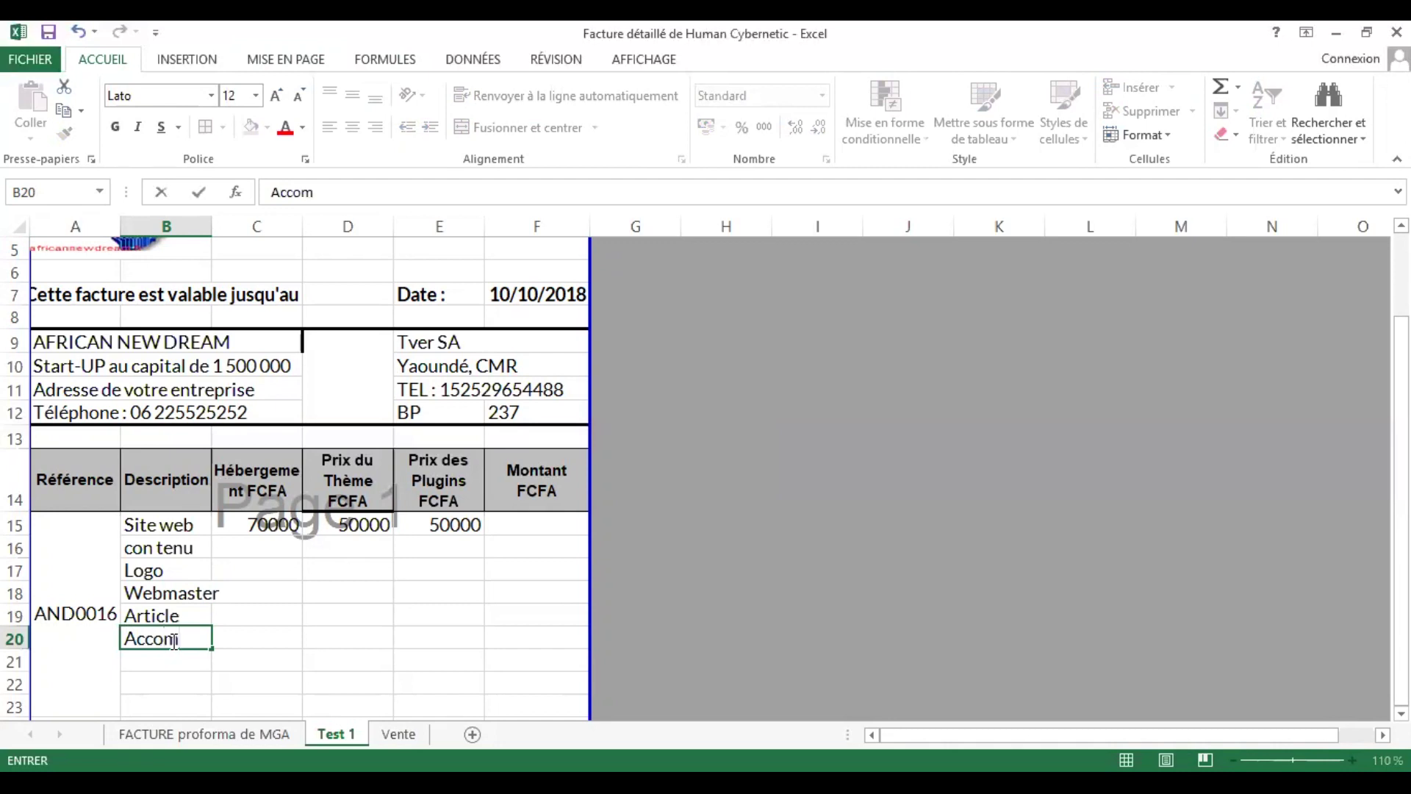
{"action": "type", "text": "pgnement"}
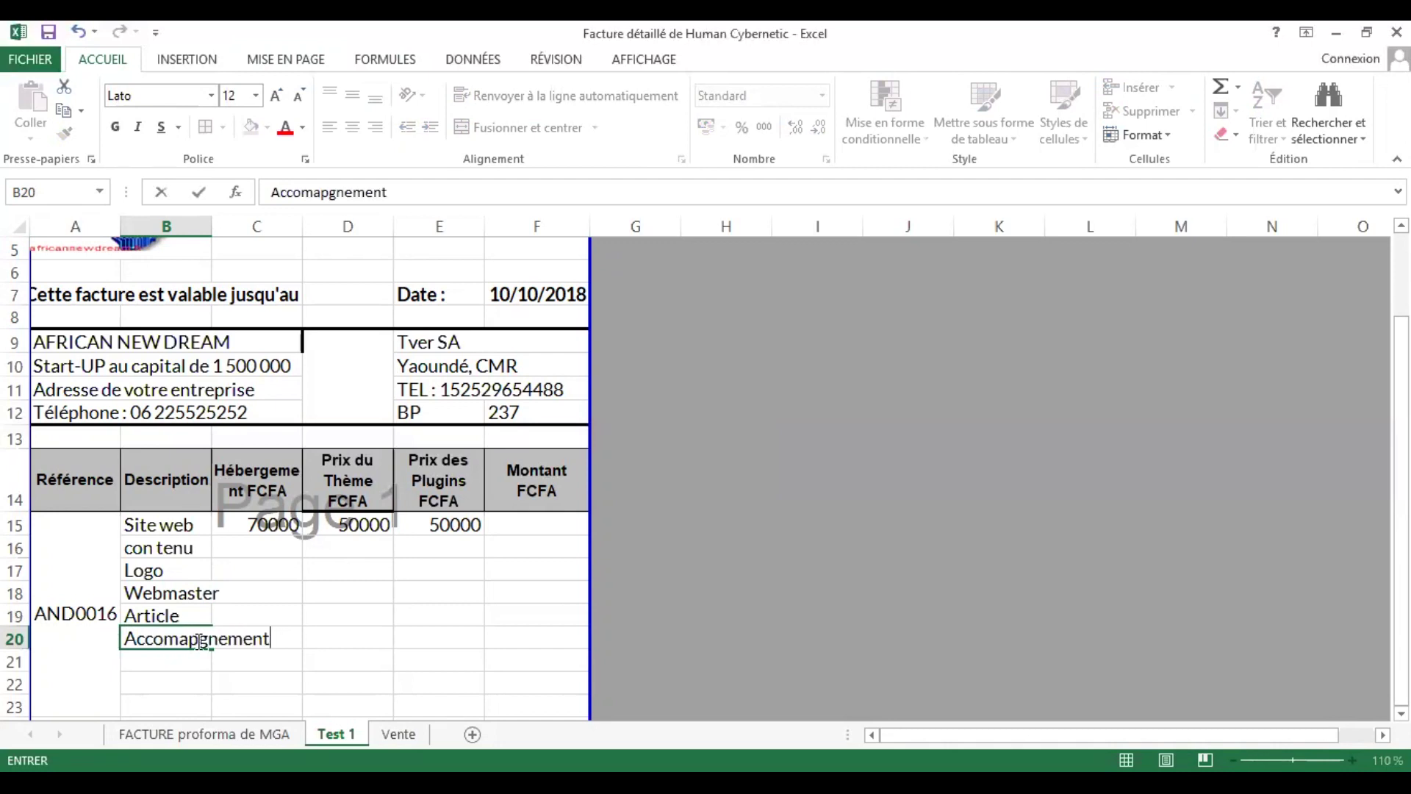
{"action": "left_click", "coordinate": [200, 641]}
{"action": "type", "text": "g"}
{"action": "key", "text": "BackSpace"}
{"action": "type", "text": "a"}
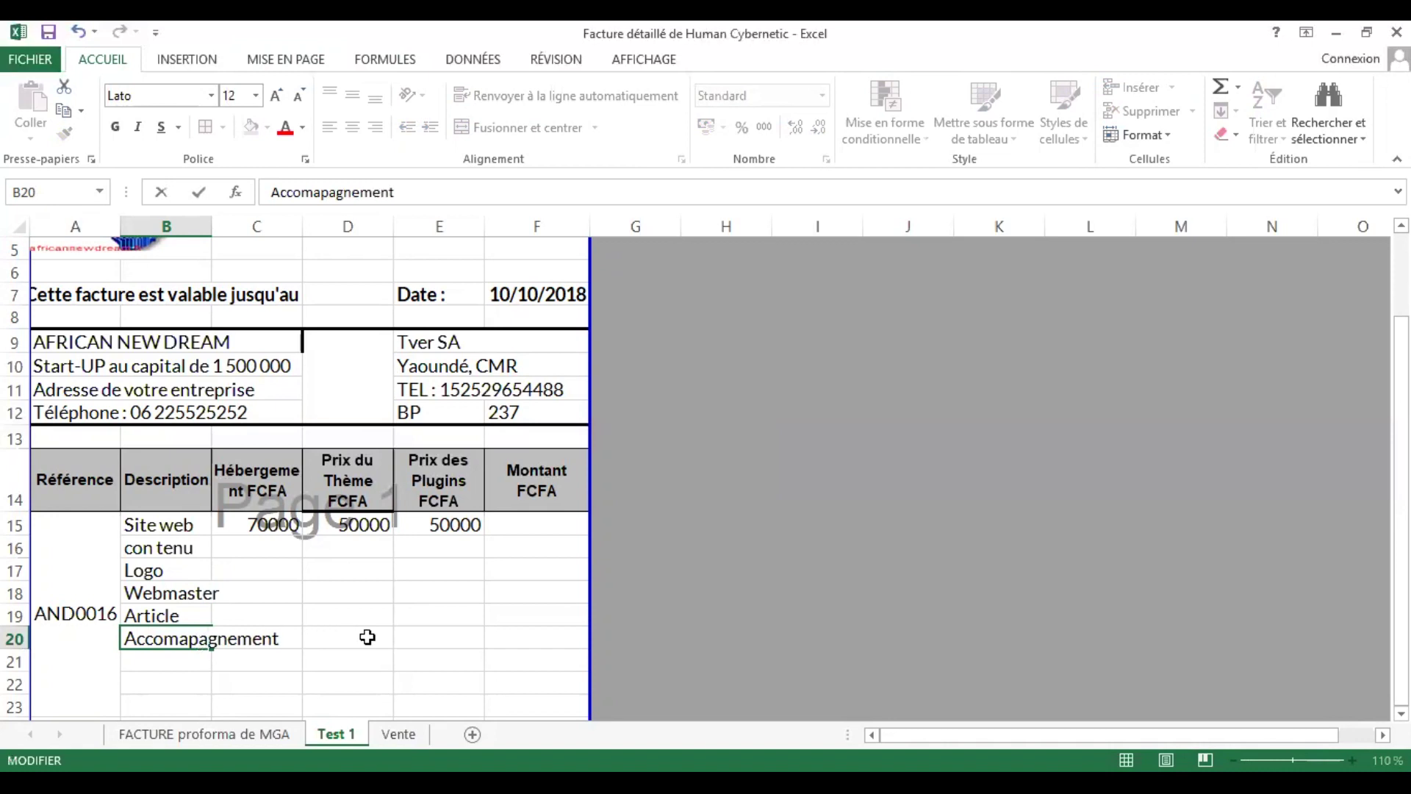
{"action": "left_click", "coordinate": [367, 637]}
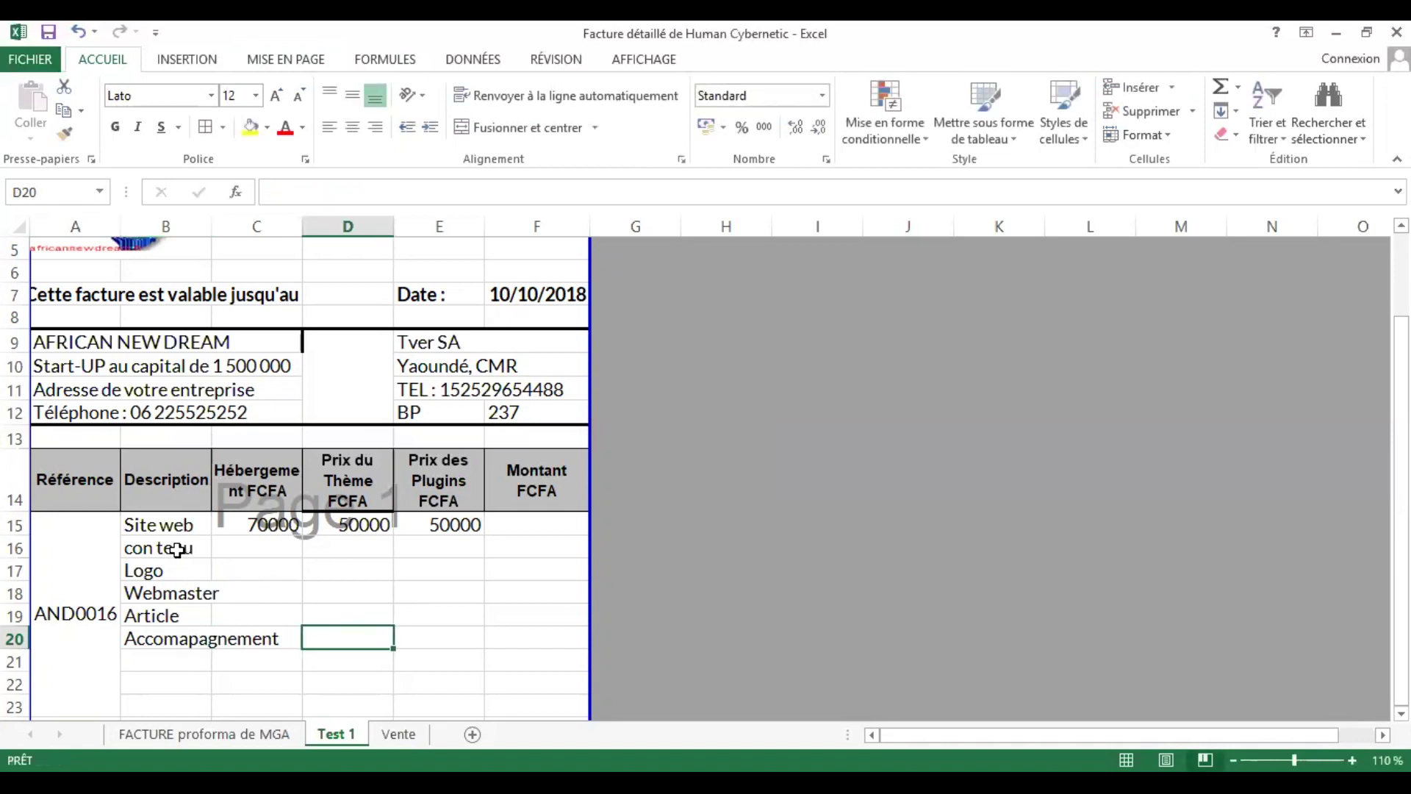
Step: Review the column B descriptions and select the empty price block C16:E19
{"action": "left_click", "coordinate": [186, 573]}
{"action": "left_click", "coordinate": [189, 592]}
{"action": "left_click", "coordinate": [192, 614]}
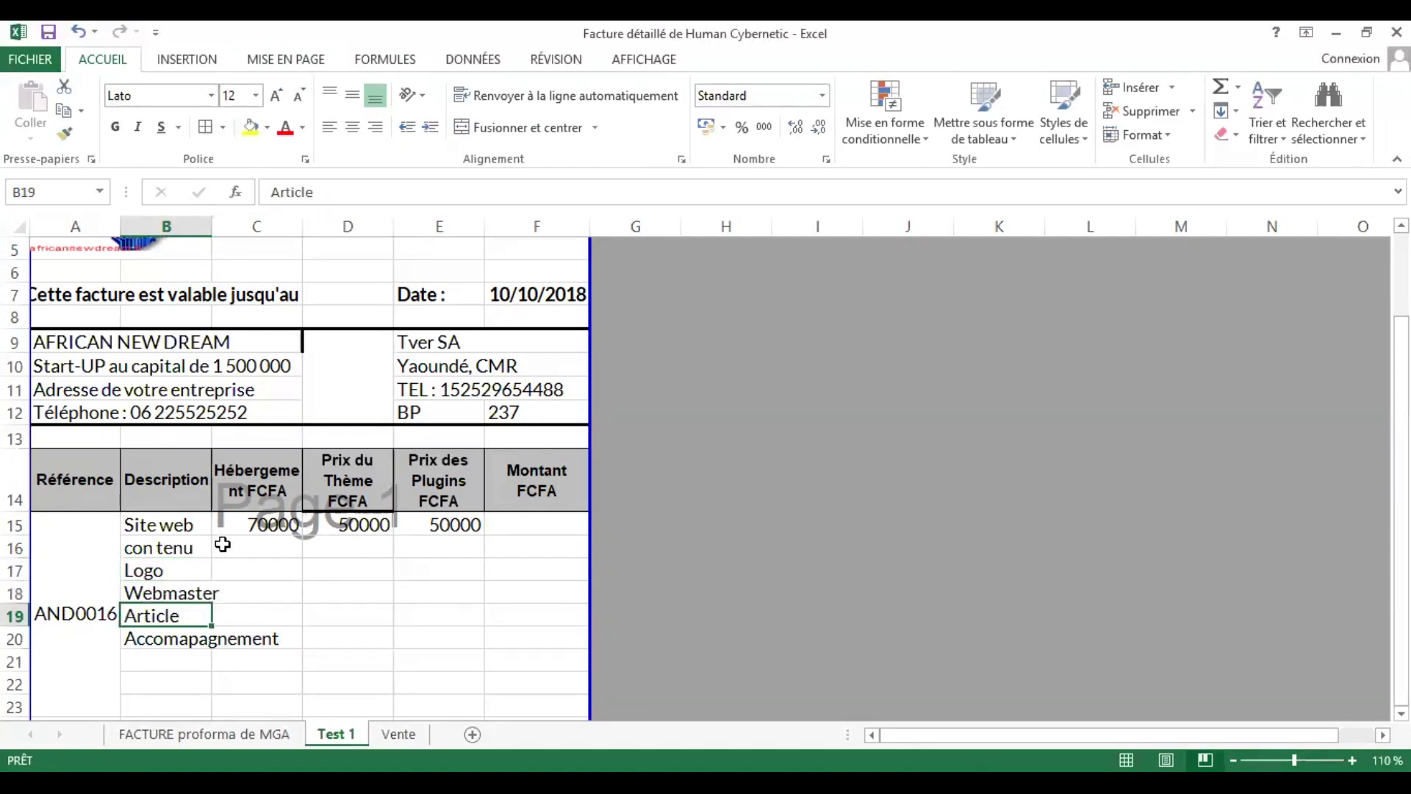
{"action": "left_click", "coordinate": [257, 550]}
{"action": "left_click_drag", "start_coordinate": [257, 550], "coordinate": [417, 612]}
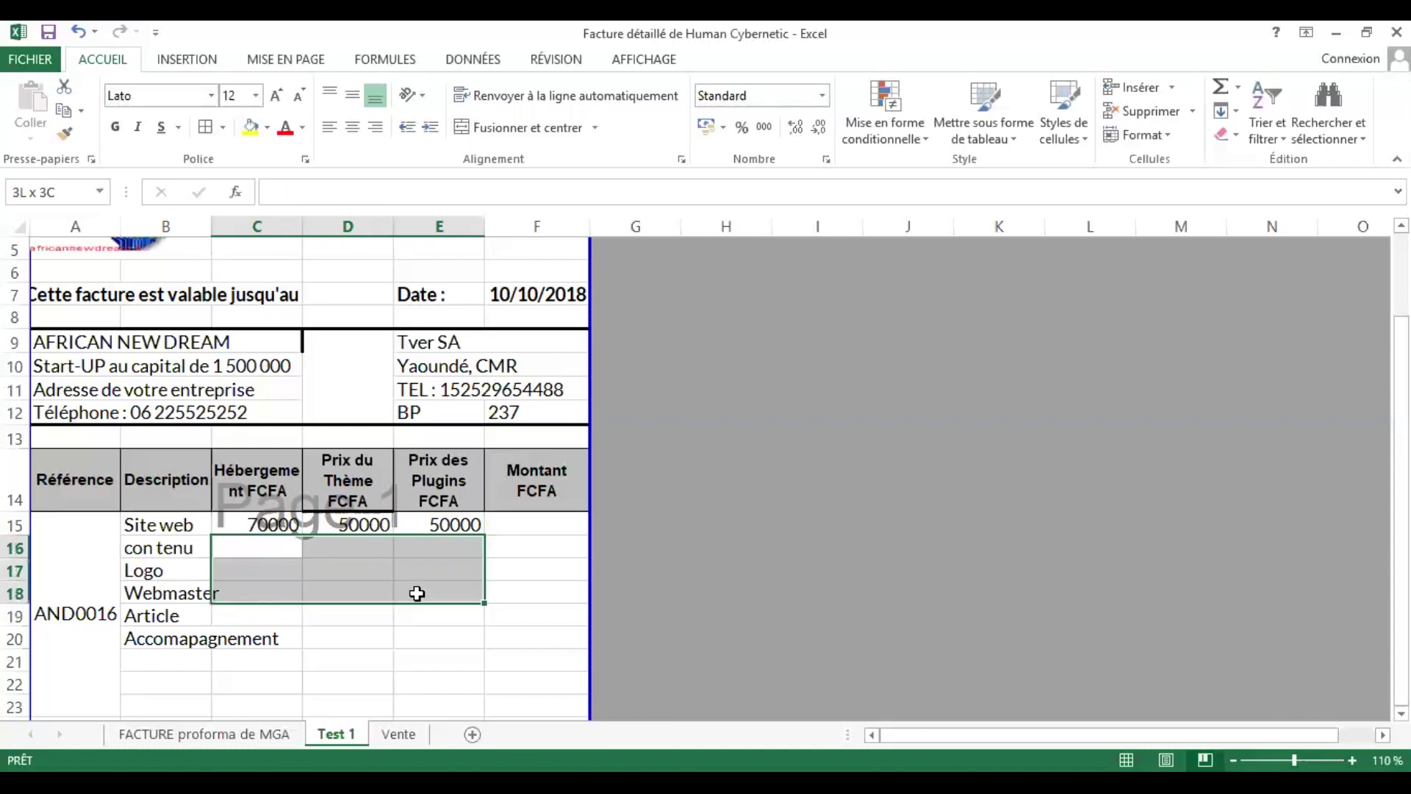
Step: Merge C16:E19 into one cell and trim the B20 description to 'Accomap'
{"action": "left_click", "coordinate": [525, 127]}
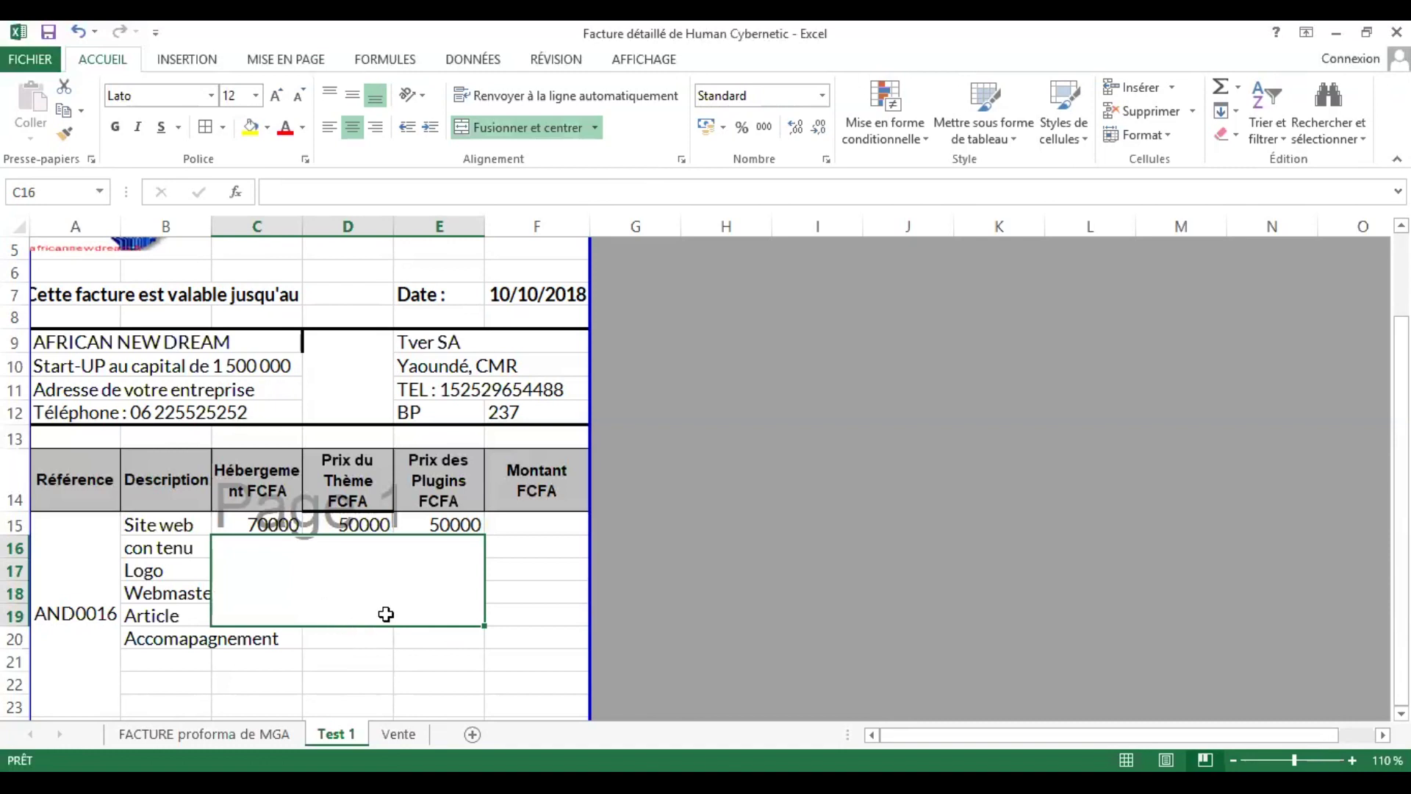
{"action": "left_click", "coordinate": [205, 641]}
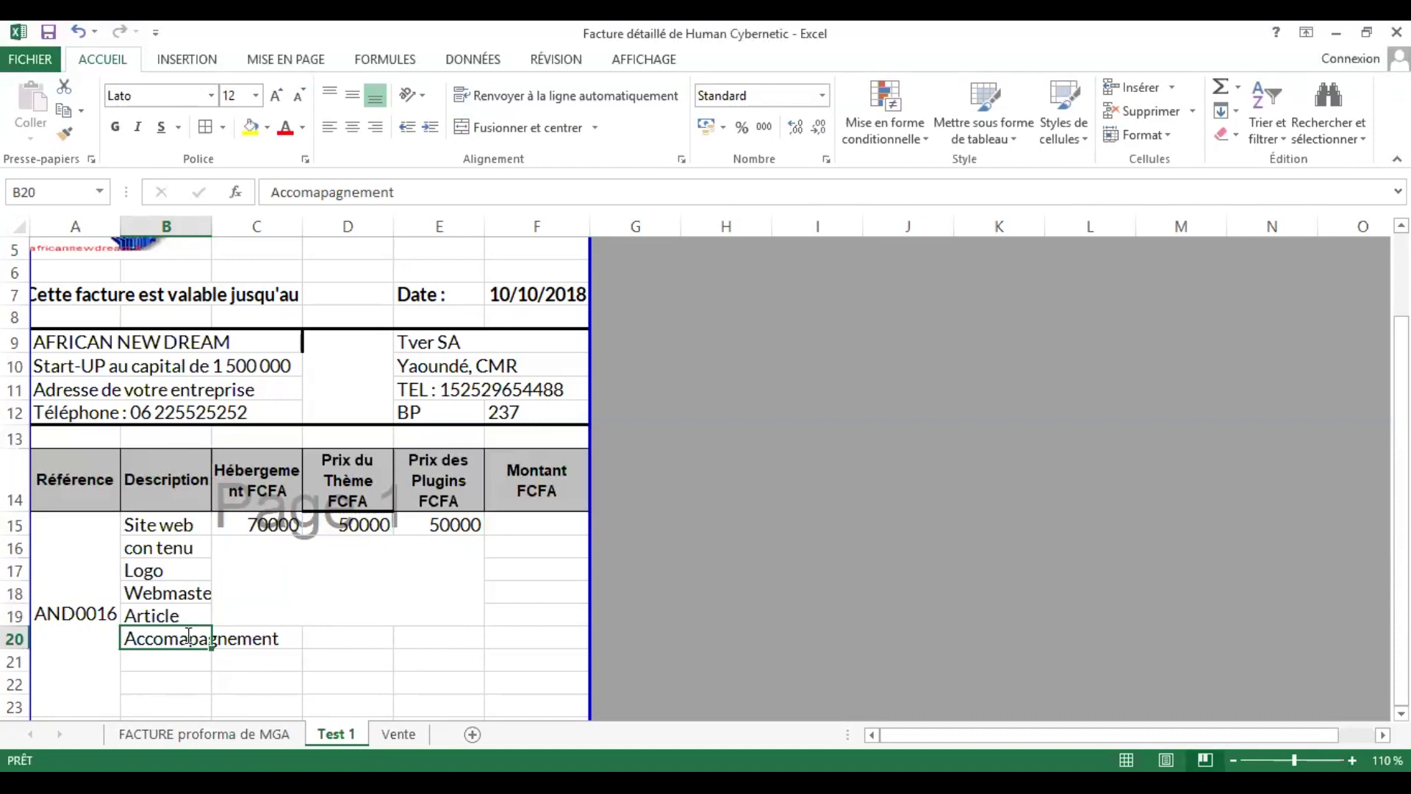
{"action": "double_click", "coordinate": [188, 639]}
{"action": "key", "text": "BackSpace"}
{"action": "key", "text": "BackSpace"}
{"action": "key", "text": "BackSpace"}
{"action": "key", "text": "BackSpace"}
{"action": "key", "text": "BackSpace"}
{"action": "key", "text": "BackSpace"}
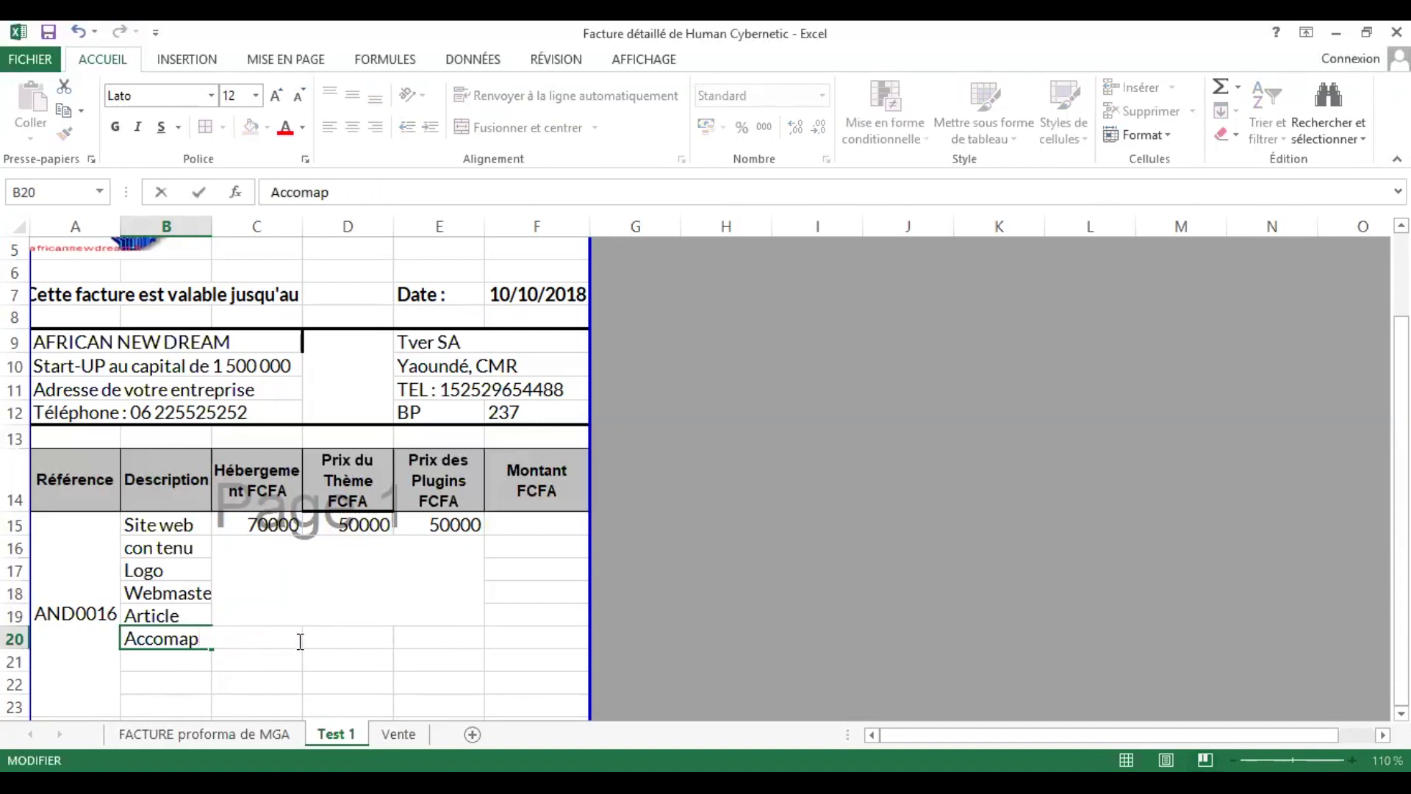
{"action": "left_click", "coordinate": [305, 640]}
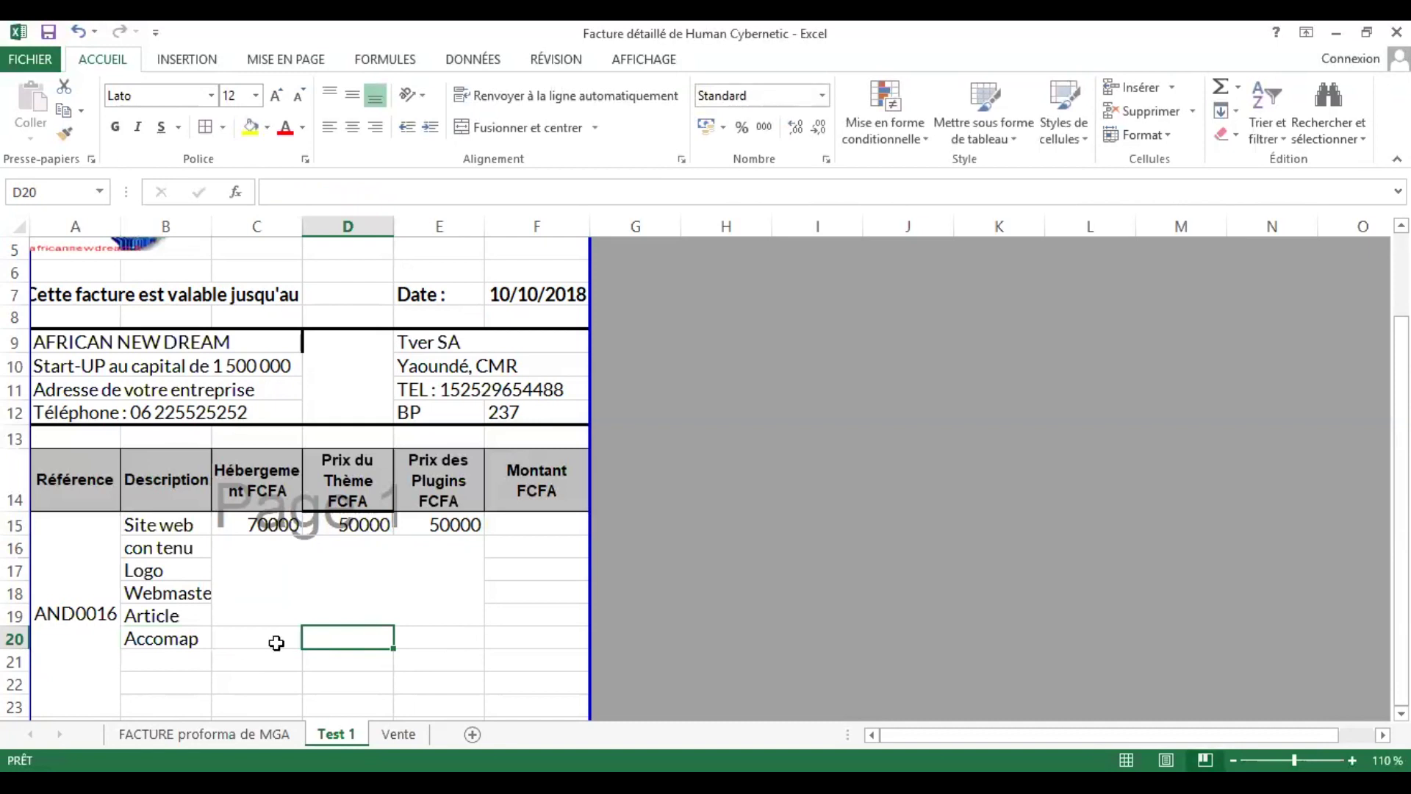
{"action": "left_click", "coordinate": [232, 640]}
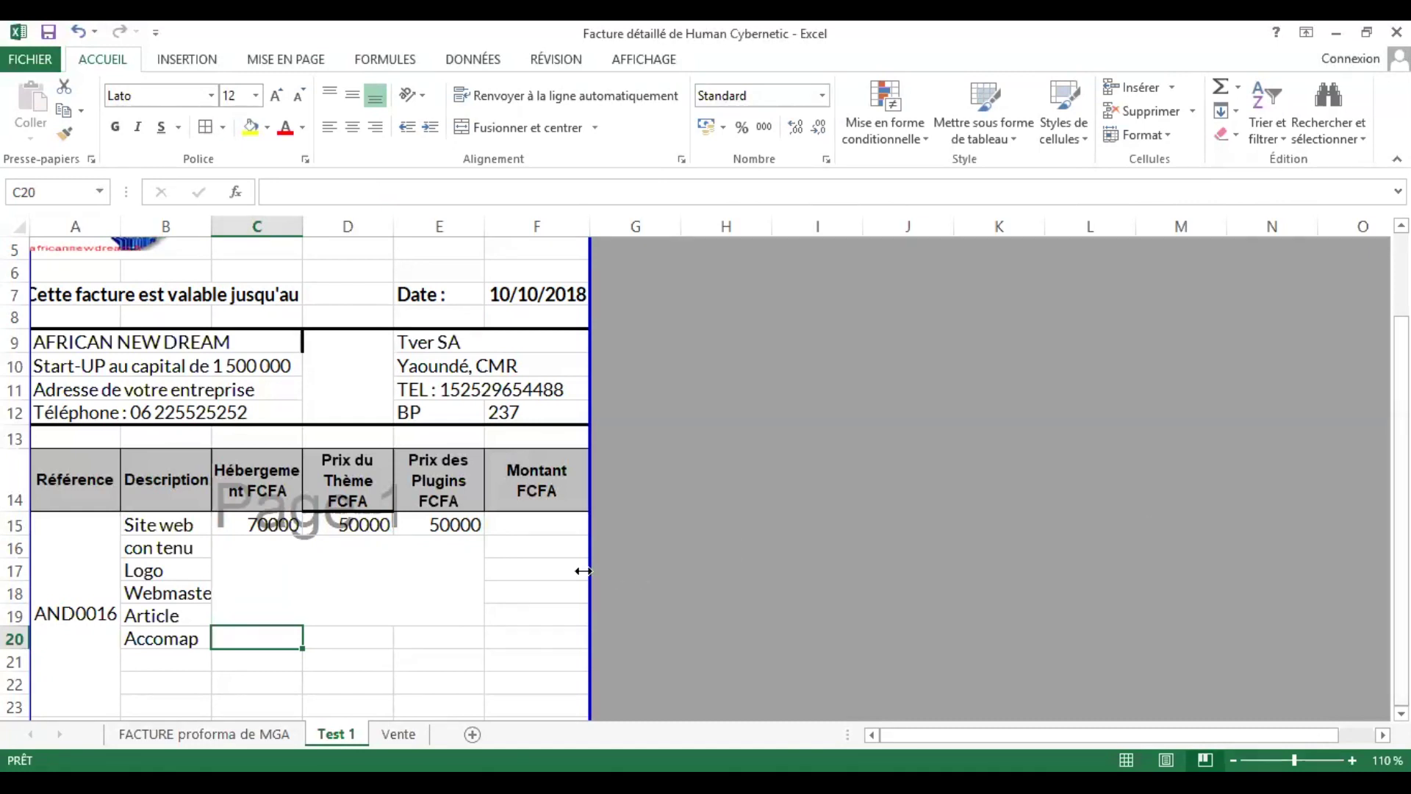
Step: Enter =C15+D15+E15 in F15, giving a total of 170000
{"action": "double_click", "coordinate": [526, 519]}
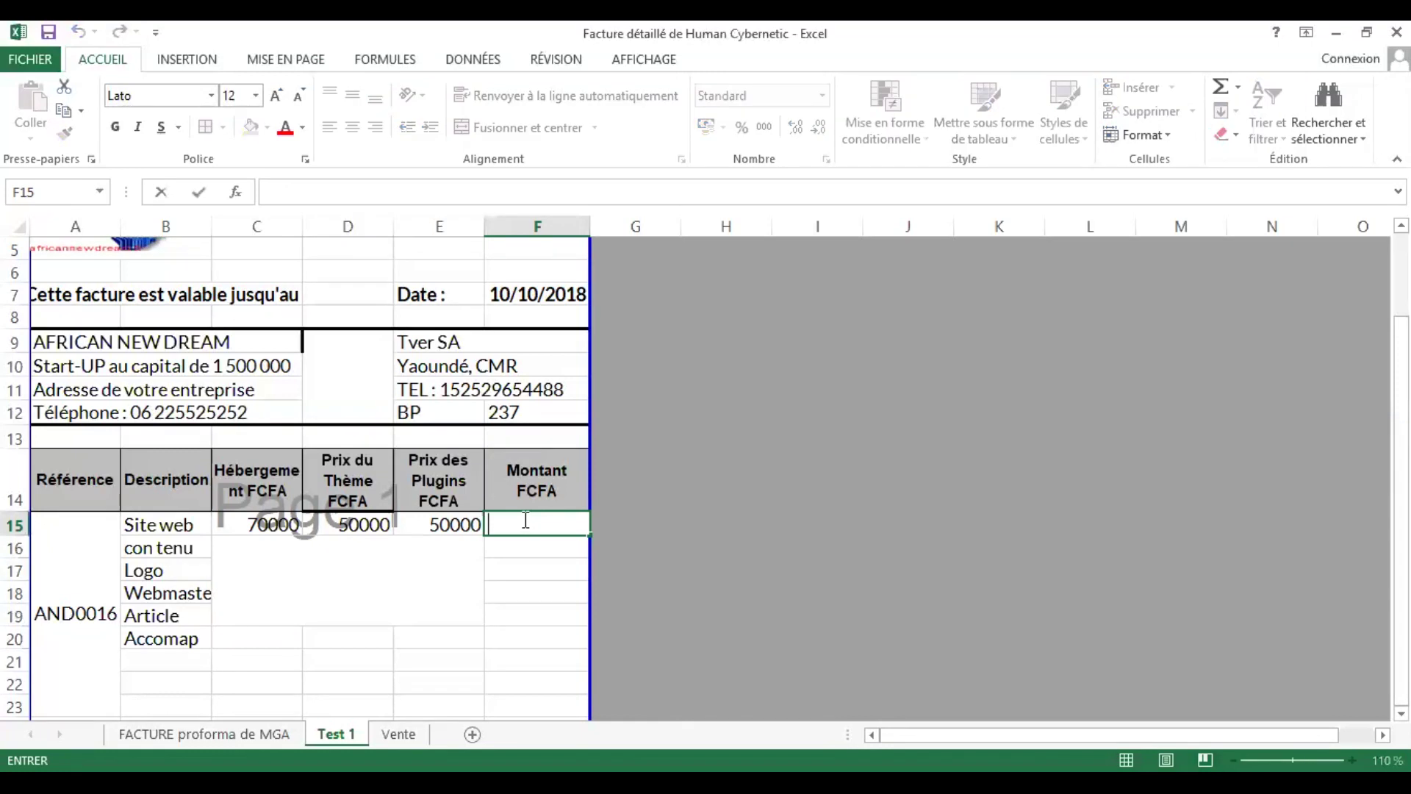
{"action": "type", "text": "="}
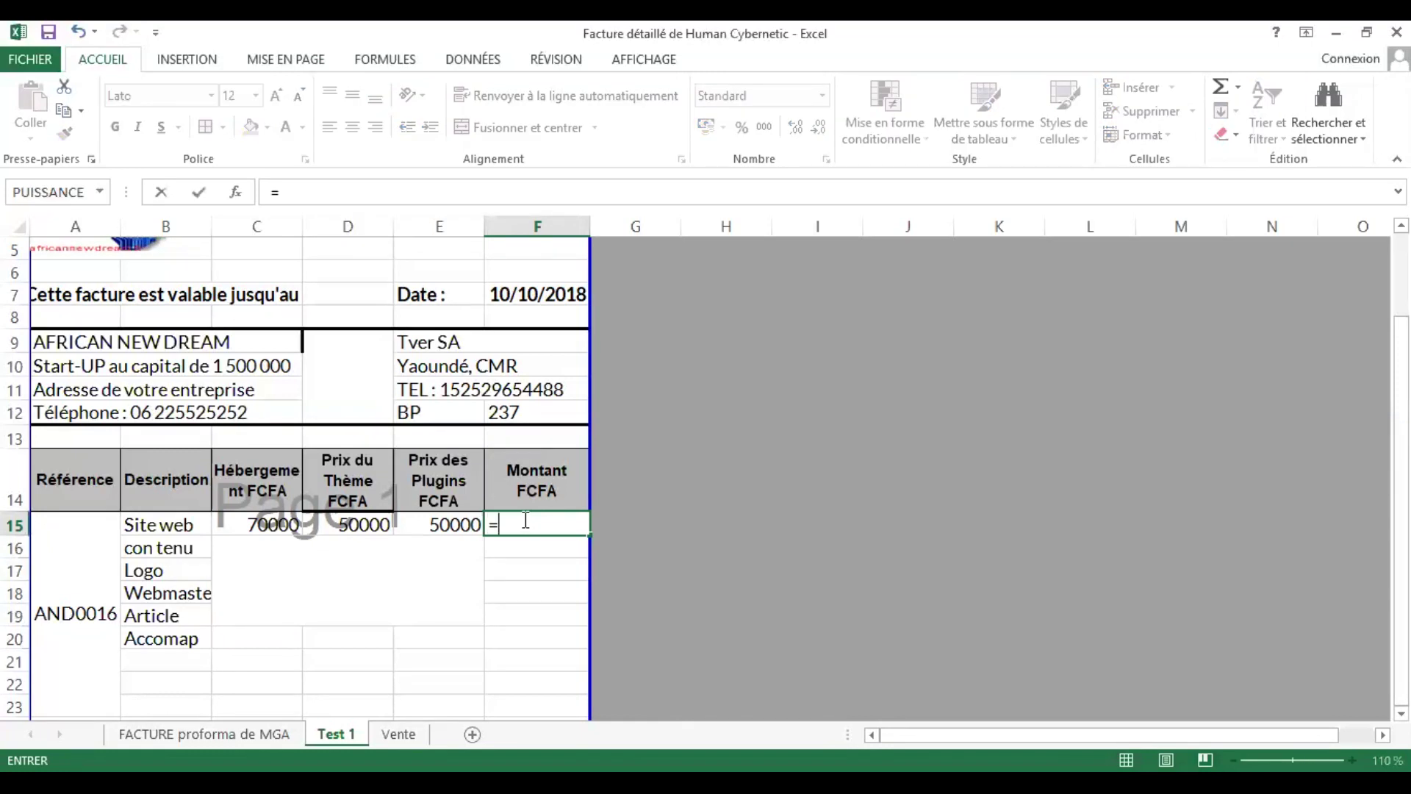
{"action": "left_click", "coordinate": [286, 531]}
{"action": "type", "text": "+"}
{"action": "left_click", "coordinate": [369, 525]}
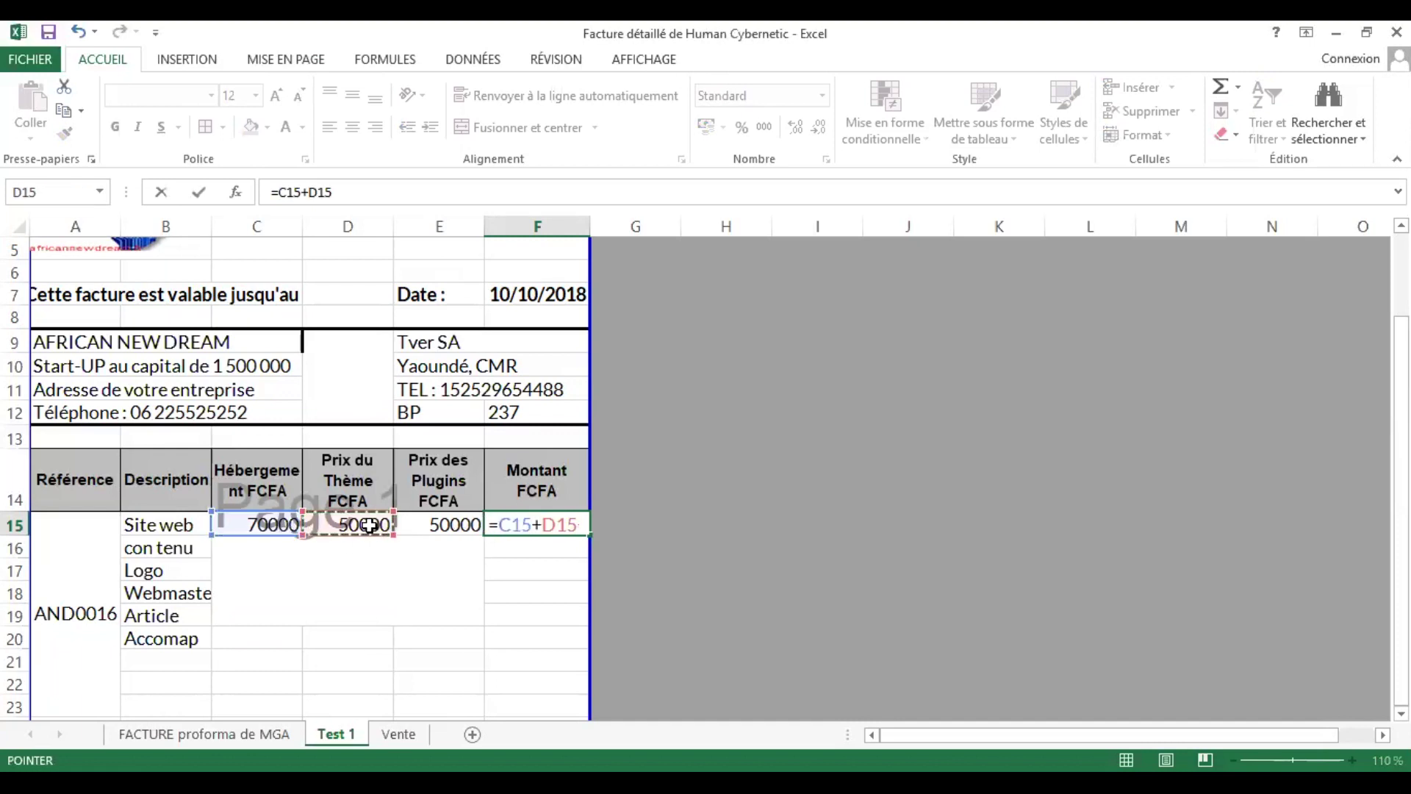
{"action": "type", "text": "+"}
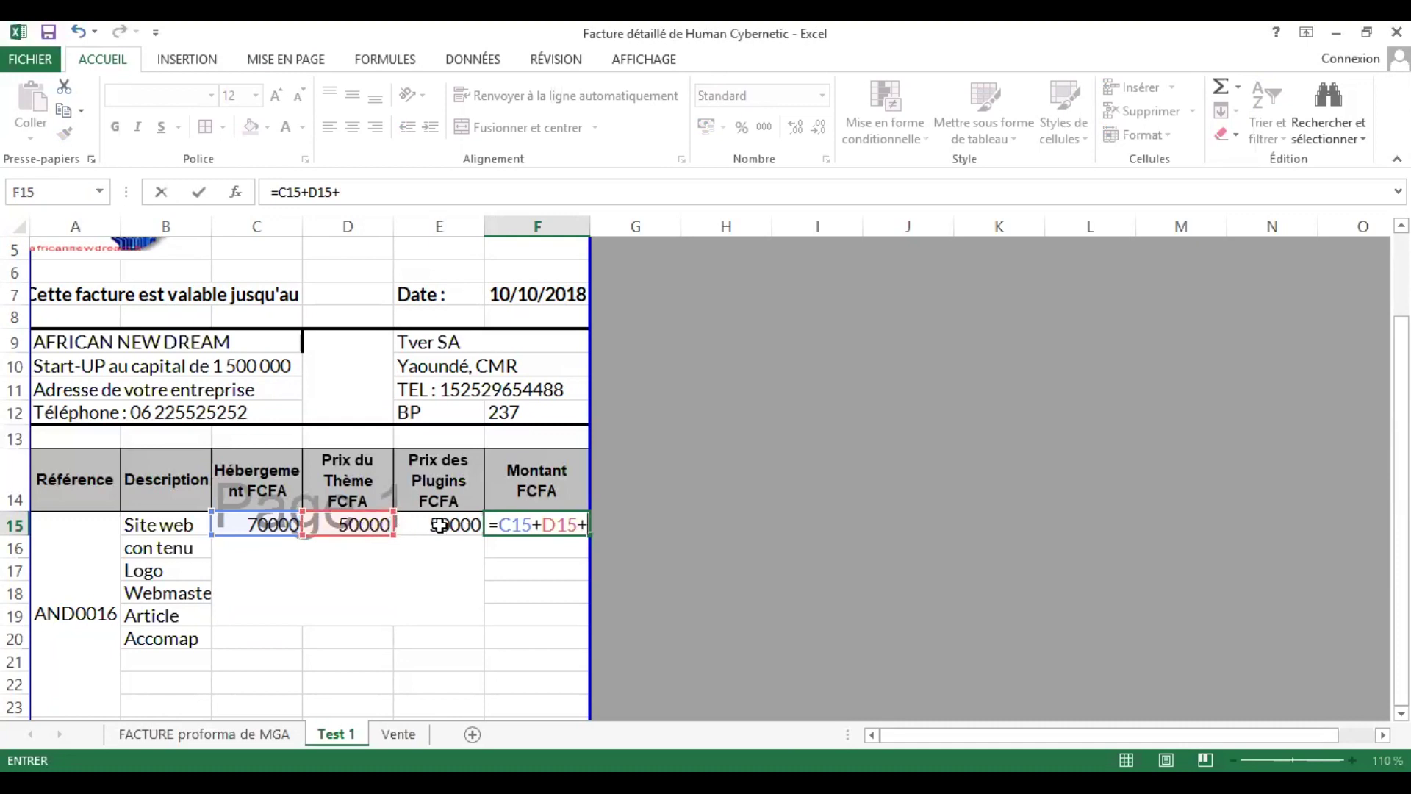
{"action": "left_click", "coordinate": [439, 525]}
{"action": "key", "text": "Return"}
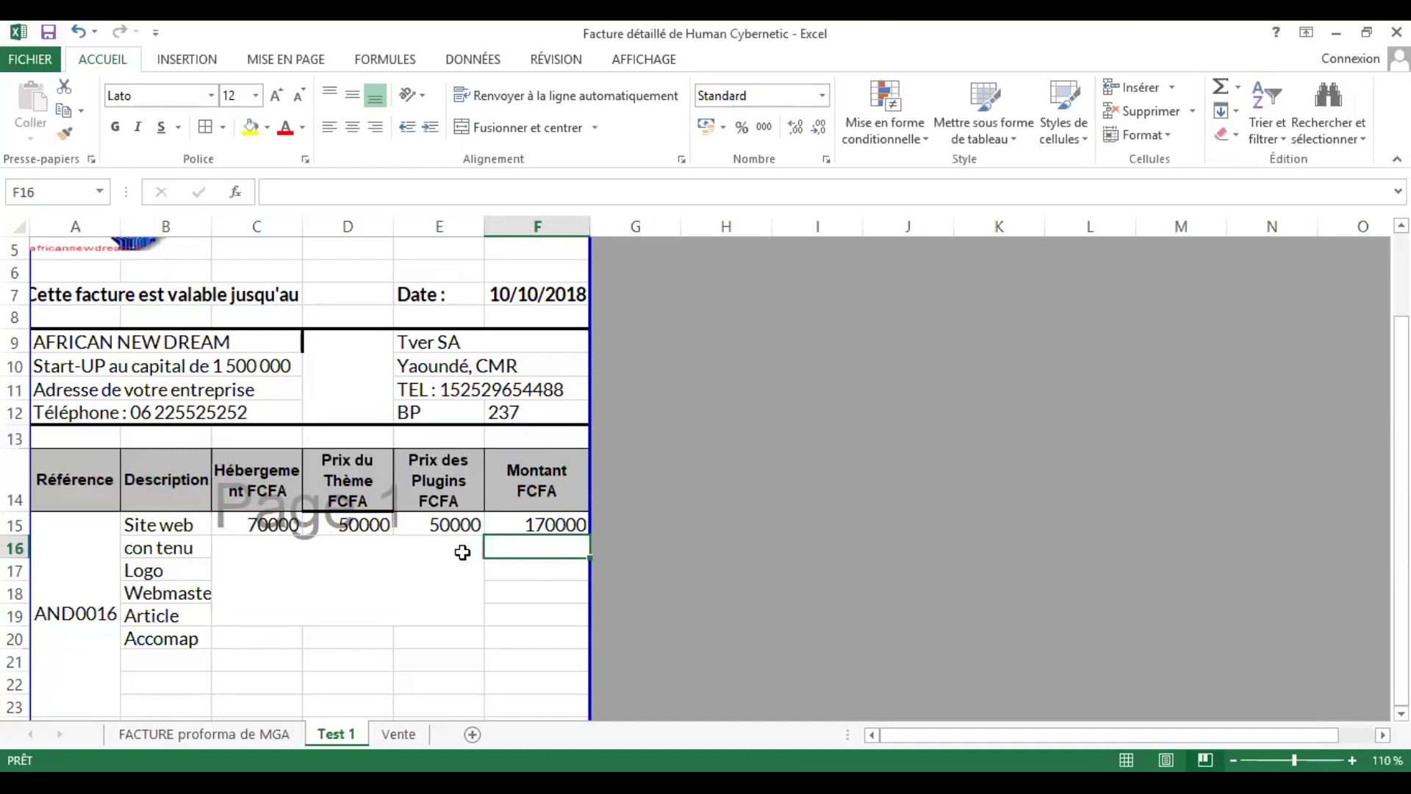
Step: Enter the amounts 50000, 10000, 40000, 0 and 0 in F16 through F20
{"action": "type", "text": "="}
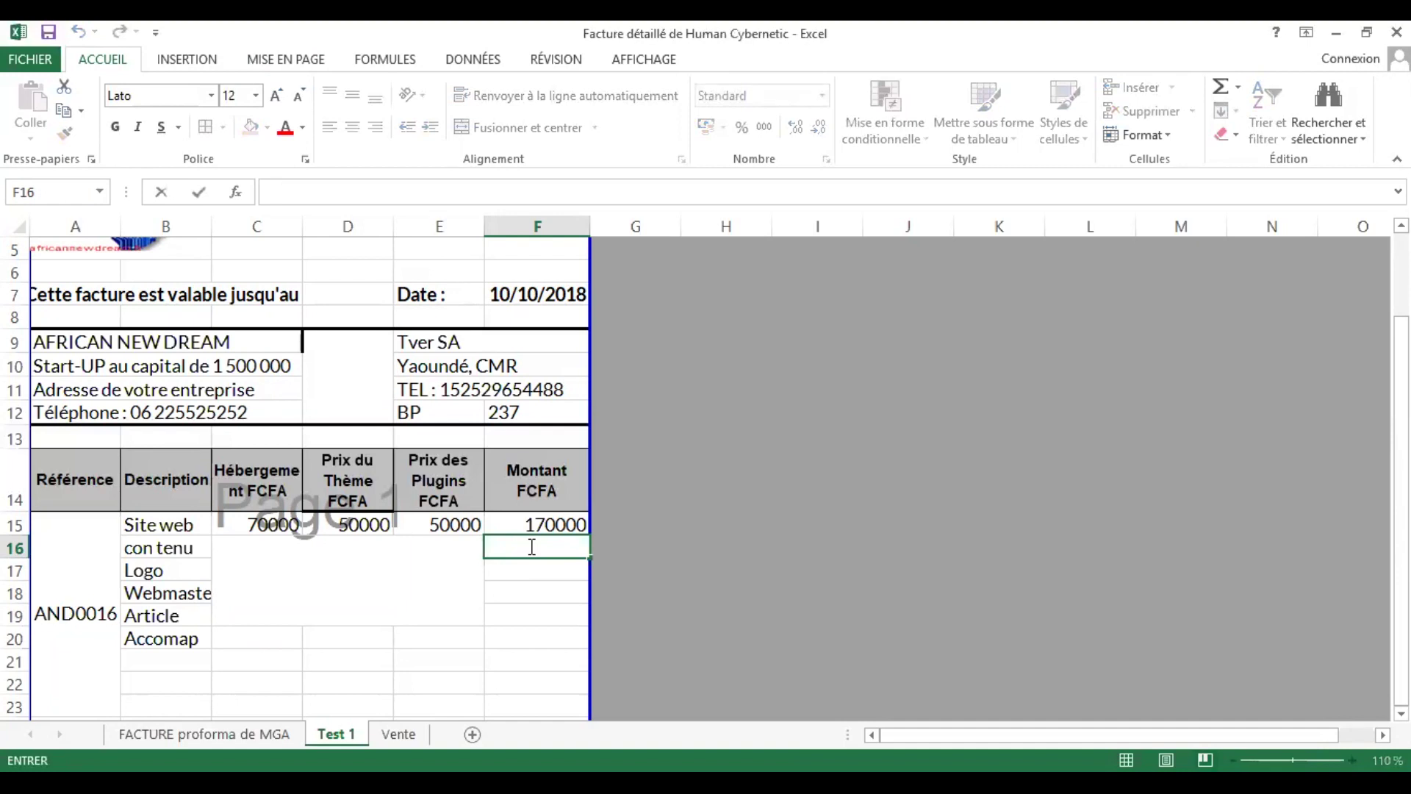
{"action": "type", "text": "50000"}
{"action": "key", "text": "Return"}
{"action": "type", "text": "10000"}
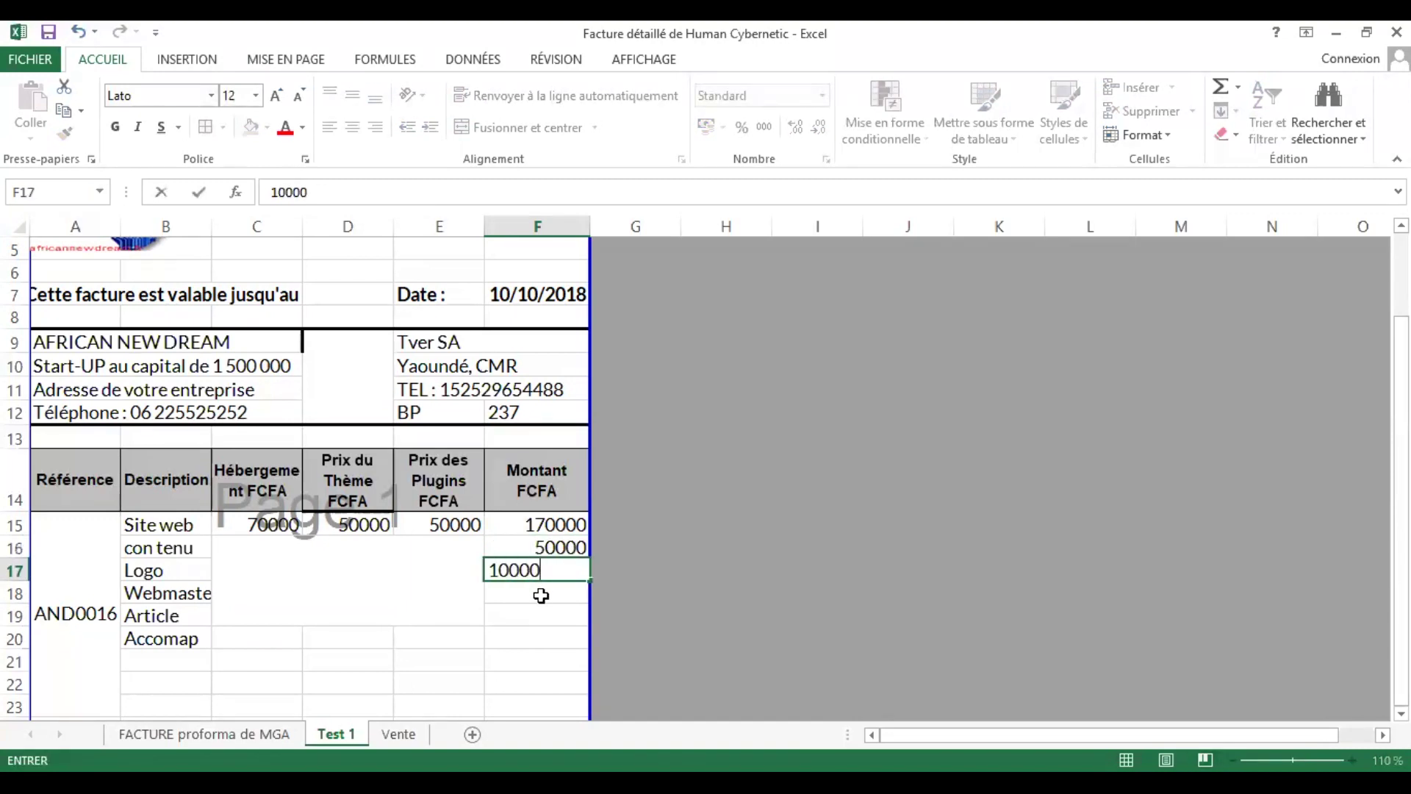
{"action": "double_click", "coordinate": [537, 597]}
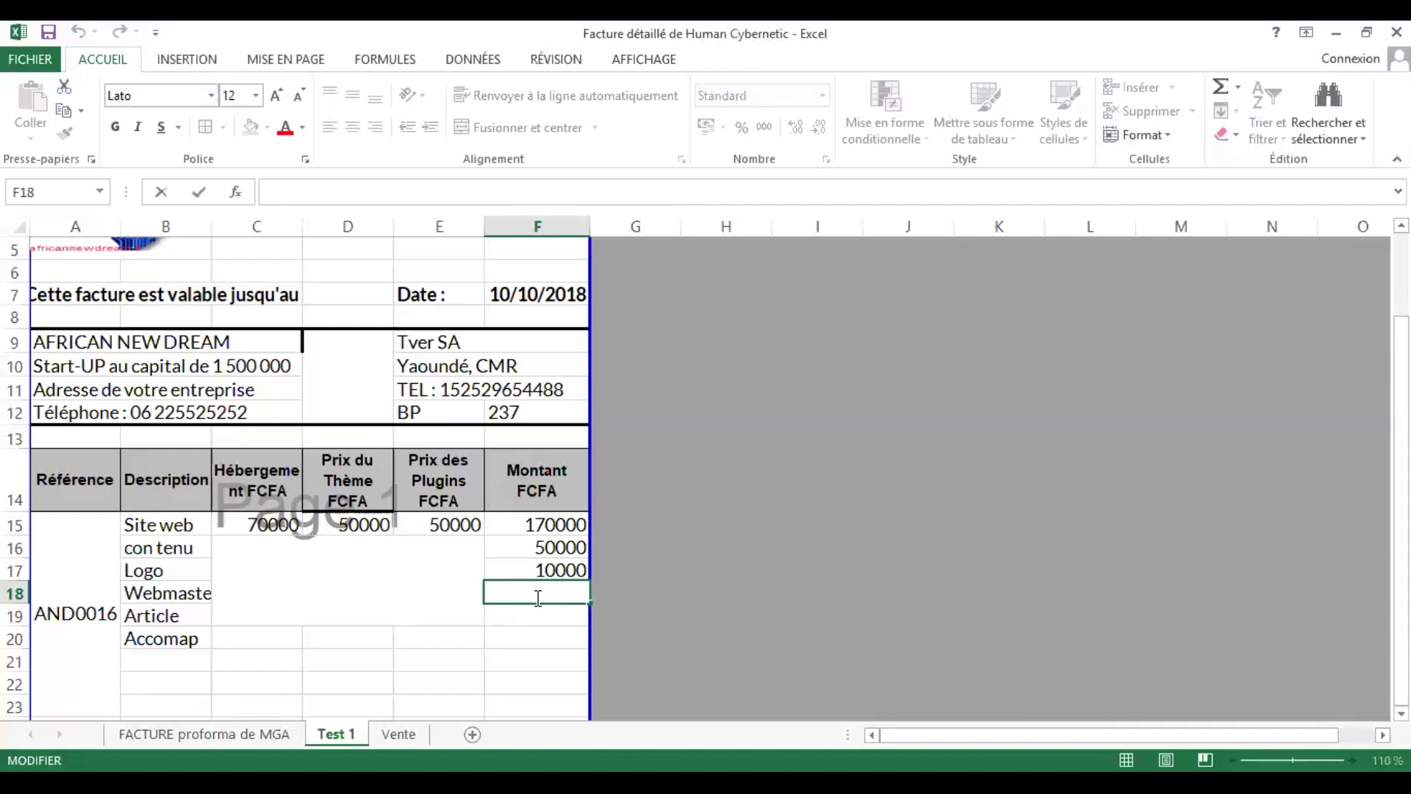
{"action": "type", "text": "40000"}
{"action": "left_click", "coordinate": [537, 621]}
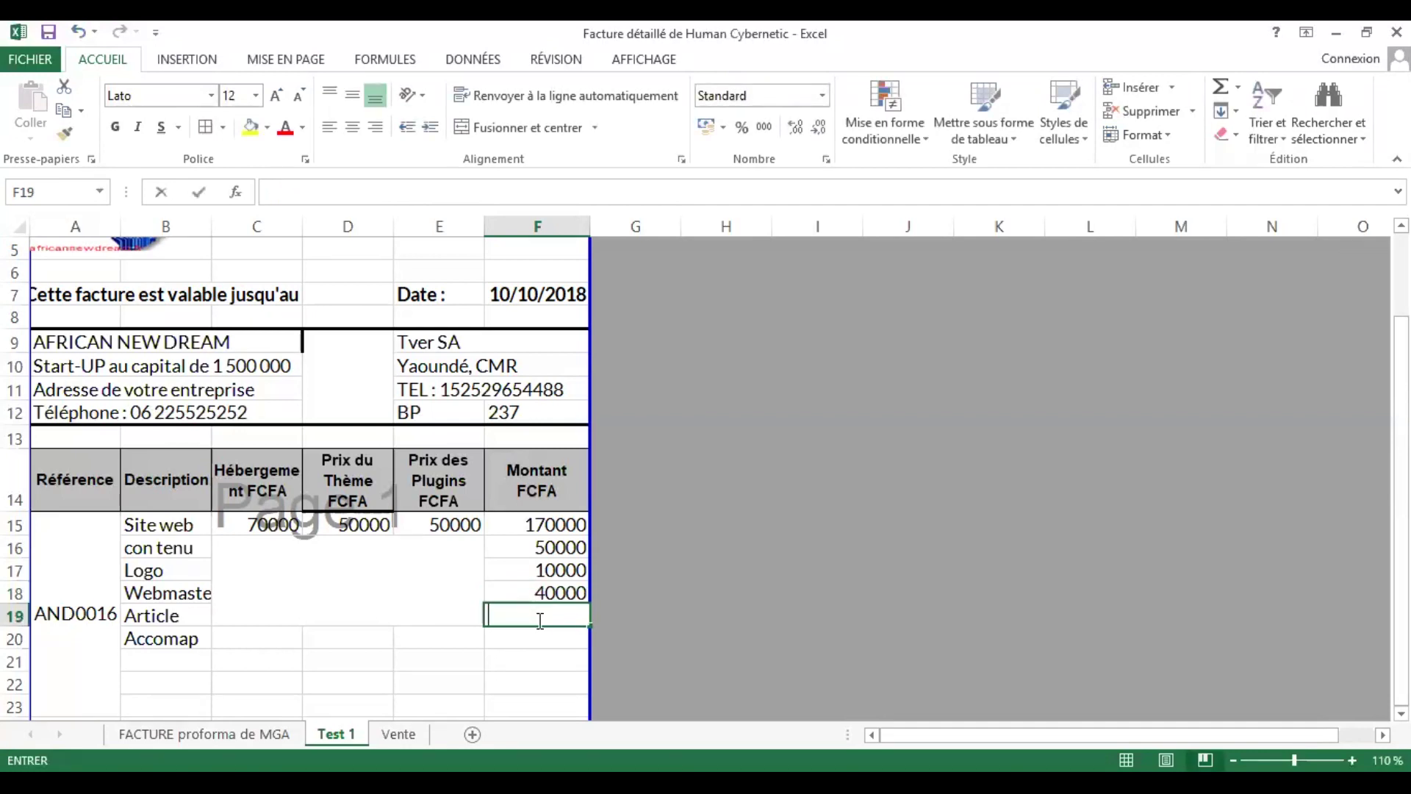
{"action": "type", "text": "0"}
{"action": "left_click", "coordinate": [541, 636]}
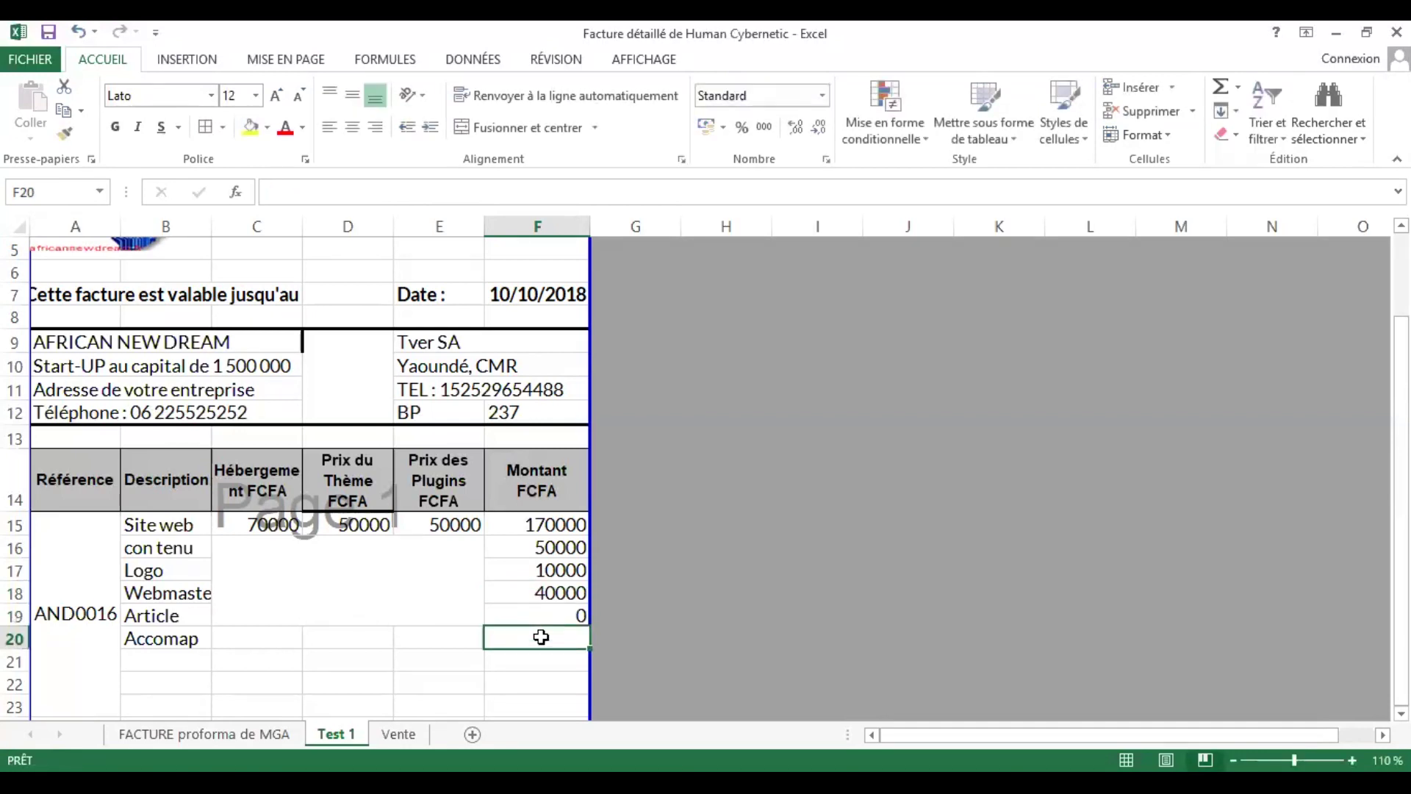
{"action": "type", "text": "0"}
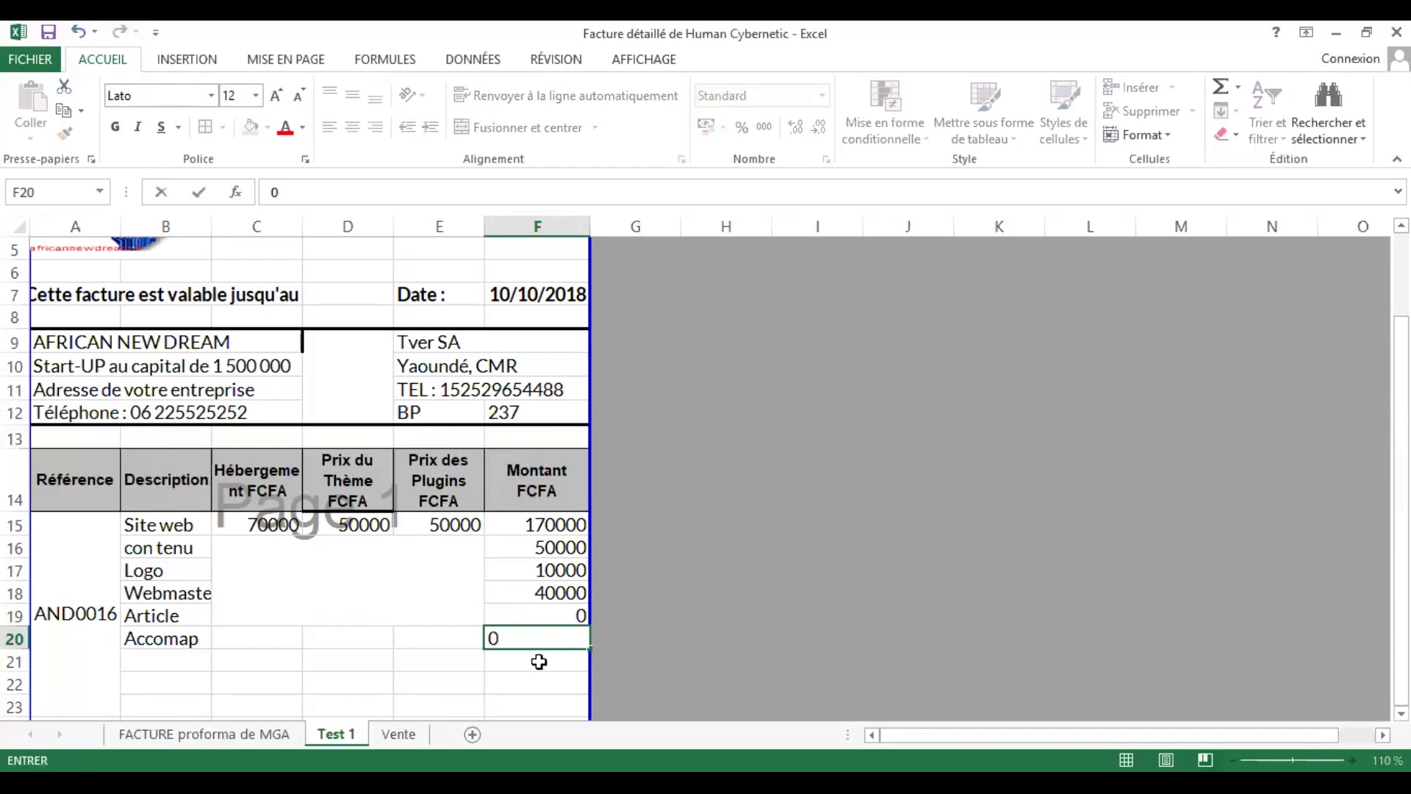
{"action": "left_click", "coordinate": [425, 661]}
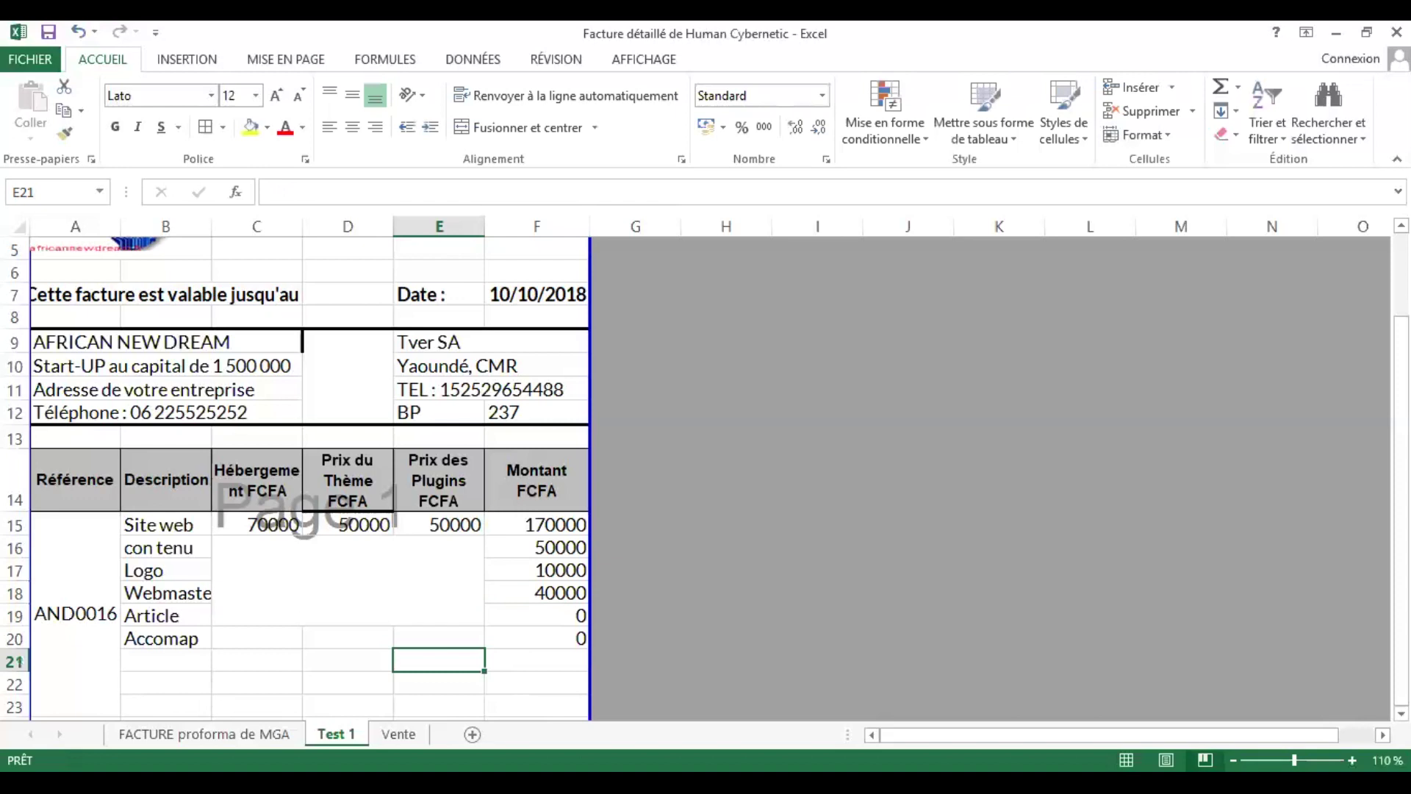
{"action": "left_click", "coordinate": [1401, 713]}
Step: Type the label 'Montant HT' in cell D22
{"action": "scroll", "coordinate": [1402, 714], "scroll_direction": "down", "scroll_amount": 3}
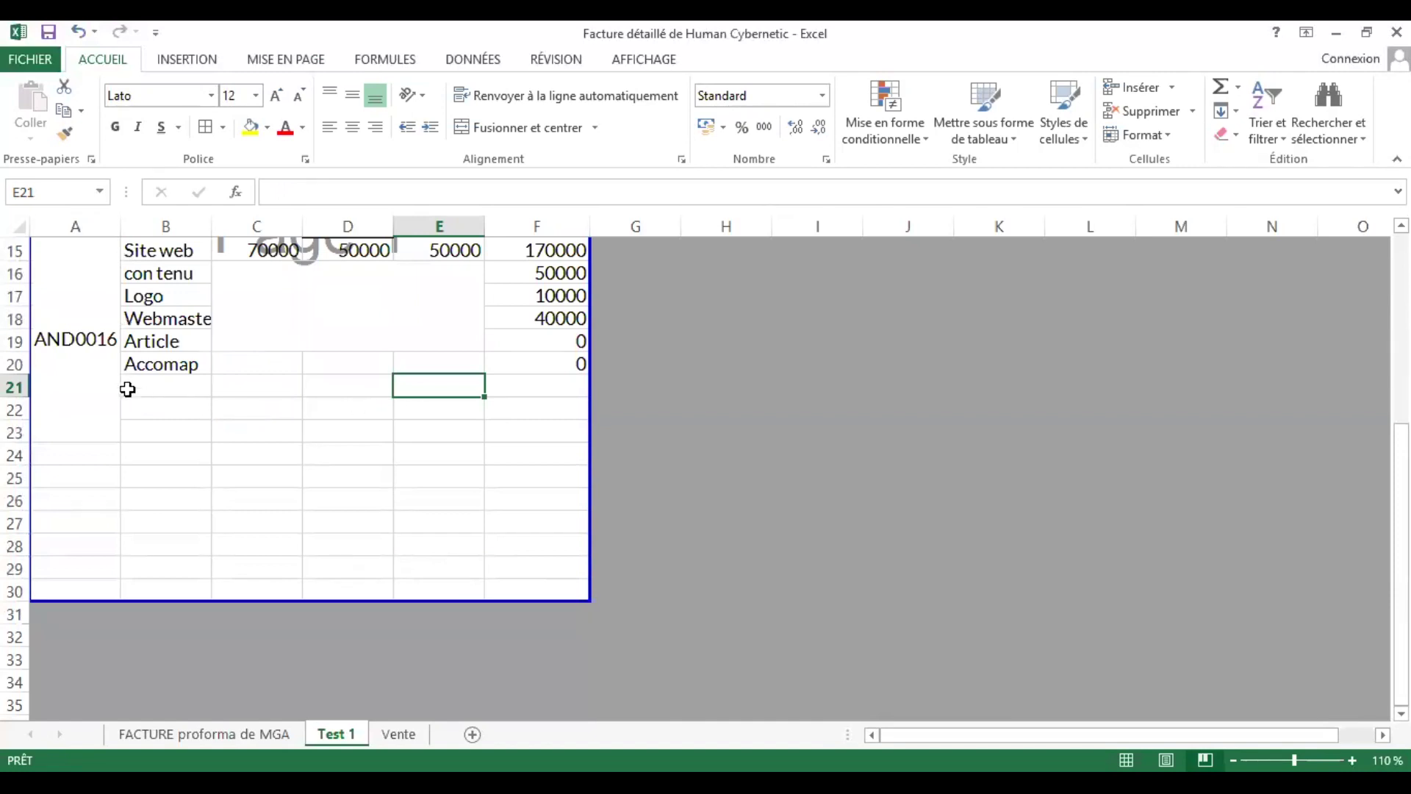
{"action": "left_click", "coordinate": [328, 405]}
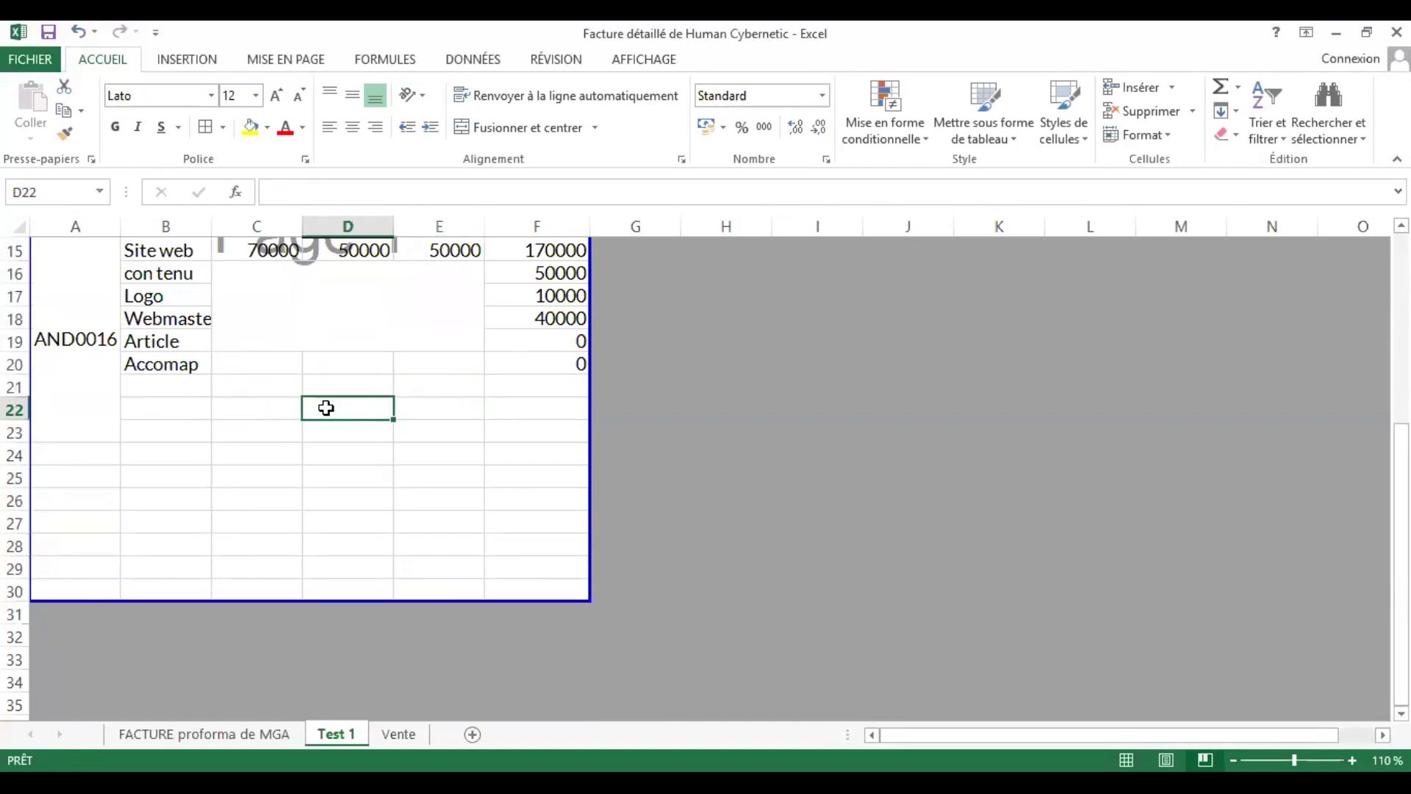
{"action": "double_click", "coordinate": [324, 408]}
{"action": "type", "text": "MON"}
{"action": "key", "text": "BackSpace"}
{"action": "key", "text": "BackSpace"}
{"action": "type", "text": "na"}
{"action": "key", "text": "BackSpace"}
{"action": "key", "text": "BackSpace"}
{"action": "type", "text": "ona"}
{"action": "key", "text": "BackSpace"}
{"action": "type", "text": "tant H"}
{"action": "key", "text": "BackSpace"}
{"action": "type", "text": "HC"}
{"action": "key", "text": "BackSpace"}
{"action": "type", "text": "T"}
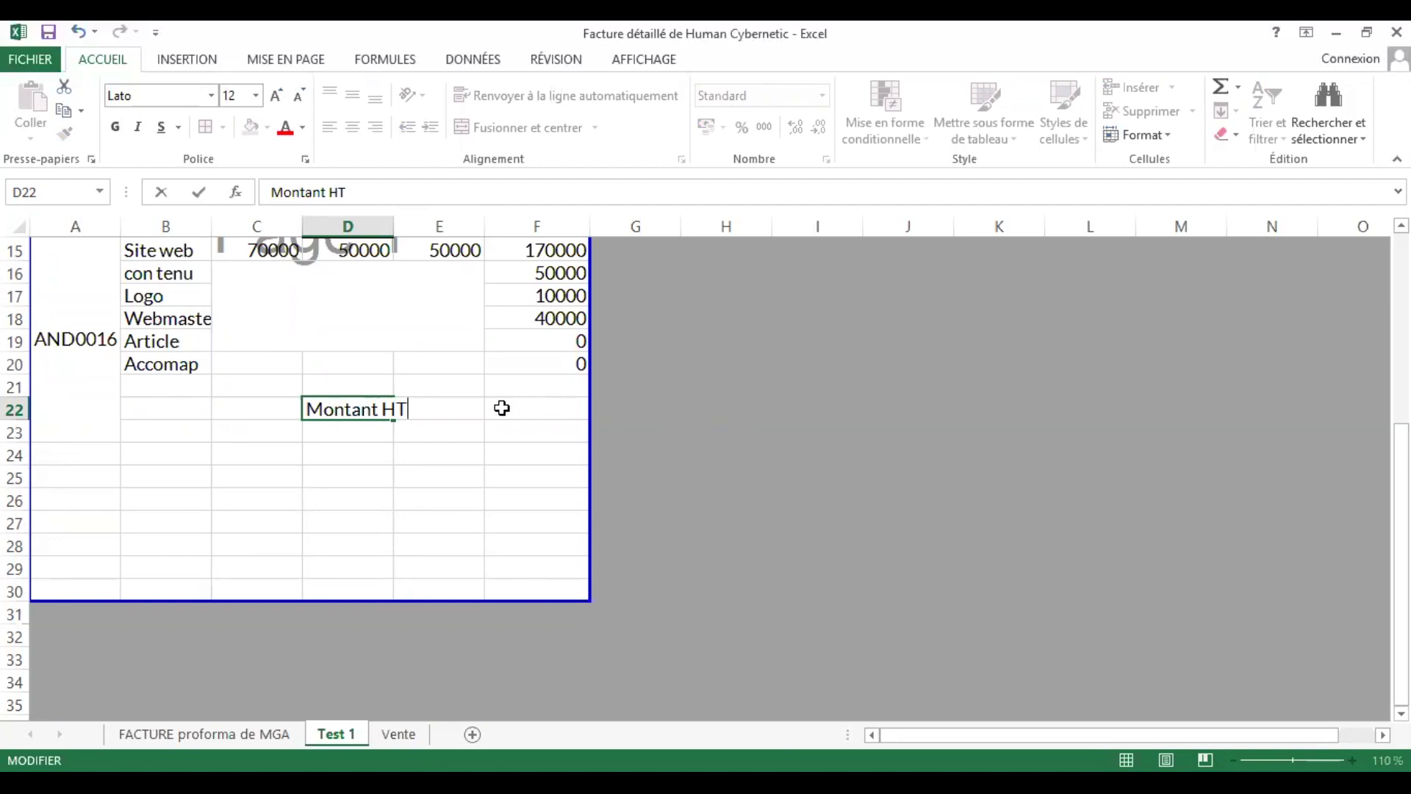
{"action": "left_click", "coordinate": [506, 408]}
Step: Left-align the Montant HT label across D22:E22
{"action": "left_click_drag", "start_coordinate": [370, 409], "coordinate": [427, 408]}
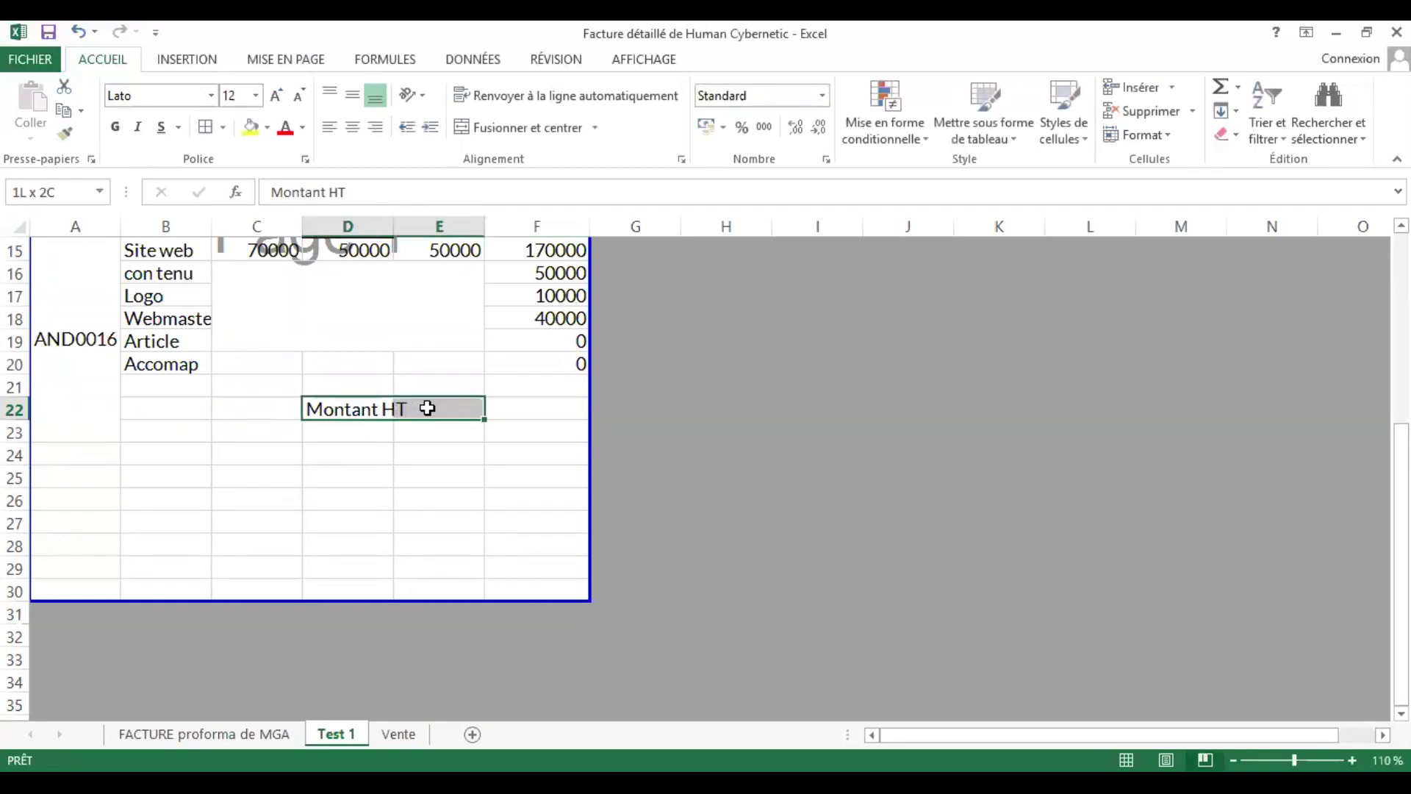
{"action": "left_click", "coordinate": [352, 126]}
{"action": "left_click", "coordinate": [349, 95]}
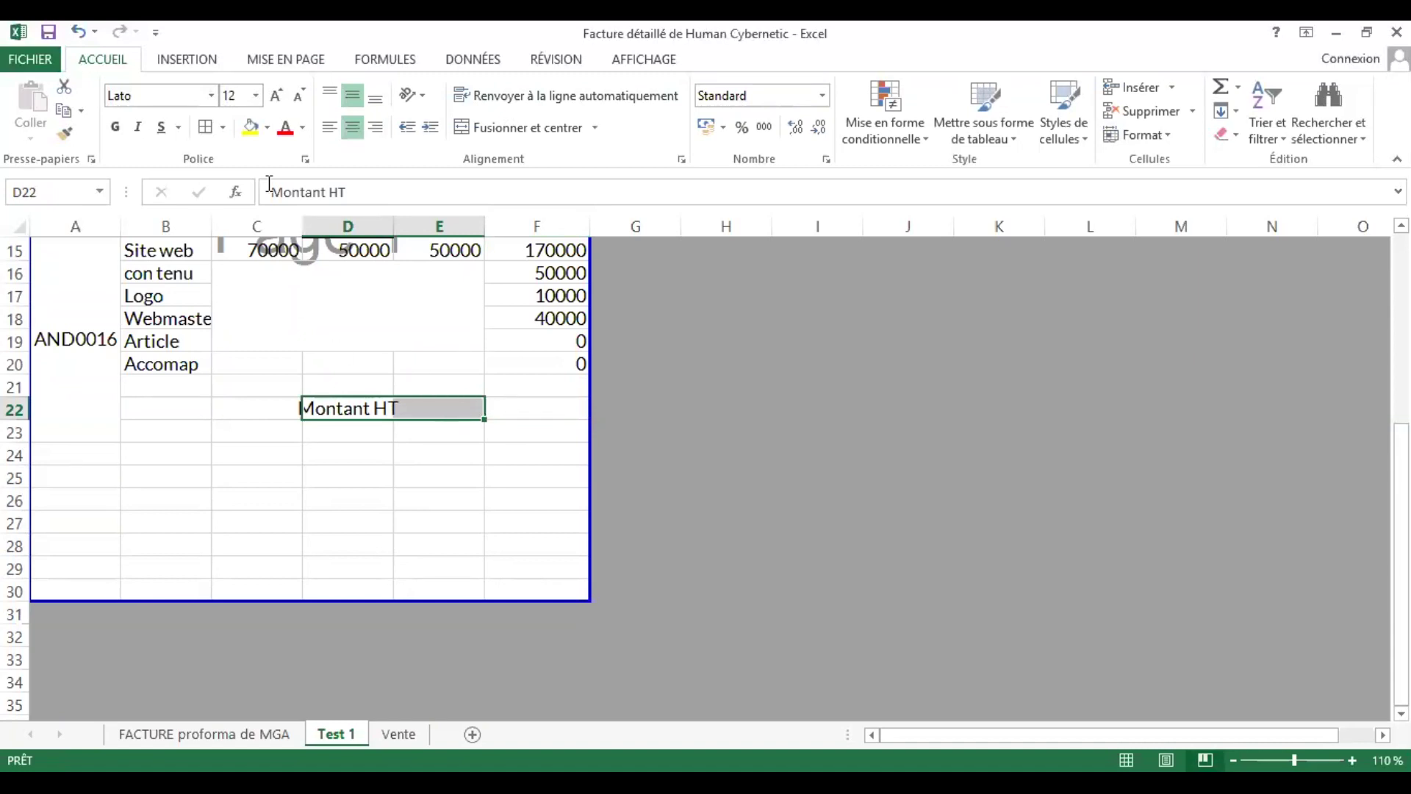
{"action": "left_click", "coordinate": [330, 126]}
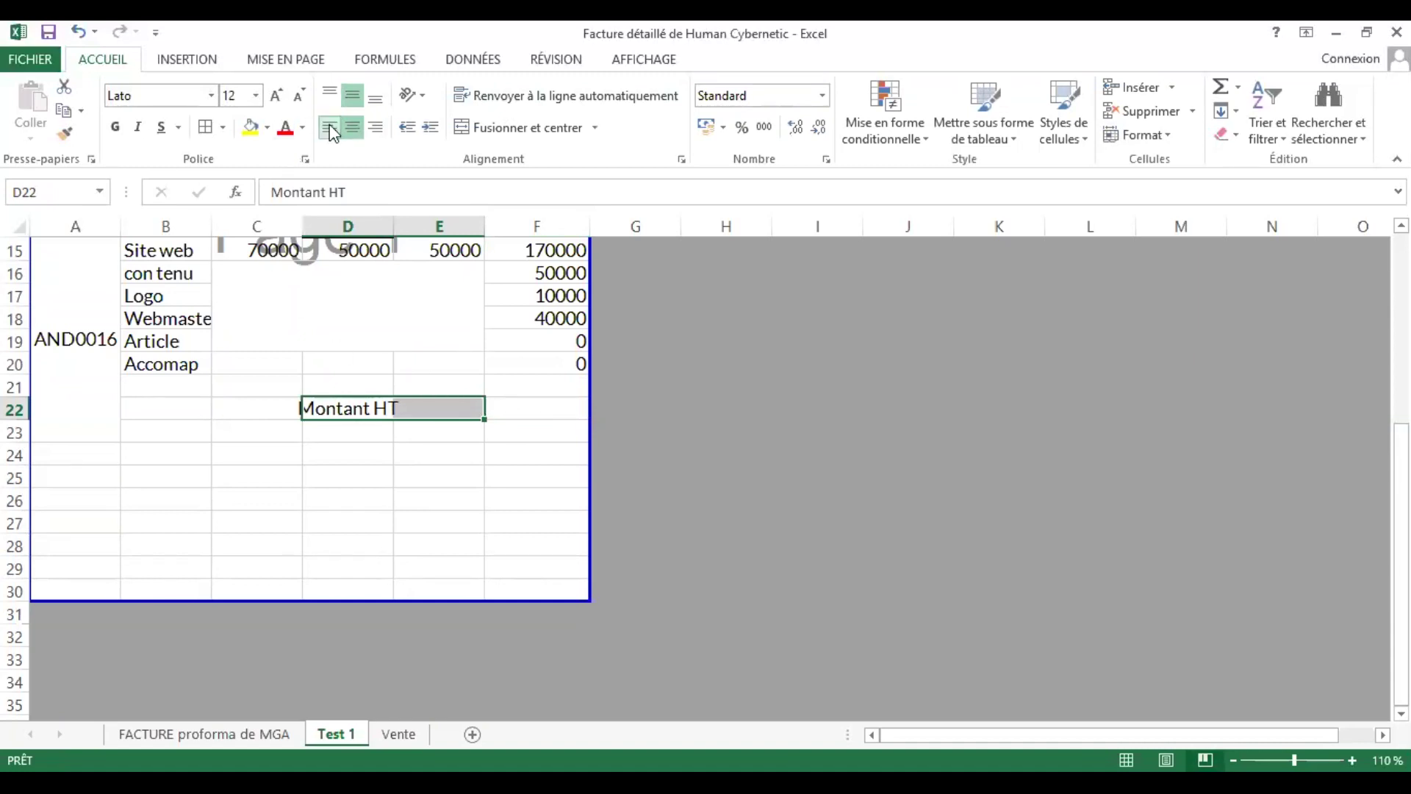
{"action": "left_click", "coordinate": [511, 410]}
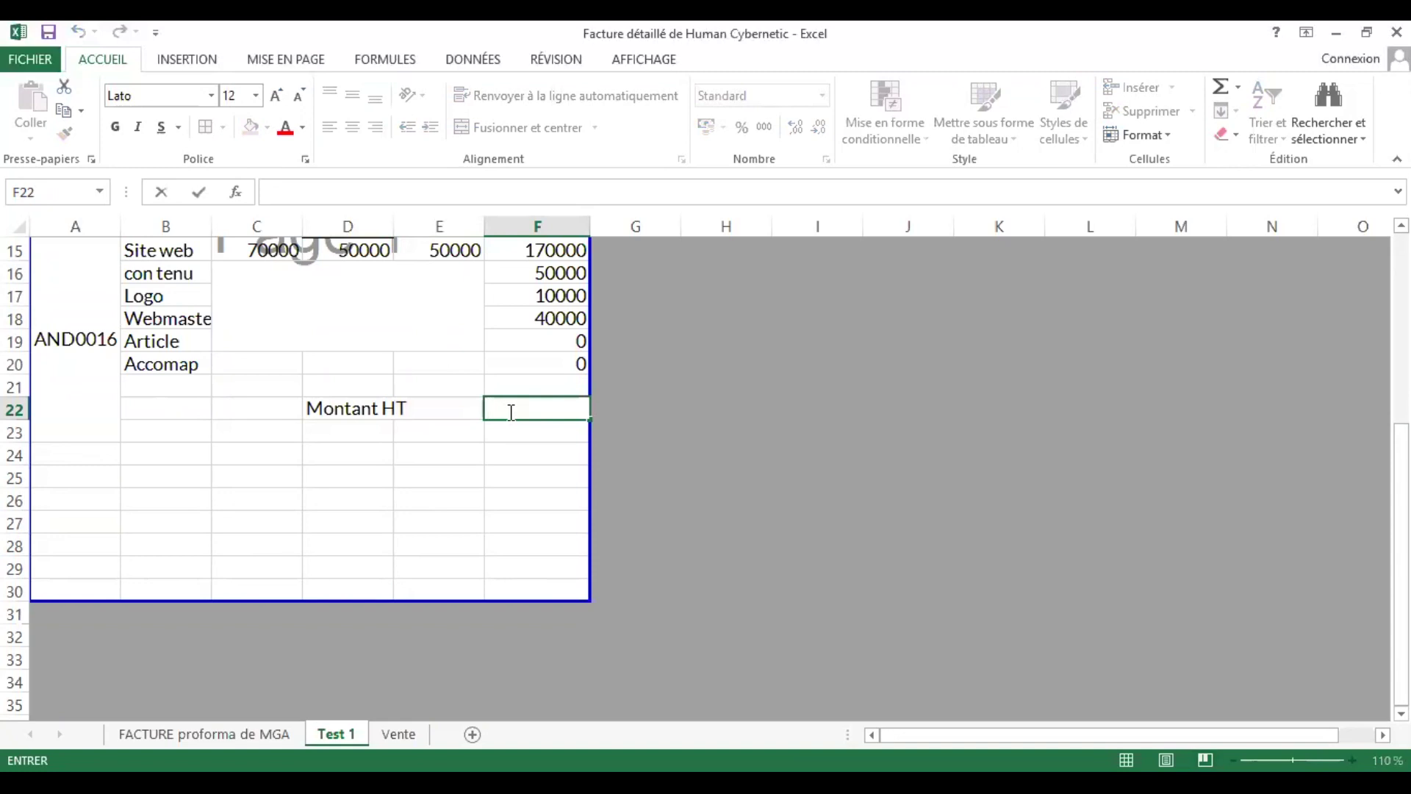
Step: Enter =SOMME(F15;F16;F17;F18;F19) in F22, giving a Montant HT of 270000
{"action": "type", "text": "="}
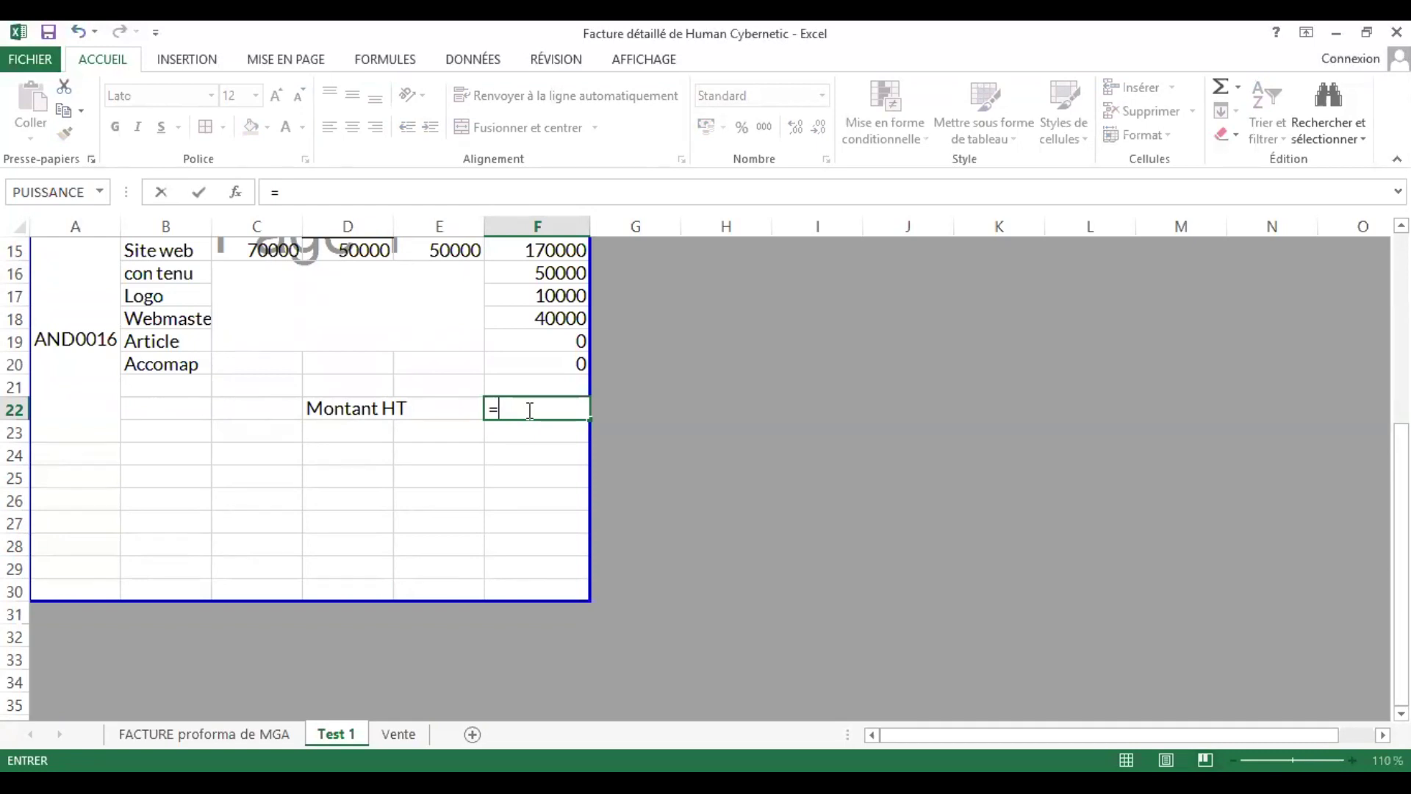
{"action": "type", "text": "so"}
{"action": "double_click", "coordinate": [577, 435]}
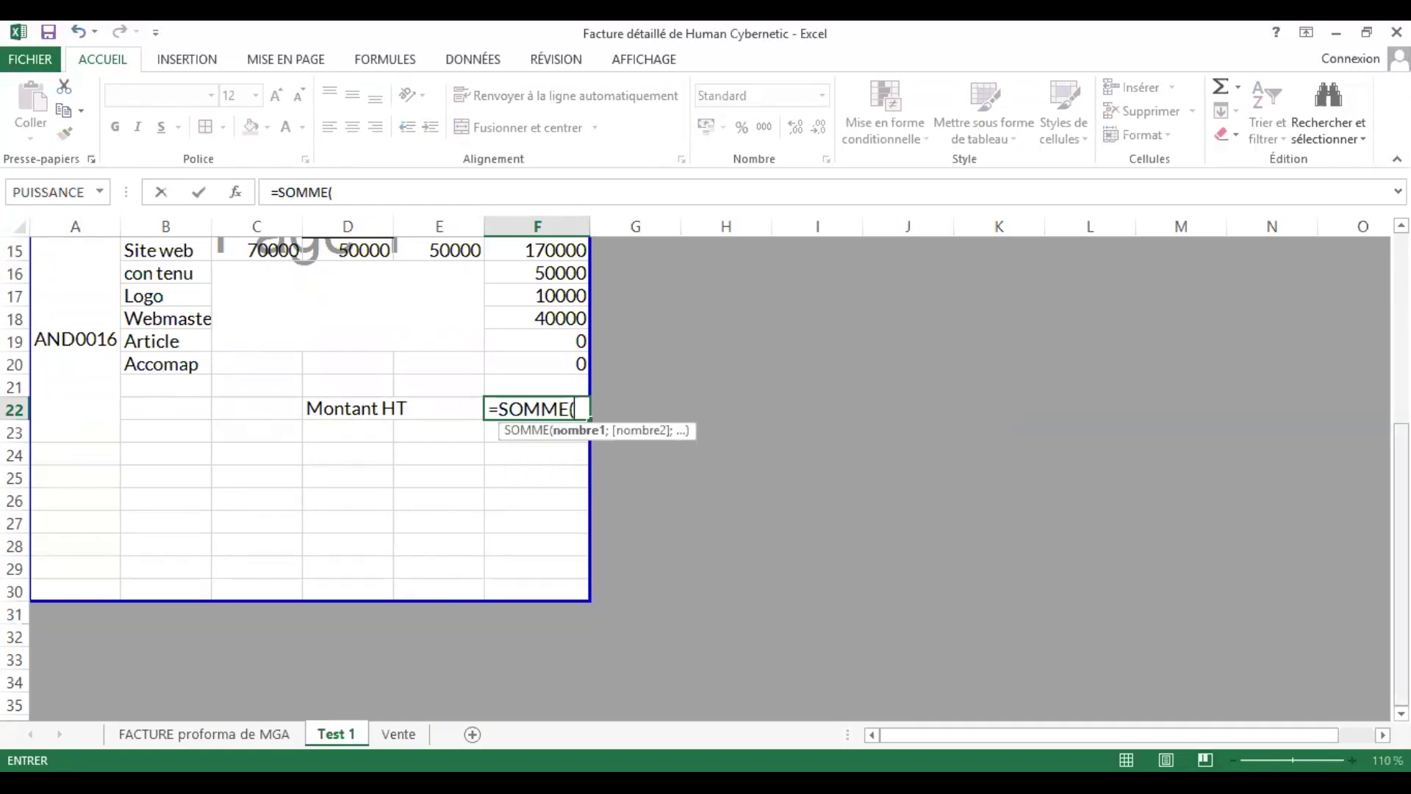
{"action": "left_click_drag", "start_coordinate": [1401, 560], "coordinate": [1400, 509]}
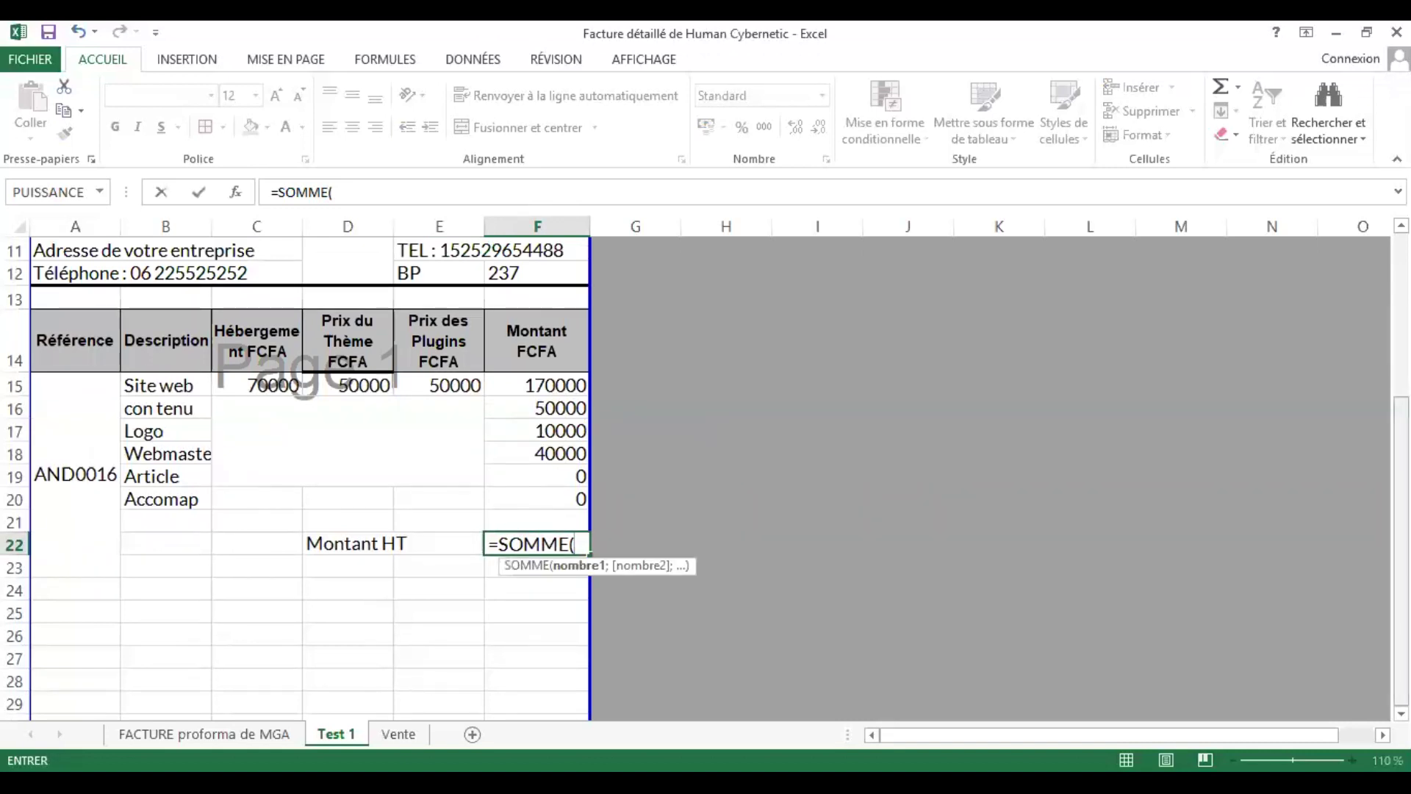
{"action": "left_click", "coordinate": [563, 383]}
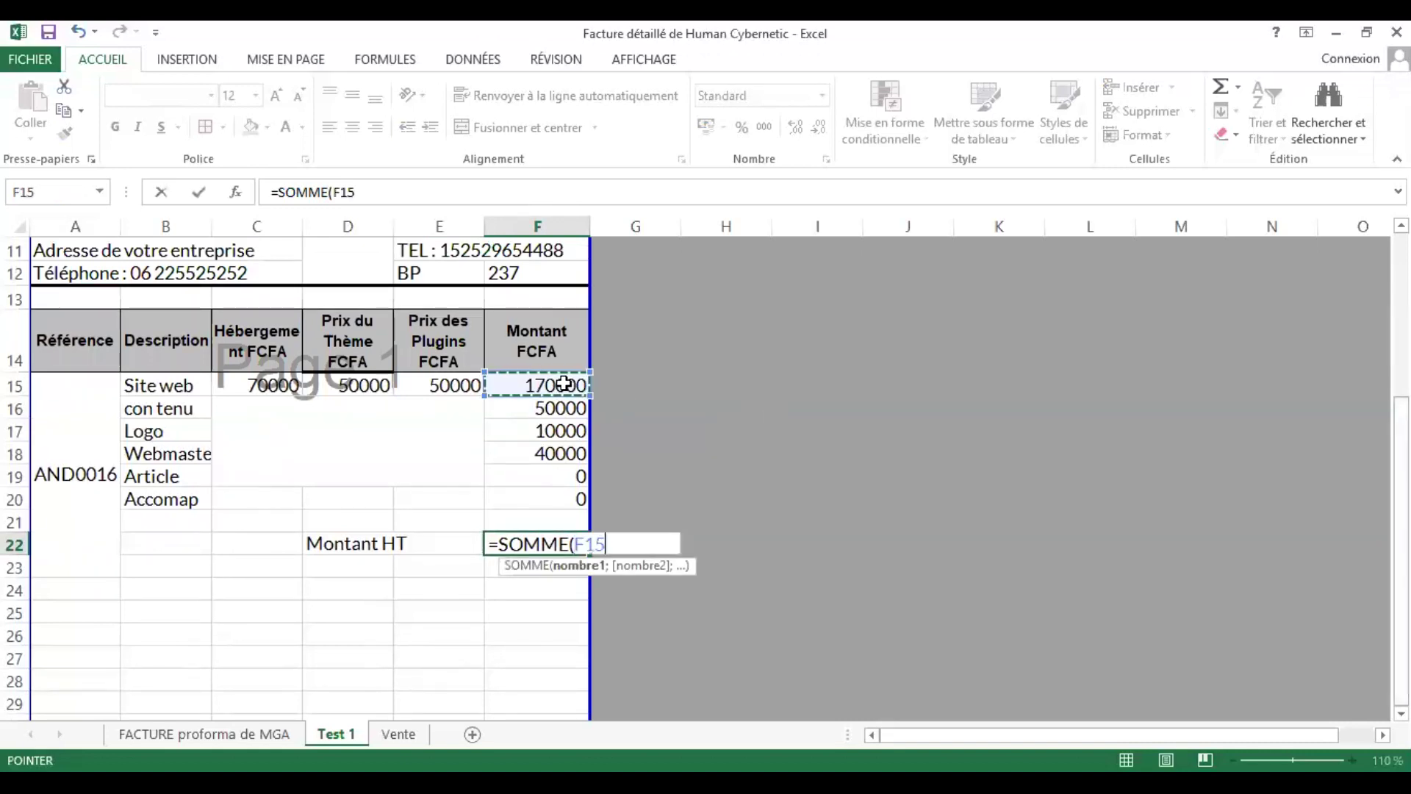
{"action": "type", "text": ";"}
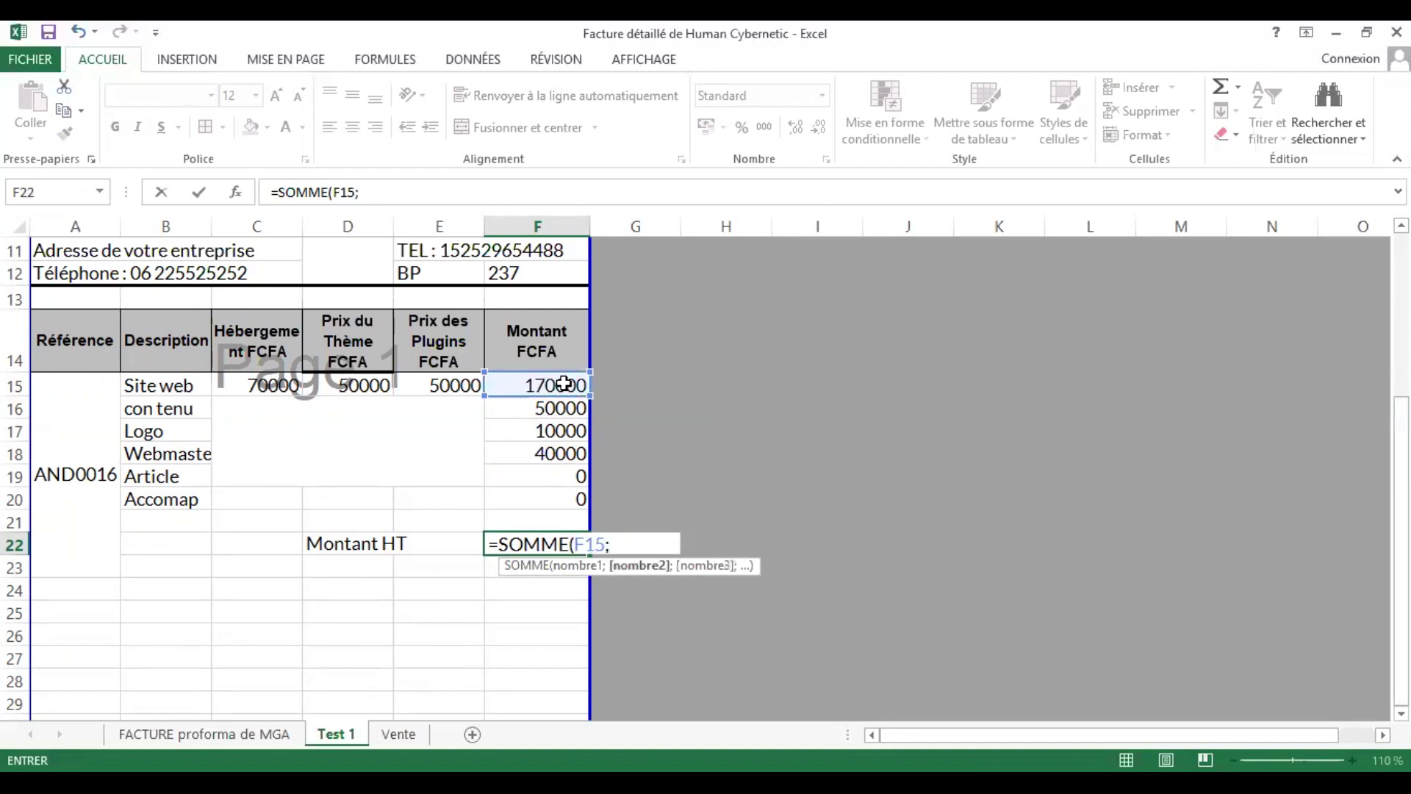
{"action": "left_click", "coordinate": [560, 407]}
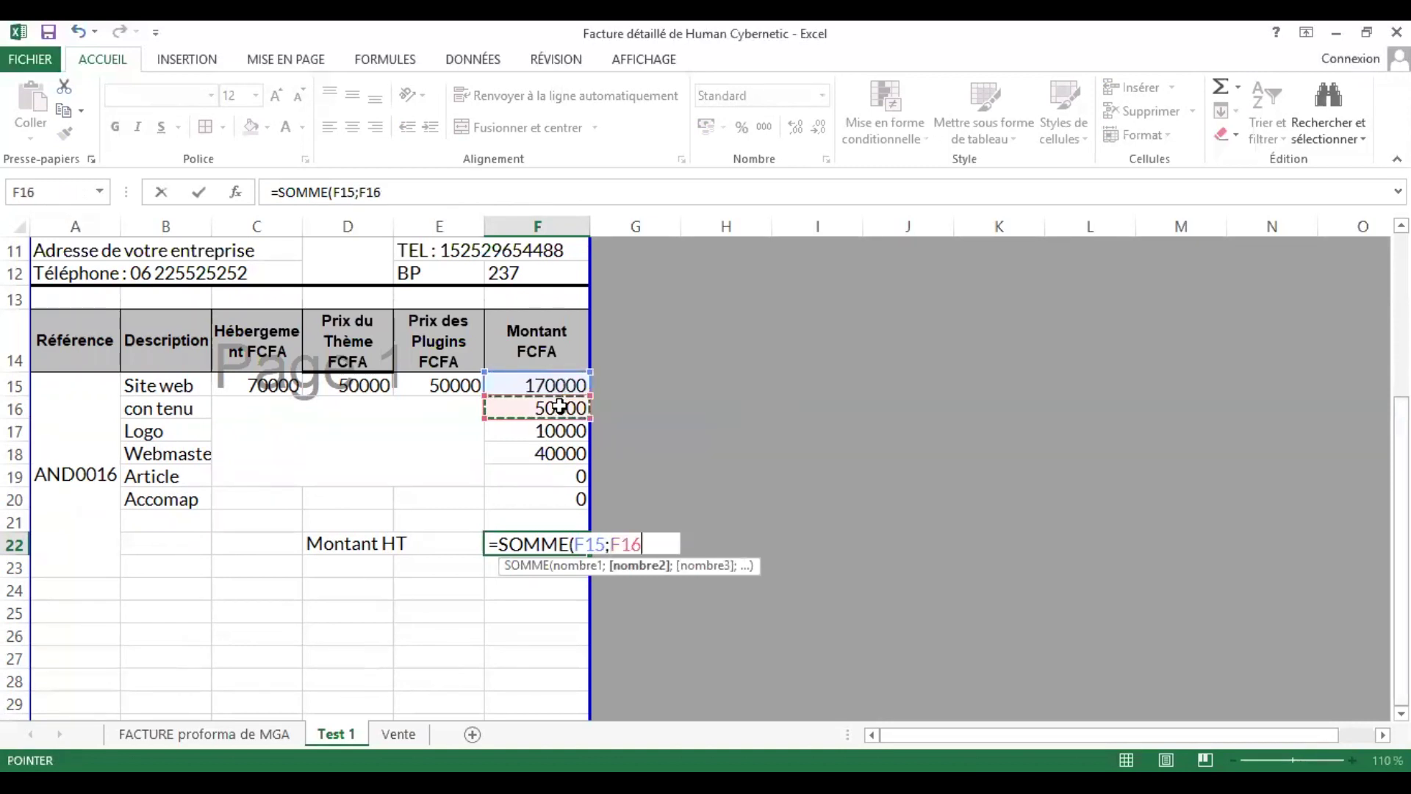
{"action": "type", "text": ";"}
{"action": "left_click", "coordinate": [560, 431]}
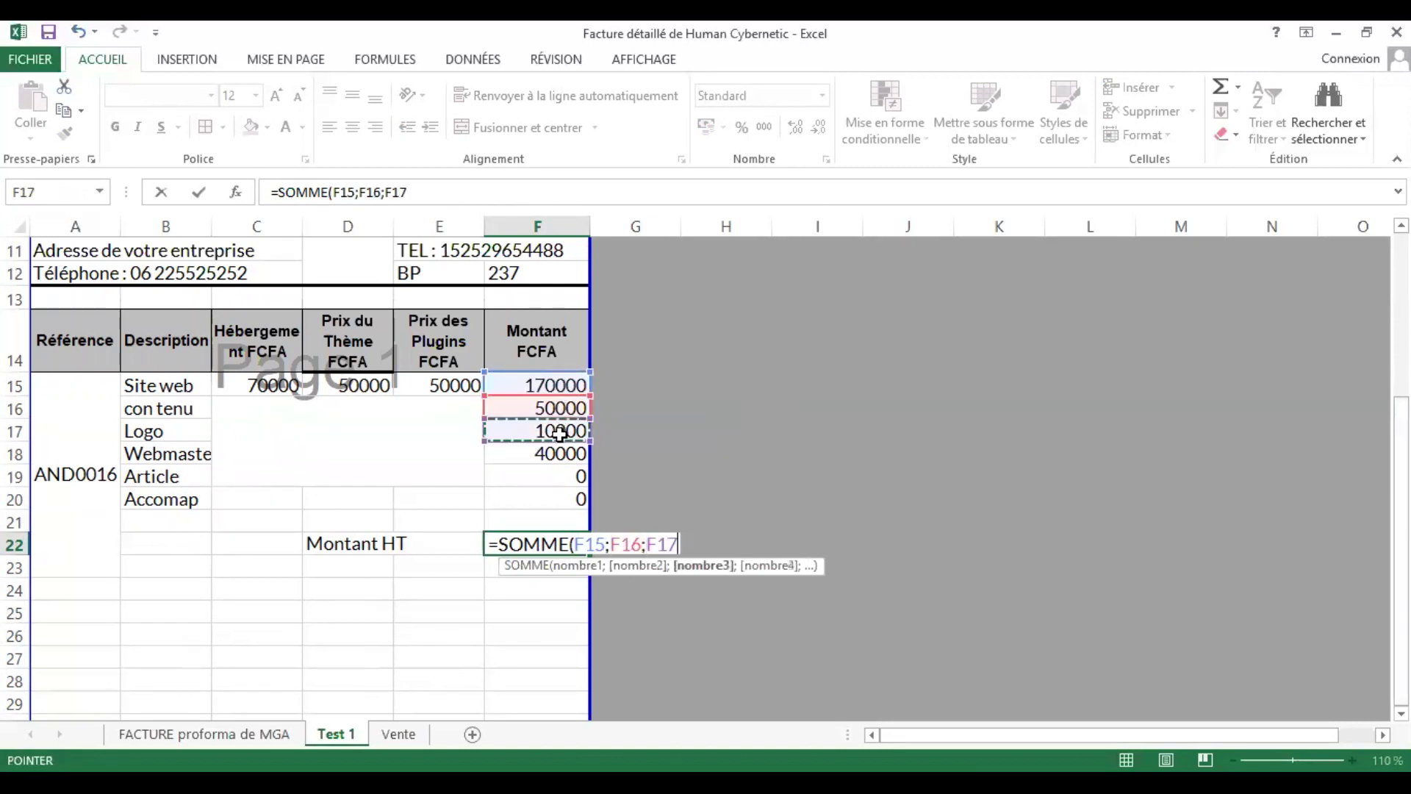
{"action": "type", "text": ";"}
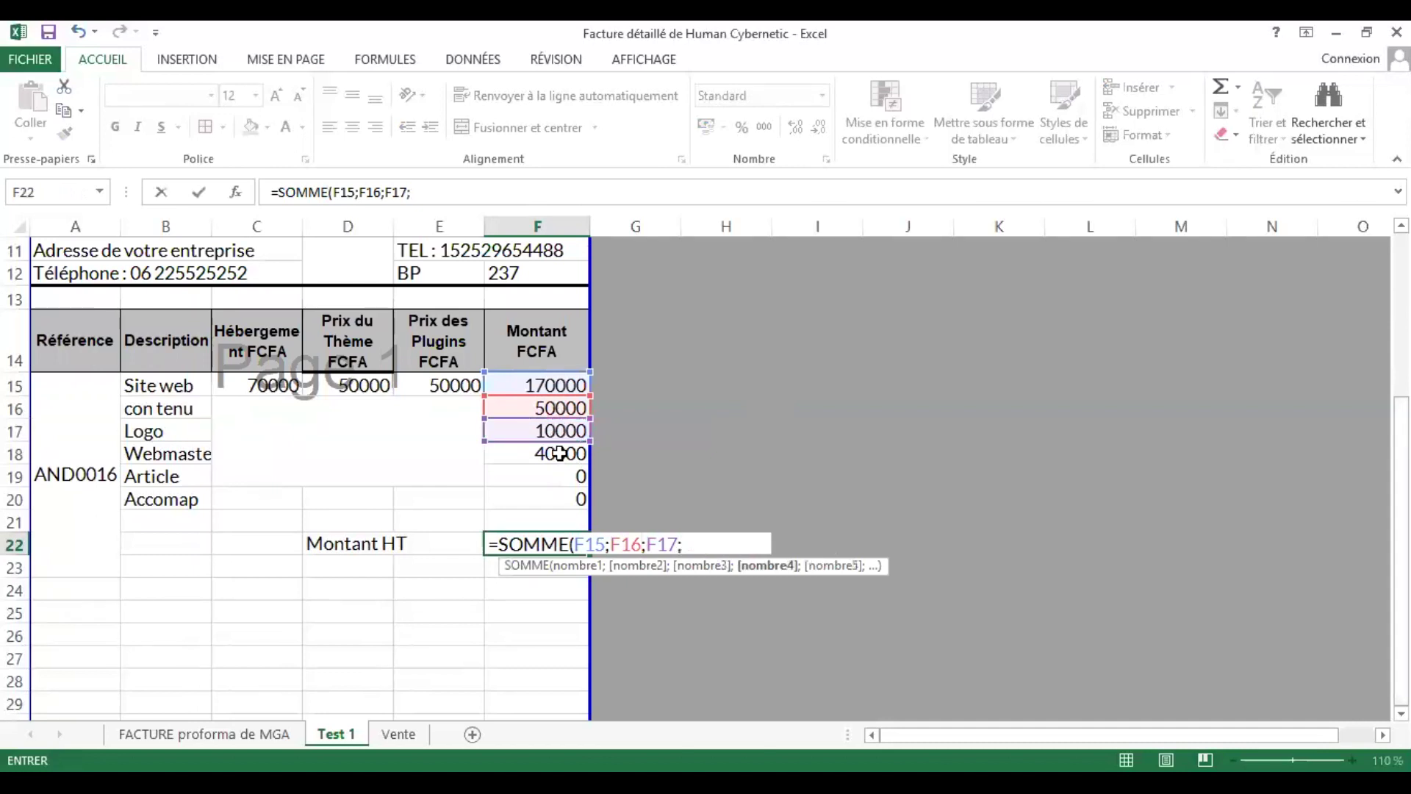
{"action": "left_click", "coordinate": [560, 453]}
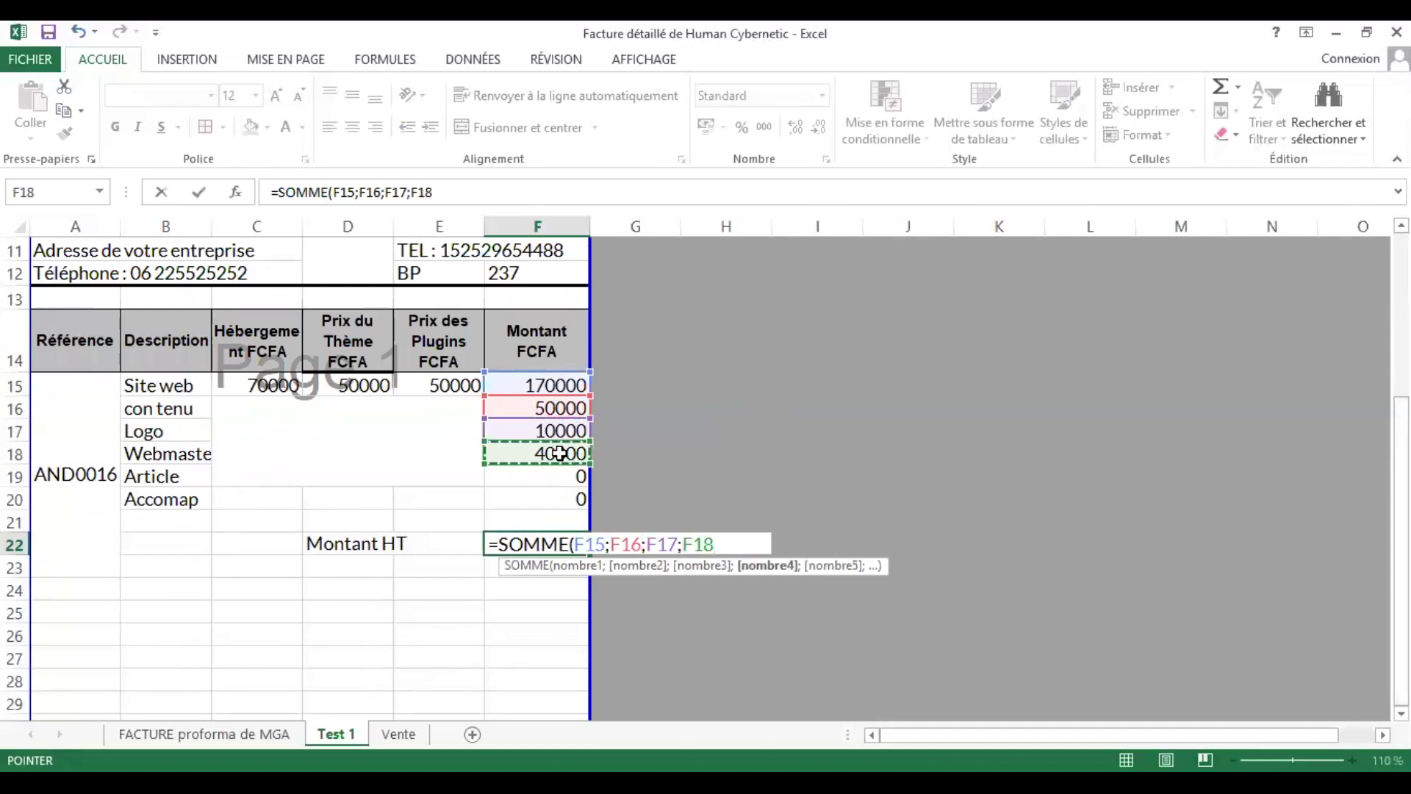
{"action": "type", "text": ";"}
{"action": "left_click", "coordinate": [563, 476]}
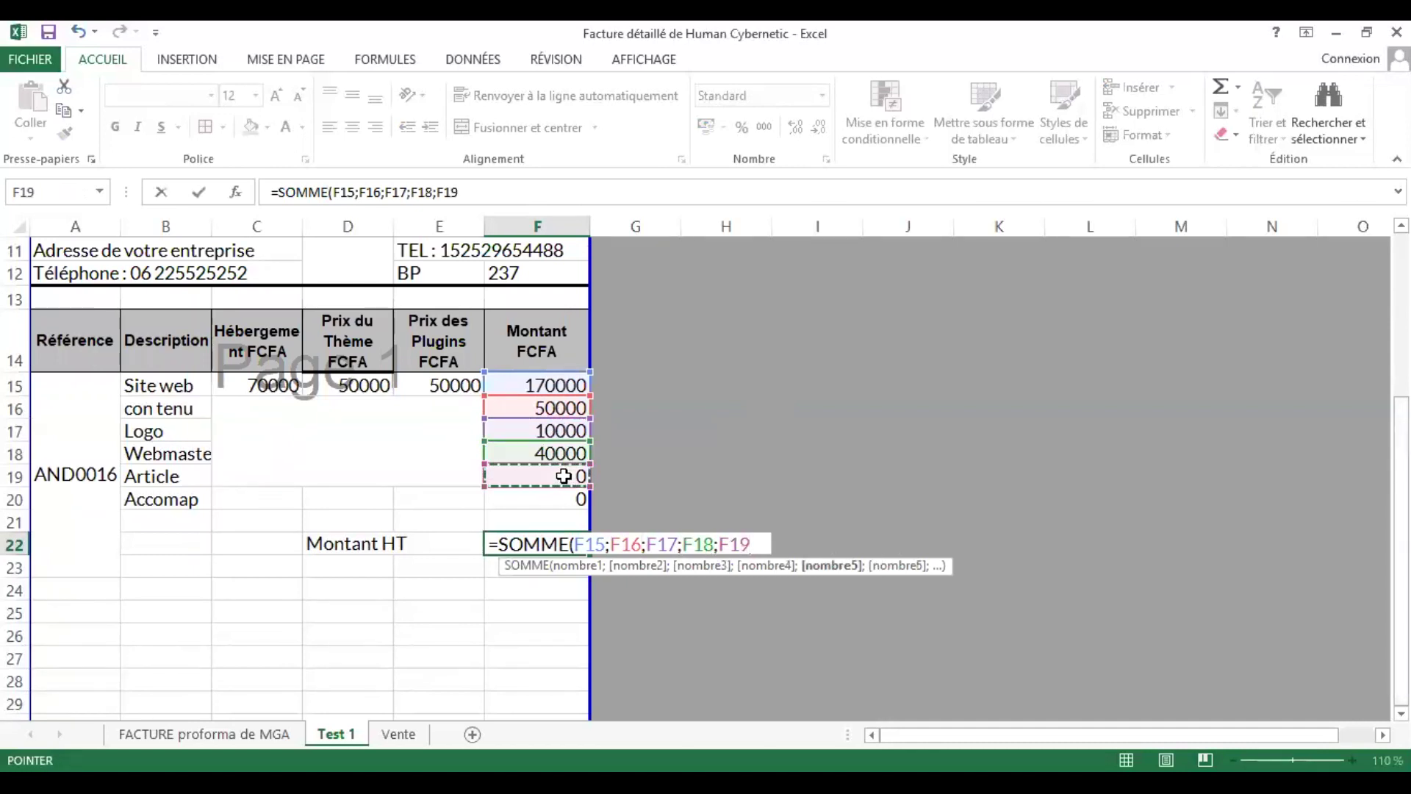
{"action": "type", "text": ";"}
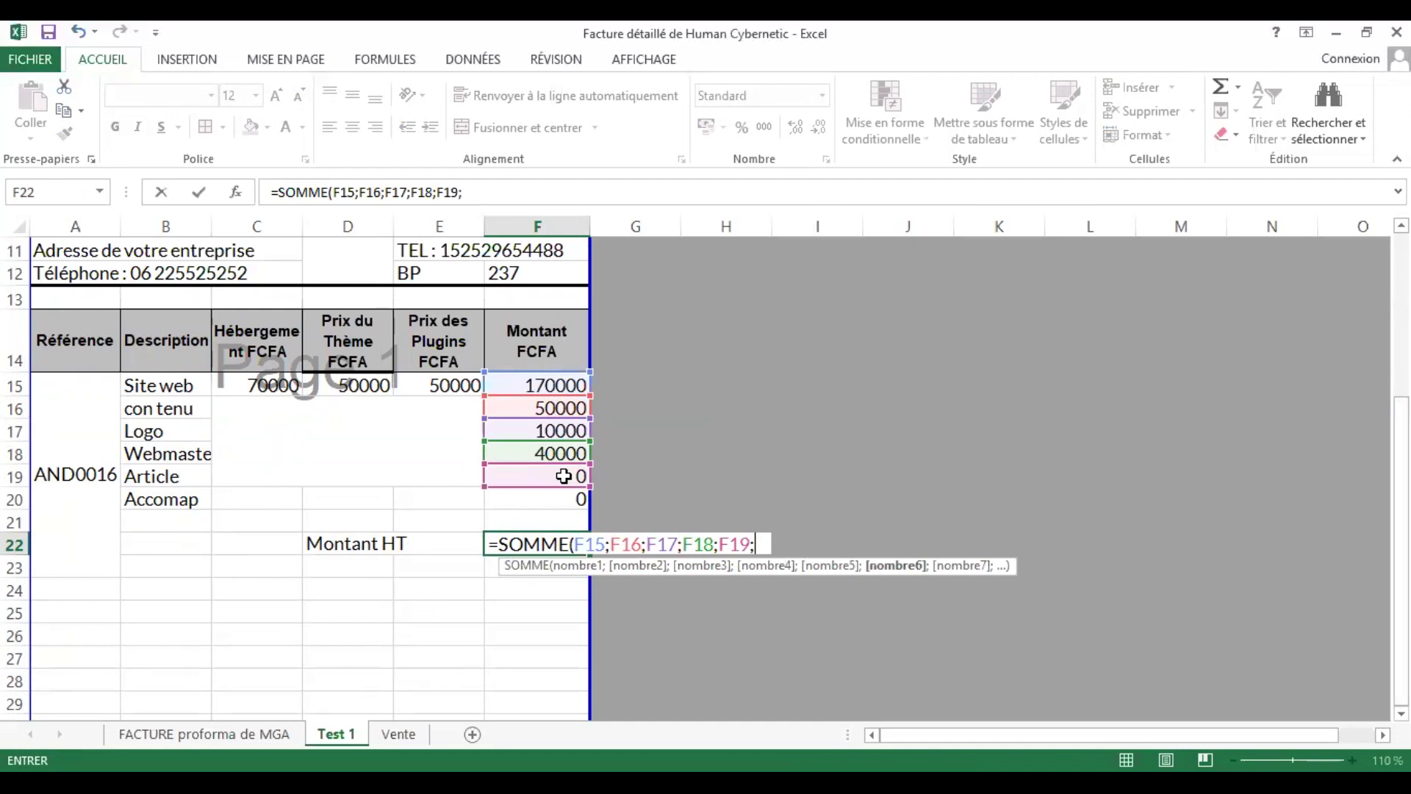
{"action": "key", "text": "BackSpace"}
{"action": "type", "text": ")"}
{"action": "key", "text": "Return"}
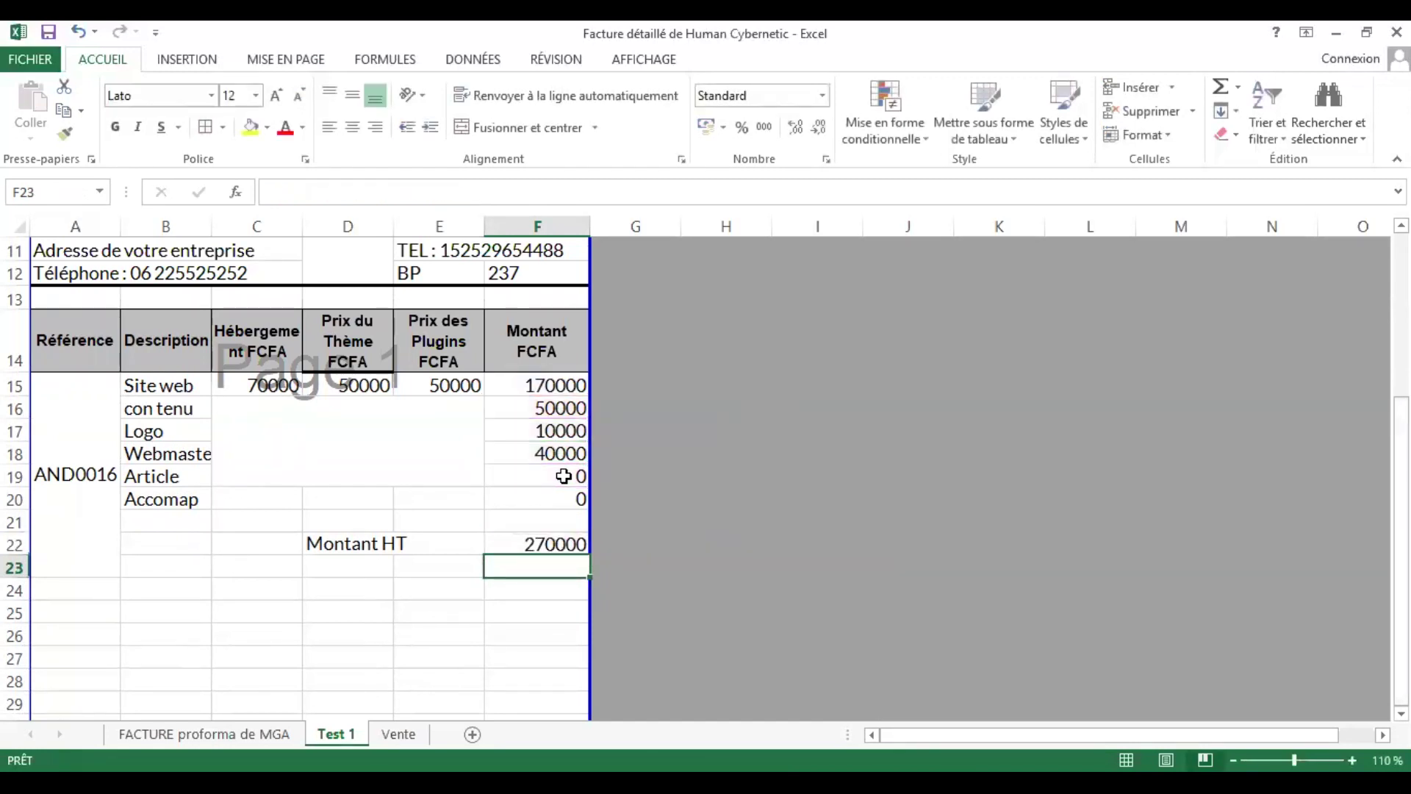
{"action": "left_click", "coordinate": [550, 545]}
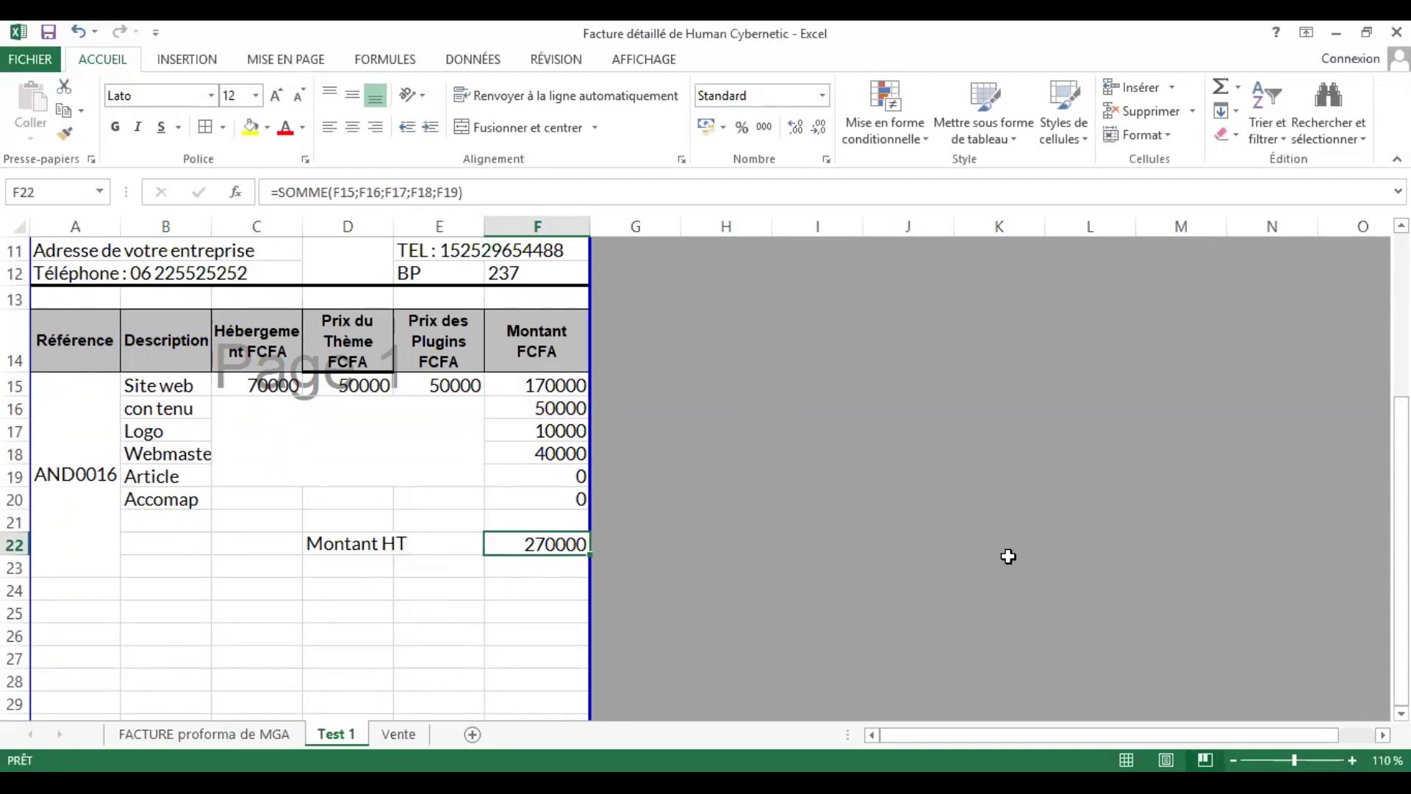
Step: Add a 'Montant TTC' label merged across D24:E24 and aligned left
{"action": "double_click", "coordinate": [323, 592]}
{"action": "type", "text": "Montan"}
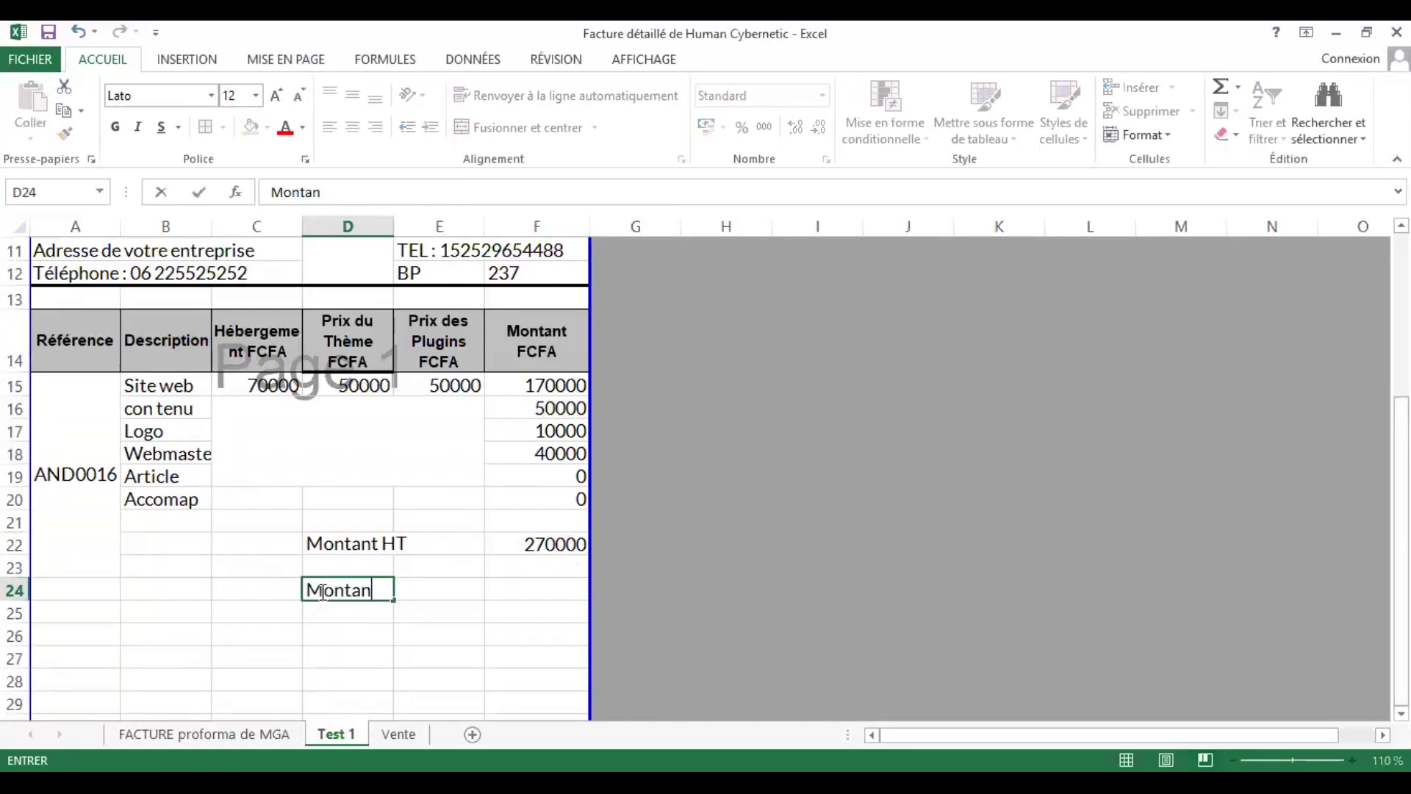
{"action": "type", "text": "t TTC"}
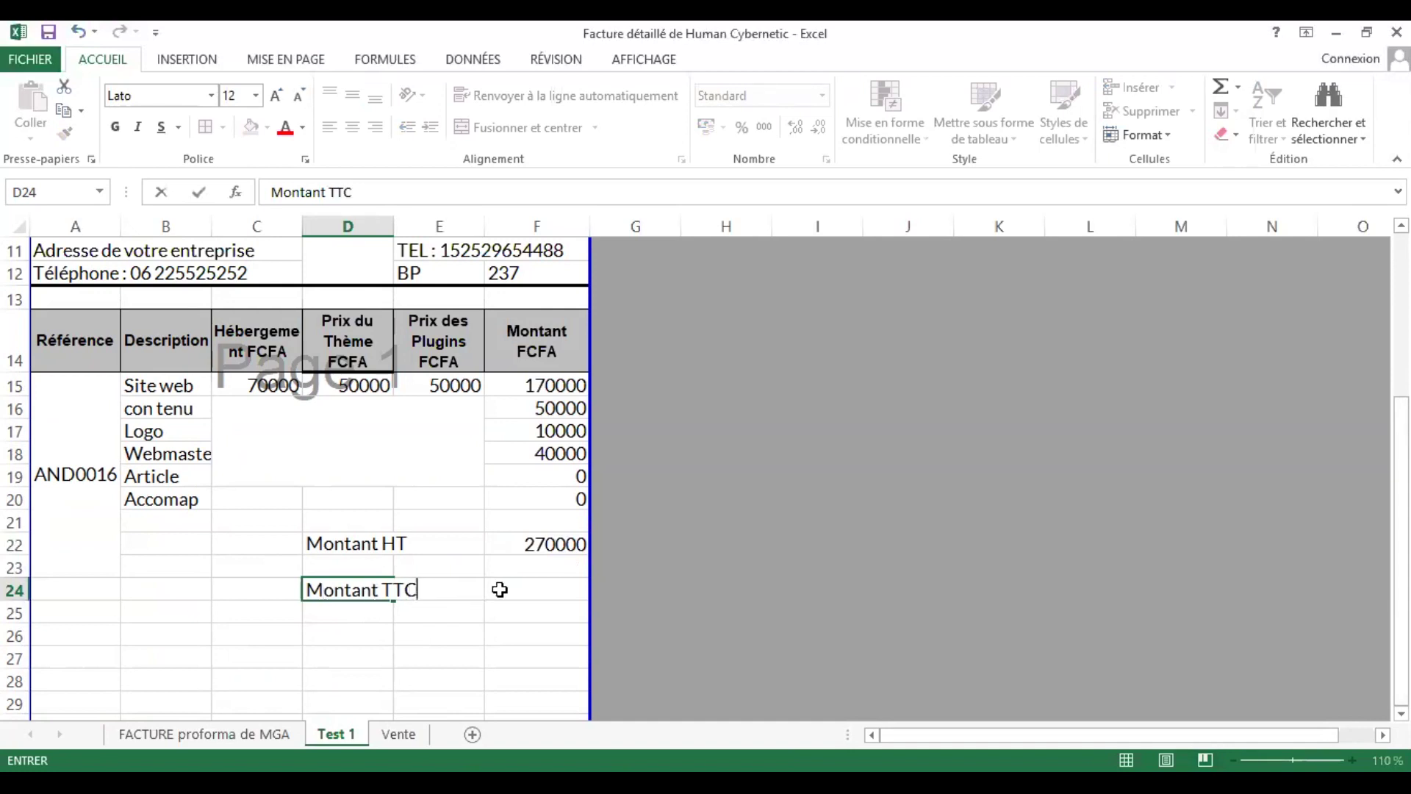
{"action": "left_click", "coordinate": [499, 589]}
{"action": "left_click", "coordinate": [351, 594]}
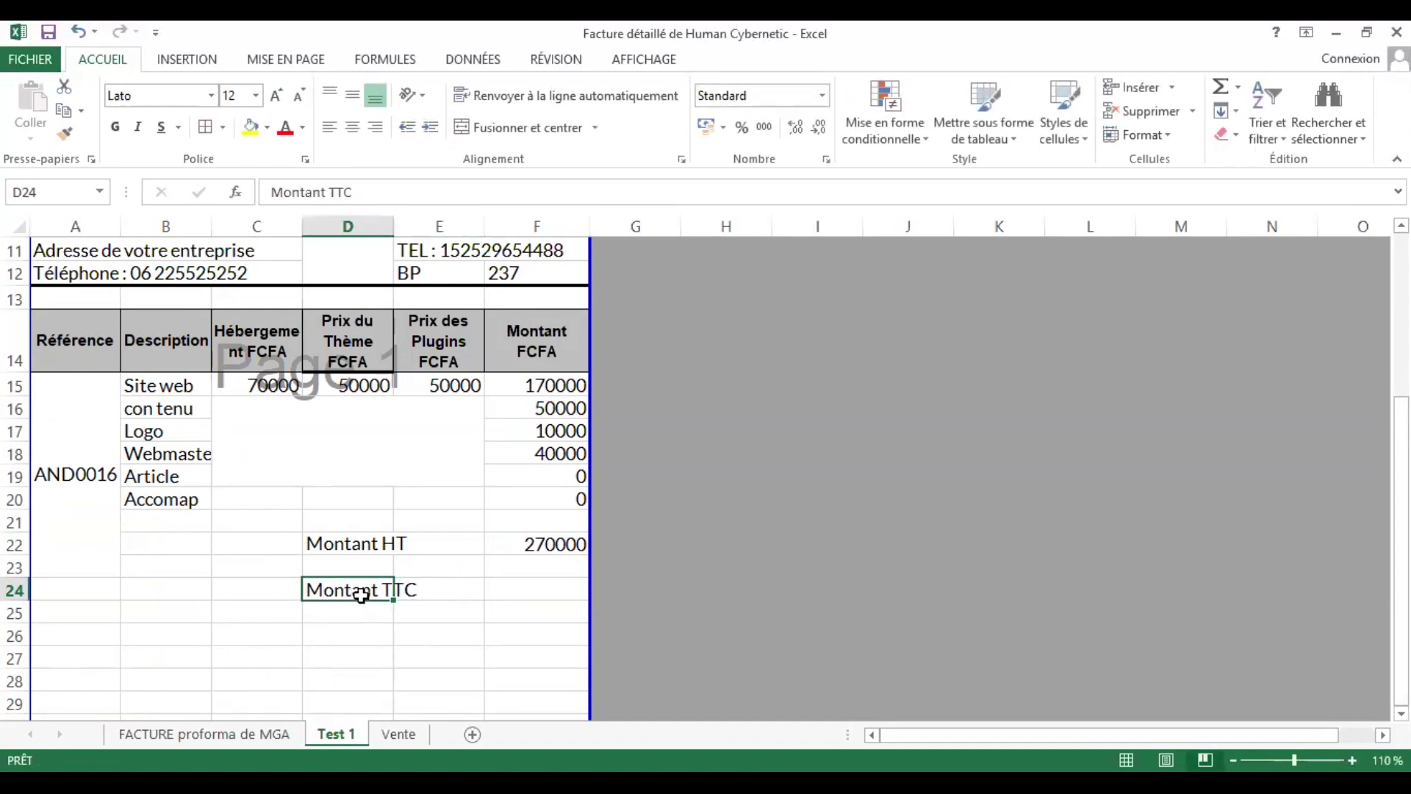
{"action": "left_click_drag", "start_coordinate": [350, 594], "coordinate": [412, 590]}
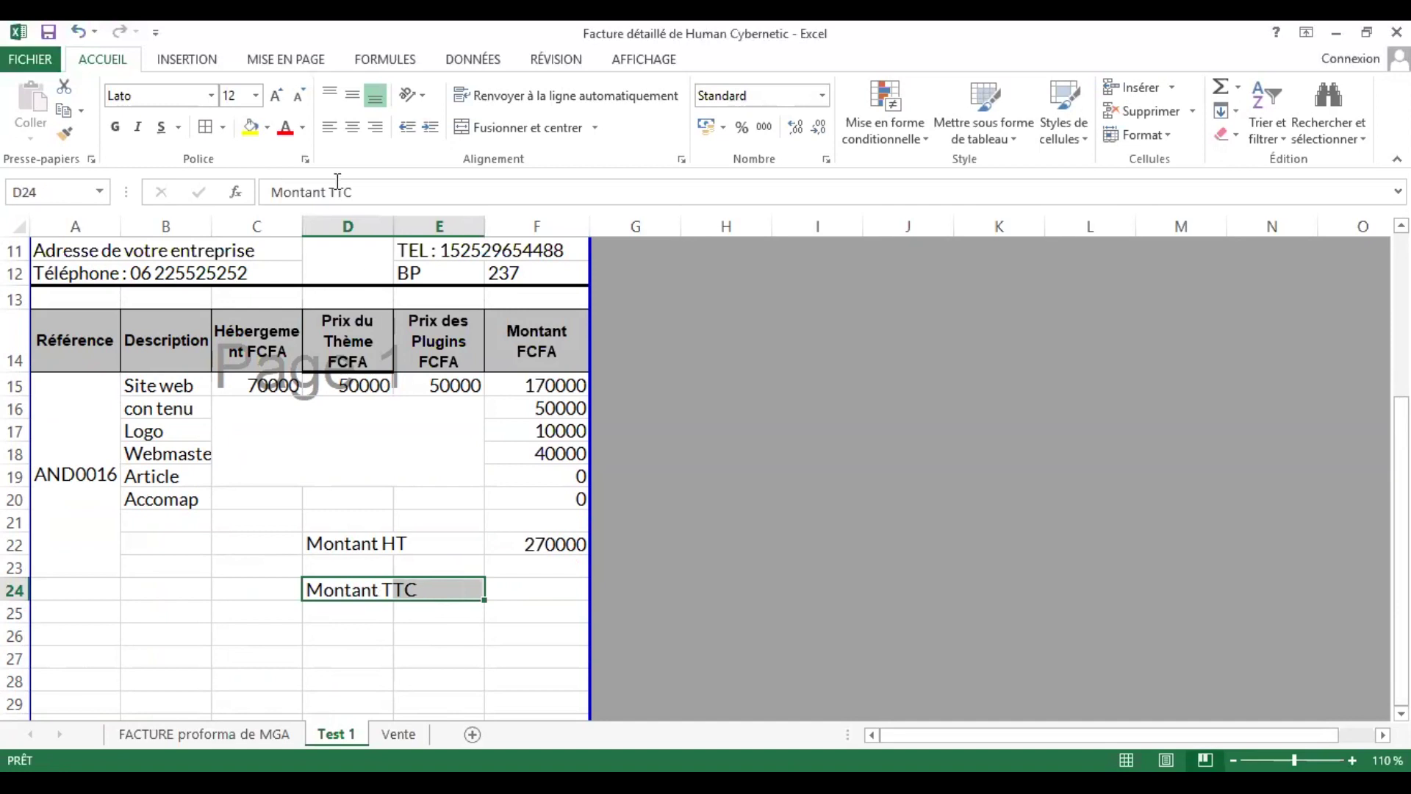
{"action": "left_click", "coordinate": [523, 127]}
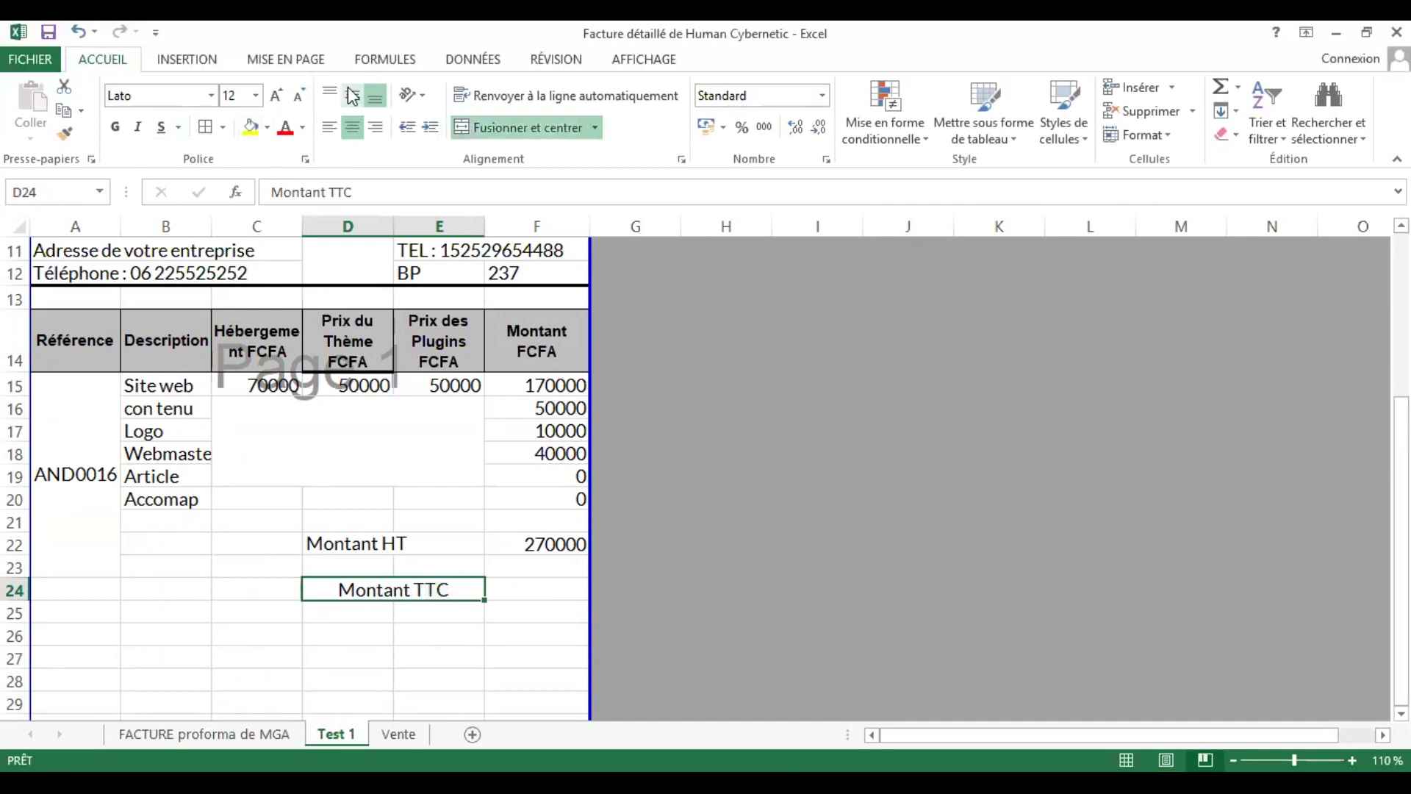
{"action": "left_click", "coordinate": [353, 97]}
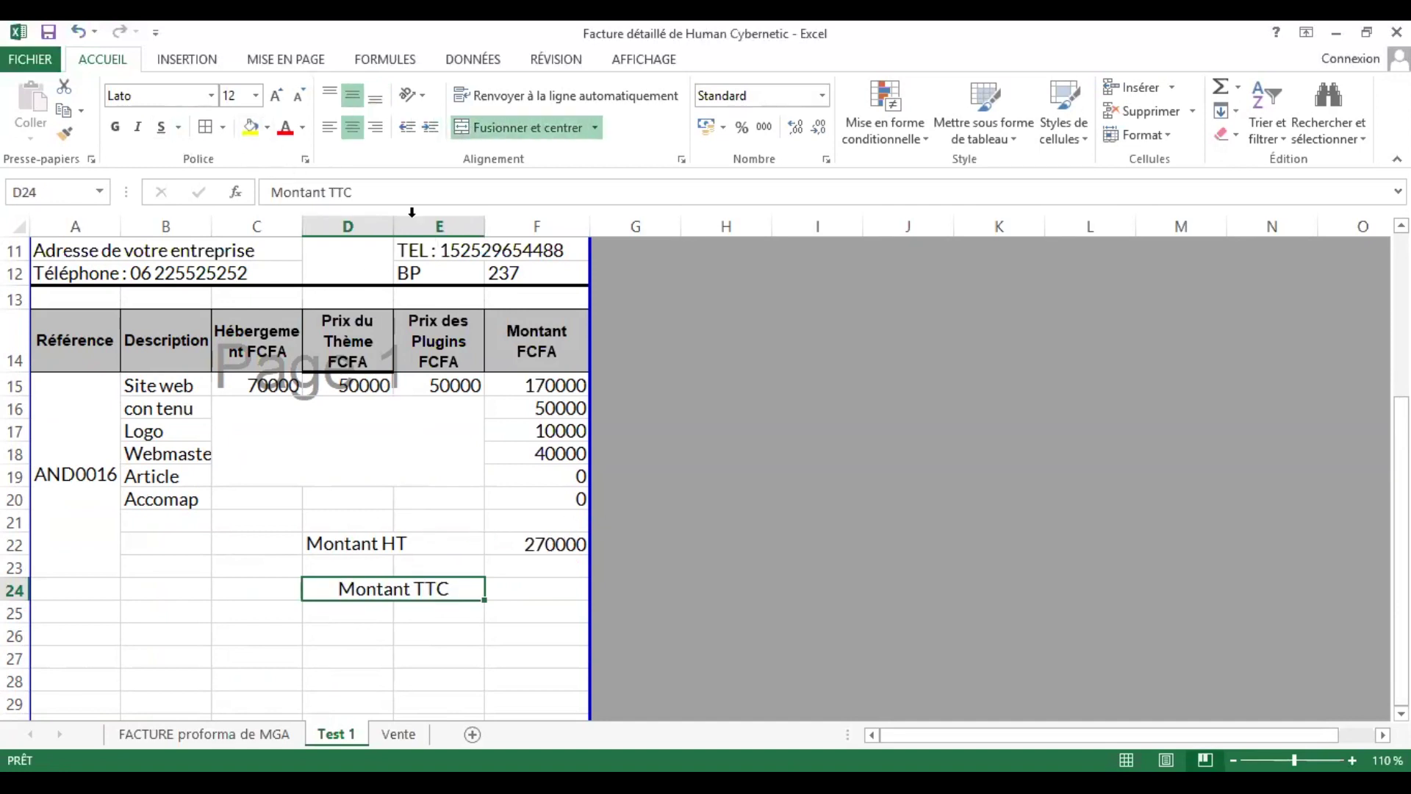
{"action": "left_click", "coordinate": [330, 128]}
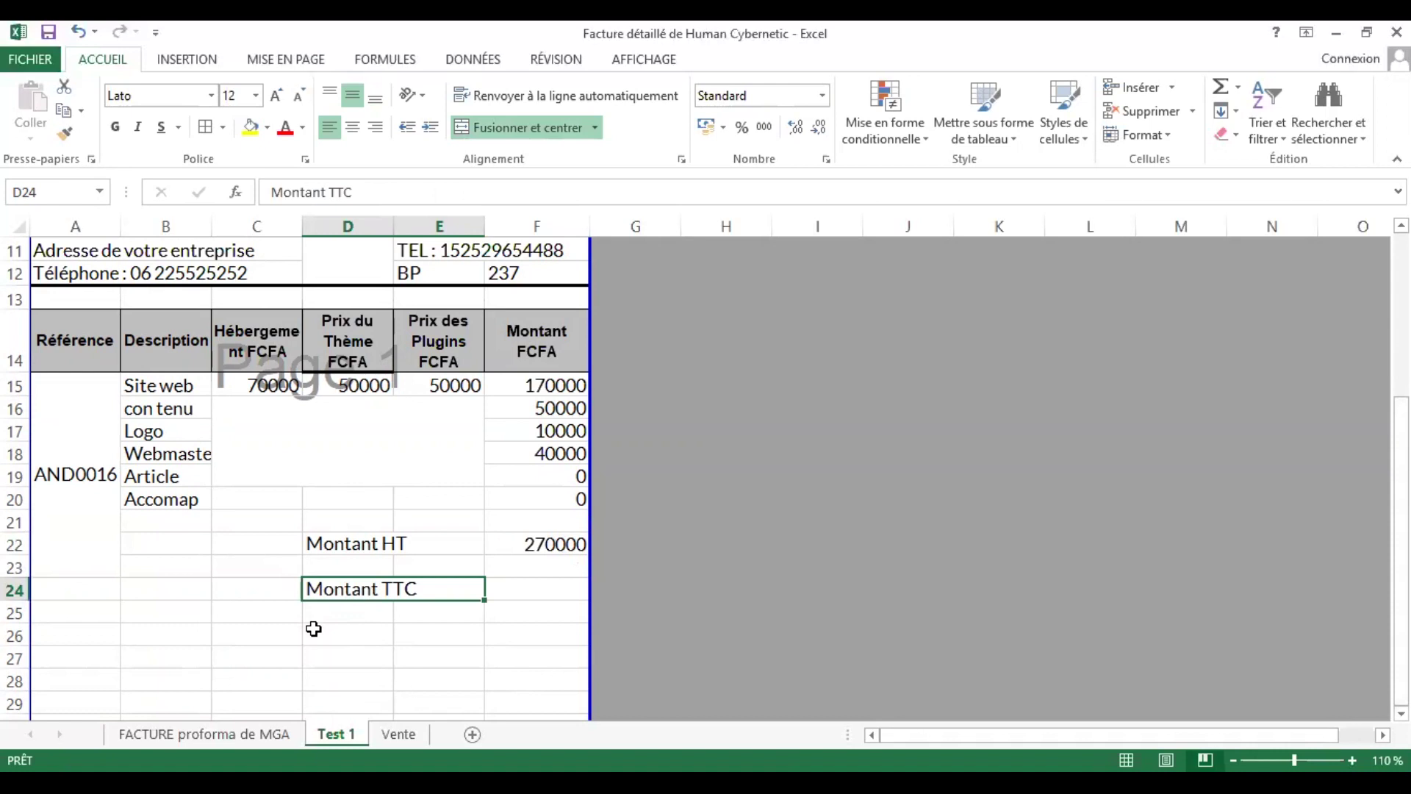
Step: Label D26 'TVA :' with a 0,1925 rate in E26, and begin the formula in F24
{"action": "double_click", "coordinate": [314, 629]}
{"action": "type", "text": "TVA :"}
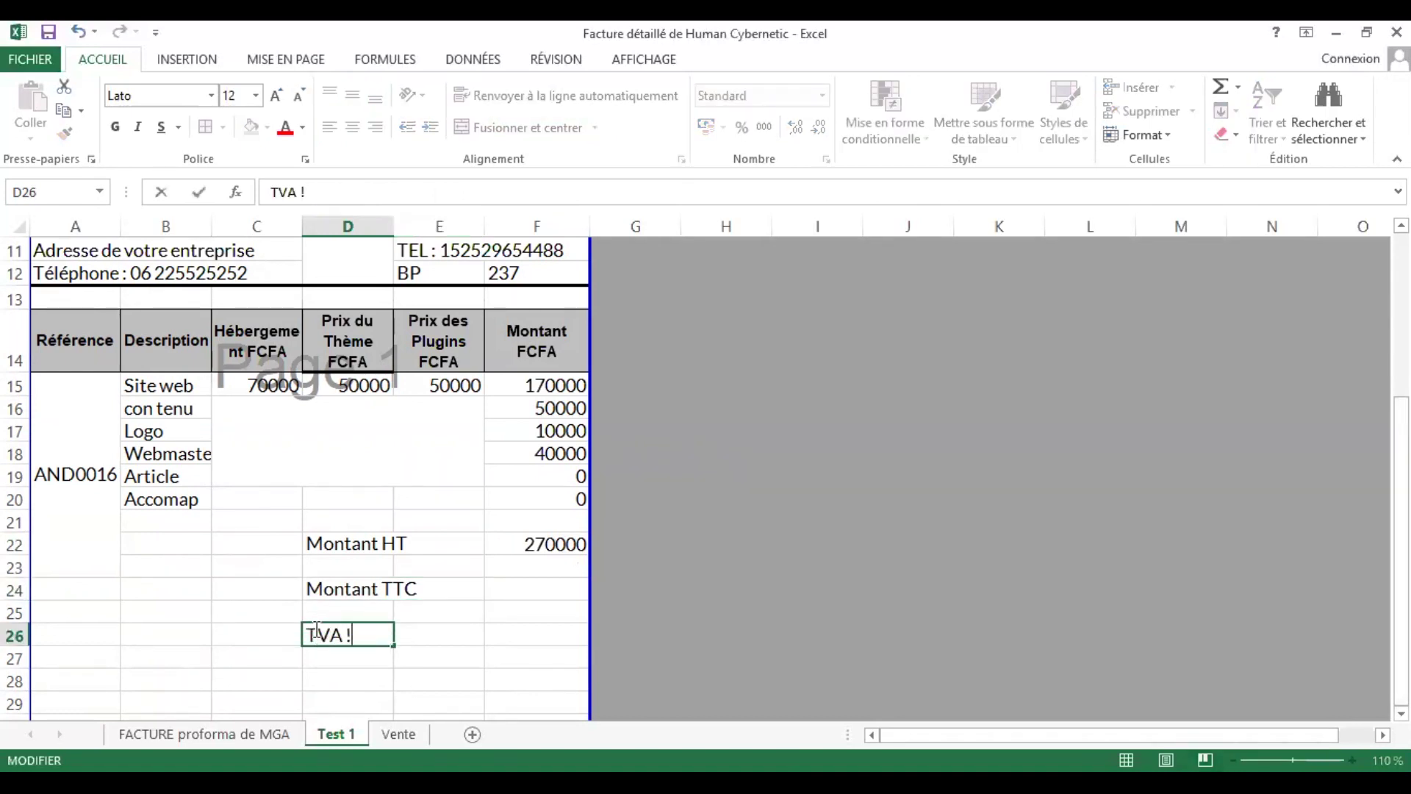
{"action": "left_click", "coordinate": [420, 633]}
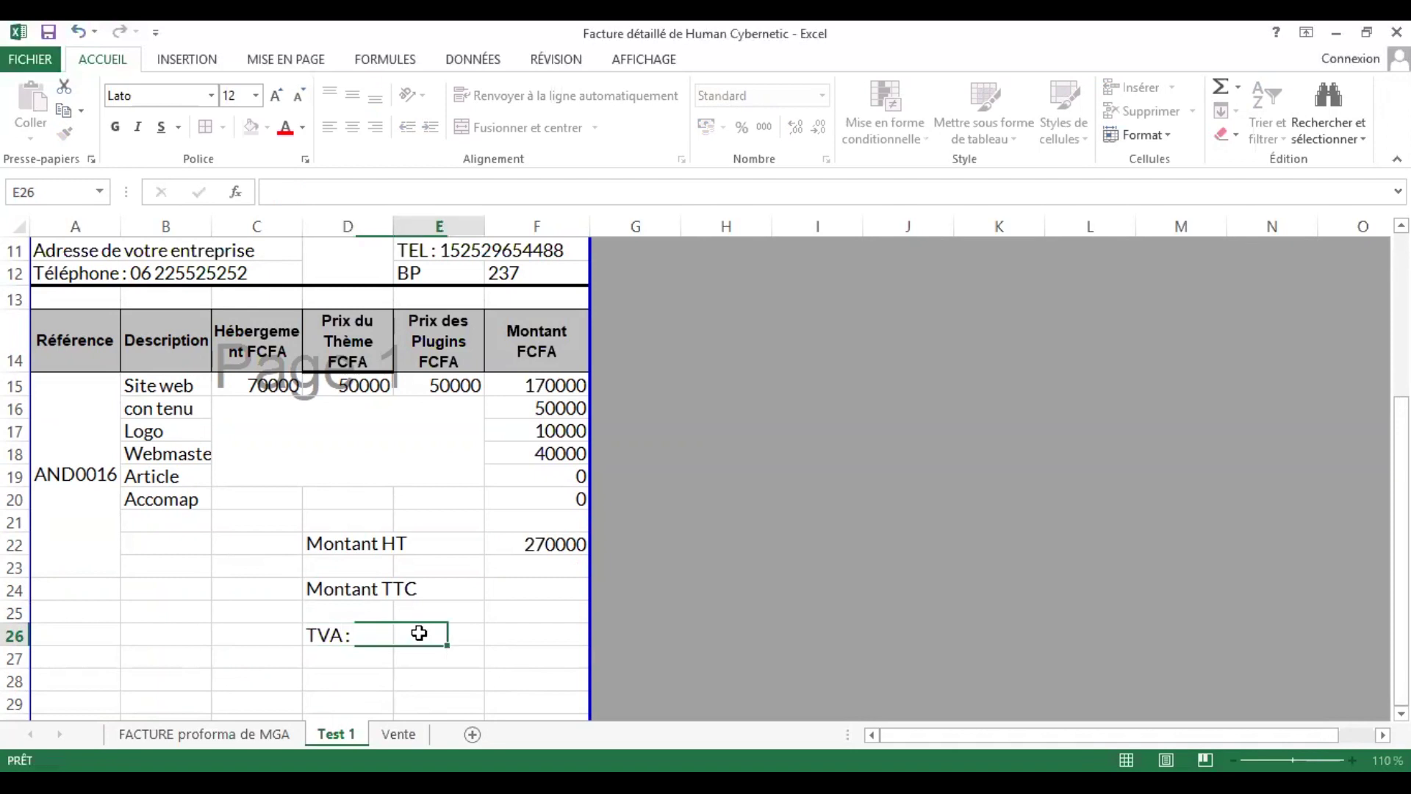
{"action": "type", "text": "="}
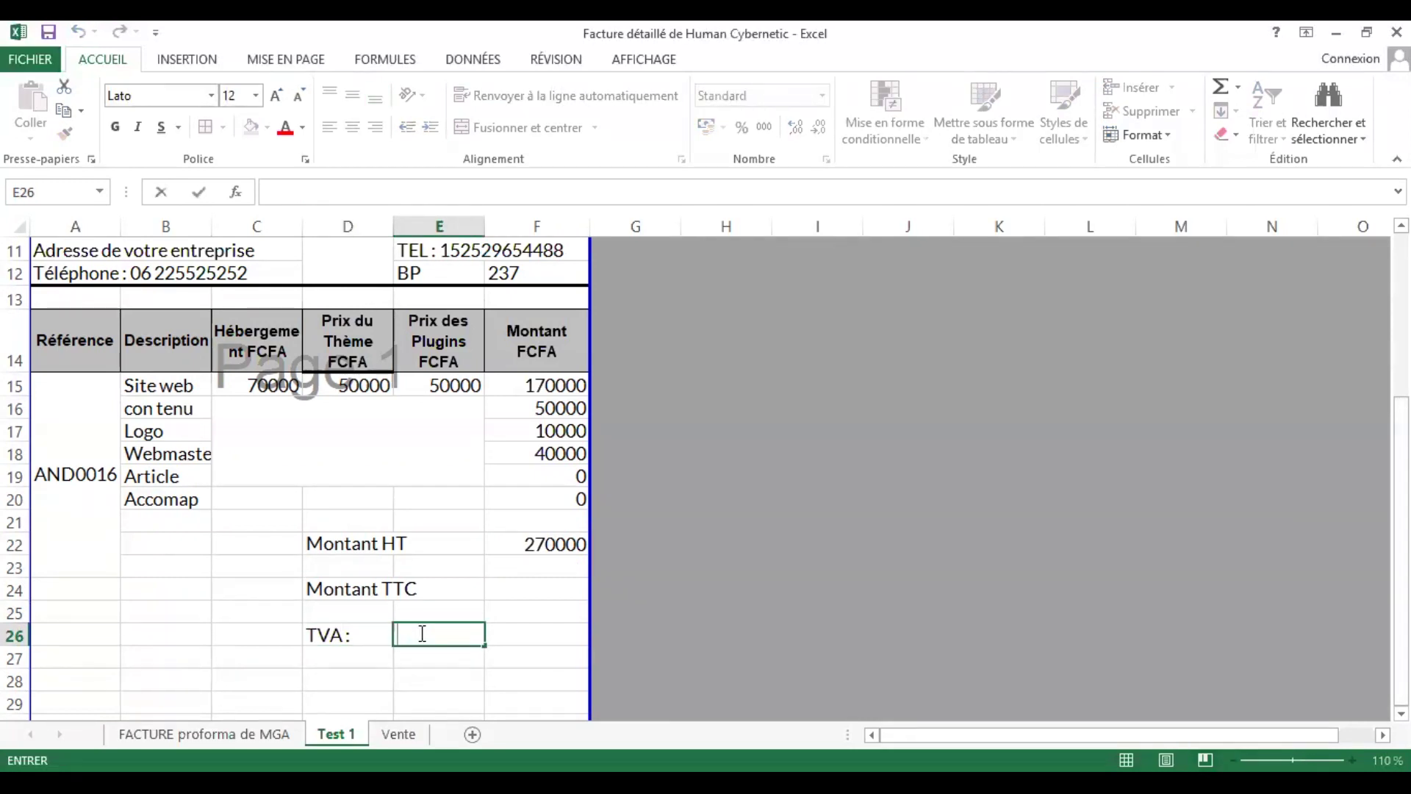
{"action": "type", "text": "0"}
{"action": "type", "text": "1925"}
{"action": "left_click", "coordinate": [530, 640]}
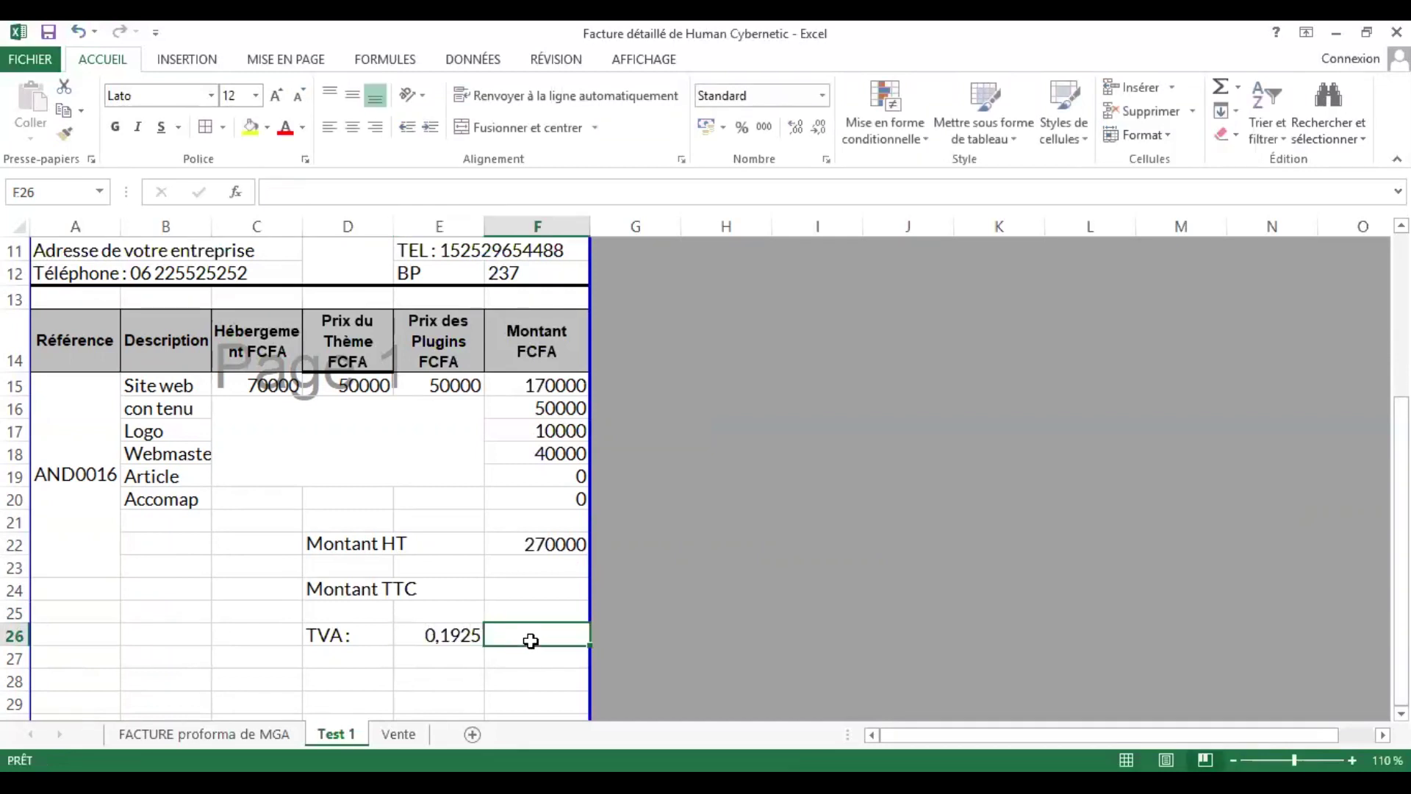
{"action": "double_click", "coordinate": [500, 591]}
{"action": "type", "text": "="}
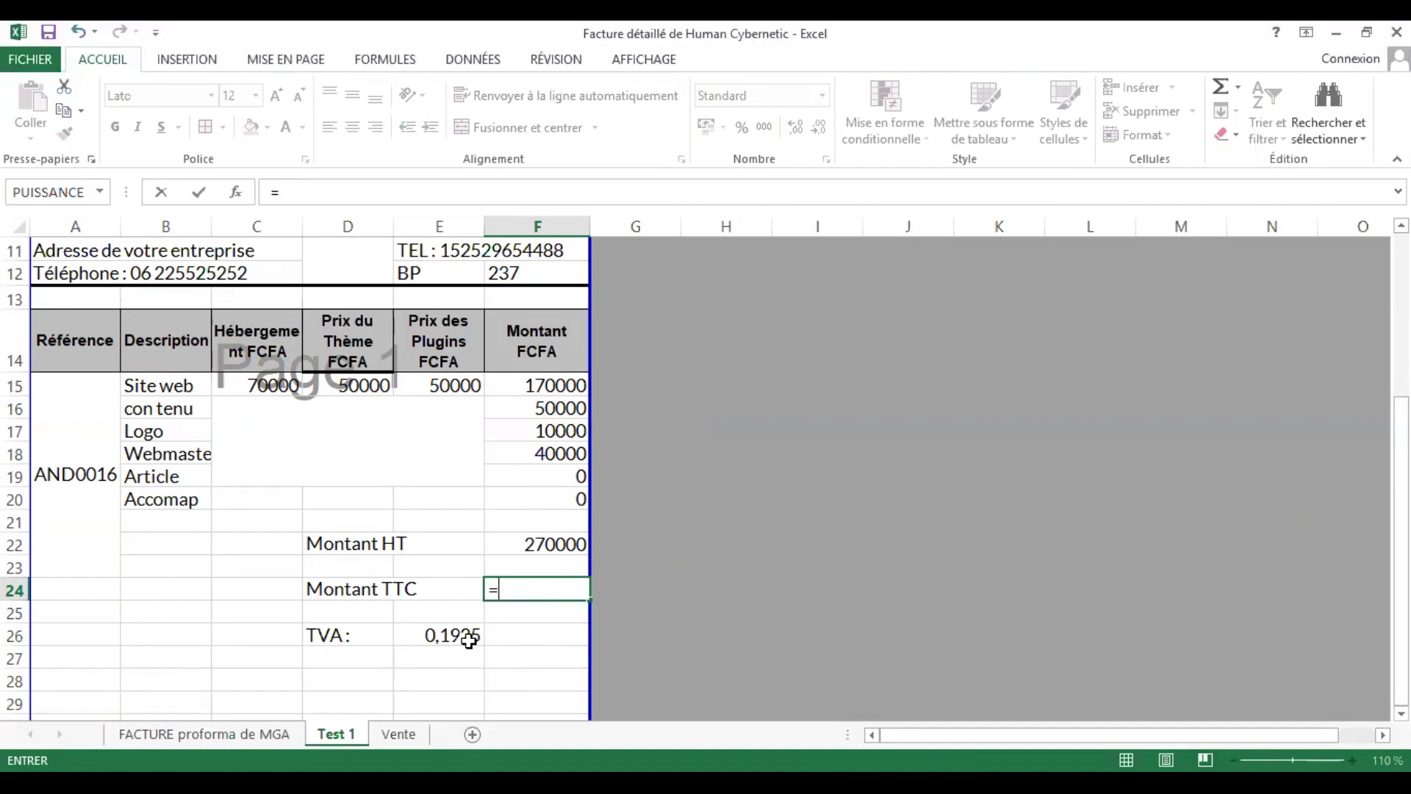
Step: Complete F24 as =F22*E26+F22 so Montant TTC shows 321975
{"action": "left_click", "coordinate": [560, 544]}
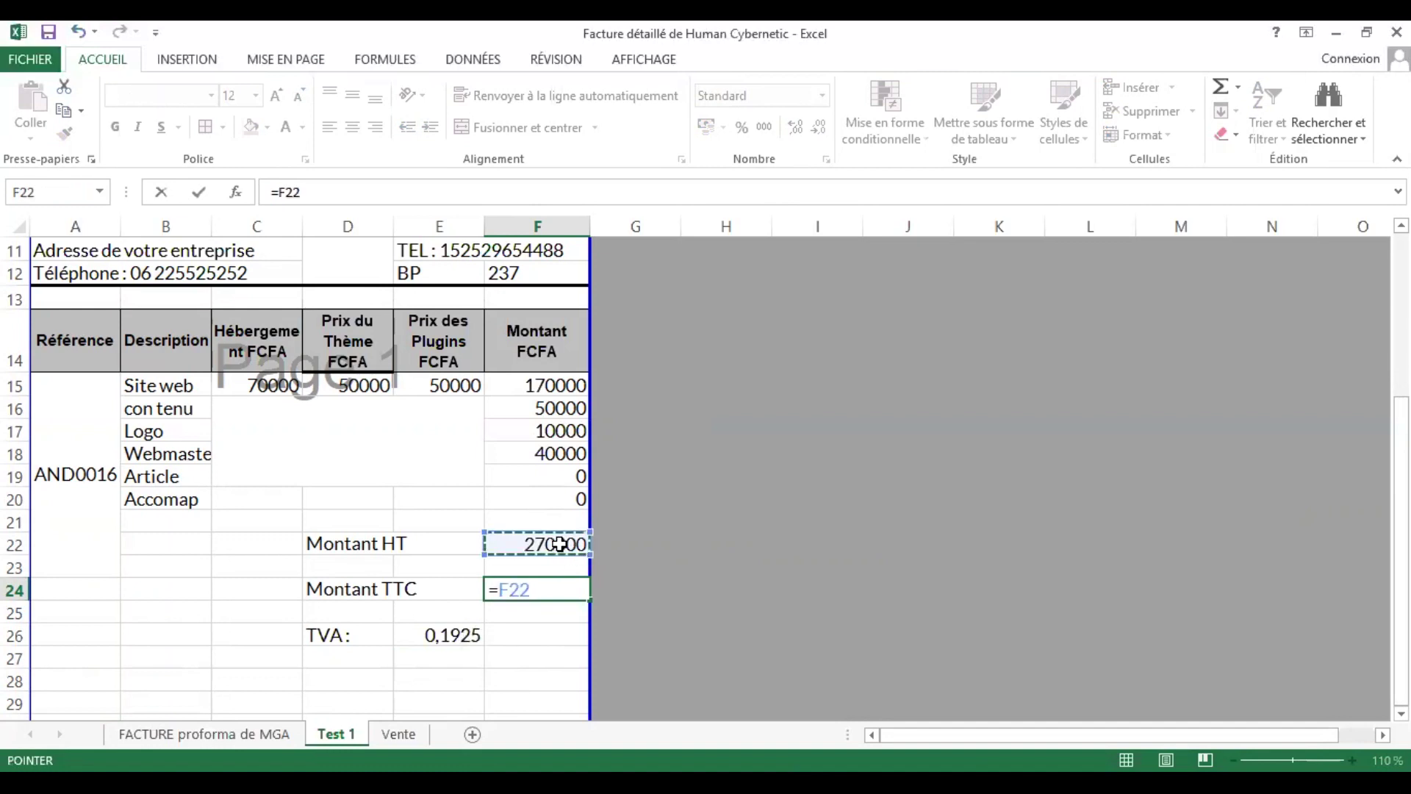
{"action": "type", "text": "*"}
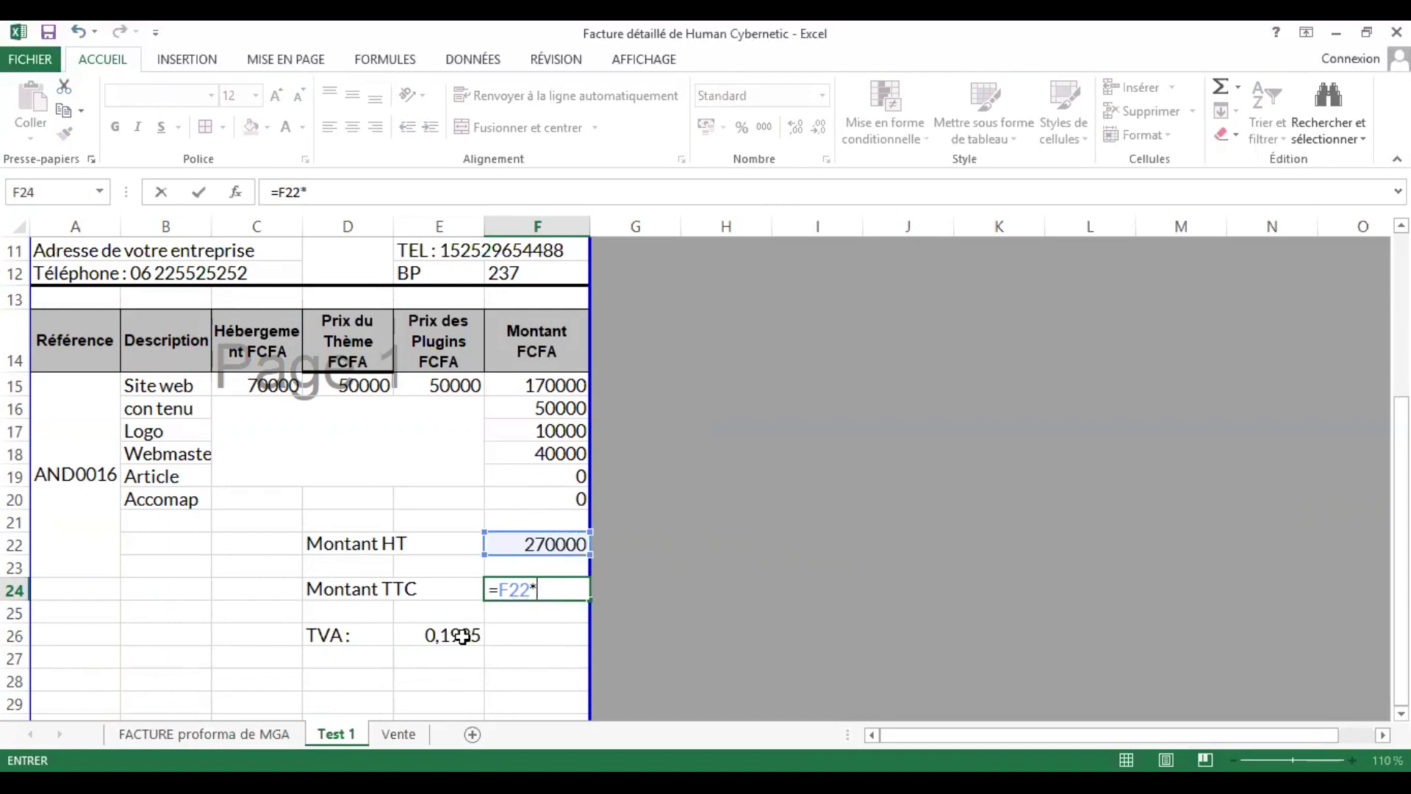
{"action": "left_click", "coordinate": [460, 637]}
{"action": "type", "text": "+"}
{"action": "left_click", "coordinate": [559, 547]}
{"action": "key", "text": "Return"}
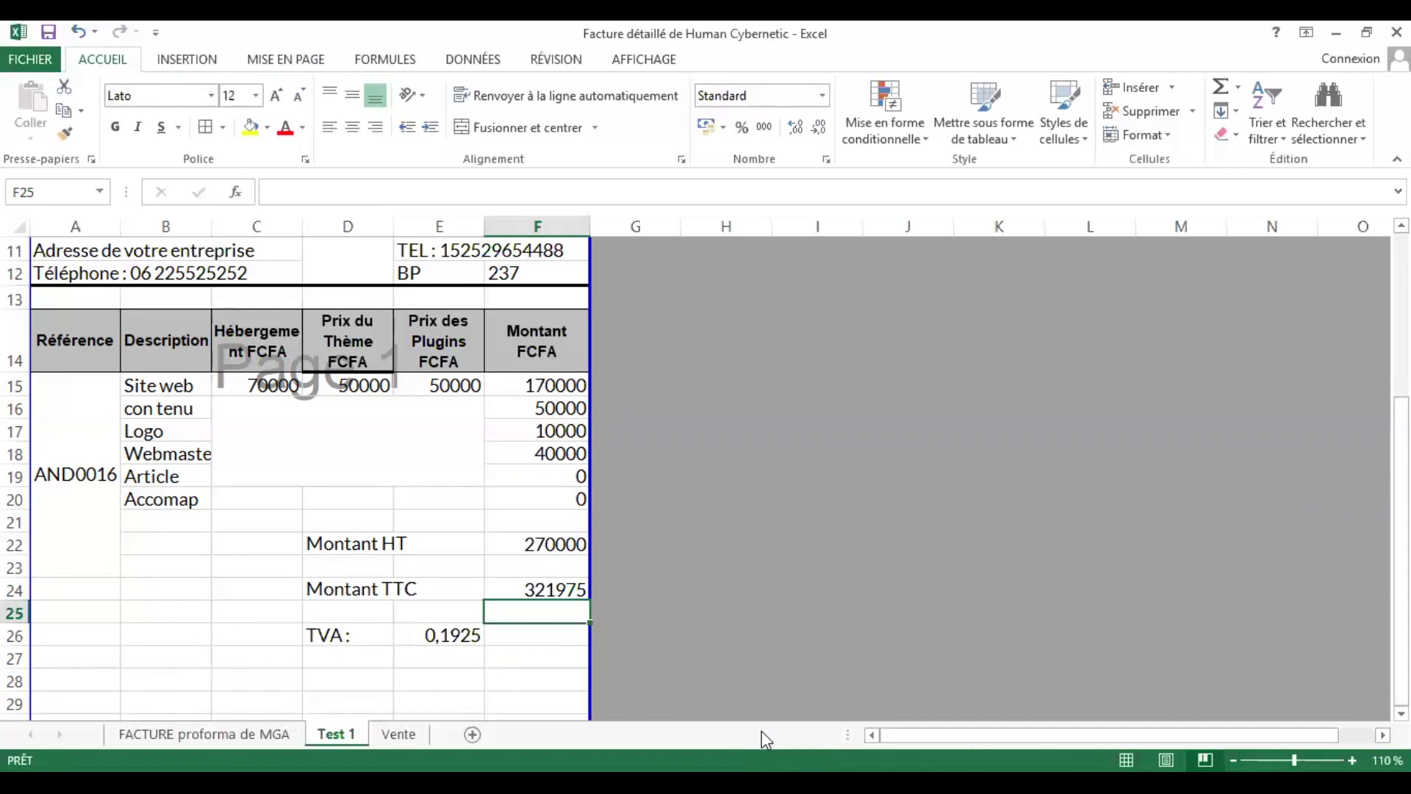
{"action": "left_click_drag", "start_coordinate": [1400, 551], "coordinate": [1400, 552]}
{"action": "left_click", "coordinate": [268, 385]}
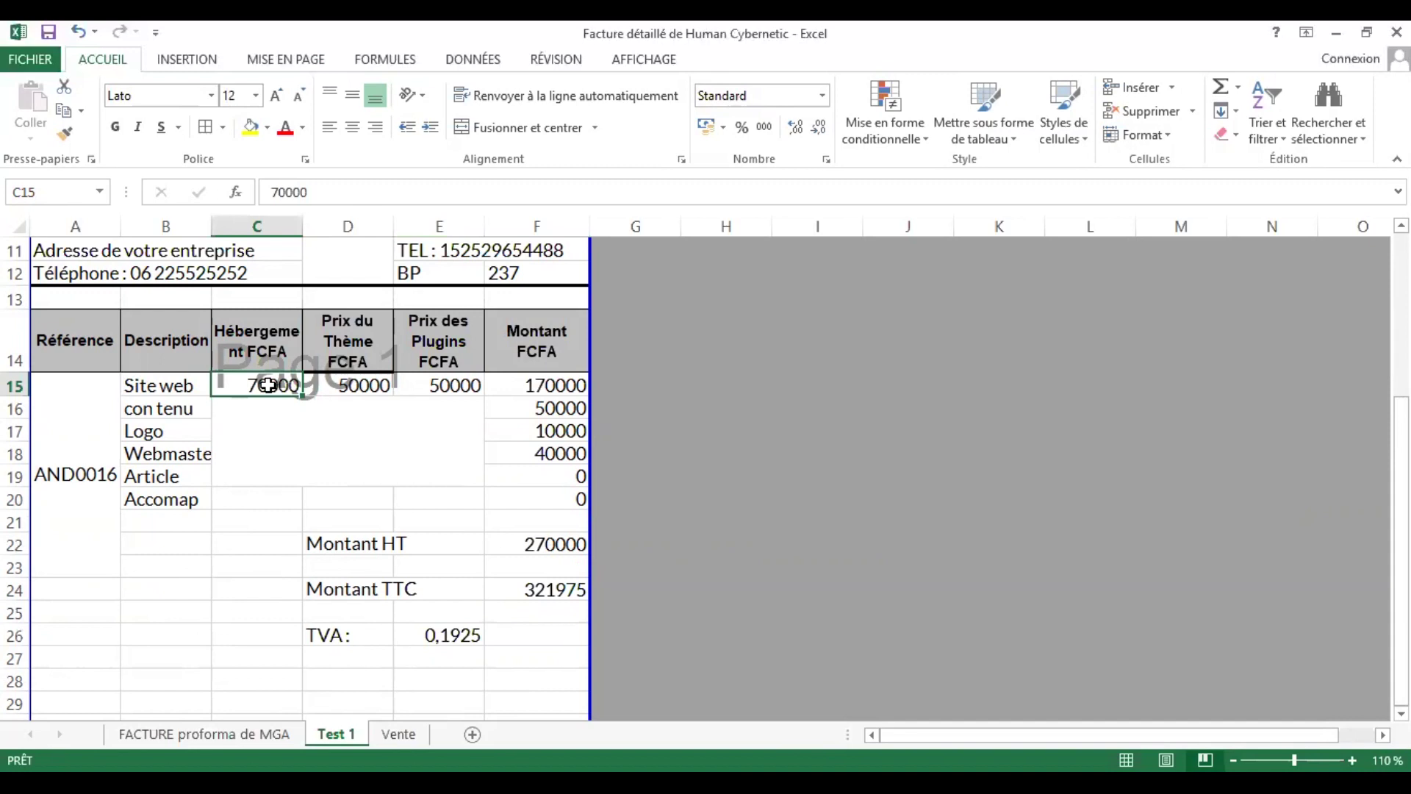
Step: Change the Site web prices to 50000 hosting, 100000 theme and 70000 plugins
{"action": "type", "text": "50000"}
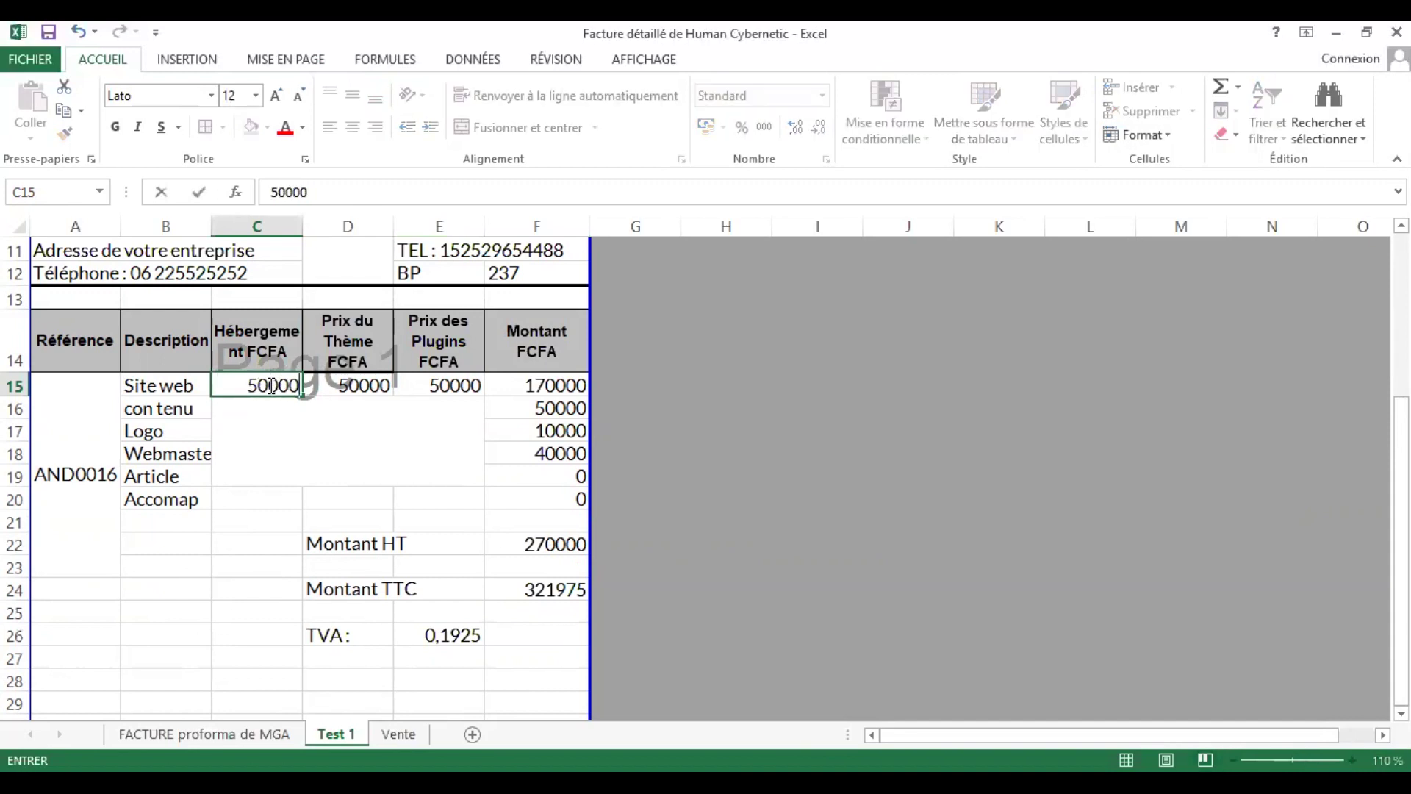
{"action": "key", "text": "Return"}
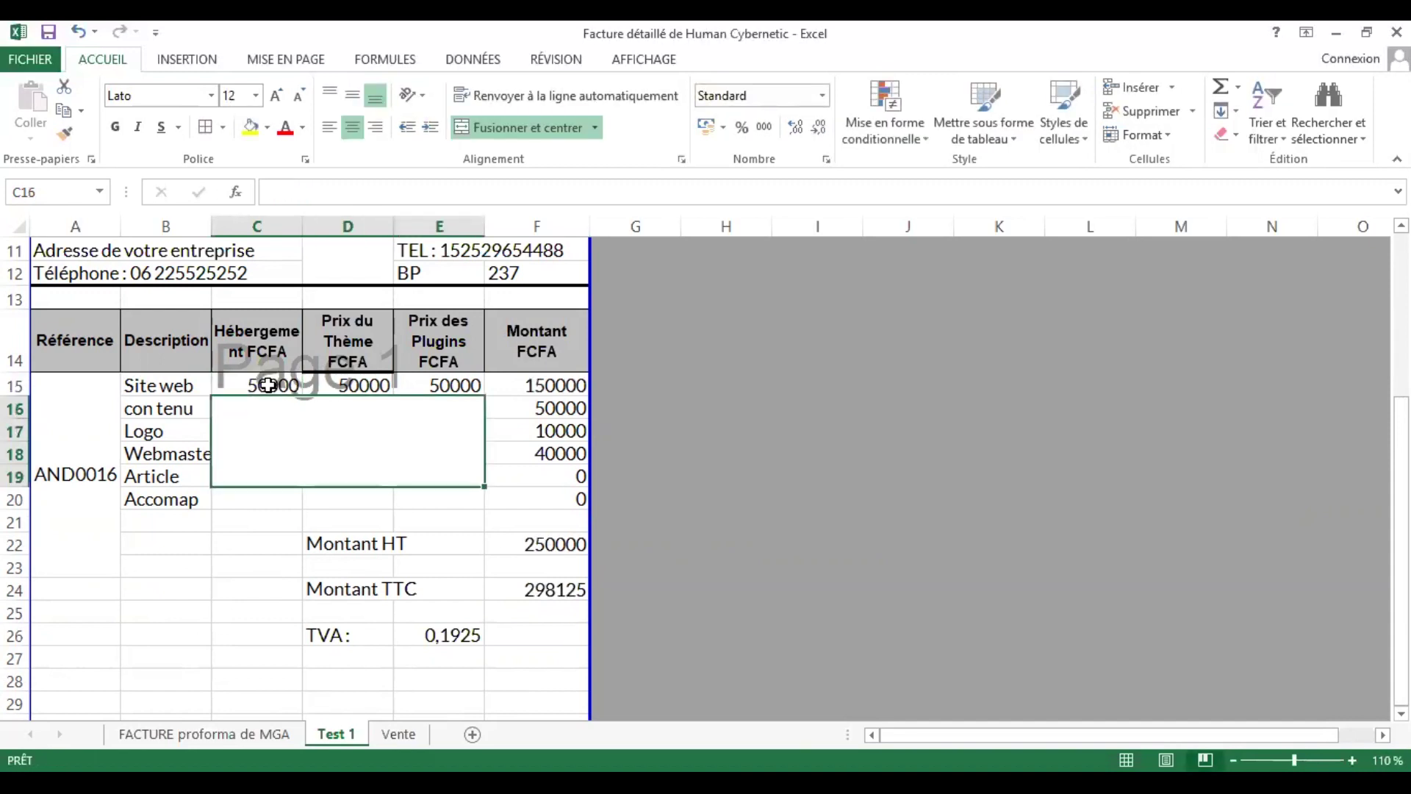
{"action": "left_click", "coordinate": [353, 385]}
{"action": "type", "text": "100000"}
{"action": "key", "text": "Return"}
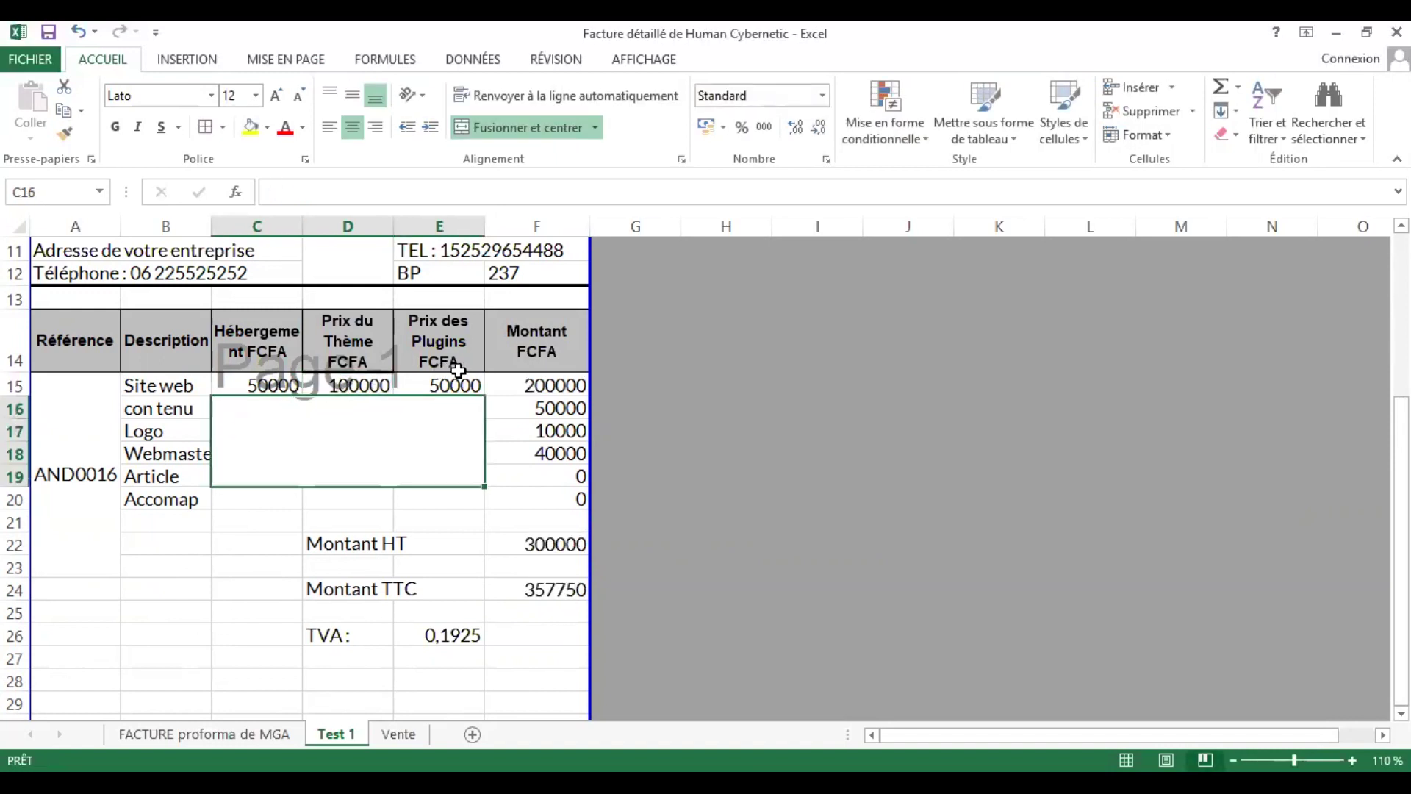
{"action": "left_click", "coordinate": [450, 385]}
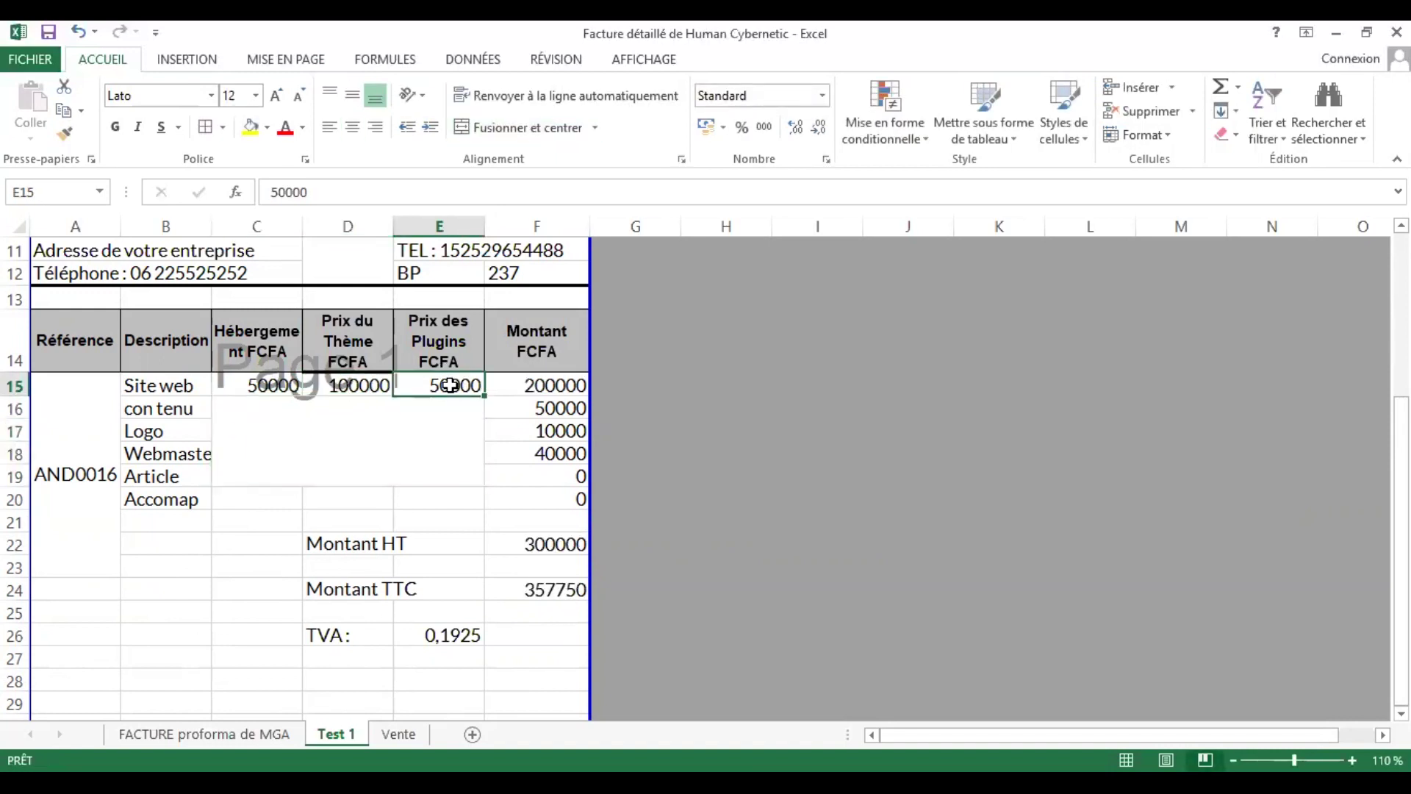
{"action": "type", "text": "50000"}
{"action": "key", "text": "BackSpace"}
{"action": "key", "text": "BackSpace"}
{"action": "key", "text": "BackSpace"}
{"action": "key", "text": "BackSpace"}
{"action": "type", "text": "70000"}
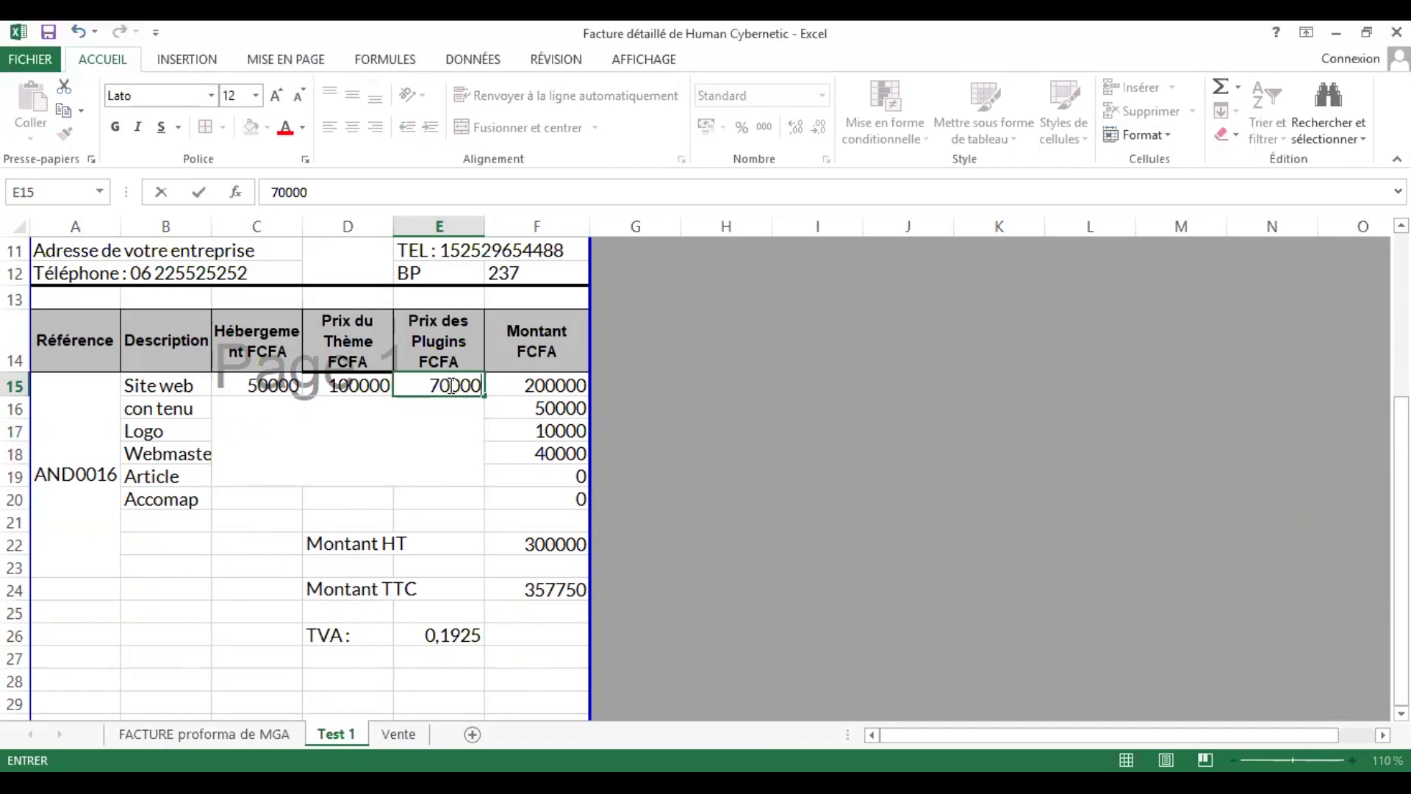
{"action": "left_click", "coordinate": [279, 404]}
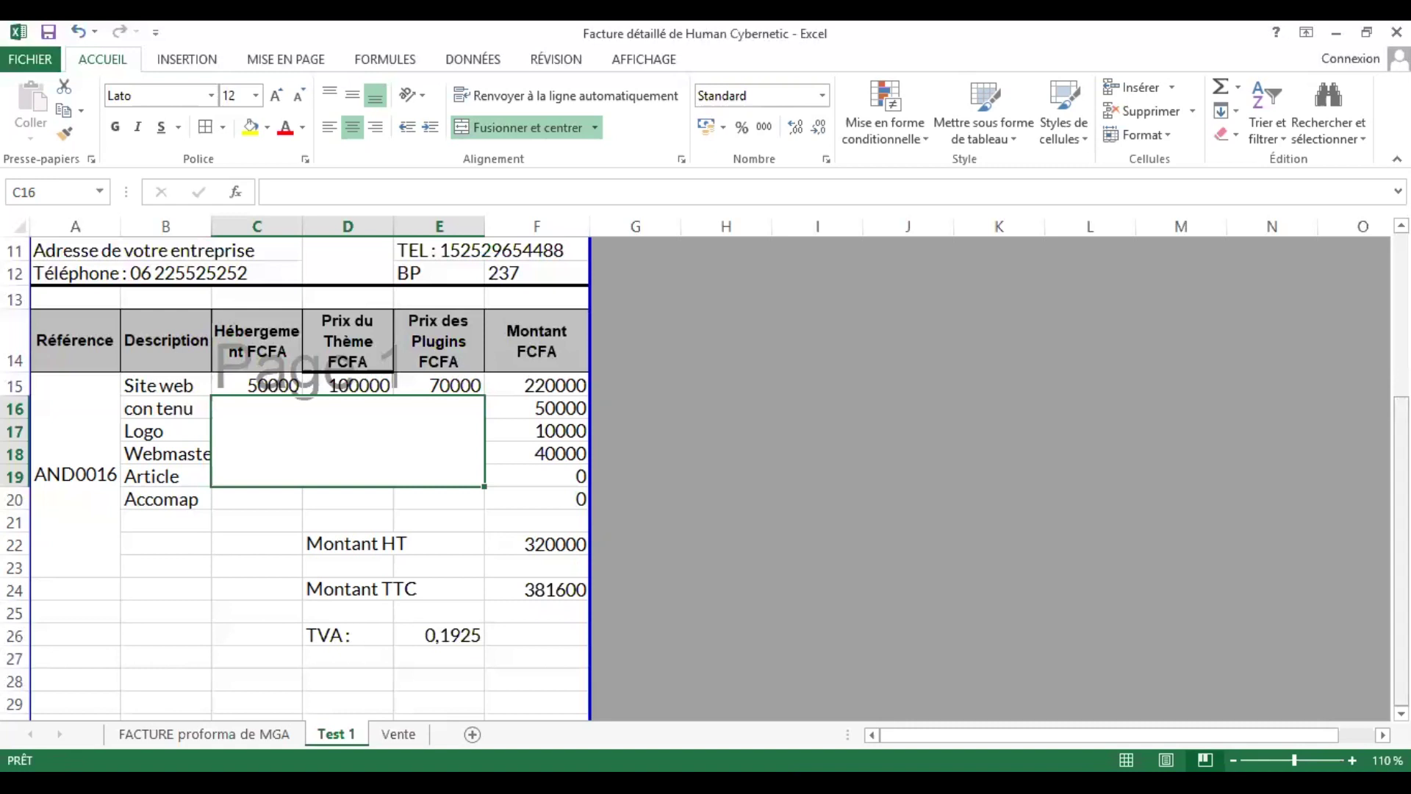
Step: Add the 'AVANCE :' label in D28 and the 'RESTE:' label in D30
{"action": "scroll", "coordinate": [705, 478], "scroll_direction": "down", "scroll_amount": 1}
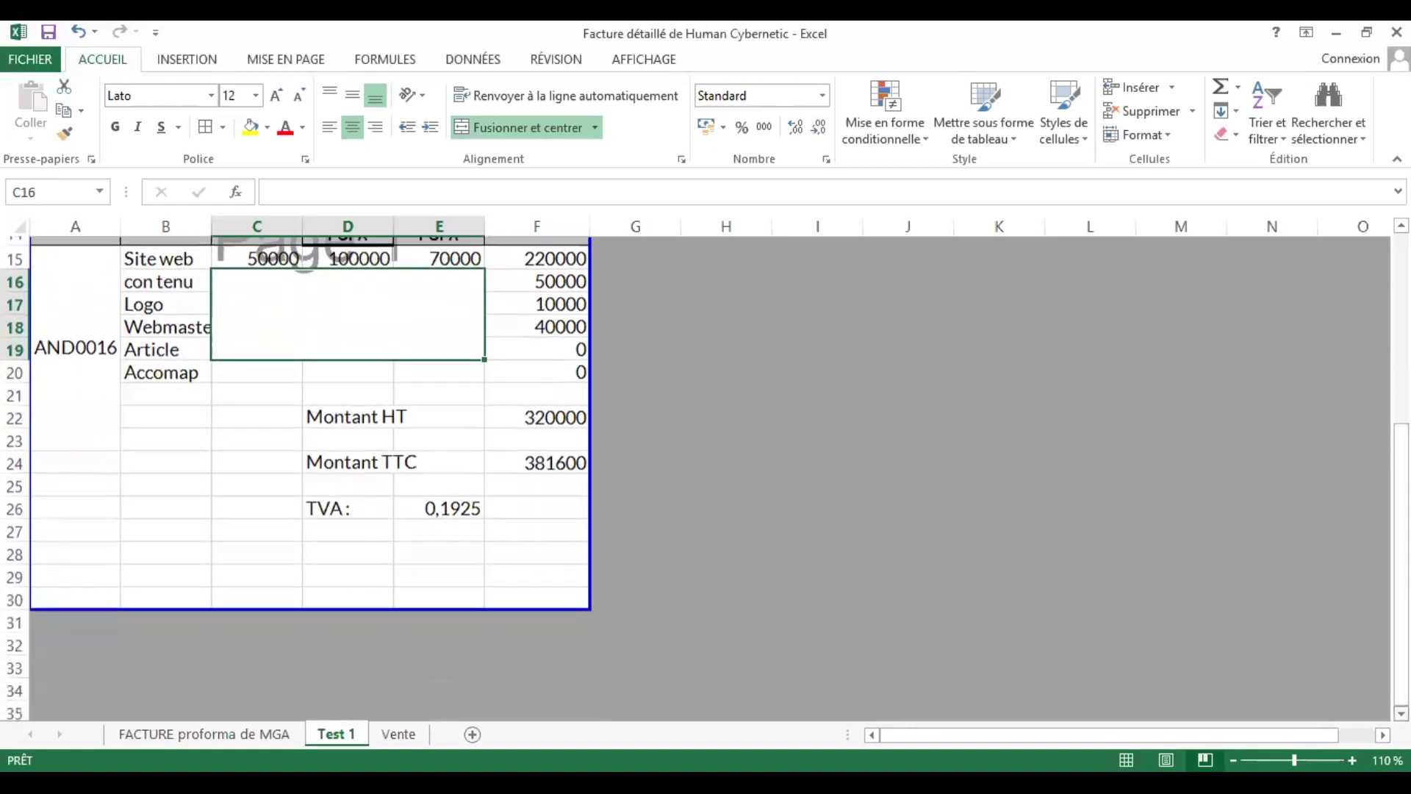
{"action": "scroll", "coordinate": [706, 478], "scroll_direction": "down", "scroll_amount": 1}
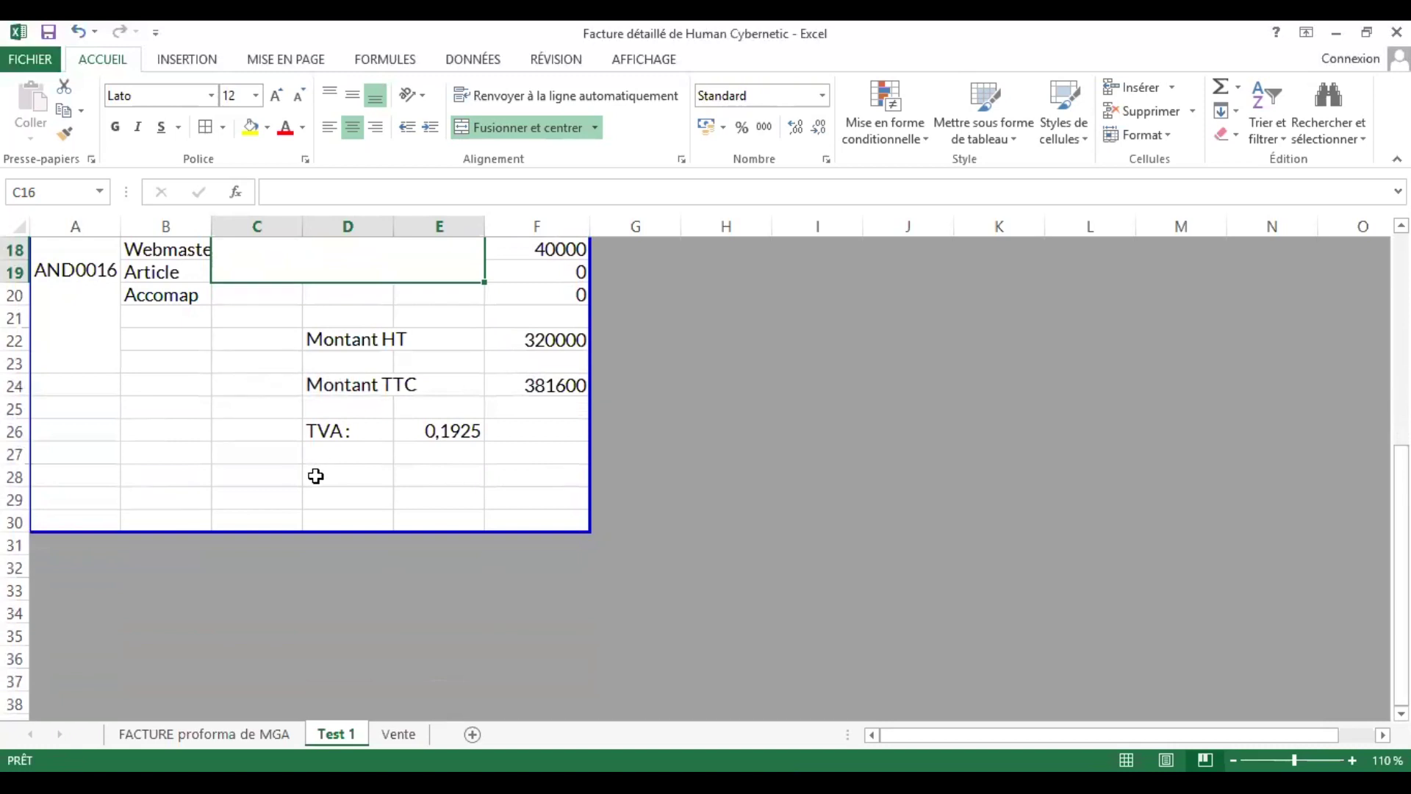
{"action": "left_click", "coordinate": [318, 474]}
{"action": "type", "text": "VANCE"}
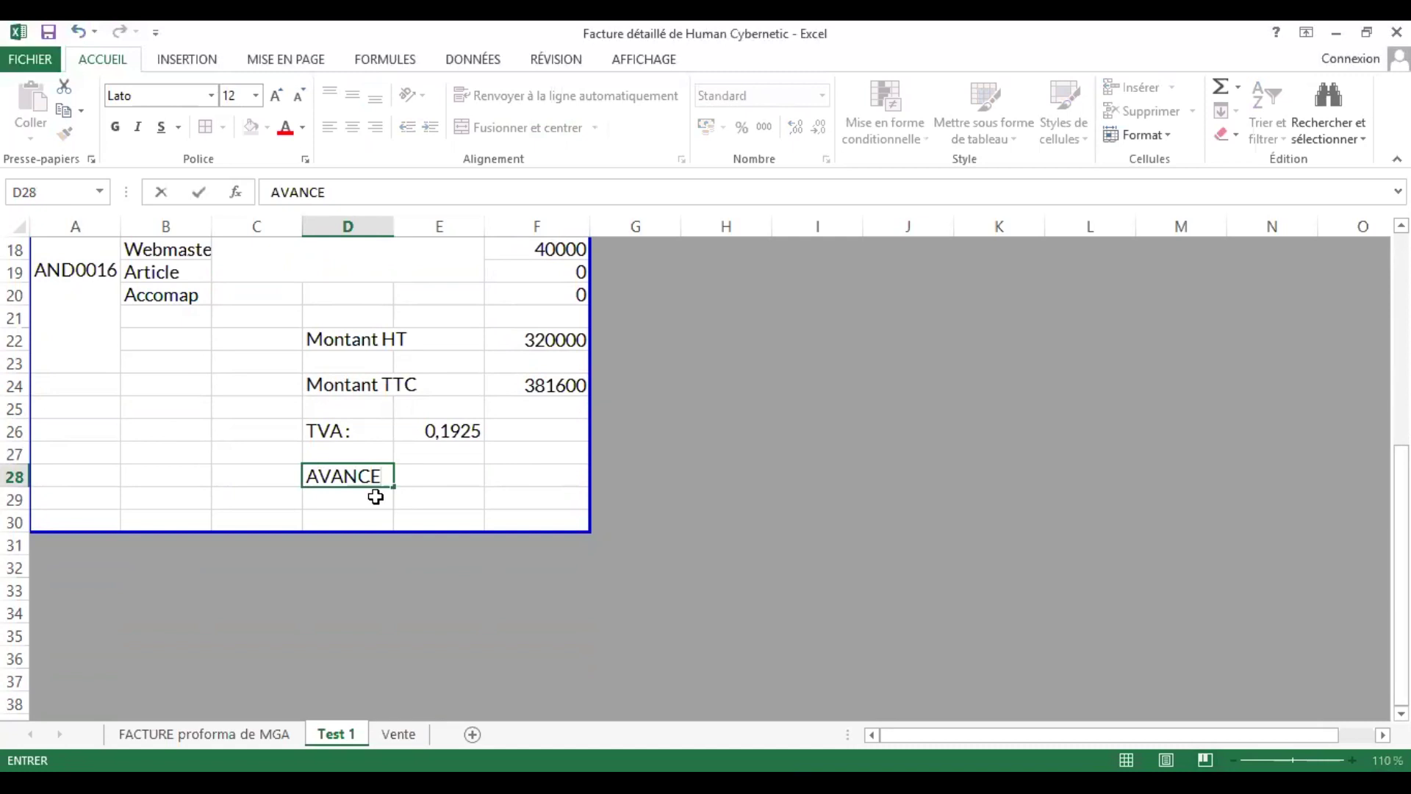
{"action": "left_click", "coordinate": [334, 507]}
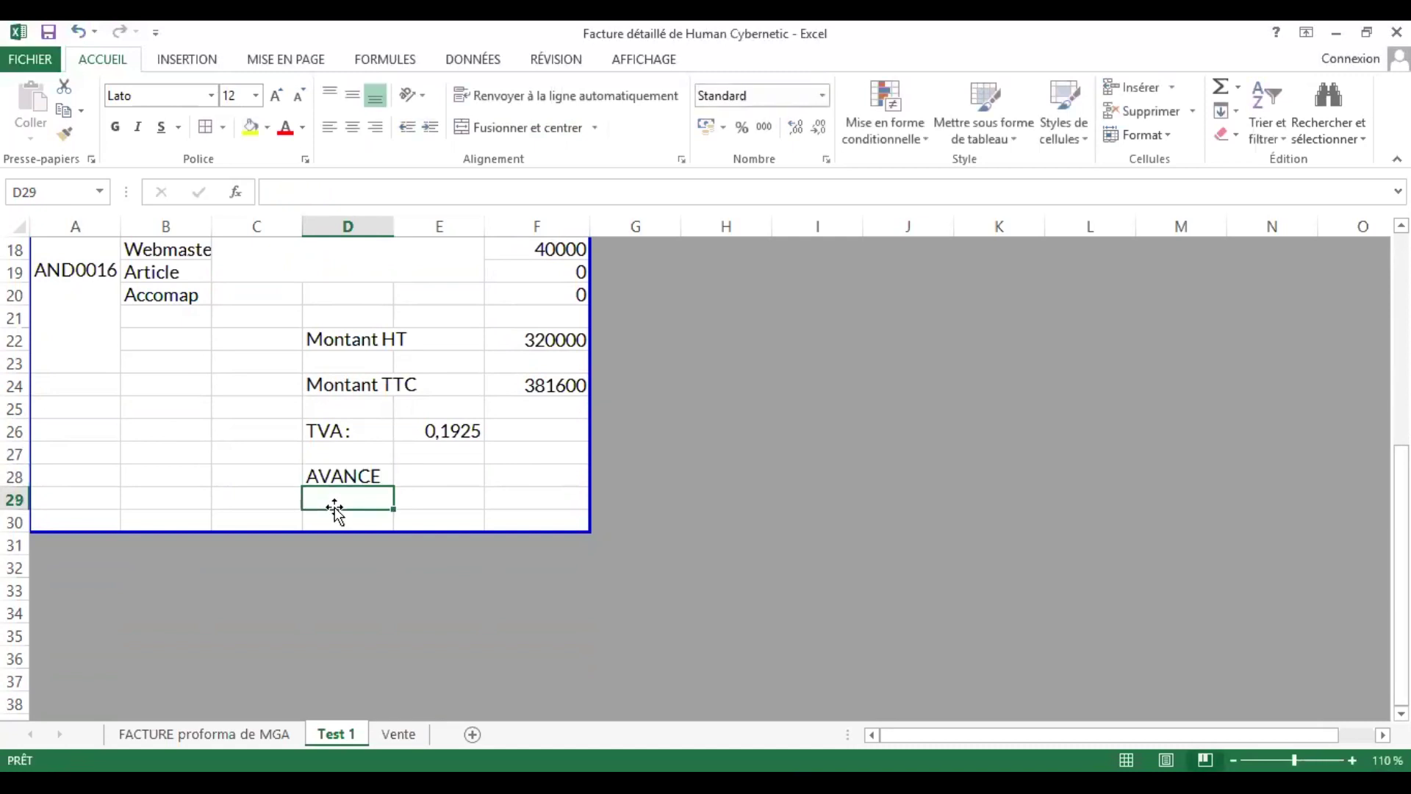
{"action": "double_click", "coordinate": [338, 516]}
{"action": "type", "text": "Reste"}
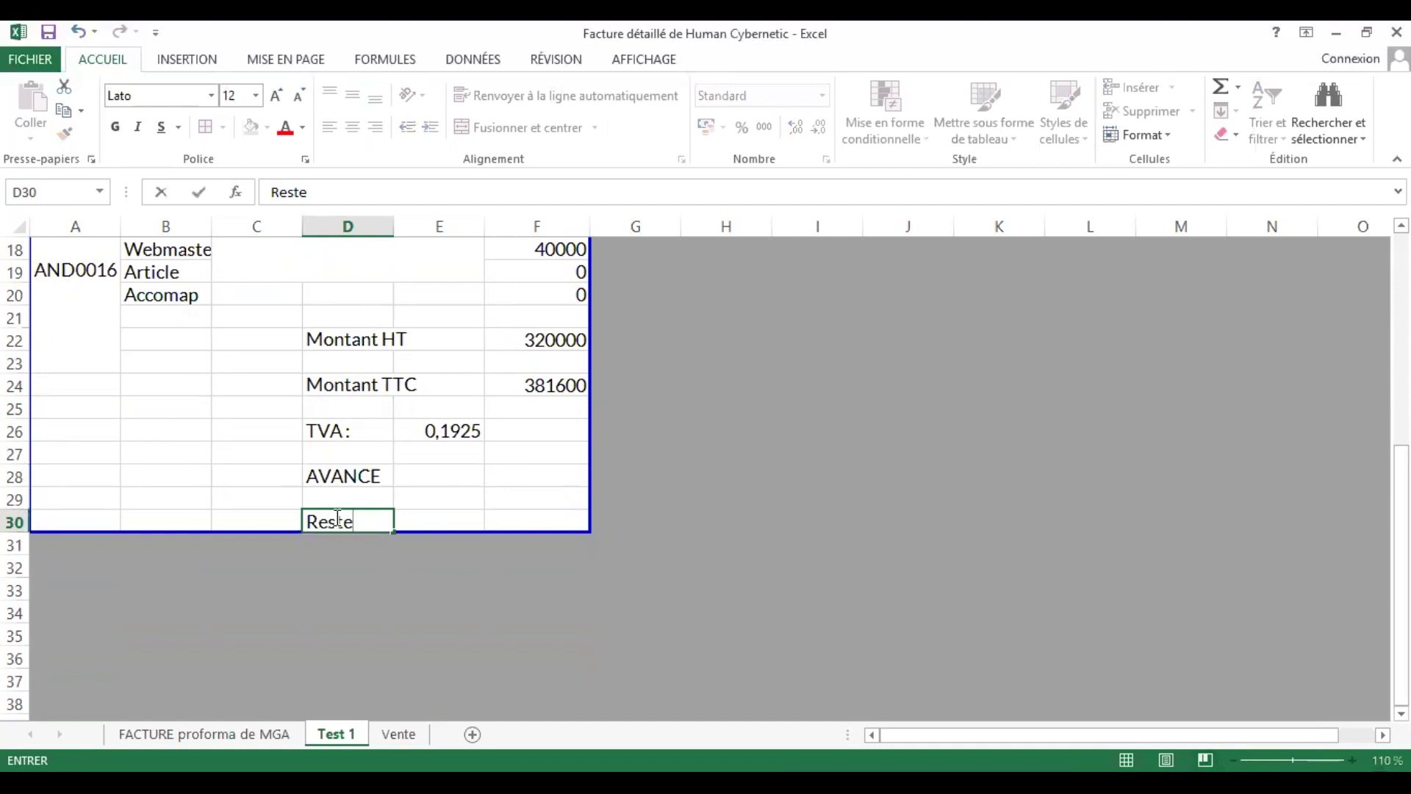
{"action": "key", "text": "BackSpace"}
{"action": "key", "text": "BackSpace"}
{"action": "key", "text": "BackSpace"}
{"action": "key", "text": "BackSpace"}
{"action": "type", "text": "ESTE"}
{"action": "left_click", "coordinate": [440, 488]}
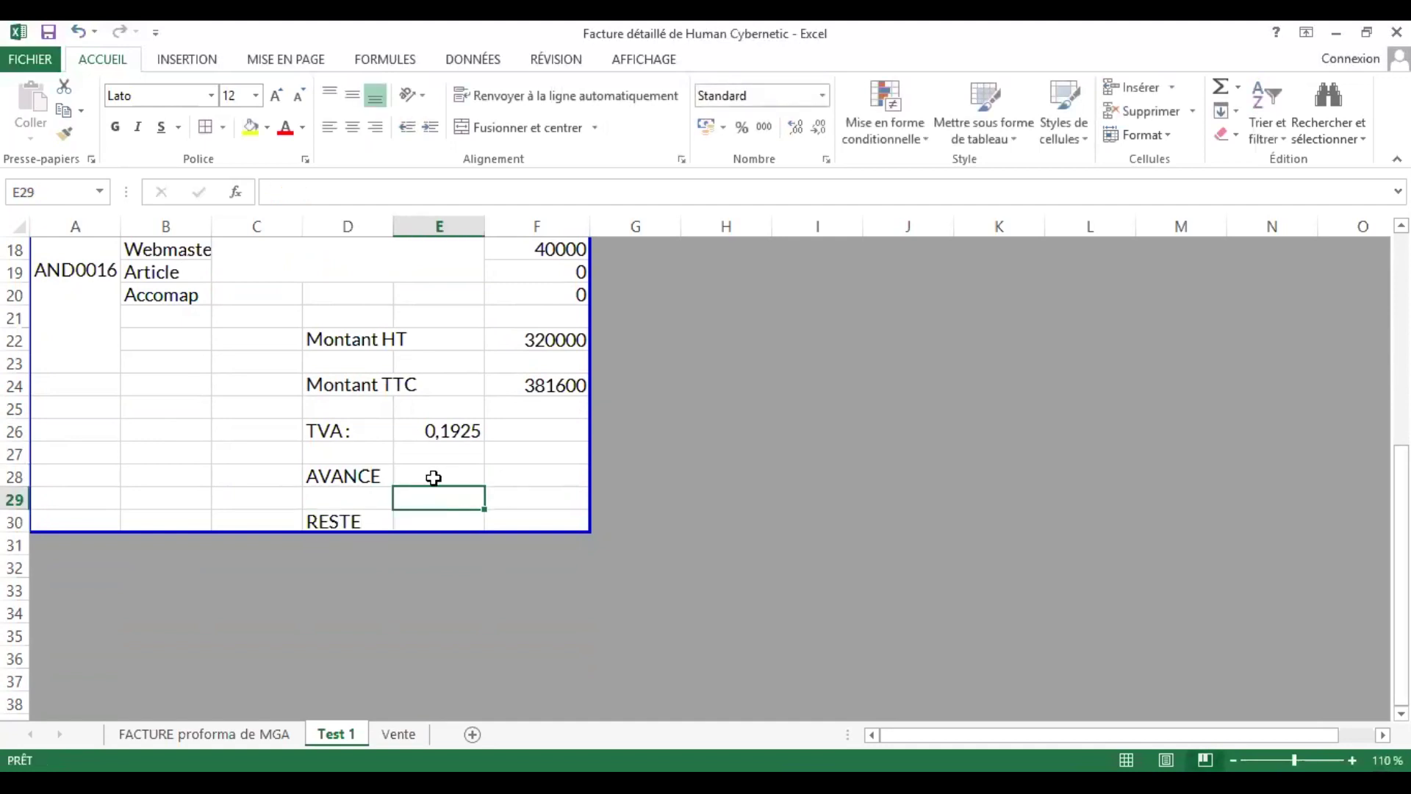
{"action": "double_click", "coordinate": [379, 477]}
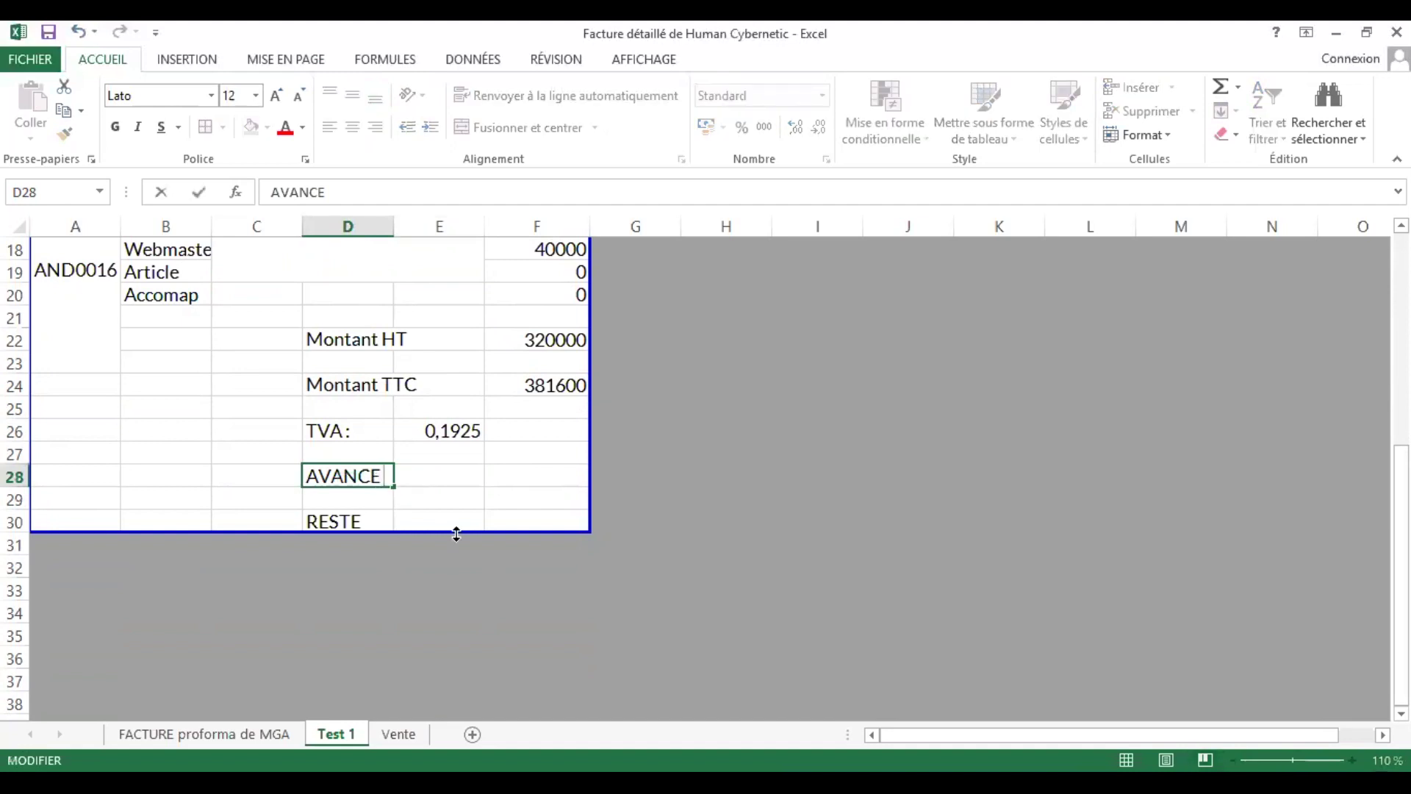
{"action": "type", "text": ":"}
{"action": "double_click", "coordinate": [375, 523]}
{"action": "type", "text": ":"}
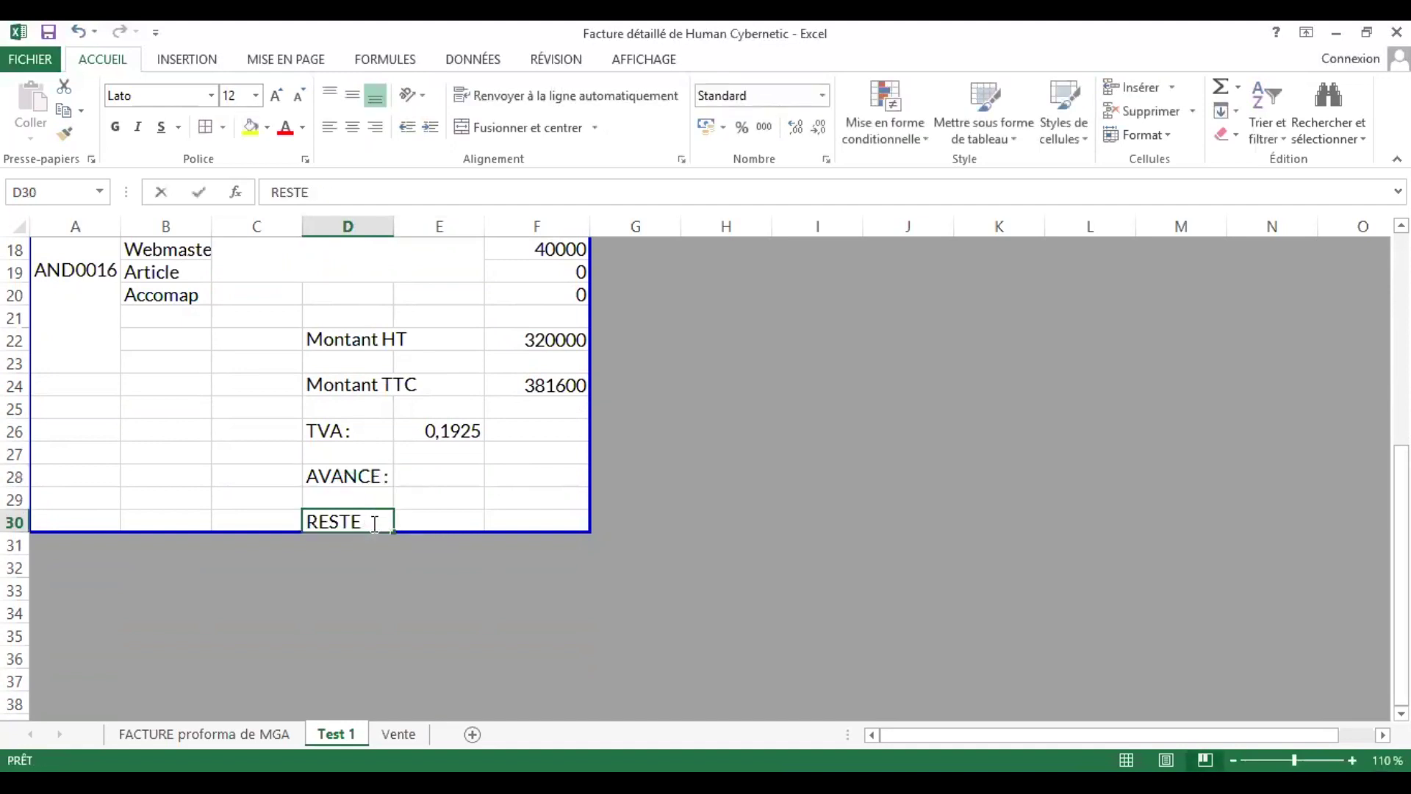
Step: Enter the 150000 advance in E28 and begin the balance formula in E30
{"action": "double_click", "coordinate": [438, 479]}
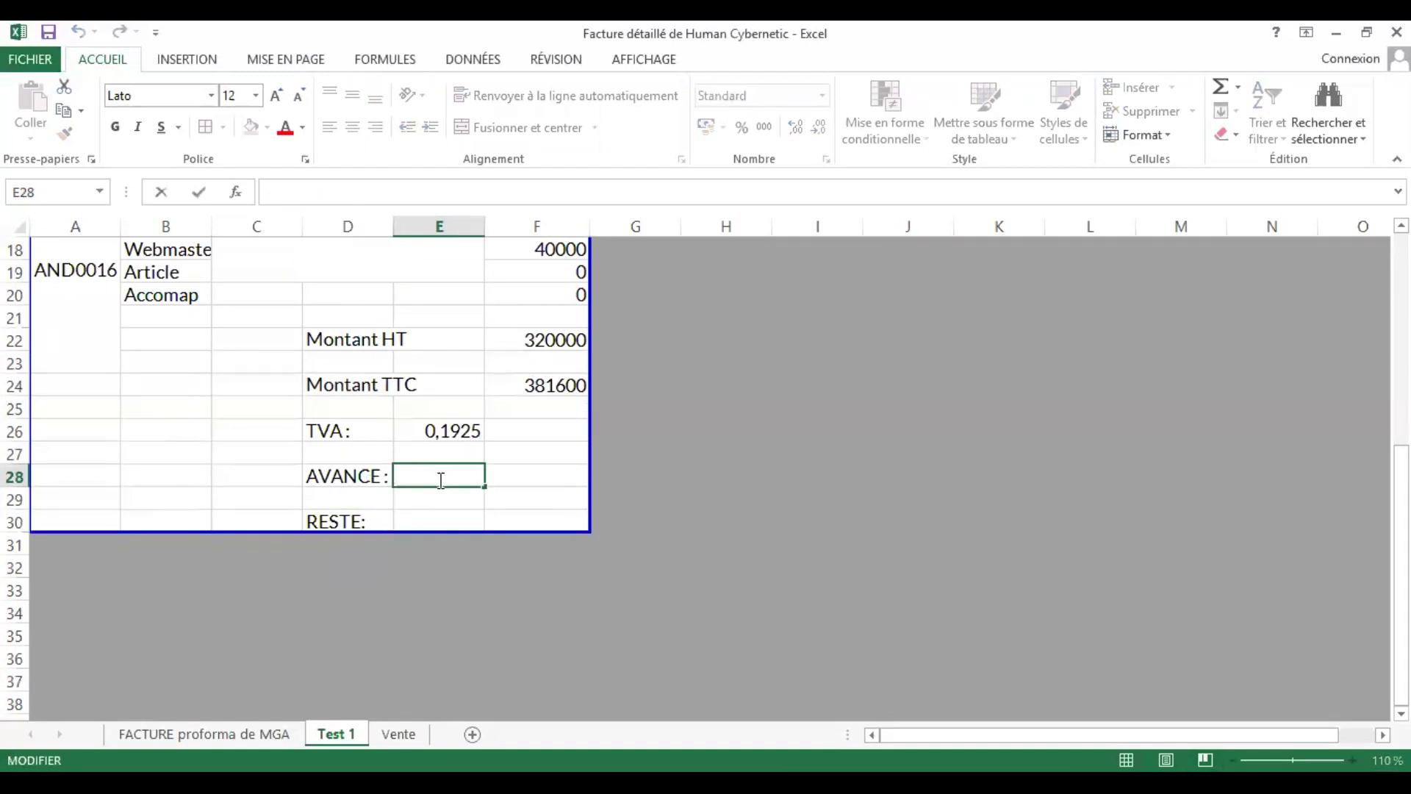
{"action": "type", "text": "150000"}
{"action": "key", "text": "Return"}
{"action": "left_click", "coordinate": [441, 526]}
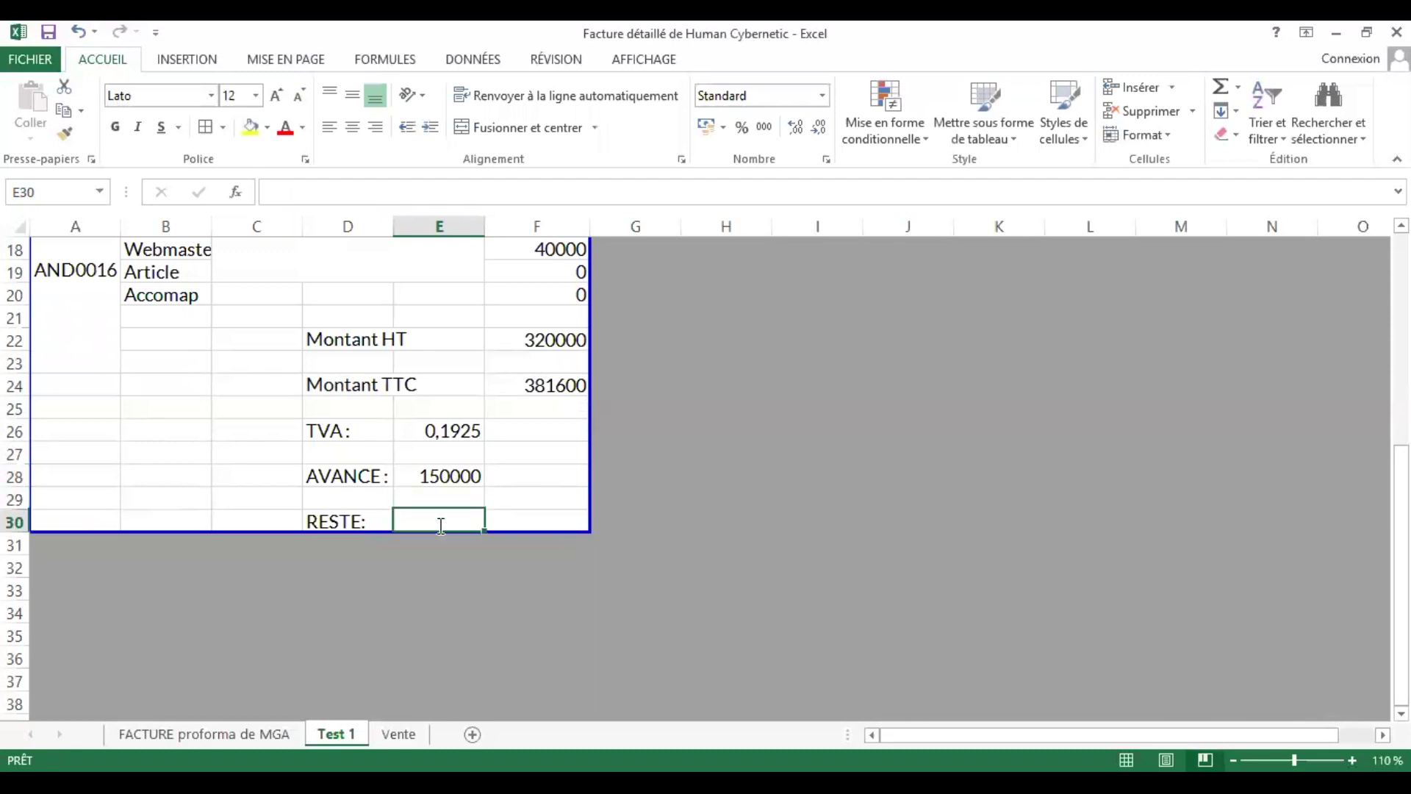
{"action": "type", "text": "="}
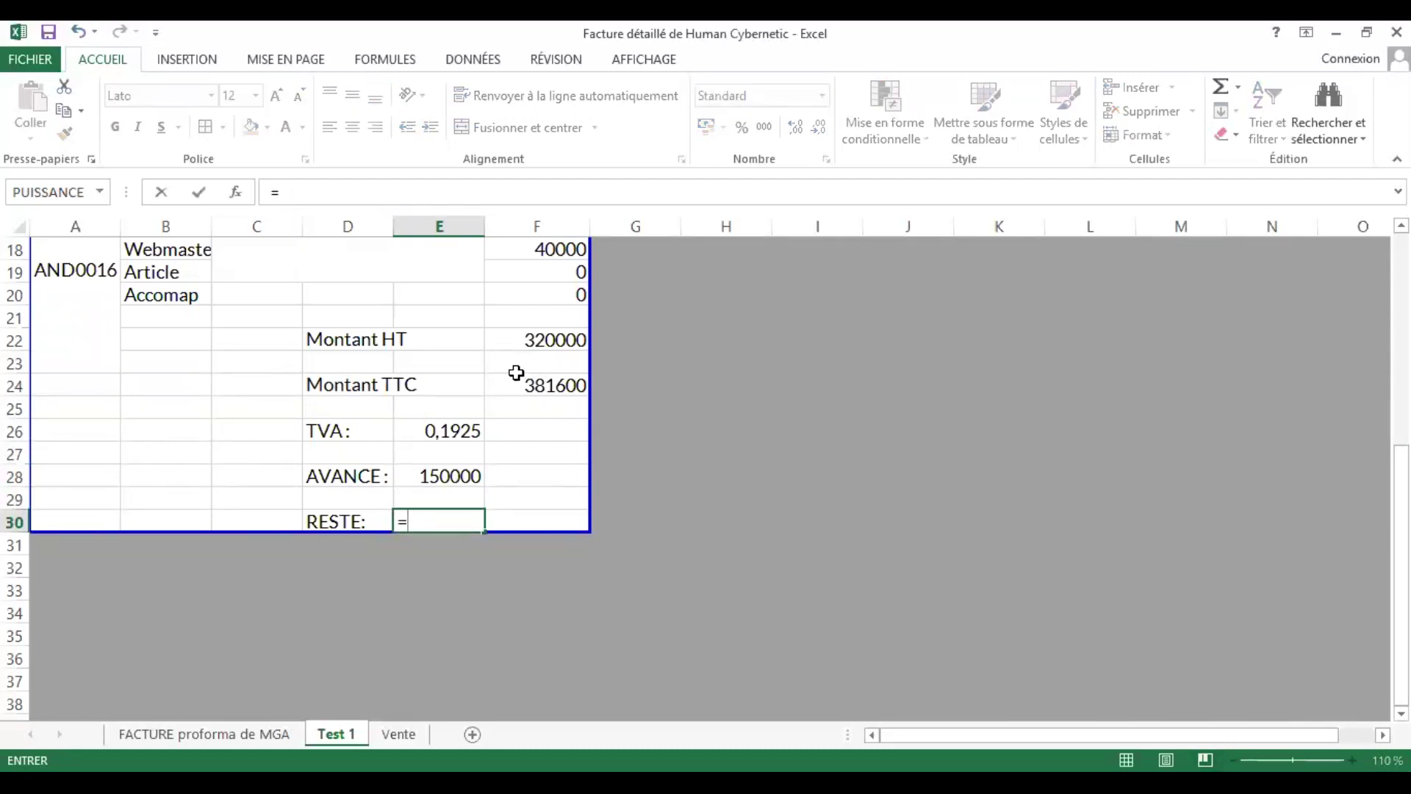
Step: Complete E30 as =F24-E28, fill it yellow, and save the workbook
{"action": "left_click", "coordinate": [560, 385]}
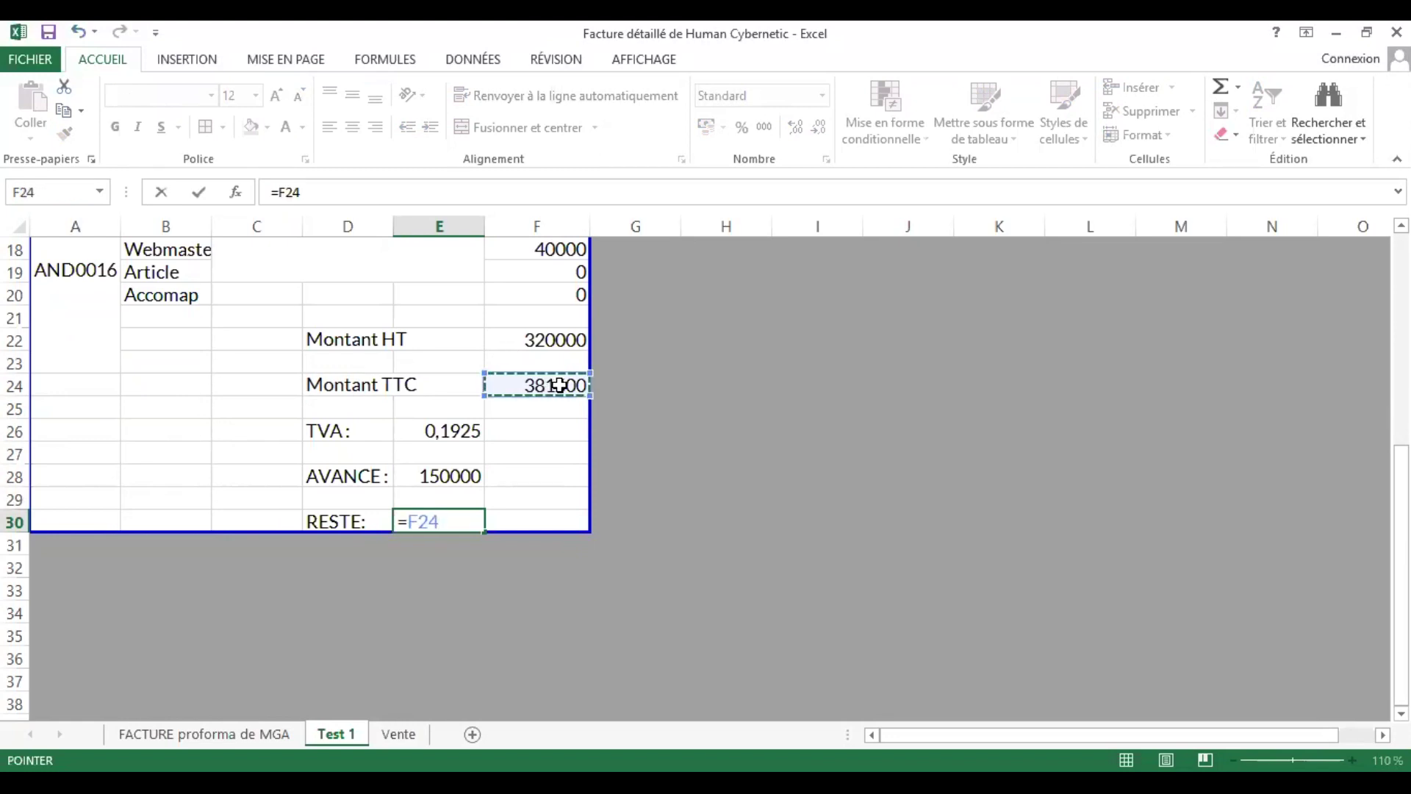
{"action": "type", "text": "-"}
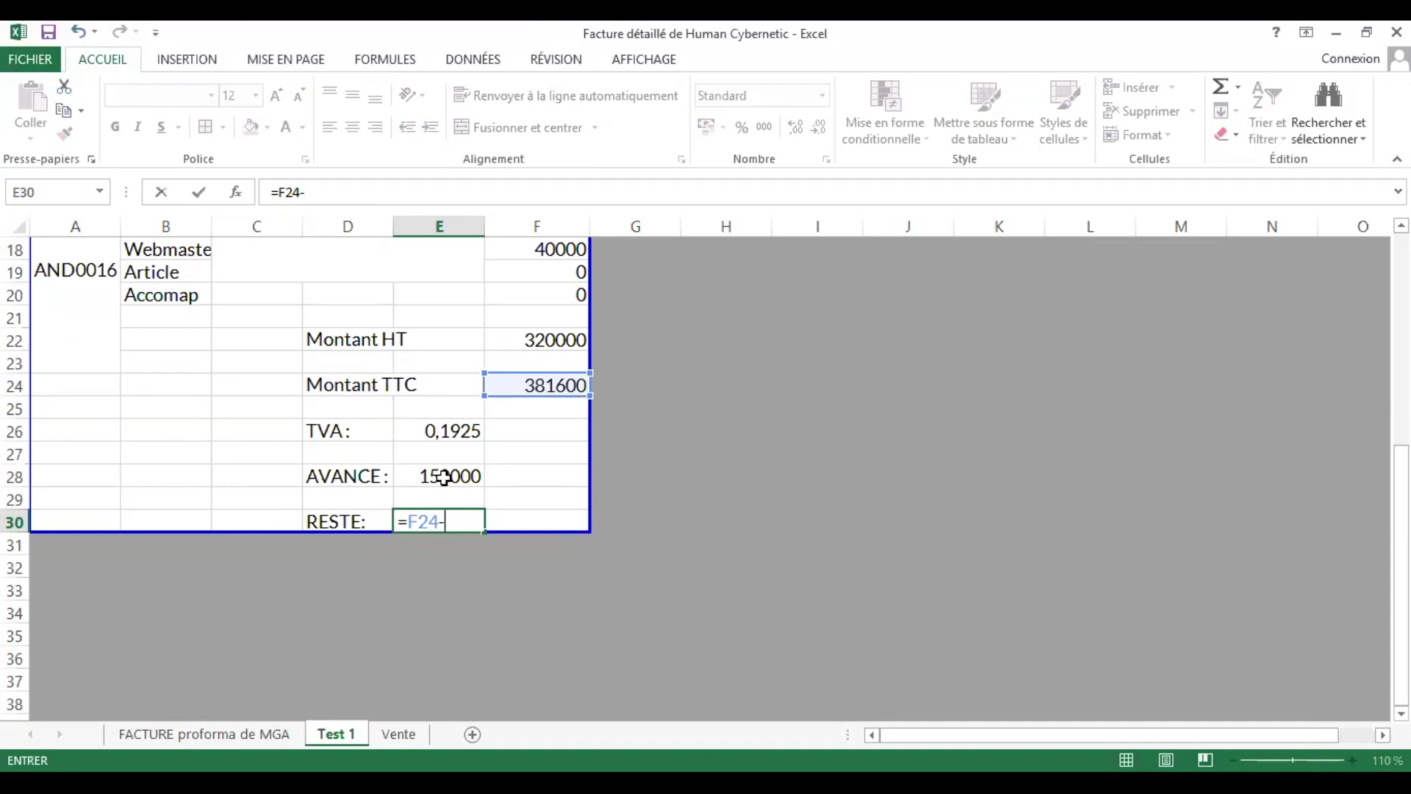
{"action": "left_click", "coordinate": [457, 478]}
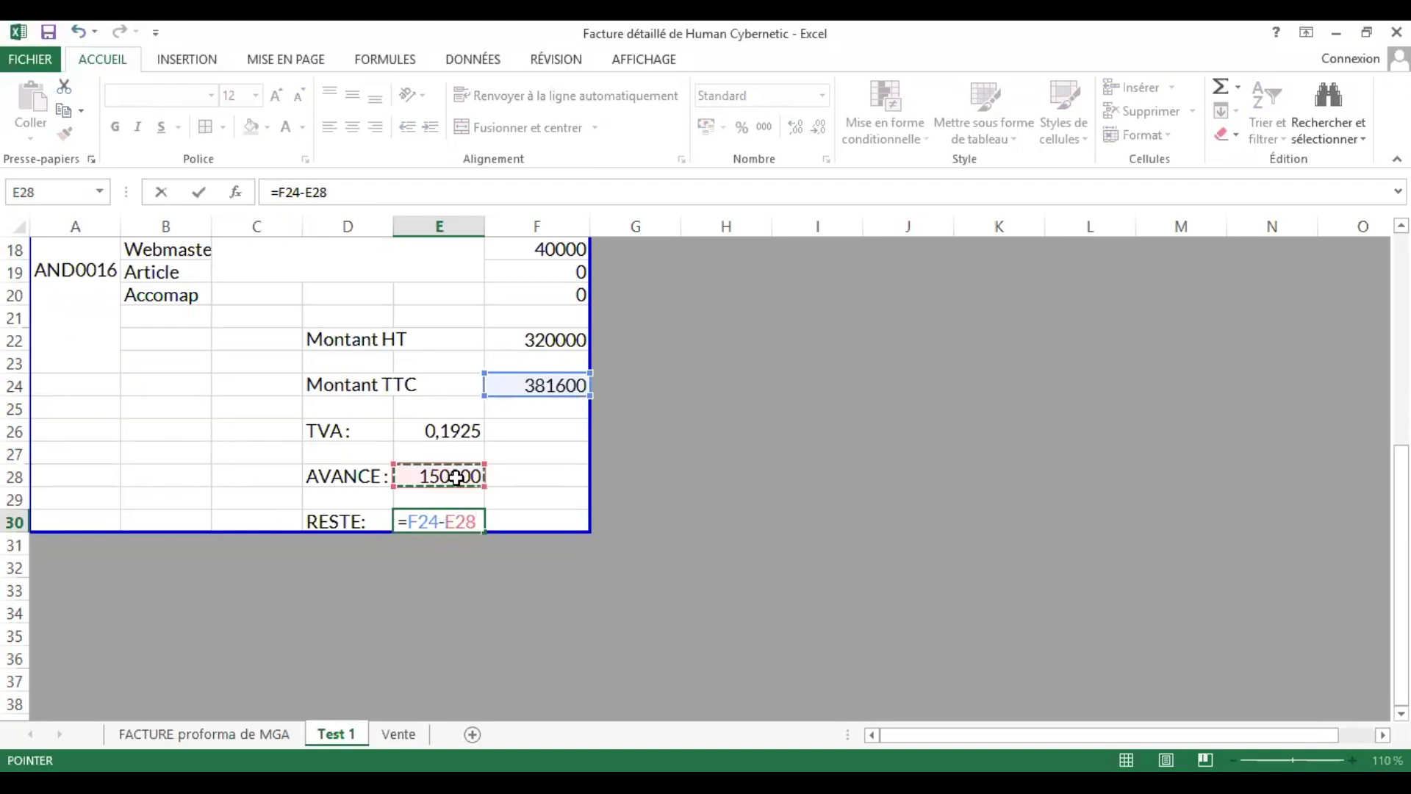
{"action": "key", "text": "Return"}
{"action": "left_click", "coordinate": [469, 509]}
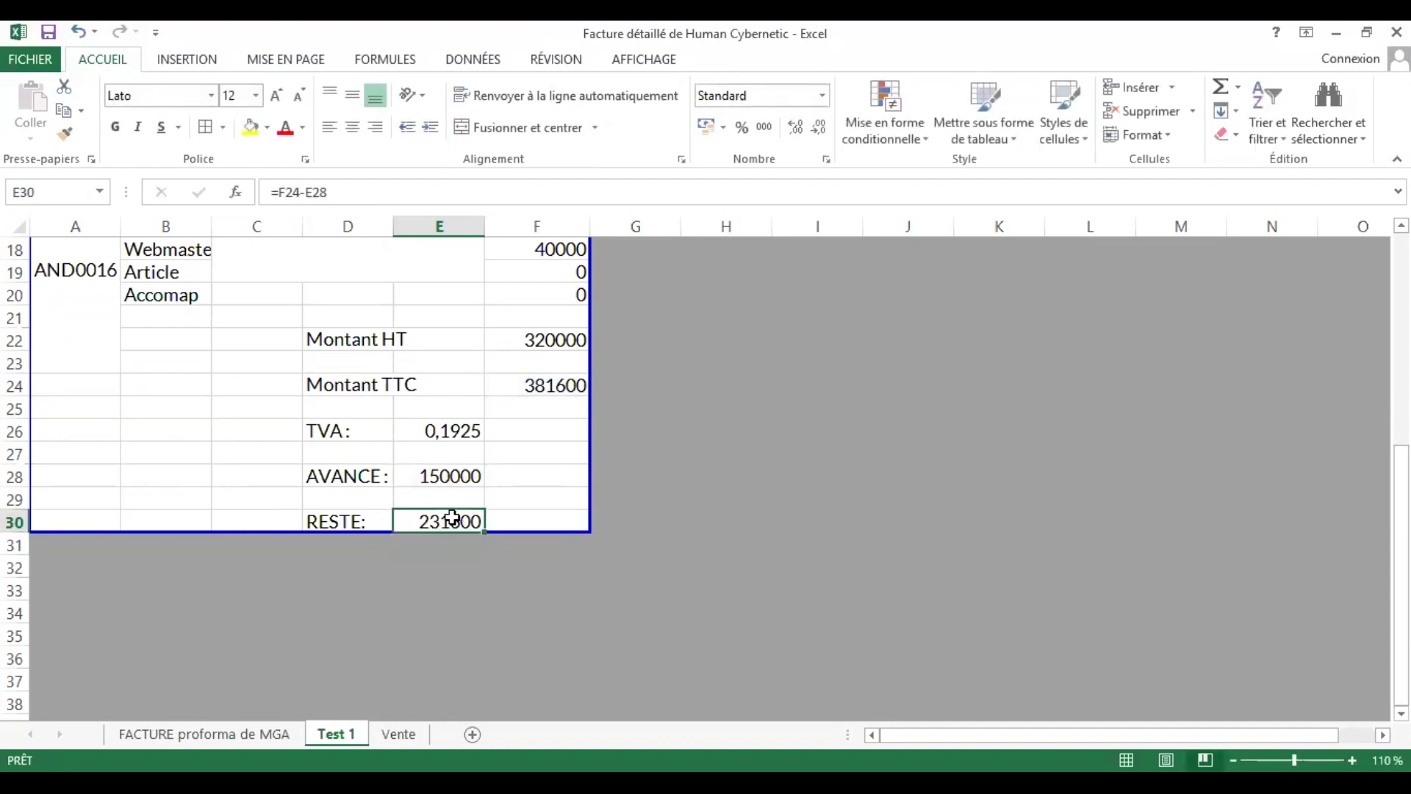
{"action": "left_click", "coordinate": [250, 130]}
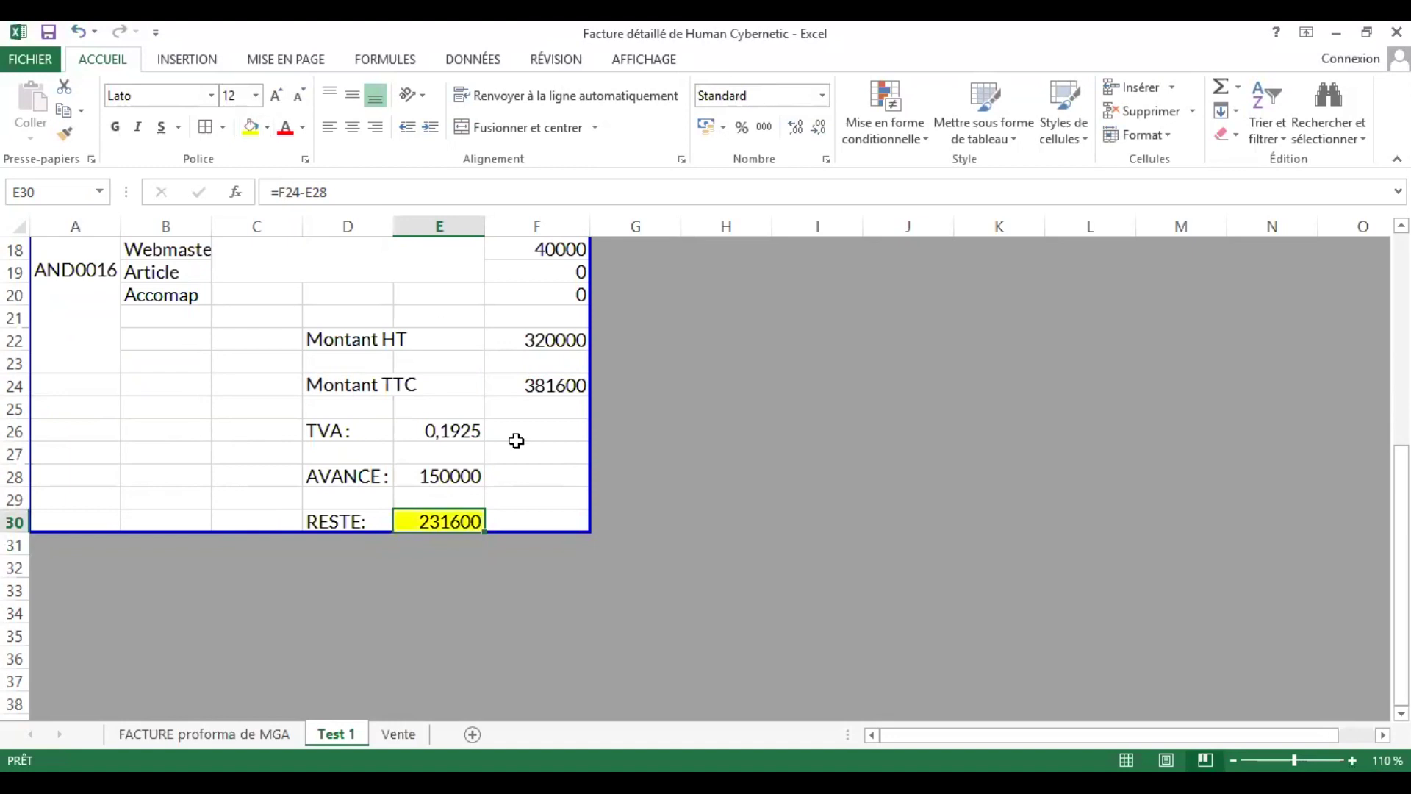
{"action": "left_click", "coordinate": [521, 522]}
{"action": "key", "text": "ctrl+s"}
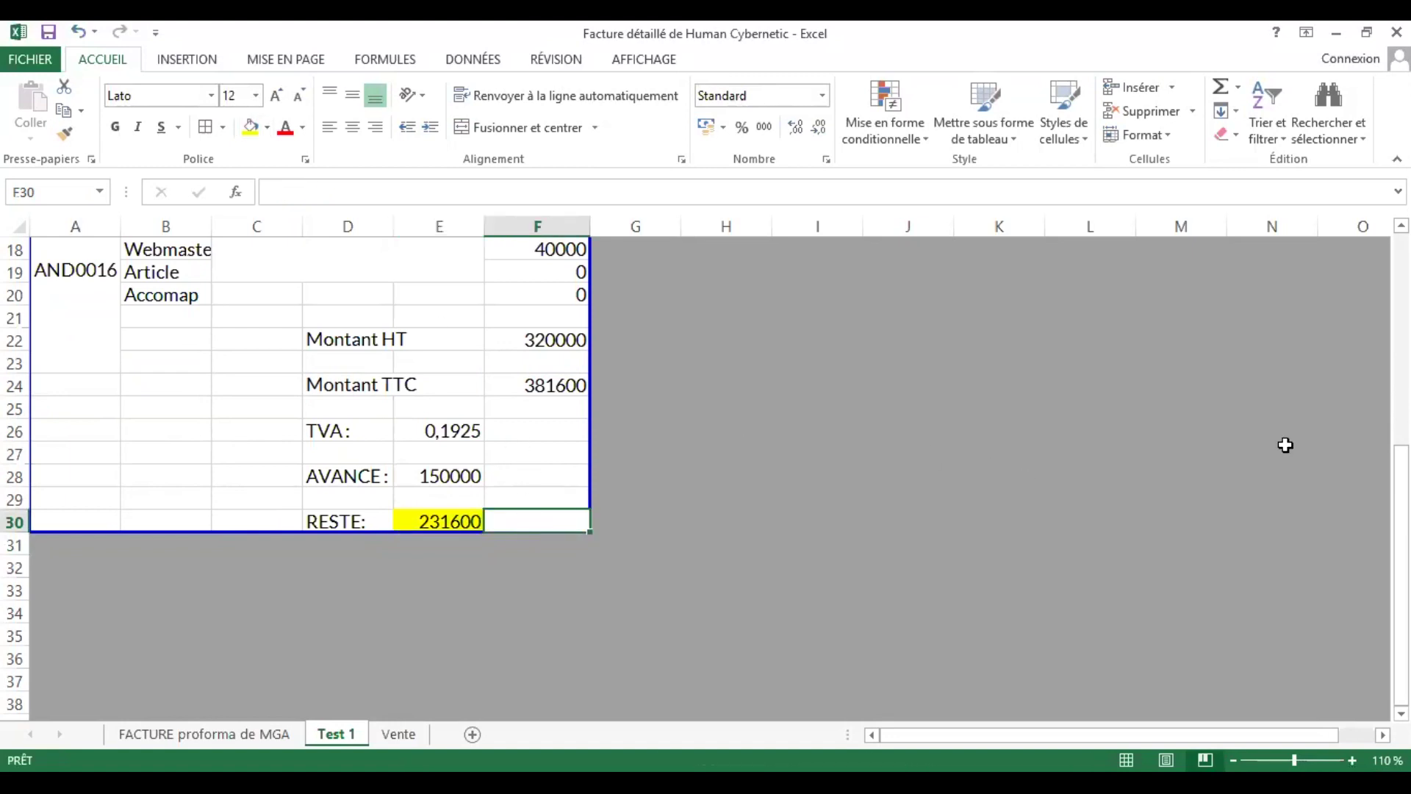
{"action": "left_click_drag", "start_coordinate": [1399, 573], "coordinate": [1399, 577]}
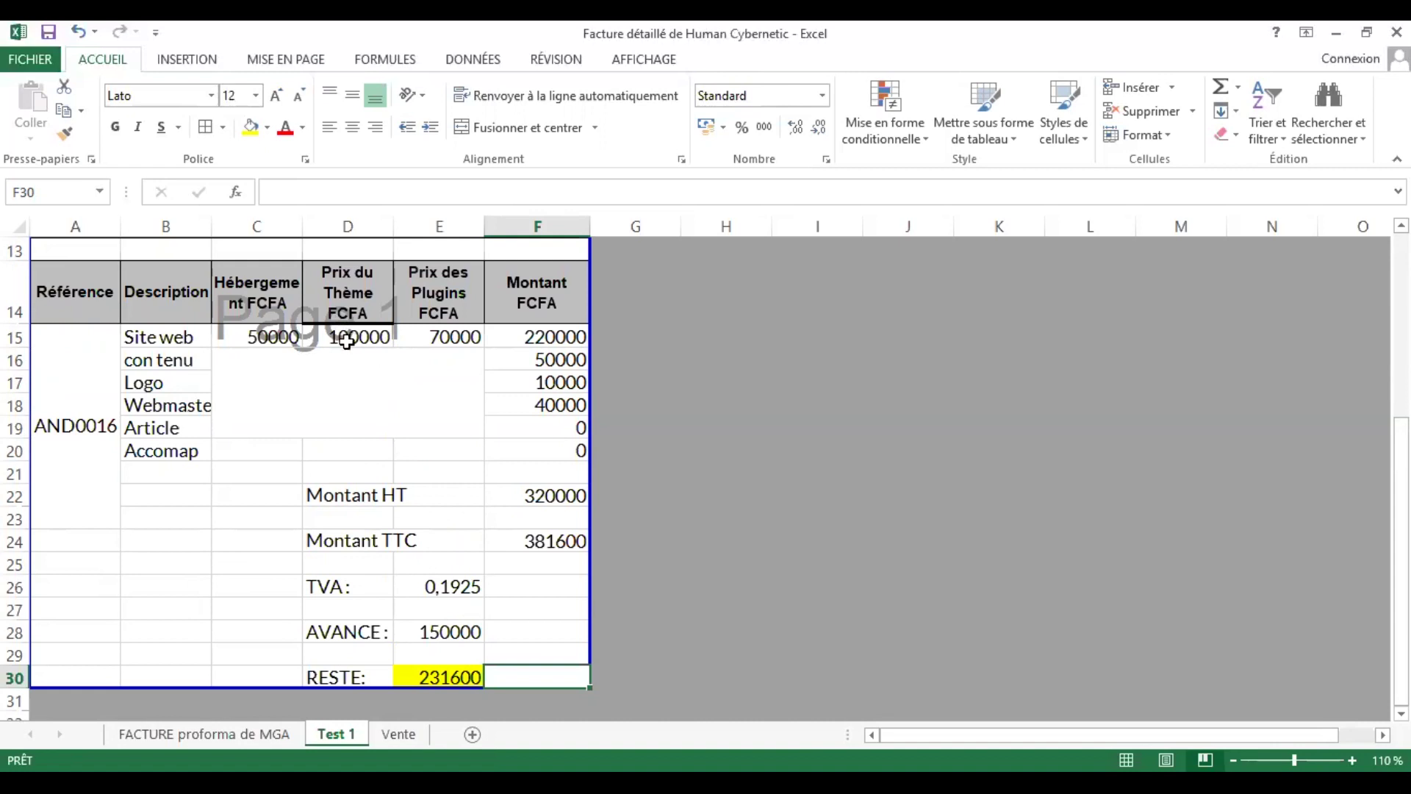
Step: Raise the hosting price in C15 to 100000 and the theme price in D15 to 150000
{"action": "left_click", "coordinate": [291, 341]}
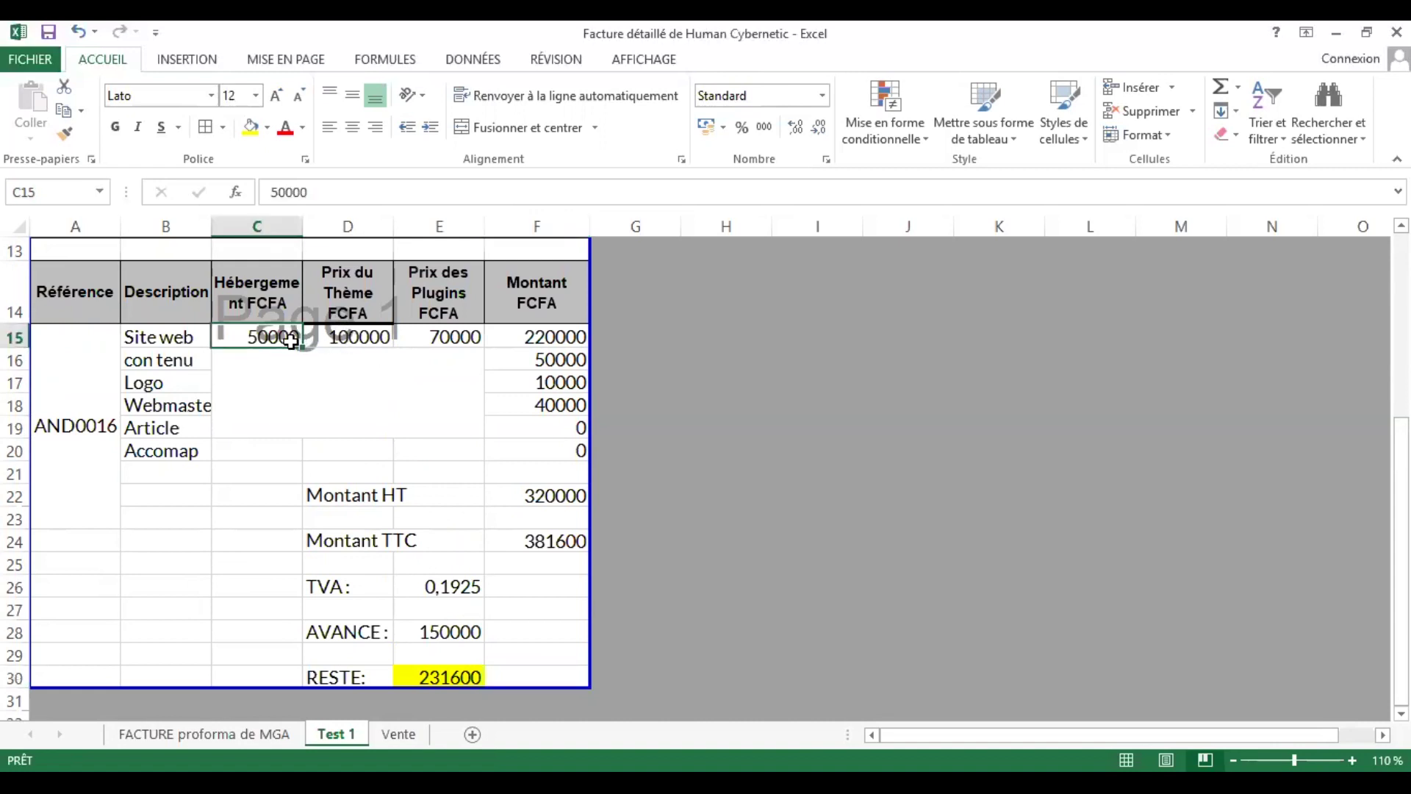
{"action": "type", "text": "100000"}
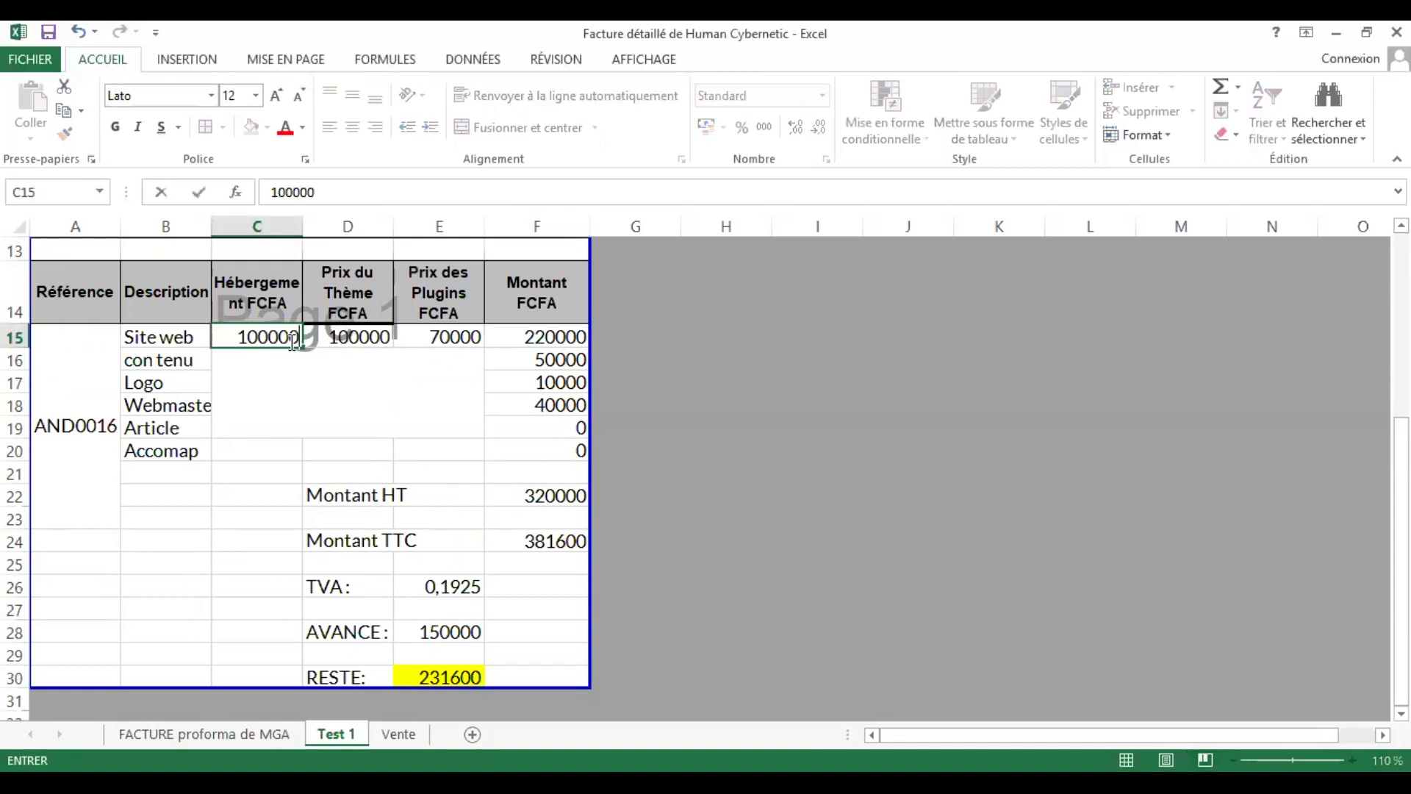
{"action": "key", "text": "Return"}
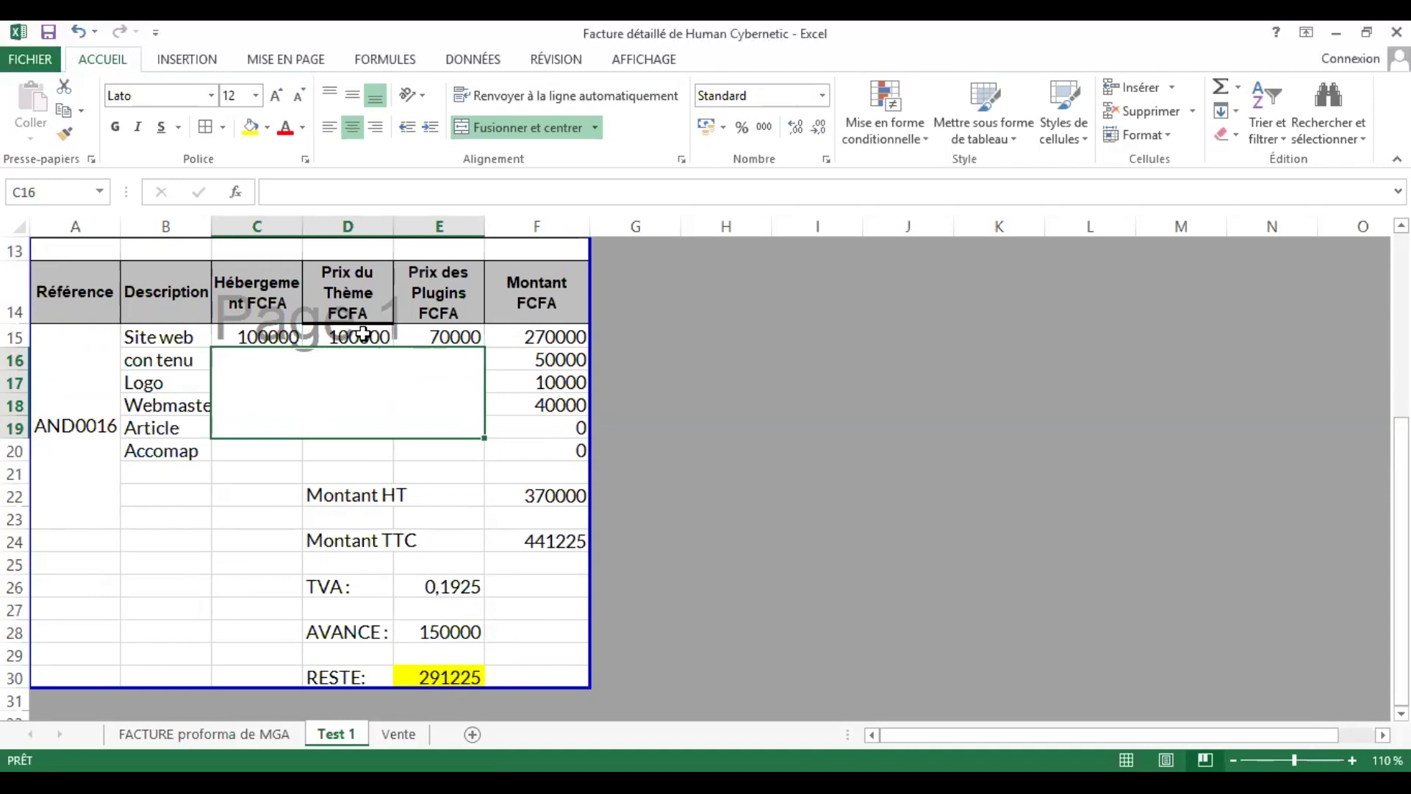
{"action": "left_click", "coordinate": [363, 333]}
{"action": "type", "text": "150000"}
{"action": "key", "text": "Return"}
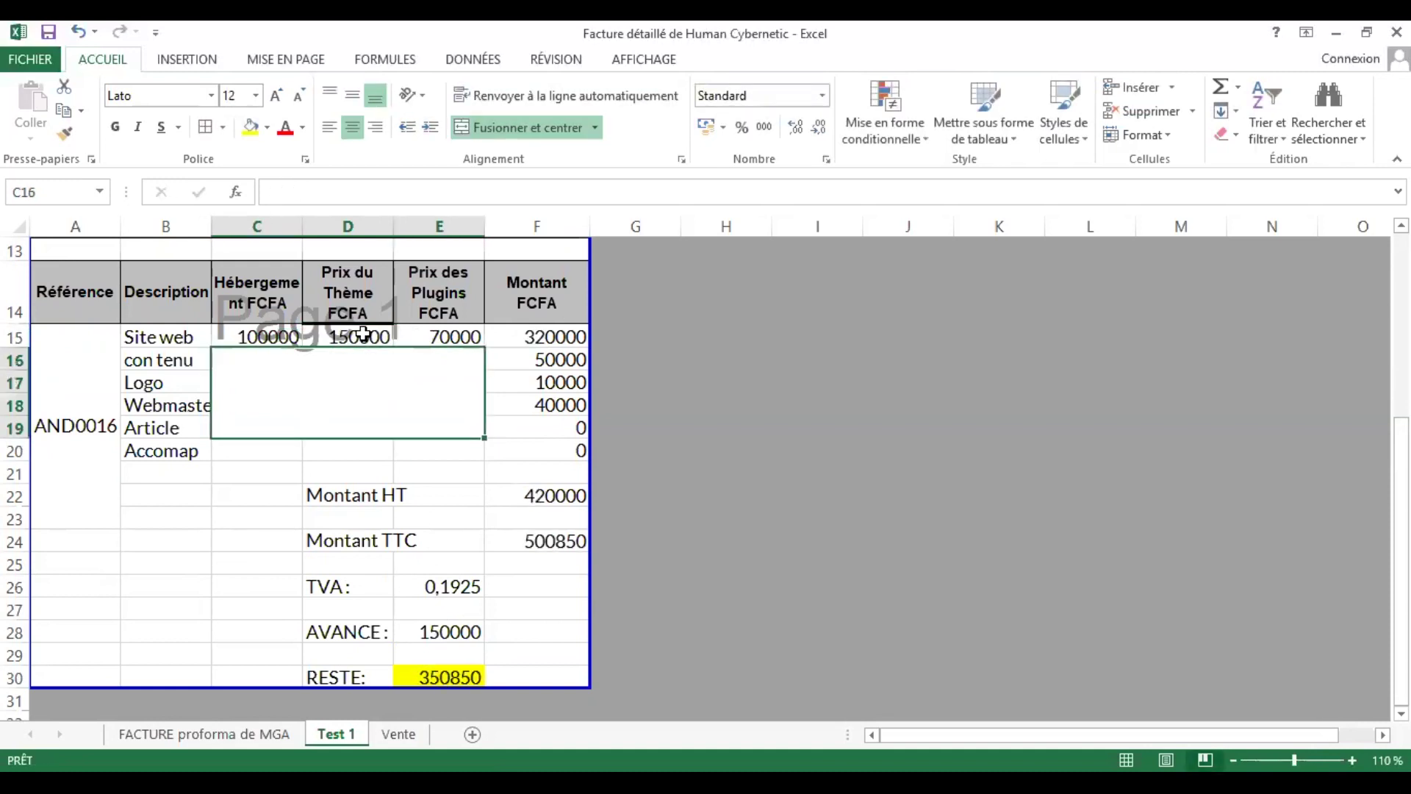
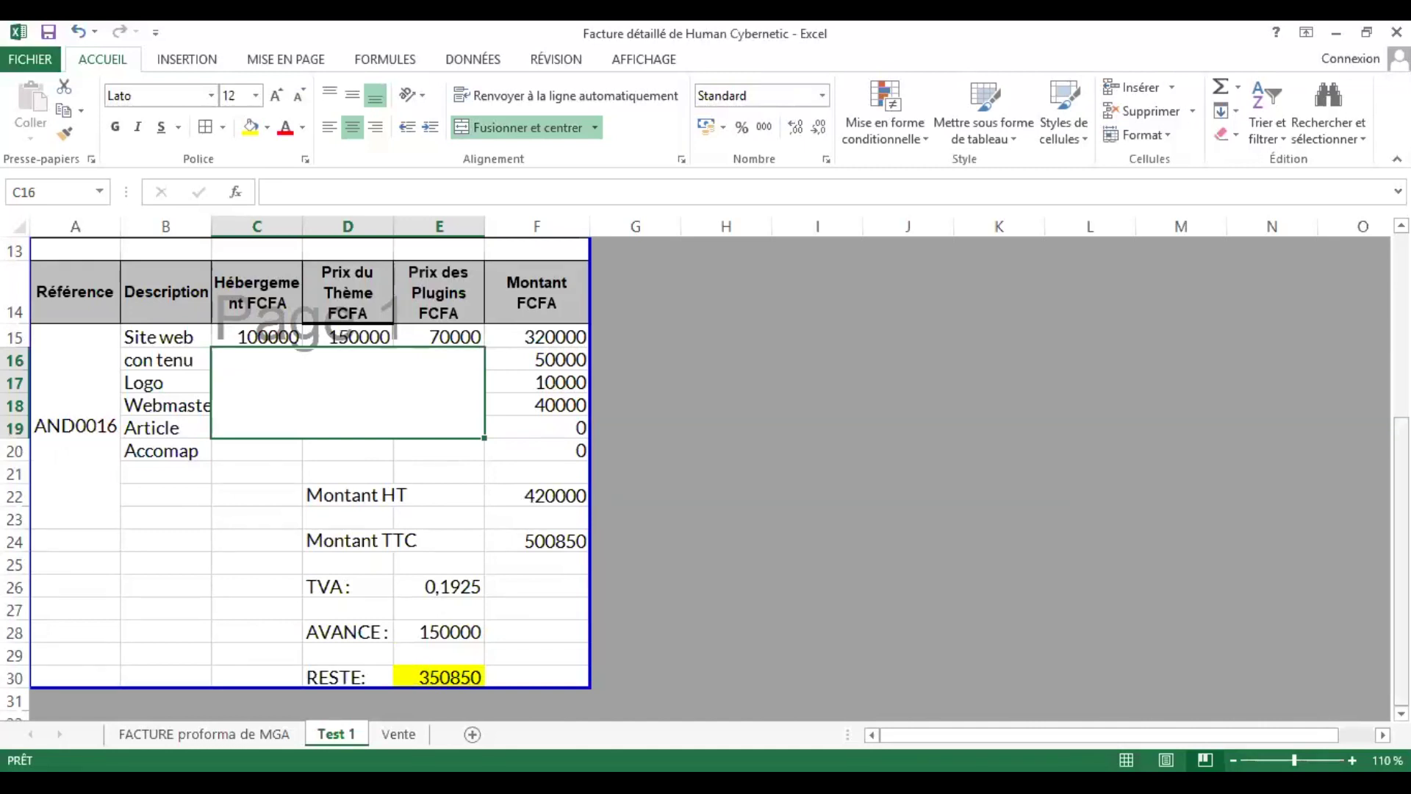
Step: Back on the Test 1 sheet, merge cells A24:B29 into a single cell
{"action": "scroll", "coordinate": [536, 478], "scroll_direction": "up", "scroll_amount": 3}
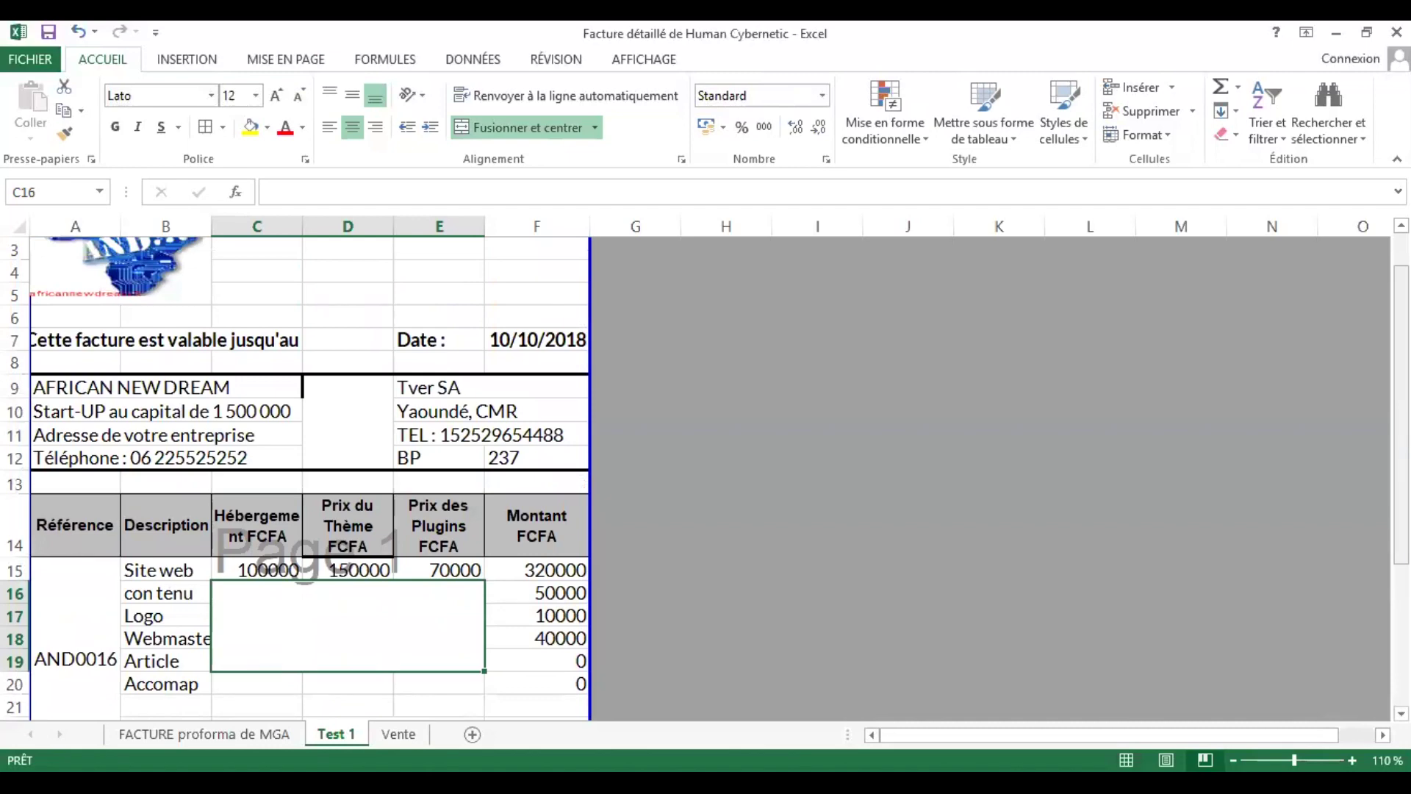
{"action": "scroll", "coordinate": [294, 470], "scroll_direction": "down", "scroll_amount": 3}
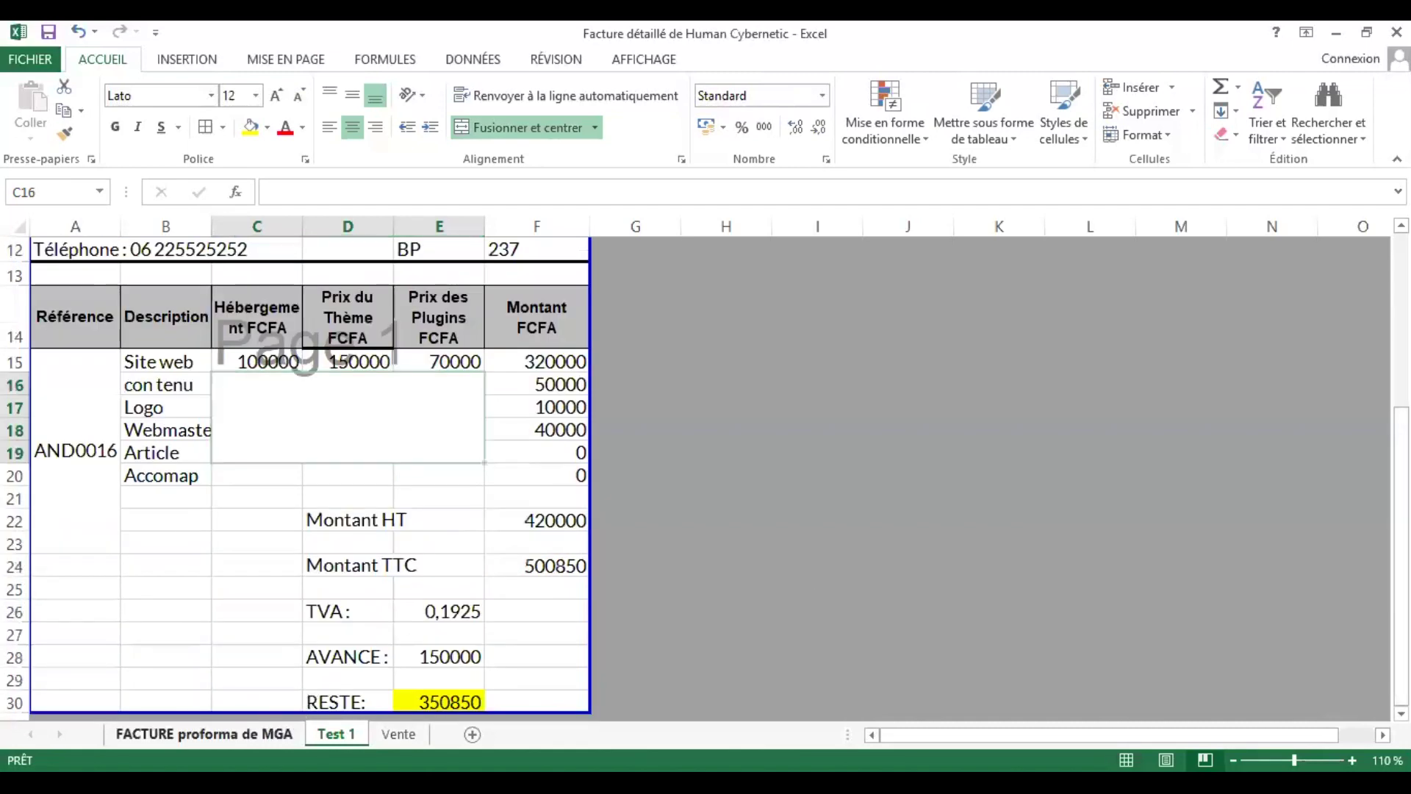
{"action": "key", "text": "ctrl+Page_Up"}
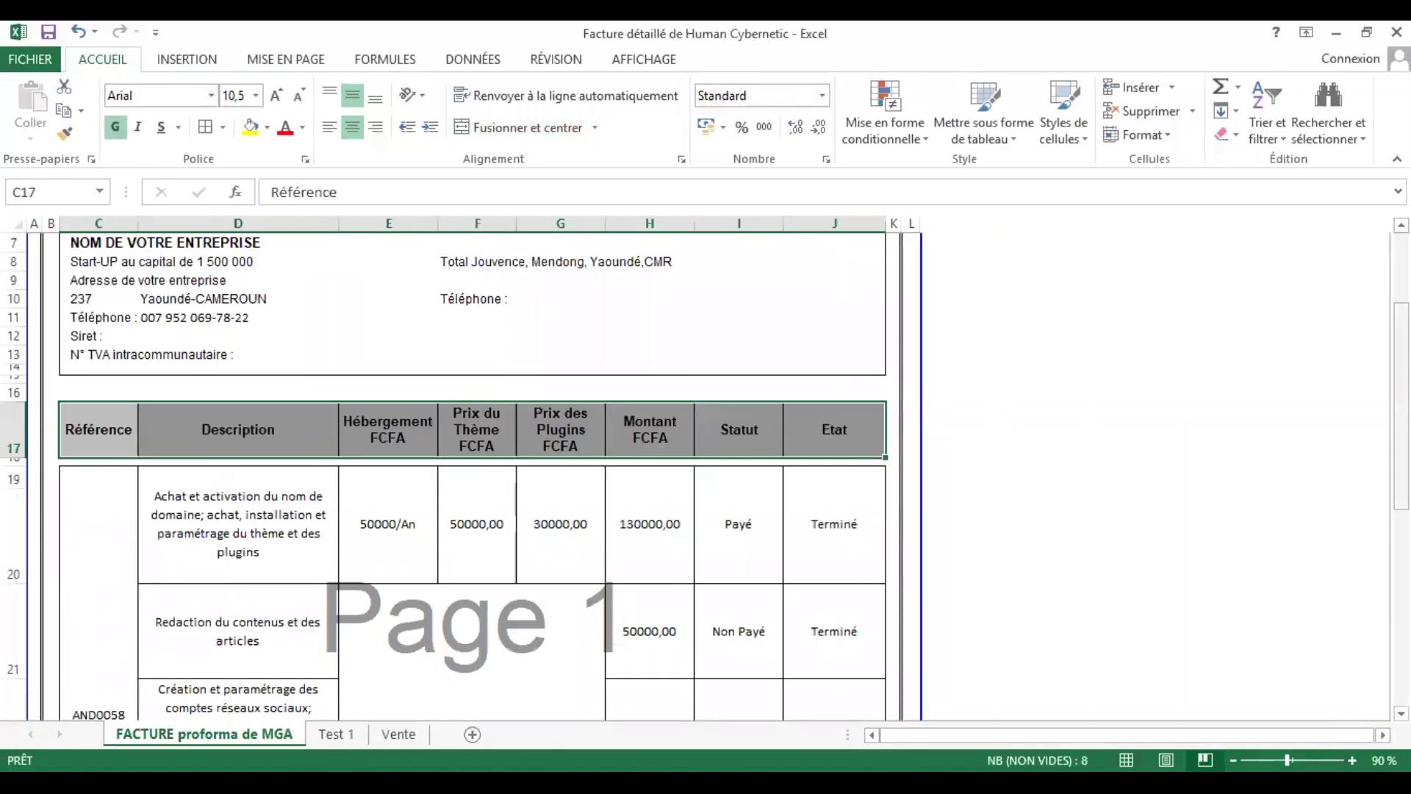
{"action": "left_click_drag", "start_coordinate": [1401, 500], "coordinate": [1312, 705]}
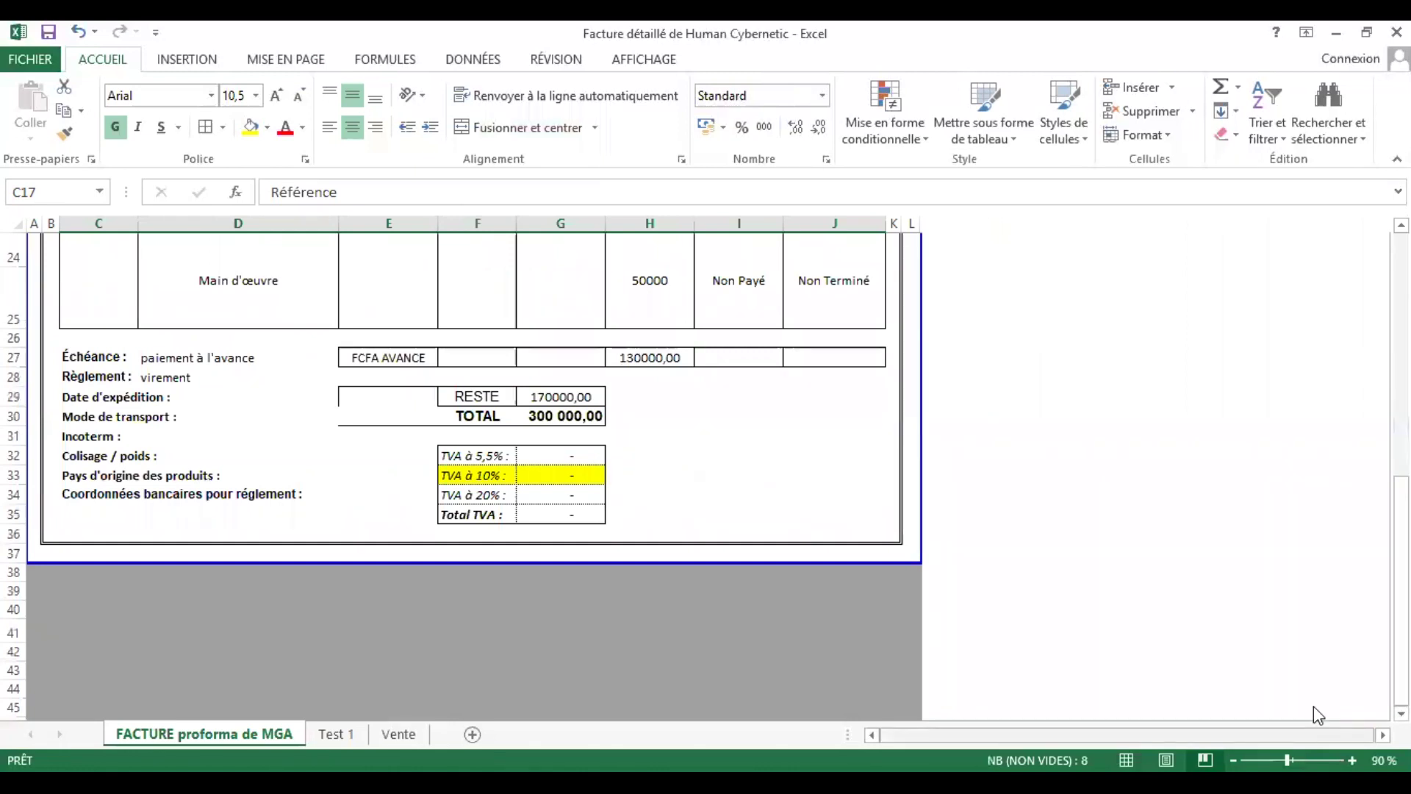
{"action": "left_click", "coordinate": [335, 732]}
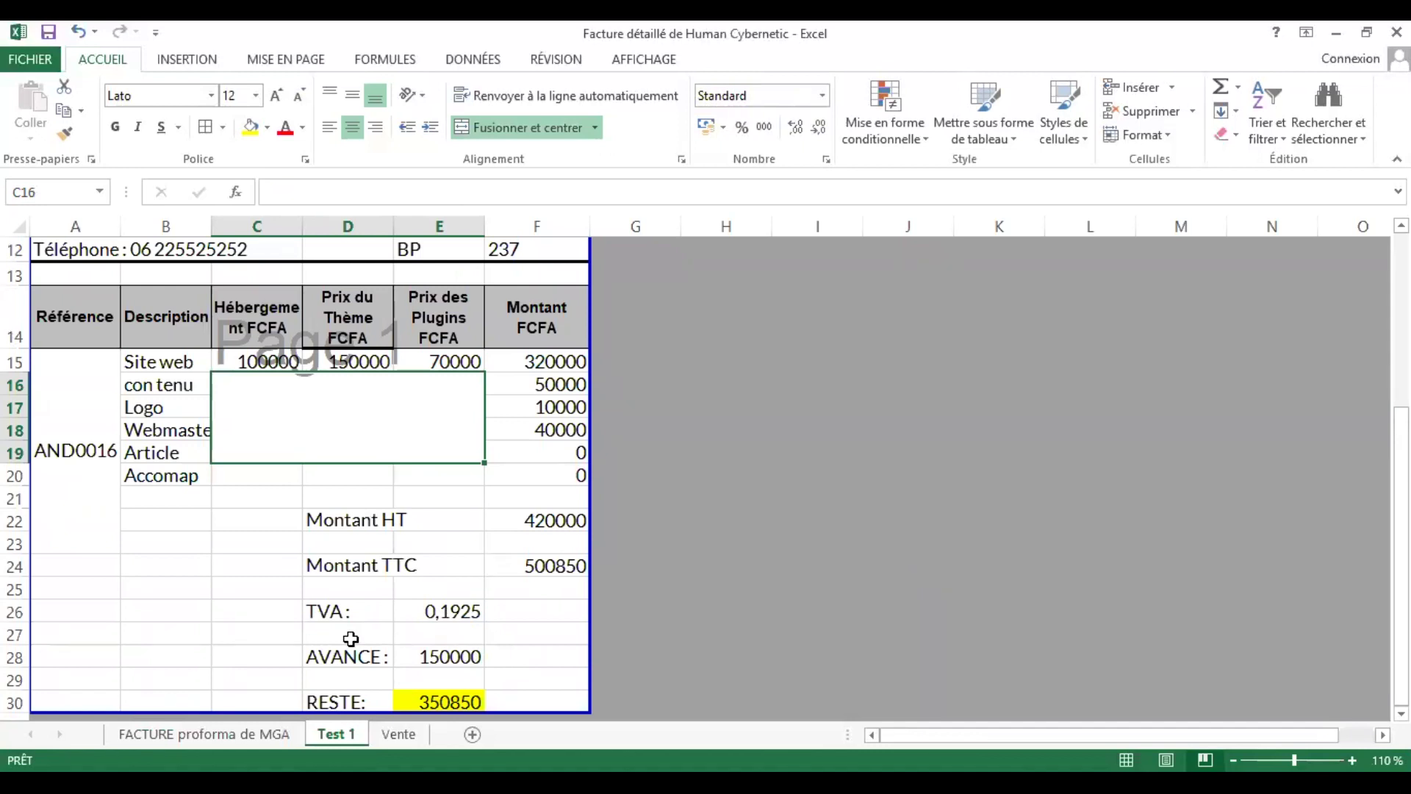
{"action": "left_click", "coordinate": [71, 567]}
{"action": "left_click_drag", "start_coordinate": [72, 566], "coordinate": [168, 585]}
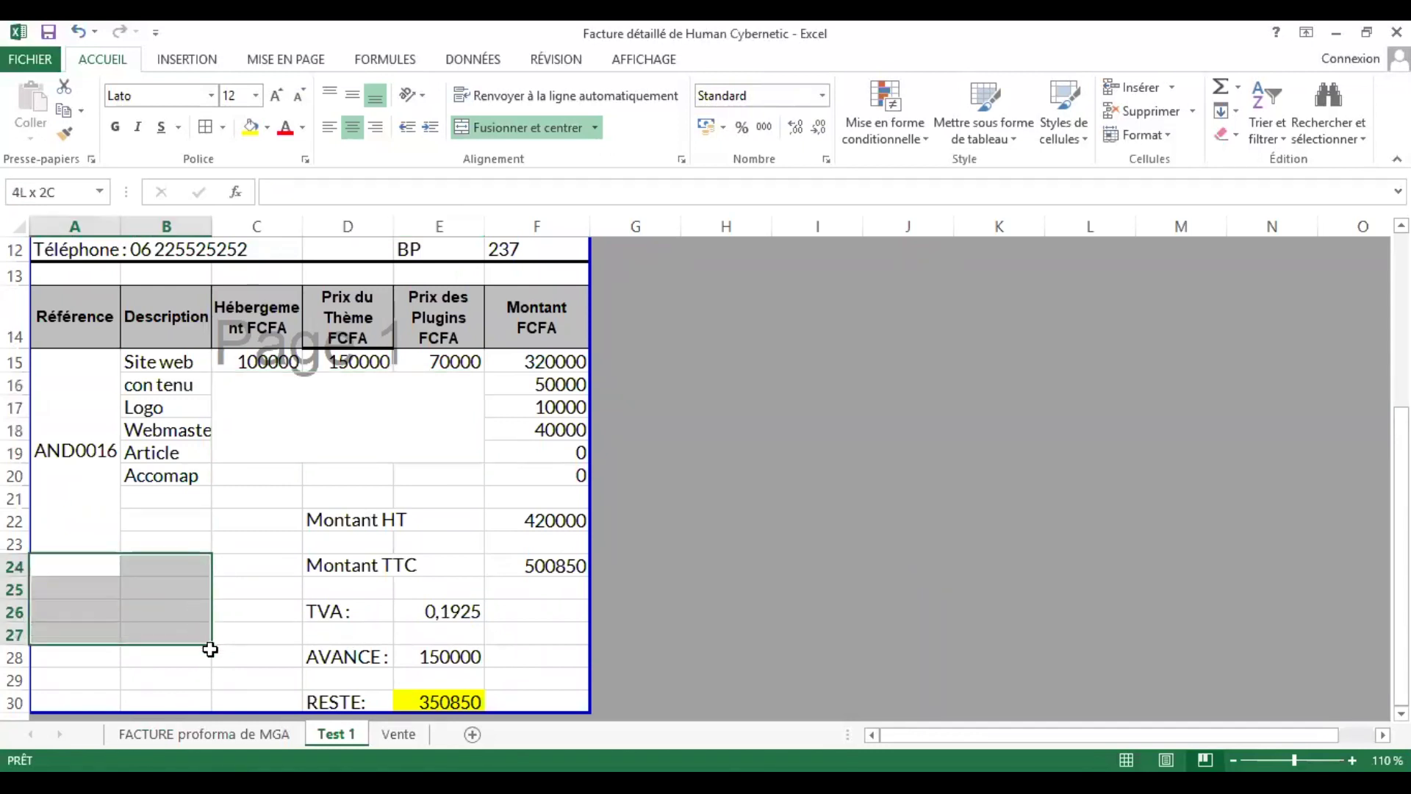
{"action": "left_click_drag", "start_coordinate": [199, 635], "coordinate": [205, 674]}
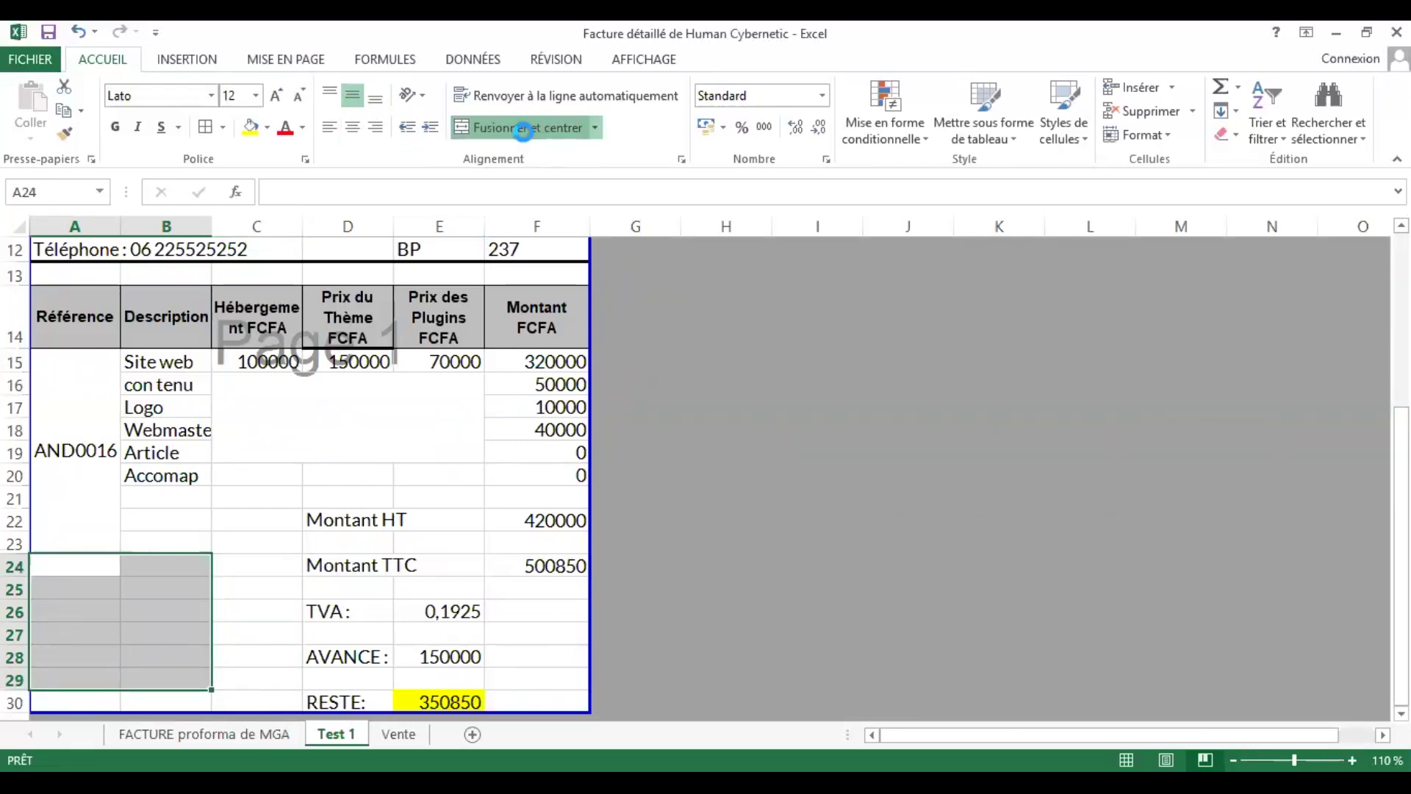
{"action": "left_click", "coordinate": [522, 128]}
Step: Start inserting a picture and browse into Réalisations > Clients > El > Final > JPEG
{"action": "left_click", "coordinate": [186, 59]}
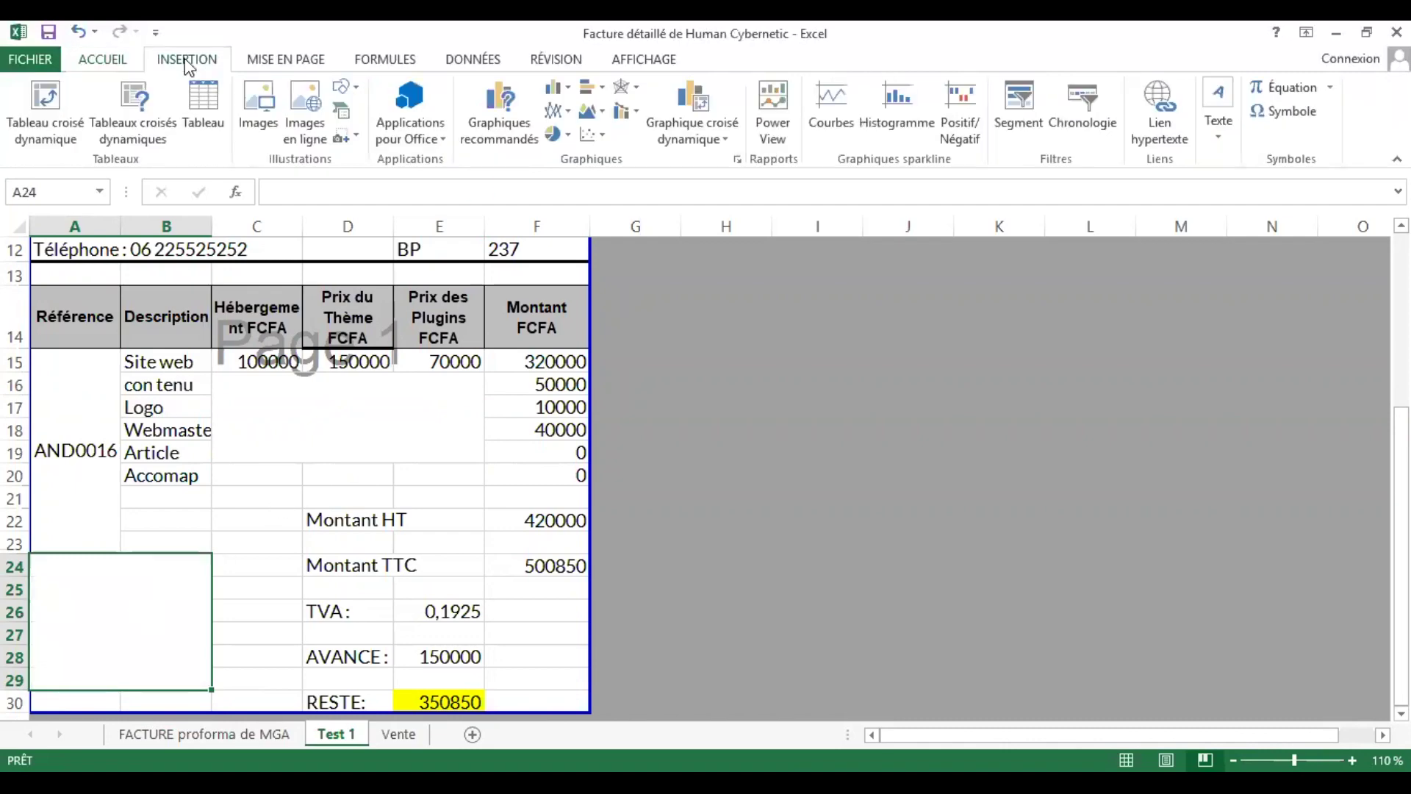
{"action": "left_click", "coordinate": [249, 121]}
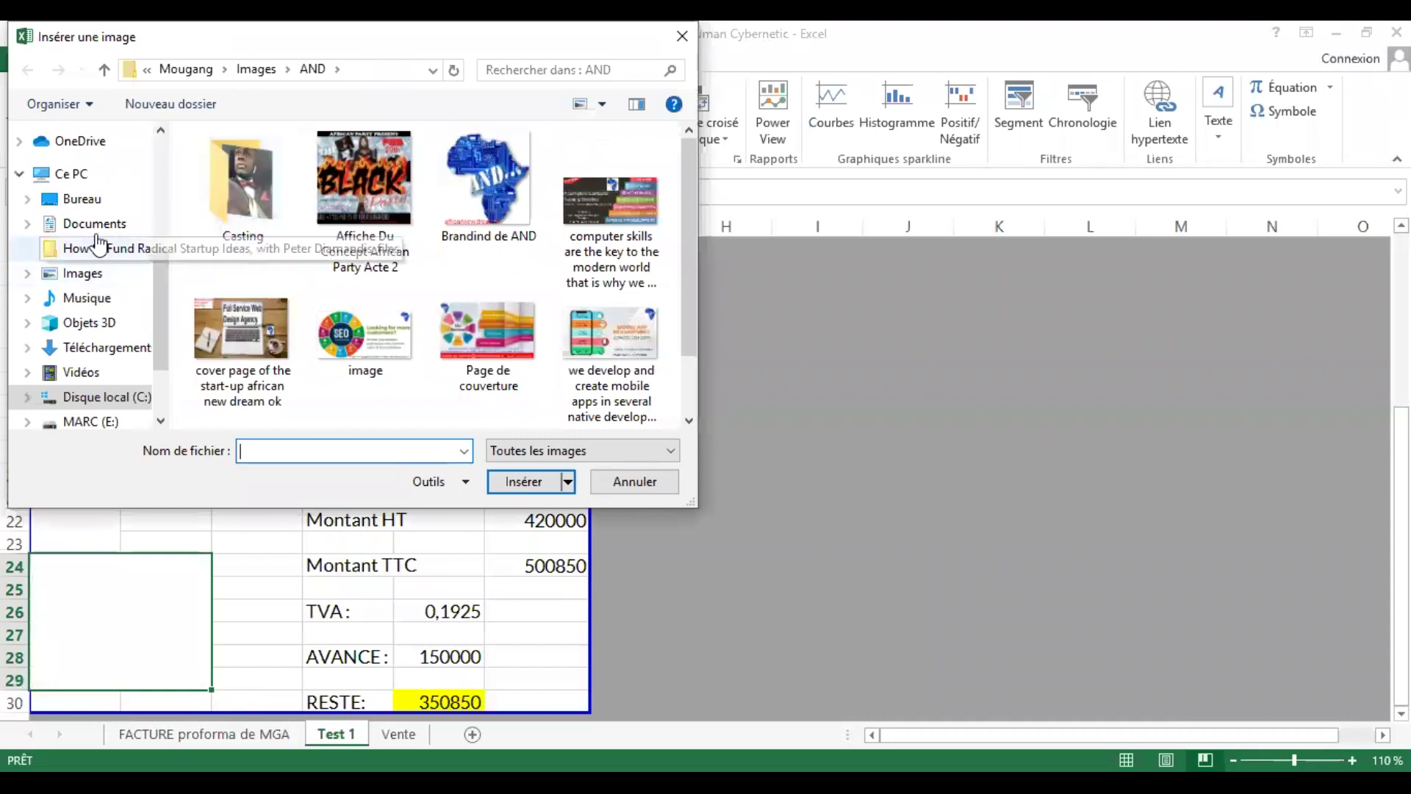
{"action": "scroll", "coordinate": [125, 257], "scroll_direction": "up", "scroll_amount": 5}
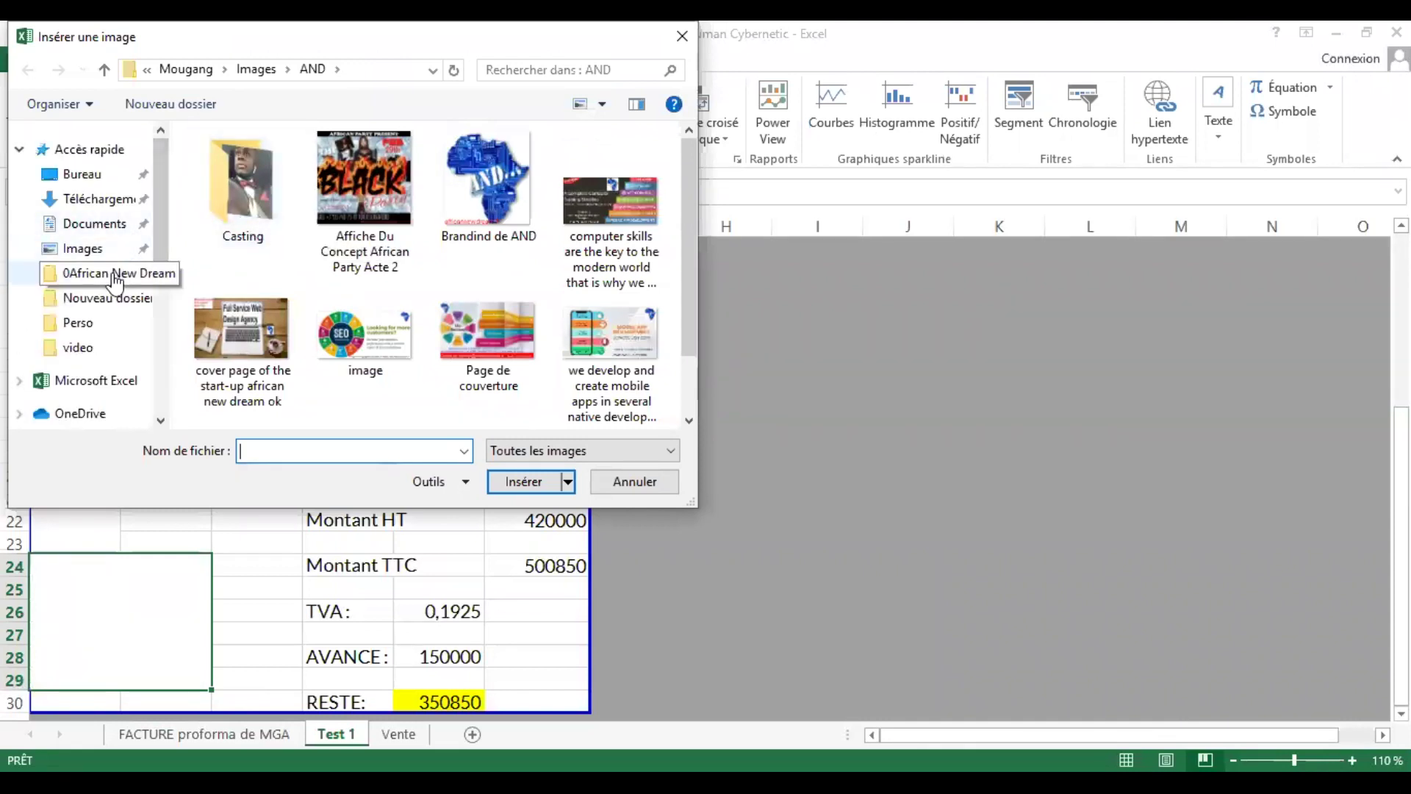
{"action": "left_click", "coordinate": [103, 273]}
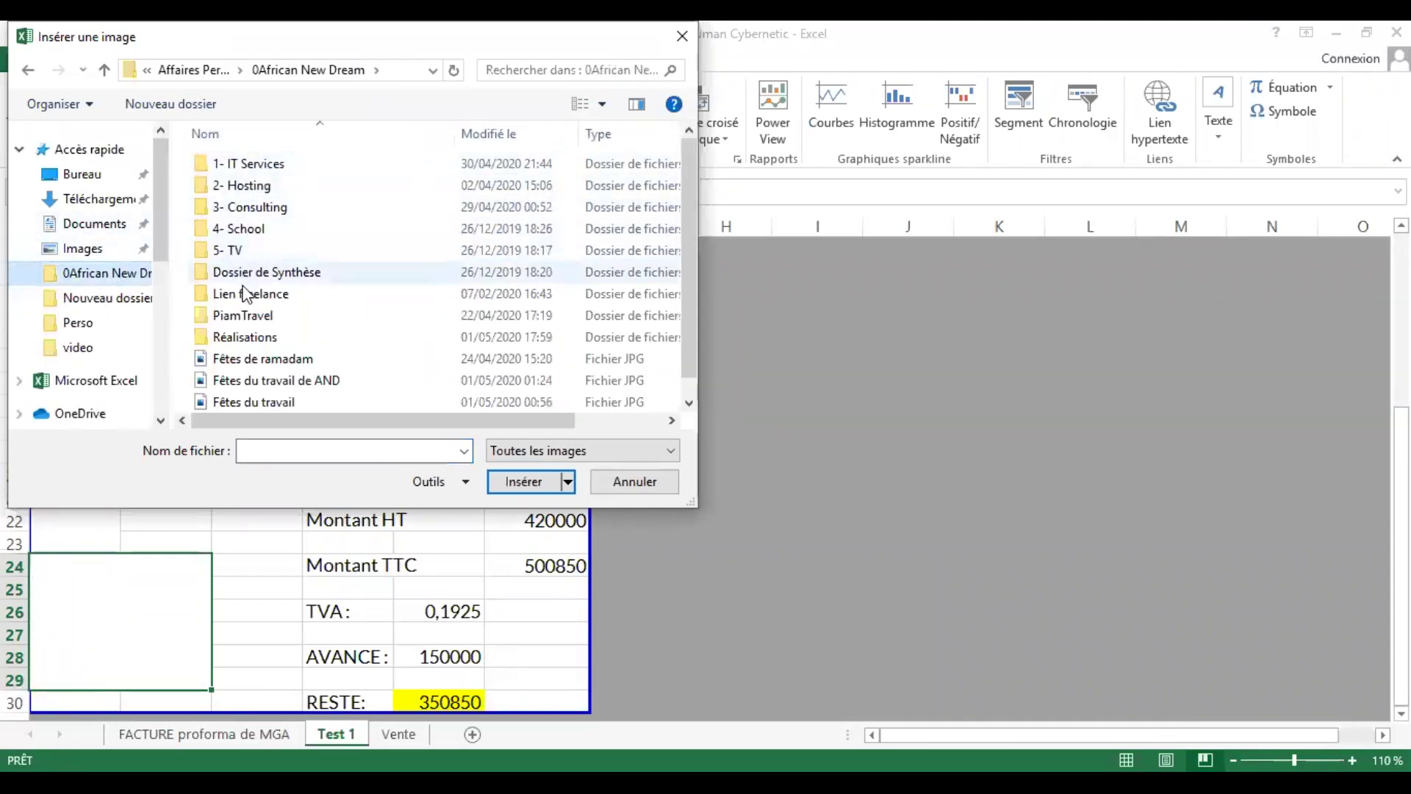
{"action": "double_click", "coordinate": [246, 337]}
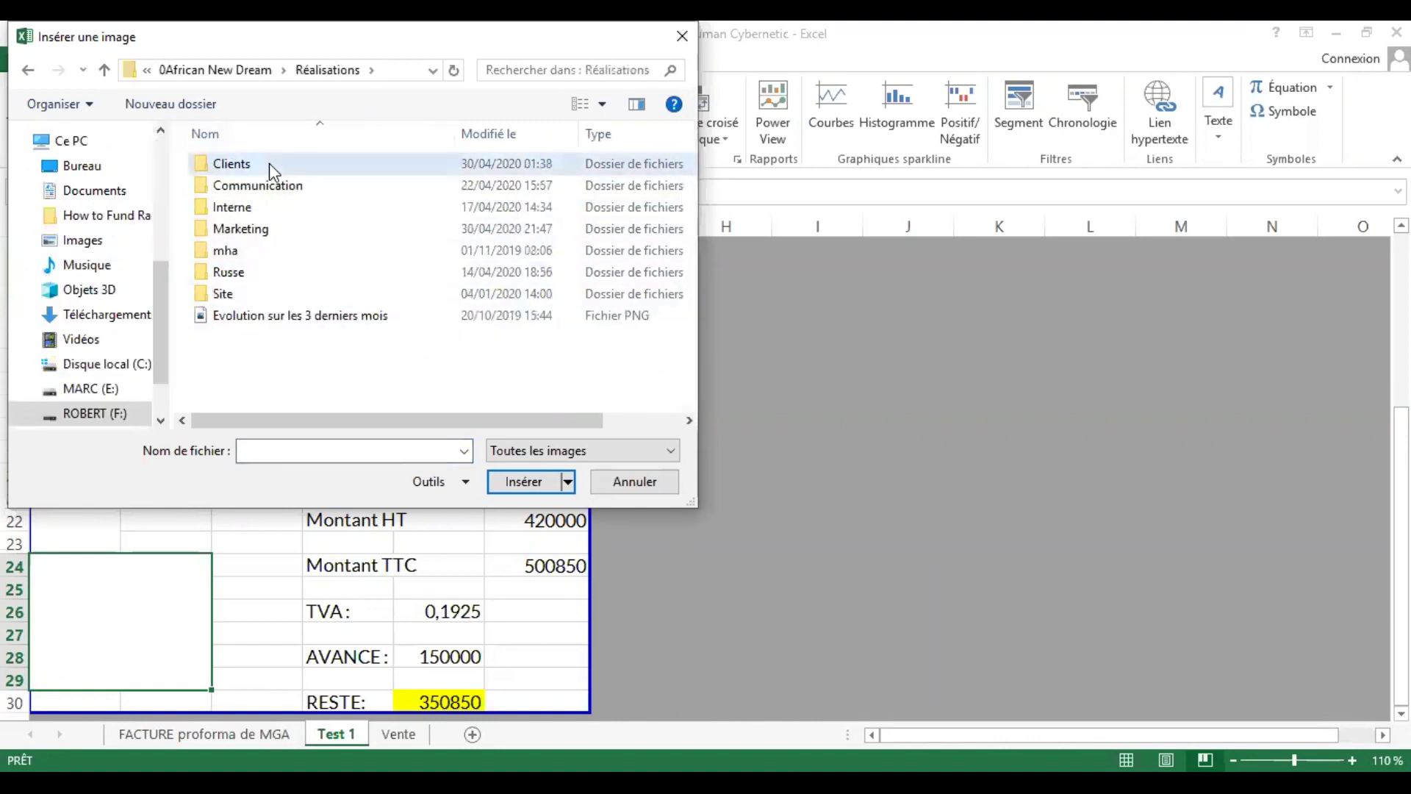
{"action": "double_click", "coordinate": [269, 164]}
{"action": "double_click", "coordinate": [245, 315]}
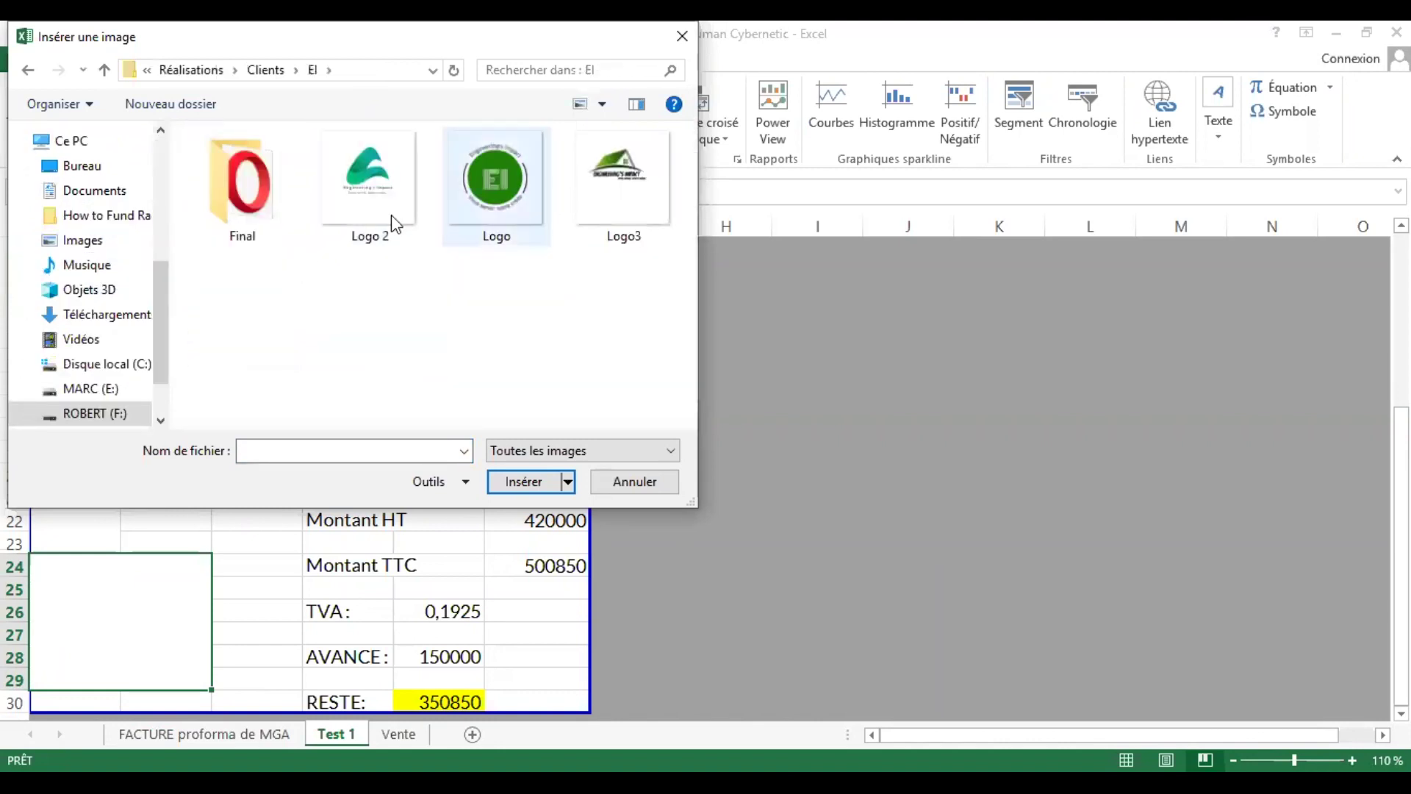
{"action": "double_click", "coordinate": [258, 201]}
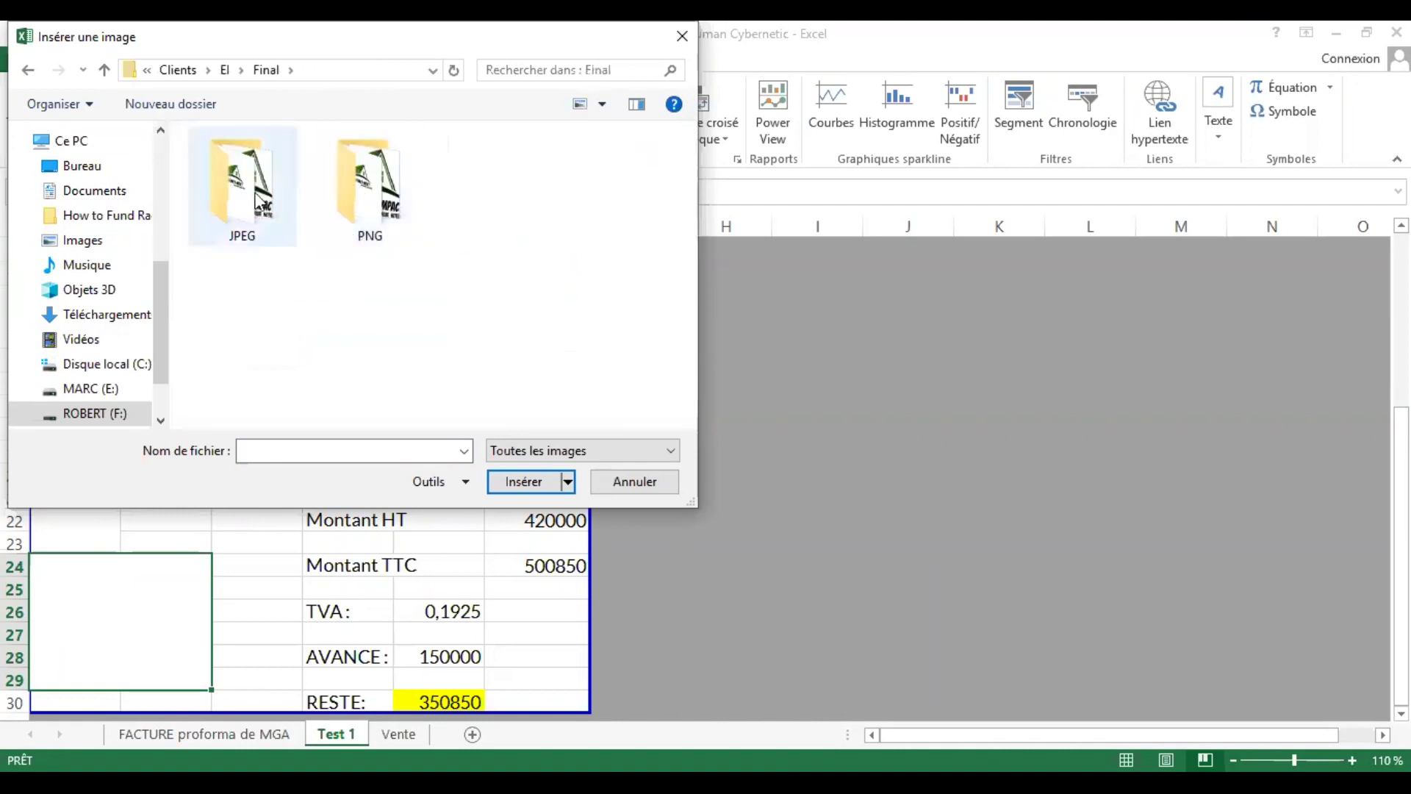
{"action": "double_click", "coordinate": [246, 200]}
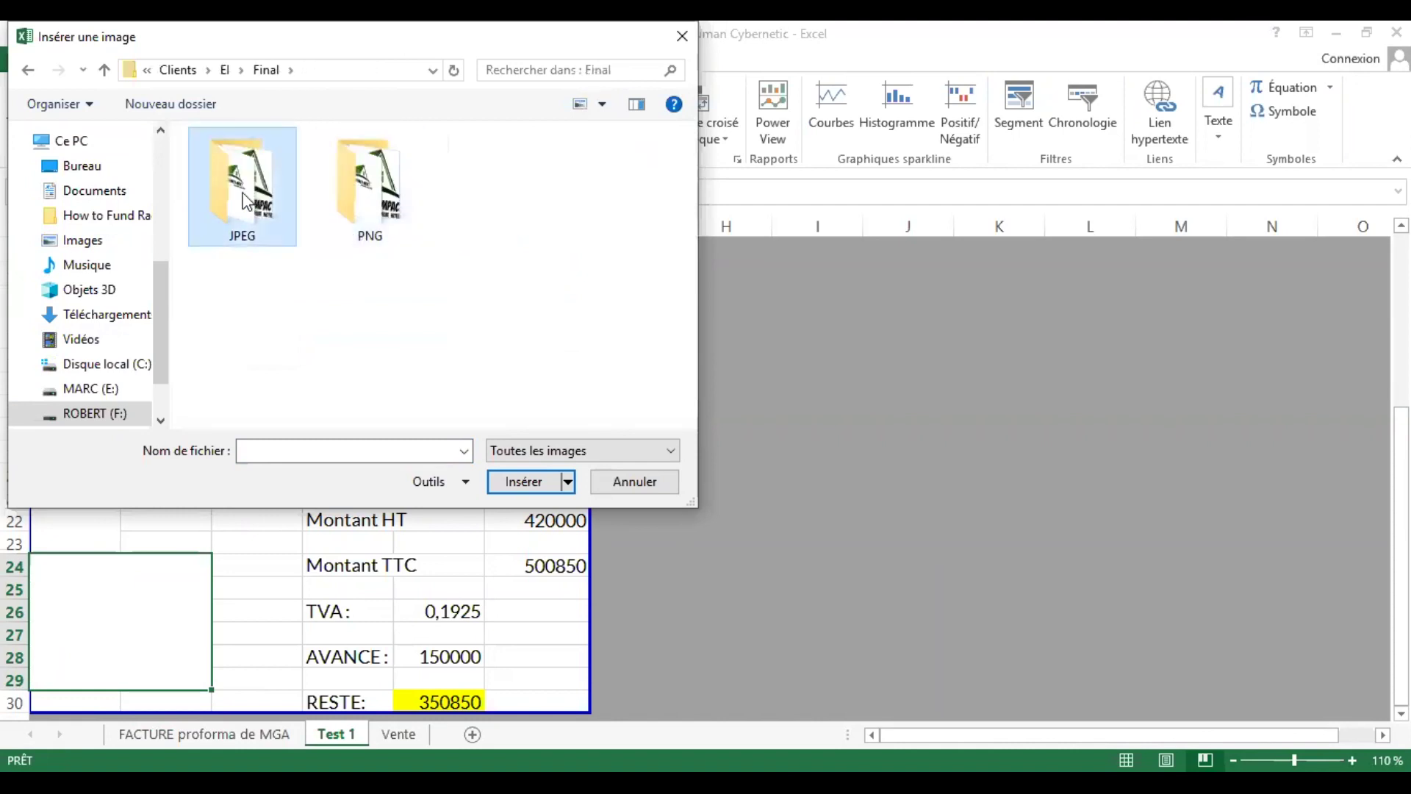
Step: Return to the El client folder and insert the Logo3 image
{"action": "double_click", "coordinate": [26, 70]}
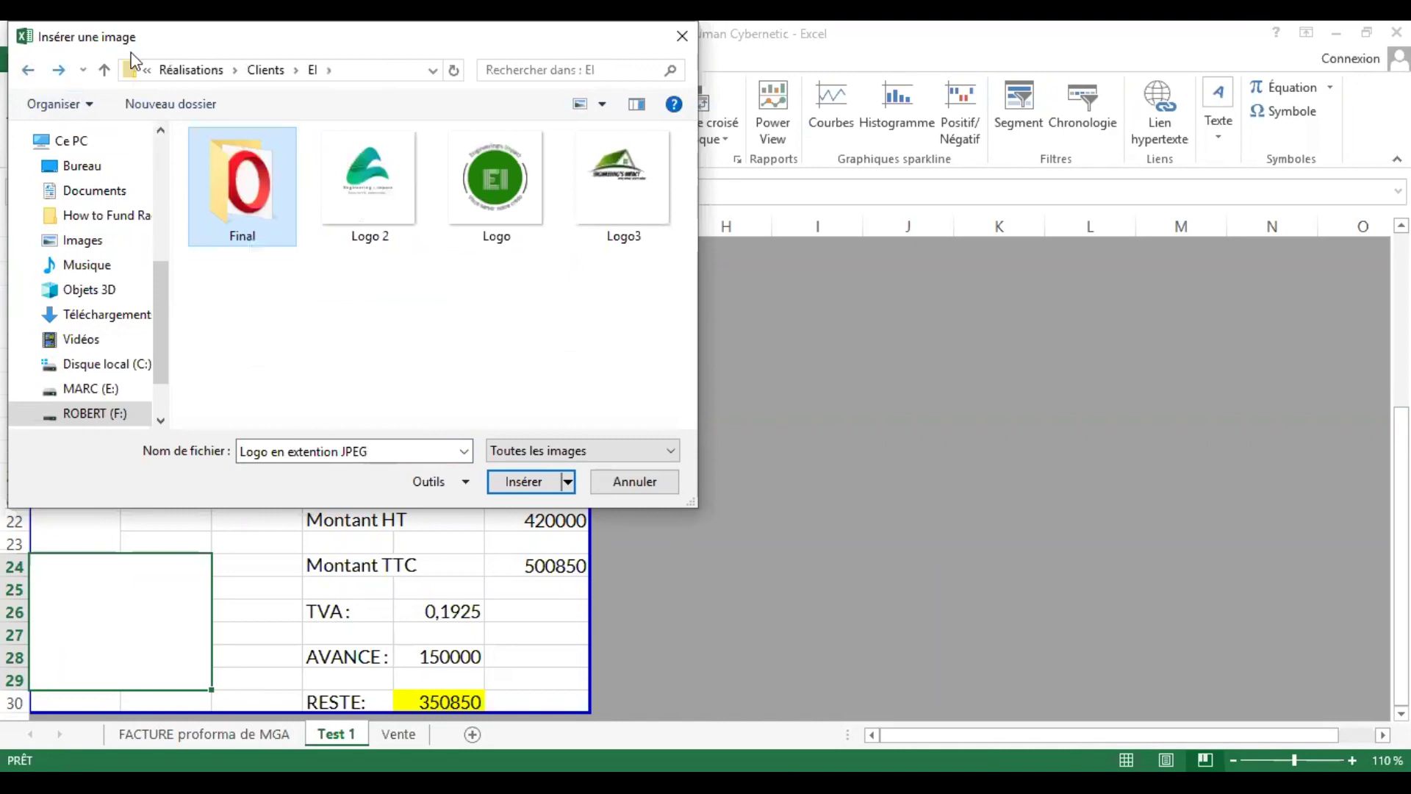
{"action": "left_click", "coordinate": [191, 71]}
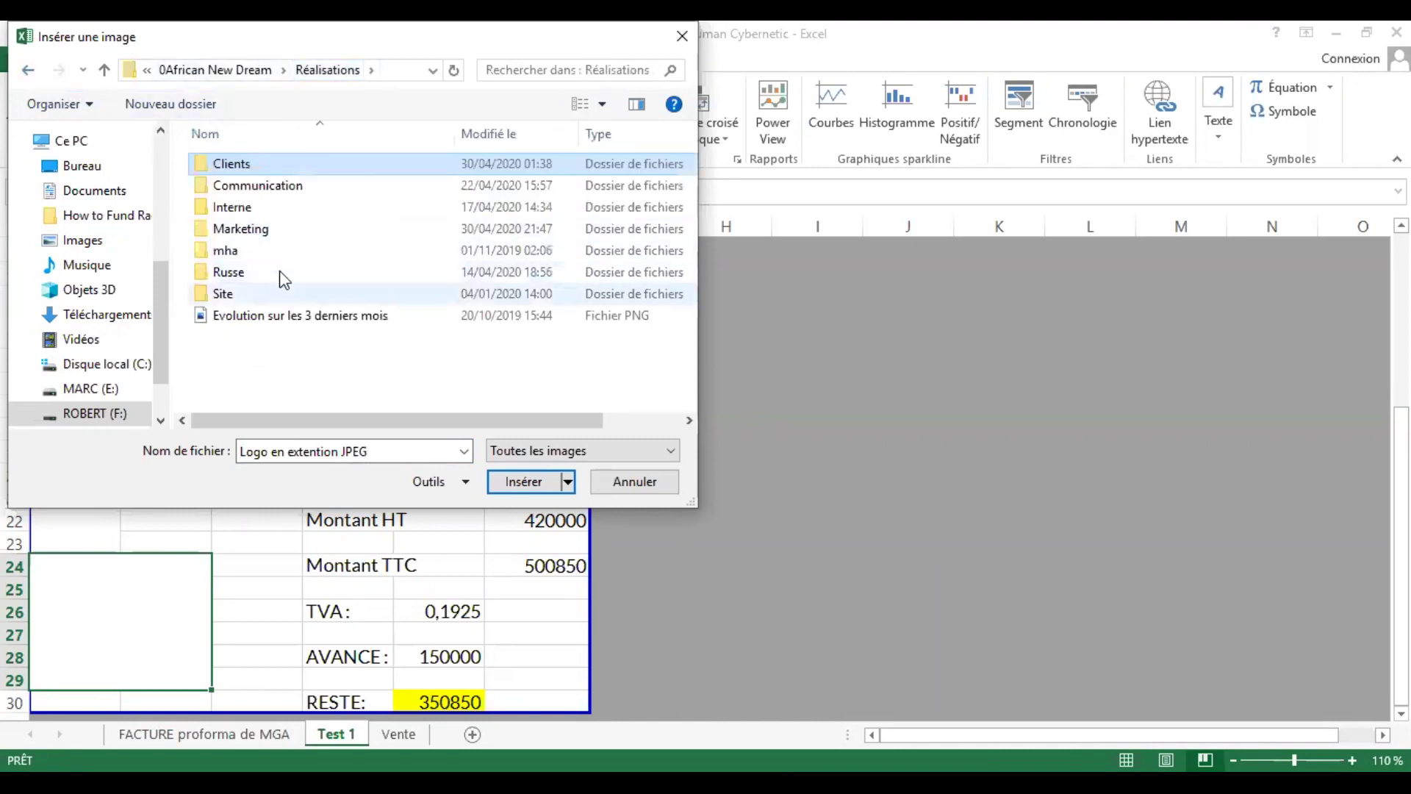
{"action": "double_click", "coordinate": [257, 165]}
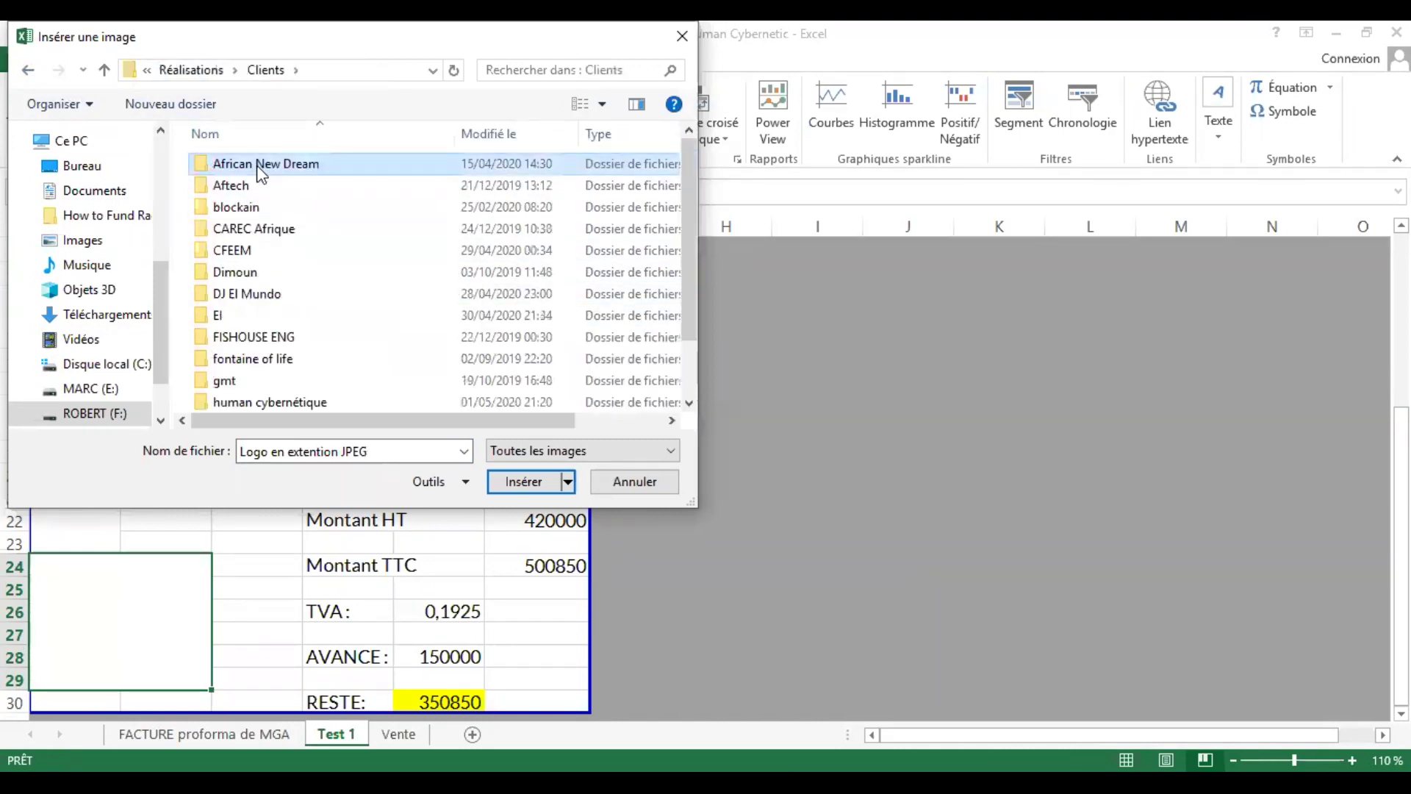
{"action": "double_click", "coordinate": [250, 314]}
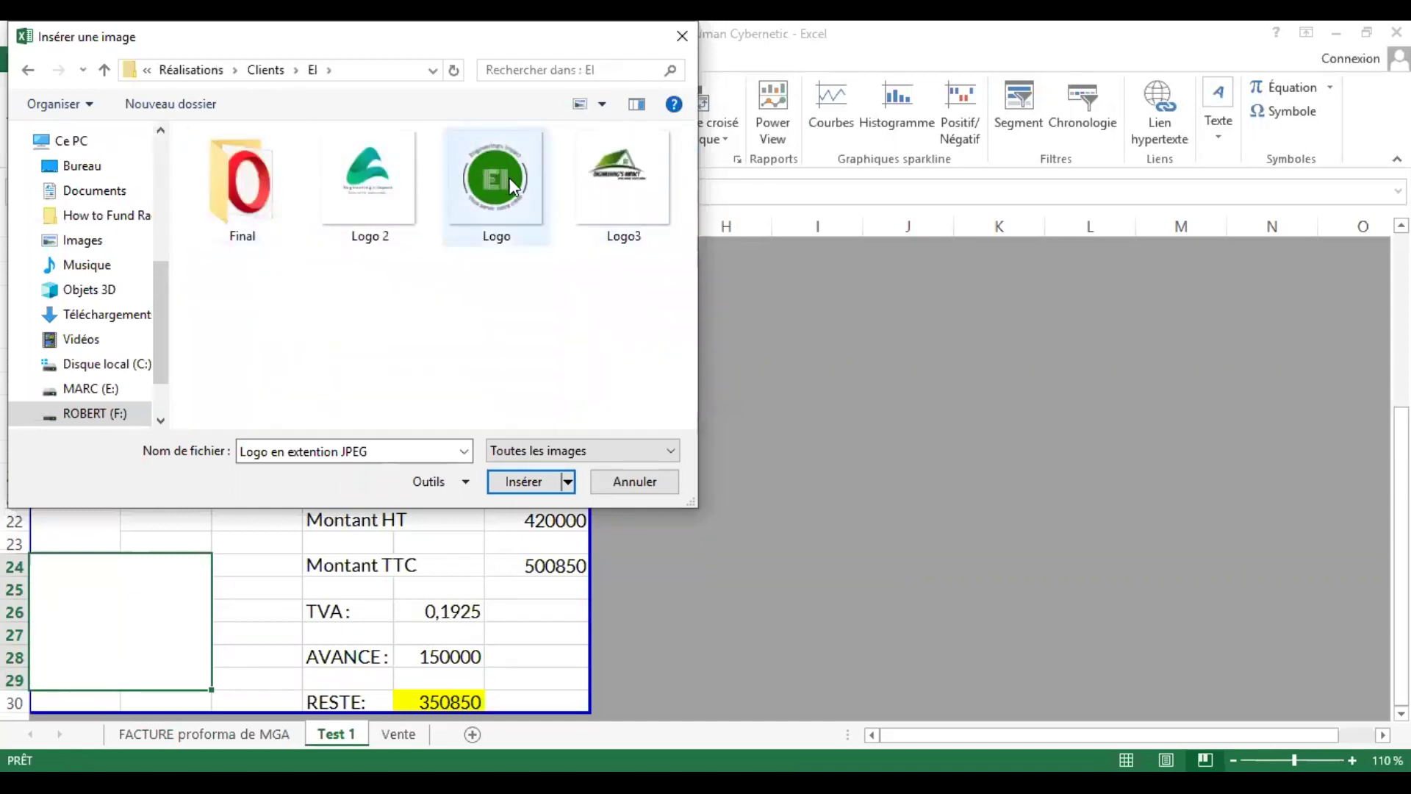
{"action": "left_click", "coordinate": [636, 197]}
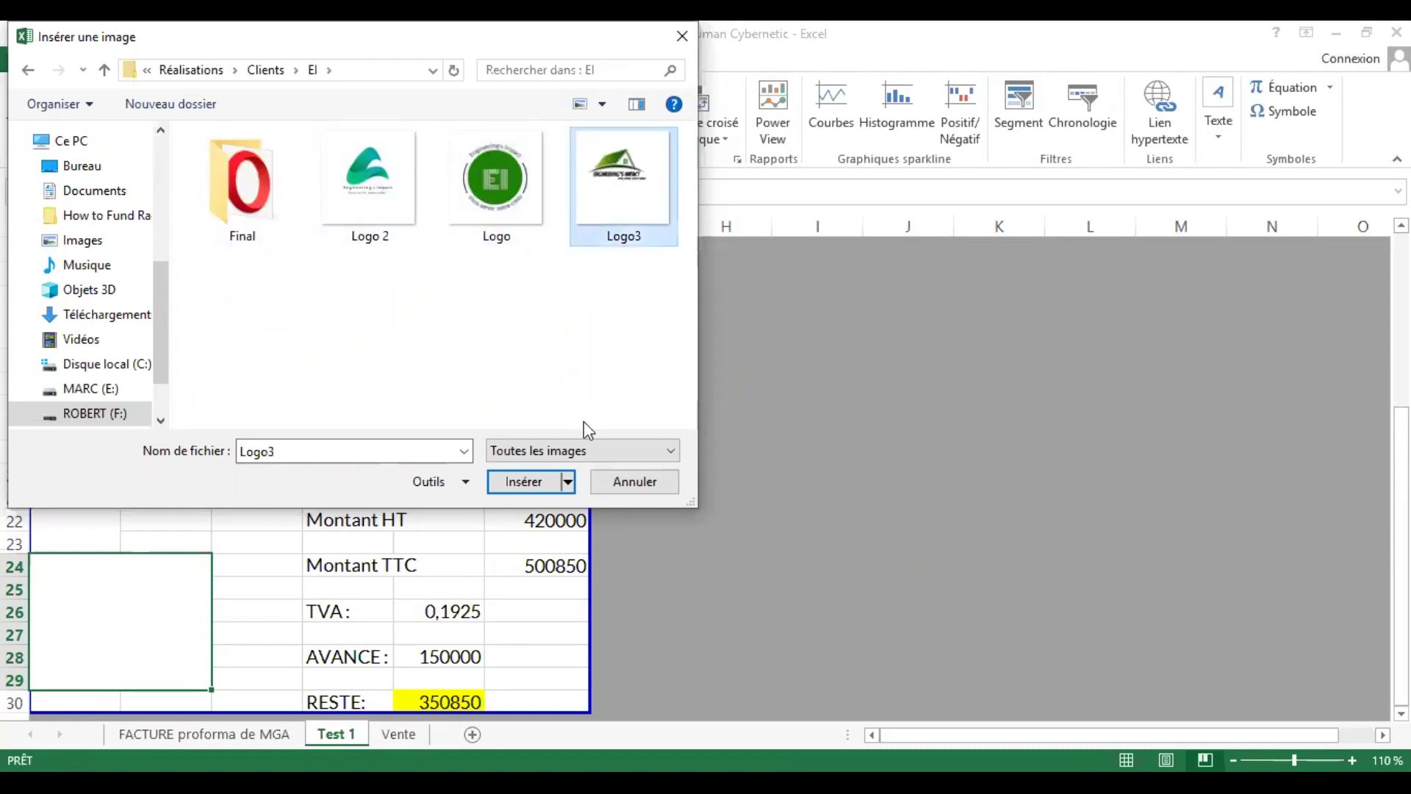
{"action": "left_click", "coordinate": [524, 482]}
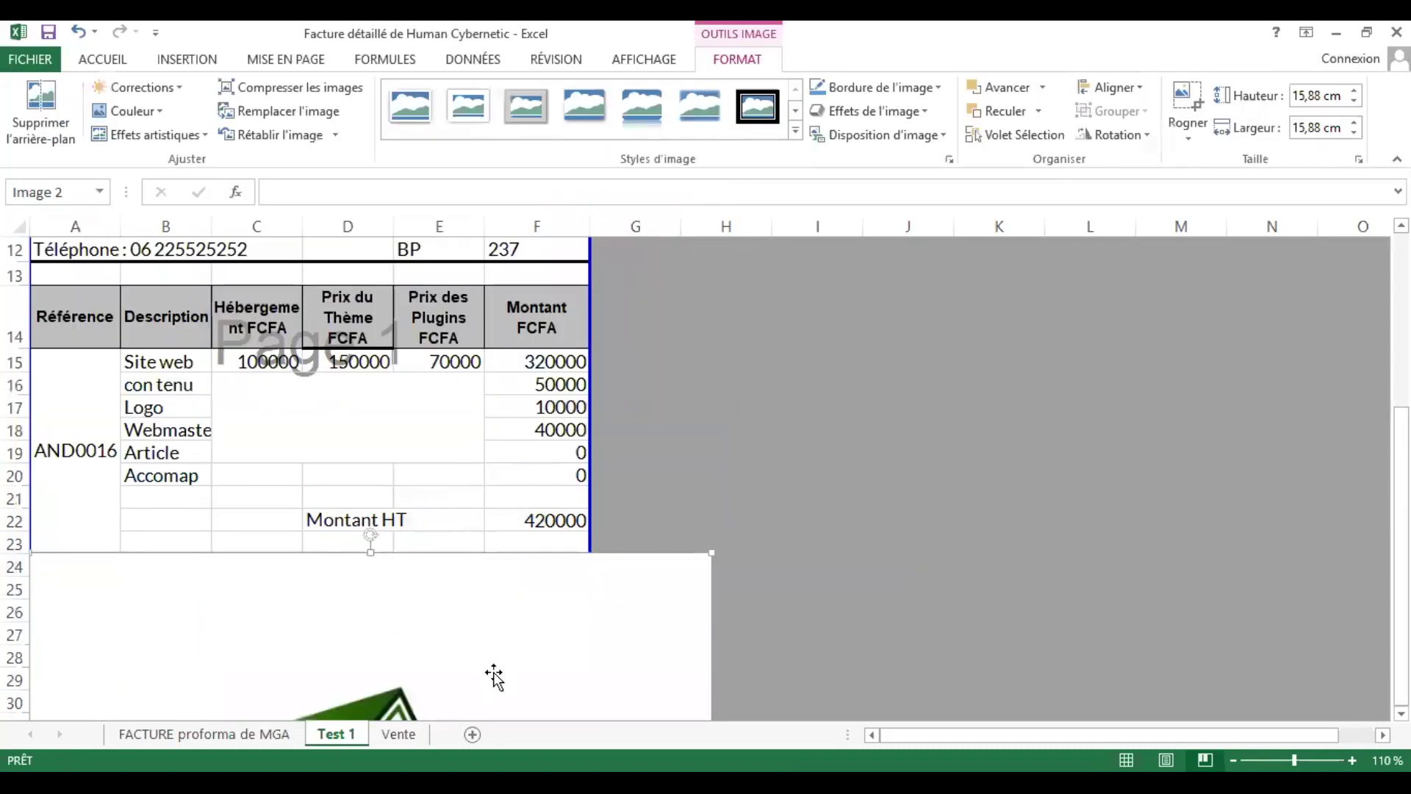
Step: Resize the Logo3 picture to 6,11 cm wide, then shorten it to 3,1 cm tall
{"action": "left_click_drag", "start_coordinate": [1401, 439], "coordinate": [1401, 440]}
{"action": "scroll", "coordinate": [367, 478], "scroll_direction": "down", "scroll_amount": 1}
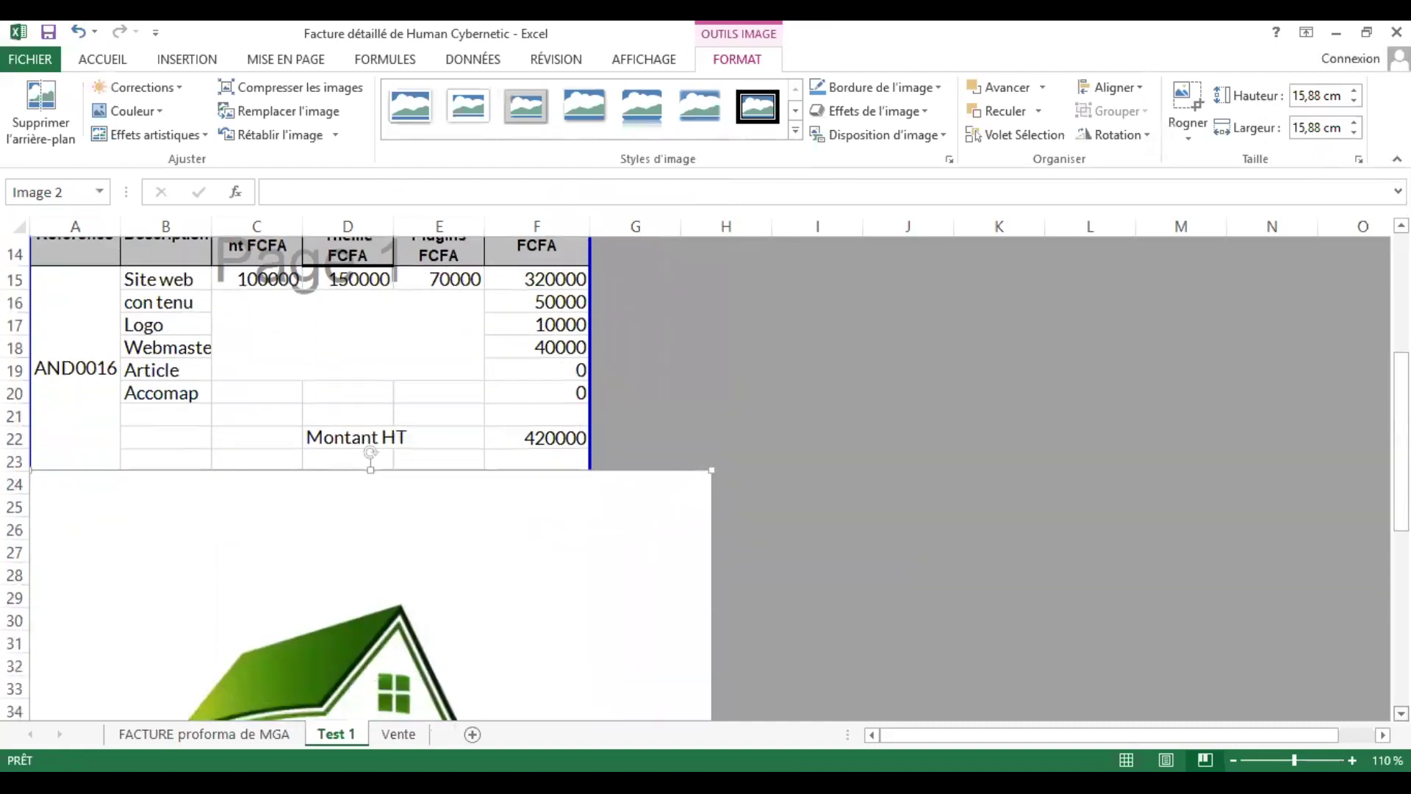
{"action": "scroll", "coordinate": [367, 477], "scroll_direction": "down", "scroll_amount": 2}
{"action": "scroll", "coordinate": [368, 478], "scroll_direction": "down", "scroll_amount": 1}
{"action": "scroll", "coordinate": [367, 478], "scroll_direction": "down", "scroll_amount": 1}
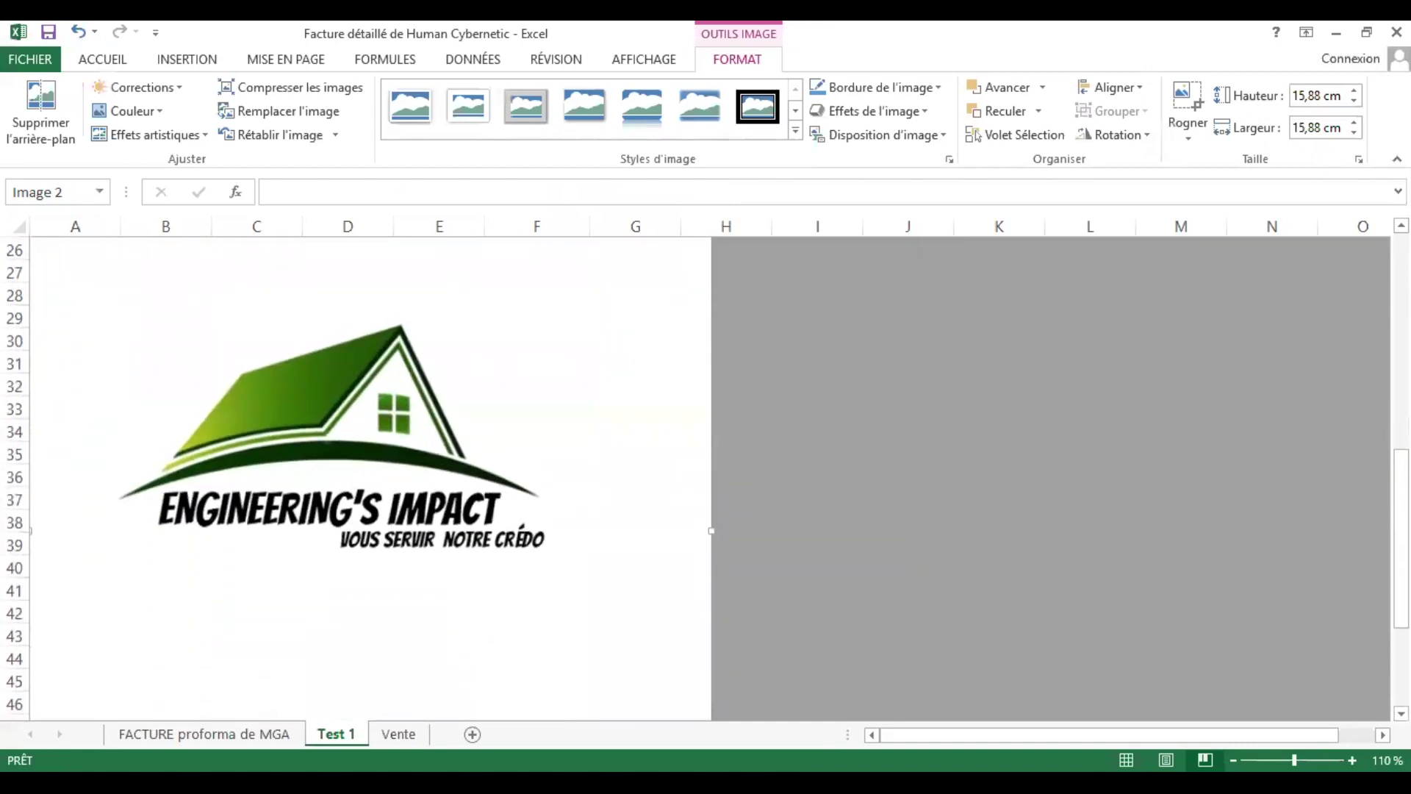
{"action": "left_click_drag", "start_coordinate": [709, 529], "coordinate": [292, 530]}
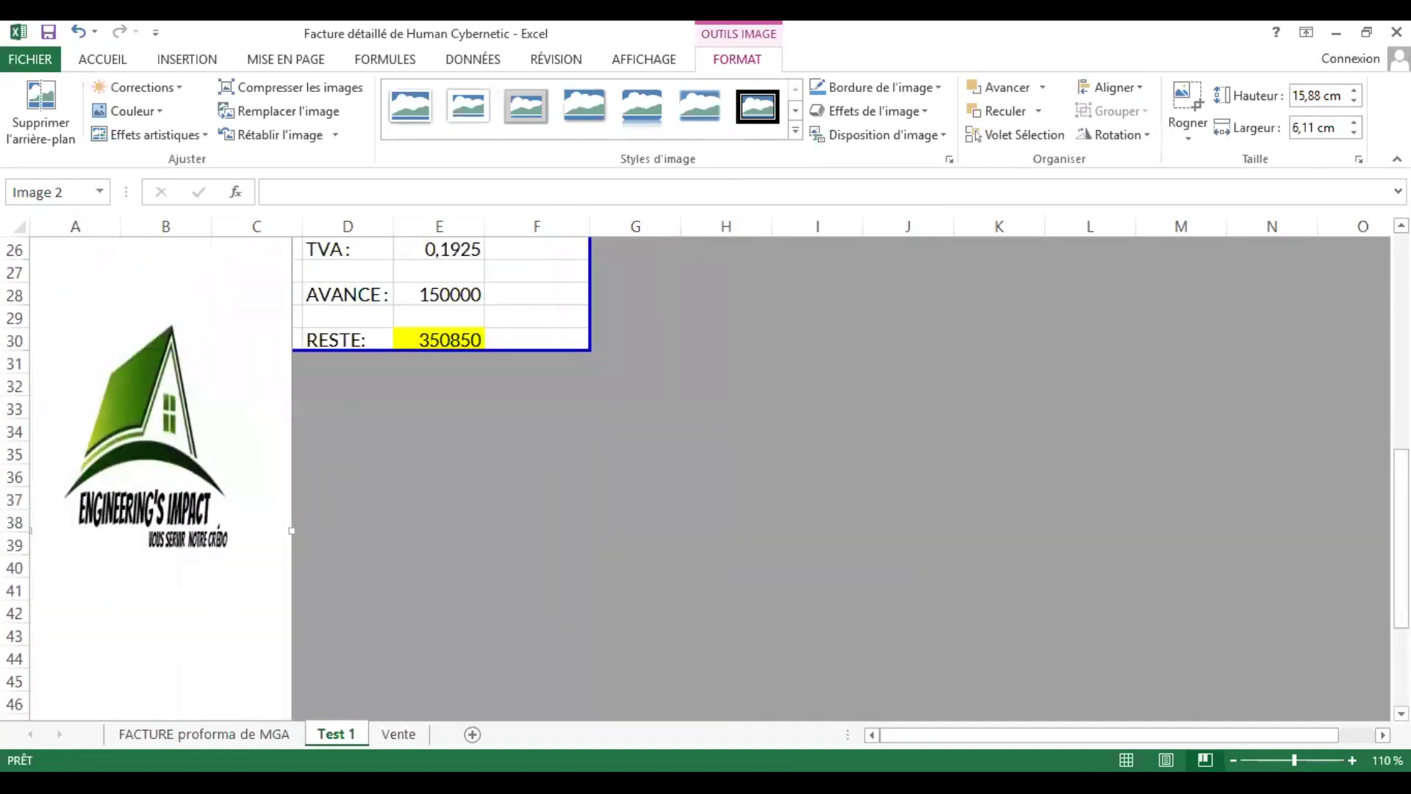
{"action": "scroll", "coordinate": [367, 478], "scroll_direction": "down", "scroll_amount": 1}
{"action": "scroll", "coordinate": [368, 477], "scroll_direction": "down", "scroll_amount": 2}
{"action": "scroll", "coordinate": [367, 478], "scroll_direction": "down", "scroll_amount": 2}
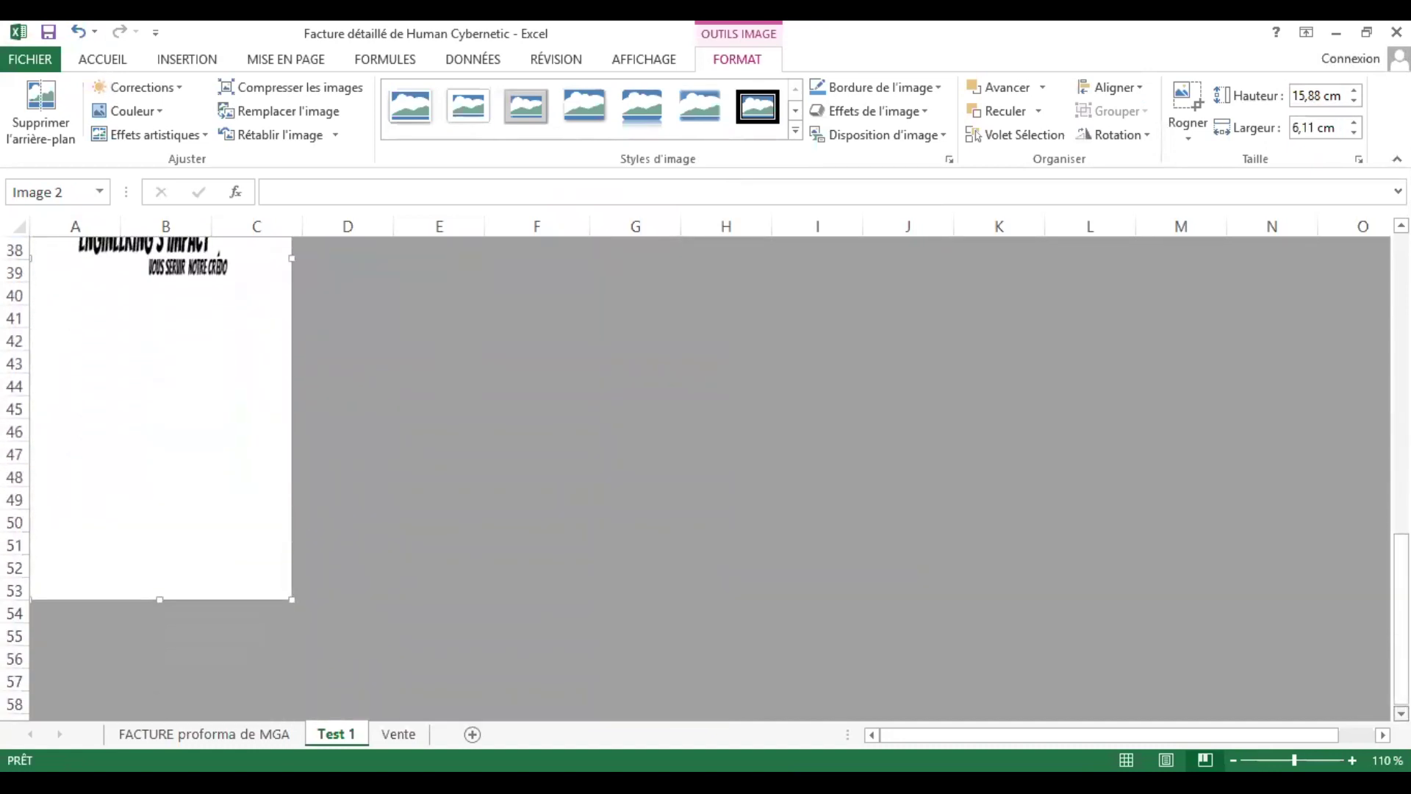
{"action": "scroll", "coordinate": [180, 242], "scroll_direction": "up", "scroll_amount": 2}
{"action": "scroll", "coordinate": [180, 242], "scroll_direction": "up", "scroll_amount": 2}
{"action": "left_click_drag", "start_coordinate": [171, 342], "coordinate": [159, 324]}
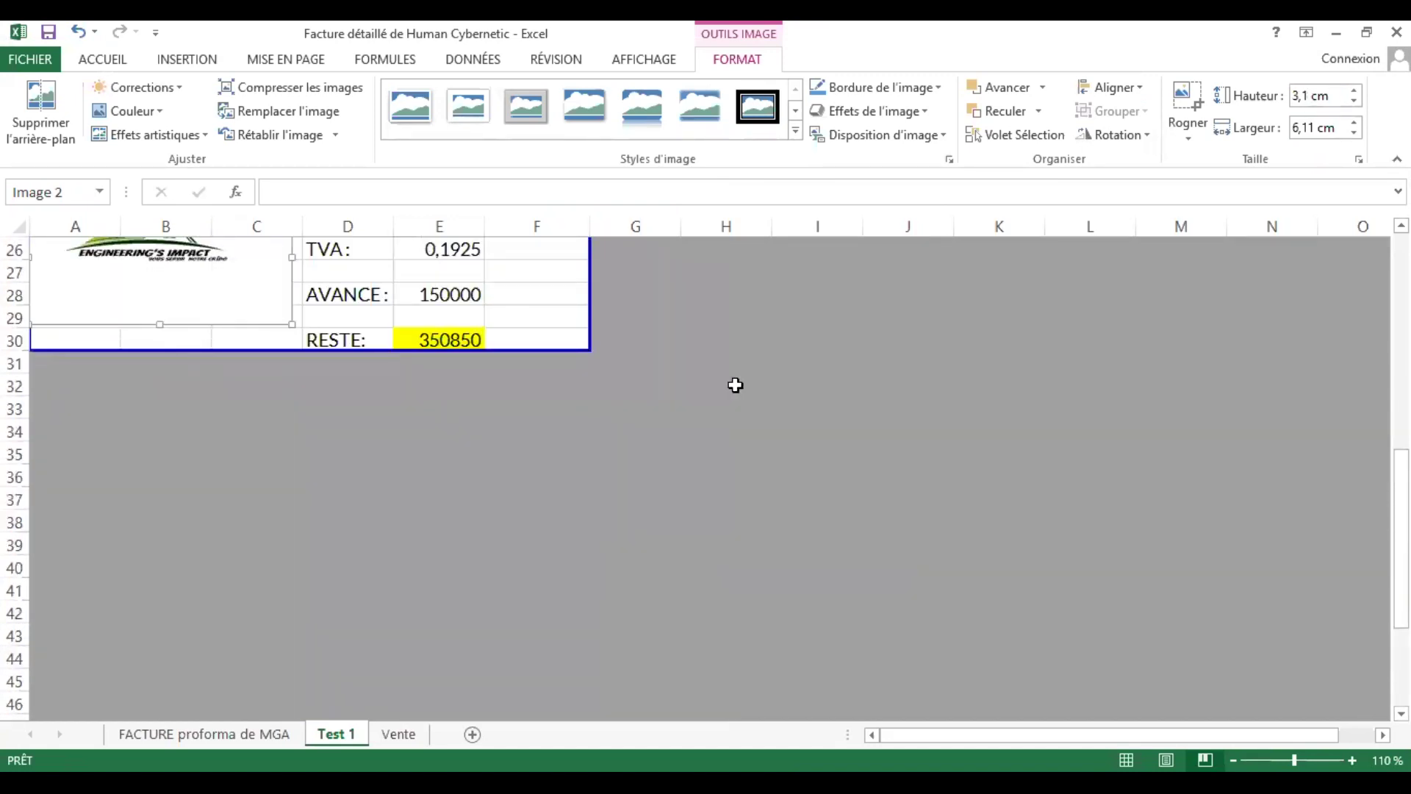
Step: Narrow the logo to 3,61 cm, centre it in A24:B29, and save the workbook
{"action": "left_click_drag", "start_coordinate": [1401, 536], "coordinate": [1401, 510]}
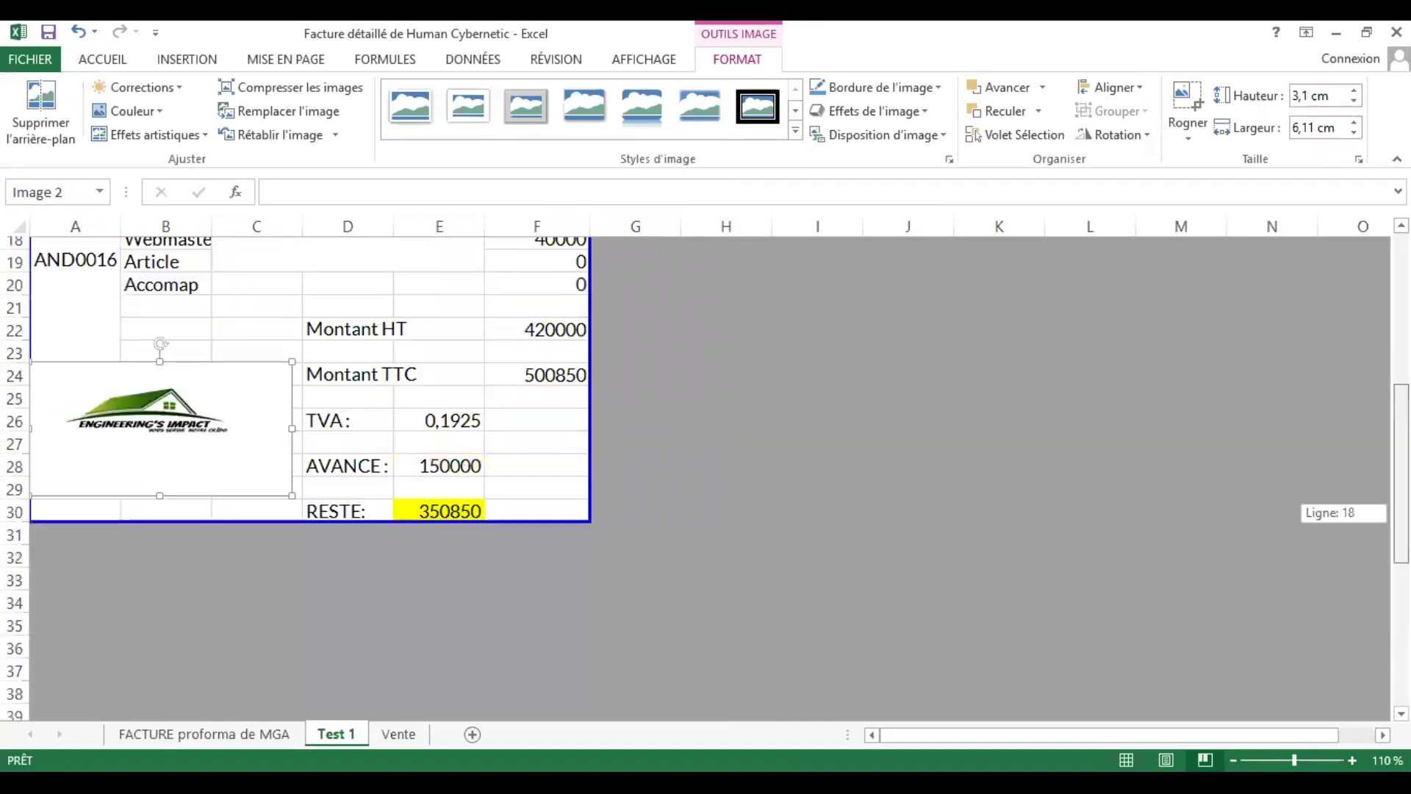
{"action": "left_click_drag", "start_coordinate": [292, 441], "coordinate": [150, 435]}
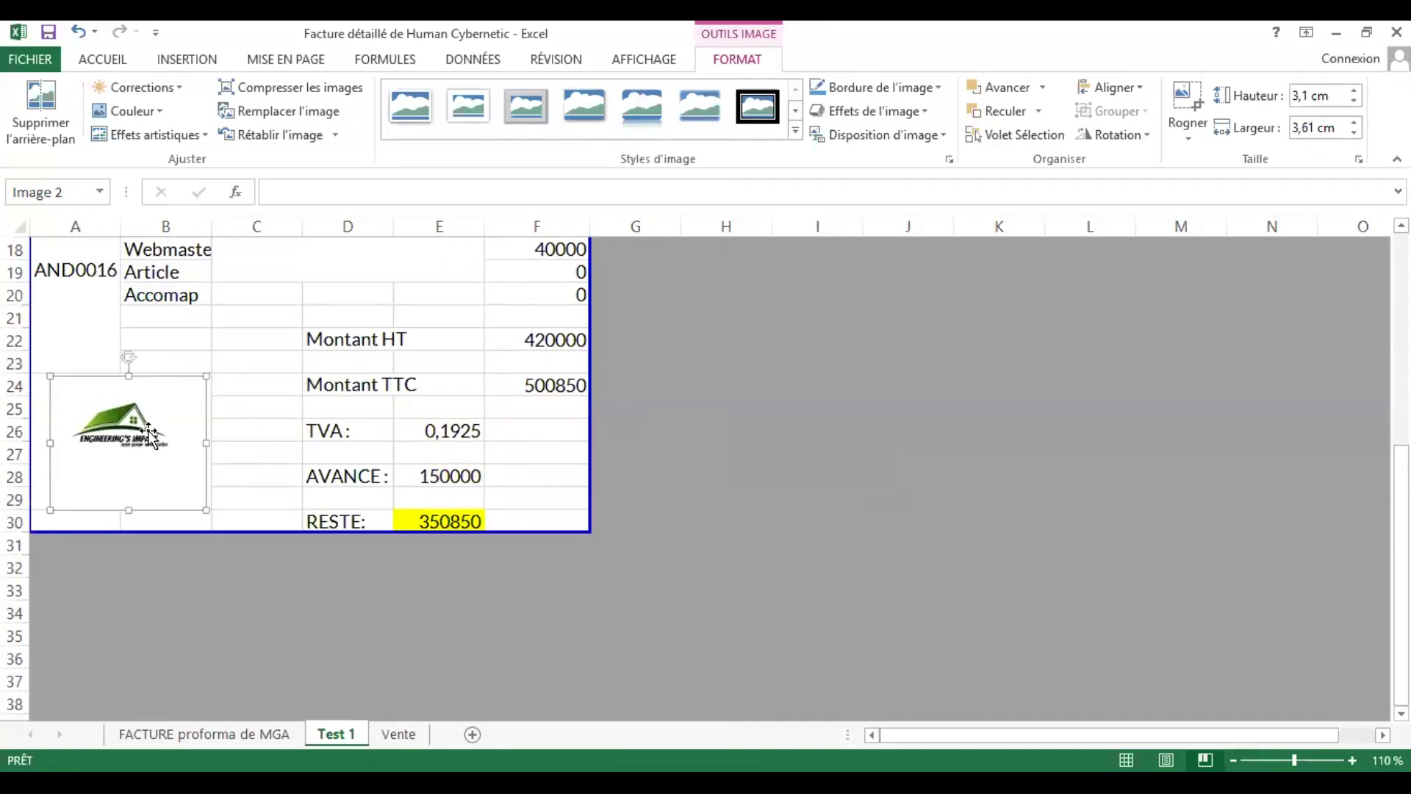
{"action": "key", "text": "ctrl+s"}
{"action": "mouse_move", "coordinate": [1401, 573]}
{"action": "left_mouse_down"}
{"action": "mouse_move", "coordinate": [1401, 364]}
{"action": "mouse_move", "coordinate": [1401, 573]}
{"action": "mouse_move", "coordinate": [1401, 379]}
{"action": "left_mouse_up"}
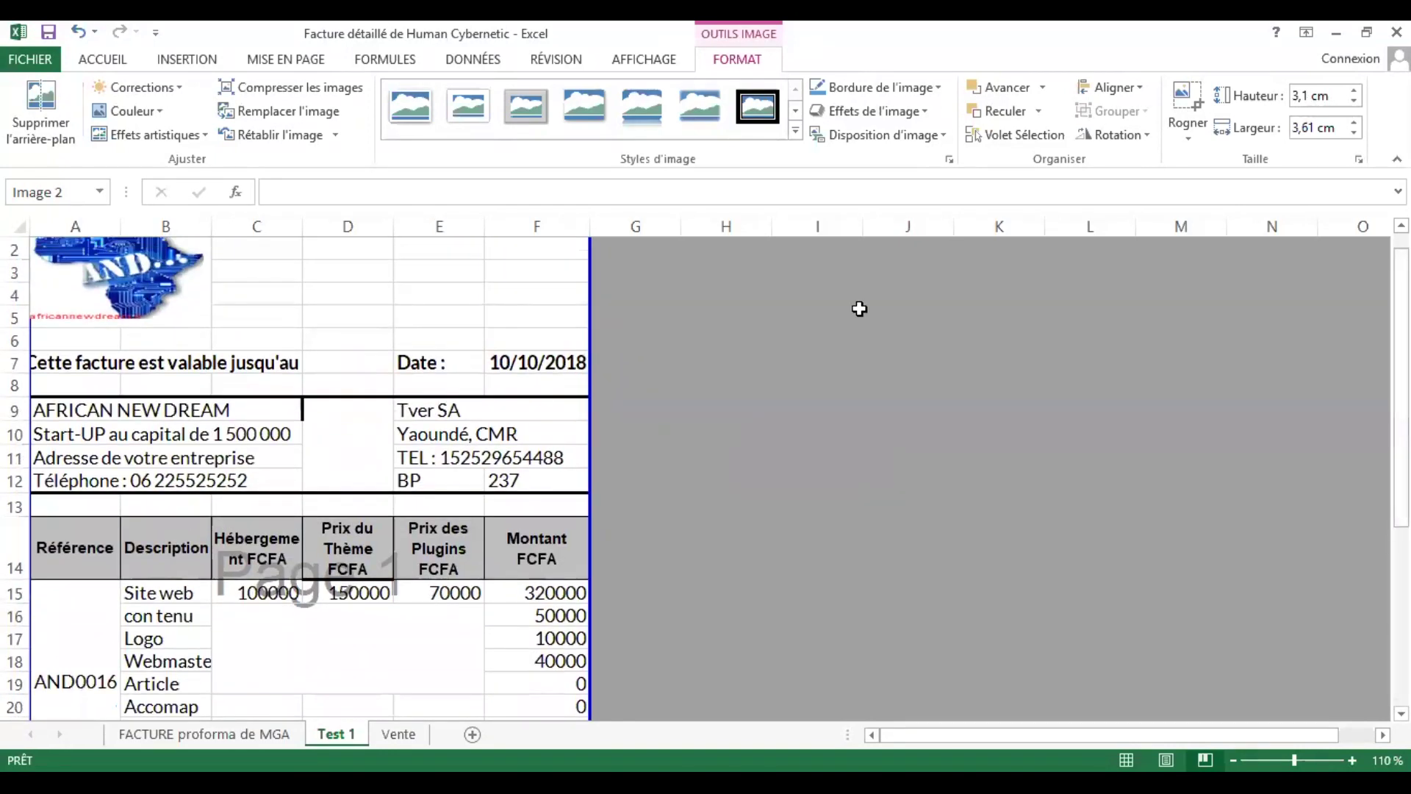
Step: Check the print scaling percentage in Page Layout, then deselect the logo
{"action": "left_click", "coordinate": [284, 62]}
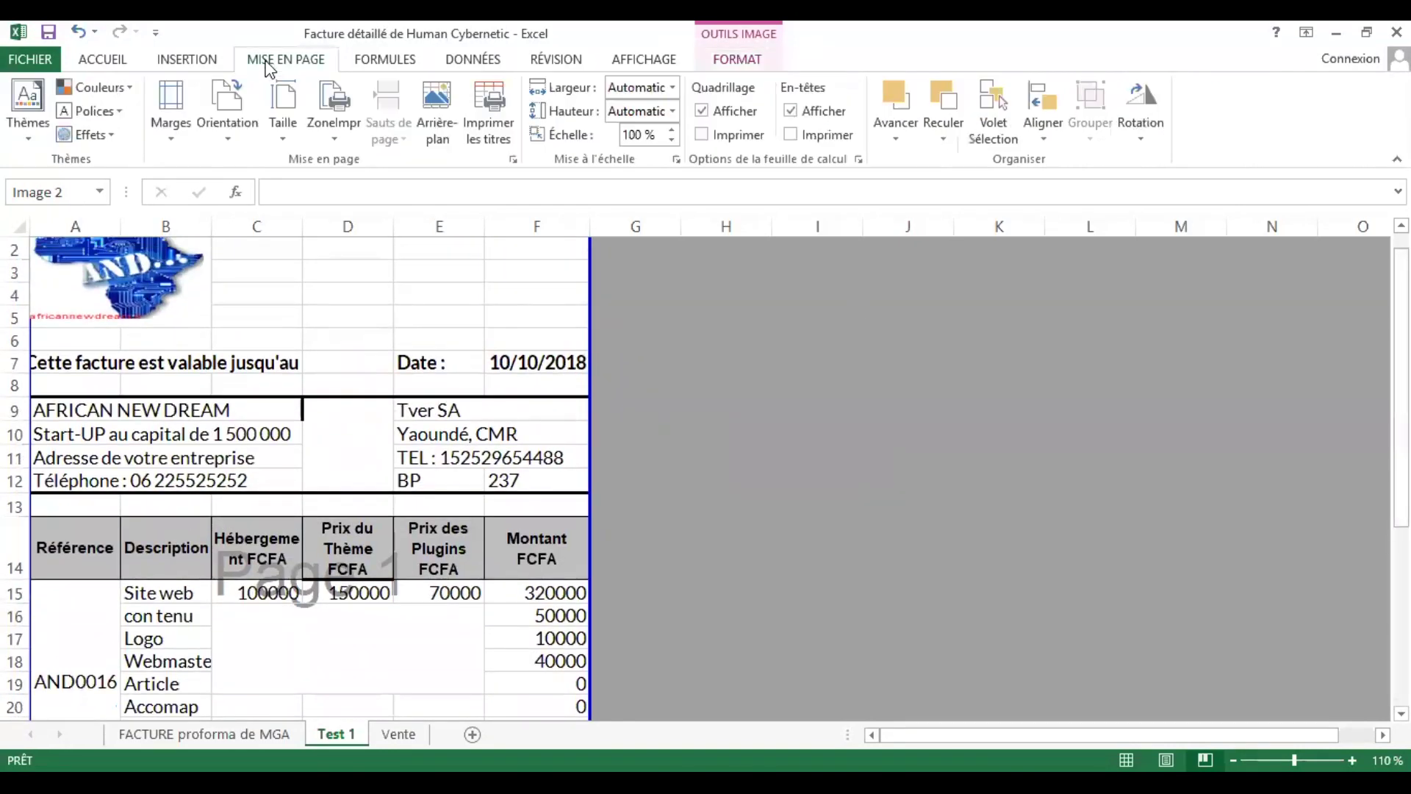
{"action": "left_click", "coordinate": [651, 138]}
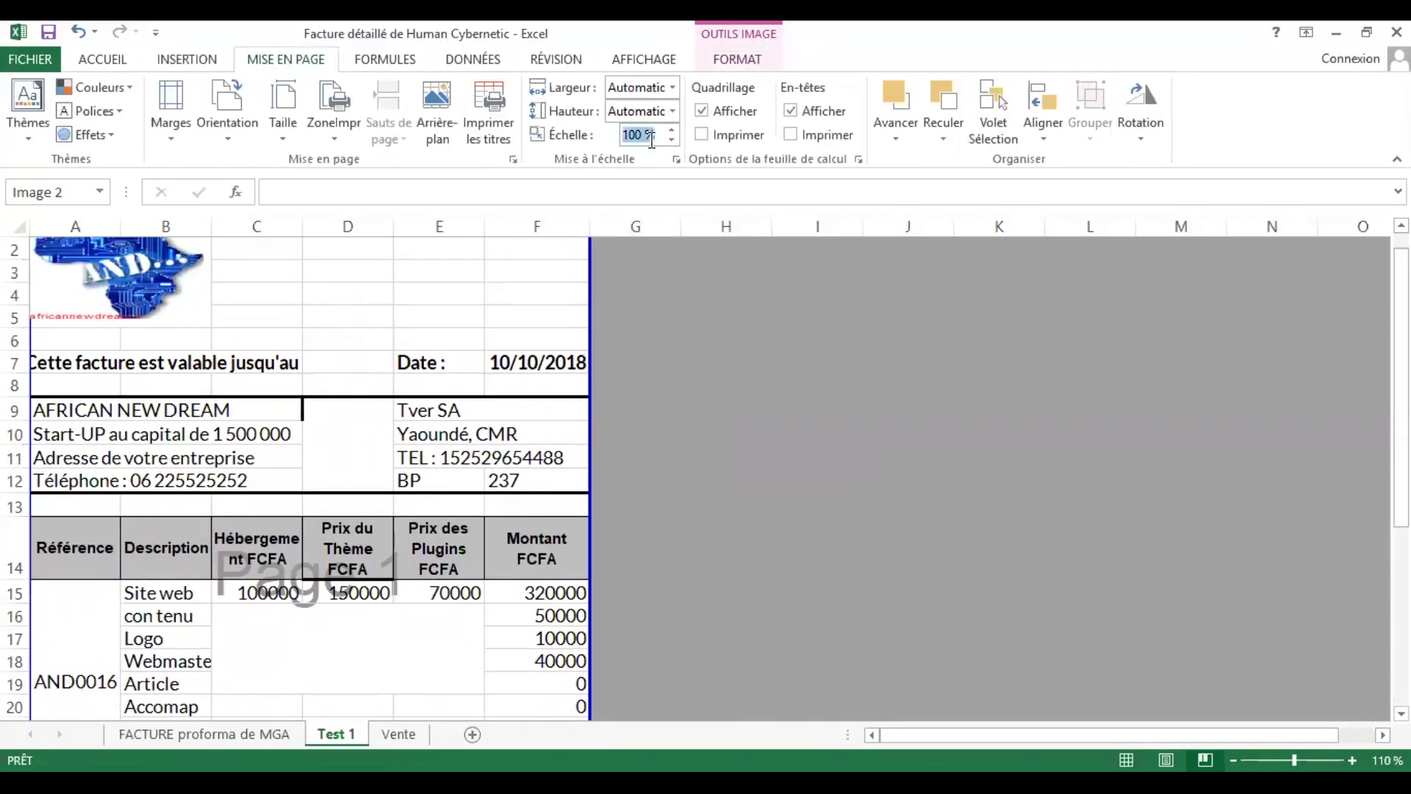
{"action": "left_click", "coordinate": [444, 446]}
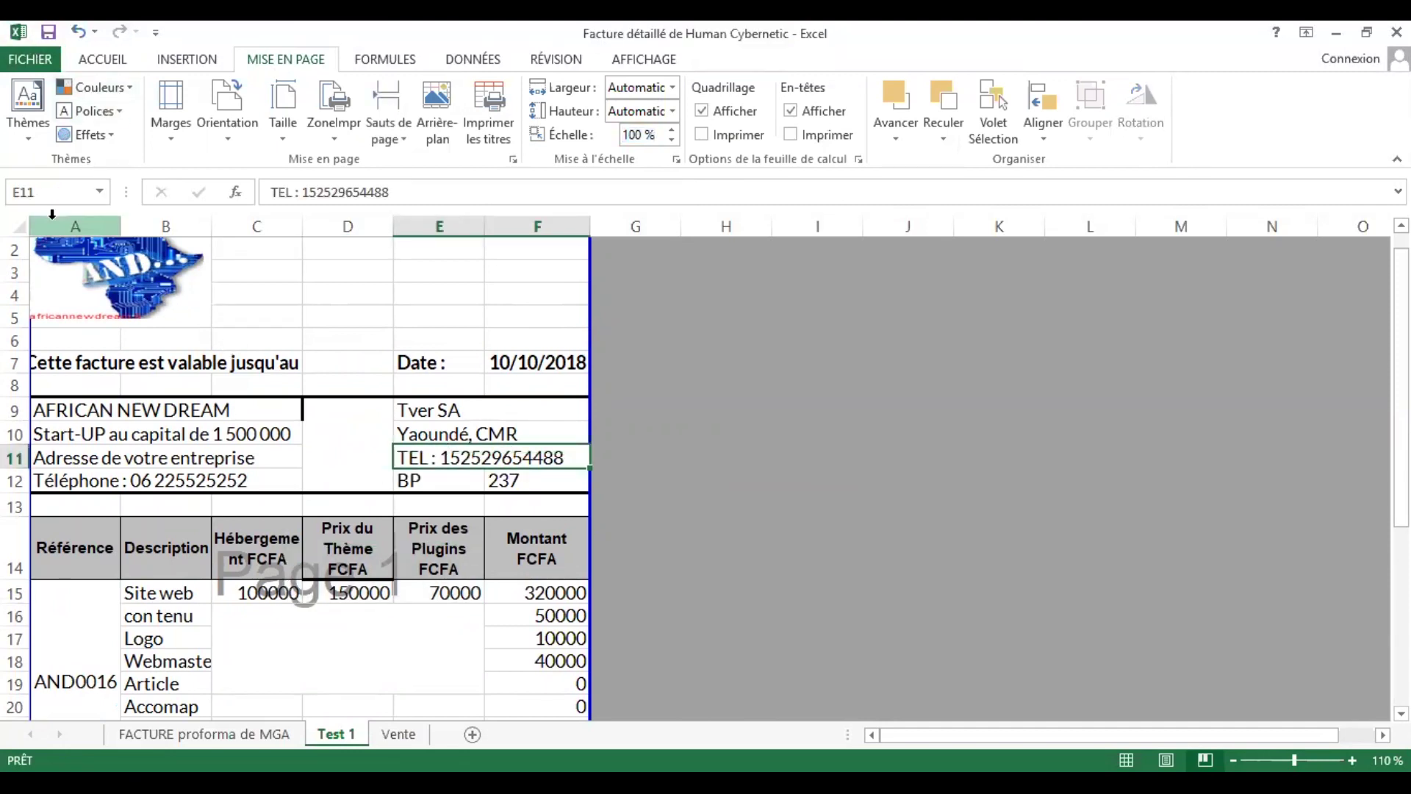
Step: Save the workbook as Facture détaillé de Human Cybernetic in the Musique folder
{"action": "left_click", "coordinate": [33, 61]}
{"action": "left_click", "coordinate": [73, 266]}
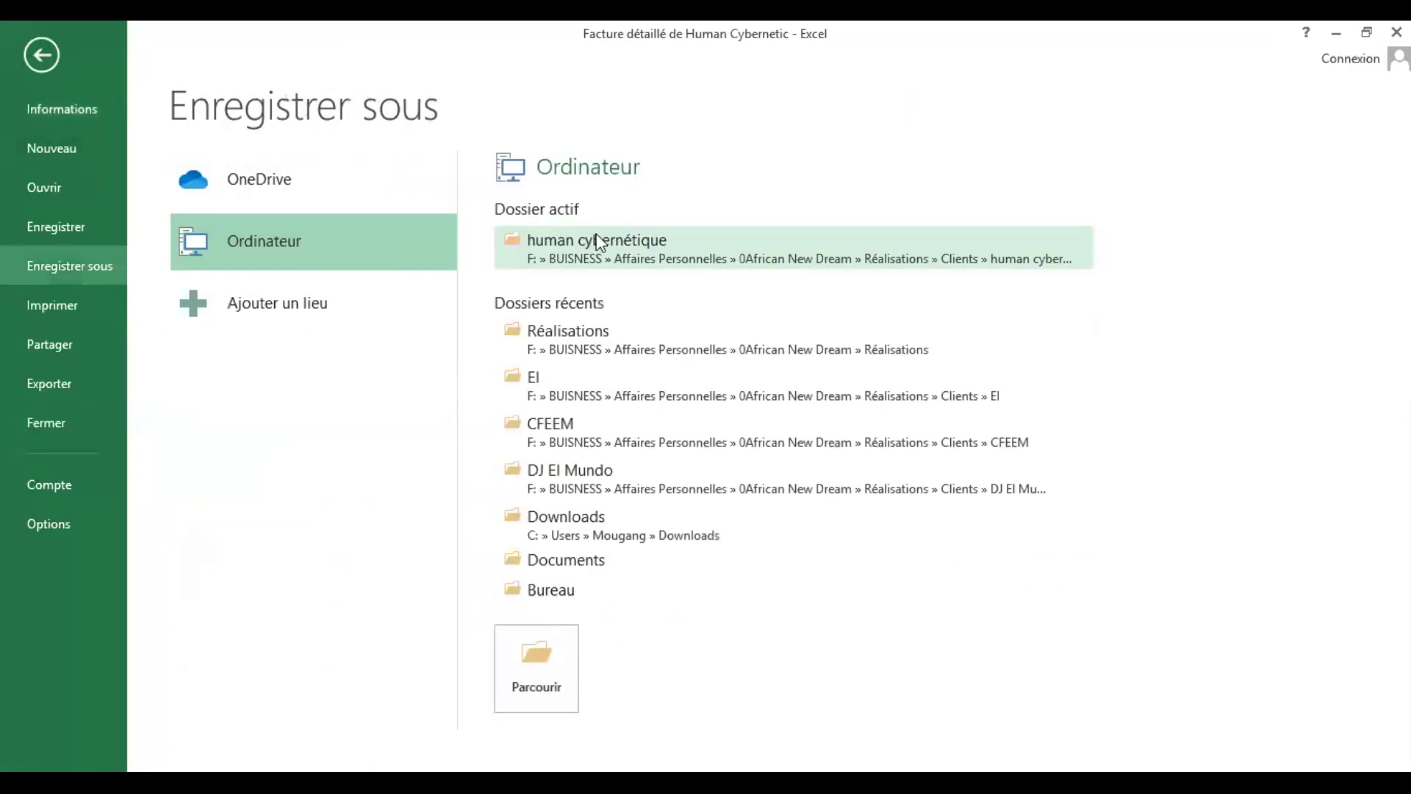
{"action": "left_click", "coordinate": [596, 243]}
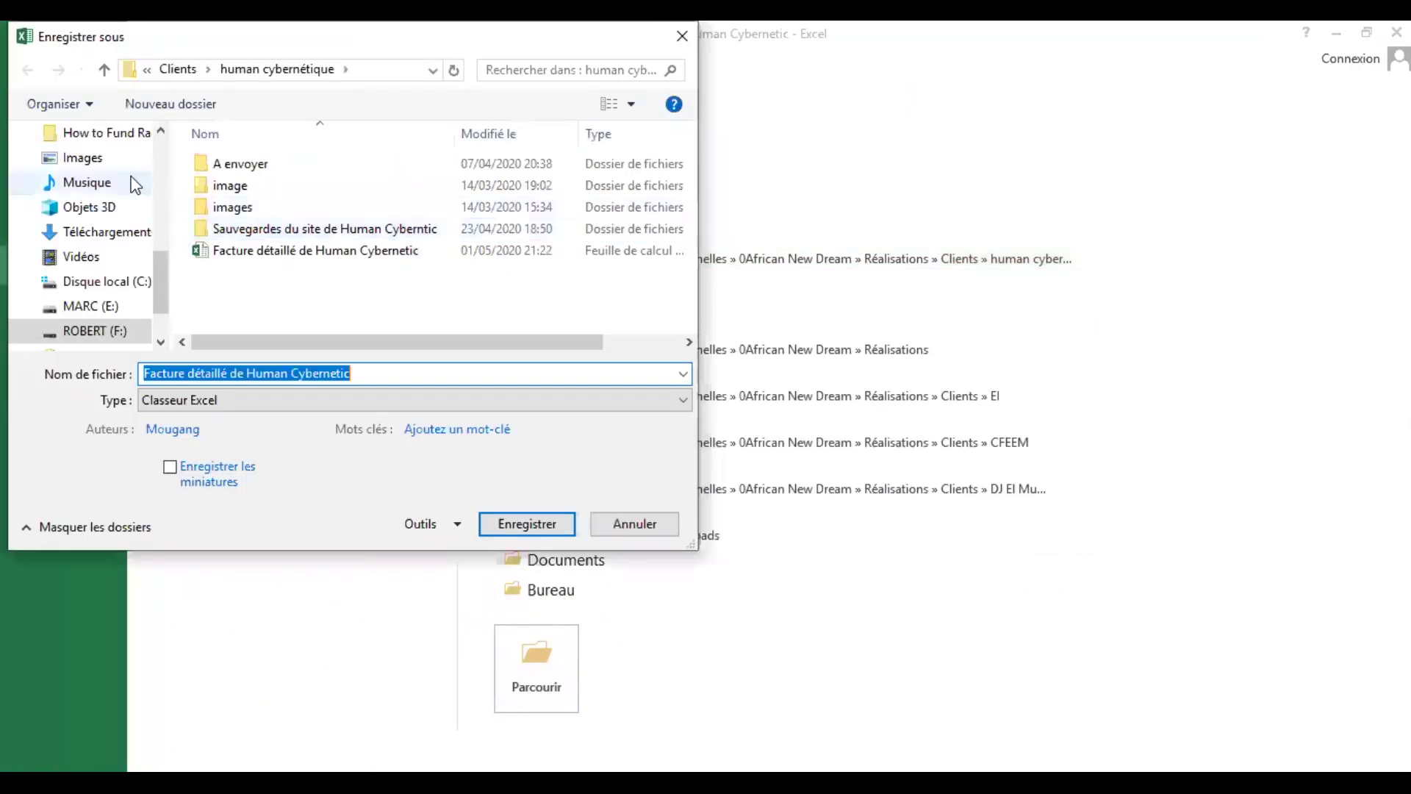
{"action": "left_click", "coordinate": [87, 184]}
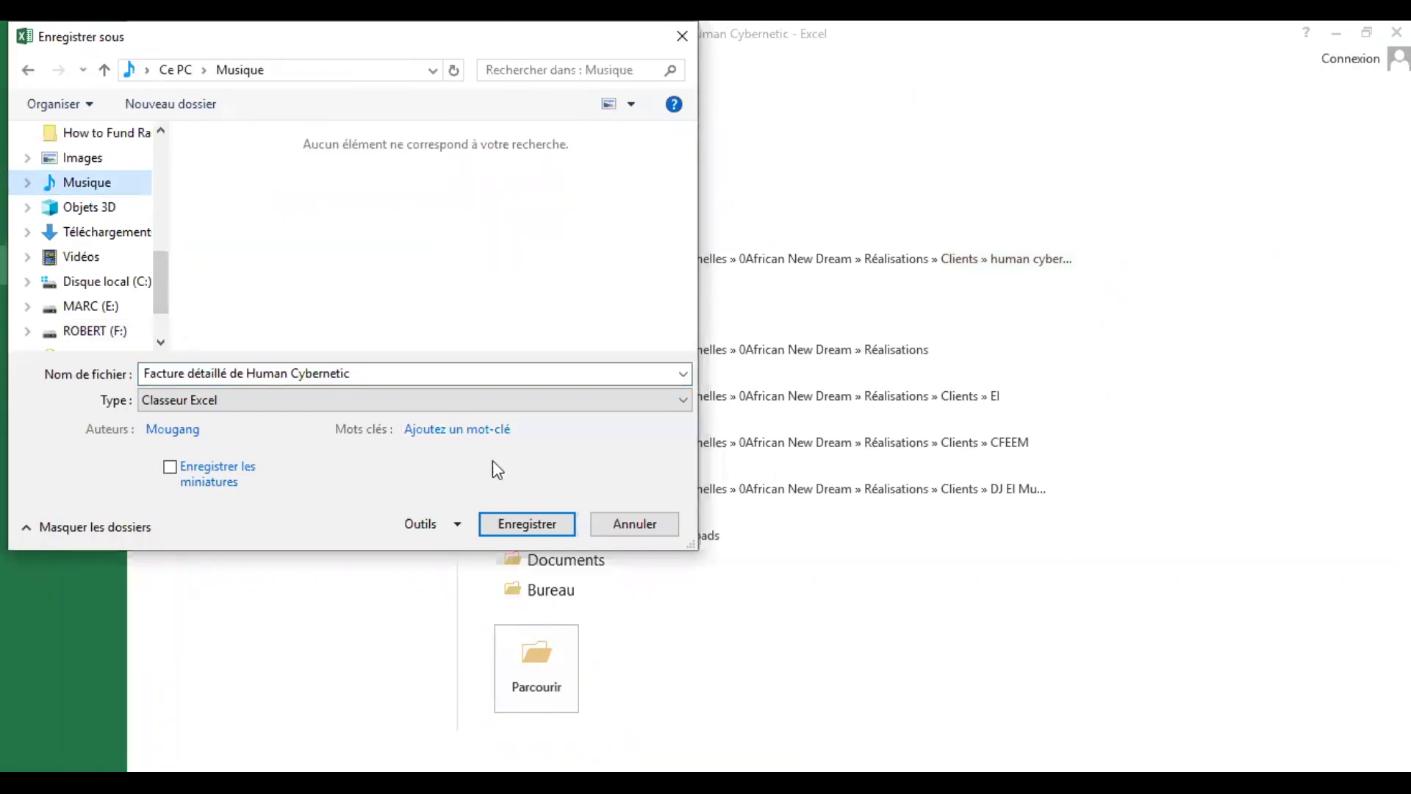
{"action": "left_click", "coordinate": [535, 529]}
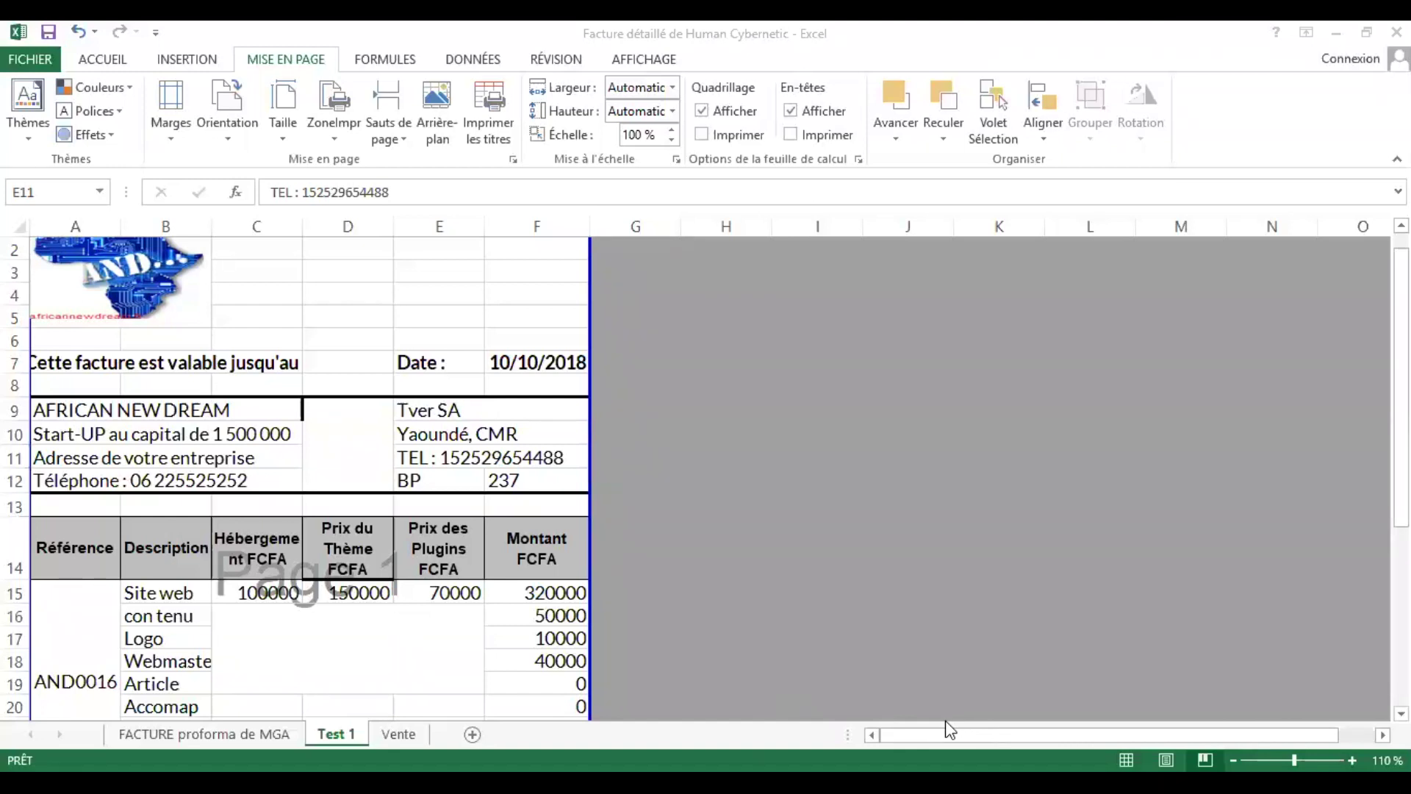
{"action": "left_click", "coordinate": [813, 729]}
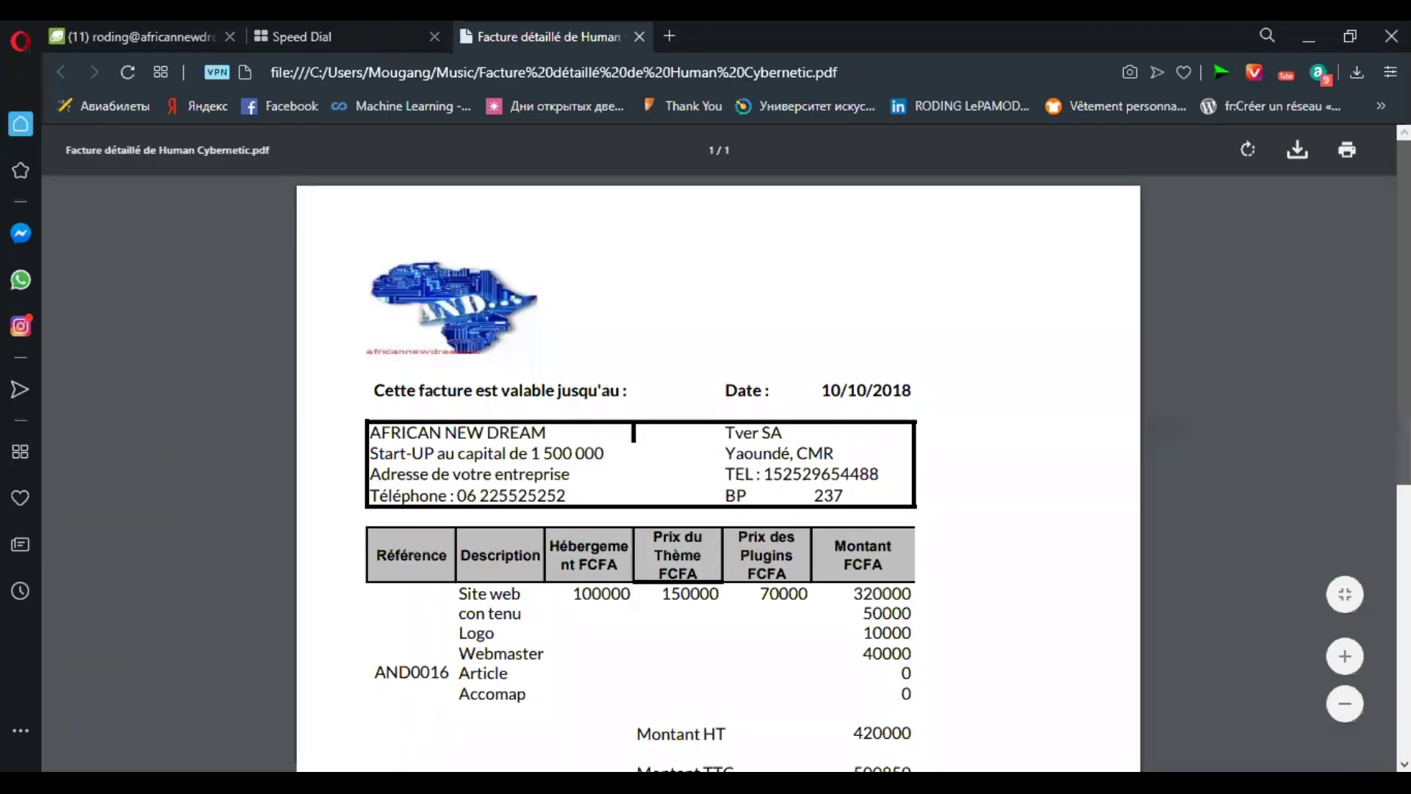
Step: Scroll through the invoice PDF in Opera to check the header, item table and totals
{"action": "scroll", "coordinate": [1140, 424], "scroll_direction": "down", "scroll_amount": 3}
{"action": "scroll", "coordinate": [718, 471], "scroll_direction": "down", "scroll_amount": 2}
{"action": "scroll", "coordinate": [718, 470], "scroll_direction": "down", "scroll_amount": 3}
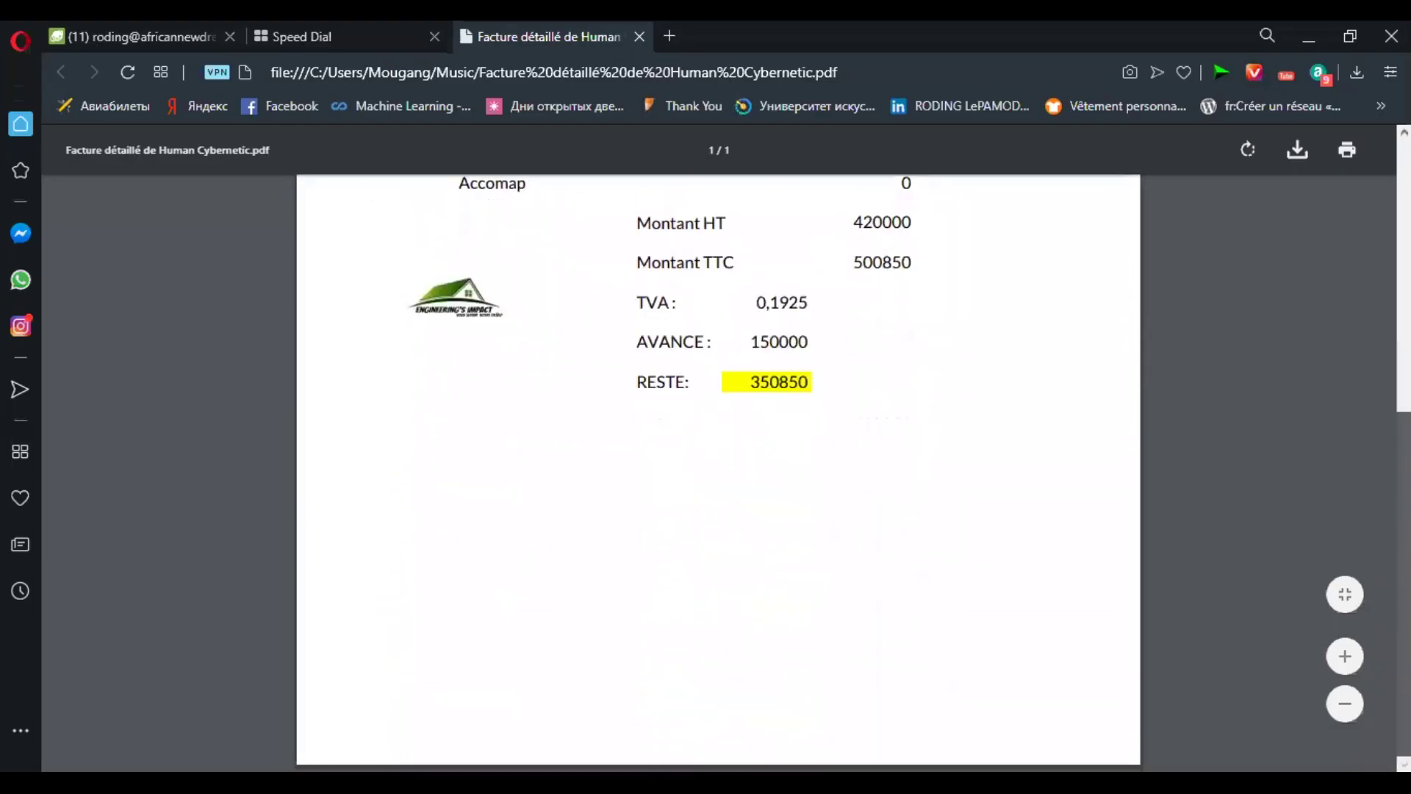
{"action": "scroll", "coordinate": [526, 555], "scroll_direction": "up", "scroll_amount": 2}
{"action": "scroll", "coordinate": [526, 555], "scroll_direction": "up", "scroll_amount": 2}
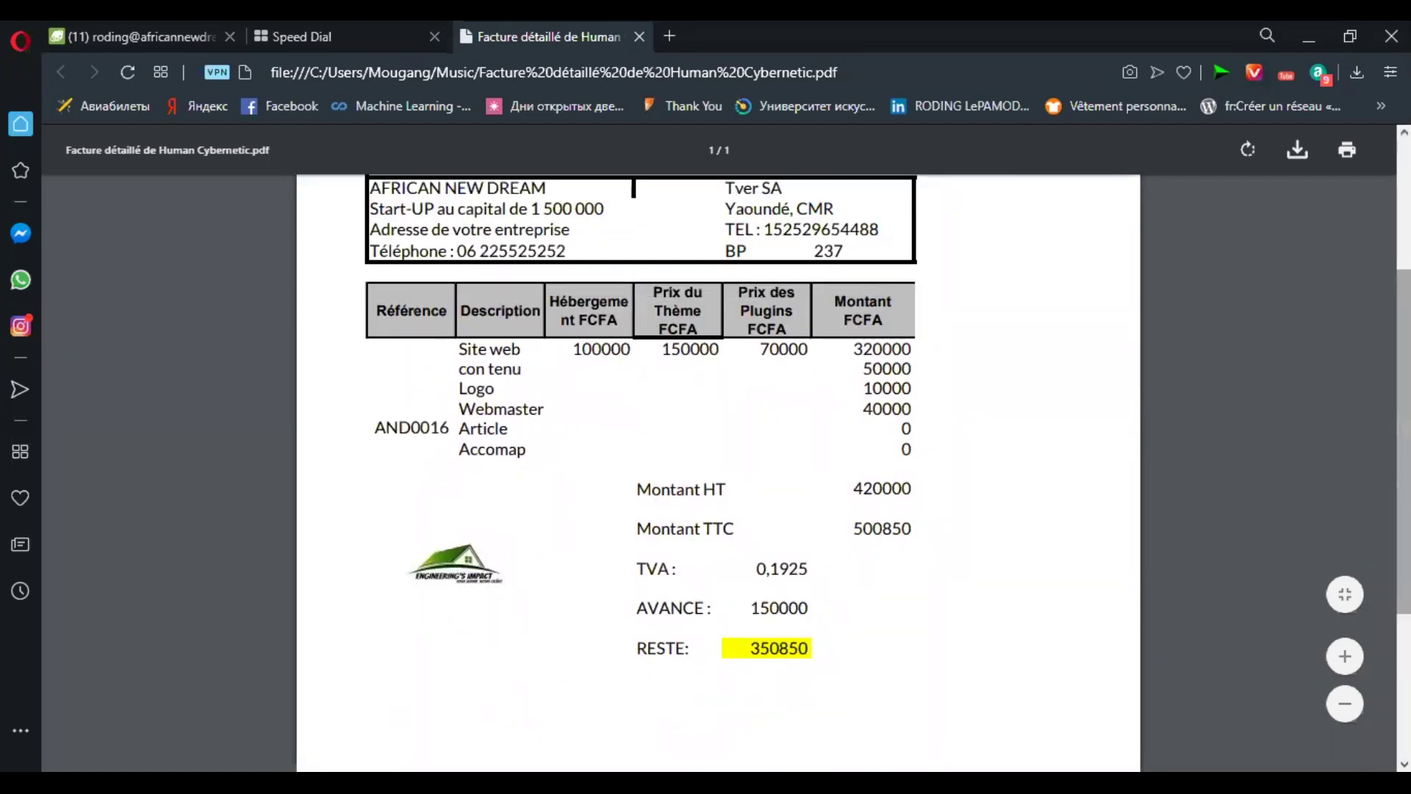
{"action": "scroll", "coordinate": [718, 470], "scroll_direction": "down", "scroll_amount": 3}
{"action": "scroll", "coordinate": [717, 470], "scroll_direction": "up", "scroll_amount": 2}
{"action": "scroll", "coordinate": [718, 470], "scroll_direction": "up", "scroll_amount": 5}
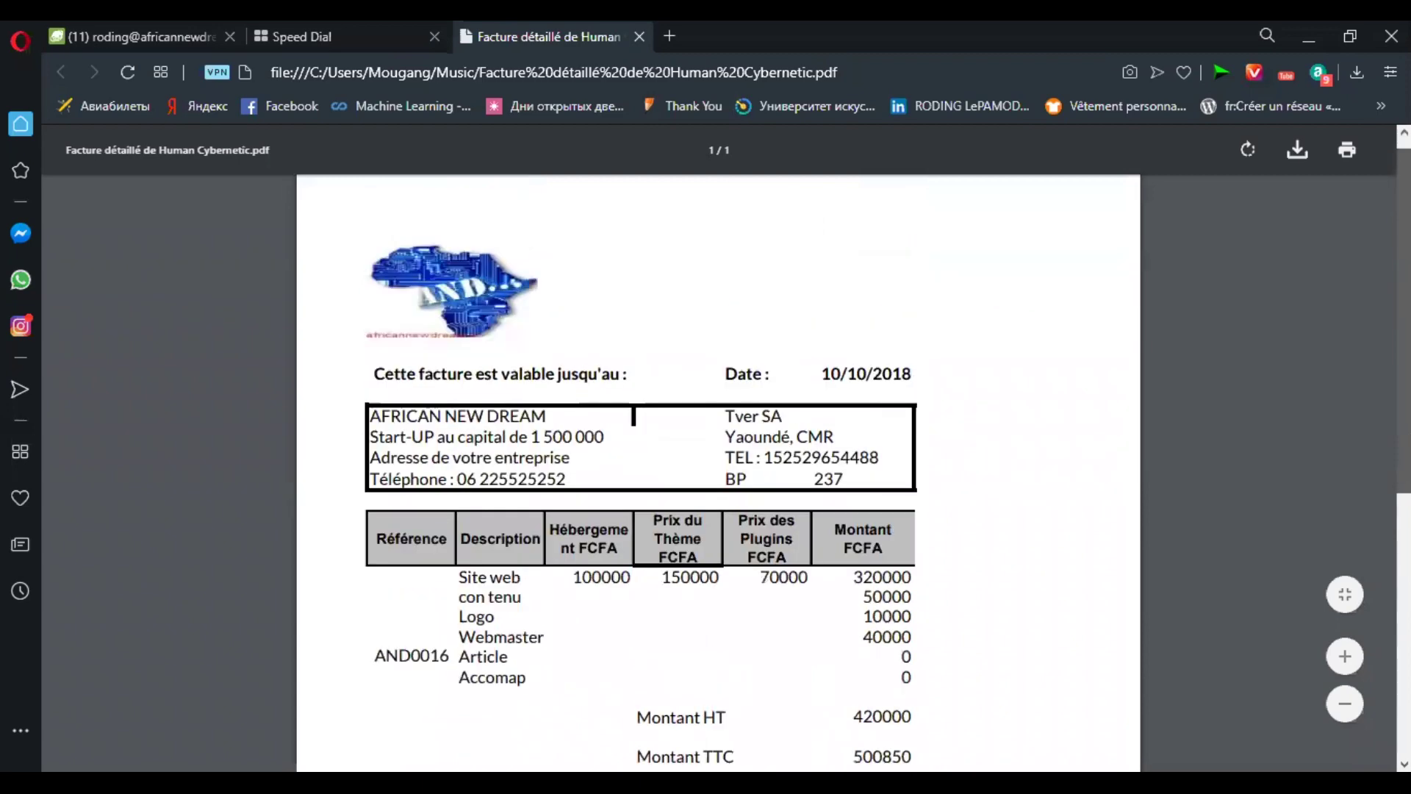
{"action": "scroll", "coordinate": [718, 449], "scroll_direction": "down", "scroll_amount": 3}
{"action": "scroll", "coordinate": [567, 371], "scroll_direction": "down", "scroll_amount": 1}
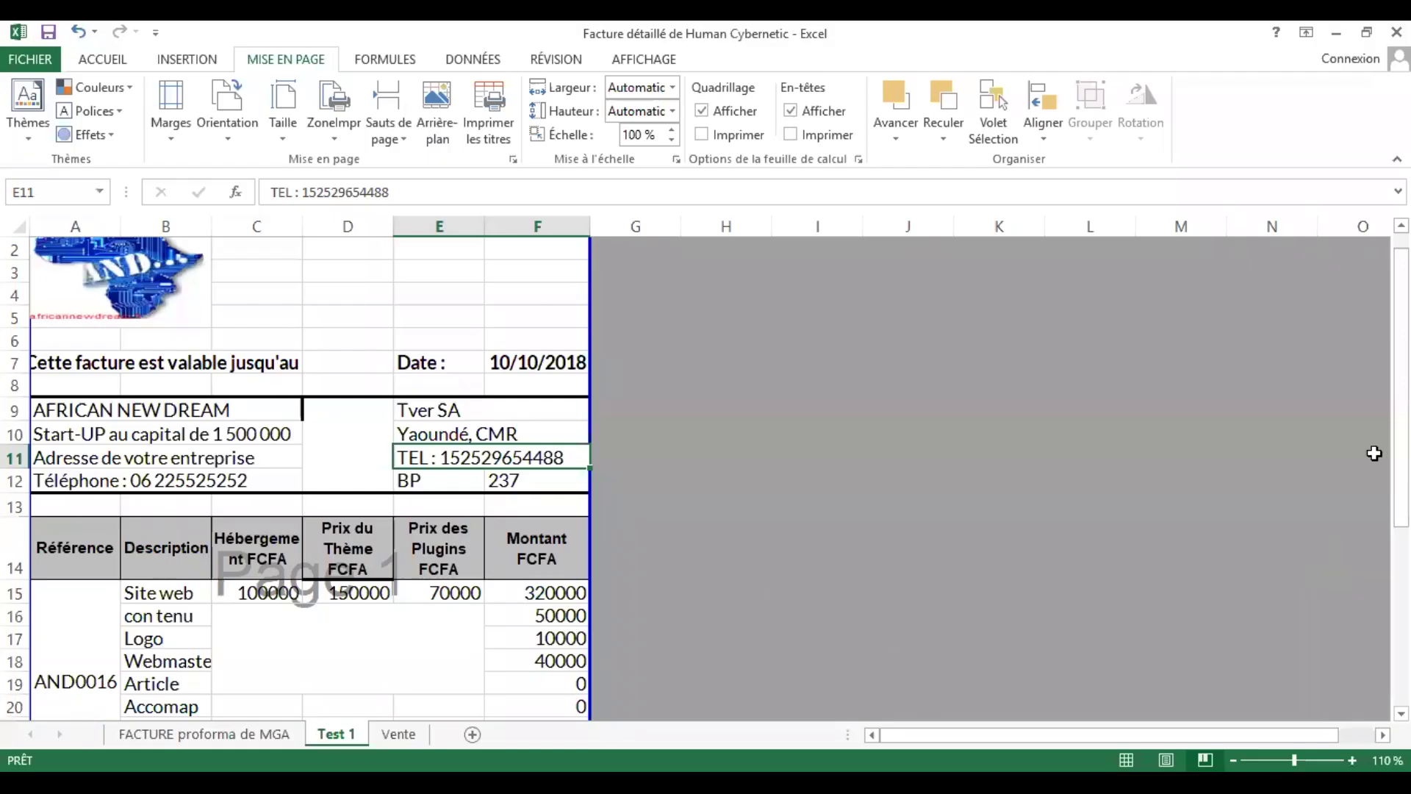
Step: Draw a thick border across columns A–F between rows 23 and 24
{"action": "scroll", "coordinate": [301, 368], "scroll_direction": "down", "scroll_amount": 3}
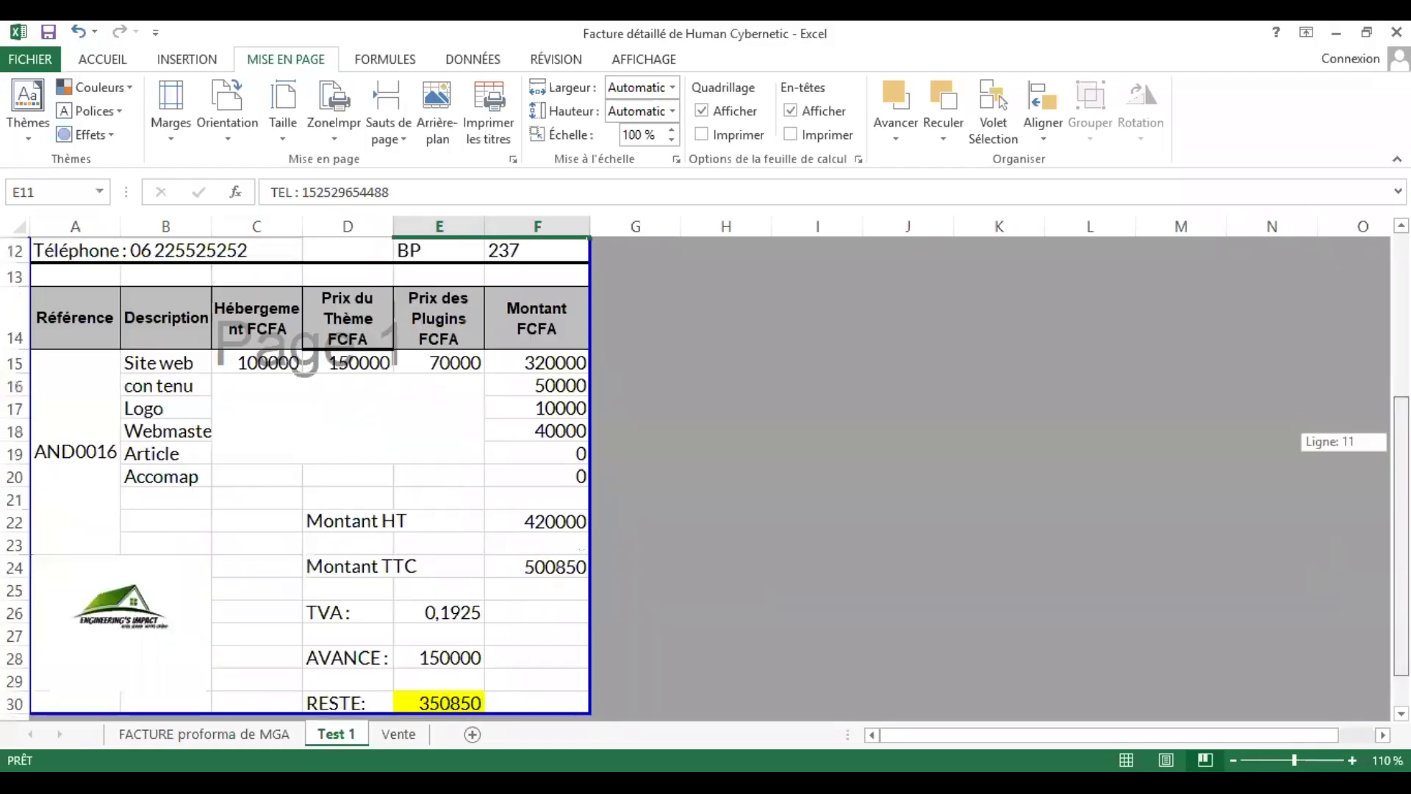
{"action": "left_click", "coordinate": [311, 478]}
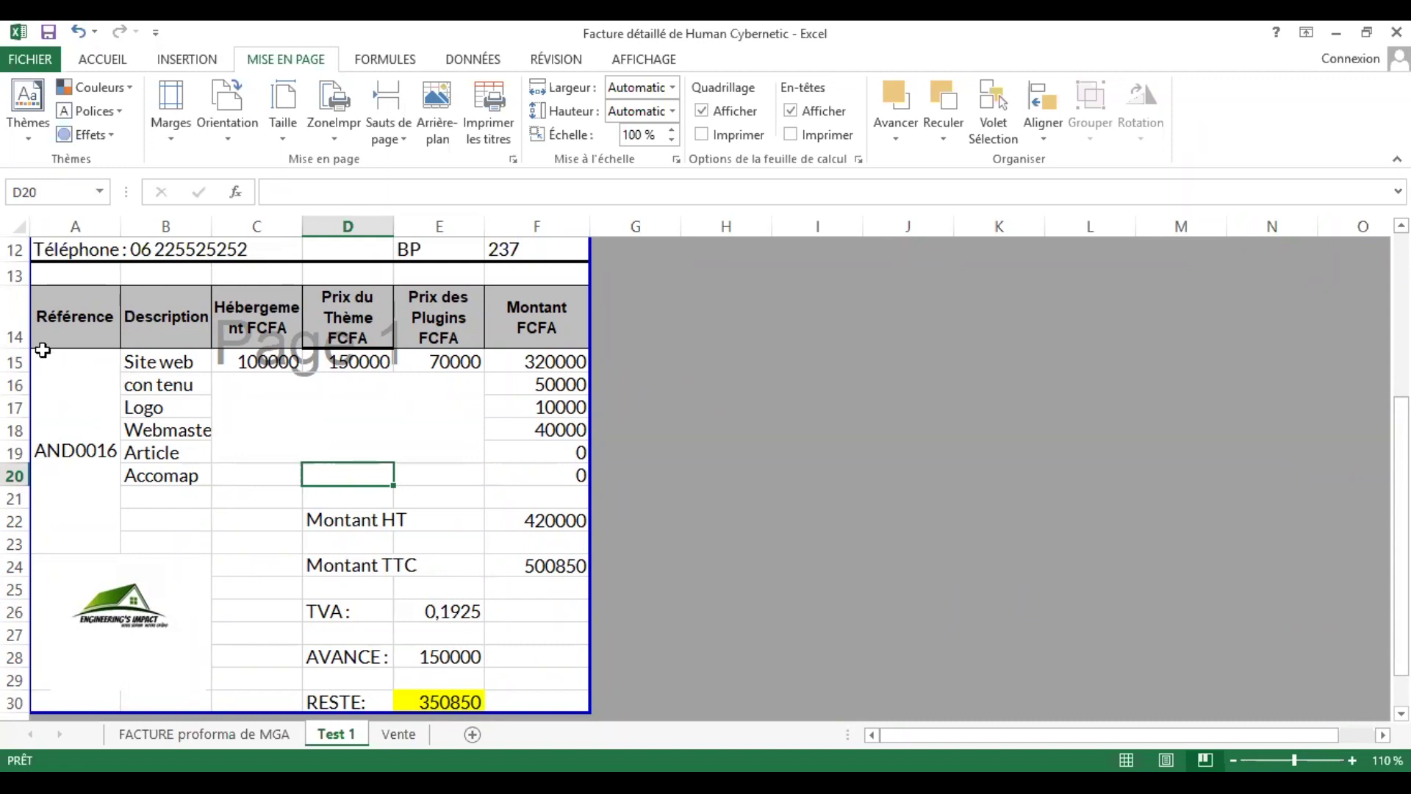
{"action": "left_click", "coordinate": [106, 63]}
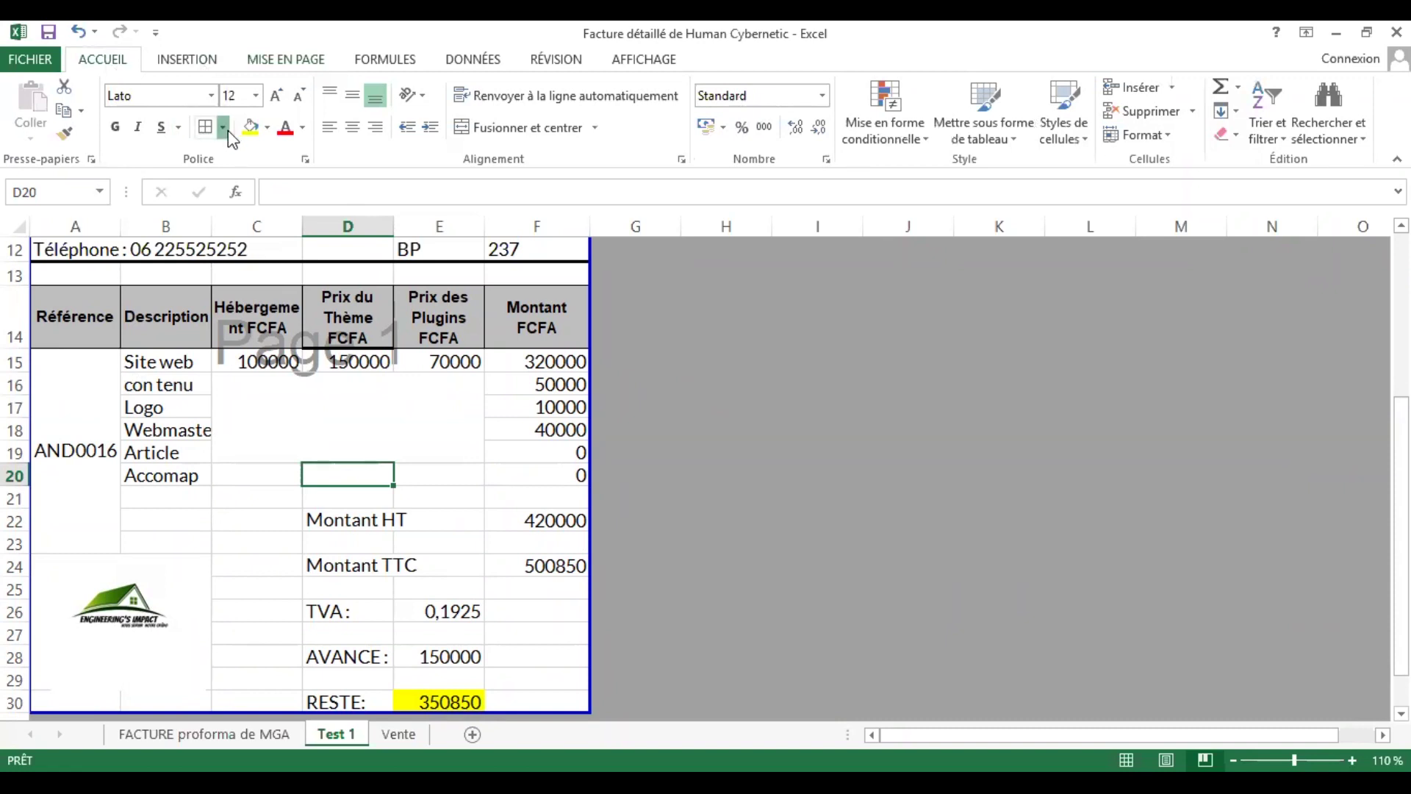
{"action": "key", "text": "alt+l"}
{"action": "key", "text": "b"}
{"action": "mouse_move", "coordinate": [262, 626]}
{"action": "left_click", "coordinate": [540, 751]}
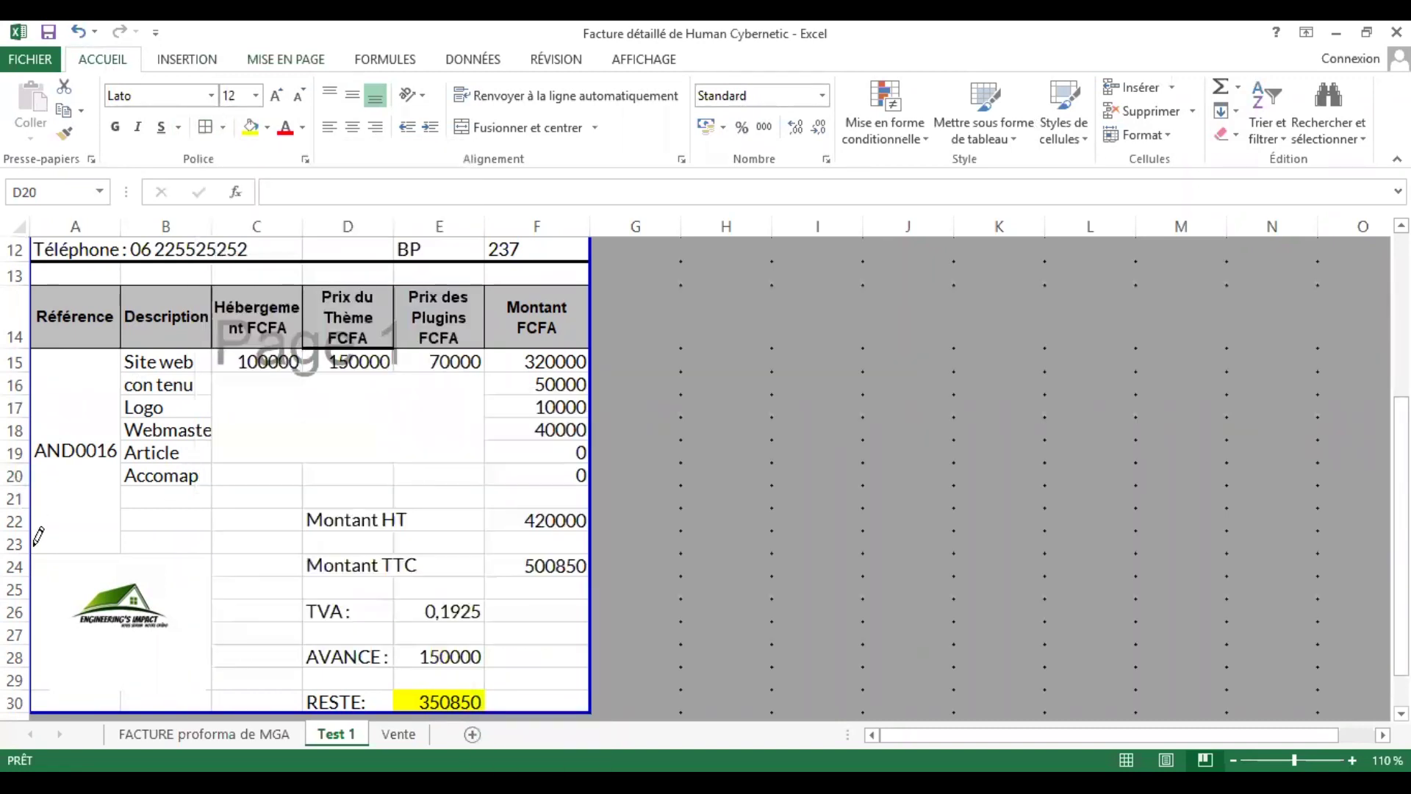
{"action": "left_click_drag", "start_coordinate": [121, 507], "coordinate": [568, 498]}
{"action": "key", "text": "ctrl+z"}
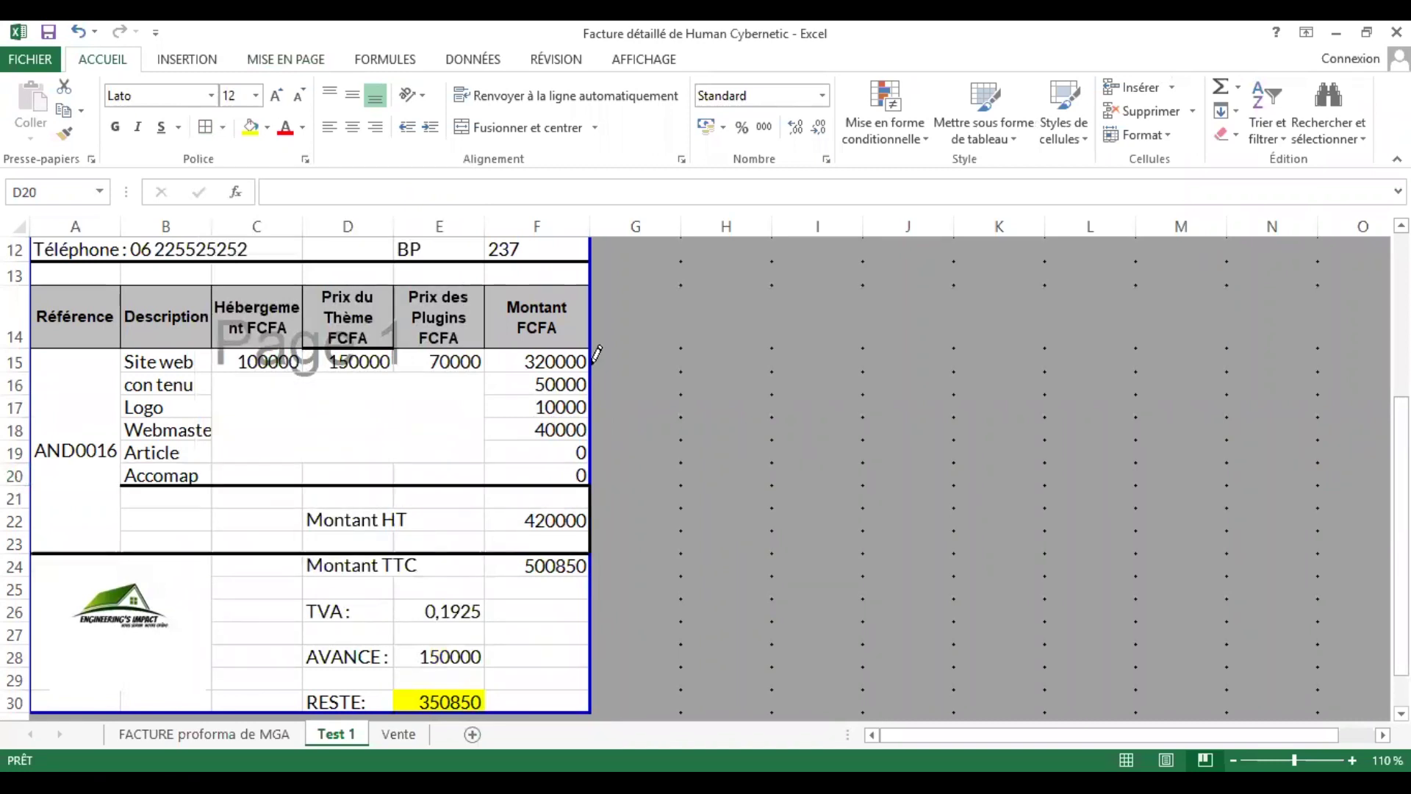
{"action": "key", "text": "ctrl+z"}
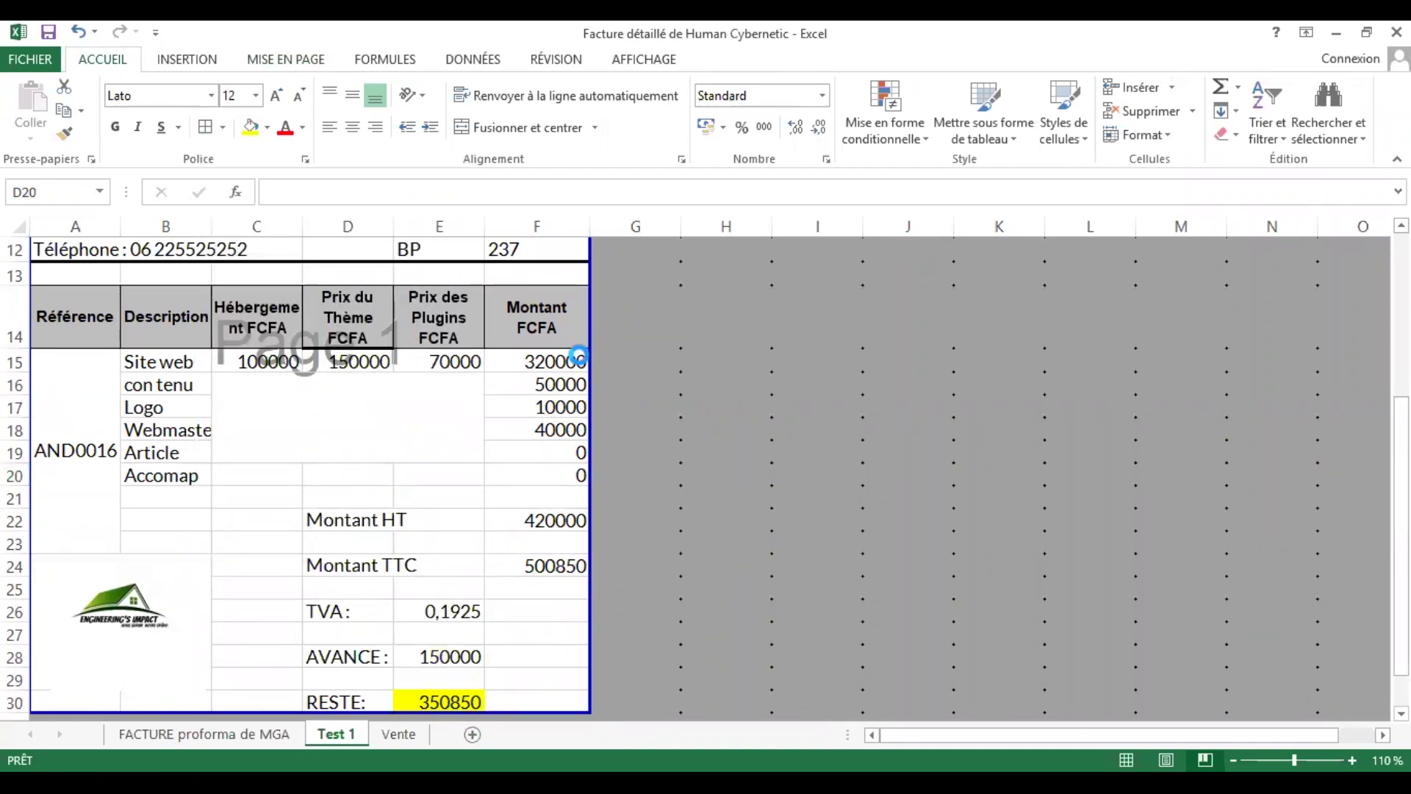
{"action": "key", "text": "ctrl+y"}
{"action": "key", "text": "Escape"}
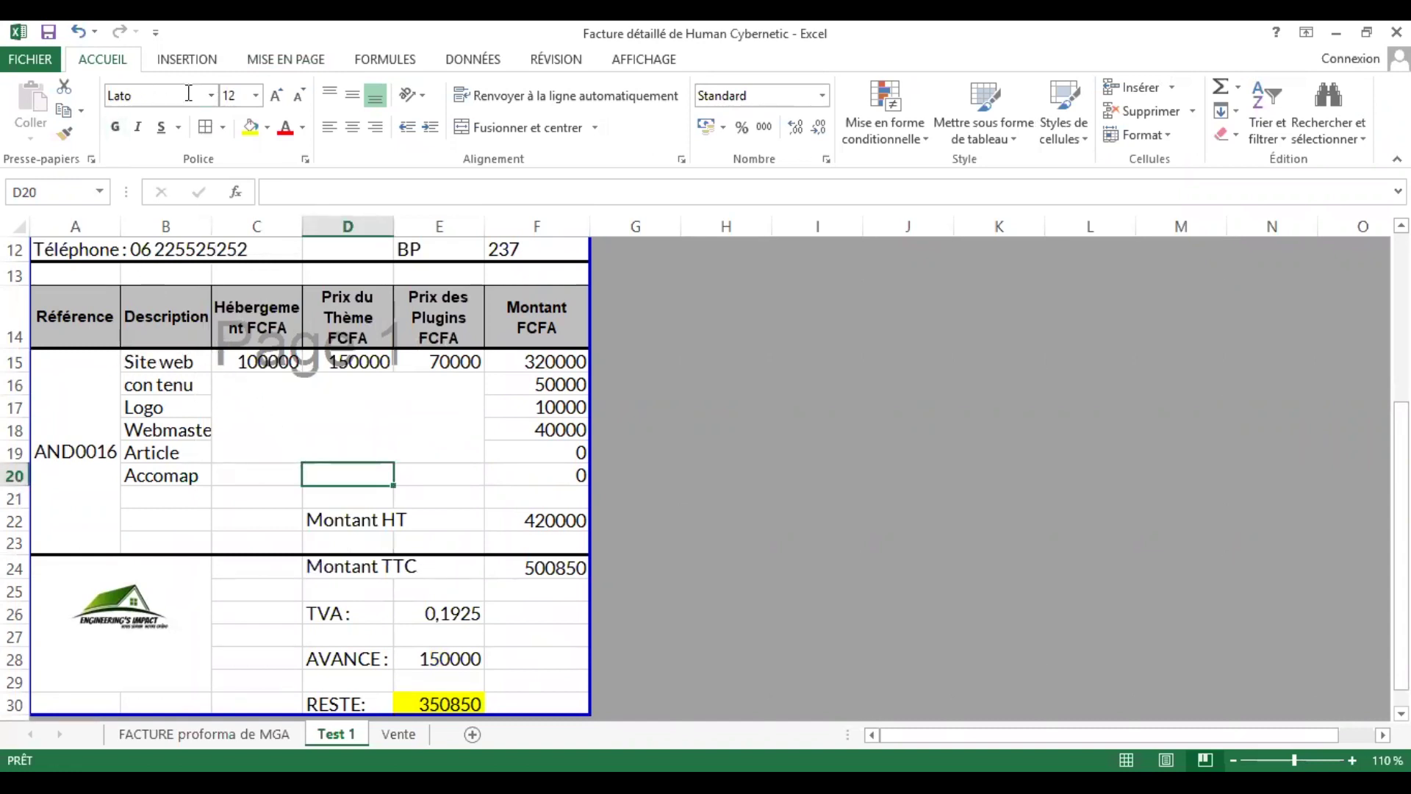
{"action": "left_click", "coordinate": [222, 129]}
{"action": "mouse_move", "coordinate": [262, 626]}
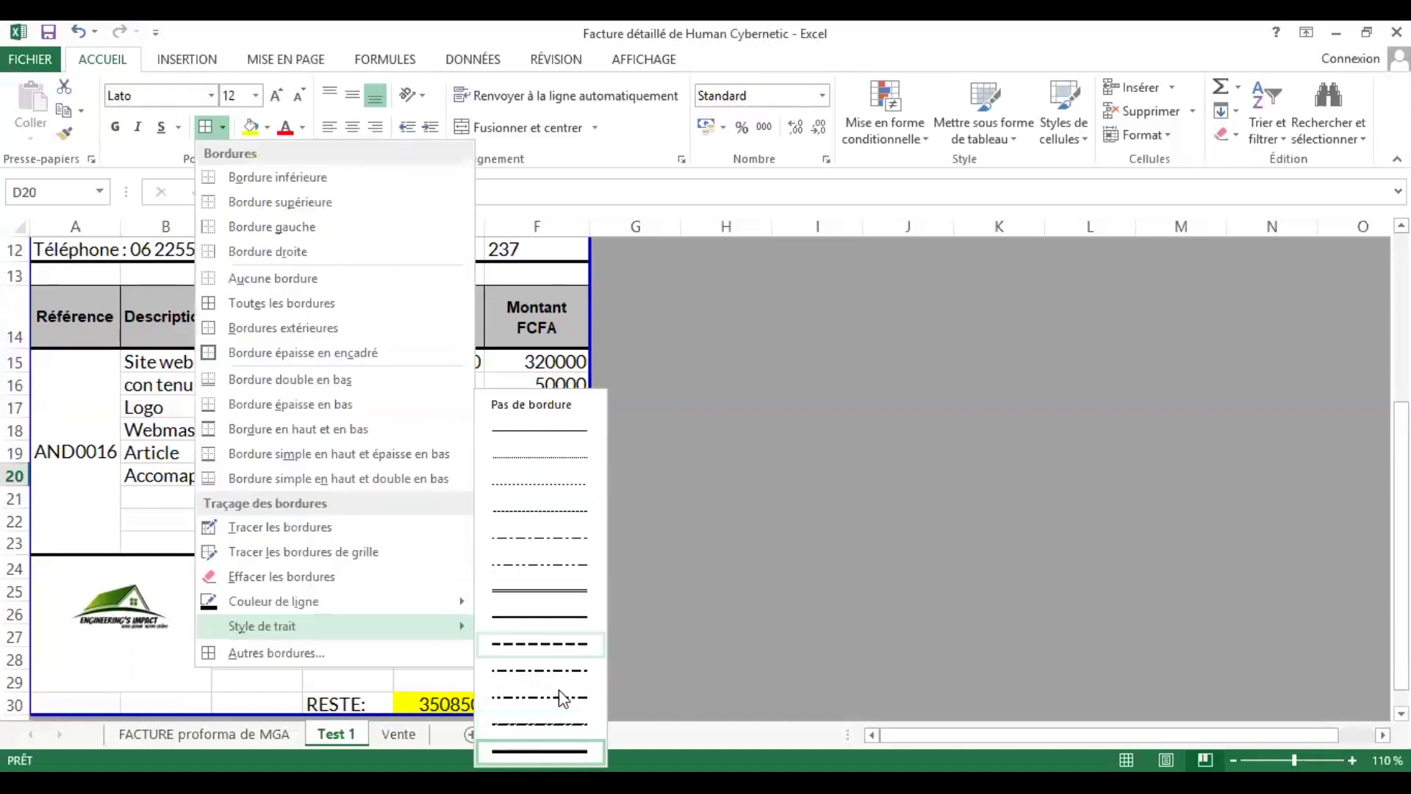
Step: Draw thick borders down the edges of columns B, C and F and under rows 15 and 19
{"action": "left_click", "coordinate": [540, 751]}
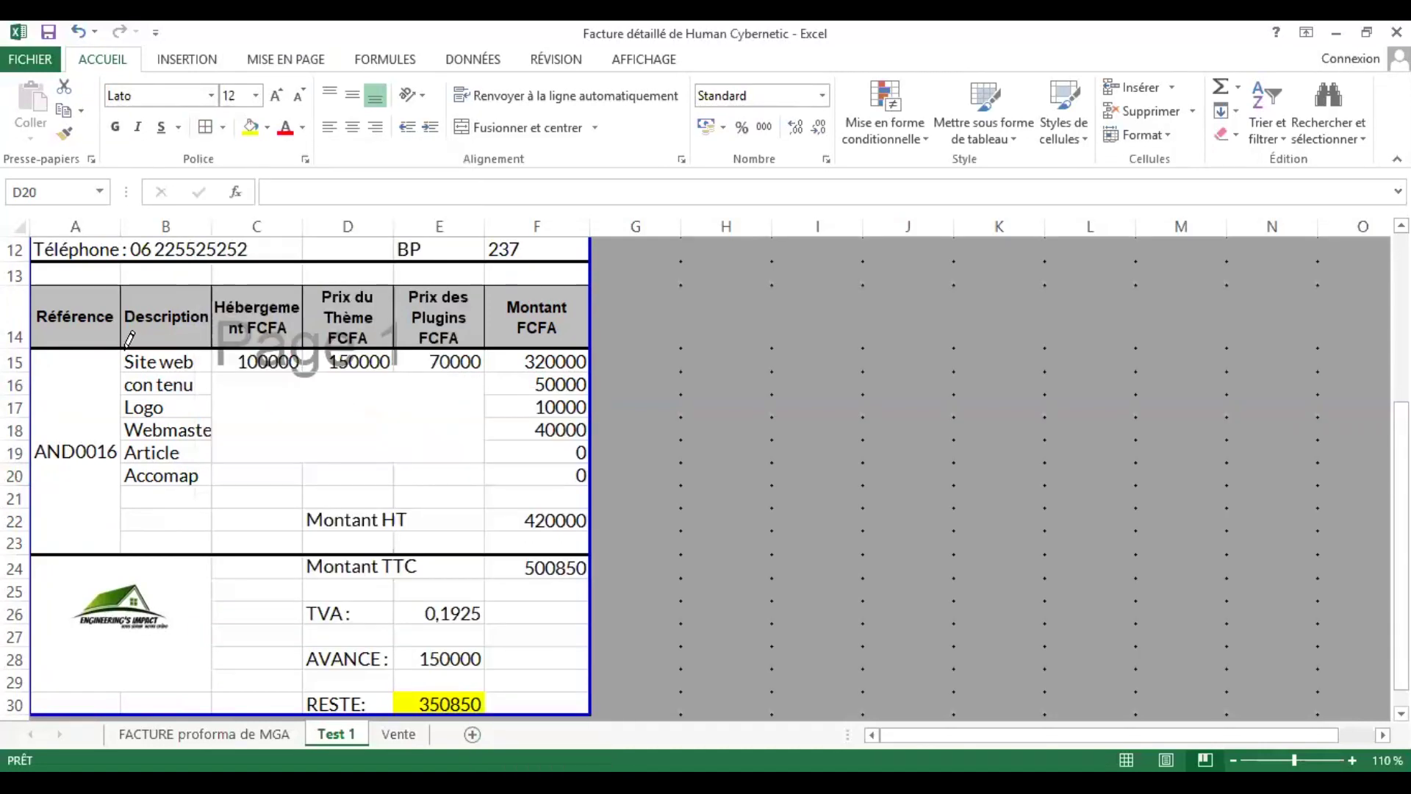
{"action": "left_click_drag", "start_coordinate": [121, 350], "coordinate": [125, 517]}
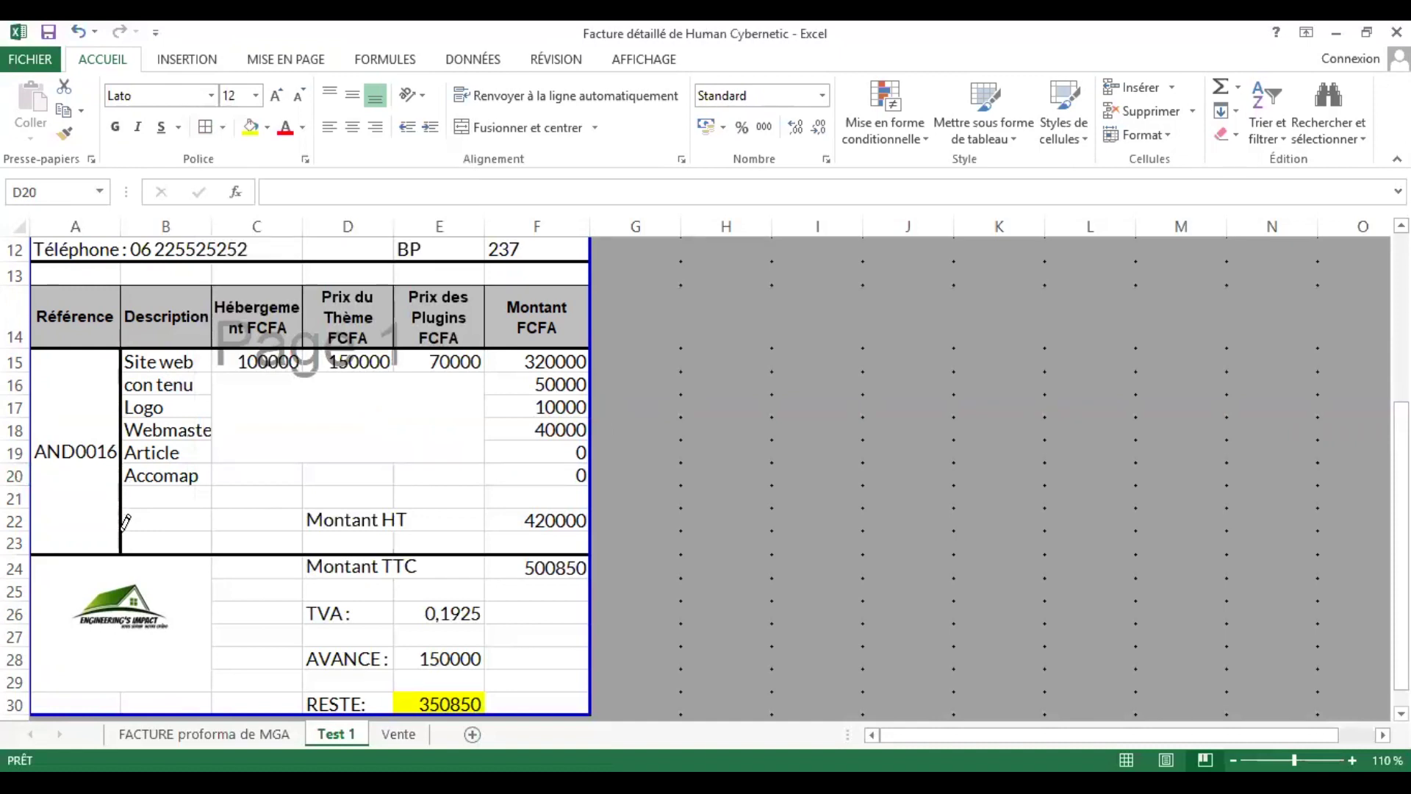
{"action": "left_click_drag", "start_coordinate": [219, 341], "coordinate": [212, 551]}
{"action": "left_click_drag", "start_coordinate": [489, 368], "coordinate": [489, 548]}
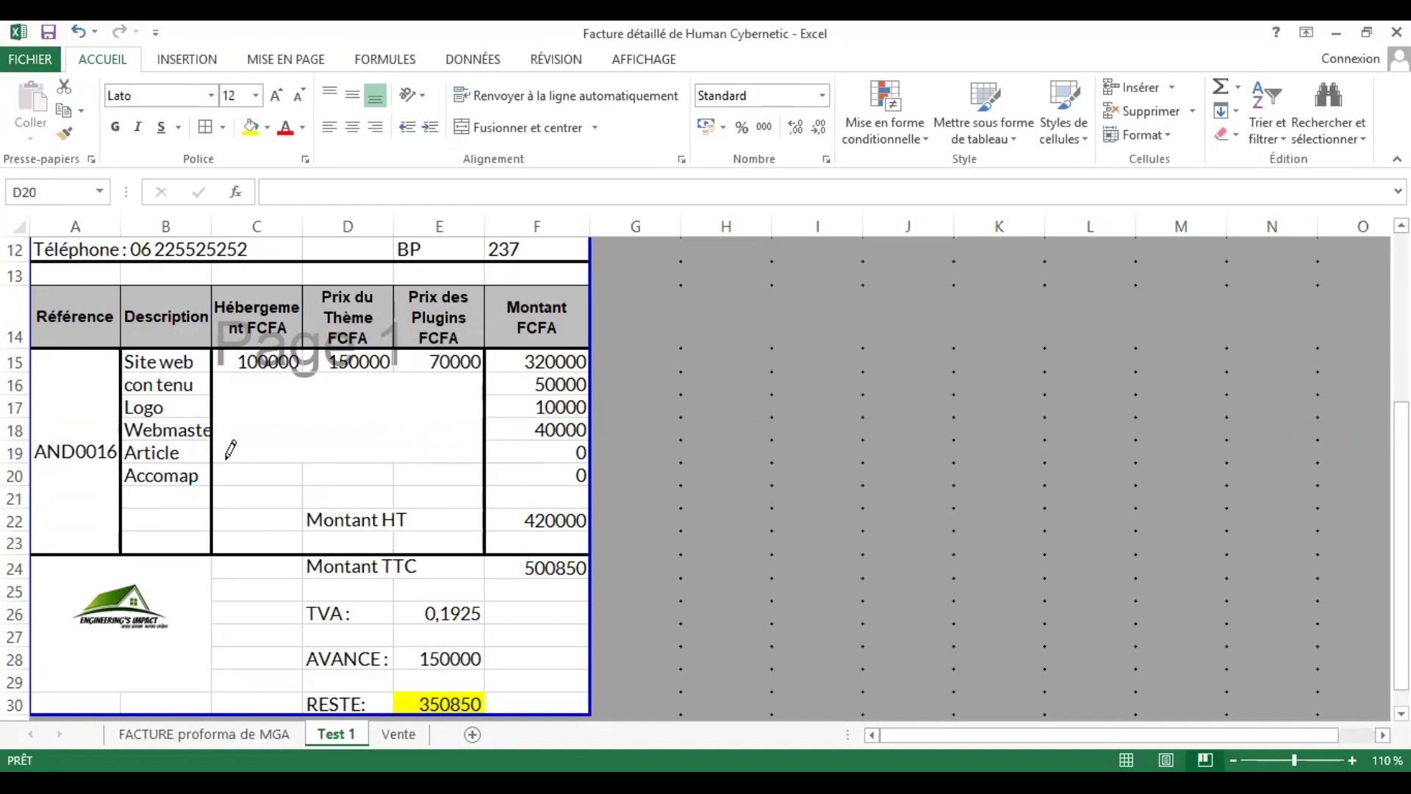
{"action": "mouse_move", "coordinate": [217, 449]}
{"action": "left_mouse_down"}
{"action": "mouse_move", "coordinate": [676, 451]}
{"action": "mouse_move", "coordinate": [169, 452]}
{"action": "left_mouse_up"}
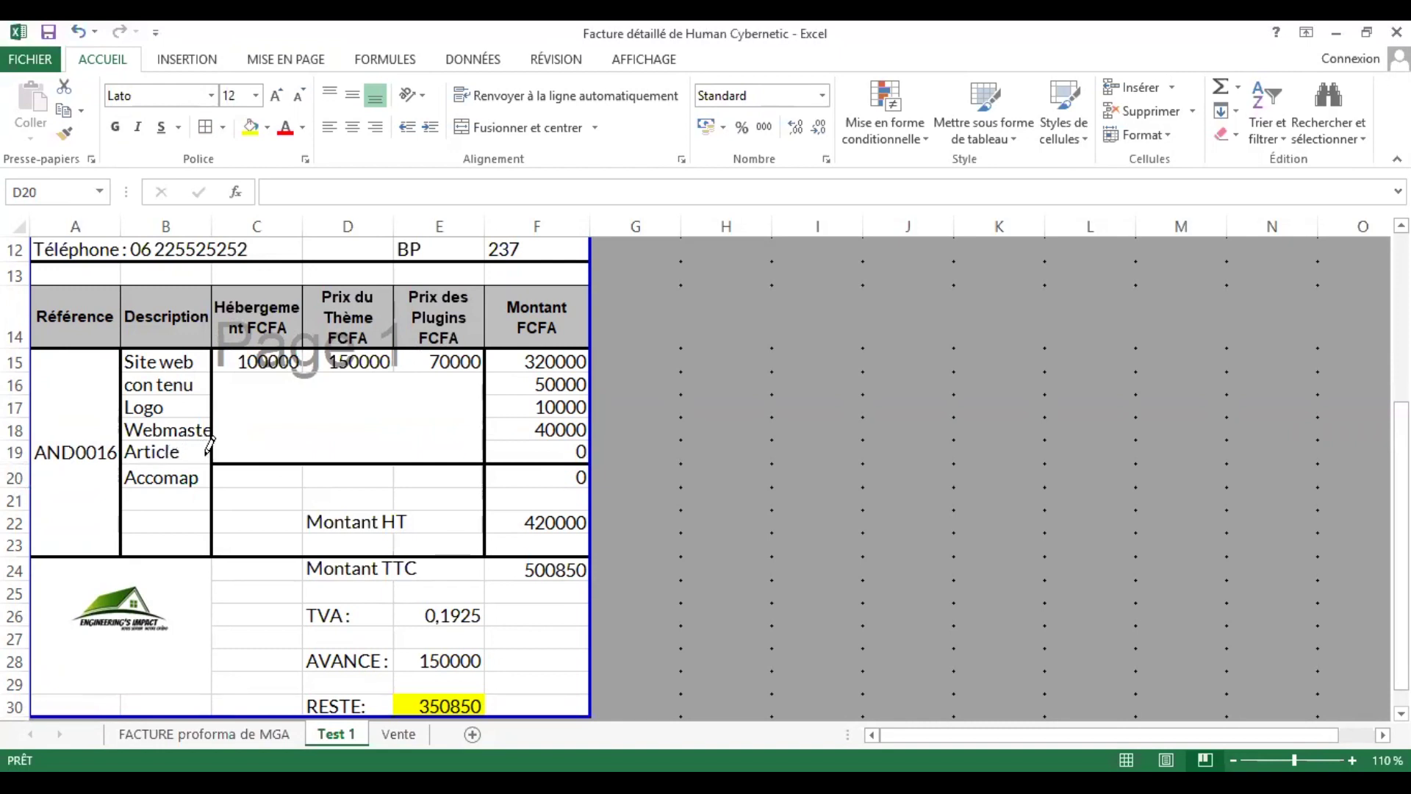
{"action": "left_click_drag", "start_coordinate": [216, 373], "coordinate": [481, 373]}
Step: Box the amounts 320000, 50000, 10000 and 40000 in column F
{"action": "left_click", "coordinate": [534, 371]}
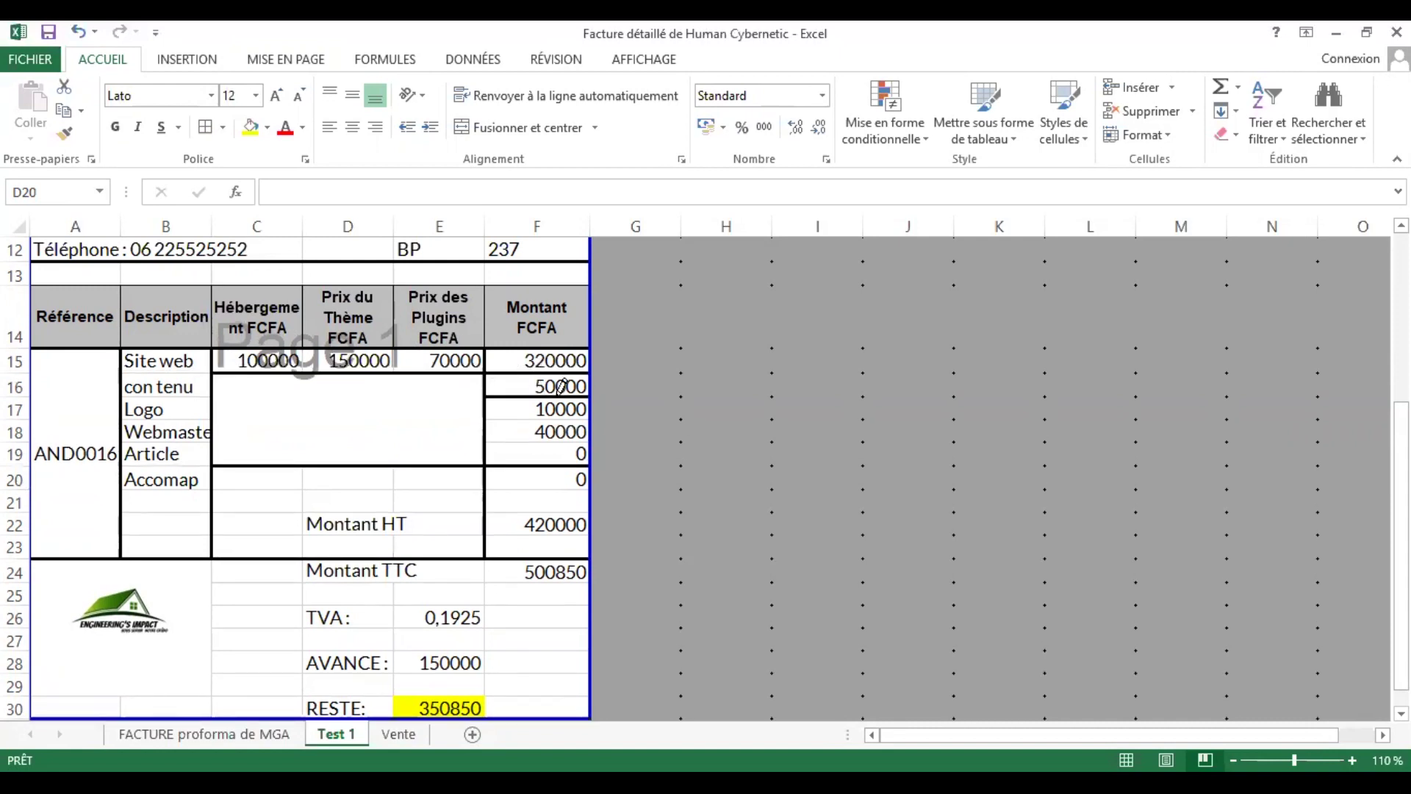
{"action": "left_click", "coordinate": [490, 398]}
{"action": "left_click", "coordinate": [527, 411]}
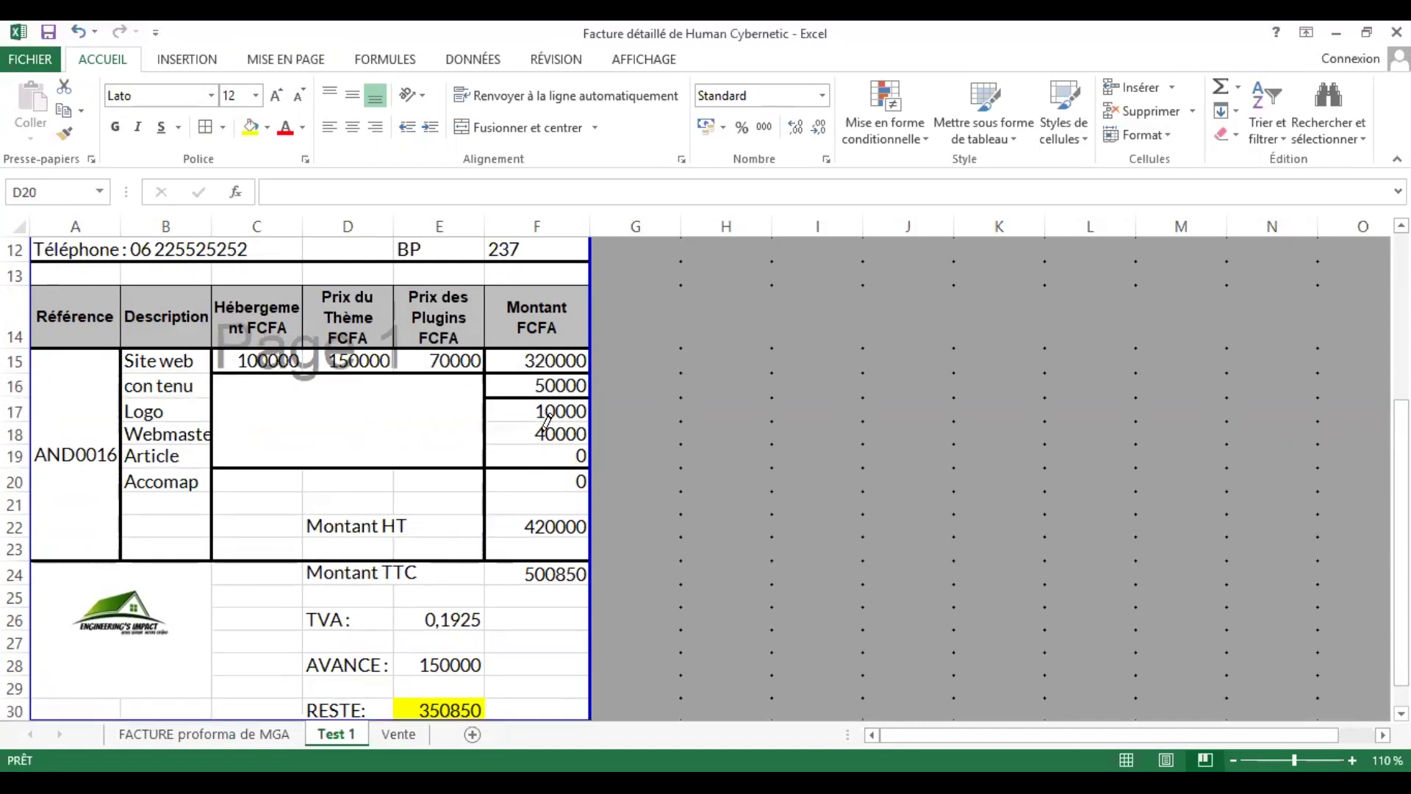
{"action": "left_click", "coordinate": [534, 438]}
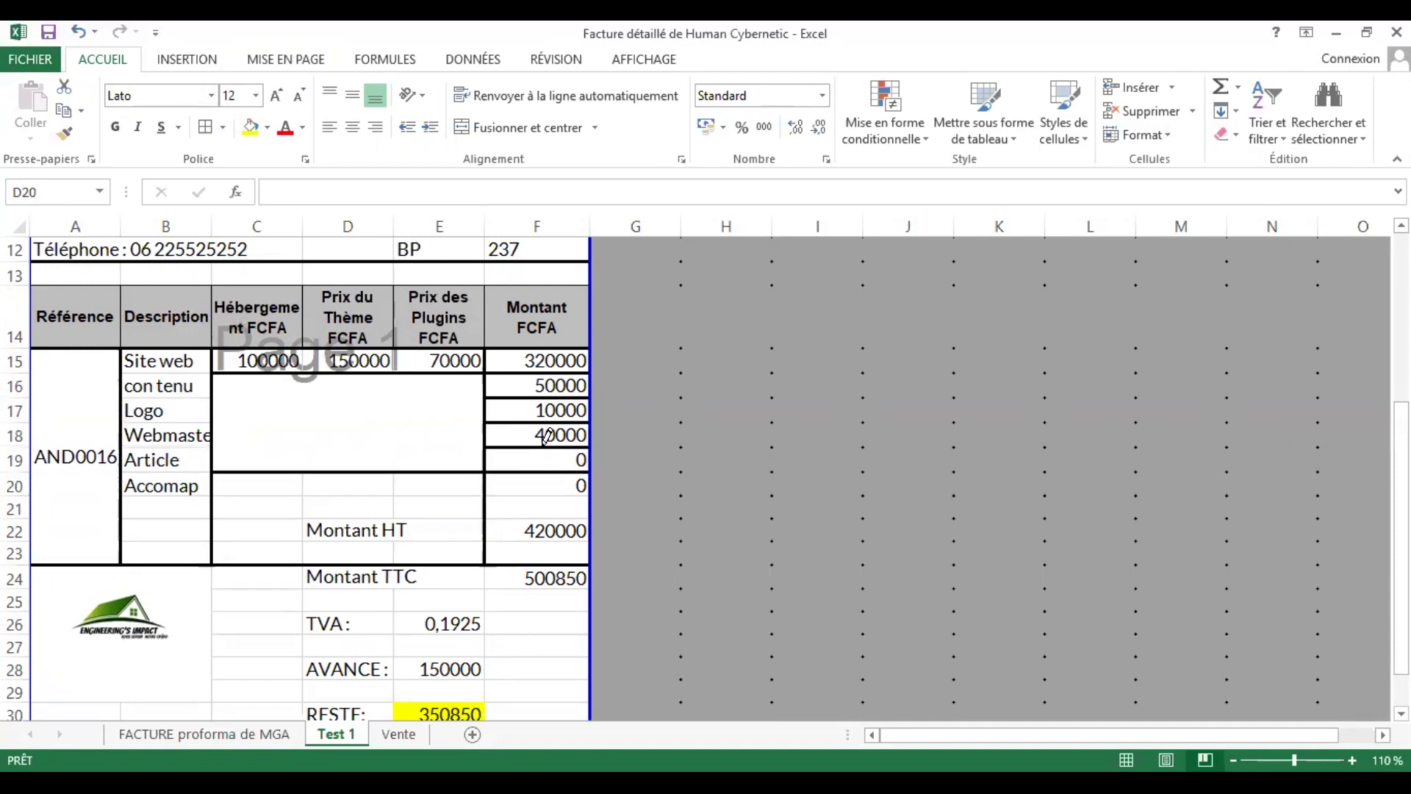
{"action": "key", "text": "Escape"}
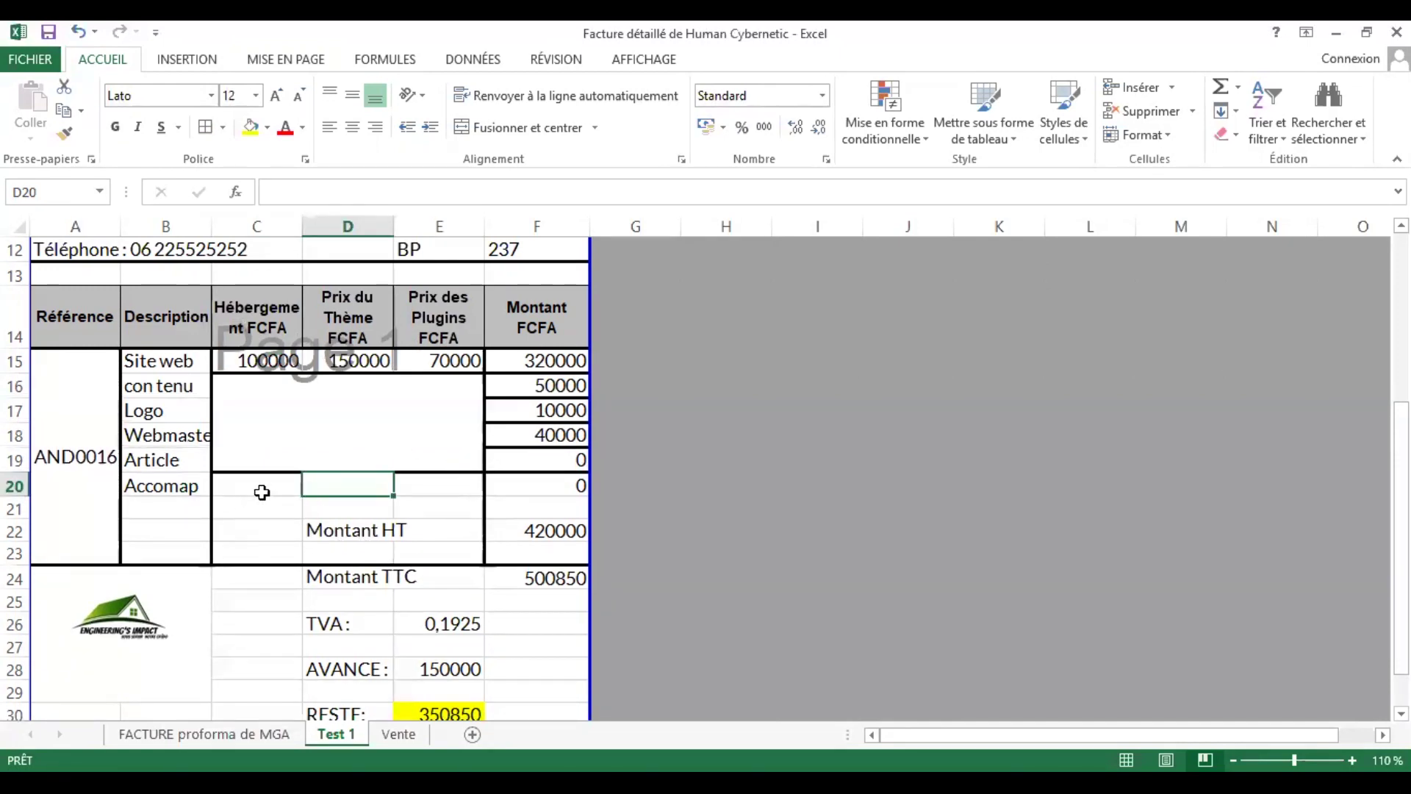
Step: Separate the Description entries with lines and add a thick line under row 20 from B to F
{"action": "left_click", "coordinate": [226, 137]}
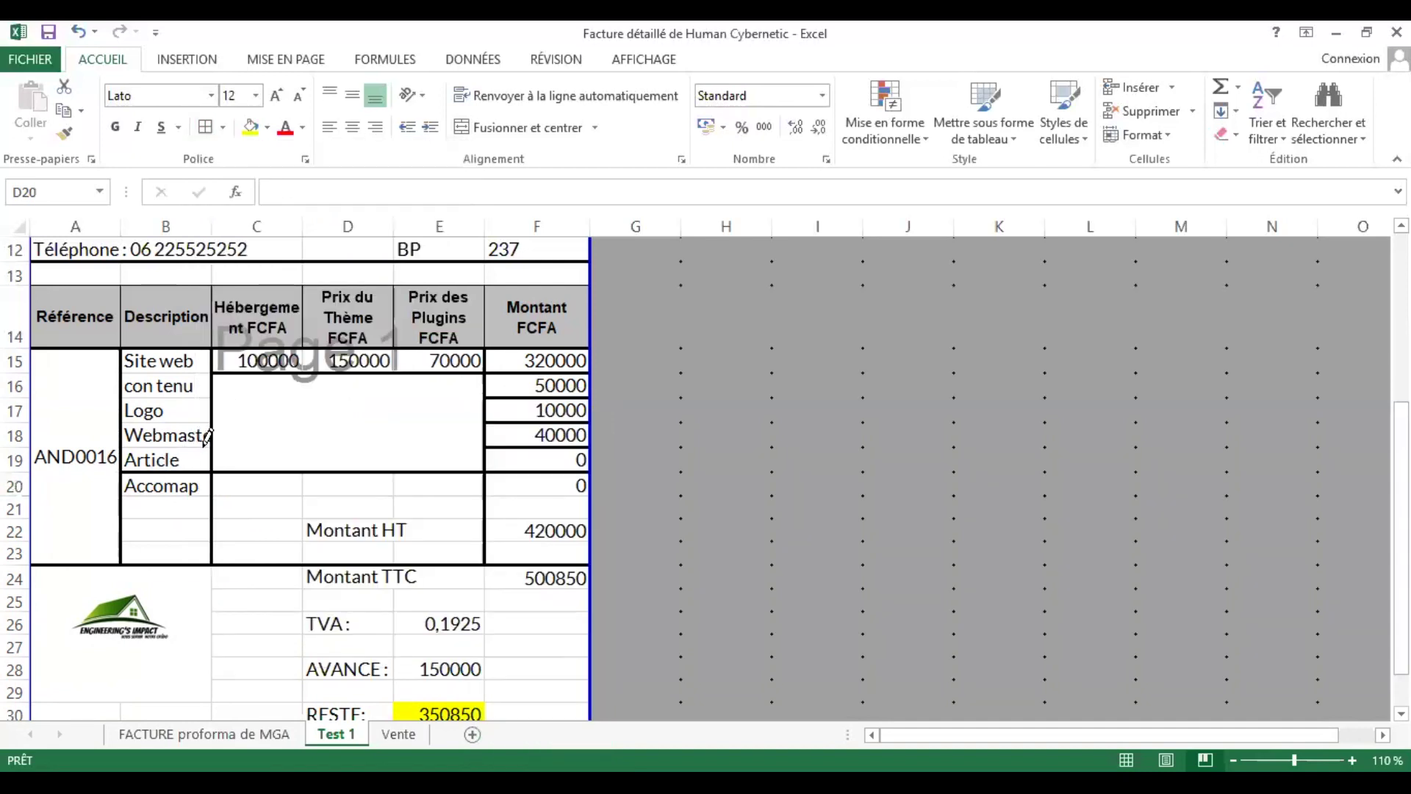
{"action": "left_click", "coordinate": [202, 446]}
{"action": "left_click", "coordinate": [200, 420]}
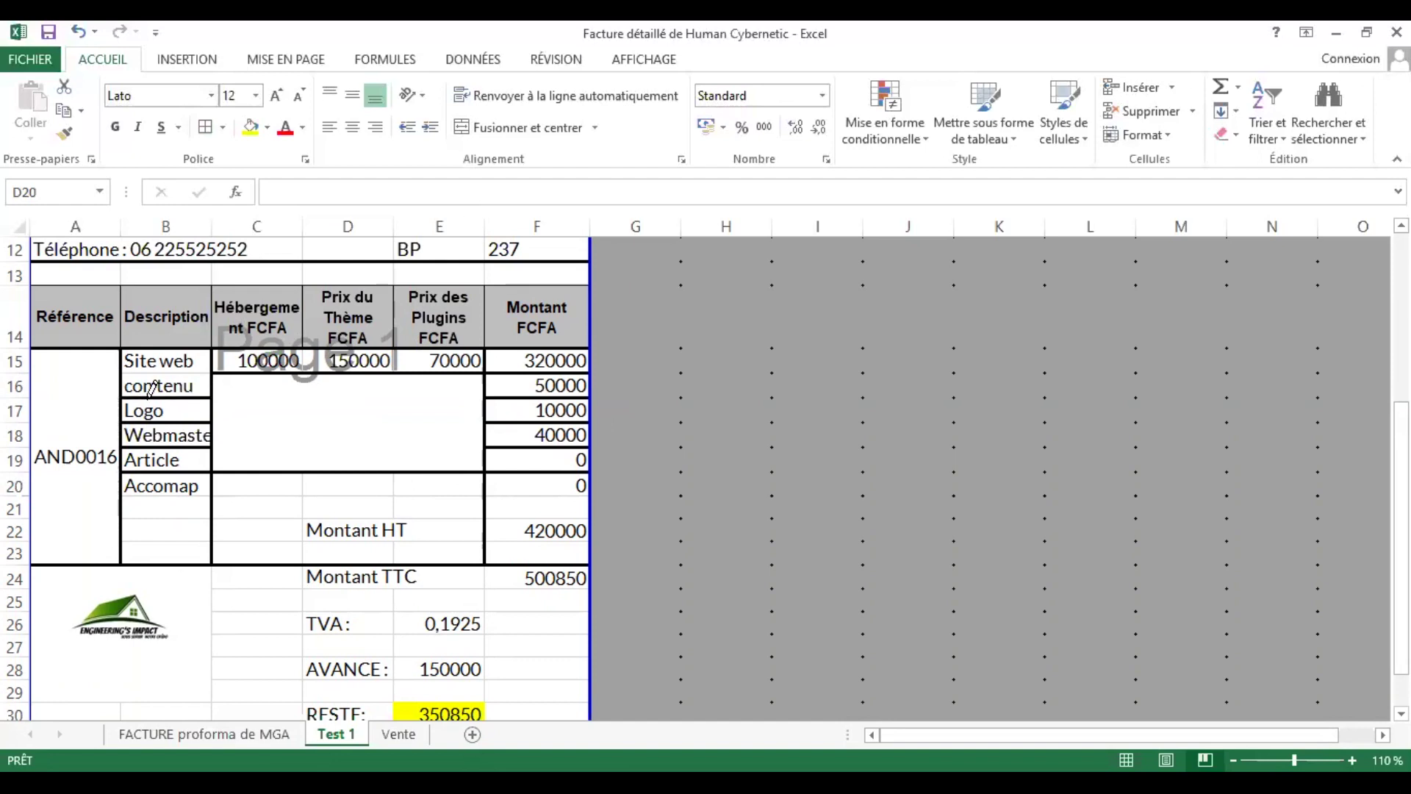
{"action": "left_click", "coordinate": [169, 371]}
{"action": "left_click_drag", "start_coordinate": [126, 493], "coordinate": [555, 494]}
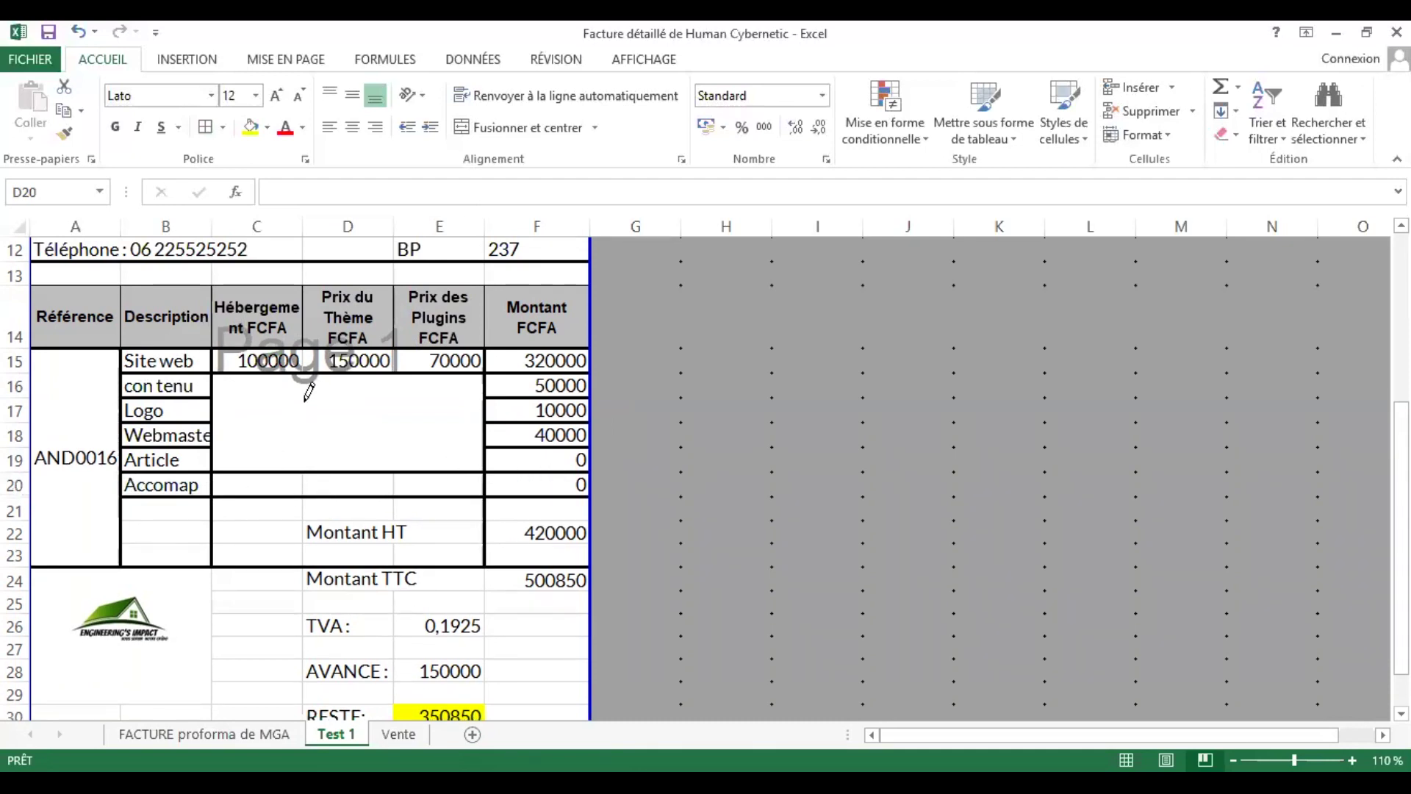
Step: Merge the empty cells C16:E20 into one blank block
{"action": "key", "text": "Escape"}
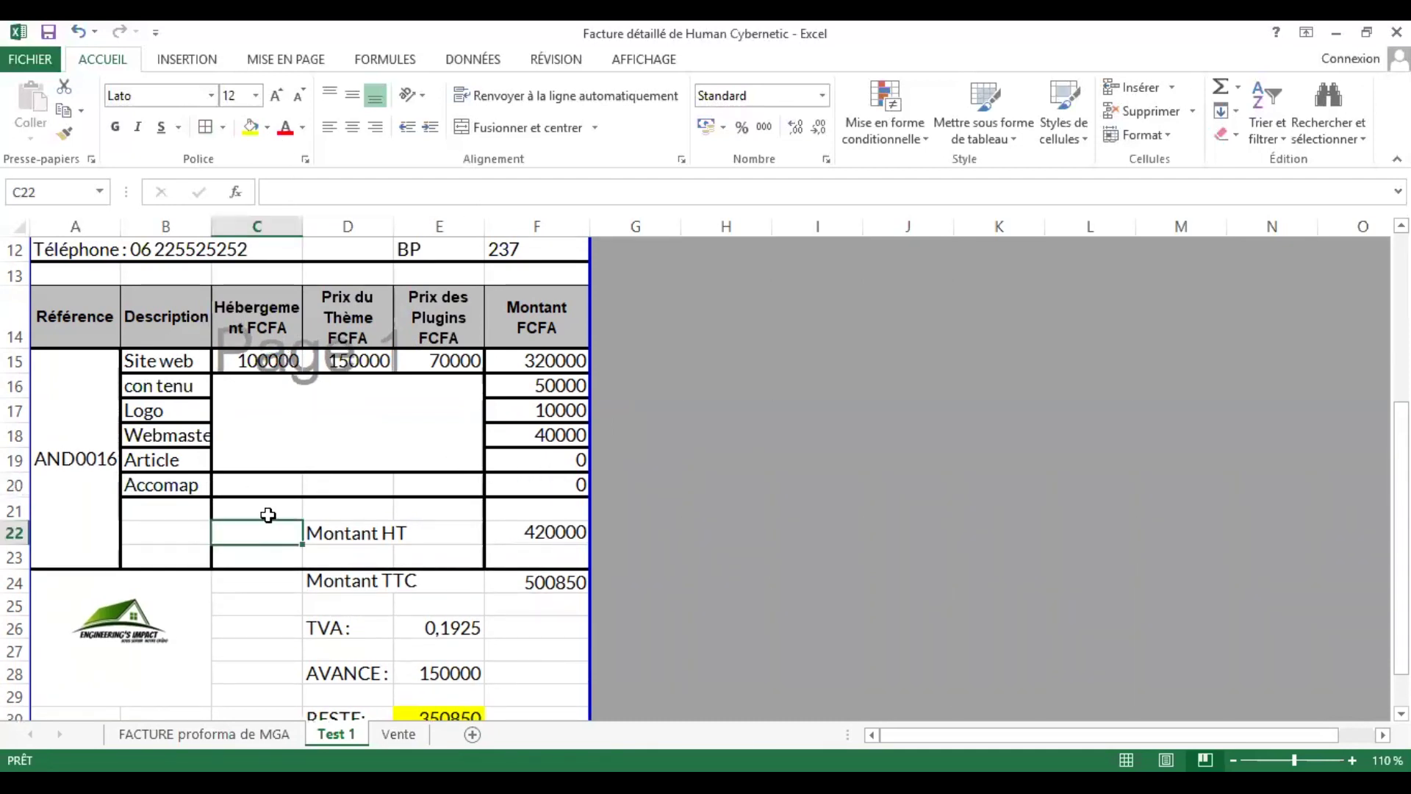
{"action": "left_click_drag", "start_coordinate": [249, 484], "coordinate": [449, 482]}
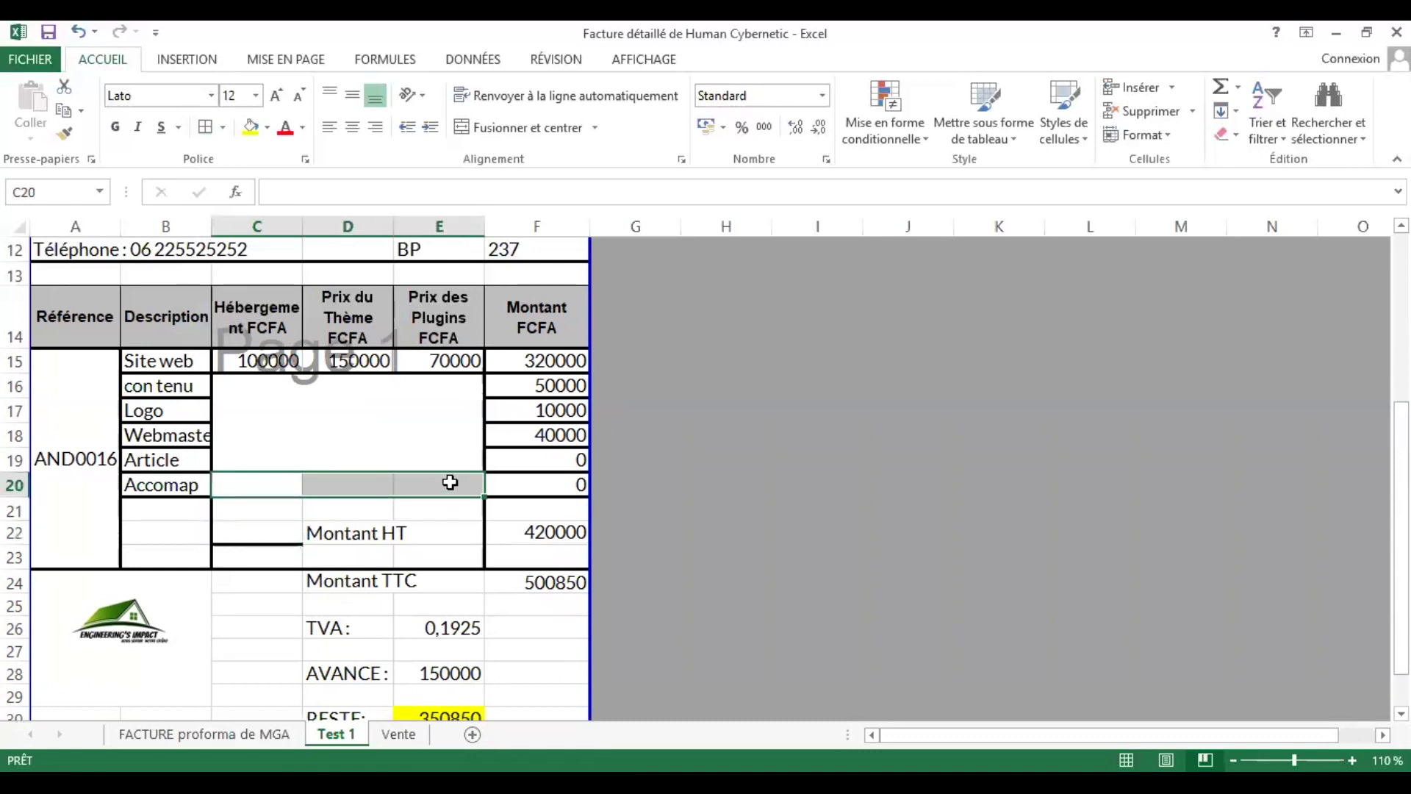
{"action": "left_click", "coordinate": [525, 127]}
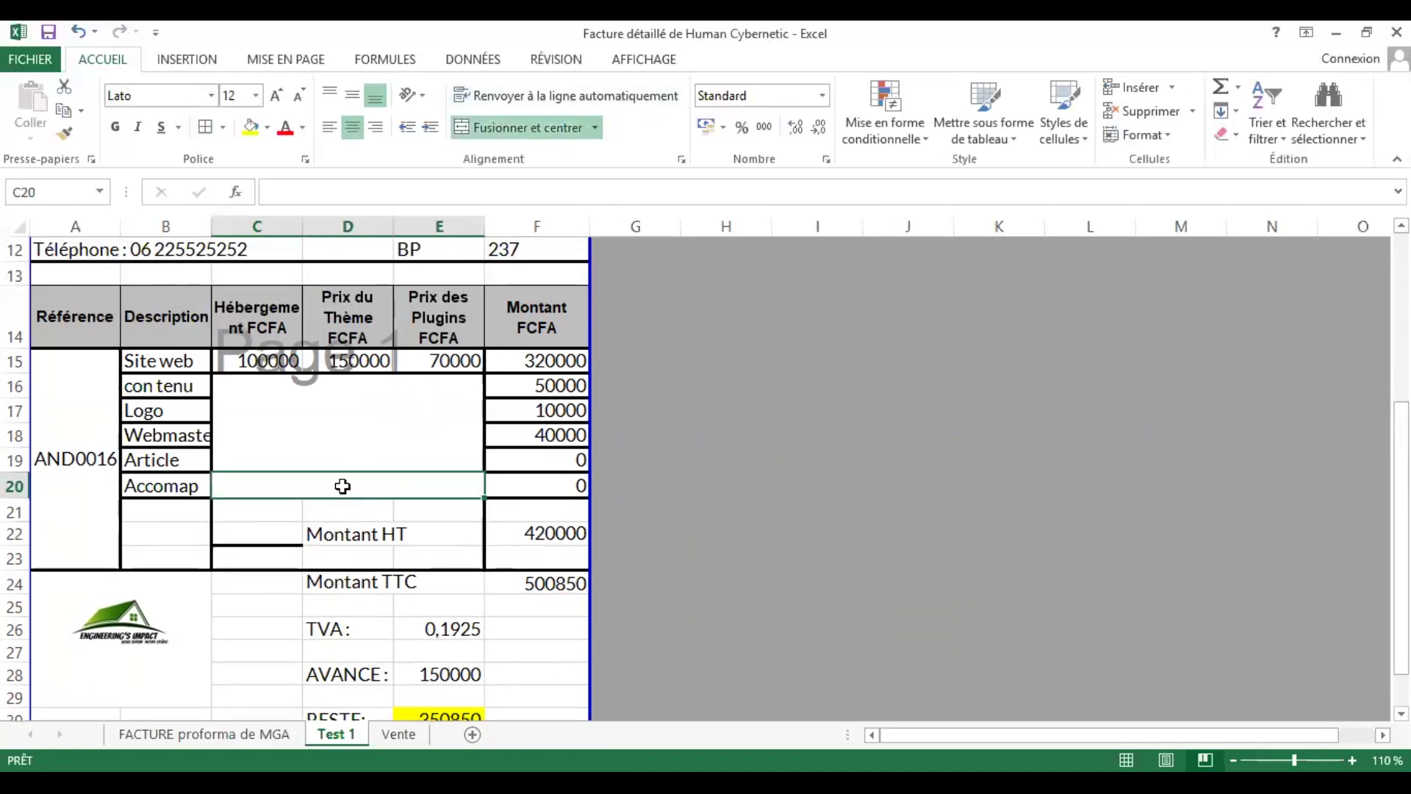
{"action": "left_click_drag", "start_coordinate": [340, 485], "coordinate": [337, 455]}
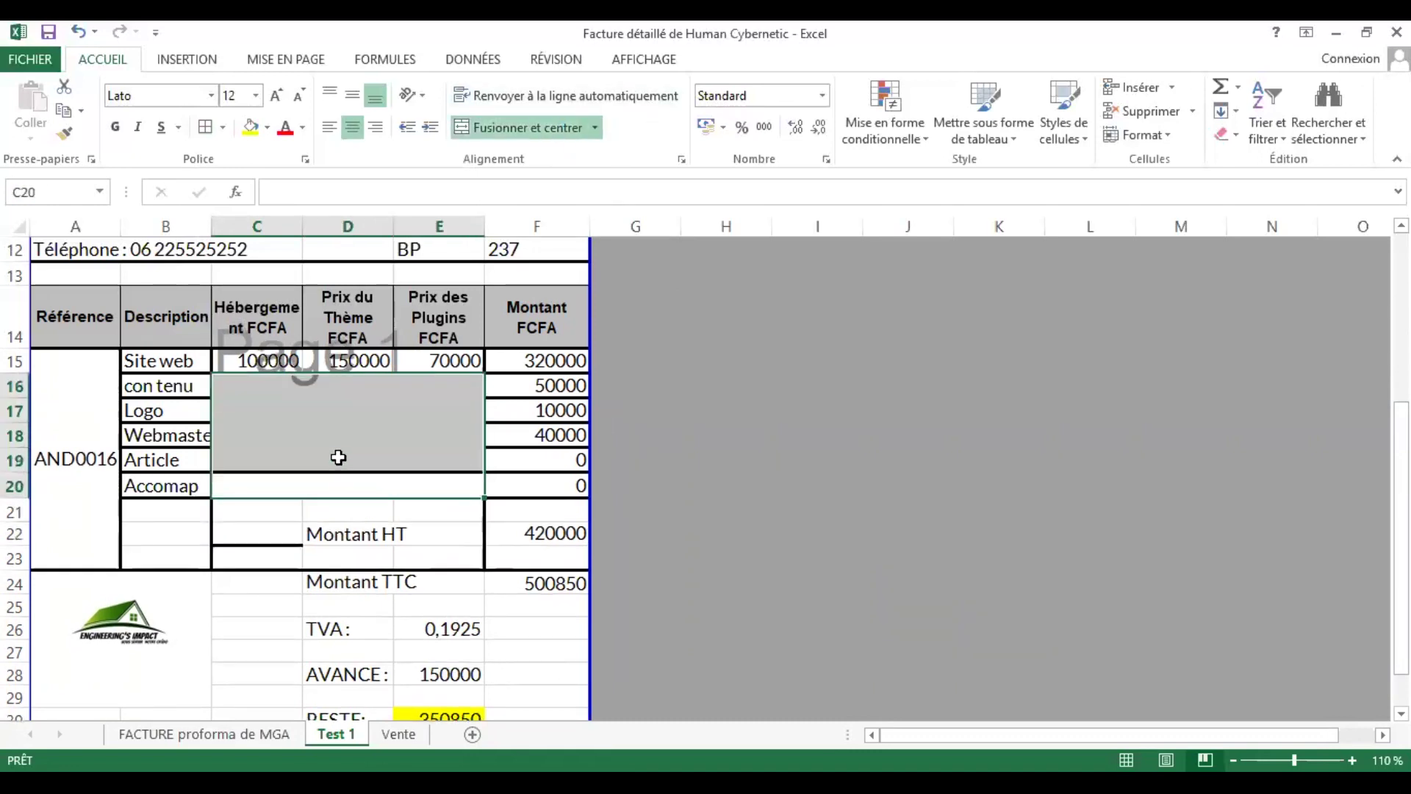
{"action": "left_click", "coordinate": [514, 127]}
{"action": "left_click", "coordinate": [514, 127]}
Step: Merge C21:C23 into one cell and D23:E23 into another
{"action": "left_click_drag", "start_coordinate": [268, 516], "coordinate": [268, 560]}
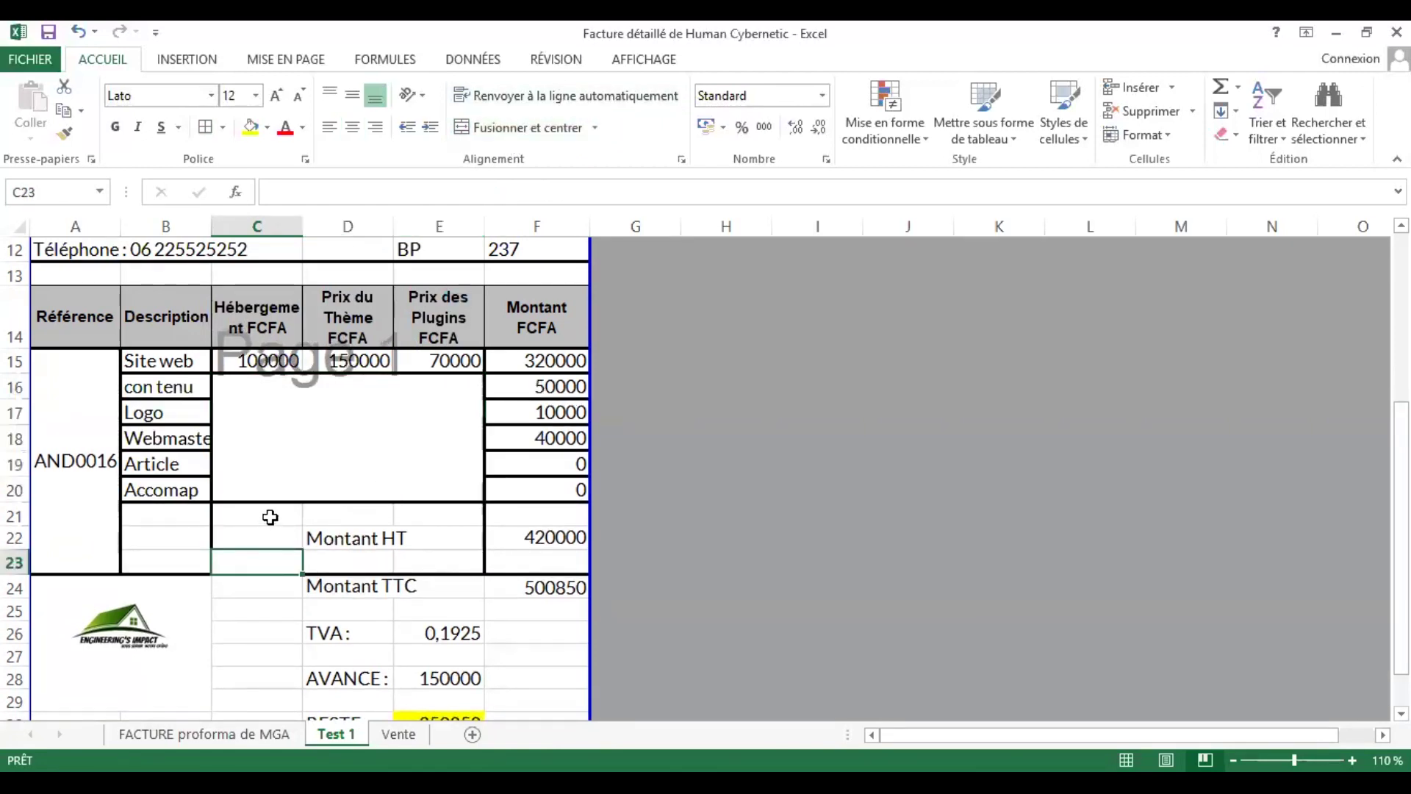
{"action": "left_click", "coordinate": [514, 127]}
{"action": "left_click_drag", "start_coordinate": [328, 515], "coordinate": [412, 513]}
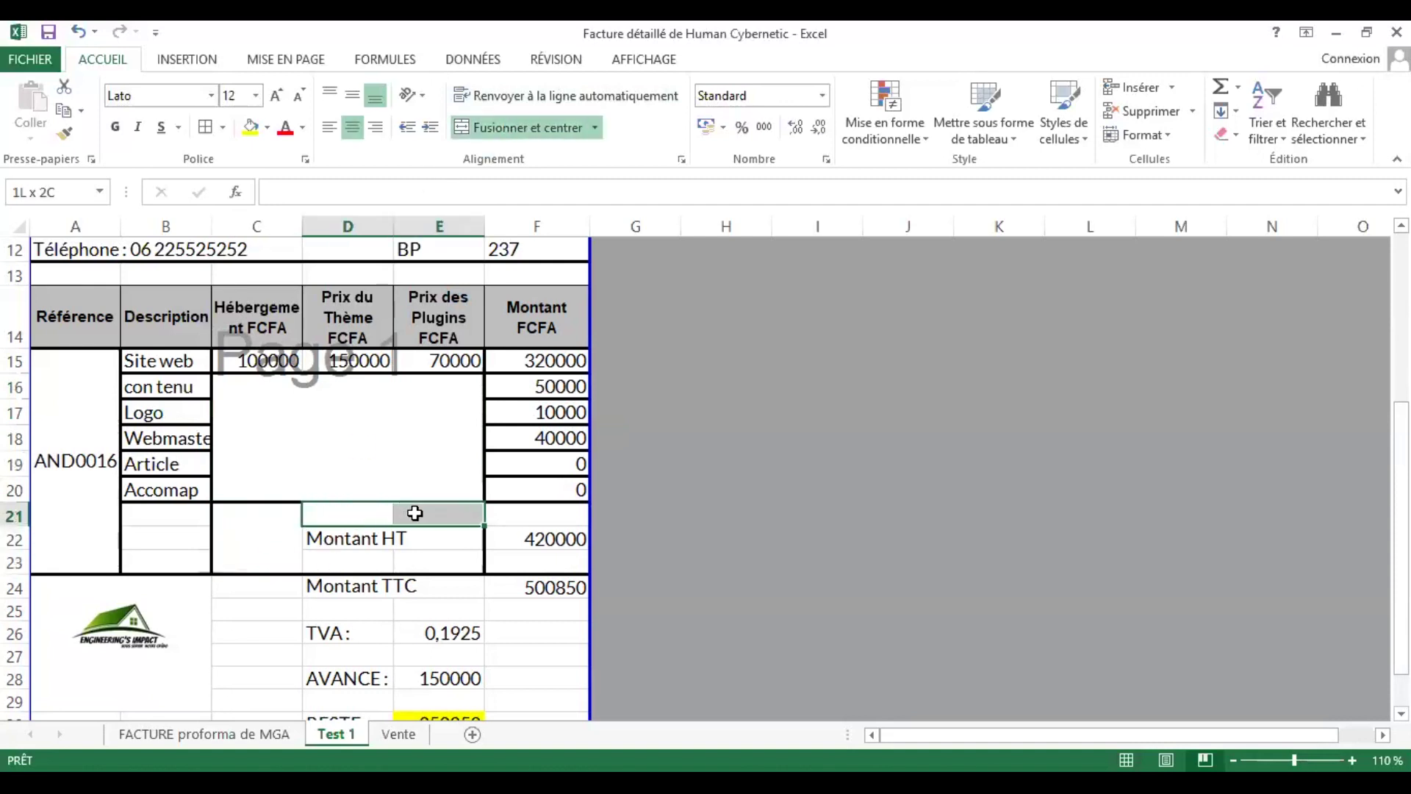
{"action": "left_click", "coordinate": [283, 522]}
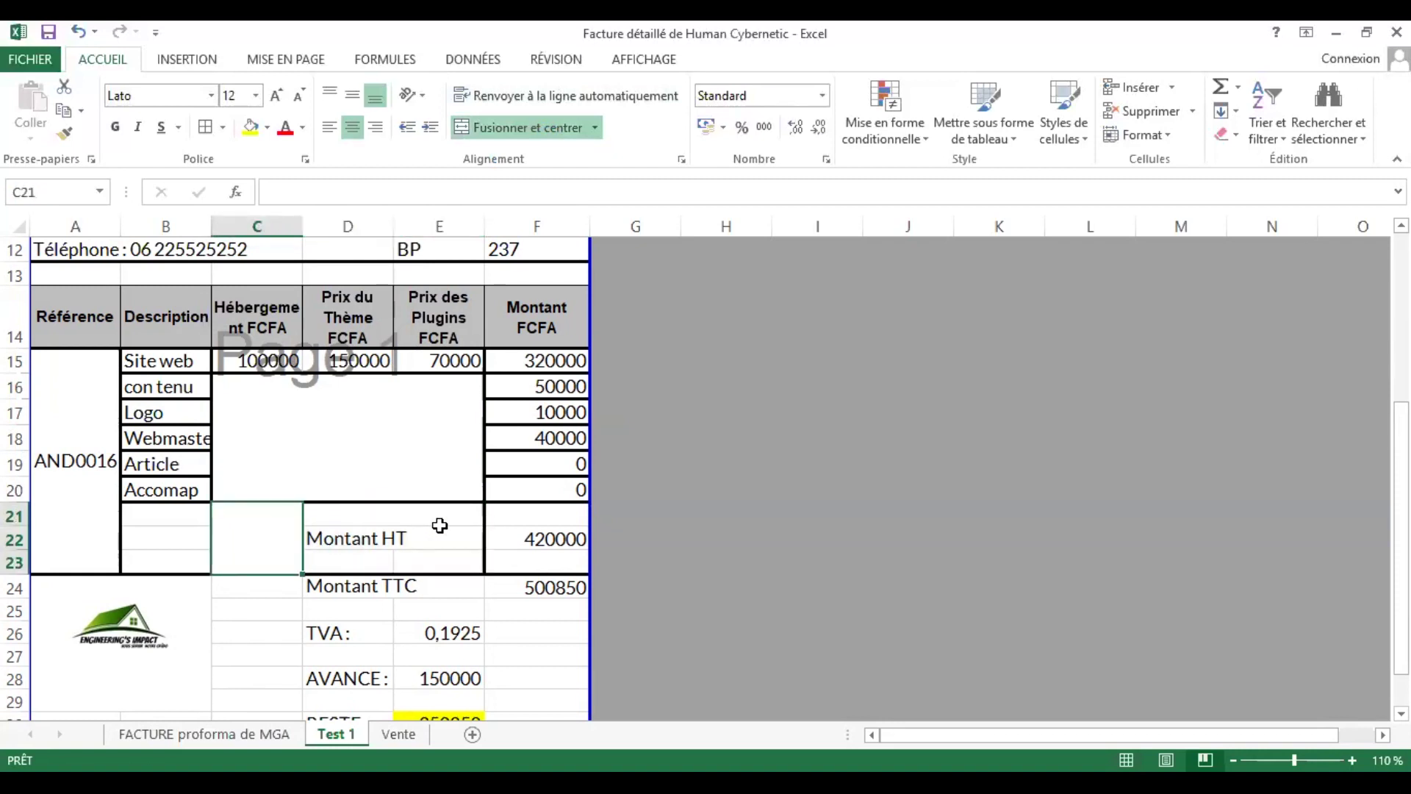
{"action": "left_click_drag", "start_coordinate": [353, 562], "coordinate": [419, 557]}
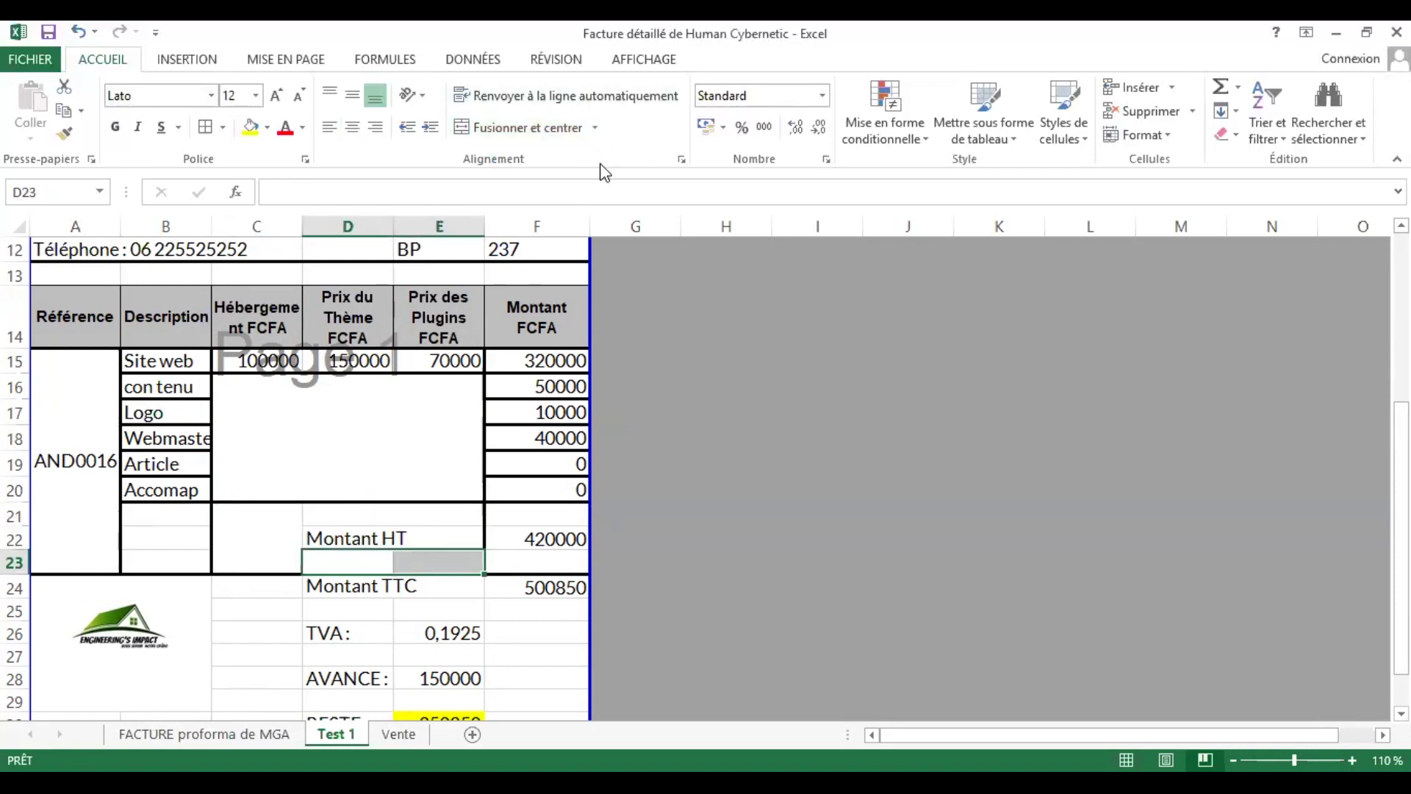
{"action": "left_click", "coordinate": [526, 127]}
Step: Merge B21:C23 into a single block
{"action": "left_click", "coordinate": [285, 556]}
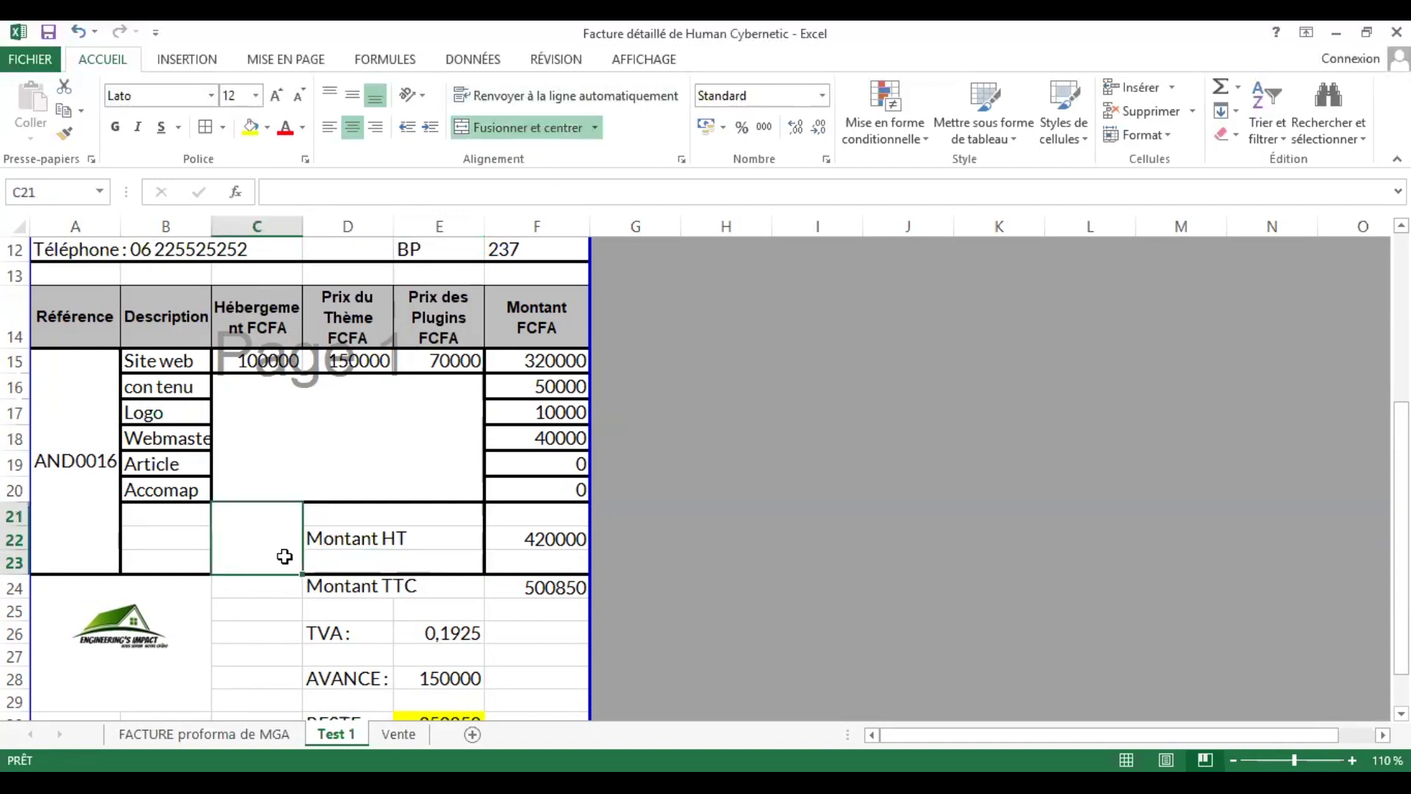
{"action": "left_click_drag", "start_coordinate": [153, 522], "coordinate": [230, 544]}
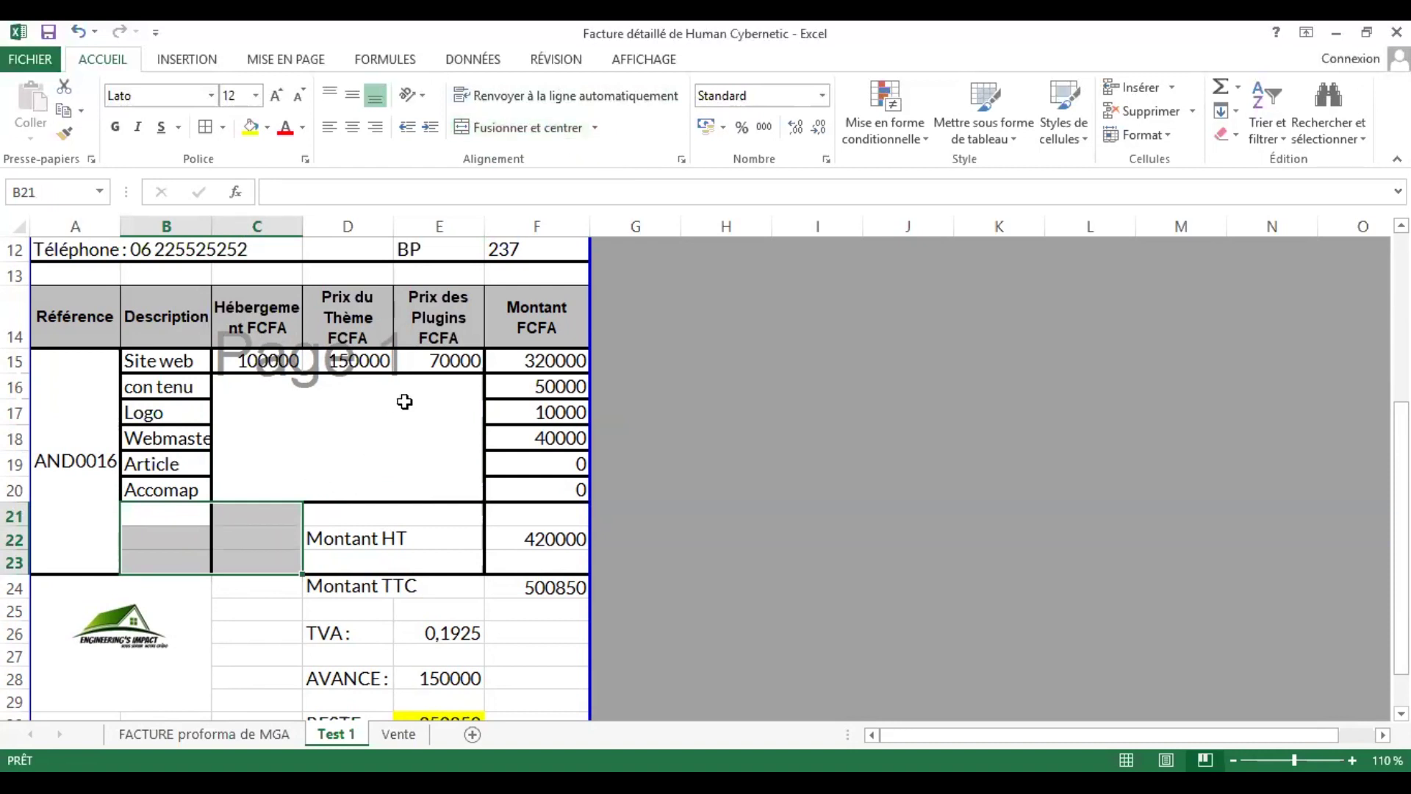
{"action": "left_click", "coordinate": [536, 135]}
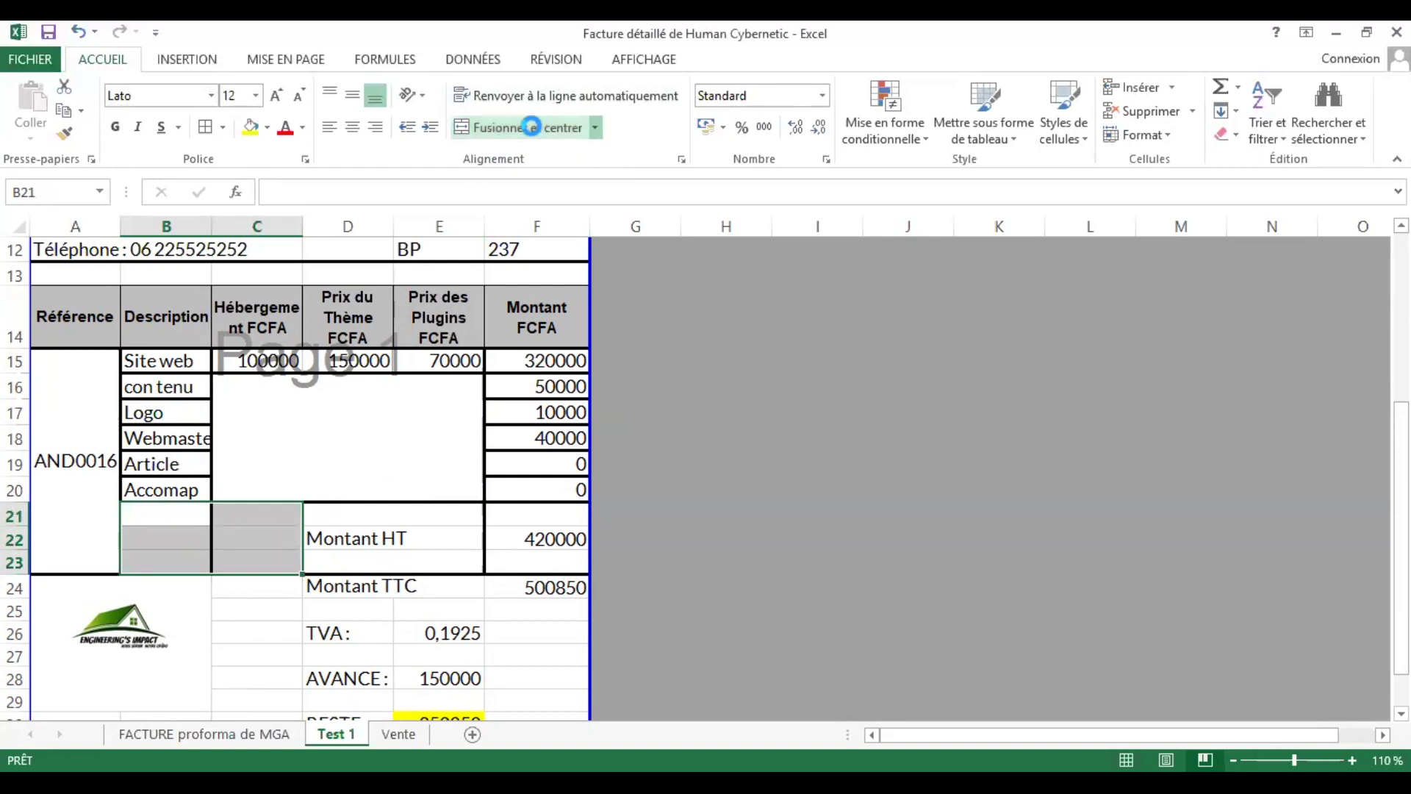
{"action": "left_click", "coordinate": [304, 443]}
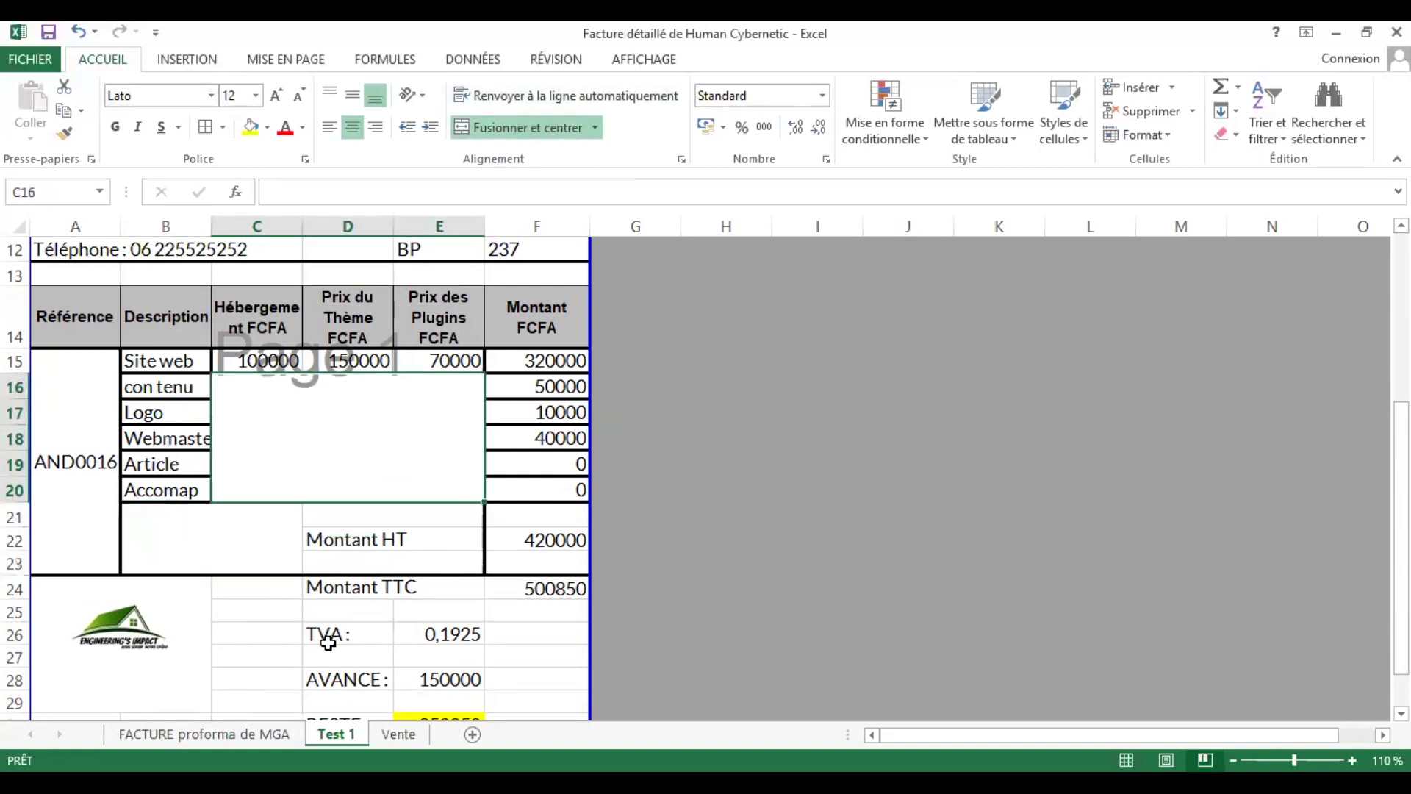
{"action": "scroll", "coordinate": [482, 548], "scroll_direction": "down", "scroll_amount": 1}
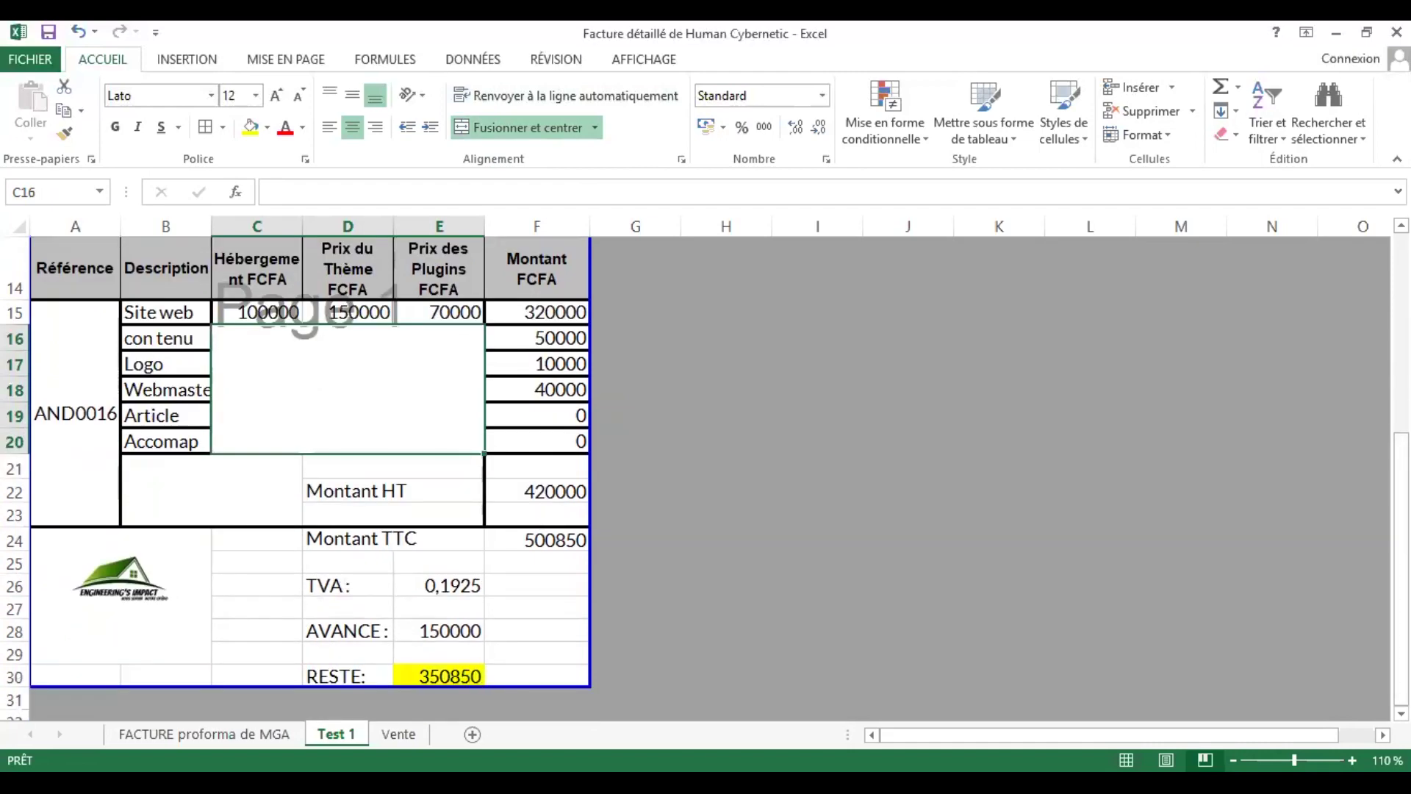
{"action": "left_click_drag", "start_coordinate": [1401, 598], "coordinate": [1401, 530]}
Step: Export the invoice as PDF to Music, replacing Facture détaillé de Human Cybernetic.pdf
{"action": "left_click", "coordinate": [28, 60]}
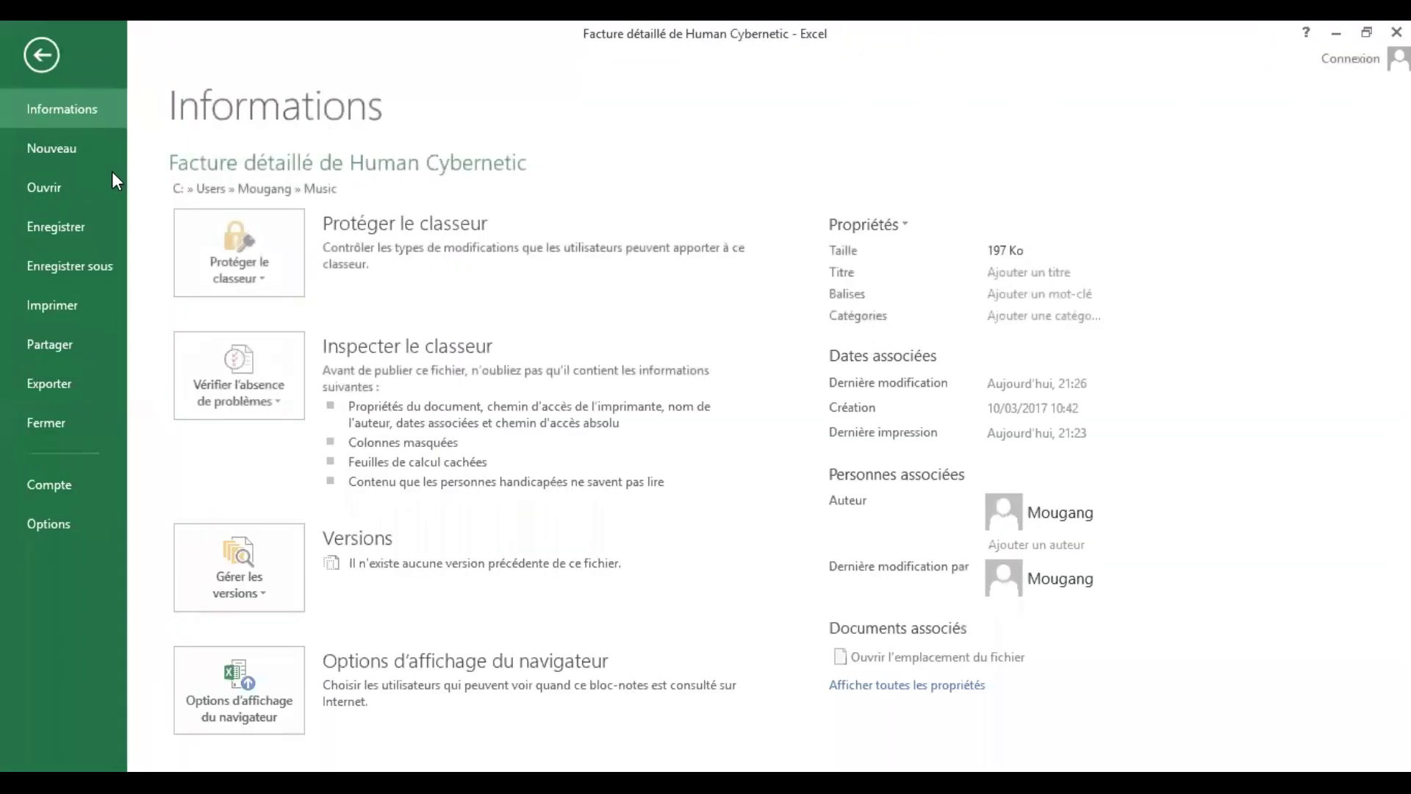
{"action": "left_click", "coordinate": [74, 268]}
{"action": "left_click", "coordinate": [585, 266]}
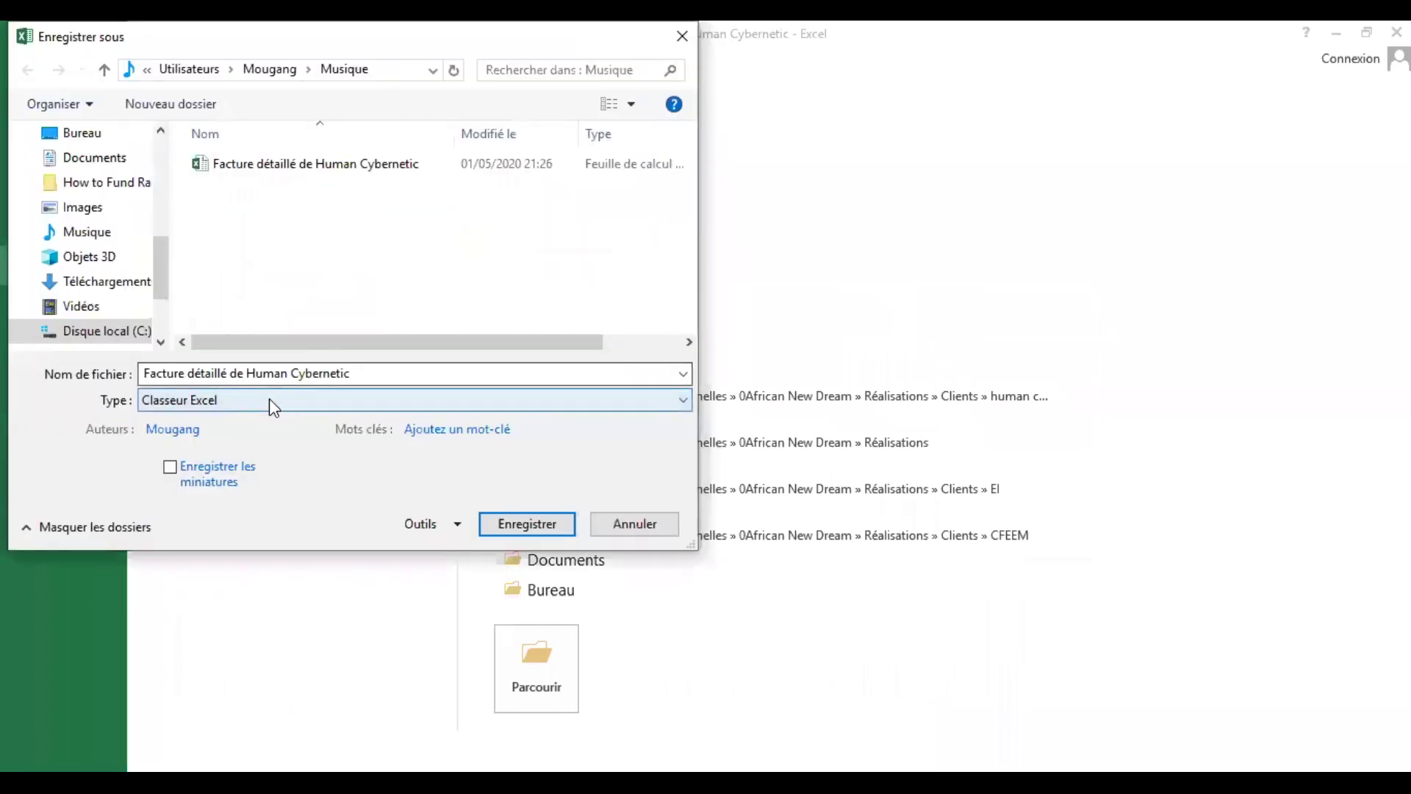
{"action": "left_click", "coordinate": [269, 398]}
{"action": "left_click", "coordinate": [169, 401]}
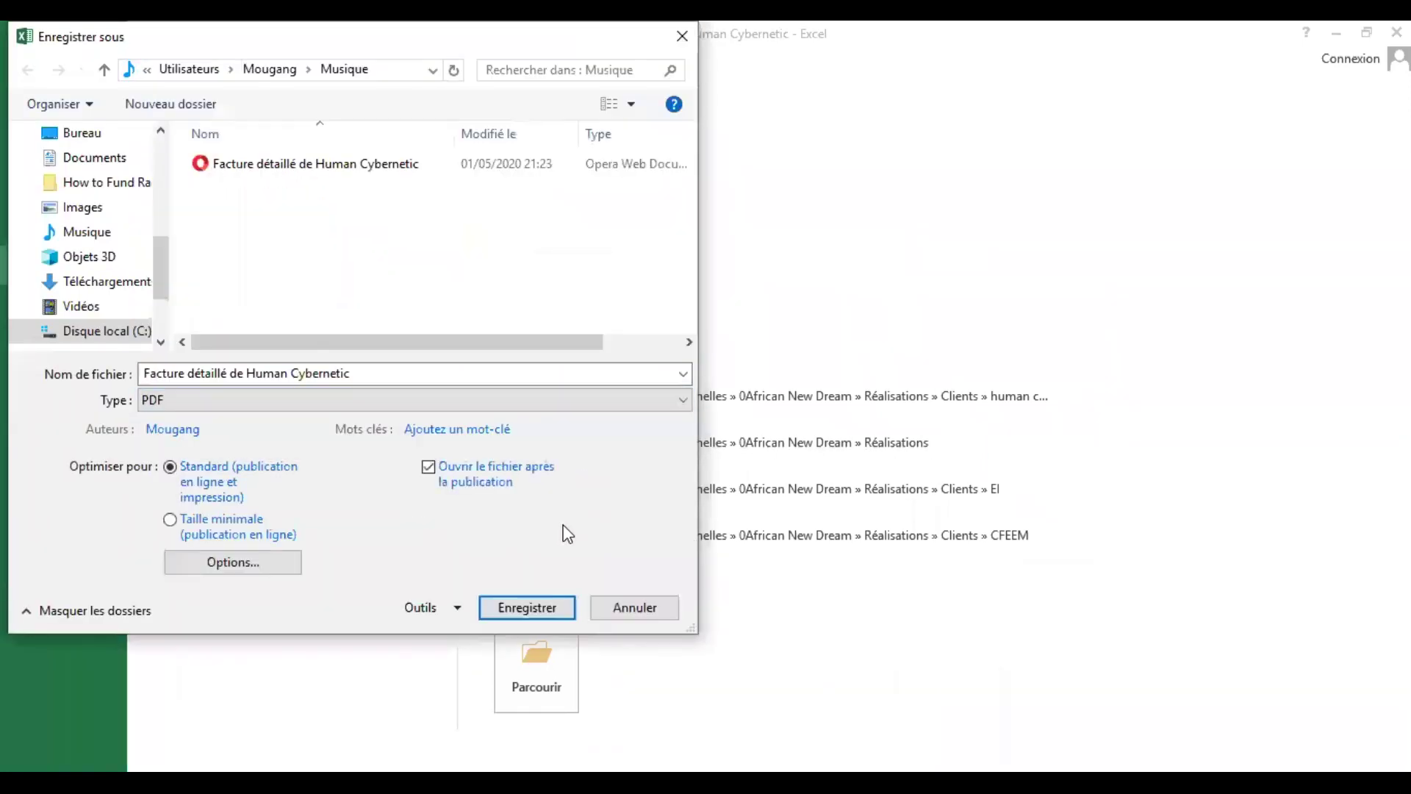
{"action": "left_click", "coordinate": [513, 607]}
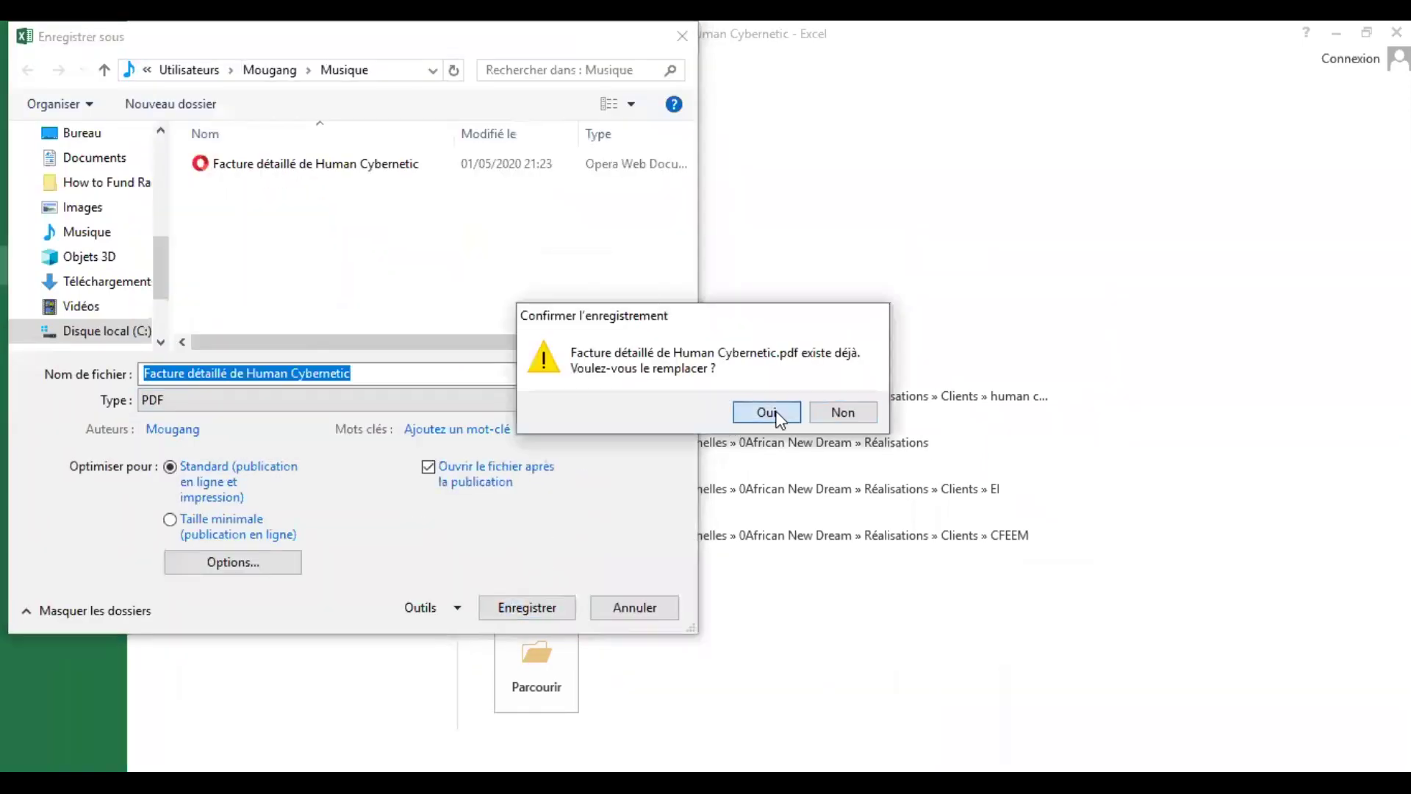
{"action": "left_click", "coordinate": [767, 413]}
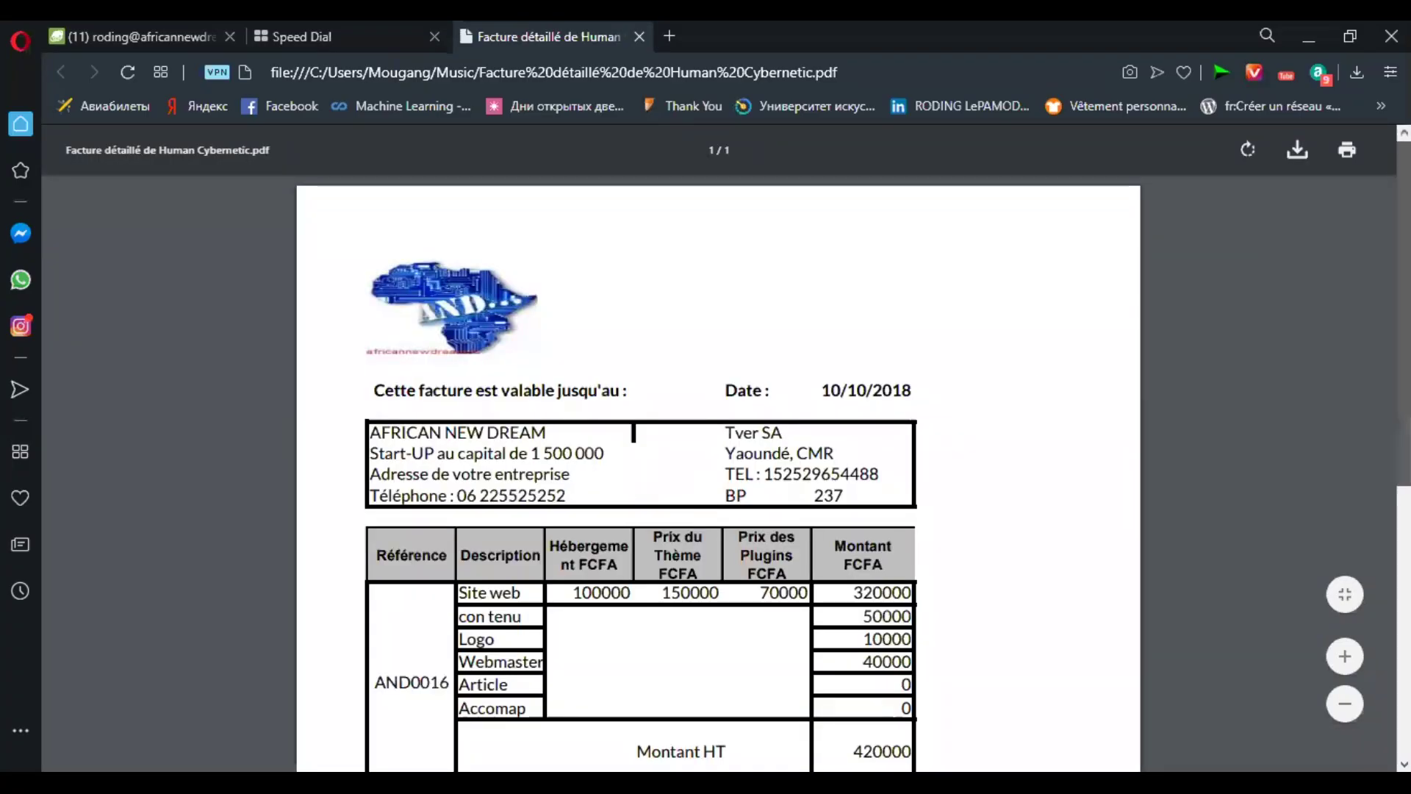
Step: Scroll down the PDF to check Montant HT 420000, Montant TTC 500850 and RESTE 350850
{"action": "scroll", "coordinate": [1403, 308], "scroll_direction": "down", "scroll_amount": 2}
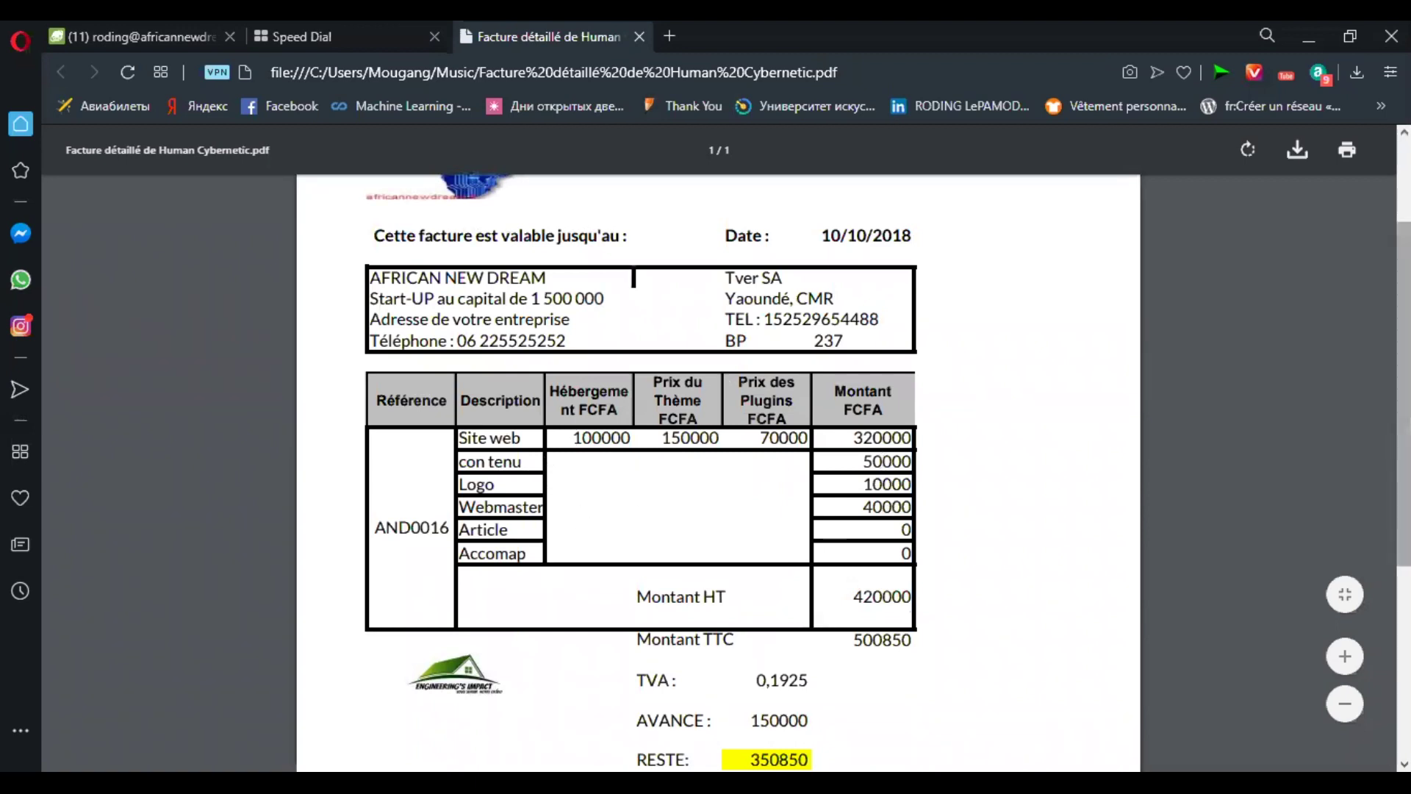
{"action": "scroll", "coordinate": [1403, 411], "scroll_direction": "down", "scroll_amount": 1}
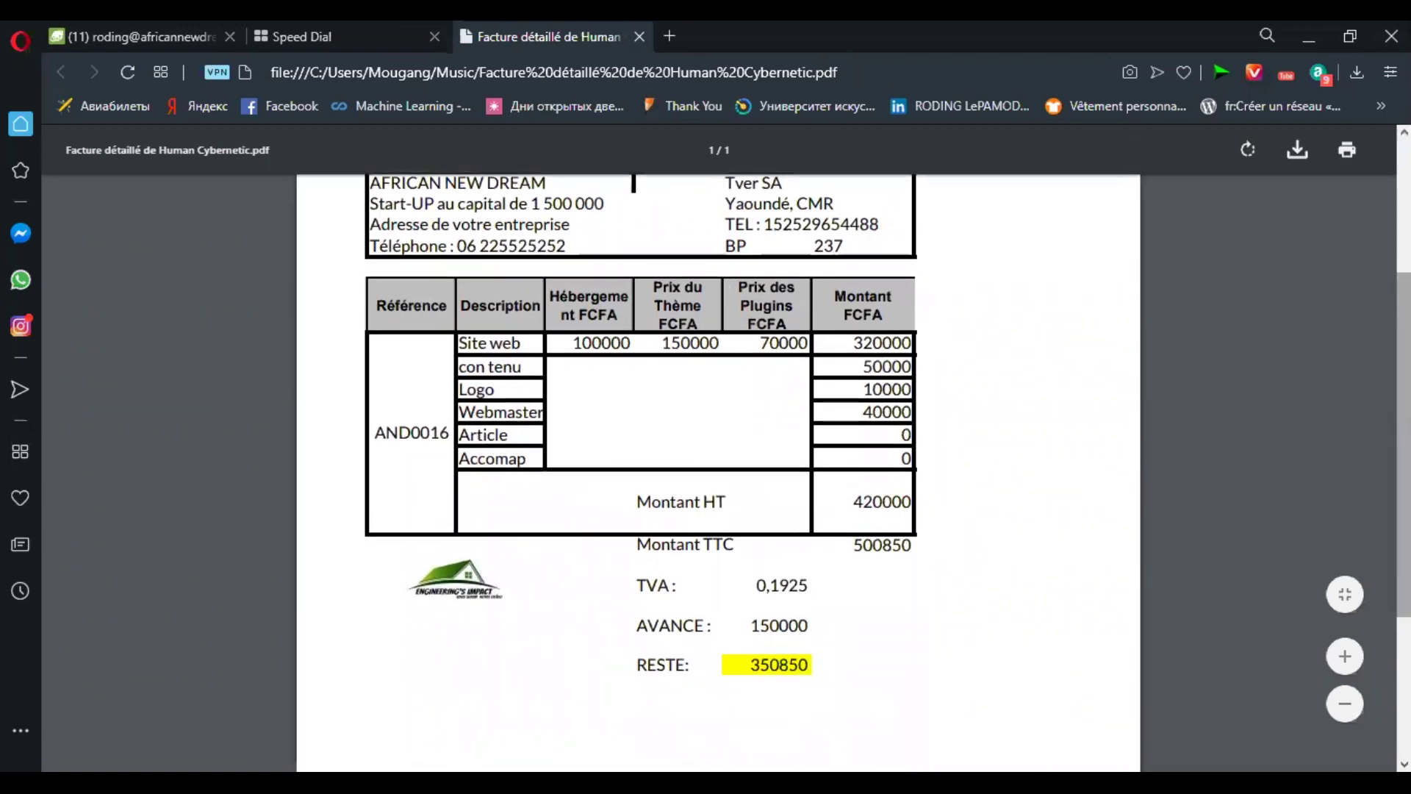
{"action": "scroll", "coordinate": [705, 440], "scroll_direction": "down", "scroll_amount": 1}
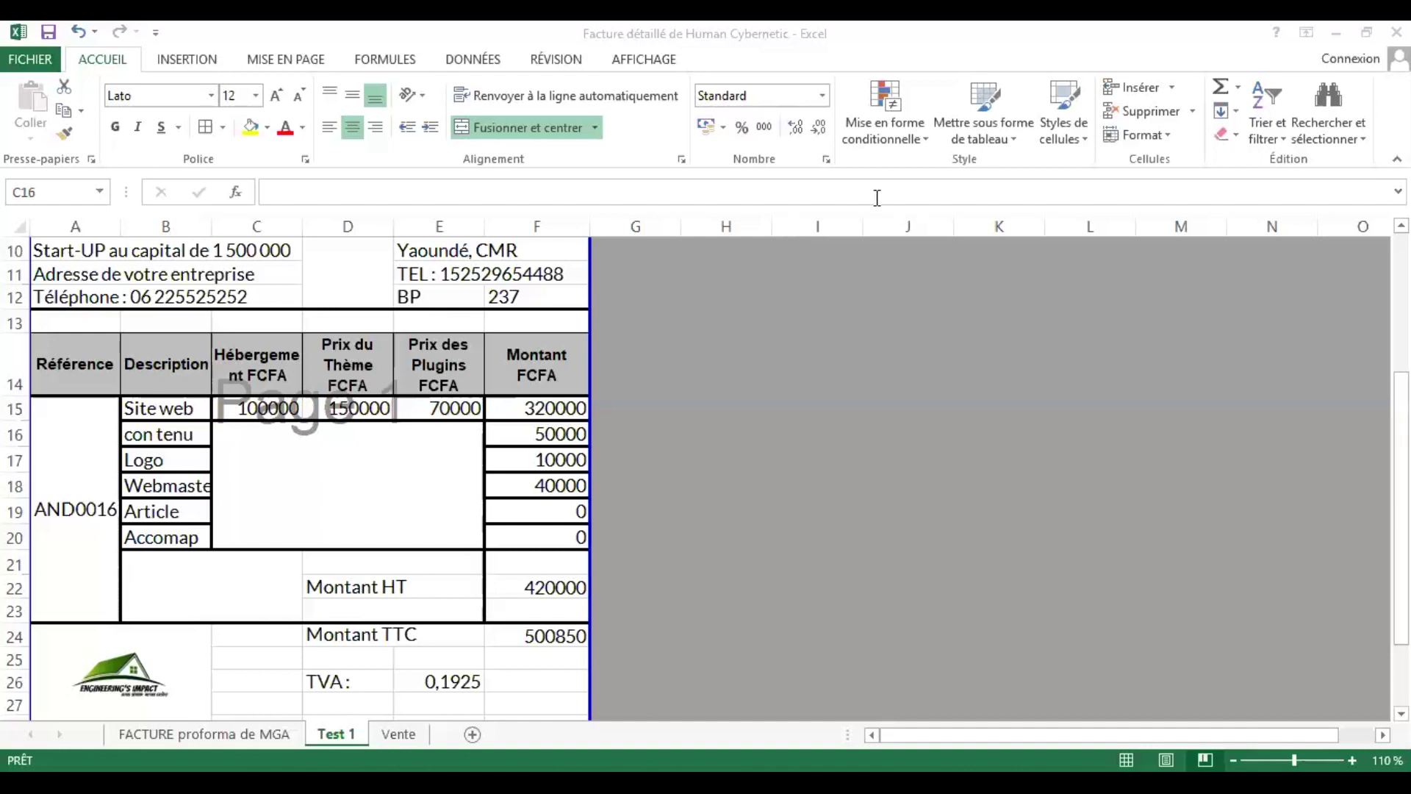
{"action": "left_click", "coordinate": [659, 731]}
{"action": "scroll", "coordinate": [797, 499], "scroll_direction": "up", "scroll_amount": 3}
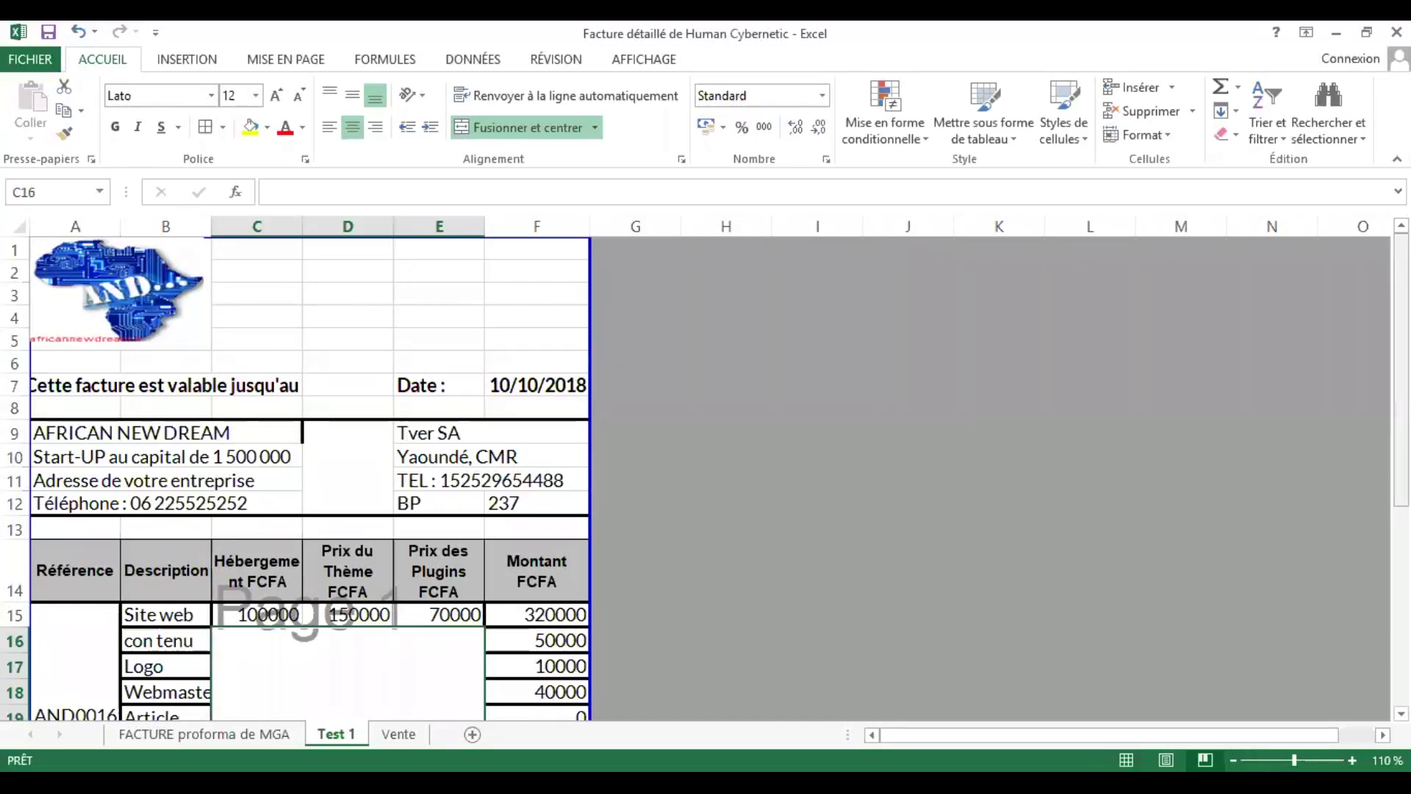
{"action": "left_click_drag", "start_coordinate": [1401, 430], "coordinate": [1402, 481]}
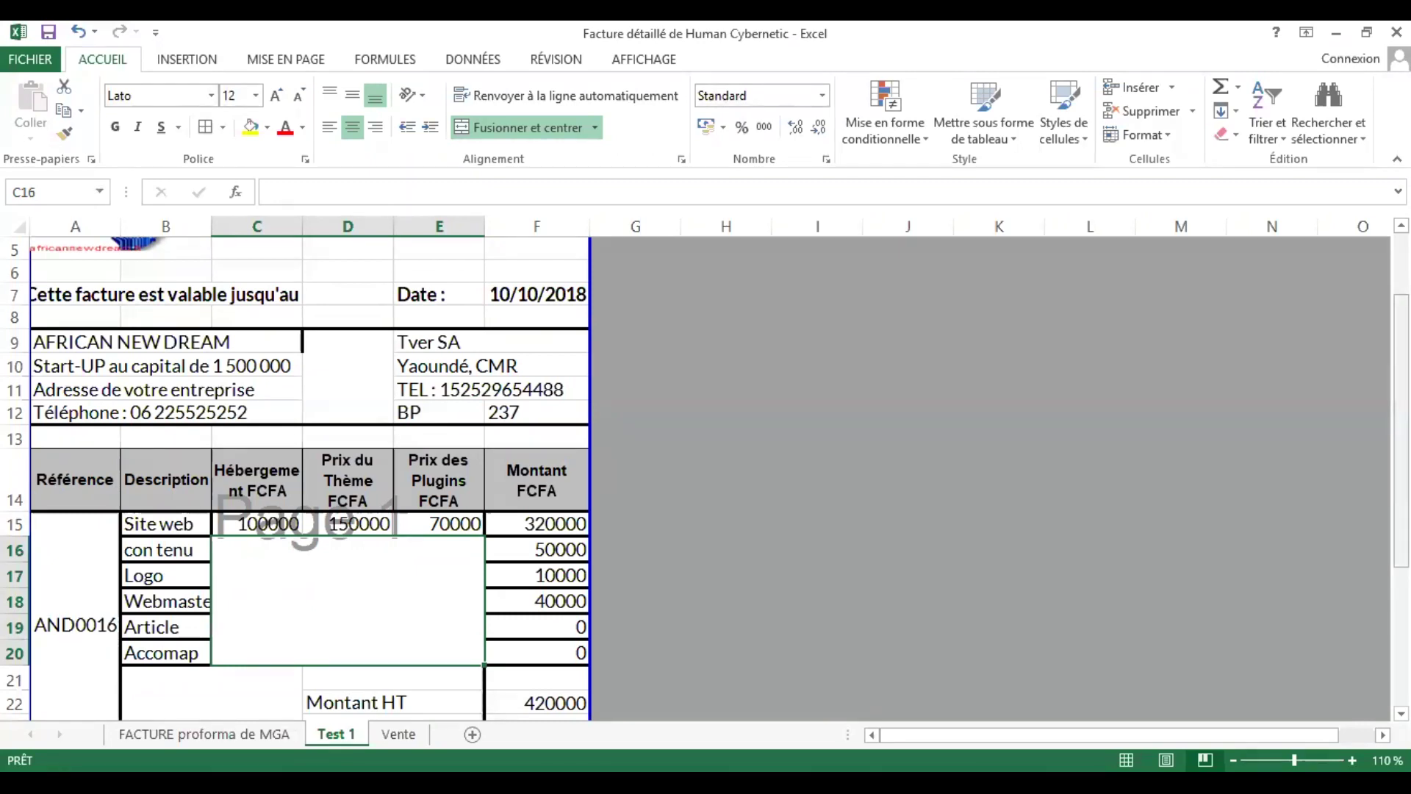
{"action": "left_click_drag", "start_coordinate": [1401, 518], "coordinate": [1402, 460]}
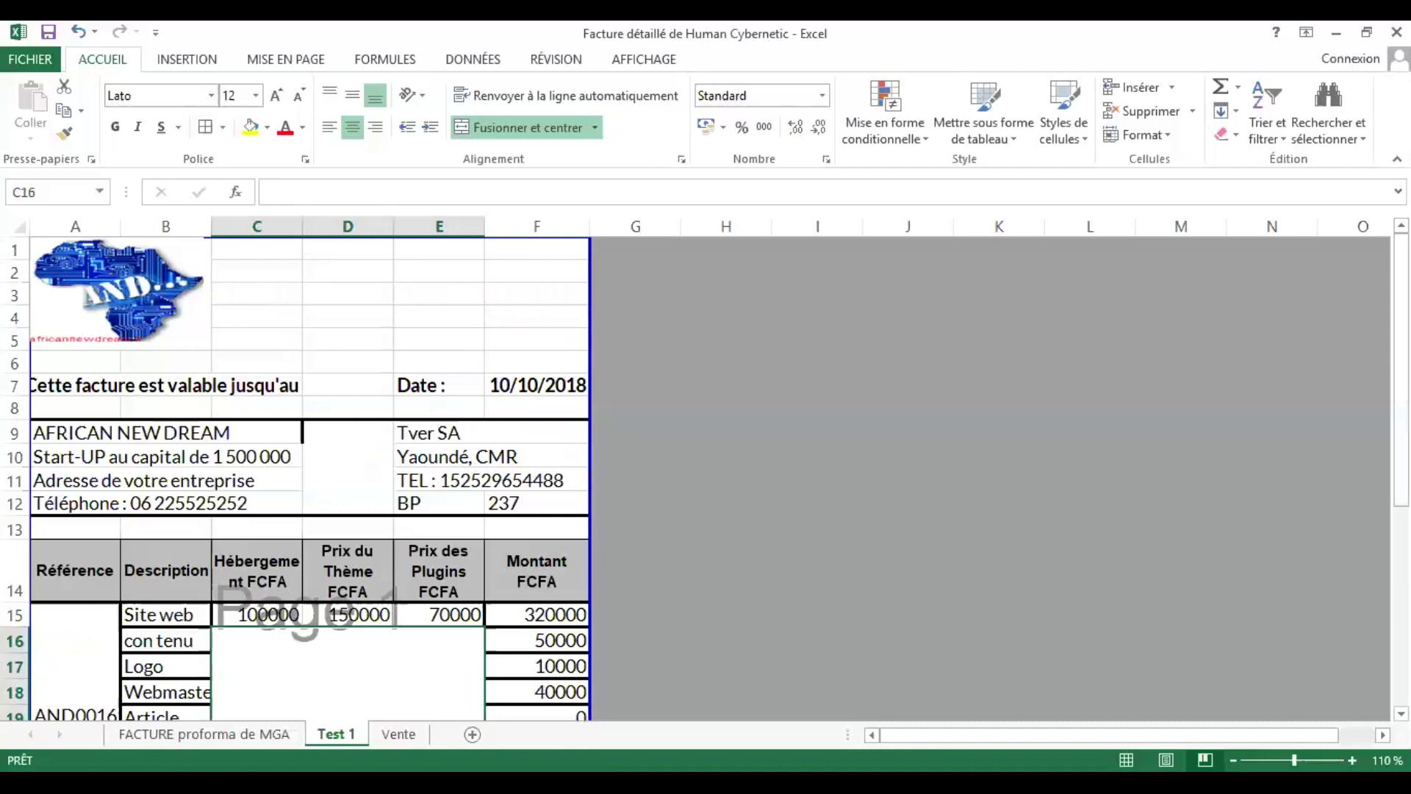
Step: Copy the company name from A9 and paste it into cell C2
{"action": "double_click", "coordinate": [192, 433]}
{"action": "left_click_drag", "start_coordinate": [228, 433], "coordinate": [35, 430]}
{"action": "key", "text": "ctrl+c"}
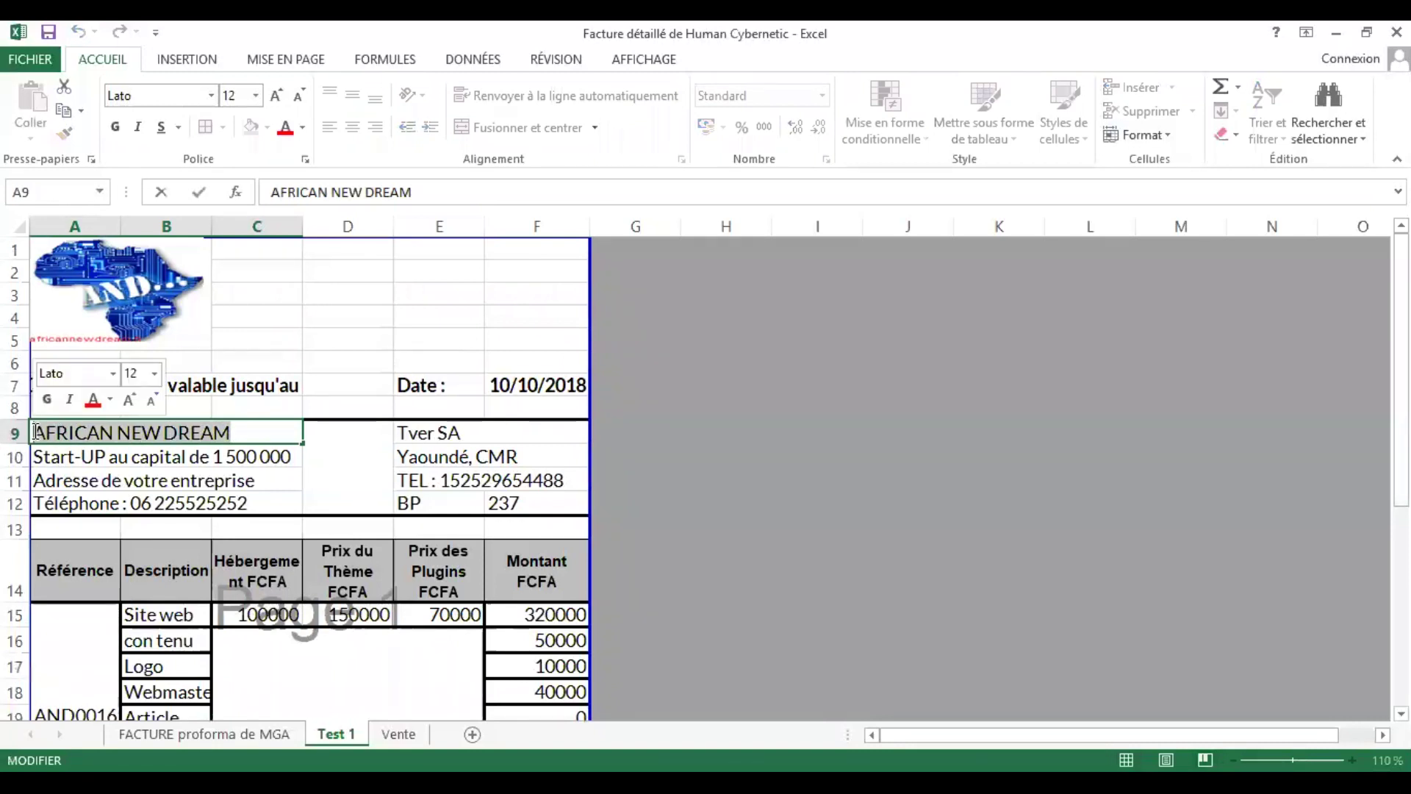
{"action": "double_click", "coordinate": [275, 270]}
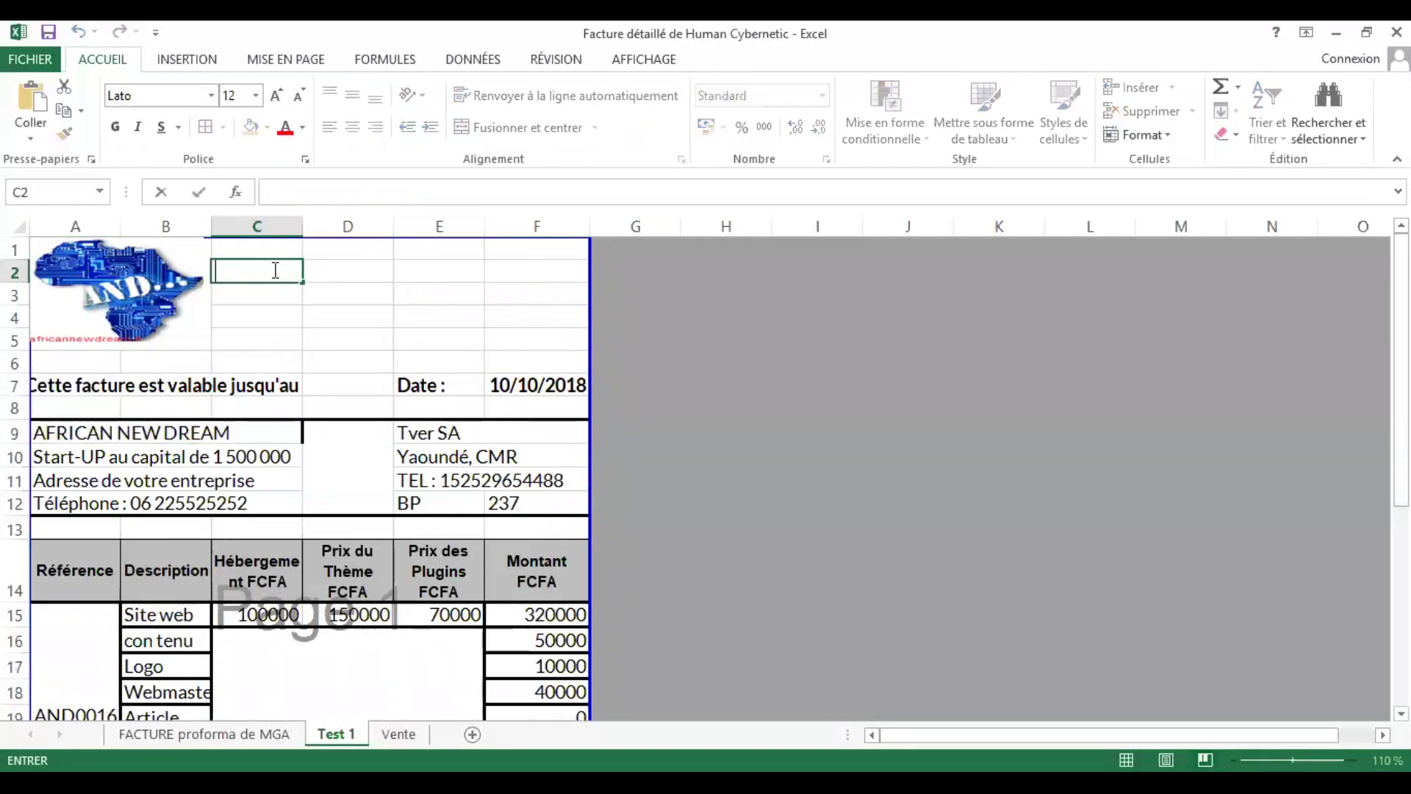
{"action": "key", "text": "ctrl+v"}
{"action": "left_click", "coordinate": [357, 339]}
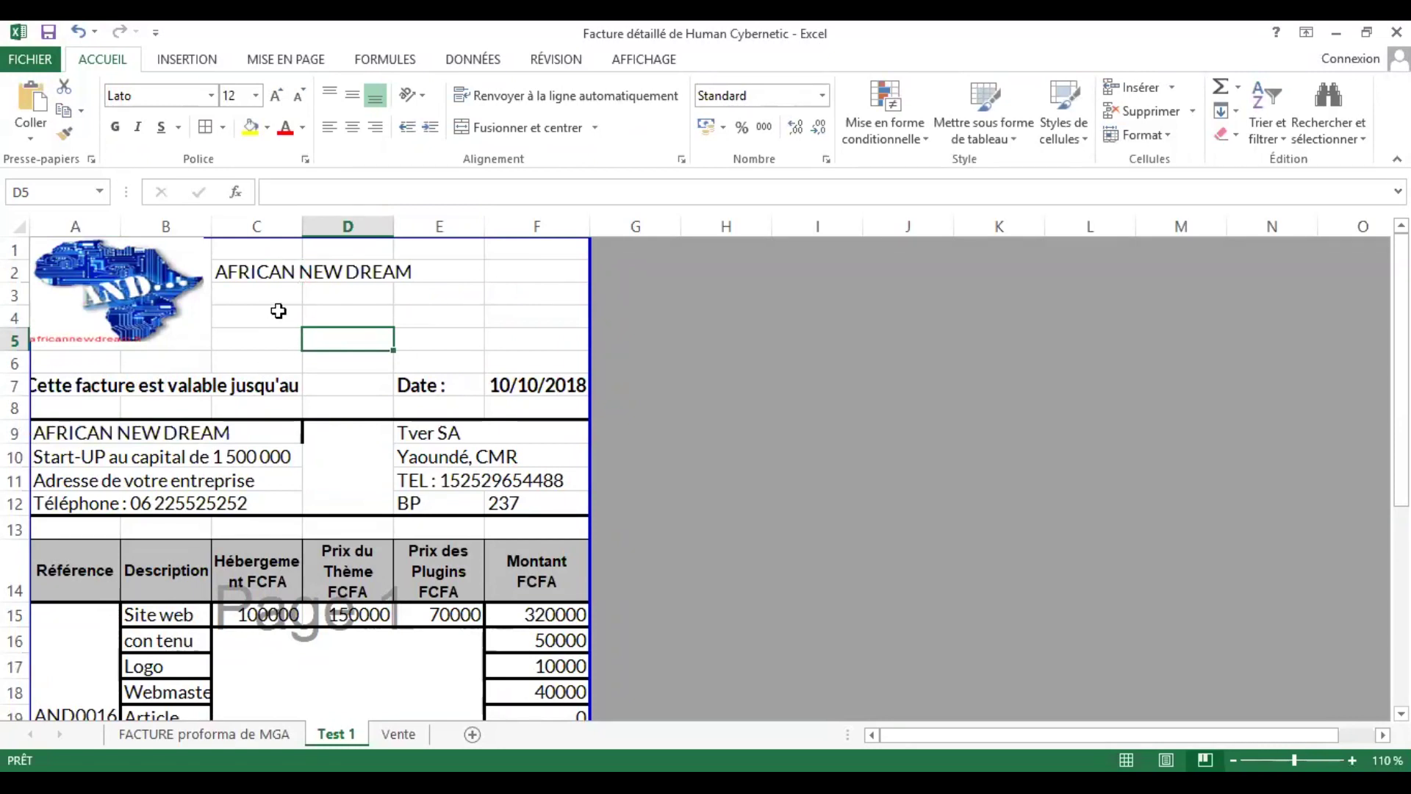
Step: Change the C2 title from AFRICAN NEW DREAM to AFRICA NEW DREAM
{"action": "double_click", "coordinate": [279, 272]}
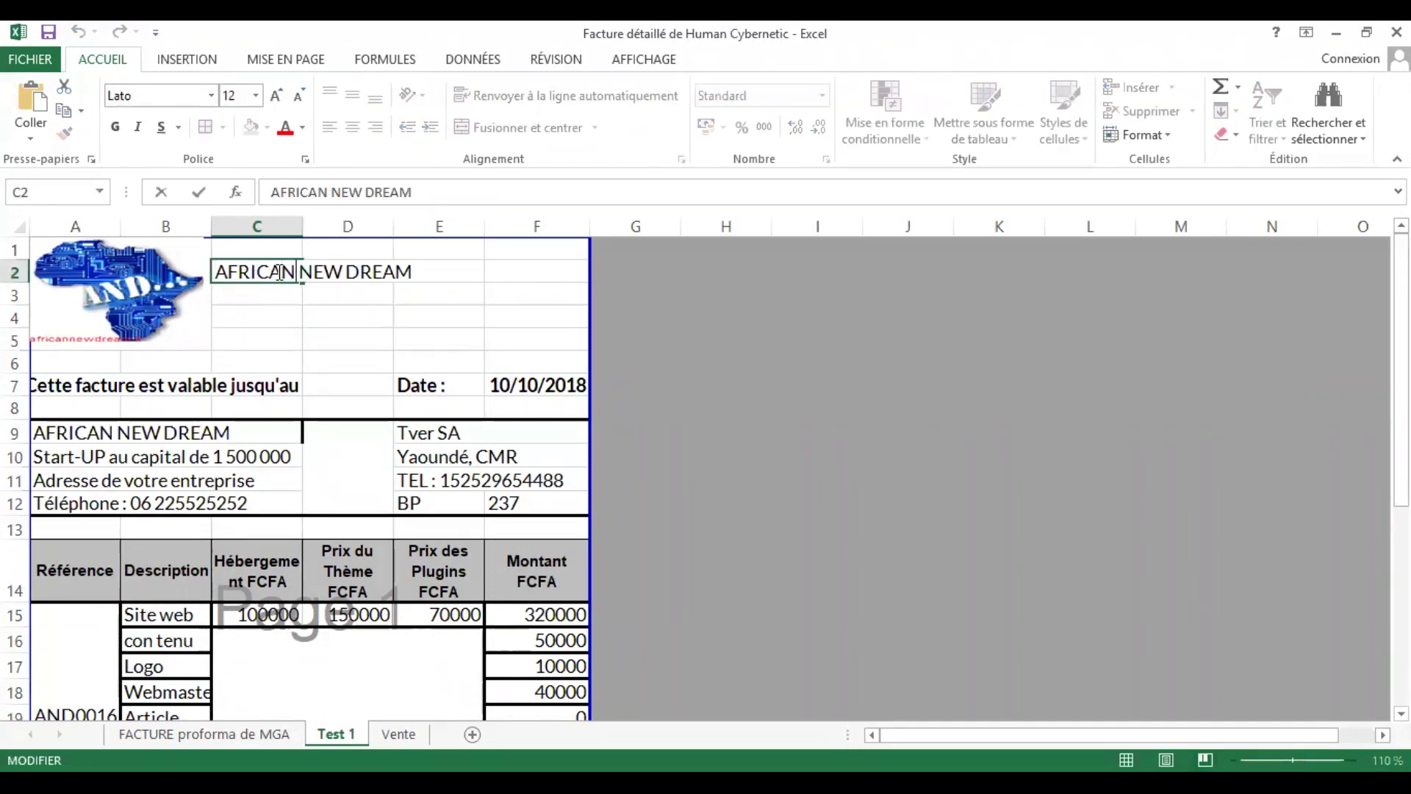
{"action": "key", "text": "BackSpace"}
{"action": "left_click", "coordinate": [361, 314]}
{"action": "double_click", "coordinate": [360, 272]}
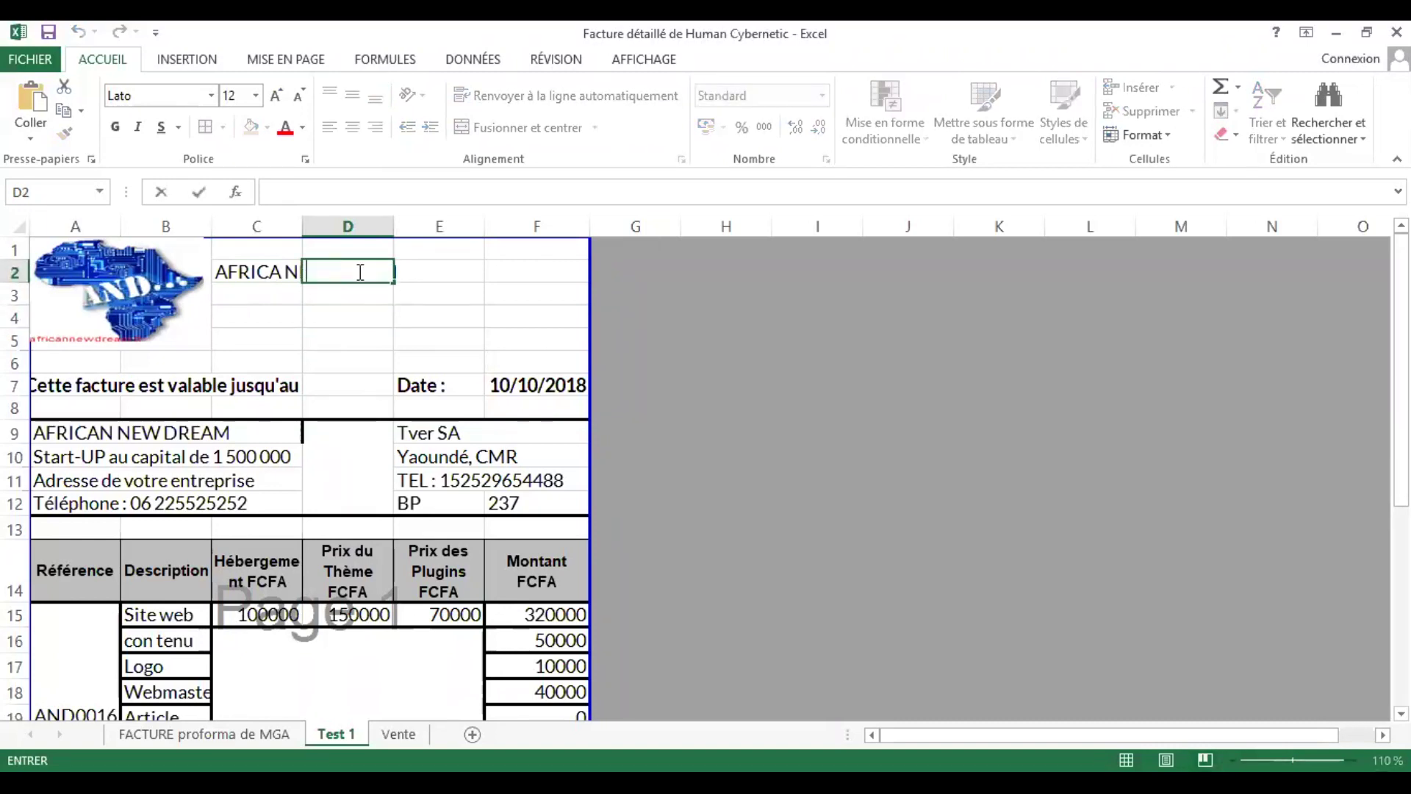
{"action": "left_click", "coordinate": [421, 270]}
Step: Reopen C2 and select the whole AFRICA NEW DREAM heading text
{"action": "double_click", "coordinate": [421, 269]}
{"action": "double_click", "coordinate": [261, 274]}
{"action": "double_click", "coordinate": [261, 274]}
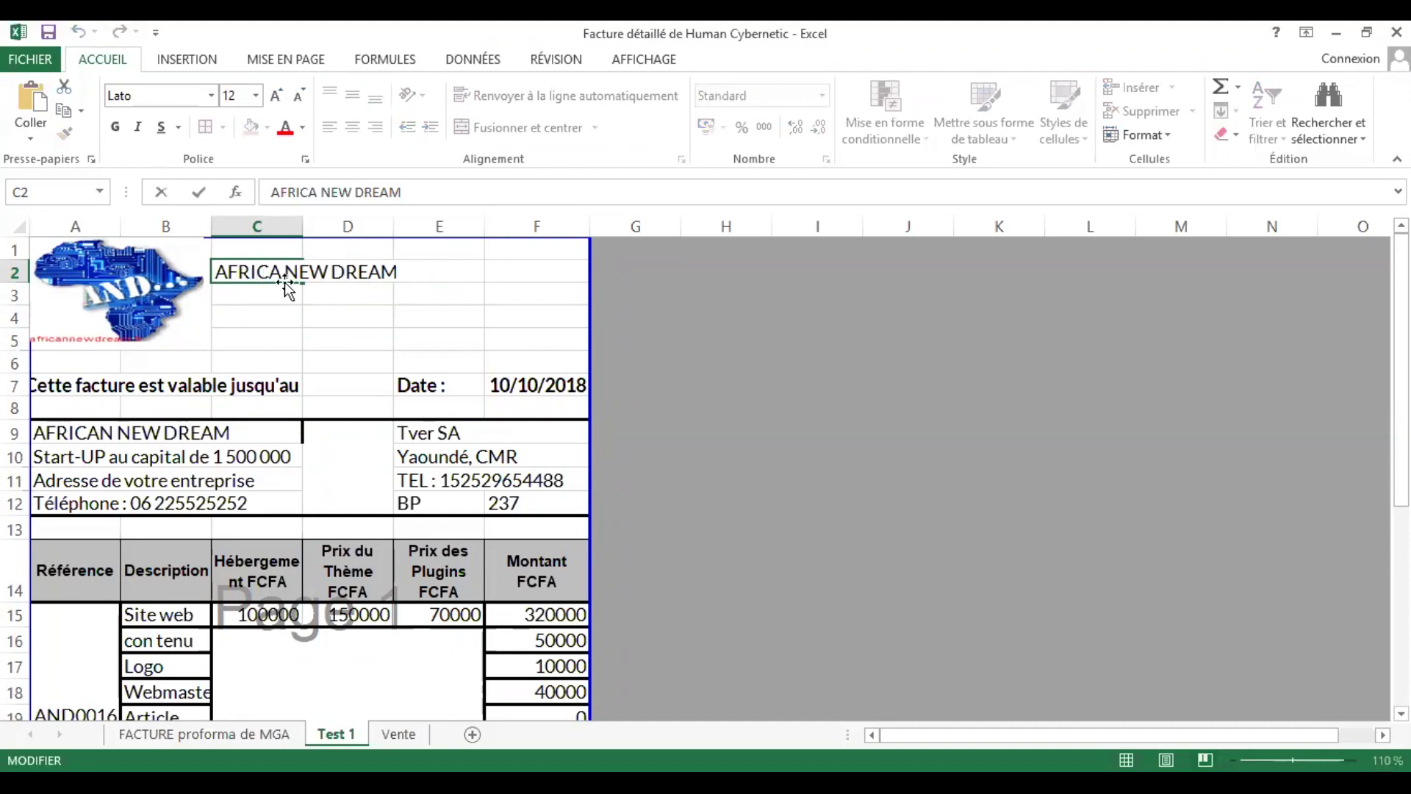
{"action": "left_click", "coordinate": [338, 308]}
{"action": "double_click", "coordinate": [261, 268]}
{"action": "key", "text": "shift+Home"}
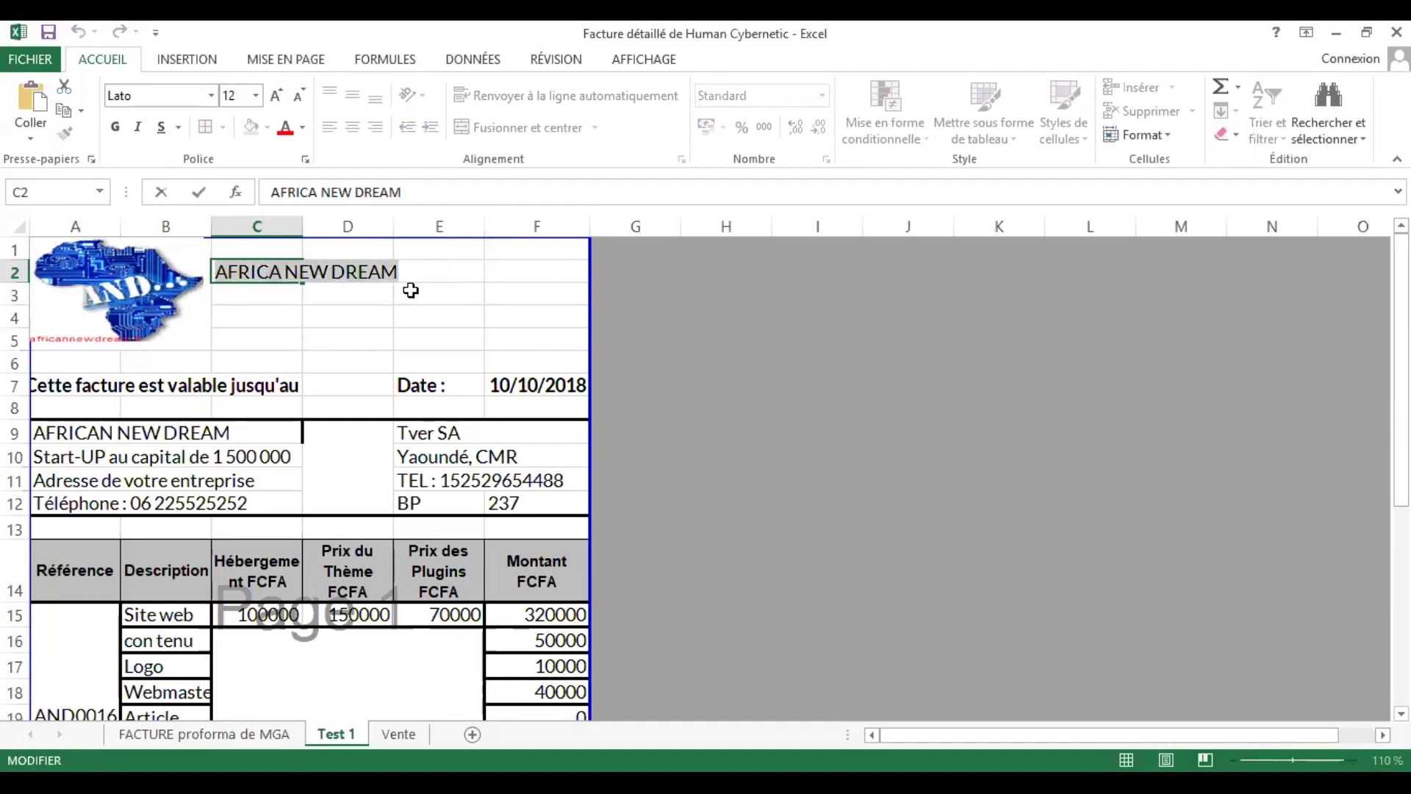
Step: Merge C3 and D3 and enter AFRICAN NEW DREAM in the merged cell
{"action": "left_click", "coordinate": [366, 295]}
{"action": "left_click", "coordinate": [276, 294]}
{"action": "left_click_drag", "start_coordinate": [276, 294], "coordinate": [366, 294]}
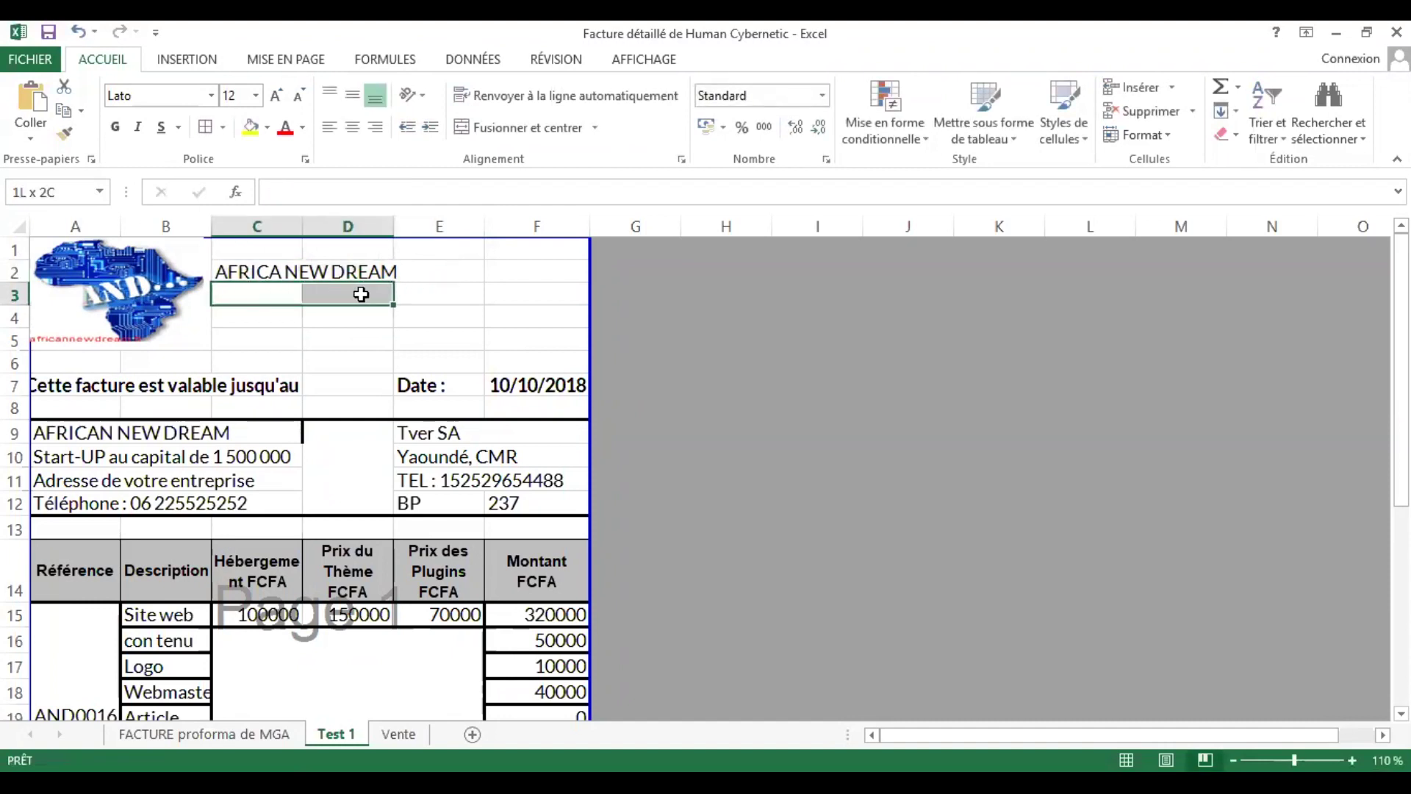
{"action": "left_click", "coordinate": [518, 128]}
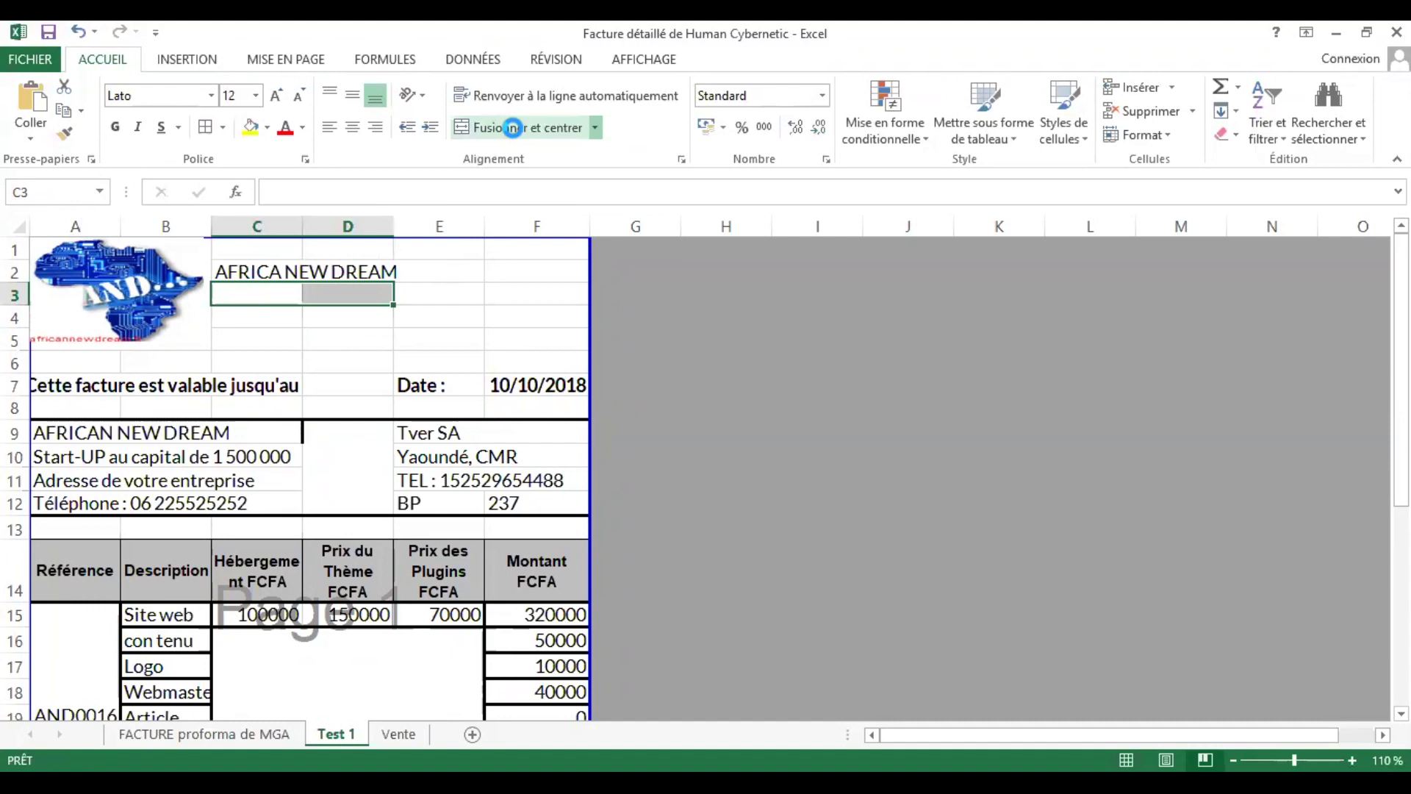
{"action": "double_click", "coordinate": [282, 301]}
{"action": "type", "text": "AFRICA NEW DREAM"}
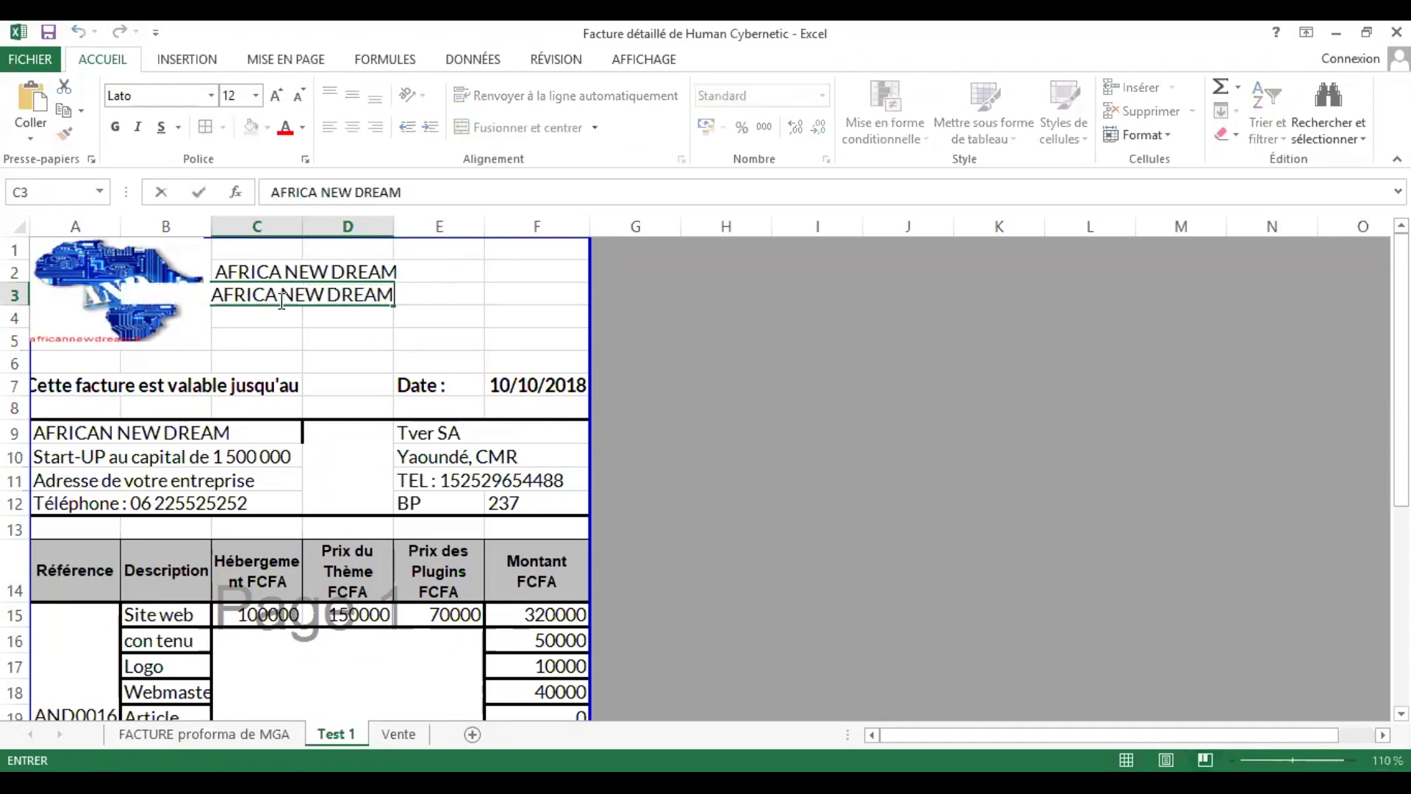
{"action": "left_click", "coordinate": [487, 315]}
{"action": "double_click", "coordinate": [360, 297]}
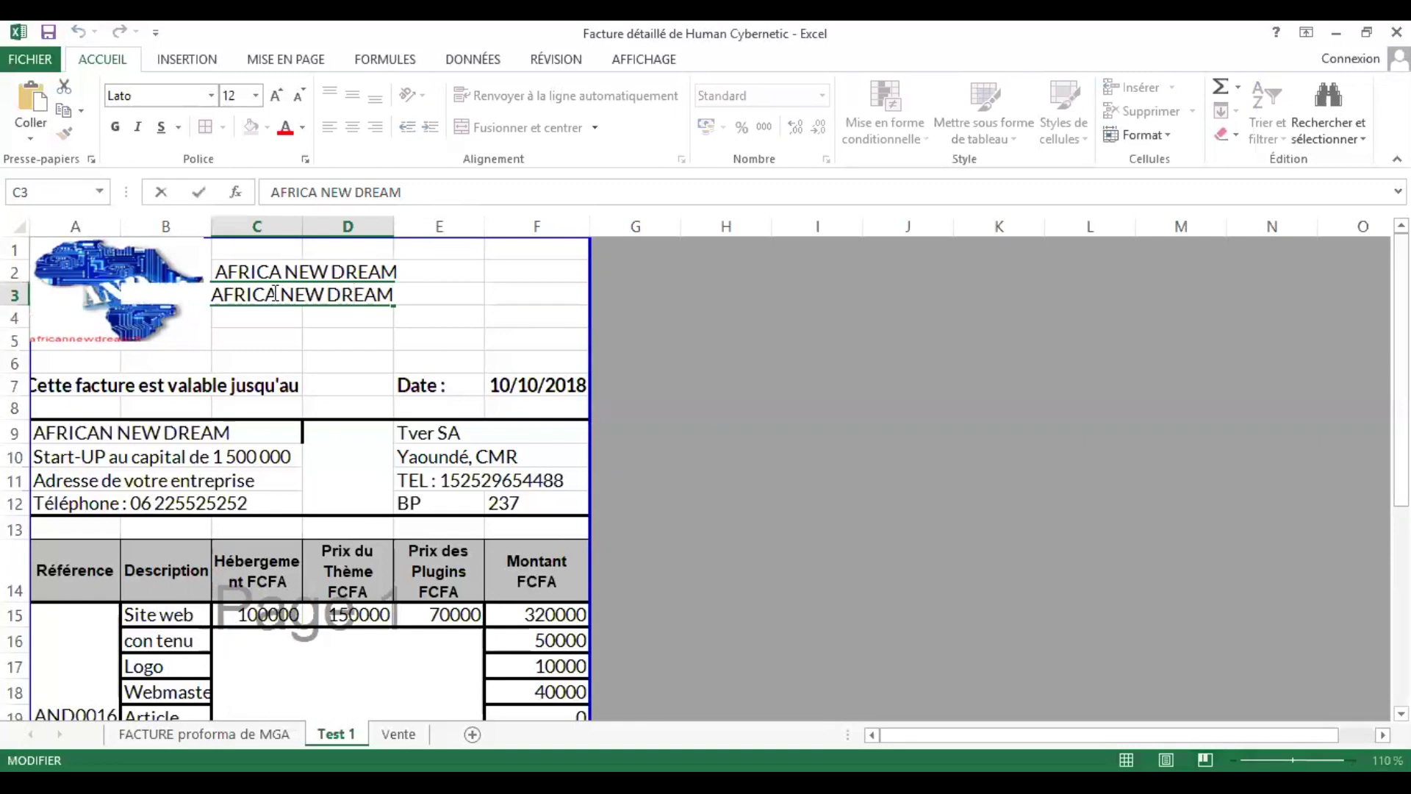
{"action": "type", "text": "N"}
{"action": "left_click", "coordinate": [332, 328]}
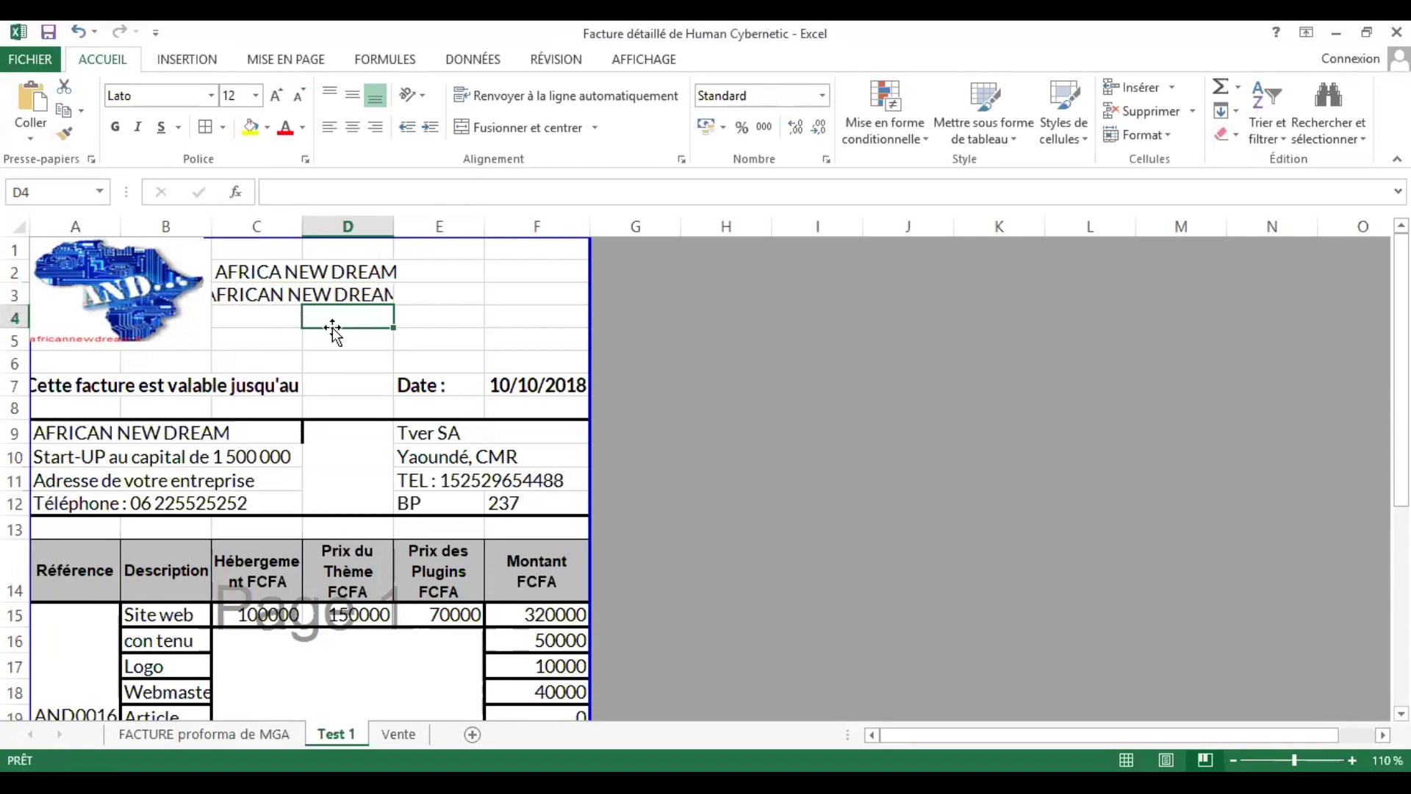
Step: Move AFRICAN NEW DREAM from C3 down to C5 and enter TEST in D5
{"action": "left_click", "coordinate": [309, 293]}
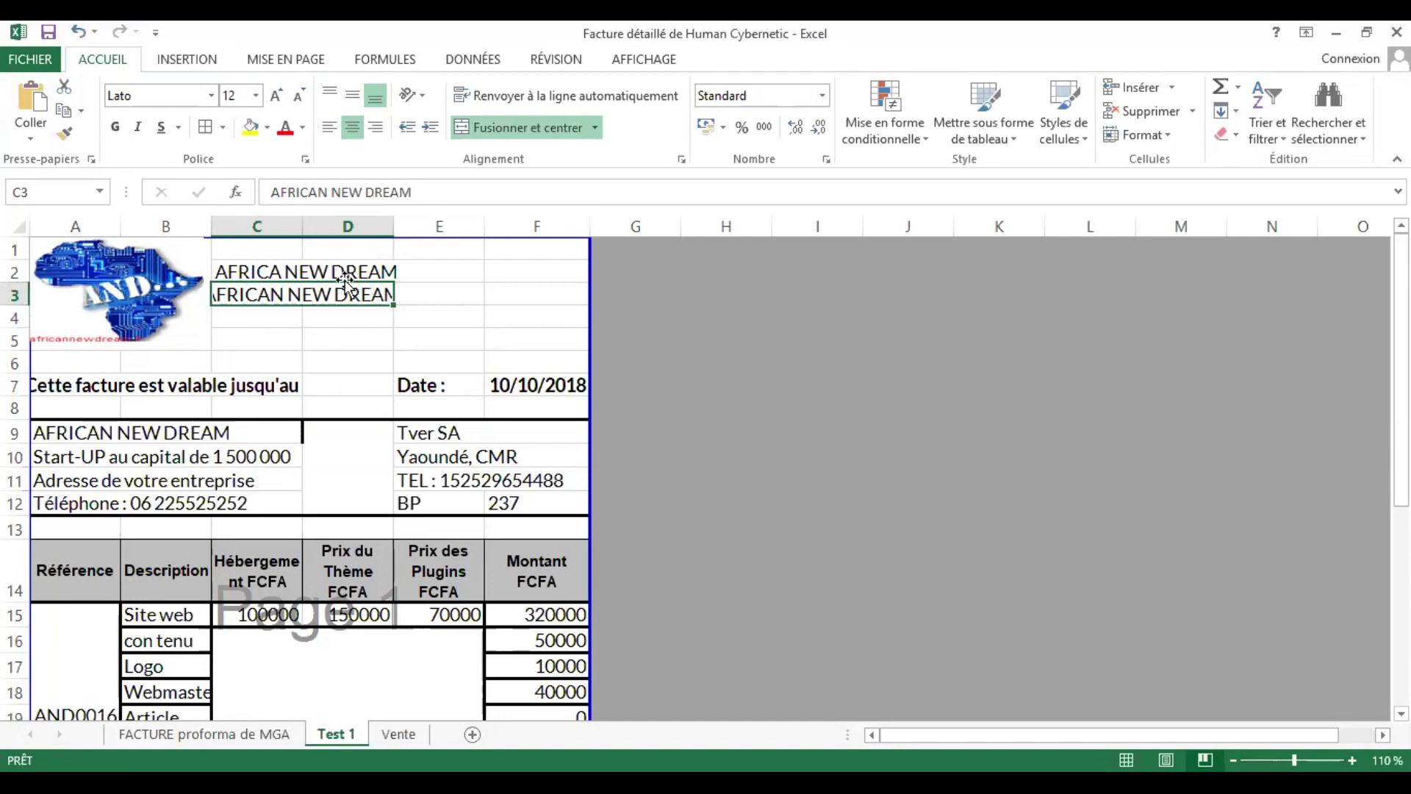
{"action": "double_click", "coordinate": [338, 294]}
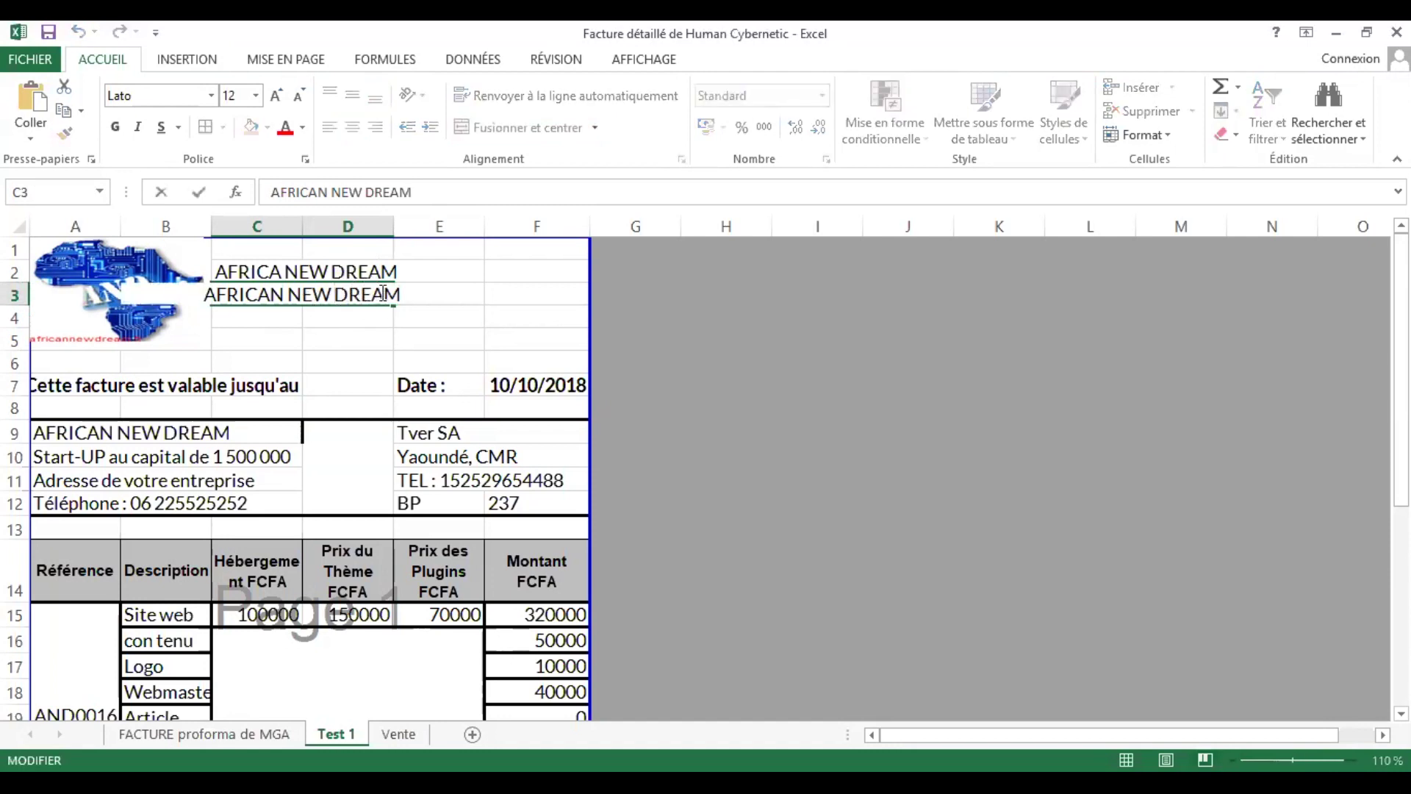
{"action": "left_click_drag", "start_coordinate": [400, 294], "coordinate": [182, 292]}
{"action": "key", "text": "ctrl+c"}
{"action": "key", "text": "BackSpace"}
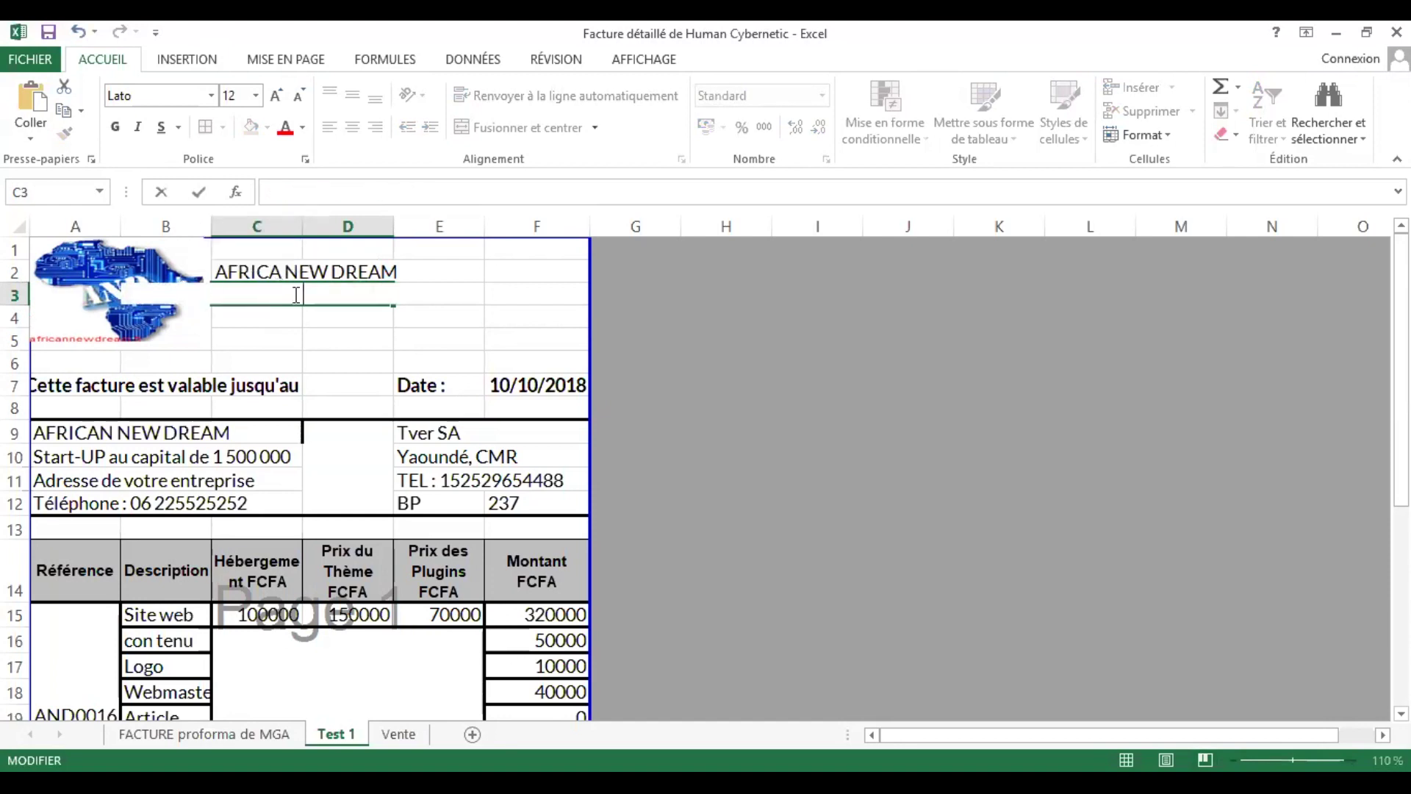
{"action": "left_click", "coordinate": [277, 338]}
{"action": "key", "text": "ctrl+v"}
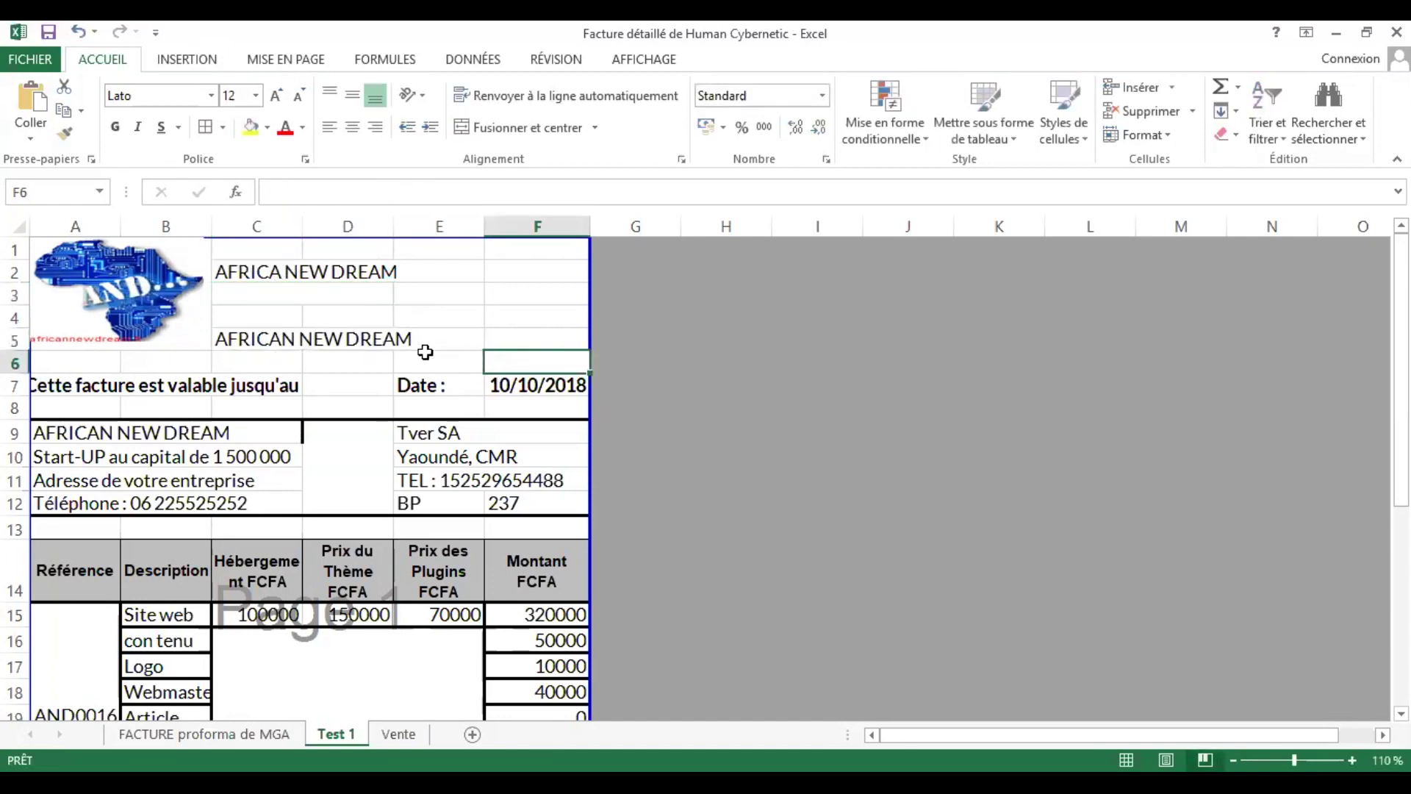
{"action": "left_click", "coordinate": [367, 340]}
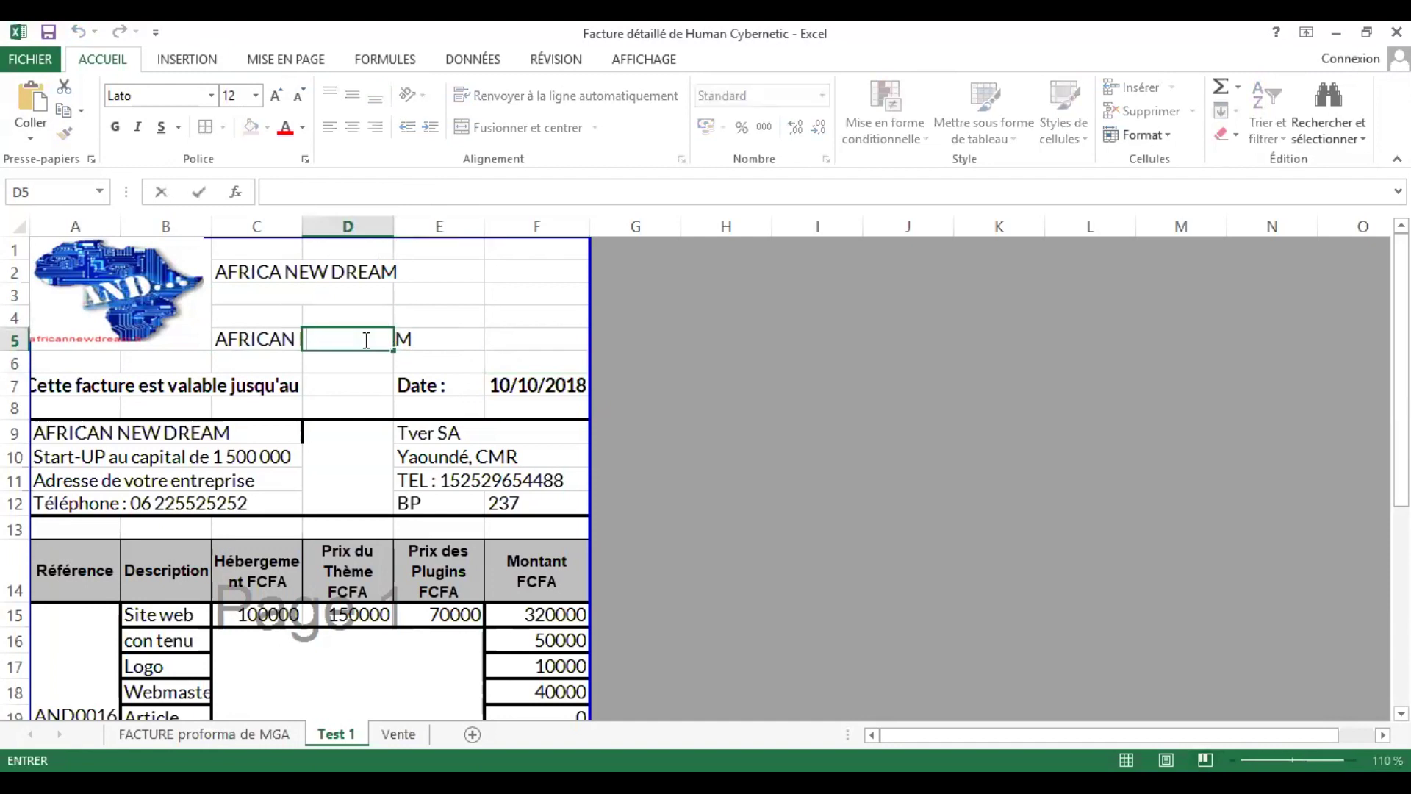
{"action": "type", "text": "test"}
{"action": "key", "text": "BackSpace"}
{"action": "key", "text": "BackSpace"}
{"action": "key", "text": "BackSpace"}
{"action": "key", "text": "BackSpace"}
{"action": "type", "text": "TEST"}
{"action": "left_click", "coordinate": [482, 360]}
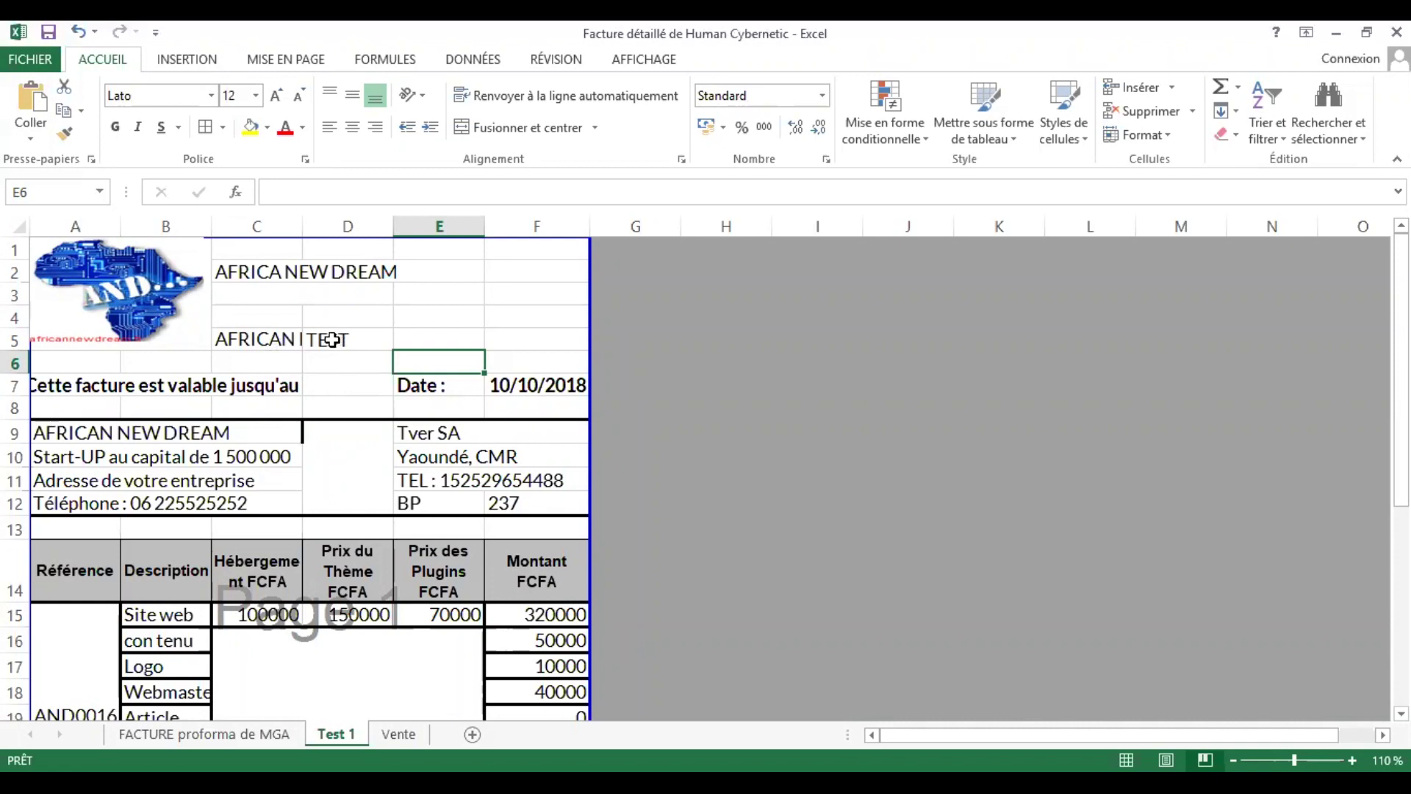
Step: Autofit columns C and D to the C5:D5 contents so AFRICAN NEW DREAM fits
{"action": "left_click_drag", "start_coordinate": [229, 332], "coordinate": [372, 336]}
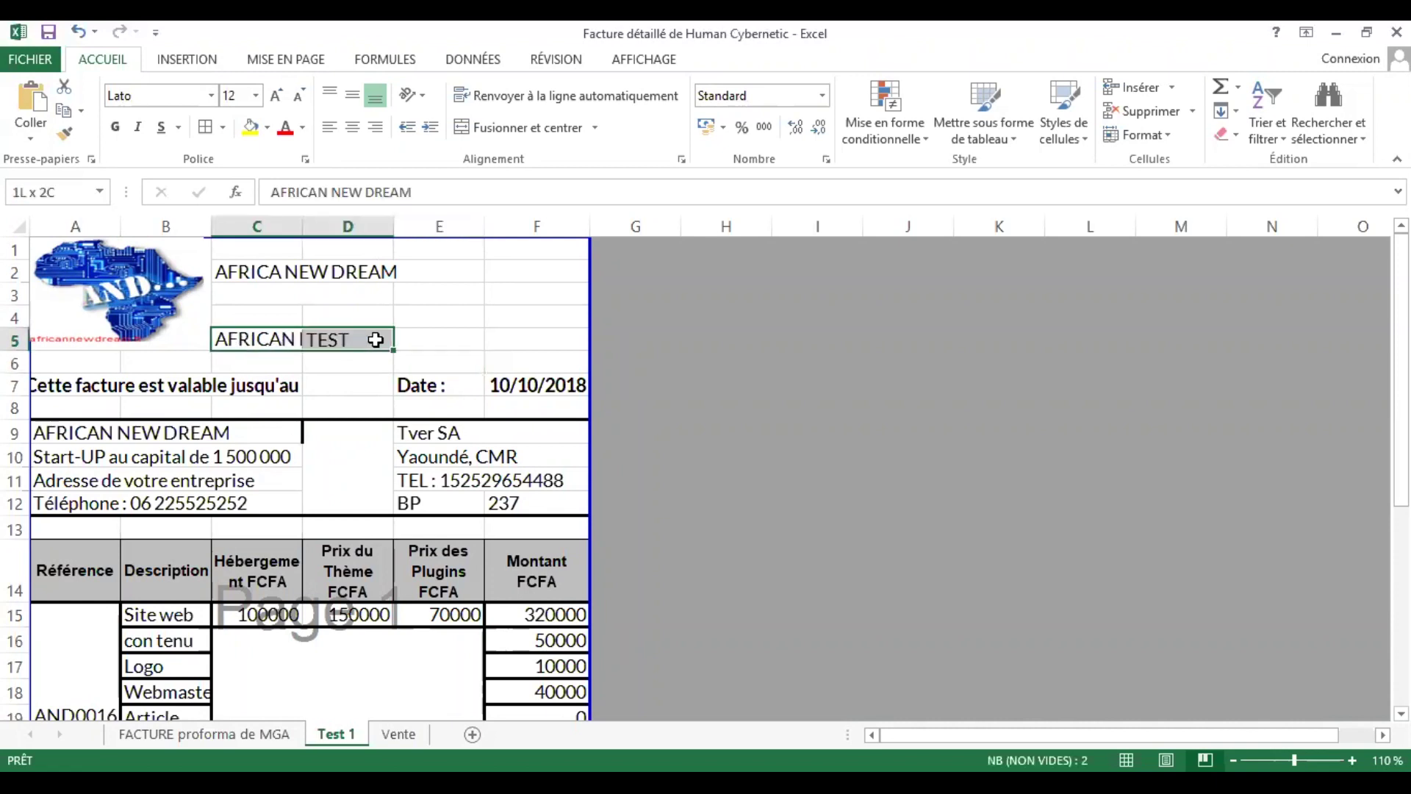
{"action": "left_click", "coordinate": [1166, 137]}
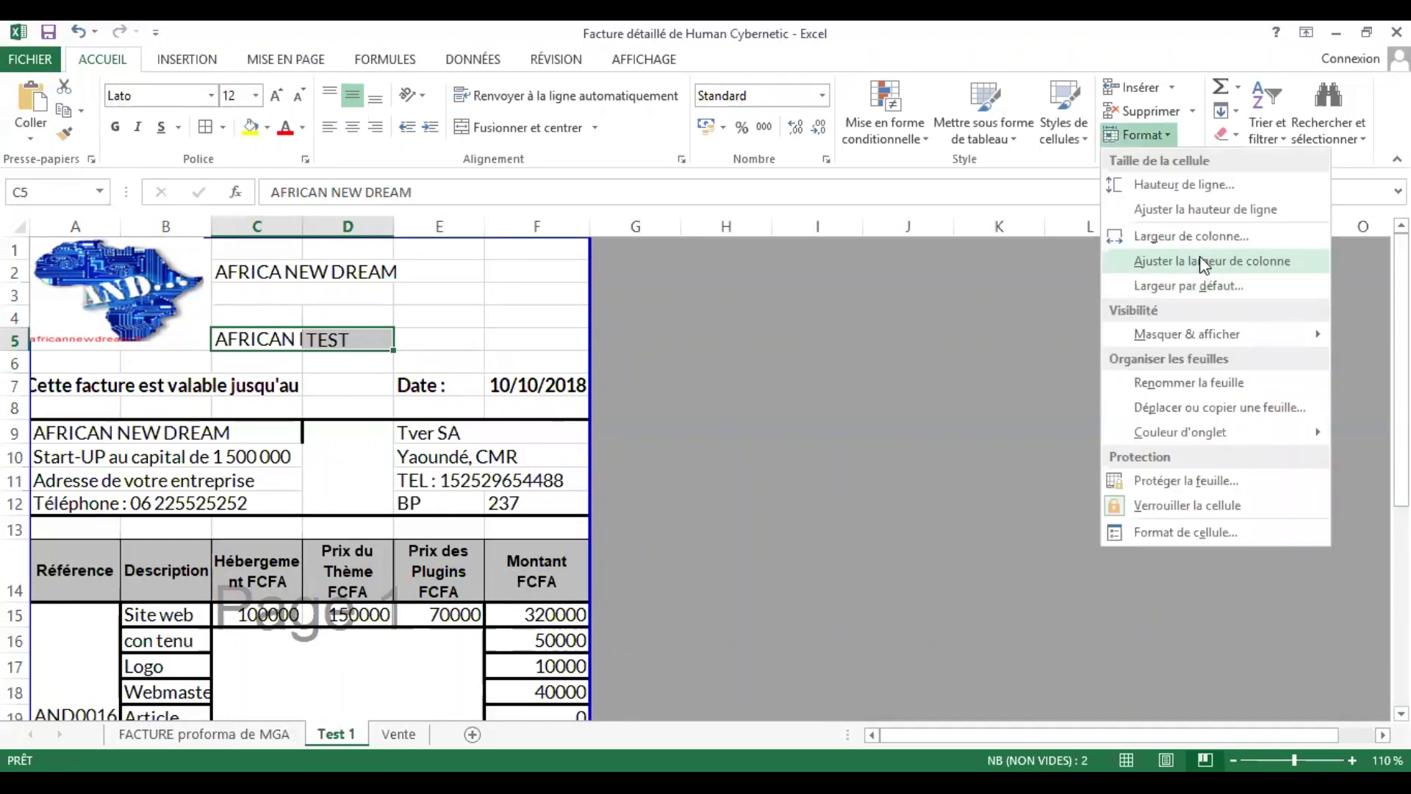
{"action": "left_click", "coordinate": [1199, 262]}
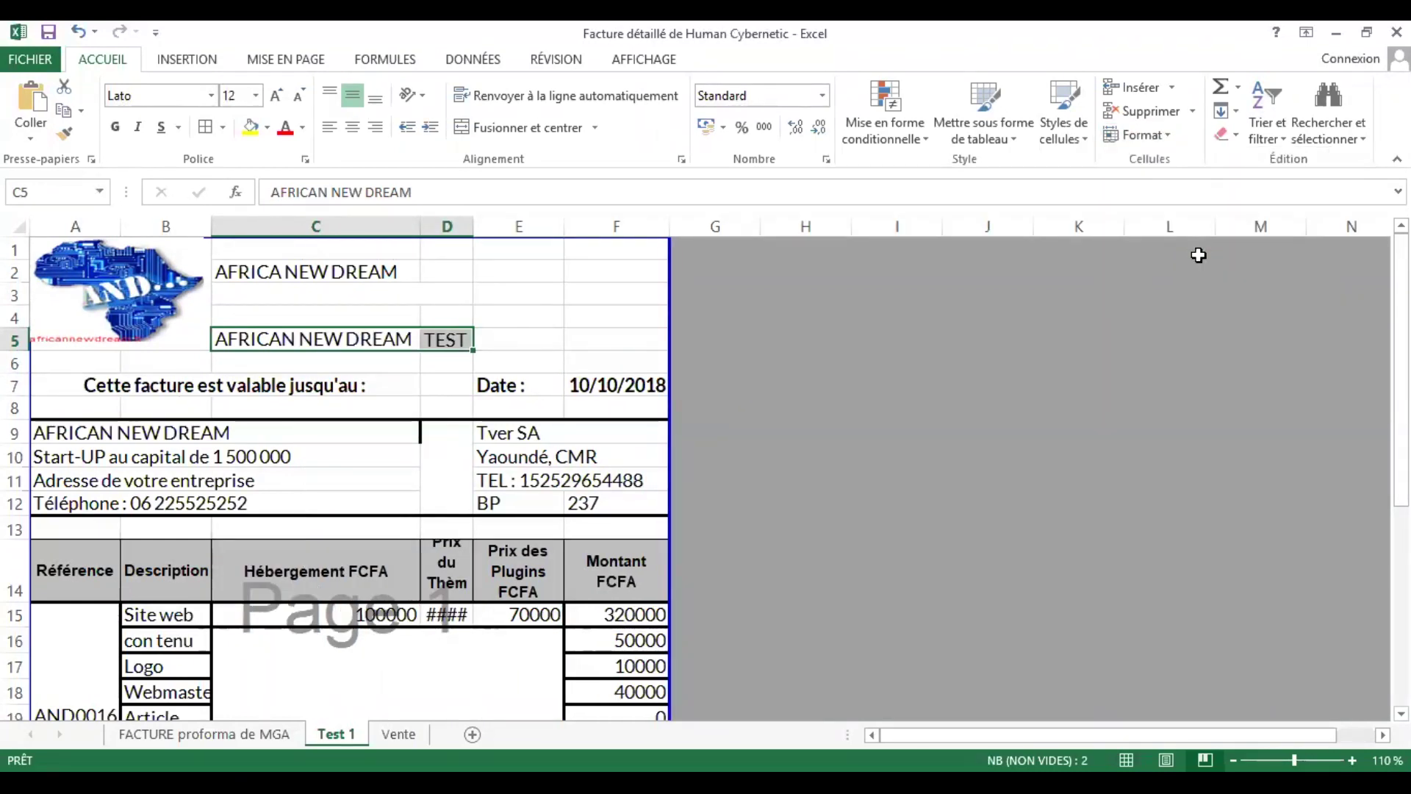
{"action": "left_click", "coordinate": [363, 338]}
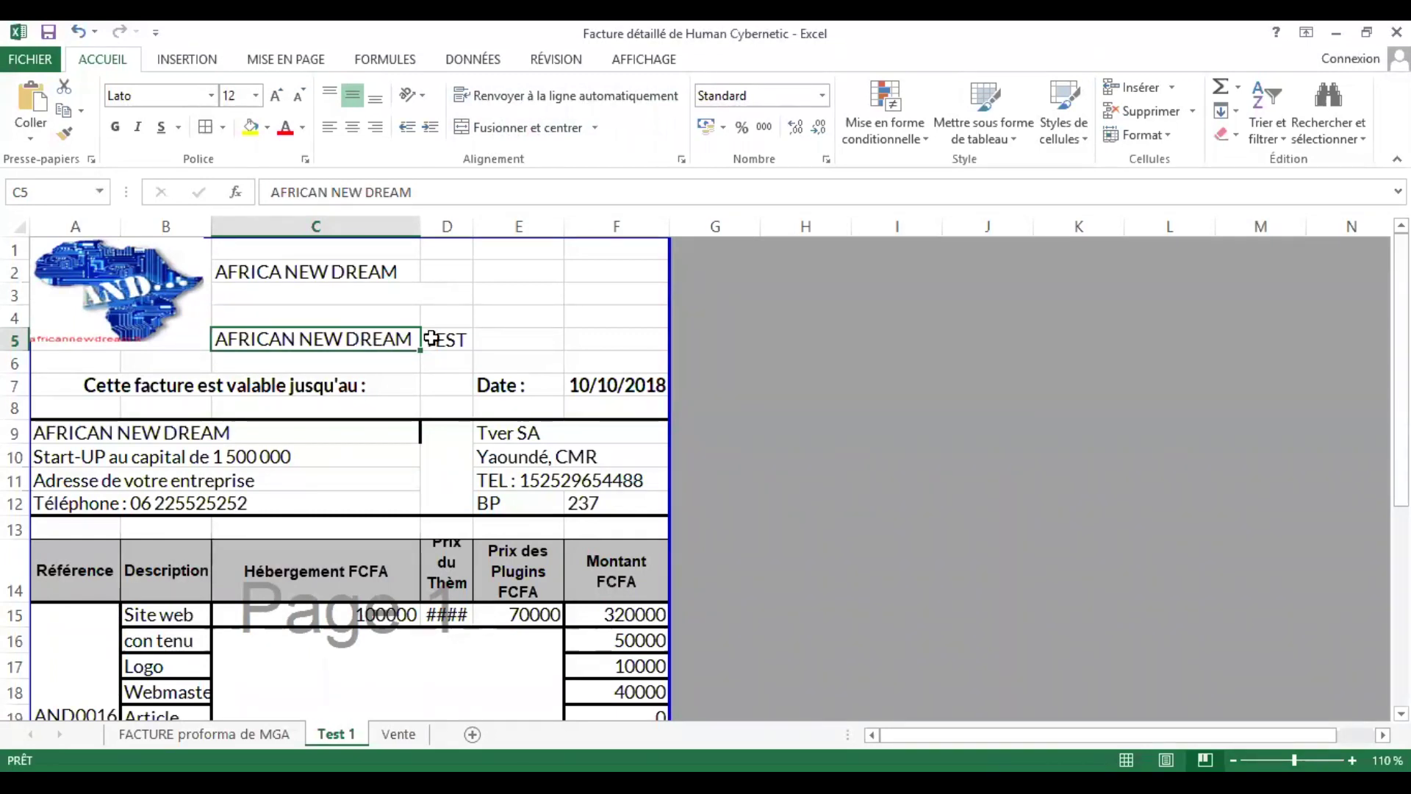
{"action": "left_click", "coordinate": [149, 306]}
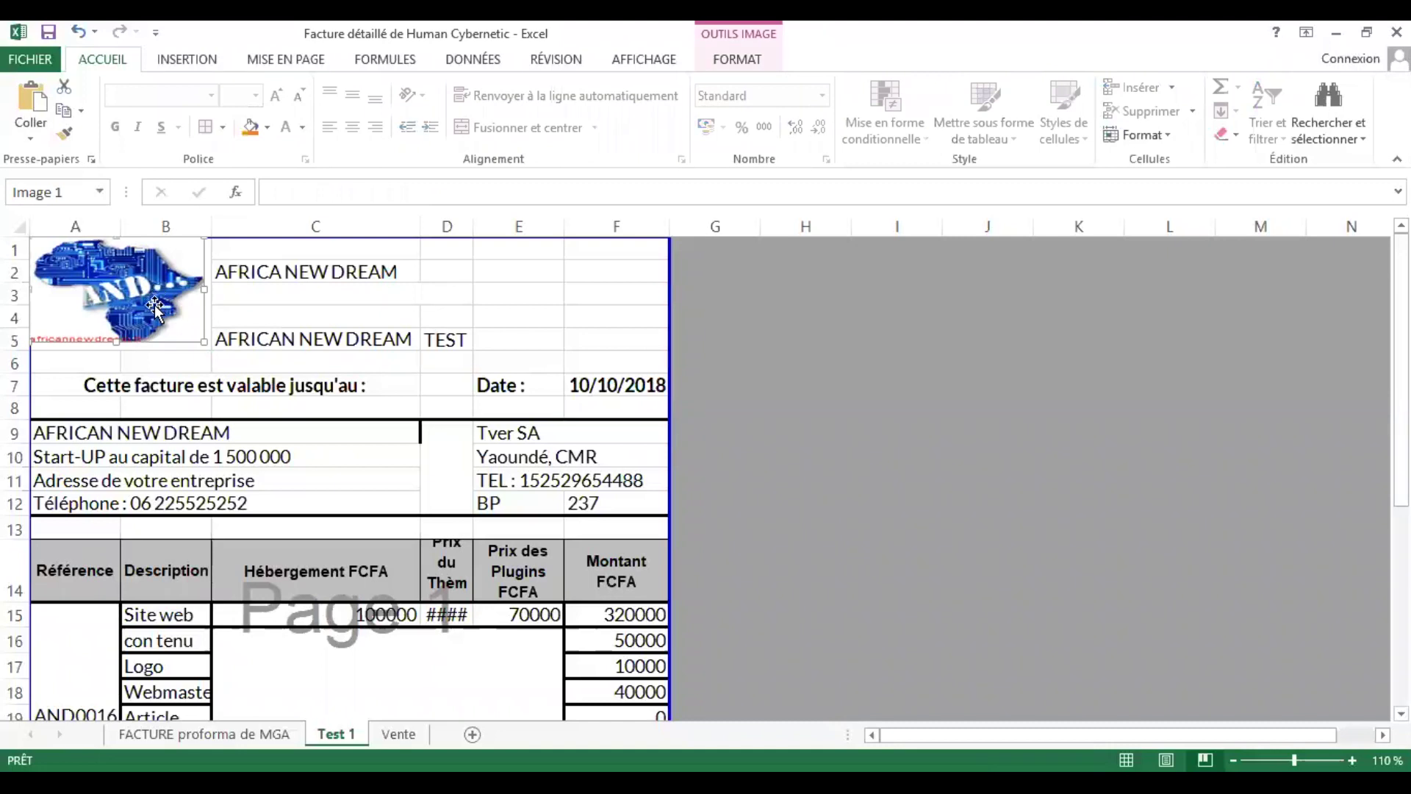
{"action": "left_click", "coordinate": [591, 251]}
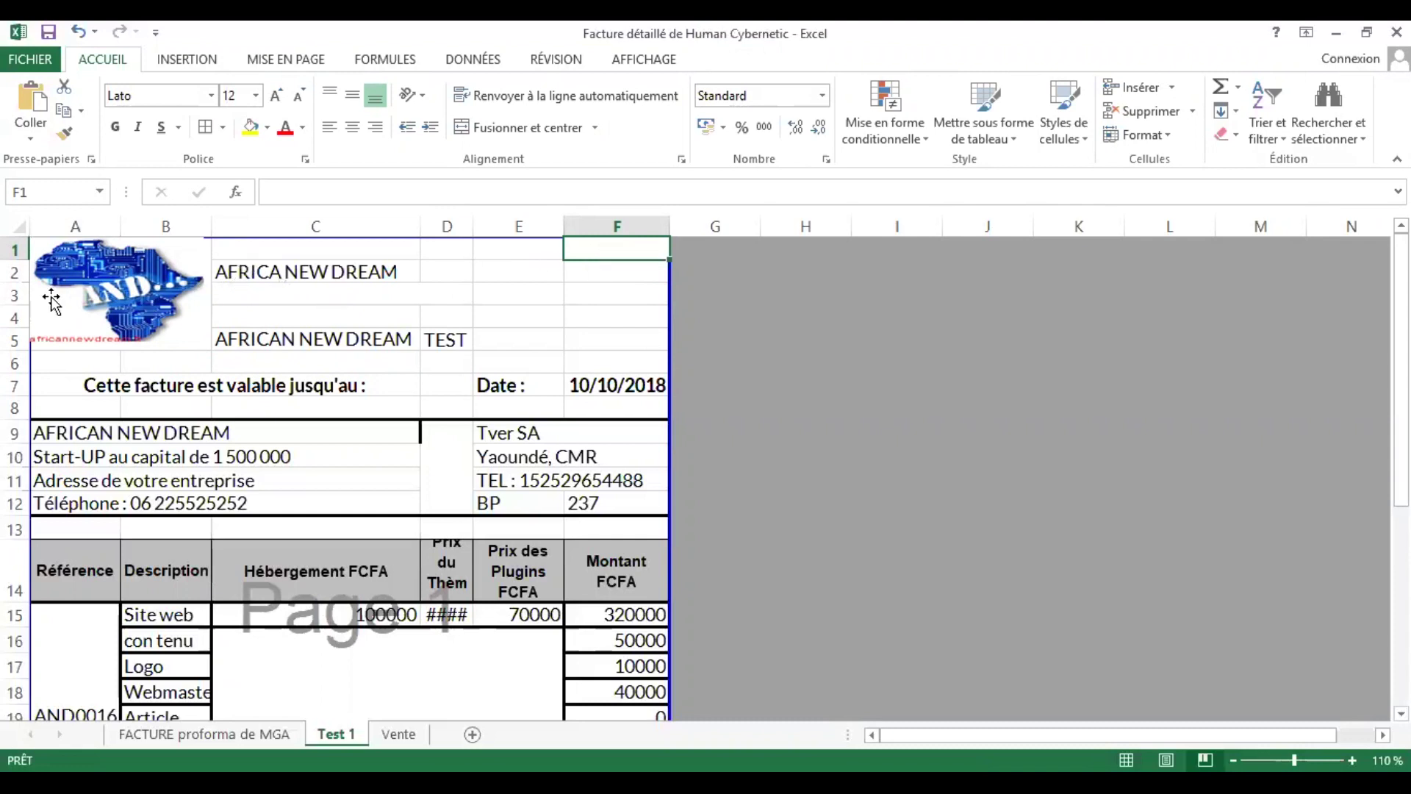
{"action": "left_click_drag", "start_coordinate": [17, 258], "coordinate": [15, 382]}
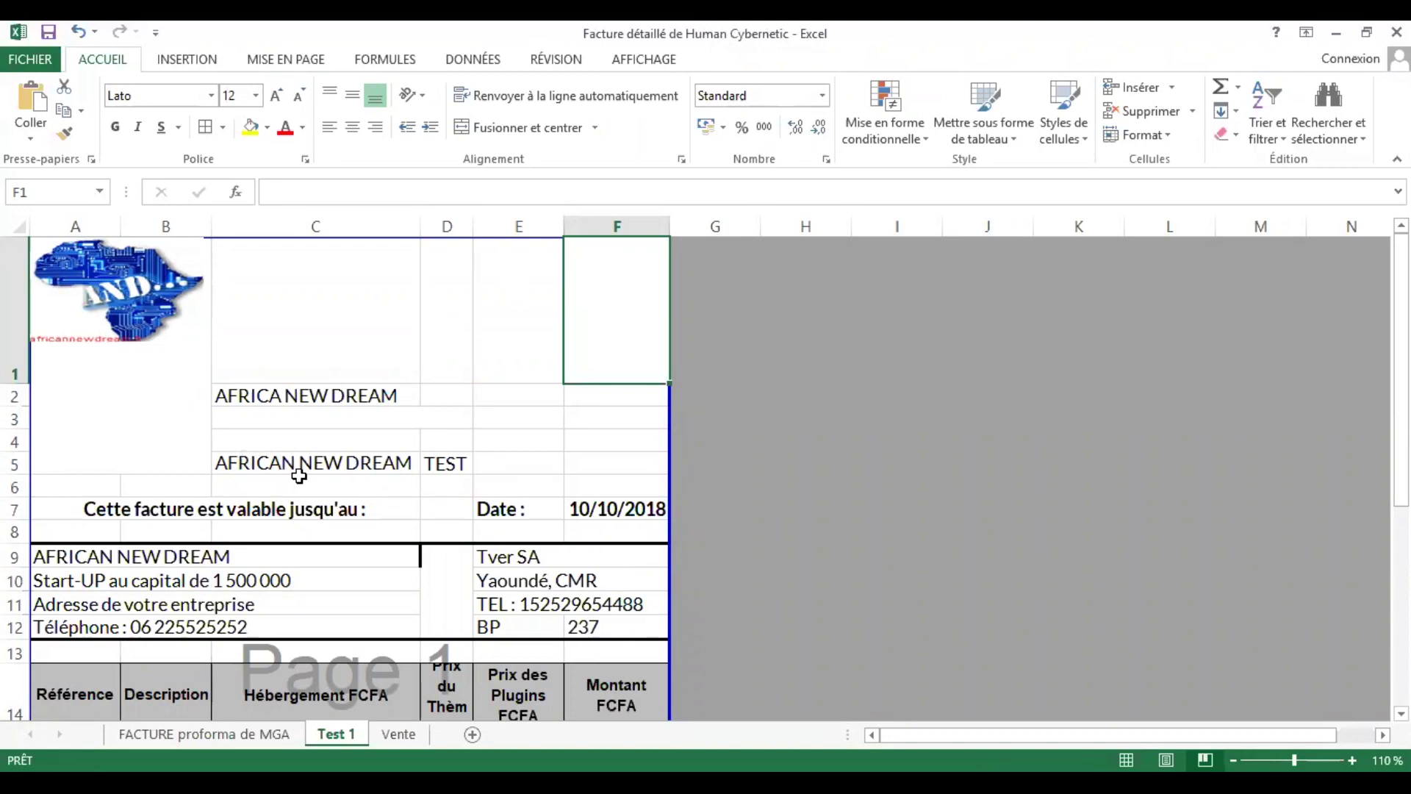
{"action": "key", "text": "ctrl+z"}
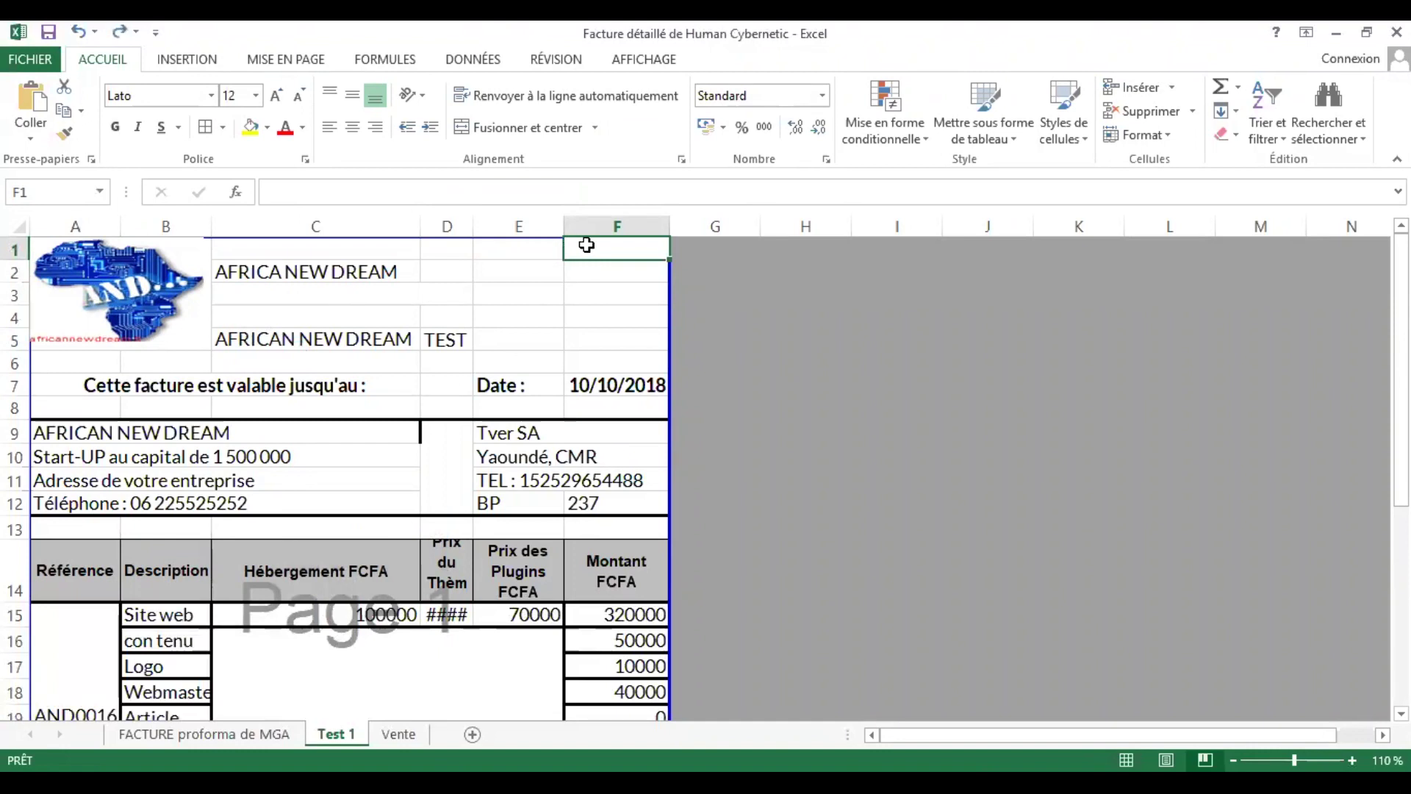
{"action": "left_click_drag", "start_coordinate": [595, 253], "coordinate": [598, 319]}
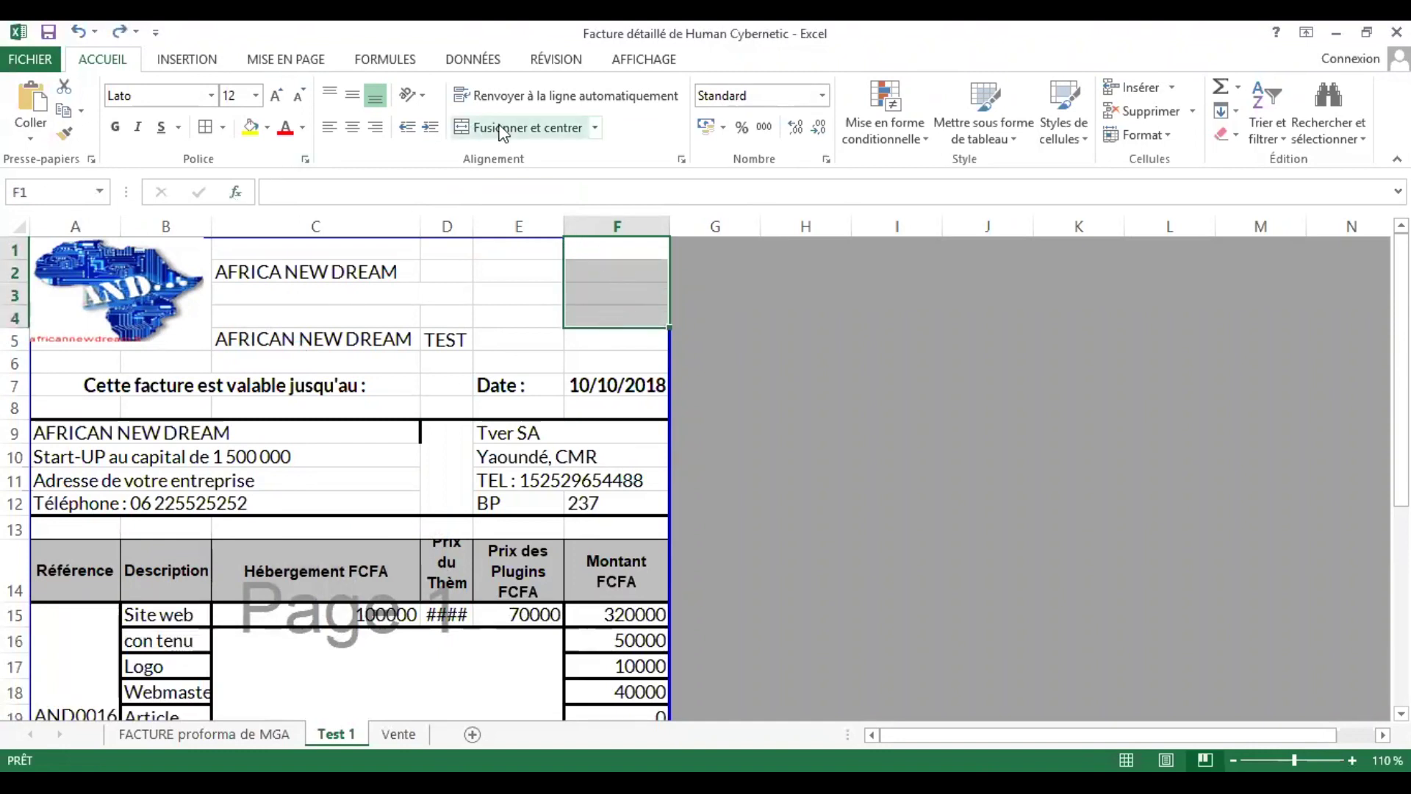
Step: Merge cells F1 through F4 into one header cell
{"action": "left_click", "coordinate": [522, 127]}
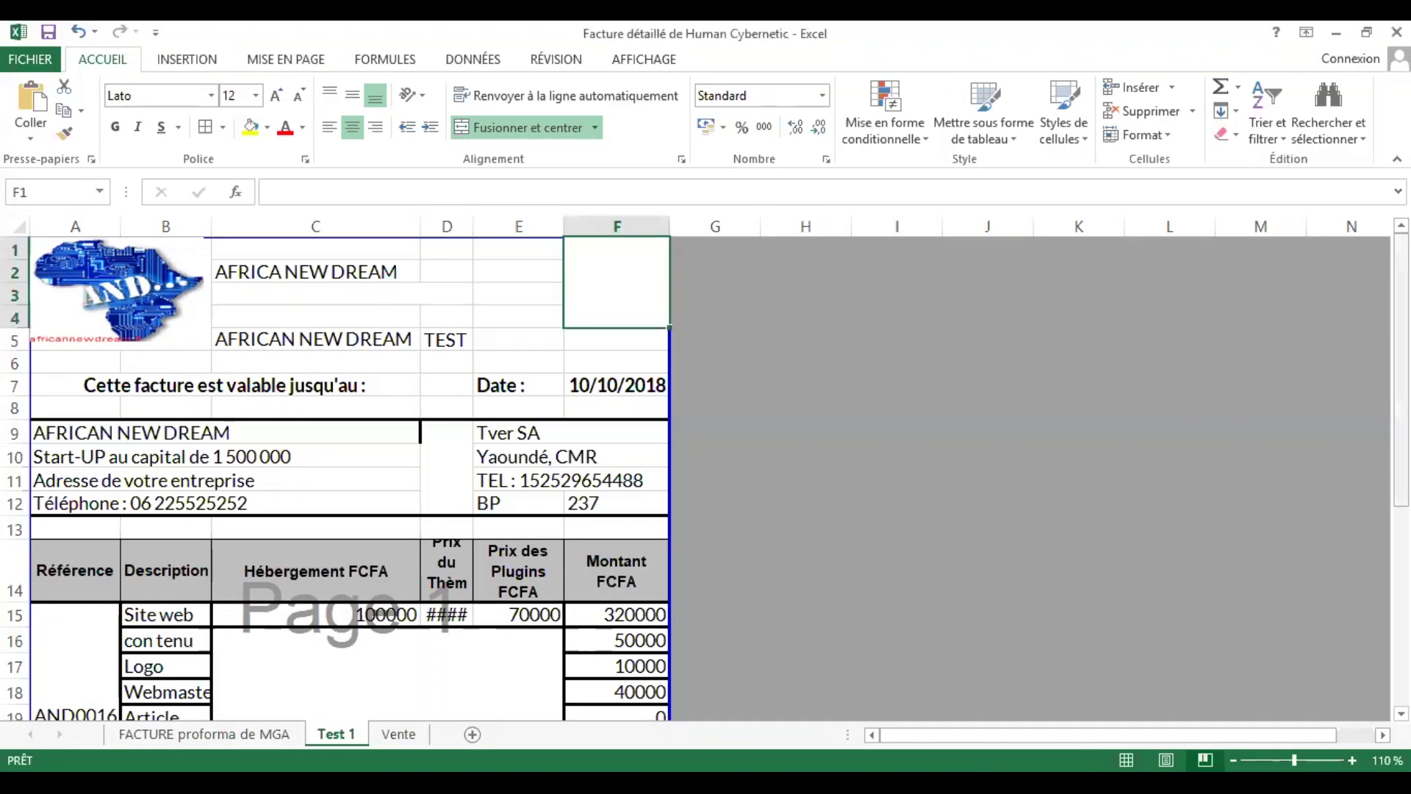
{"action": "left_click_drag", "start_coordinate": [1401, 308], "coordinate": [1401, 479]}
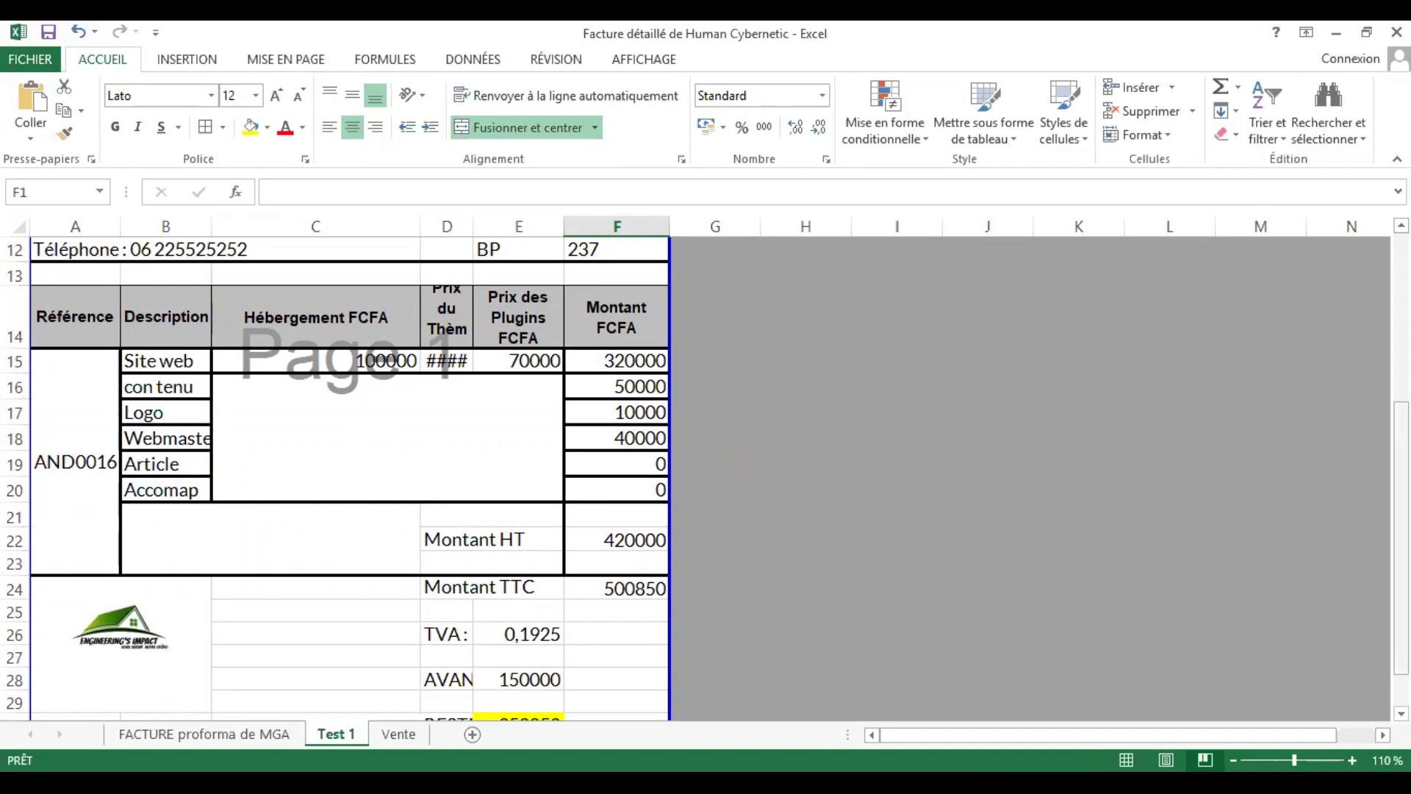
Step: Drag the page border to include column G in the print area, then select F15:F20
{"action": "left_click_drag", "start_coordinate": [1401, 610], "coordinate": [1400, 582]}
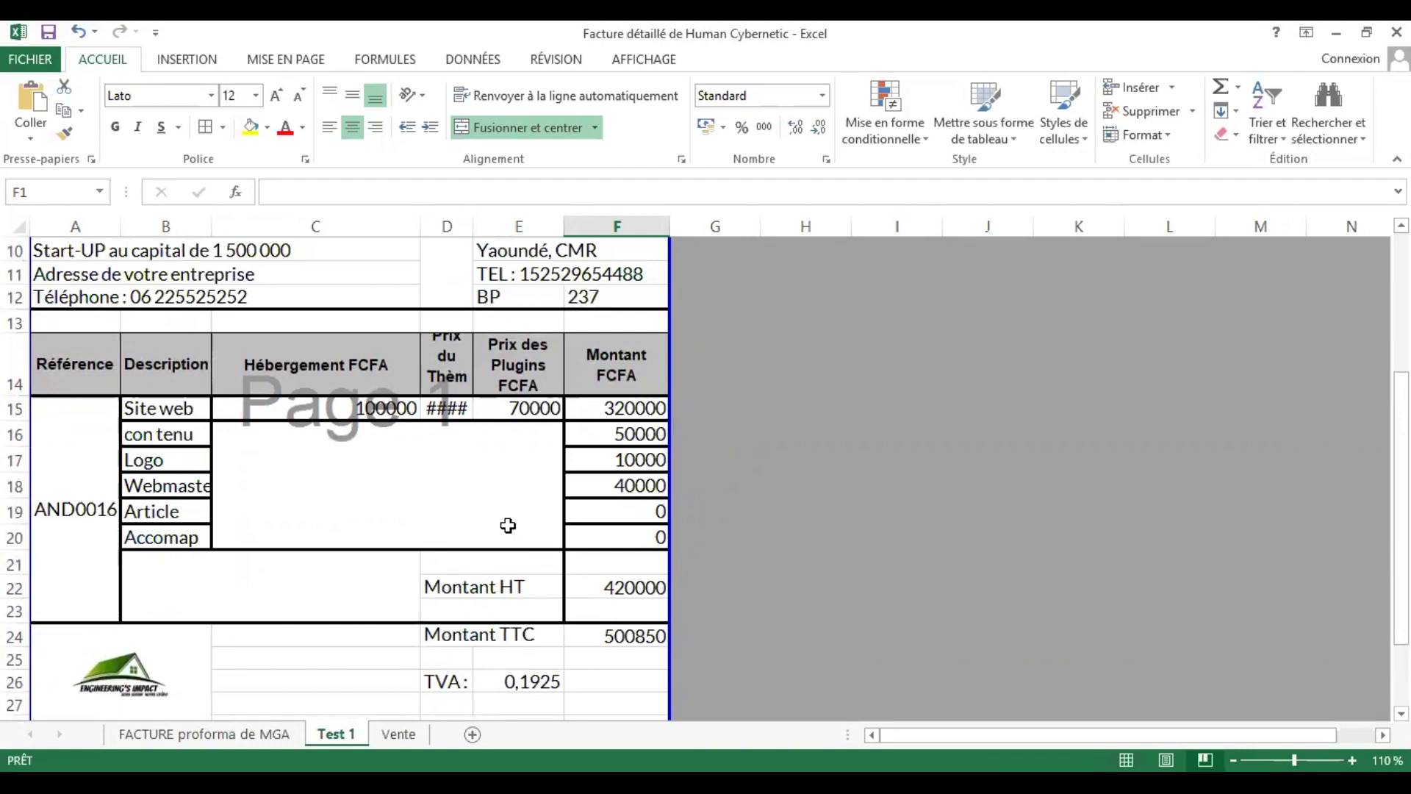
{"action": "left_click", "coordinate": [349, 300]}
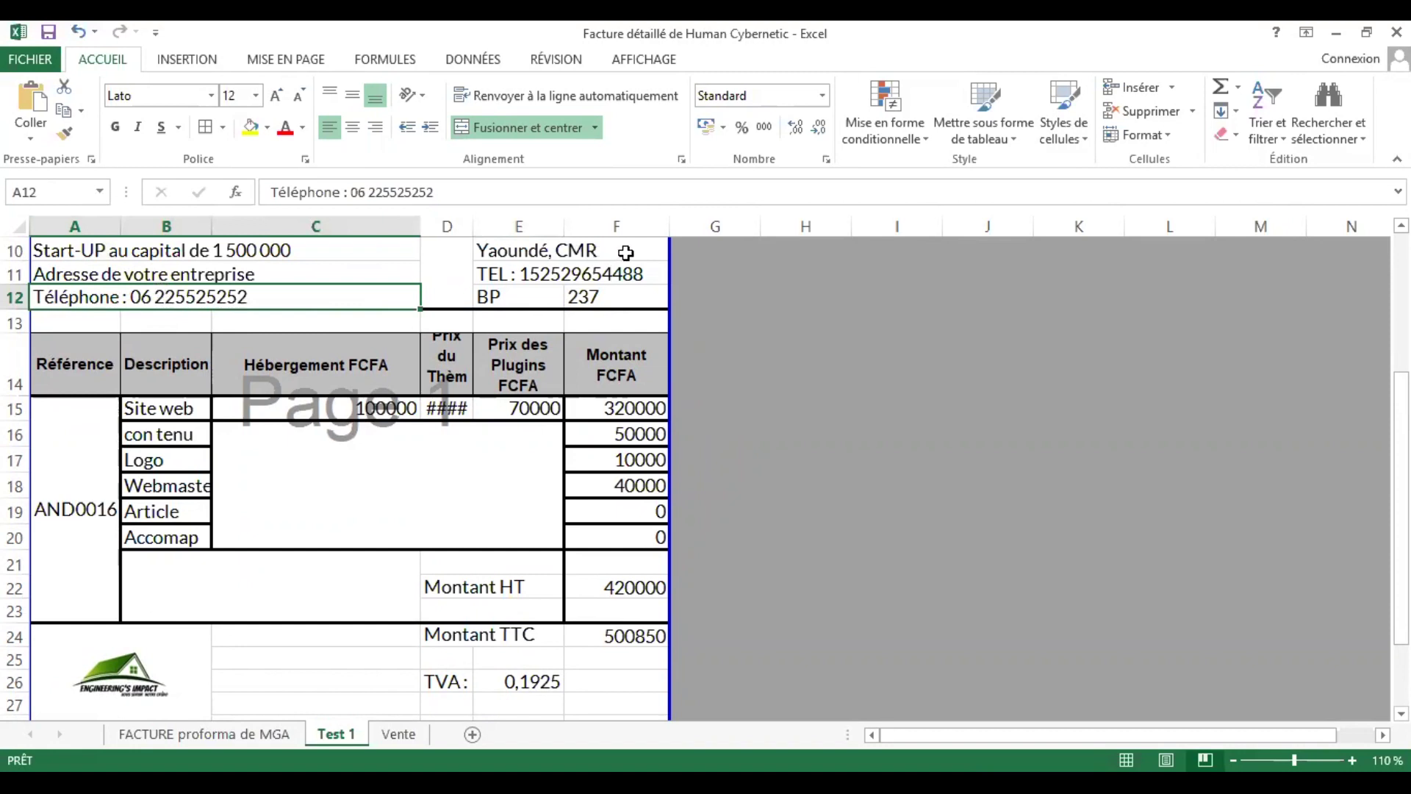
{"action": "left_click_drag", "start_coordinate": [669, 255], "coordinate": [736, 258]}
{"action": "left_click", "coordinate": [709, 270]}
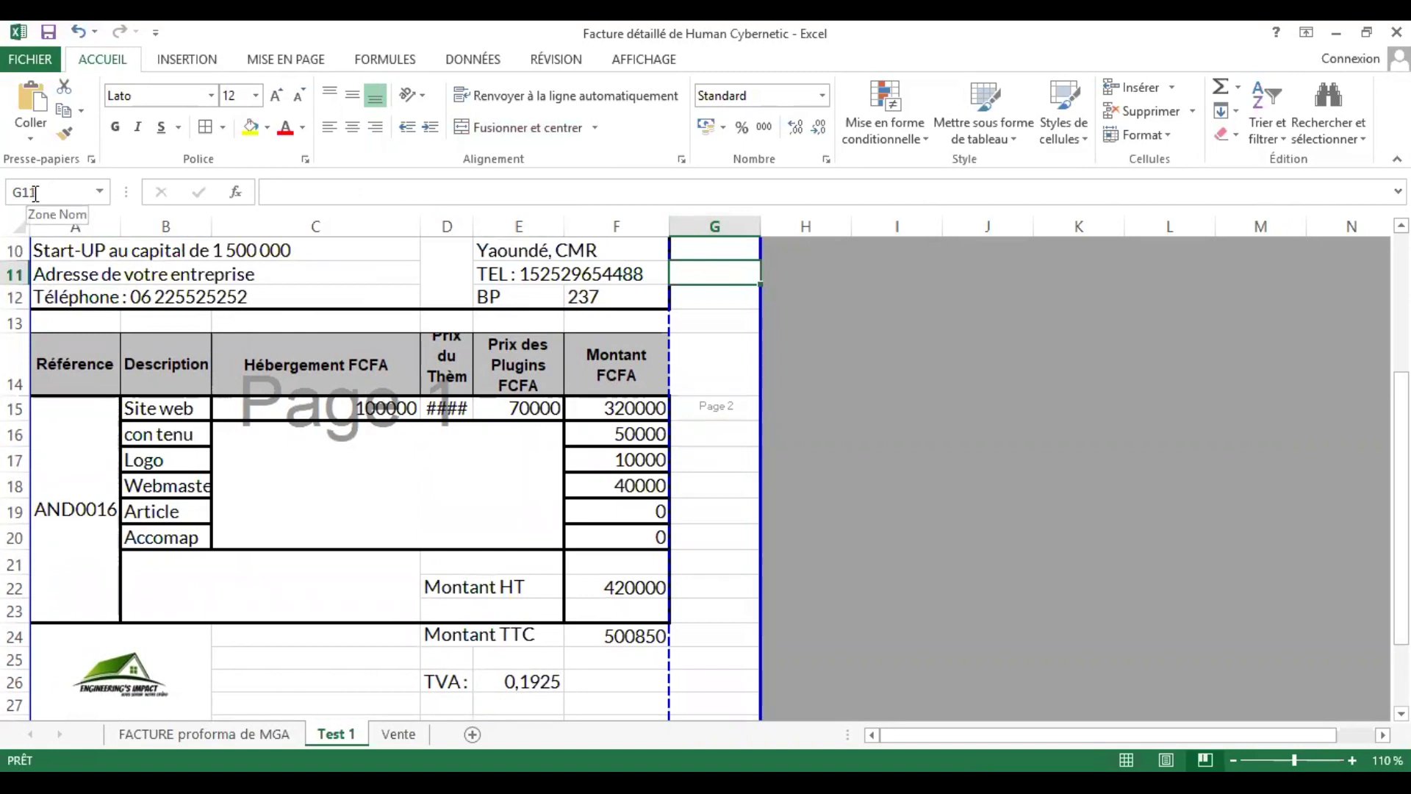
{"action": "left_click", "coordinate": [610, 408]}
{"action": "left_click_drag", "start_coordinate": [611, 409], "coordinate": [642, 532]}
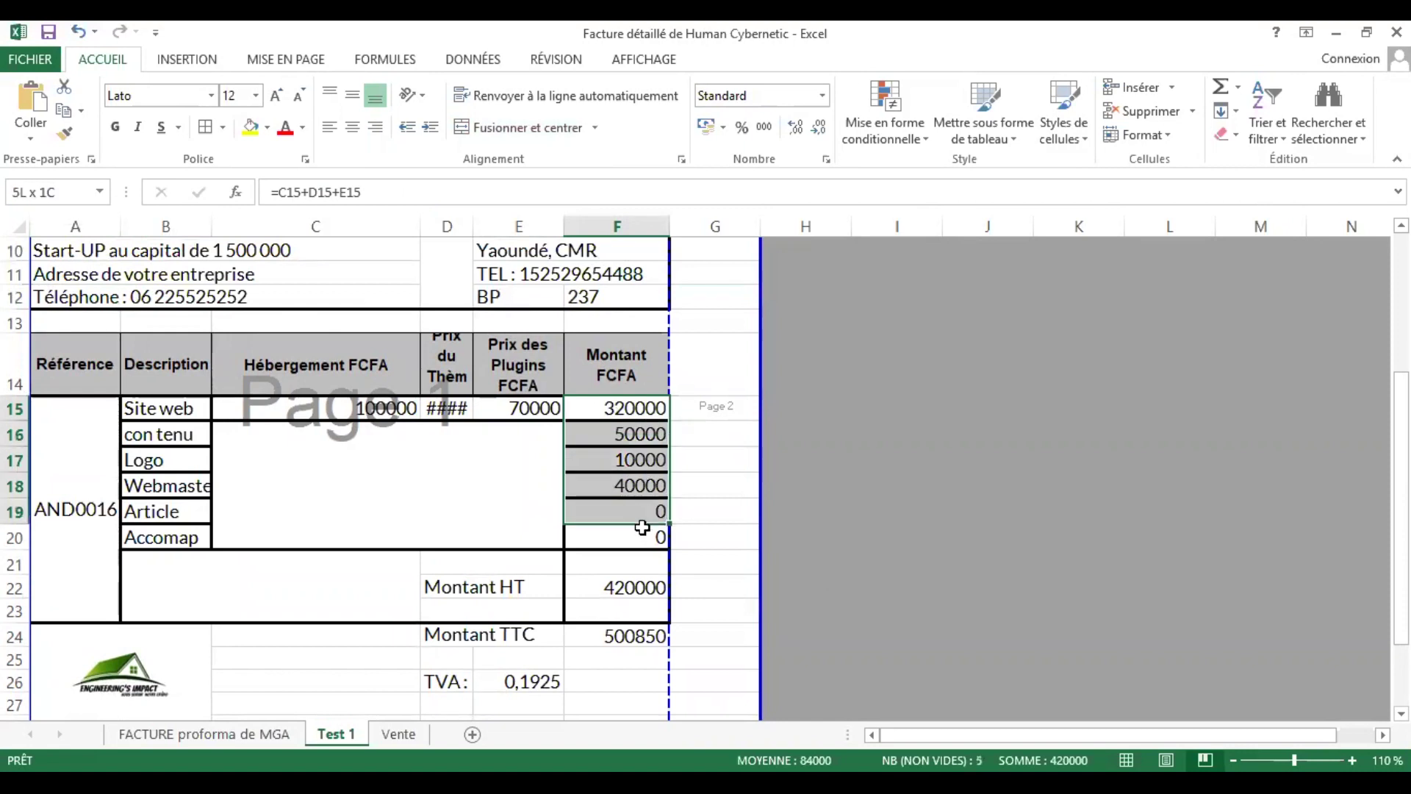
Step: Clear F15:F20 and set F15 to =C15+D15+E15, giving 320000
{"action": "key", "text": "Delete"}
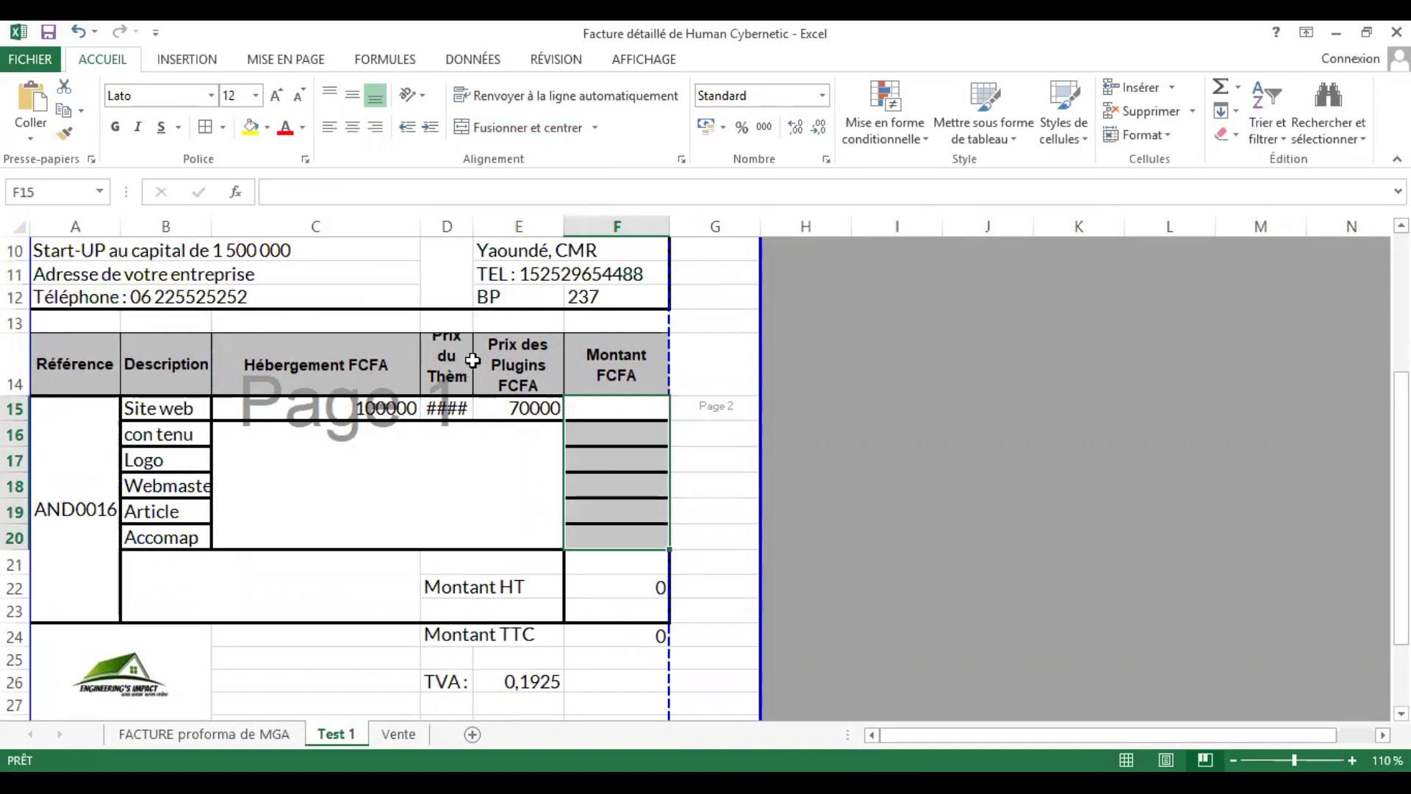
{"action": "double_click", "coordinate": [601, 413]}
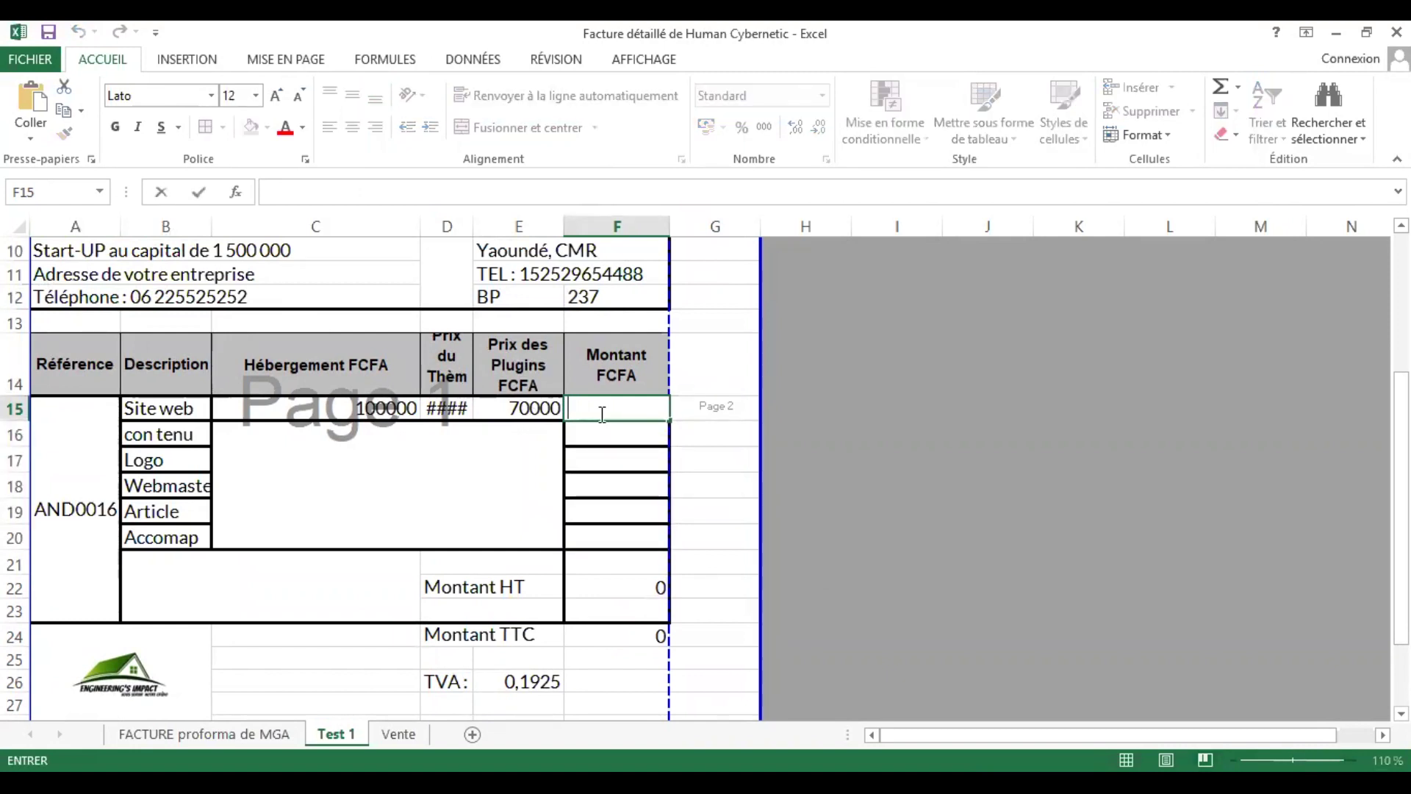
{"action": "type", "text": "="}
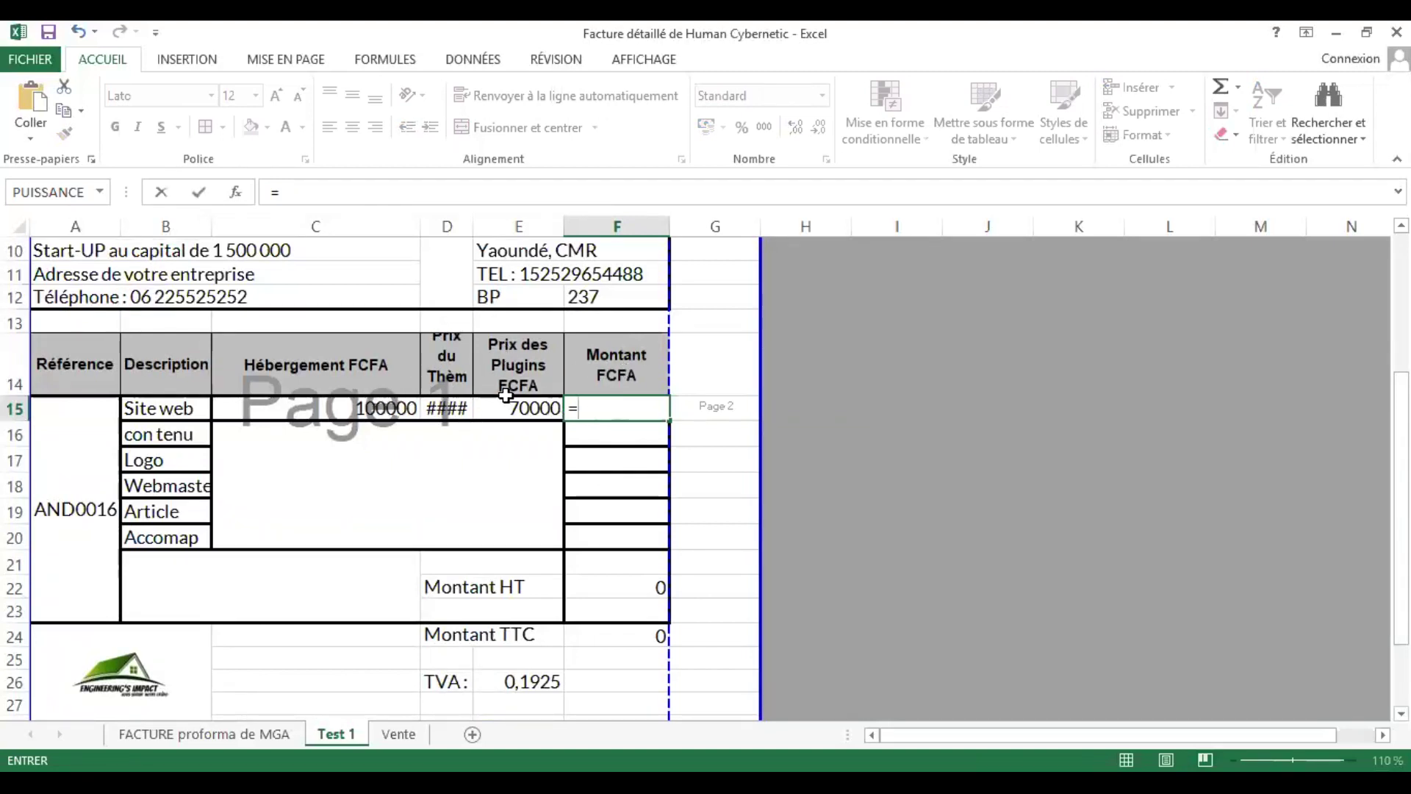
{"action": "left_click", "coordinate": [376, 410]}
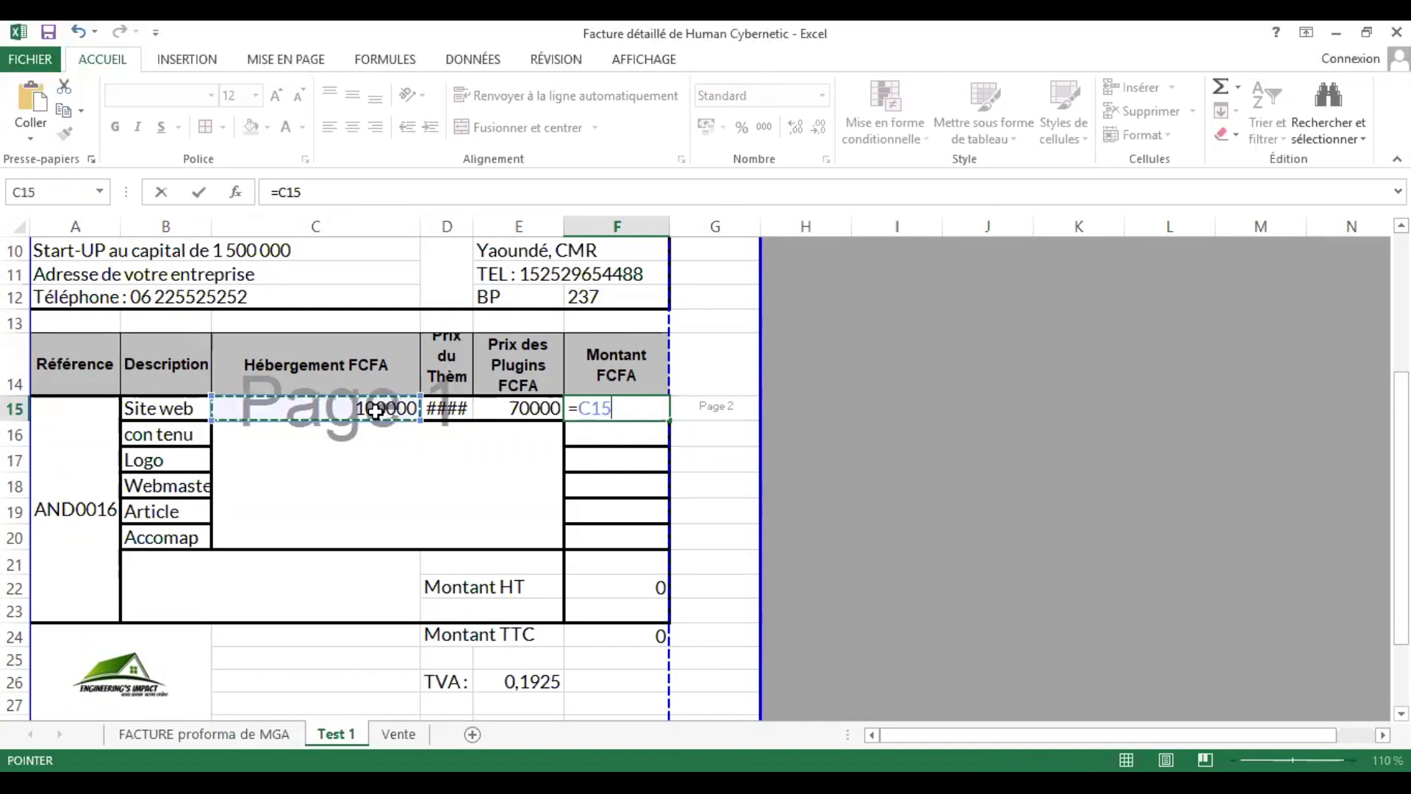
{"action": "type", "text": "+"}
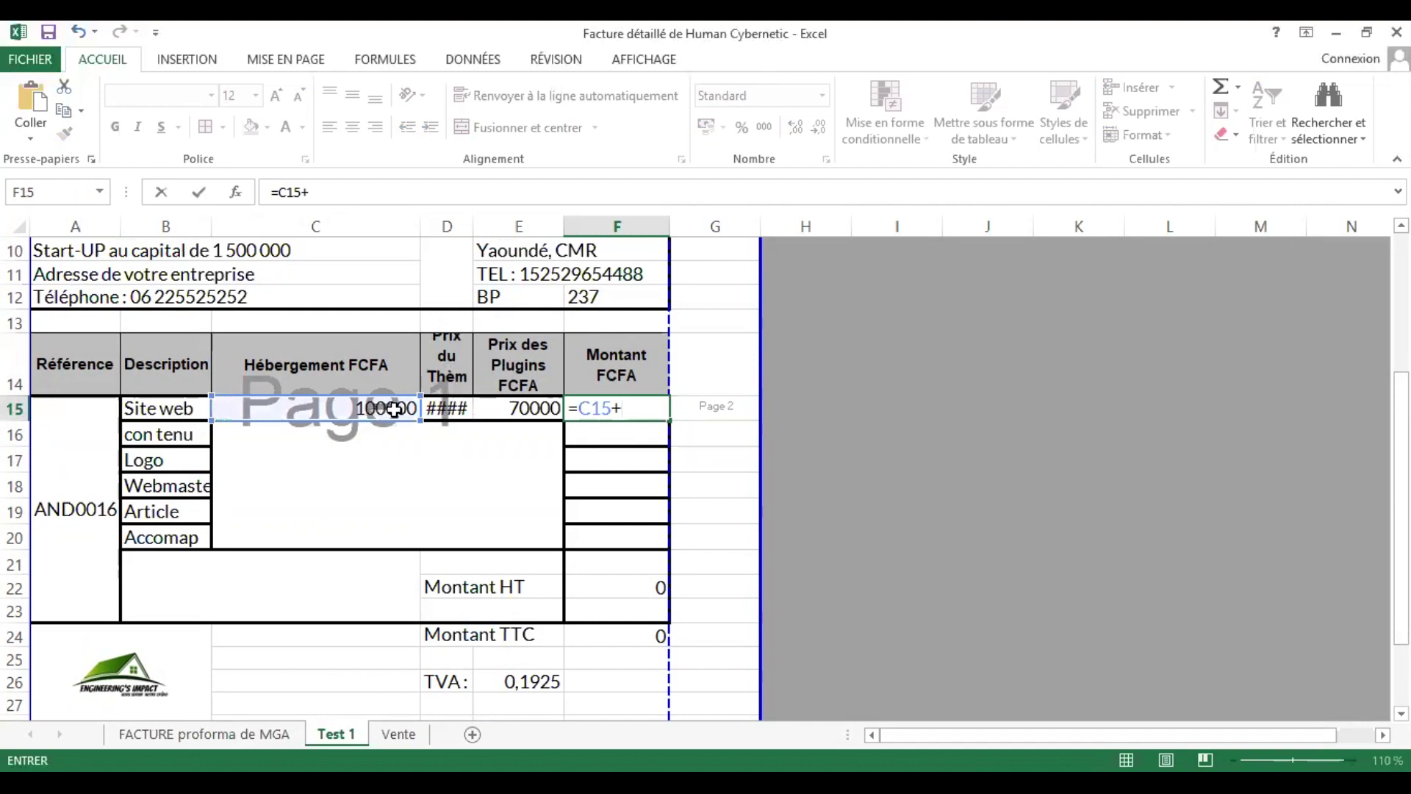
{"action": "left_click", "coordinate": [446, 409]}
{"action": "type", "text": "+"}
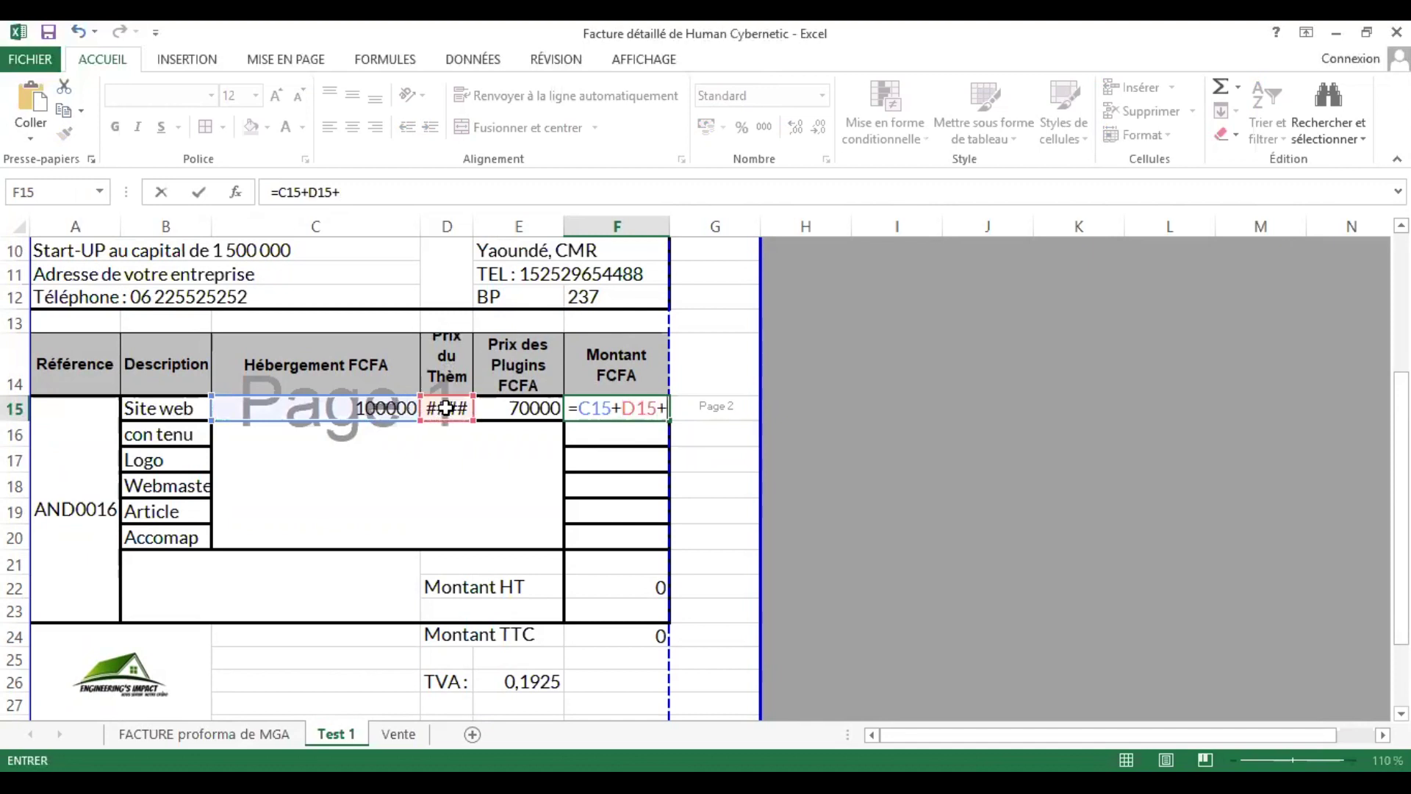
{"action": "left_click", "coordinate": [510, 407]}
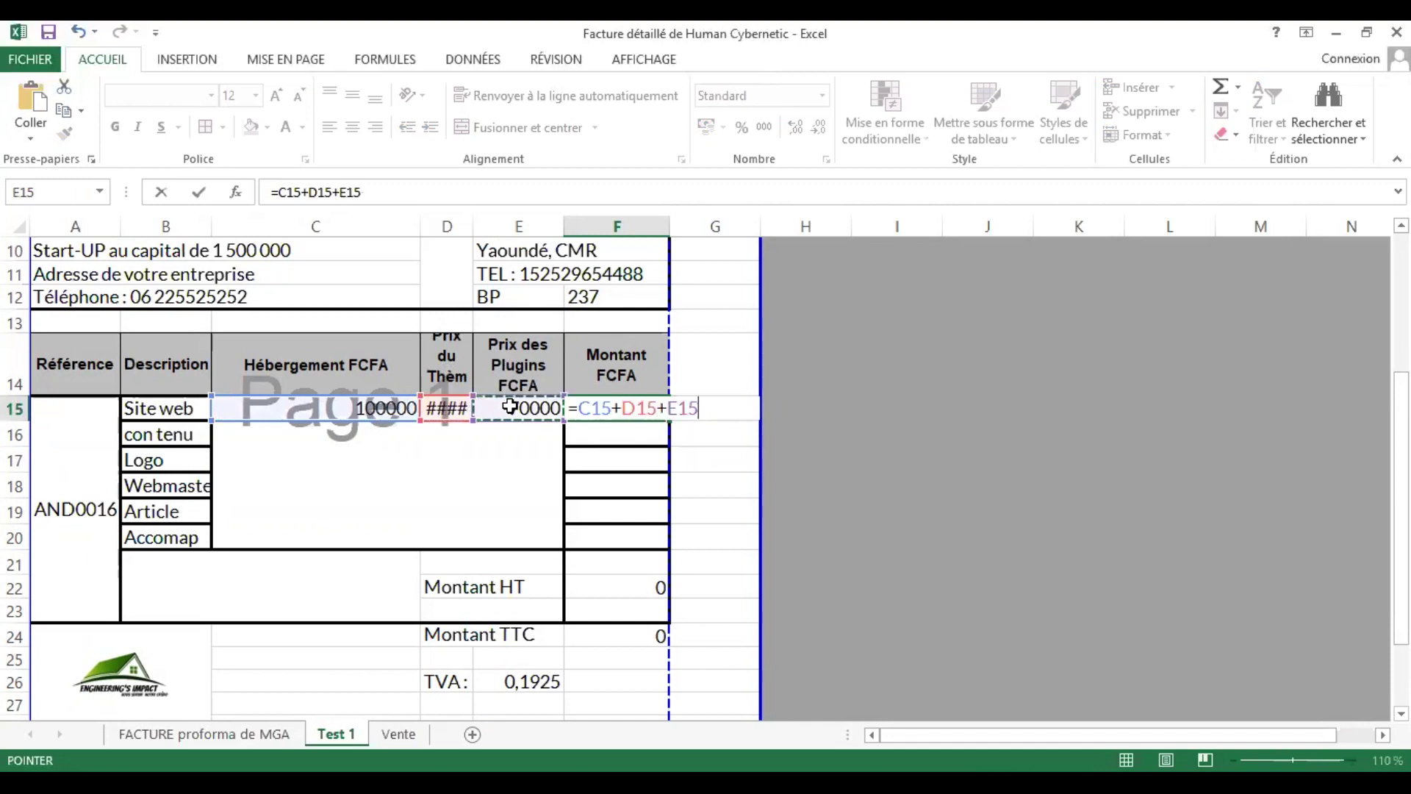
{"action": "key", "text": "Return"}
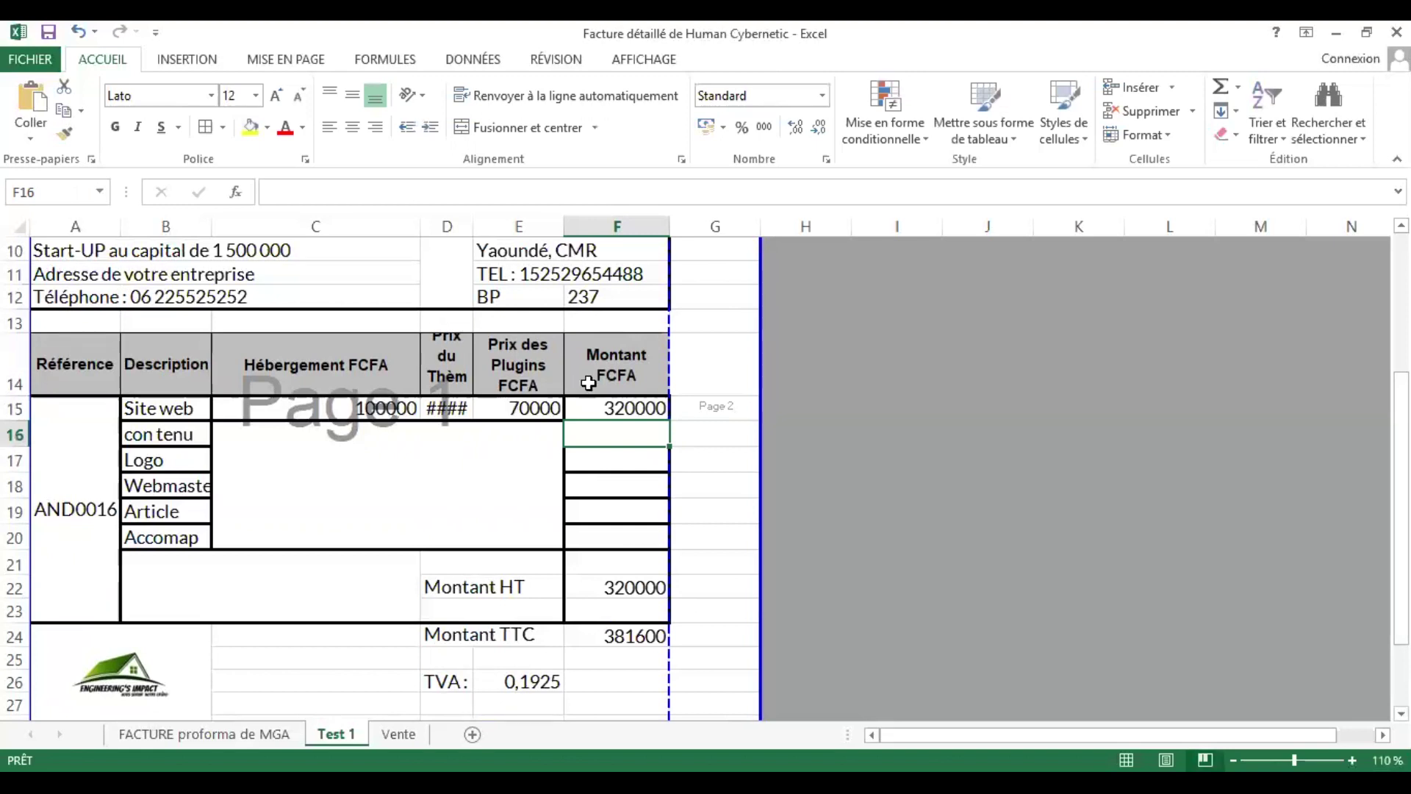
{"action": "left_click", "coordinate": [623, 403]}
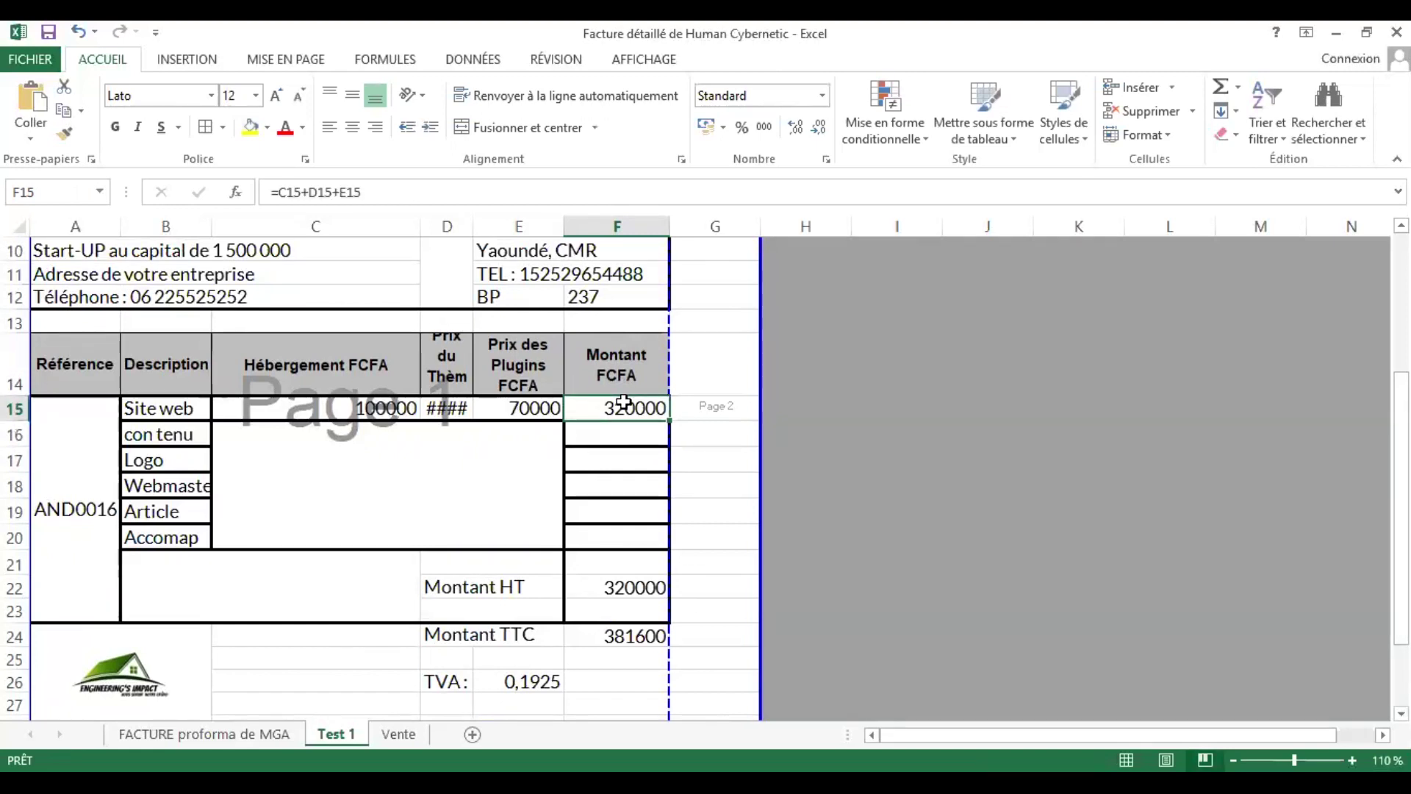
Step: Enter 150000, 10000, 20000, 15000 and 0 as the amounts in F16 through F20
{"action": "left_click", "coordinate": [619, 436]}
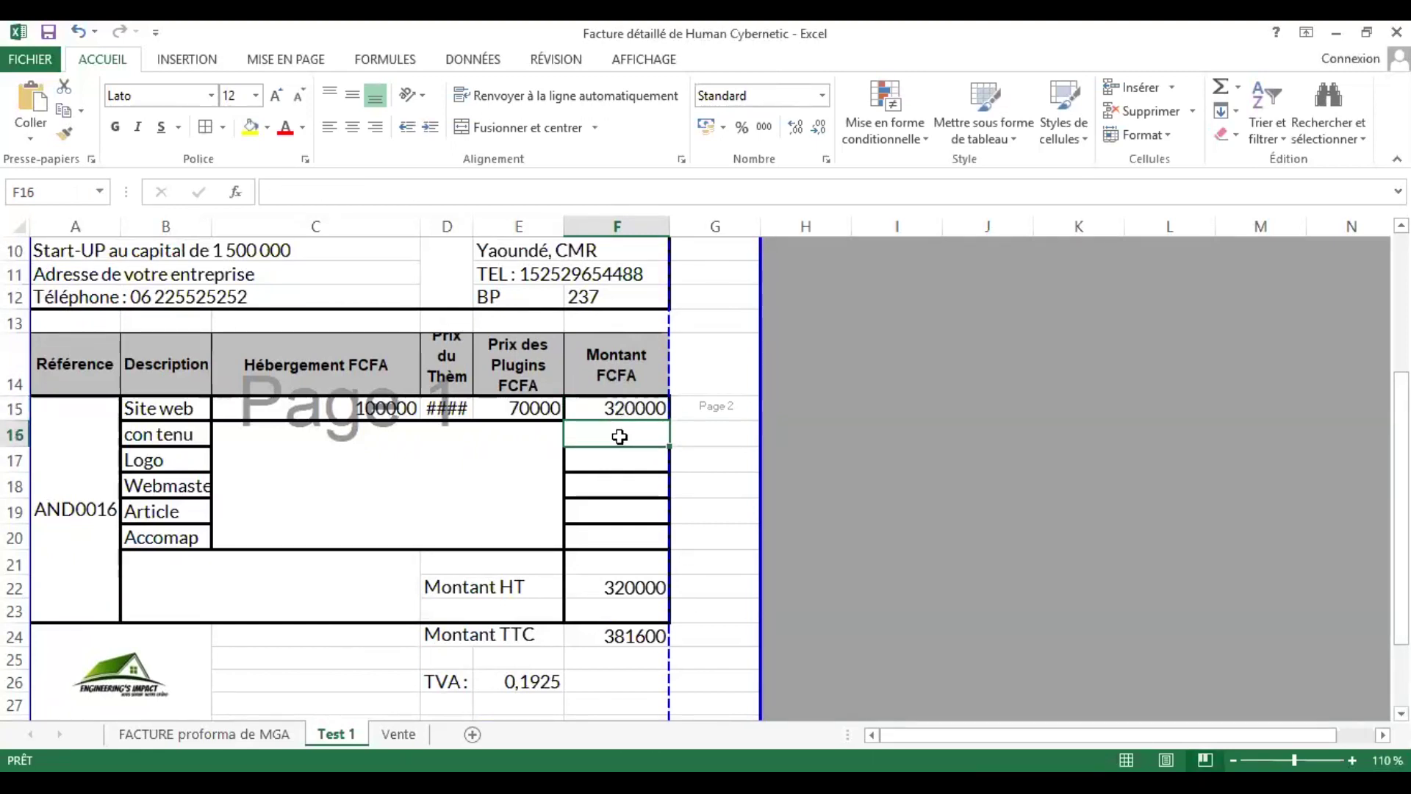
{"action": "type", "text": "15"}
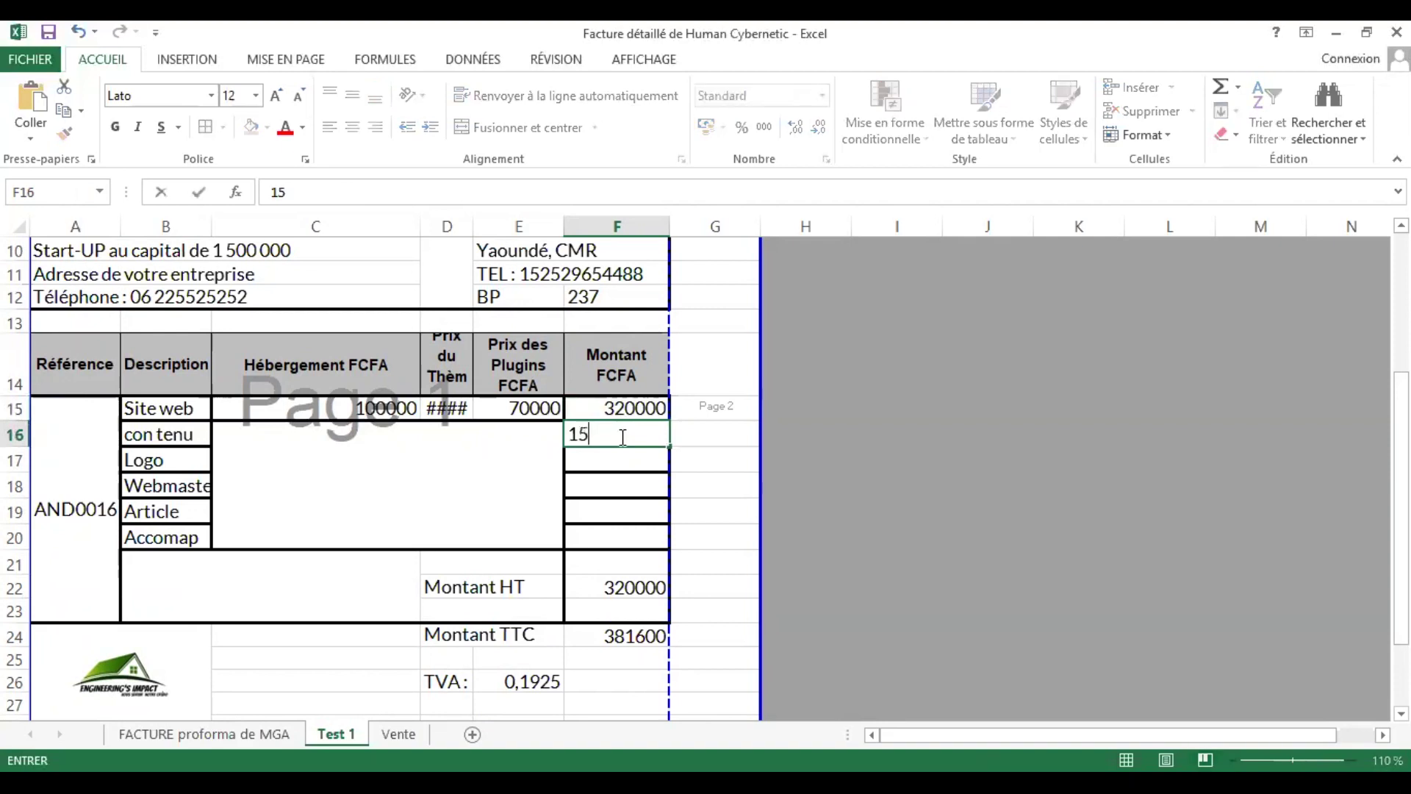
{"action": "type", "text": "0000"}
{"action": "left_click", "coordinate": [624, 459]}
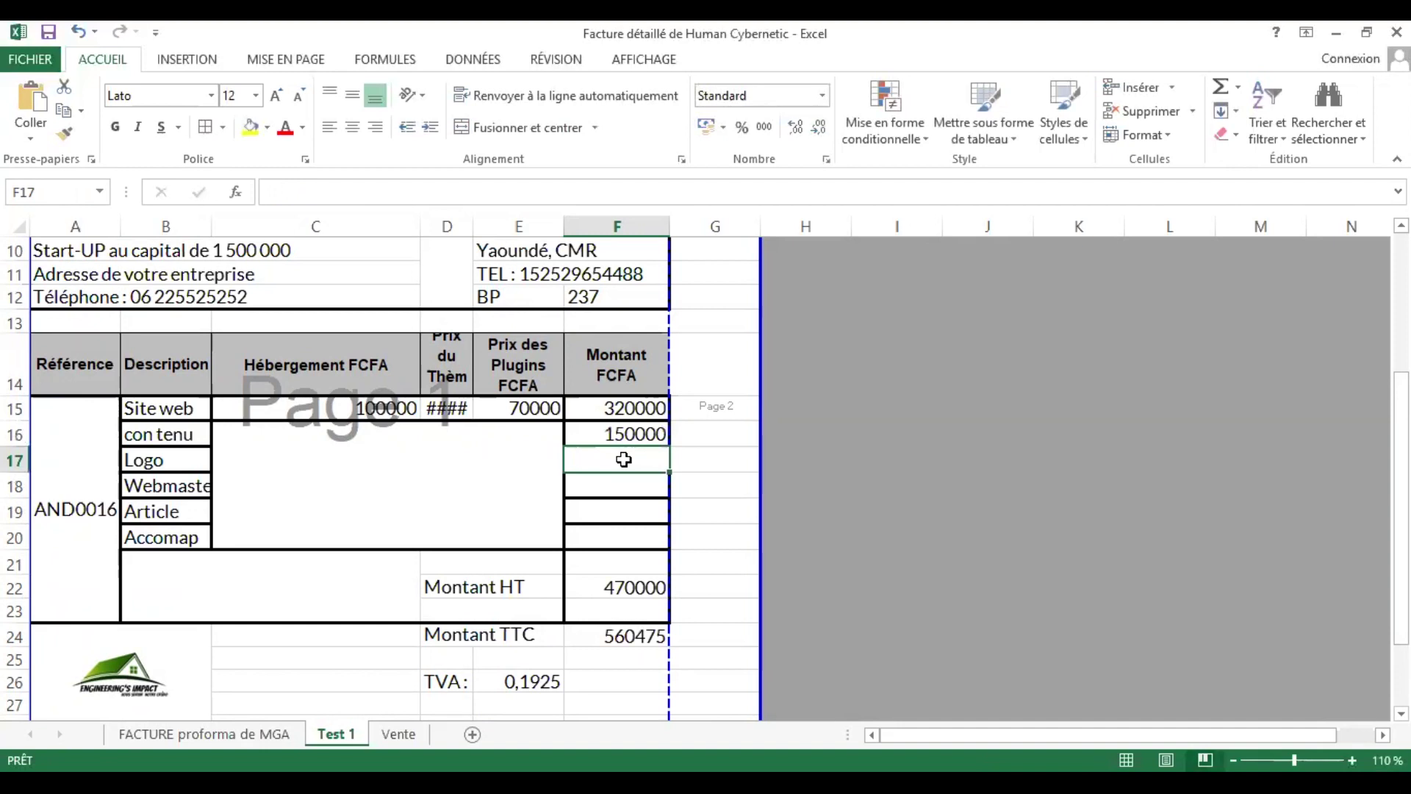
{"action": "type", "text": "100"}
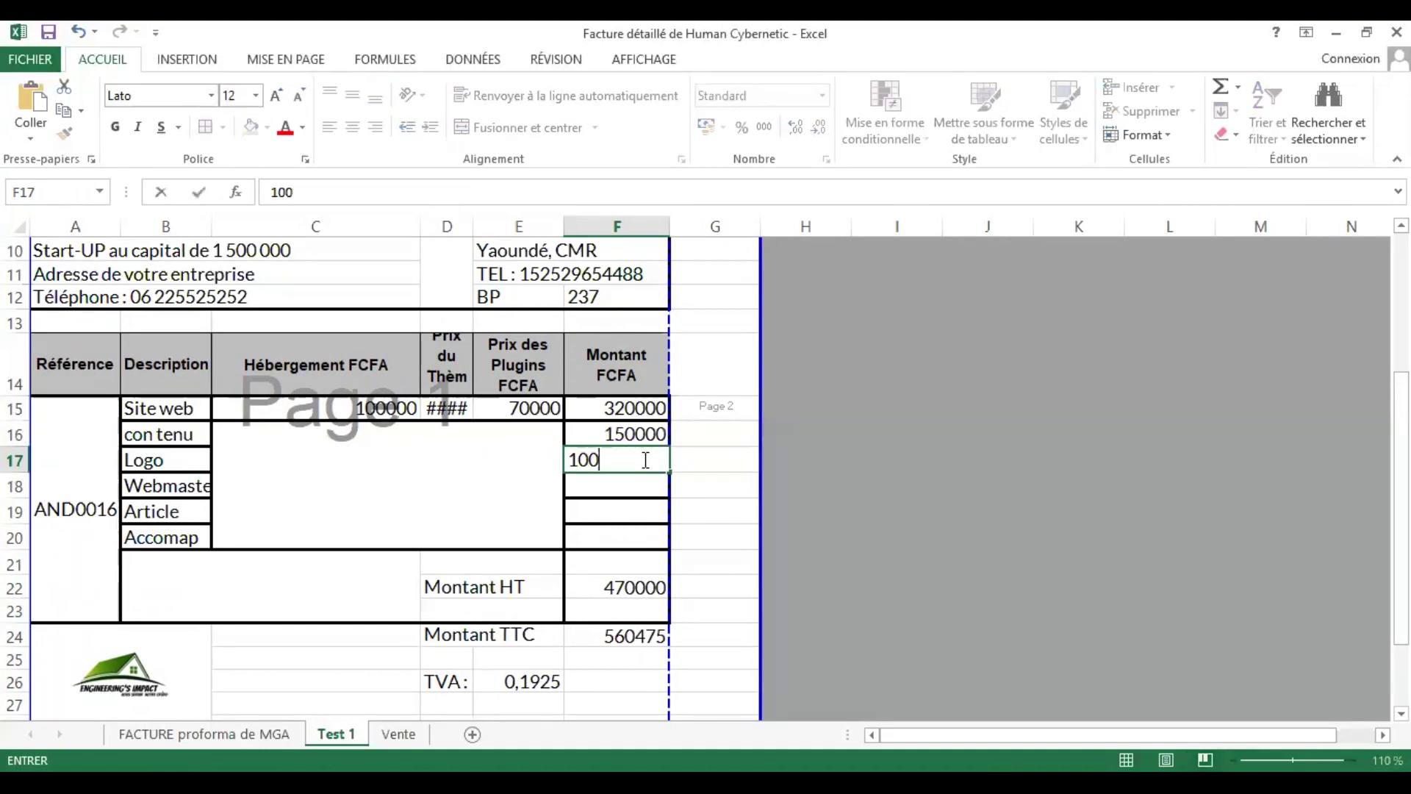
{"action": "type", "text": "00"}
{"action": "left_click", "coordinate": [644, 488]}
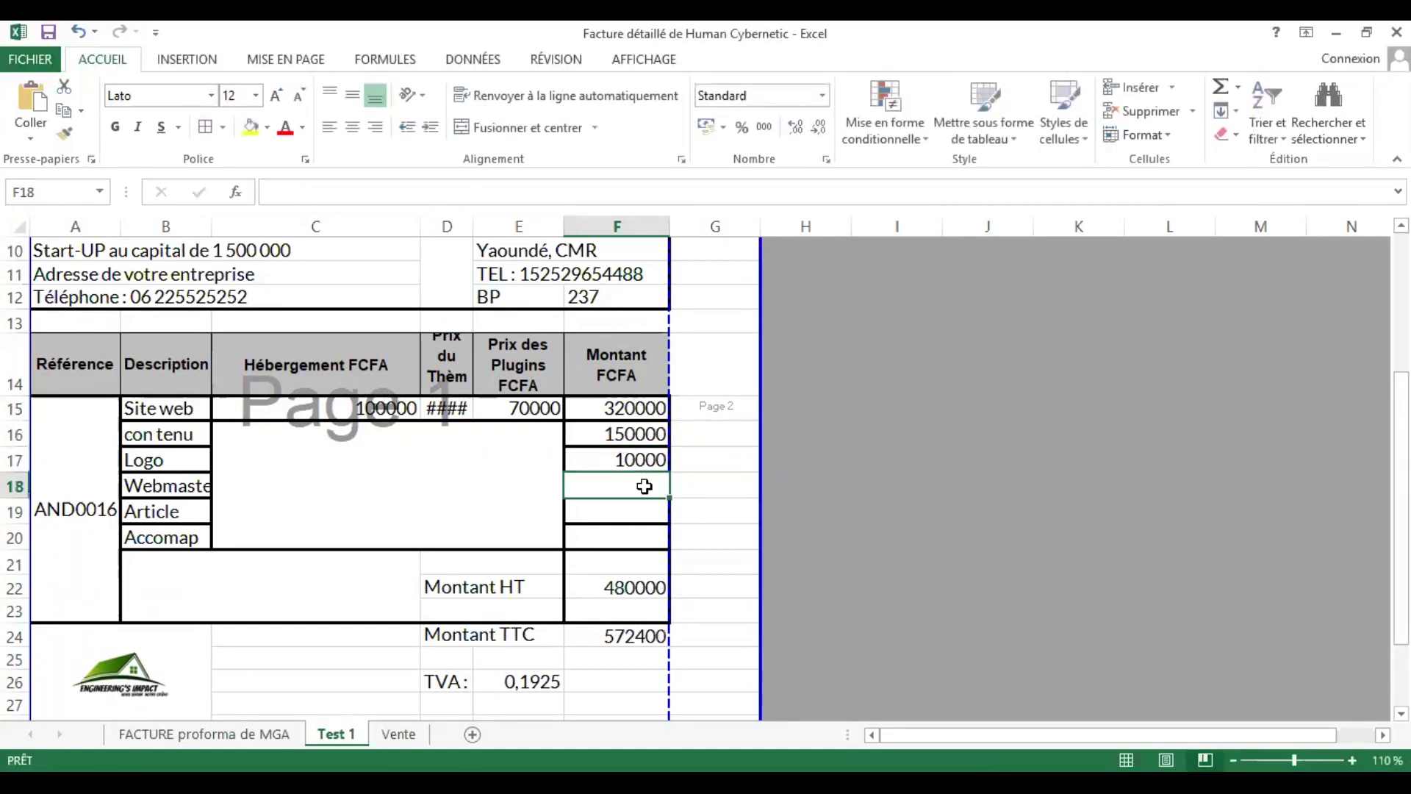
{"action": "type", "text": "20000"}
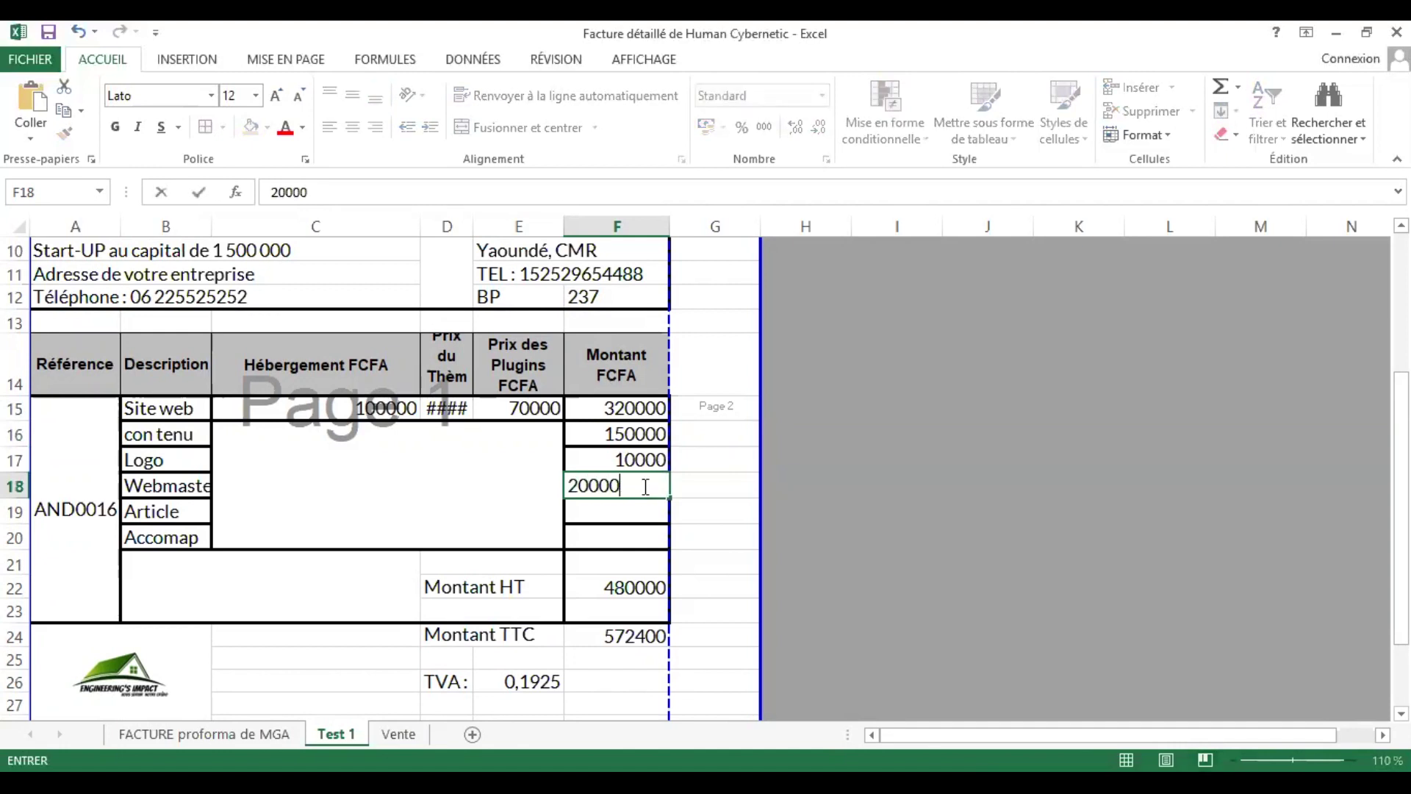
{"action": "left_click", "coordinate": [628, 526]}
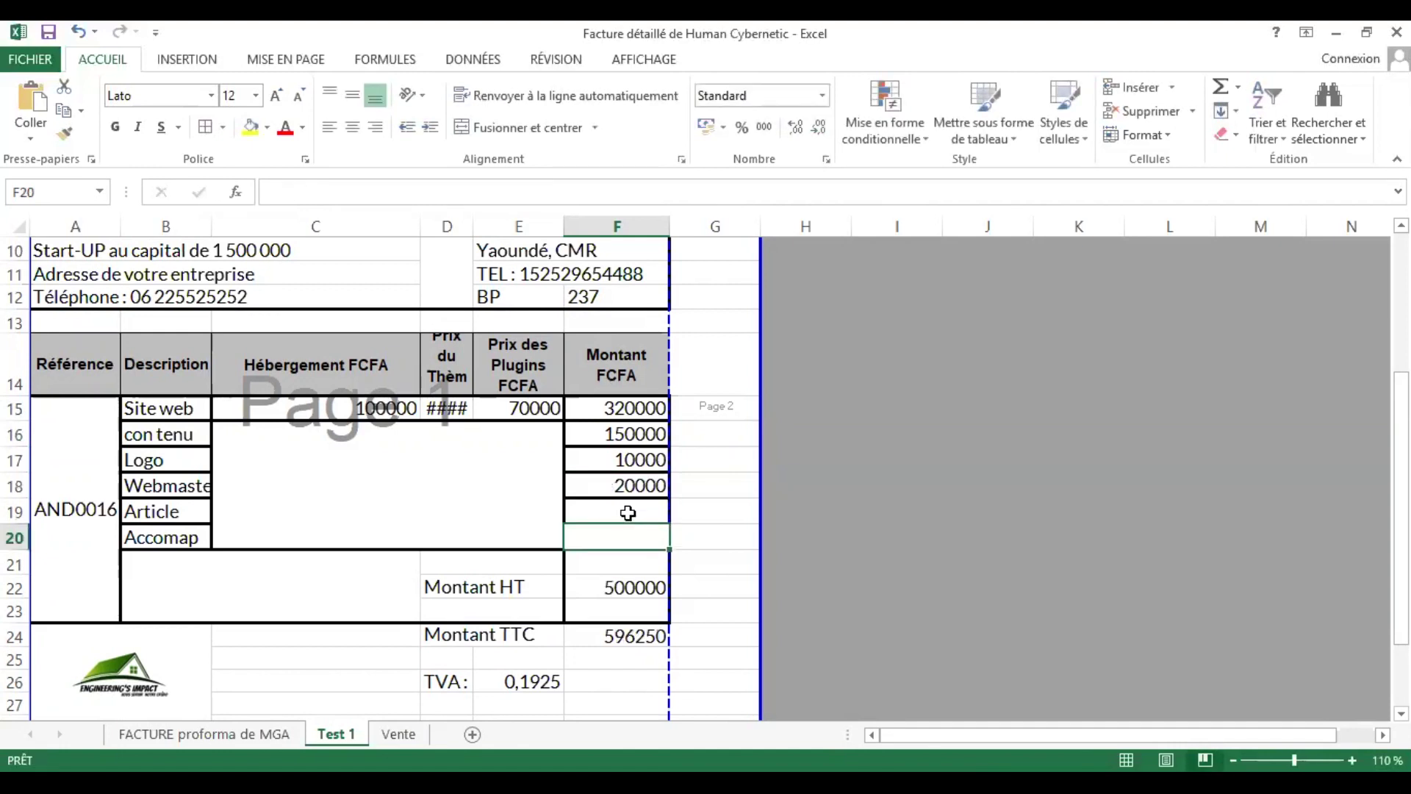
{"action": "left_click", "coordinate": [629, 512]}
{"action": "type", "text": "15000"}
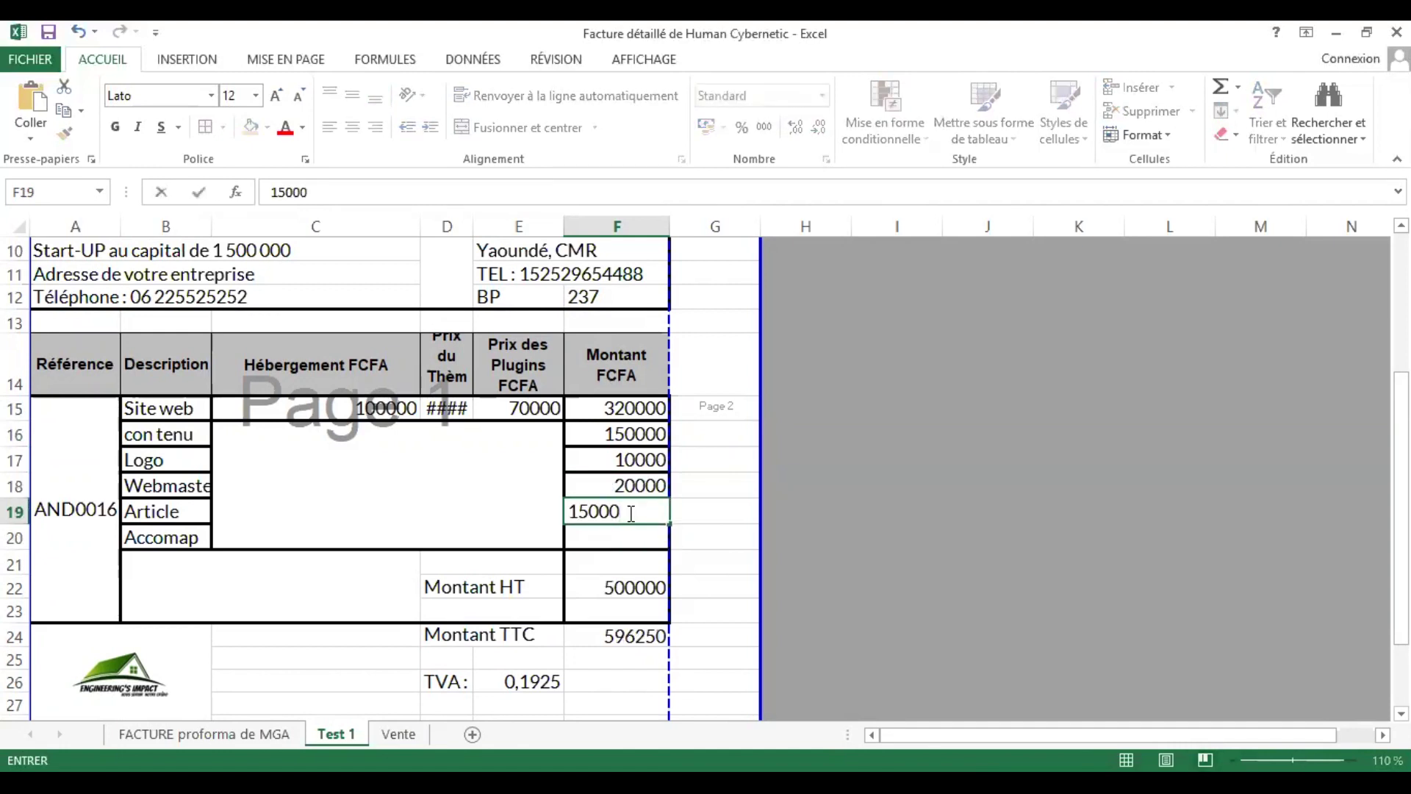
{"action": "left_click", "coordinate": [628, 538]}
{"action": "type", "text": "0"}
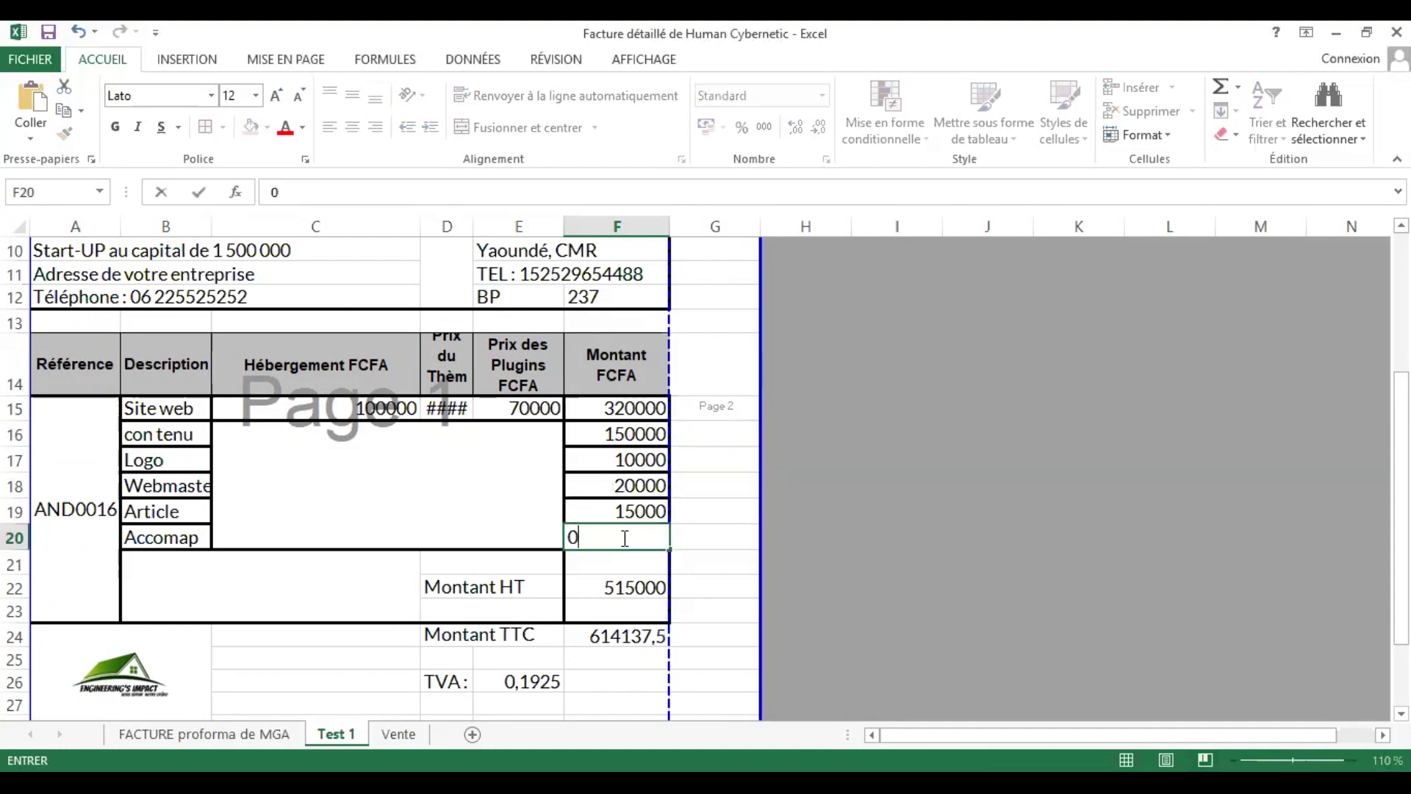
{"action": "left_click", "coordinate": [620, 589]}
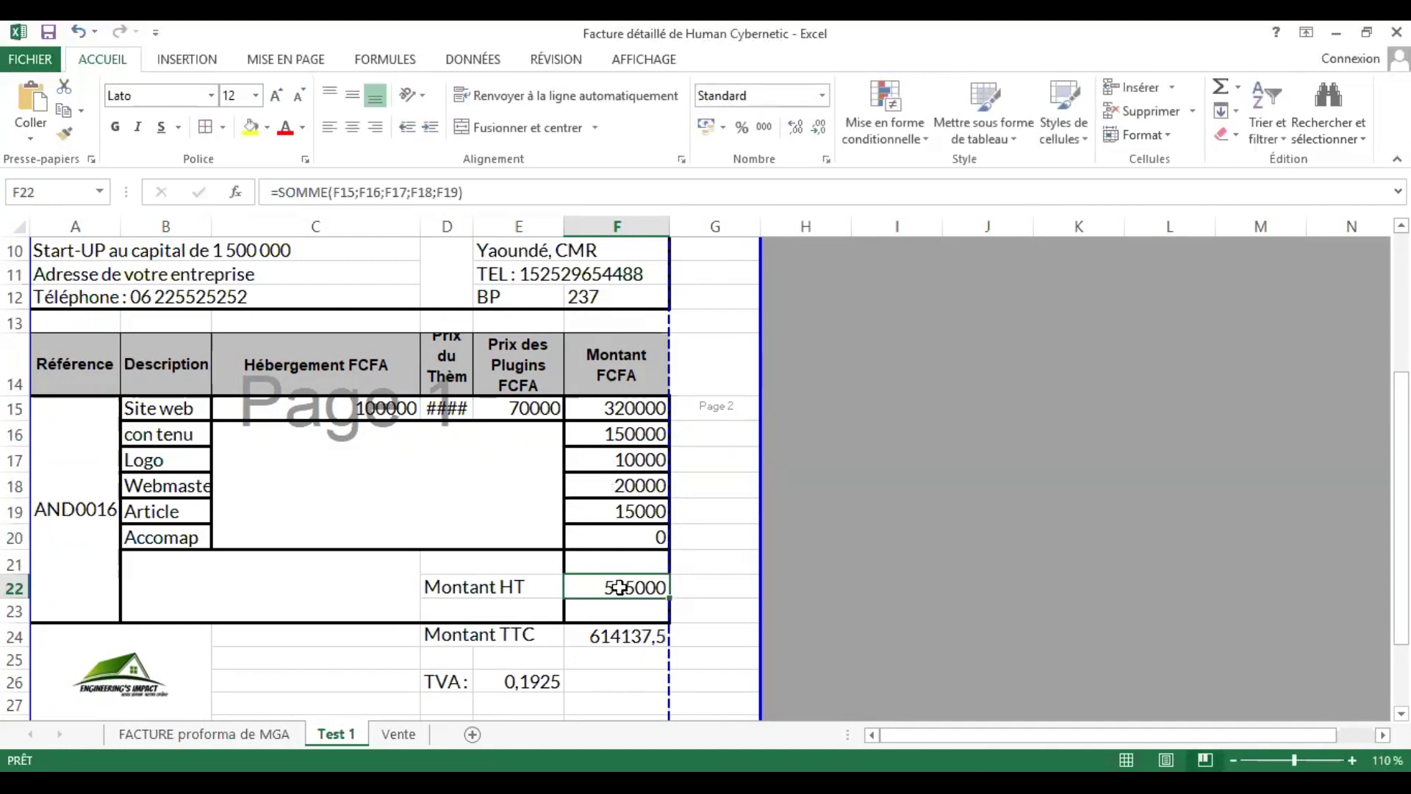
Step: Delete the old Montant HT formula in F22 and start a new SOMME function
{"action": "double_click", "coordinate": [619, 588]}
{"action": "left_click_drag", "start_coordinate": [579, 589], "coordinate": [838, 588]}
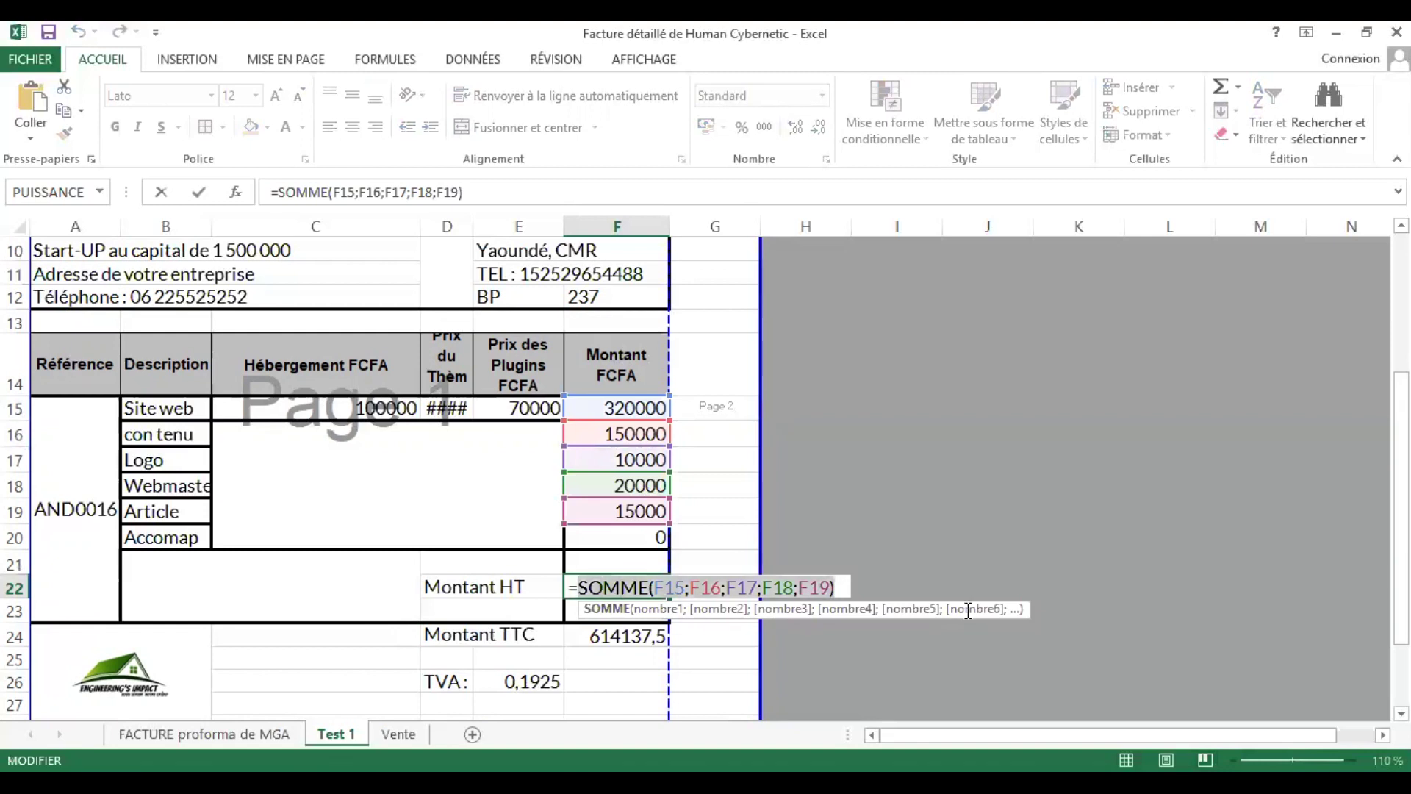
{"action": "key", "text": "BackSpace"}
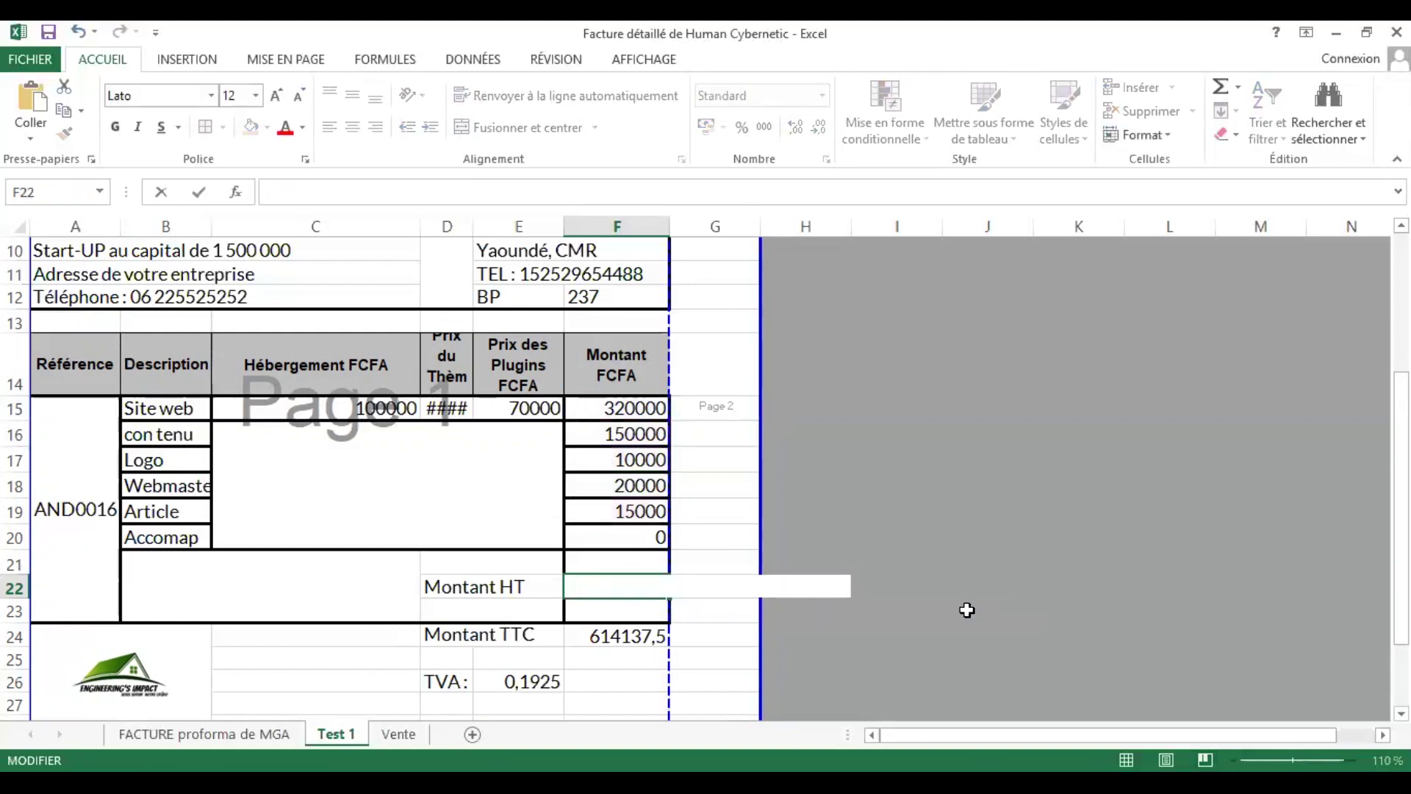
{"action": "type", "text": "+"}
{"action": "key", "text": "BackSpace"}
{"action": "type", "text": "="}
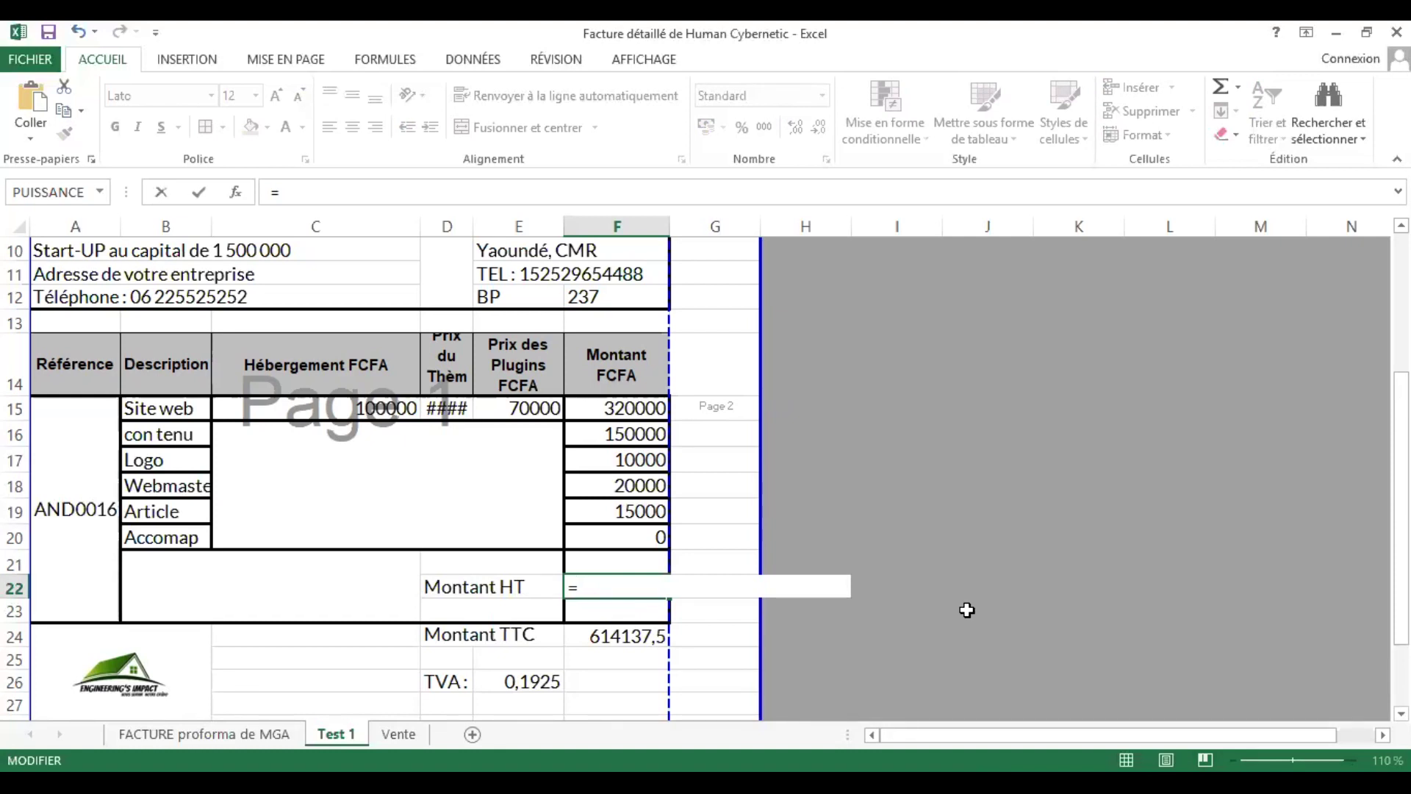
{"action": "type", "text": "so"}
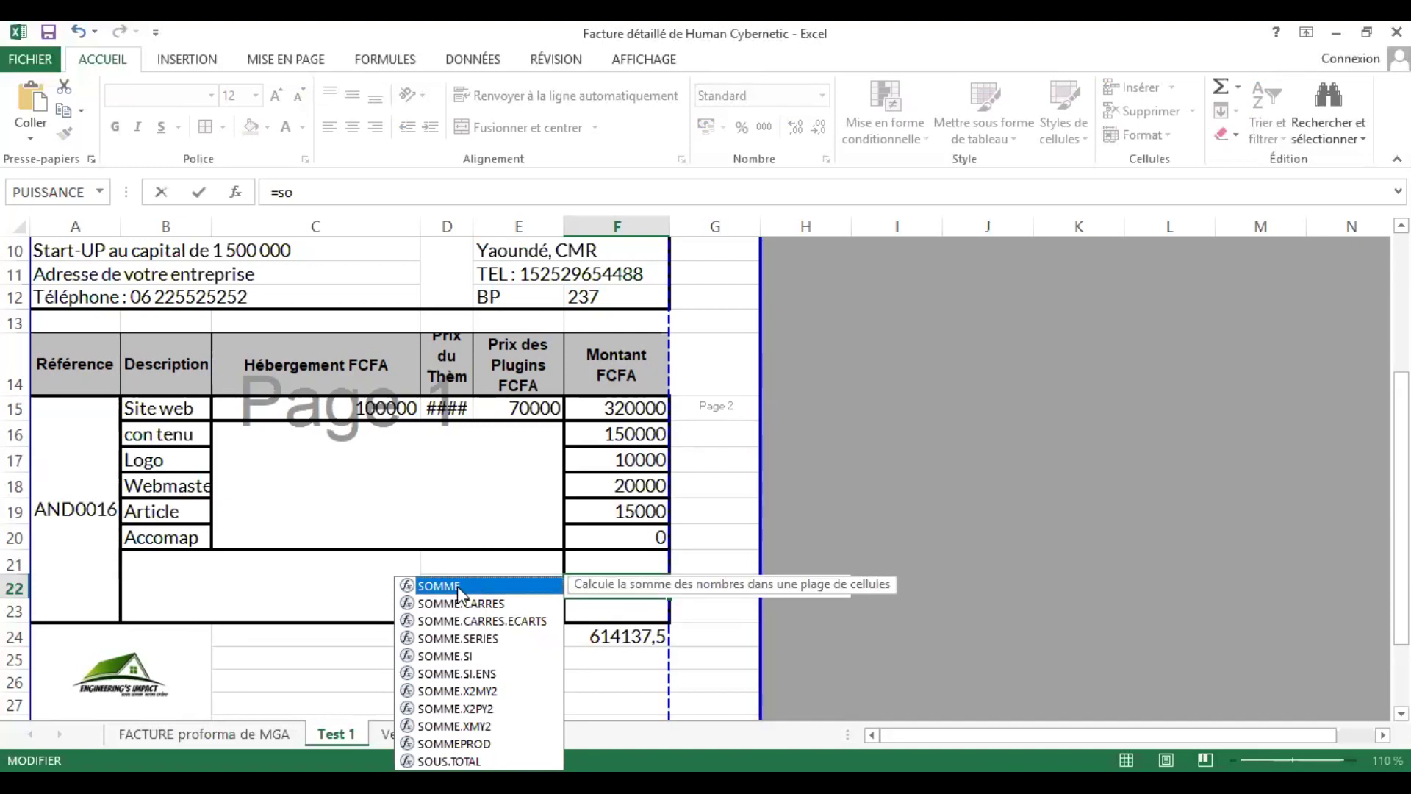
{"action": "double_click", "coordinate": [457, 585]}
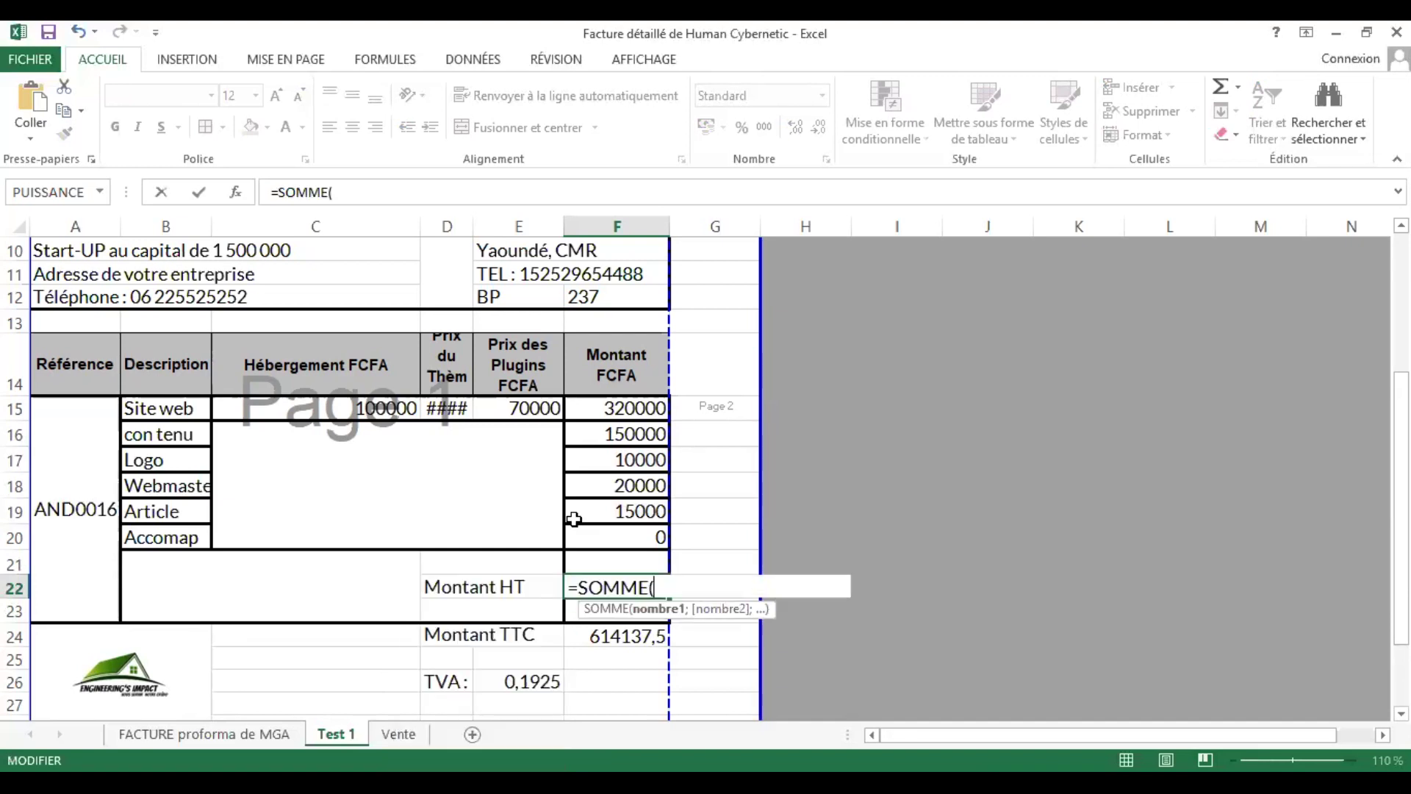
Step: Give SOMME the arguments F15, F16, F18 and F19, totalling 505000
{"action": "left_click", "coordinate": [630, 411]}
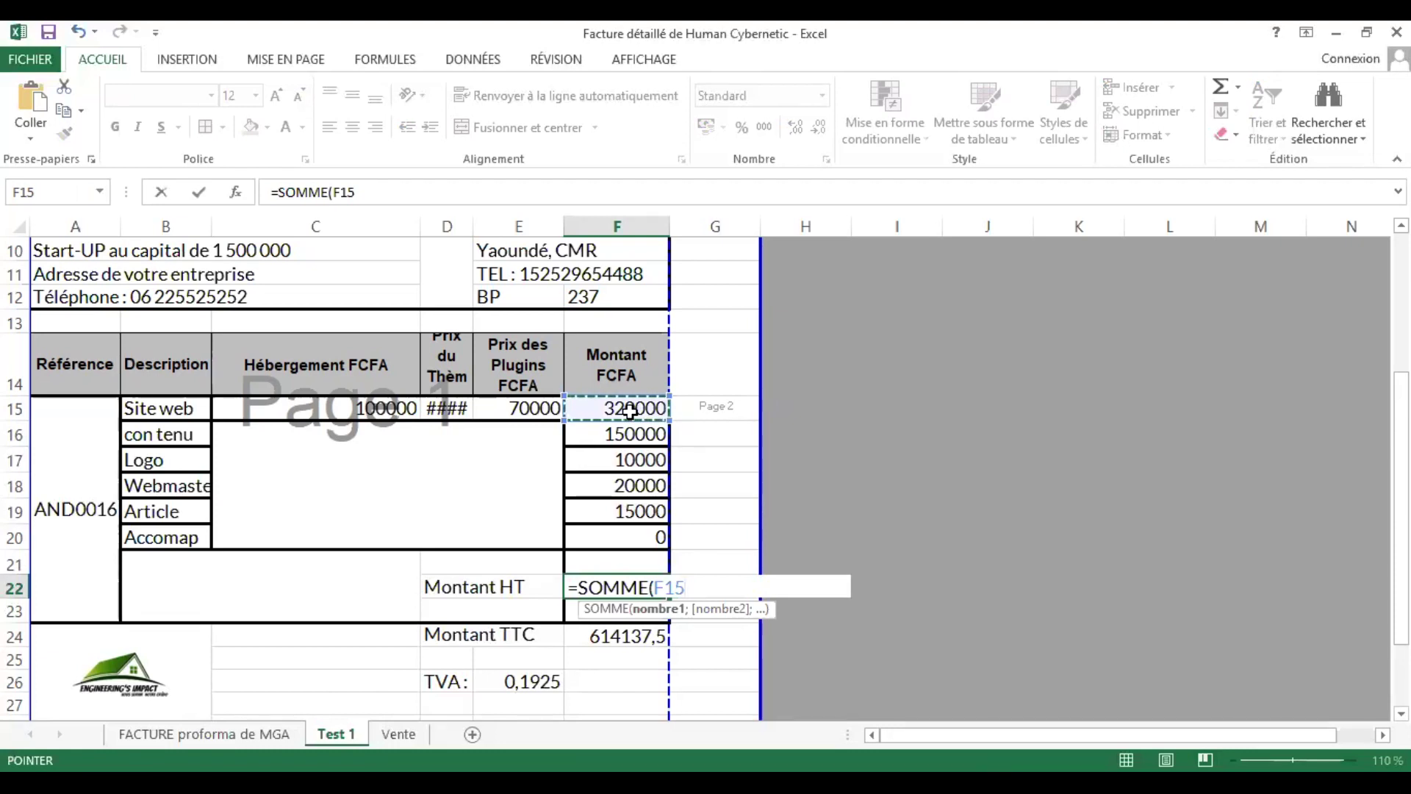
{"action": "type", "text": ";"}
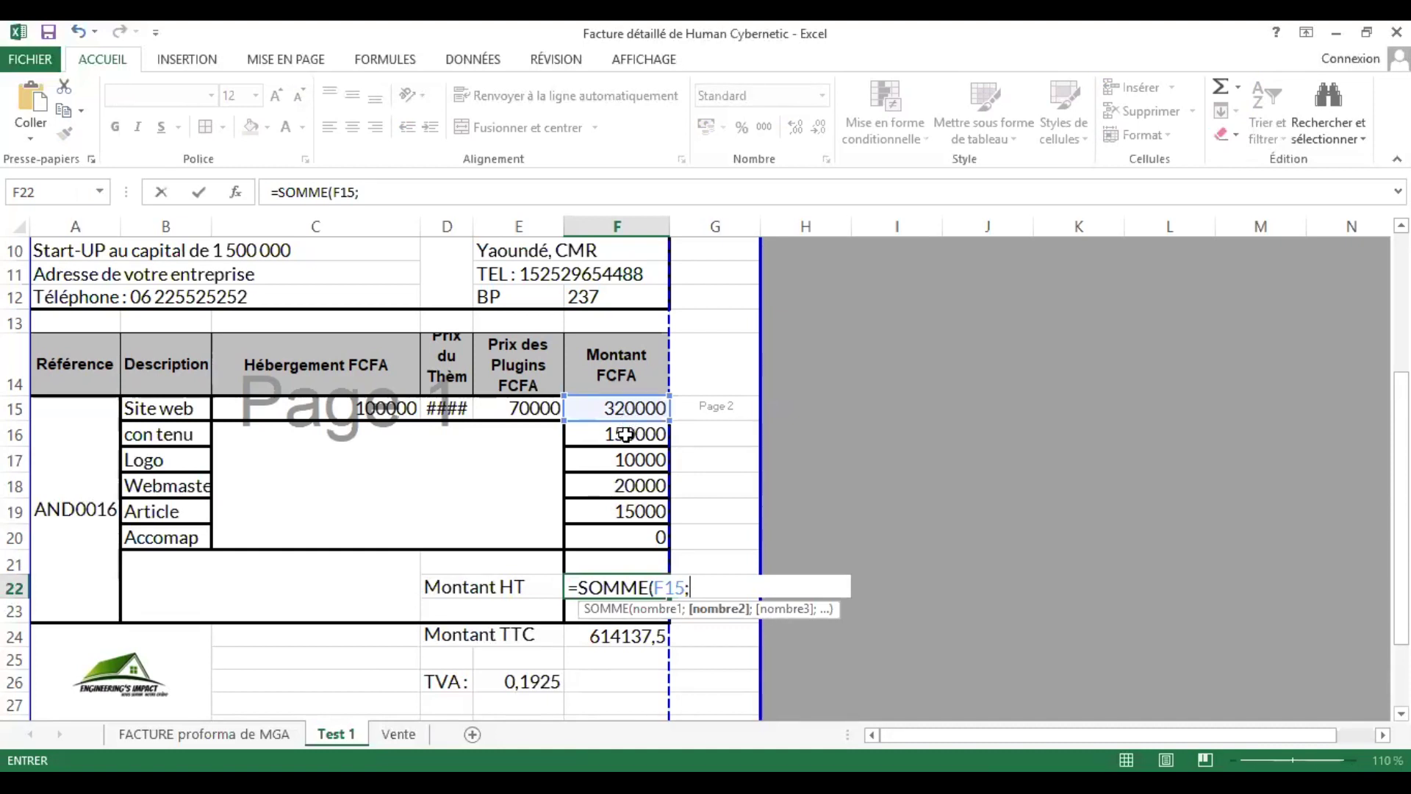
{"action": "left_click", "coordinate": [624, 435]}
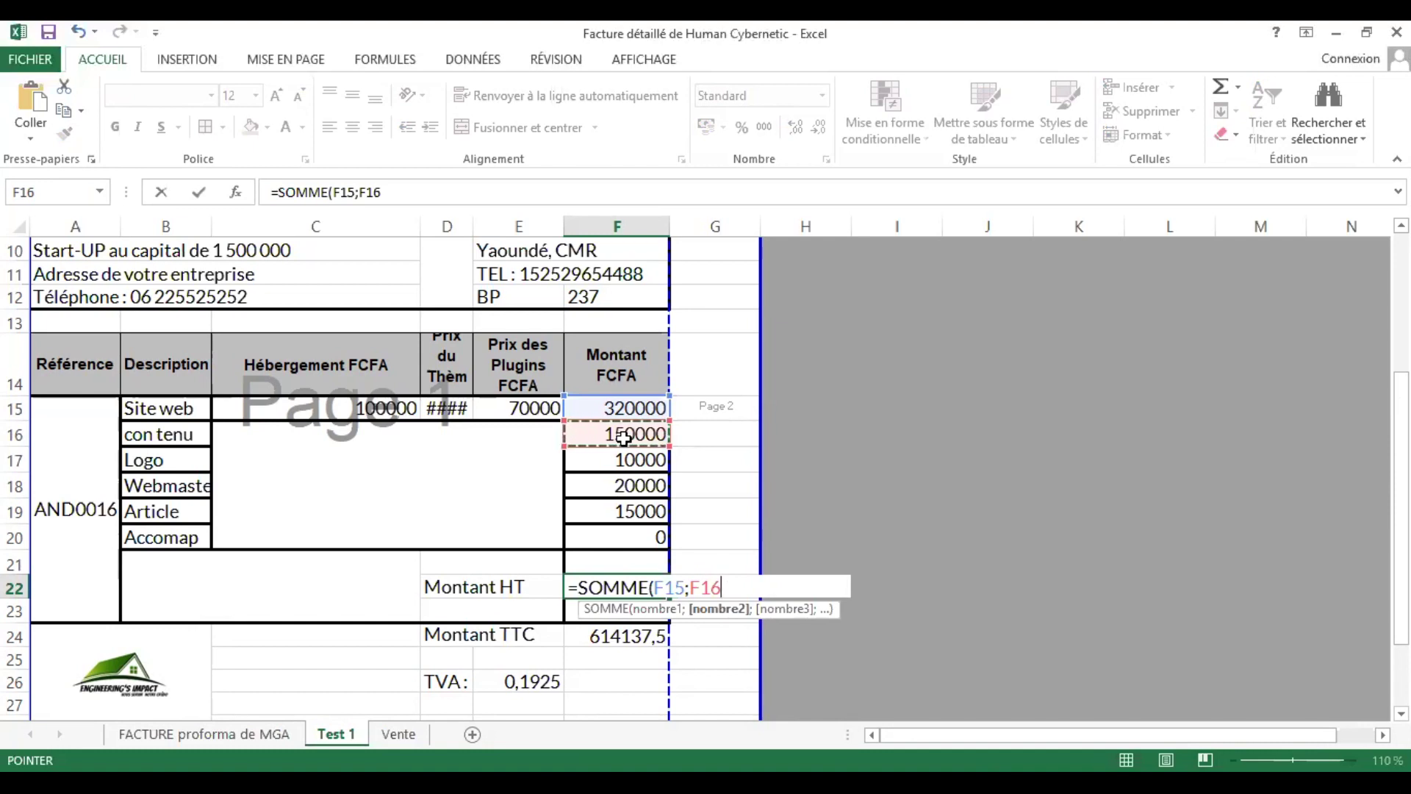
{"action": "type", "text": ";"}
{"action": "left_click", "coordinate": [624, 460]}
{"action": "type", "text": ","}
{"action": "left_click", "coordinate": [625, 483]}
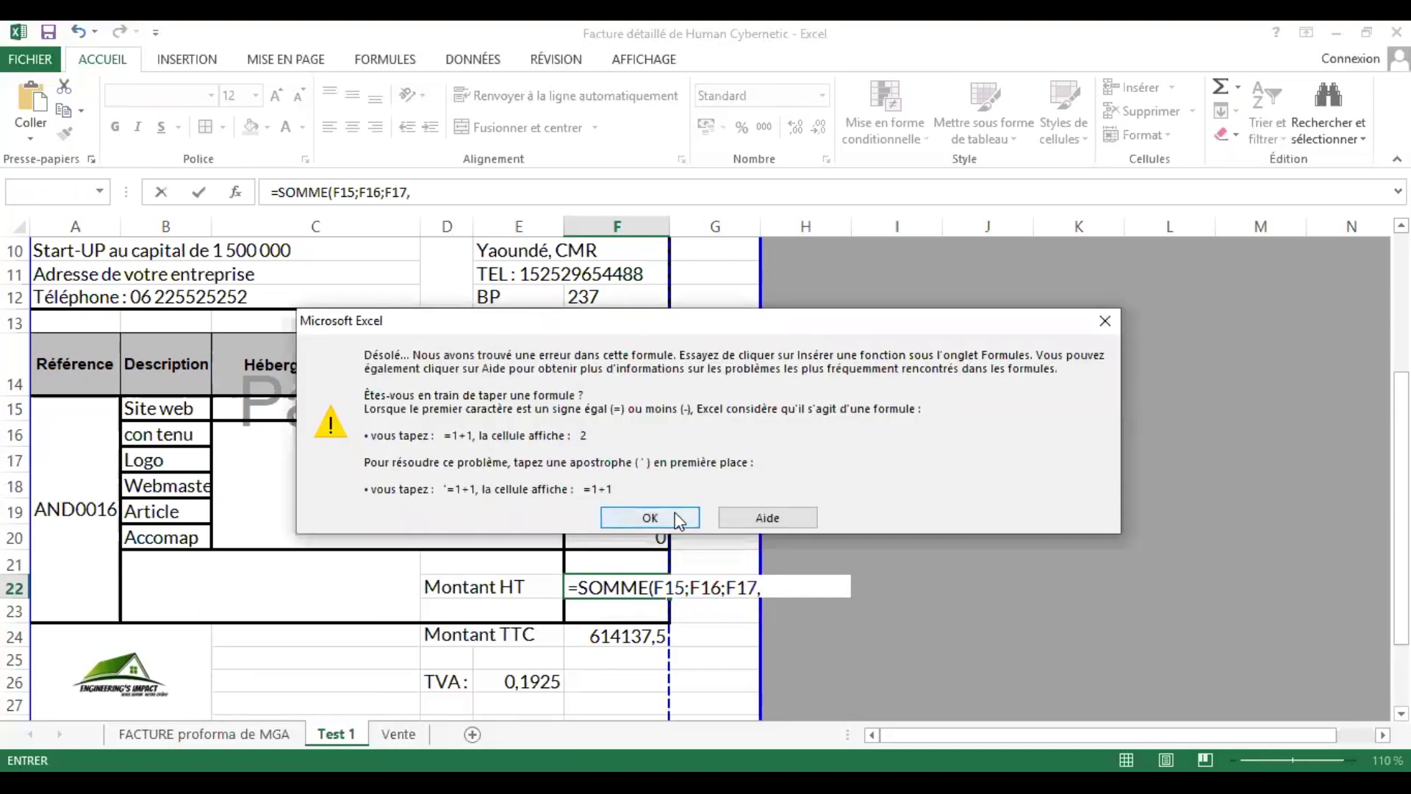
{"action": "left_click", "coordinate": [668, 516]}
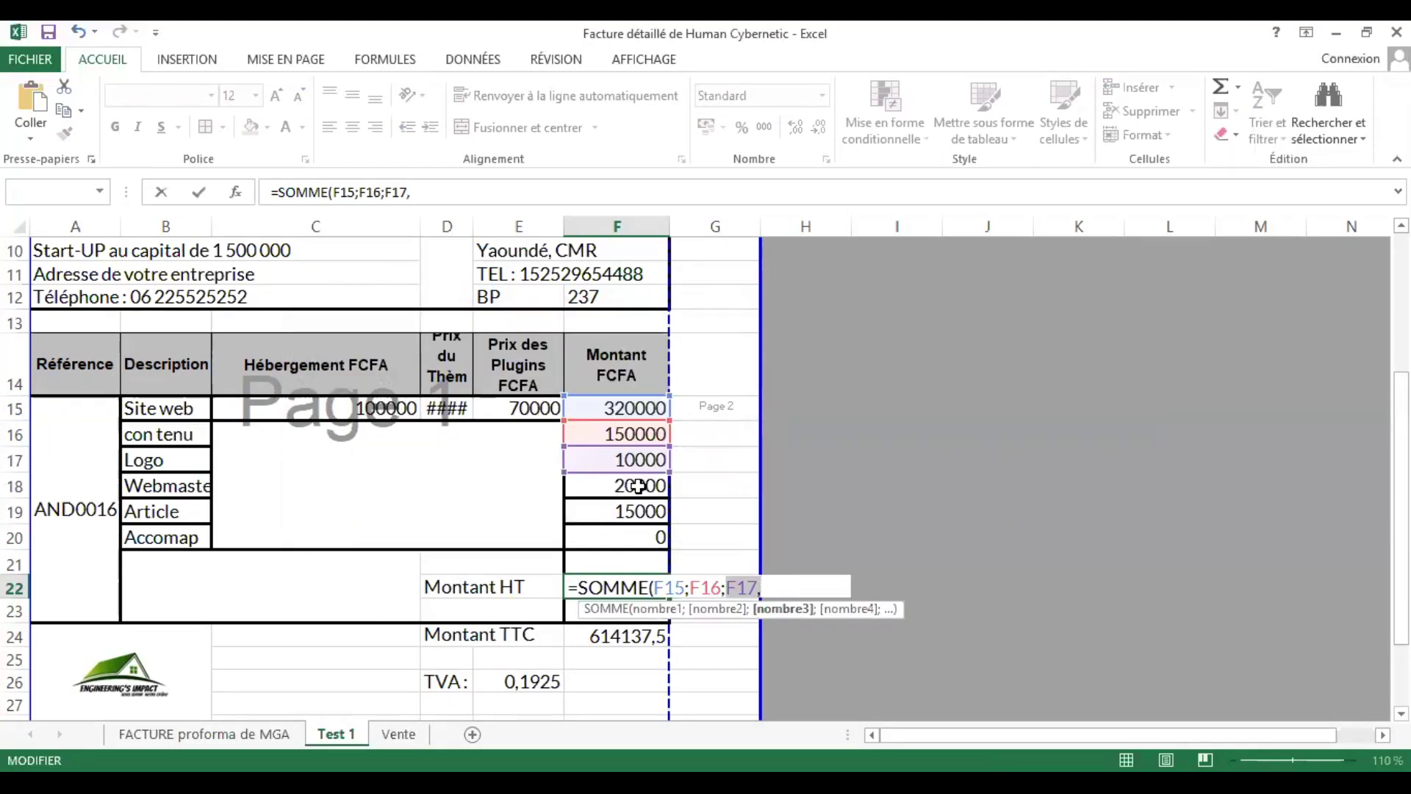
{"action": "left_click", "coordinate": [636, 485]}
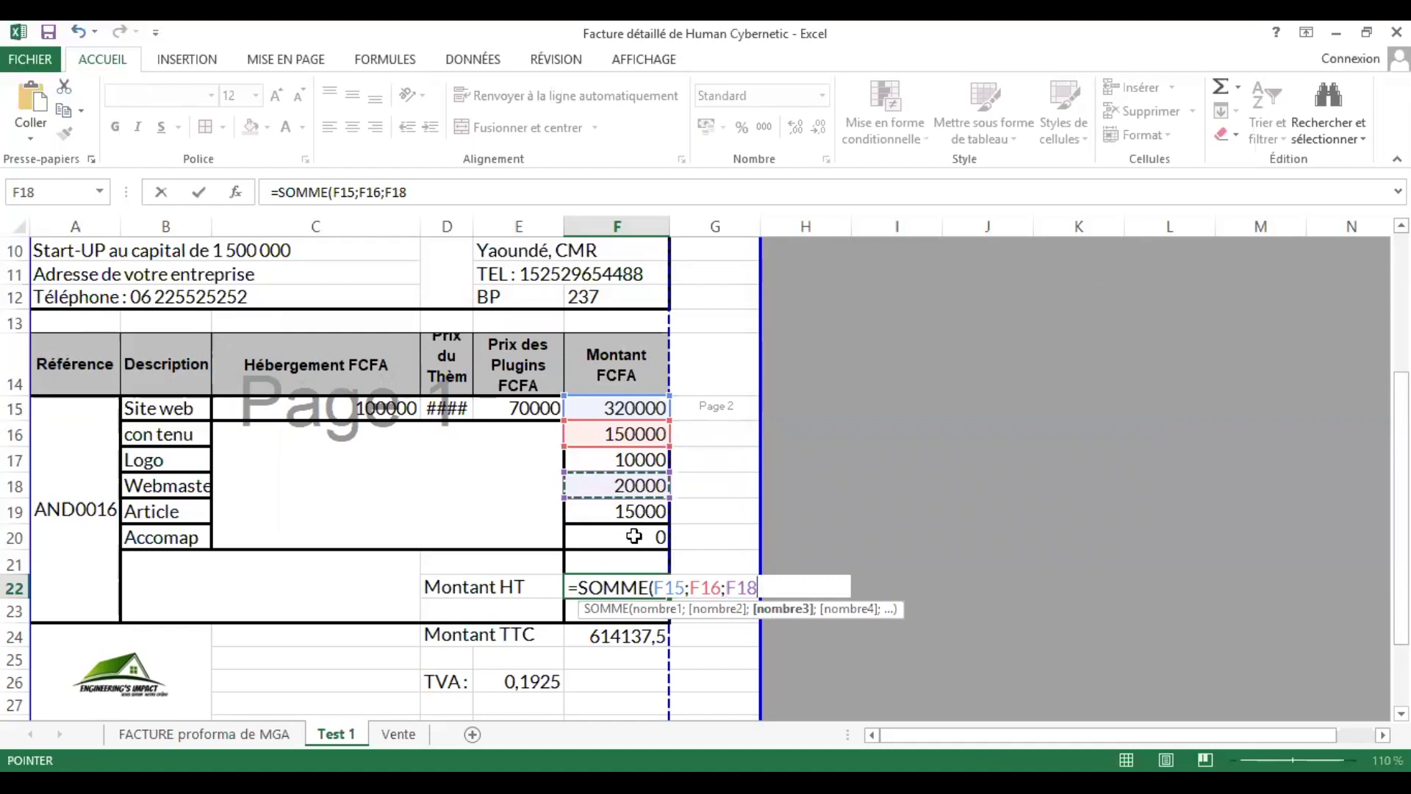
{"action": "type", "text": ";"}
{"action": "left_click", "coordinate": [633, 516]}
{"action": "type", "text": ")"}
{"action": "key", "text": "Return"}
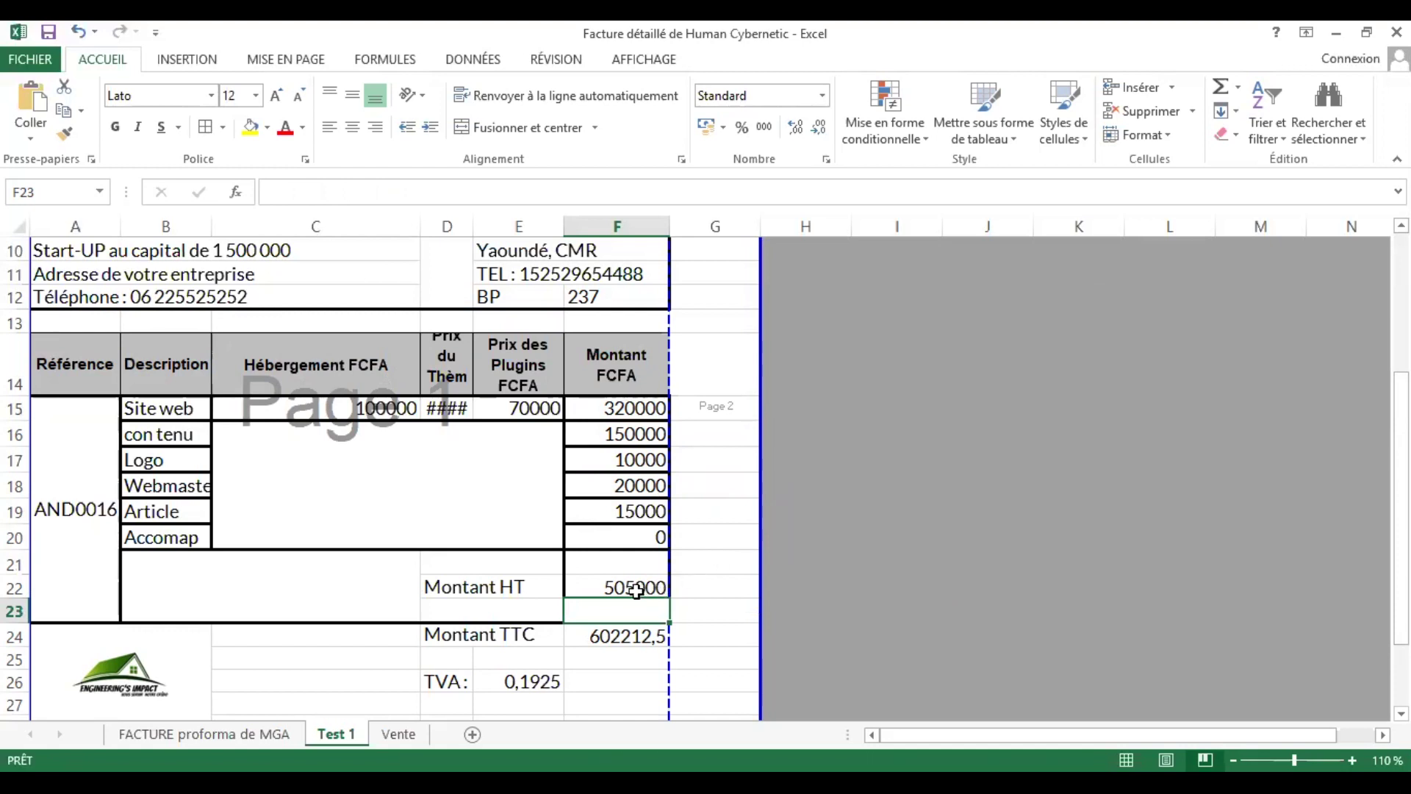
{"action": "left_click", "coordinate": [625, 587]}
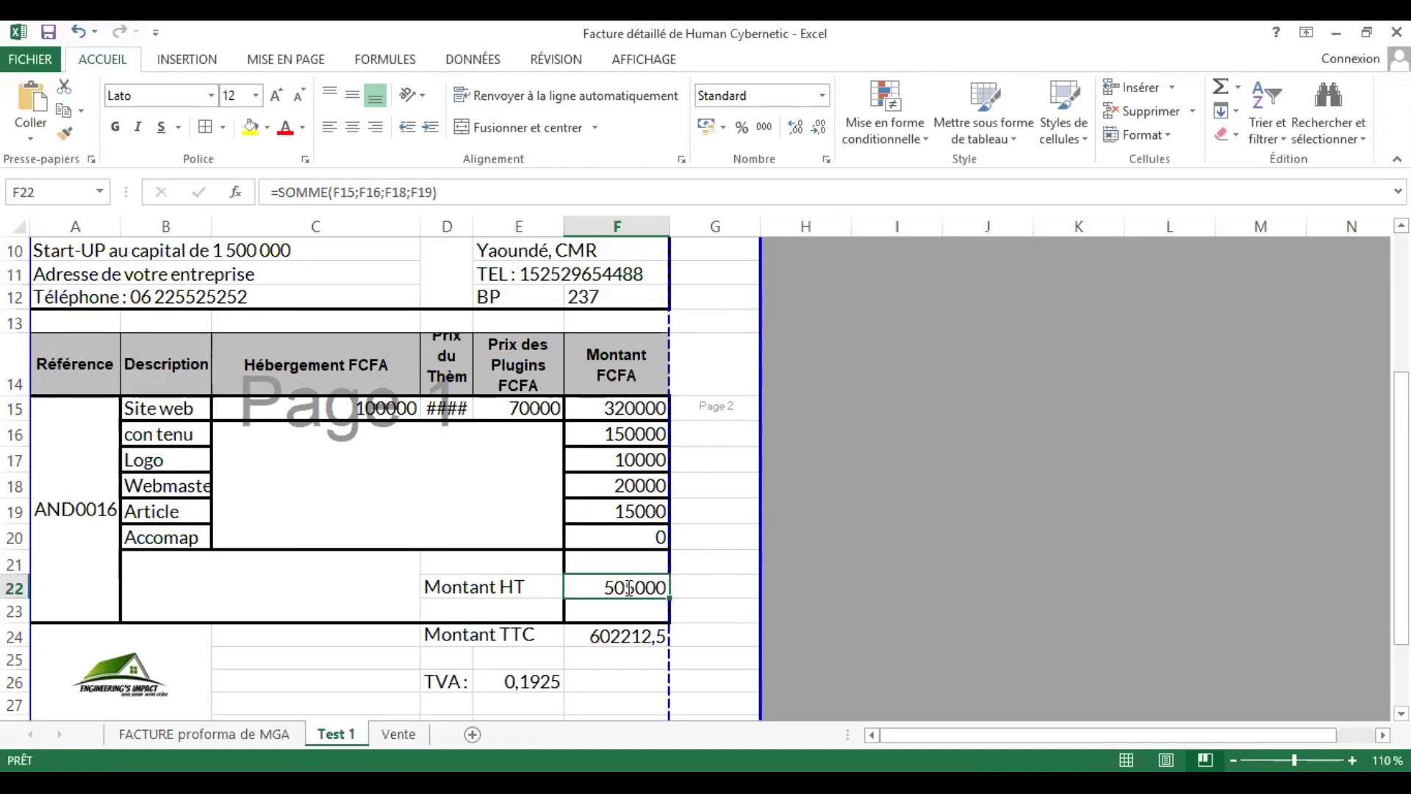
Step: Confirm the F22 sum, then review the TVA rate in E26 and balance 452212,5 in E30
{"action": "double_click", "coordinate": [629, 587]}
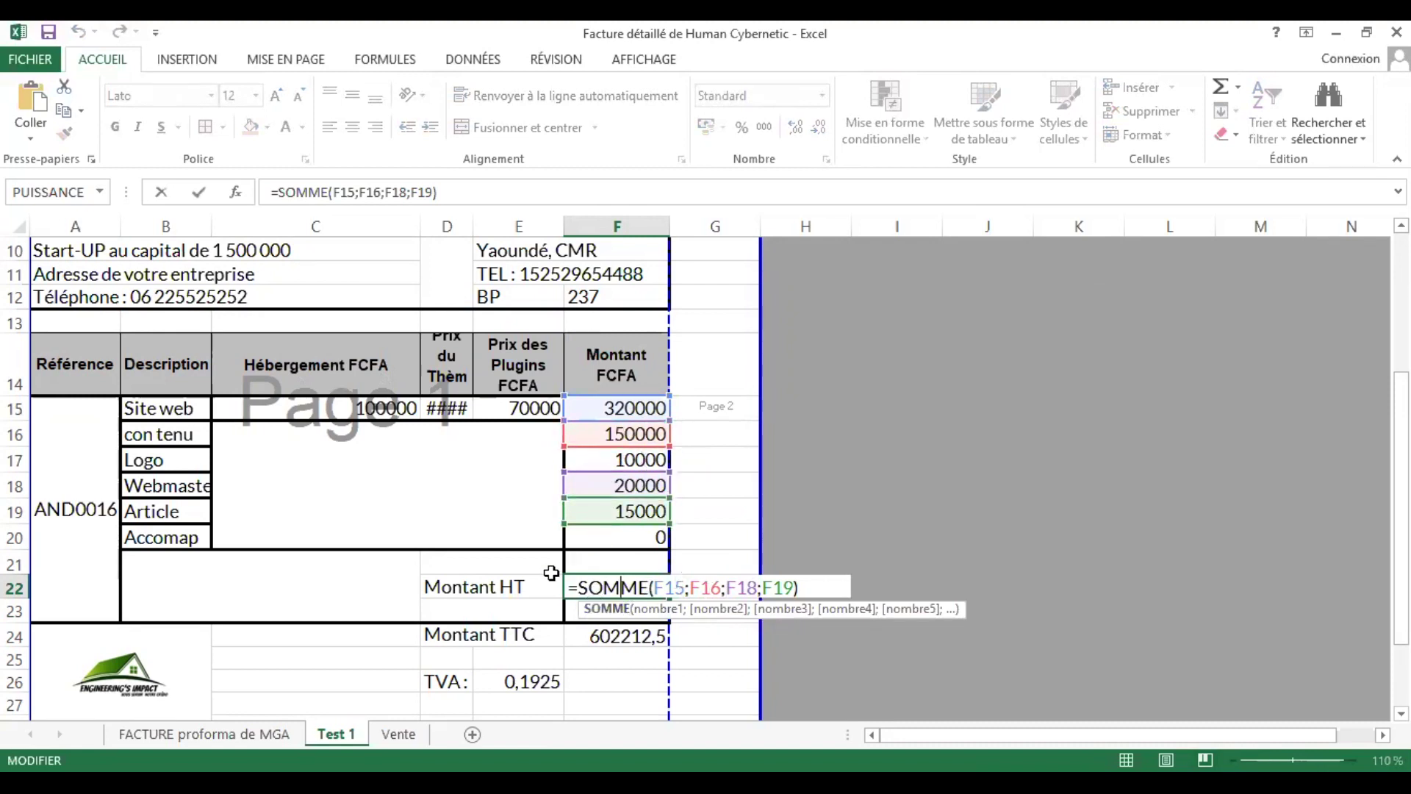
{"action": "left_click", "coordinate": [341, 608]}
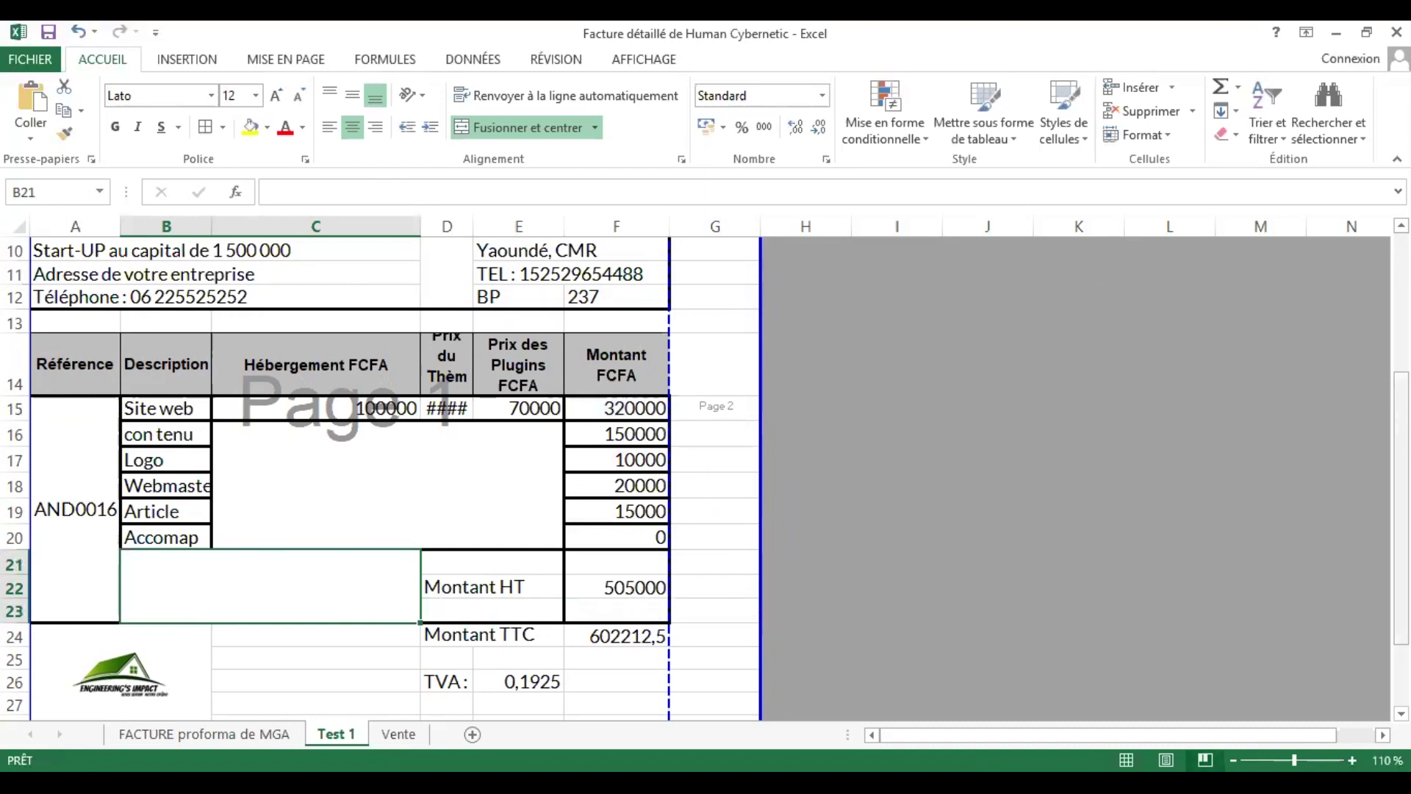
{"action": "scroll", "coordinate": [1093, 646], "scroll_direction": "down", "scroll_amount": 2}
{"action": "left_click", "coordinate": [540, 588]}
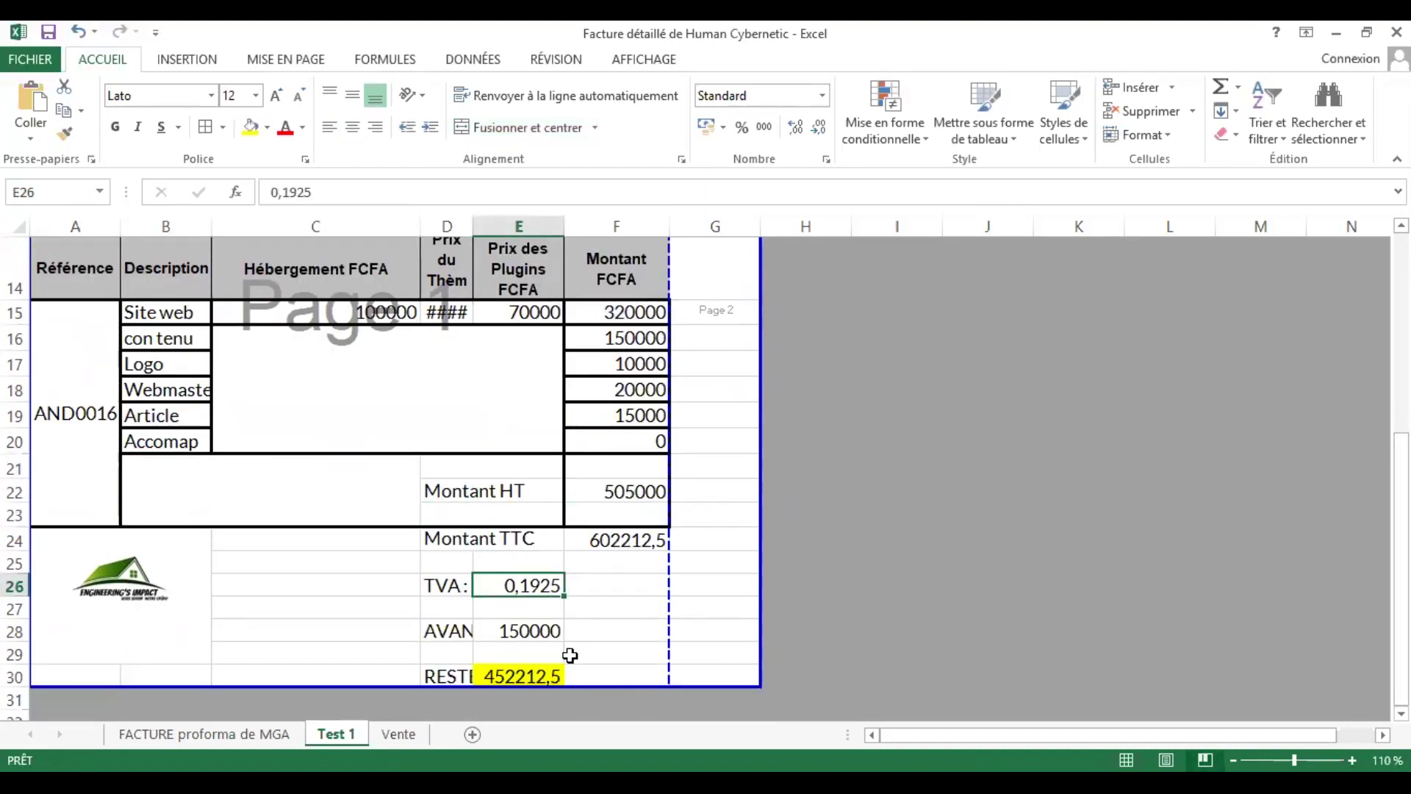
{"action": "left_click", "coordinate": [544, 678]}
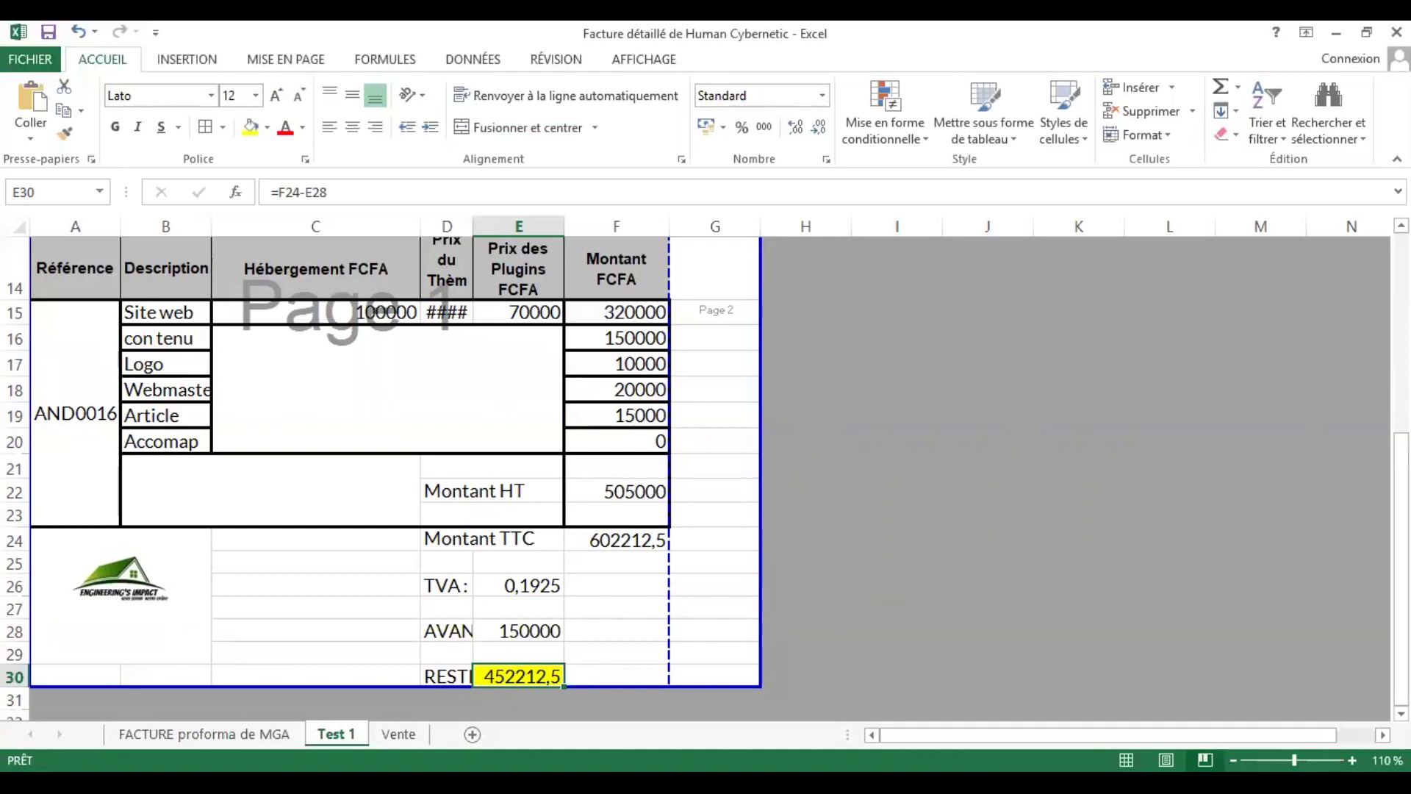
{"action": "scroll", "coordinate": [1149, 500], "scroll_direction": "up", "scroll_amount": 1}
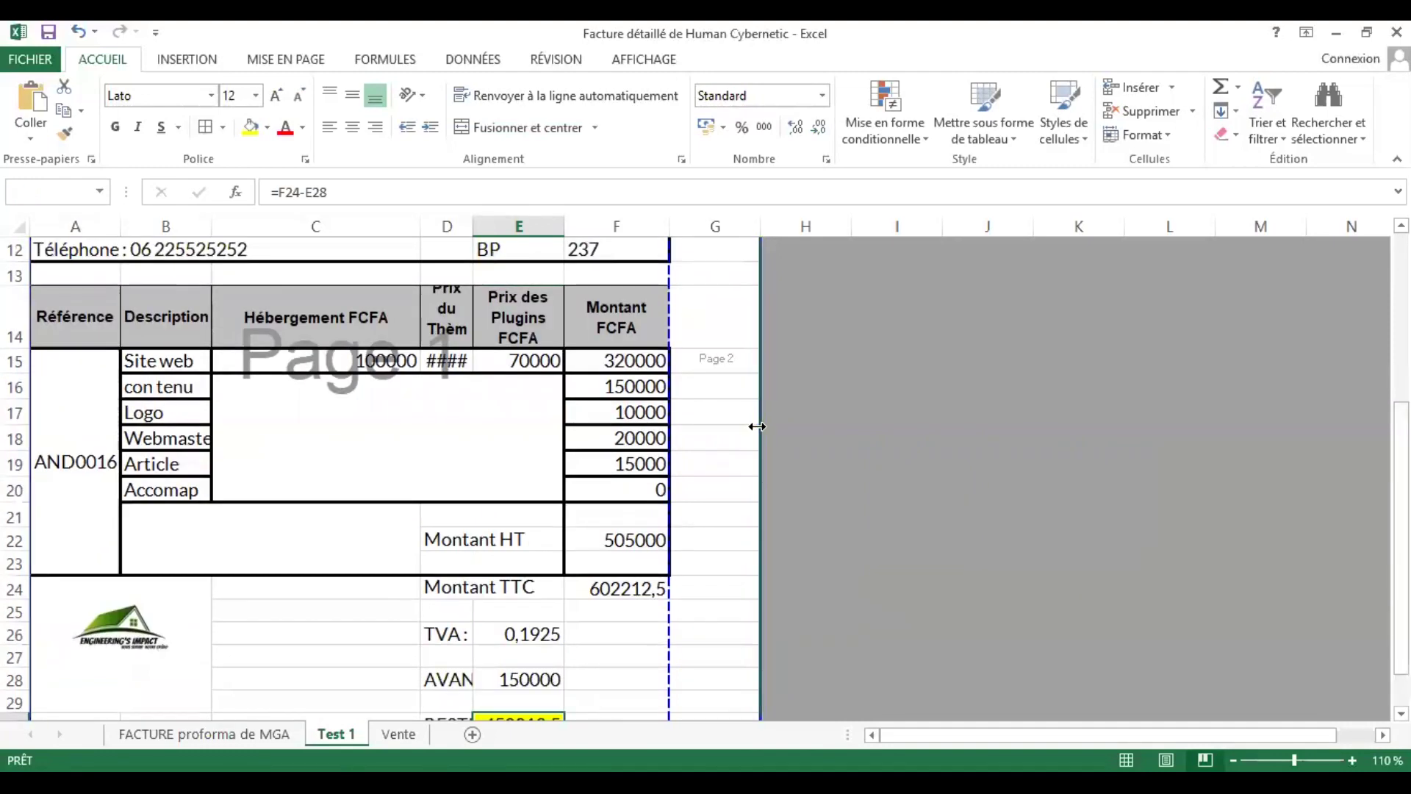
{"action": "left_click_drag", "start_coordinate": [757, 426], "coordinate": [670, 424]}
{"action": "scroll", "coordinate": [671, 425], "scroll_direction": "down", "scroll_amount": 1}
Step: Scroll down the invoice, then switch to the Vente sheet
{"action": "scroll", "coordinate": [670, 424], "scroll_direction": "down", "scroll_amount": 2}
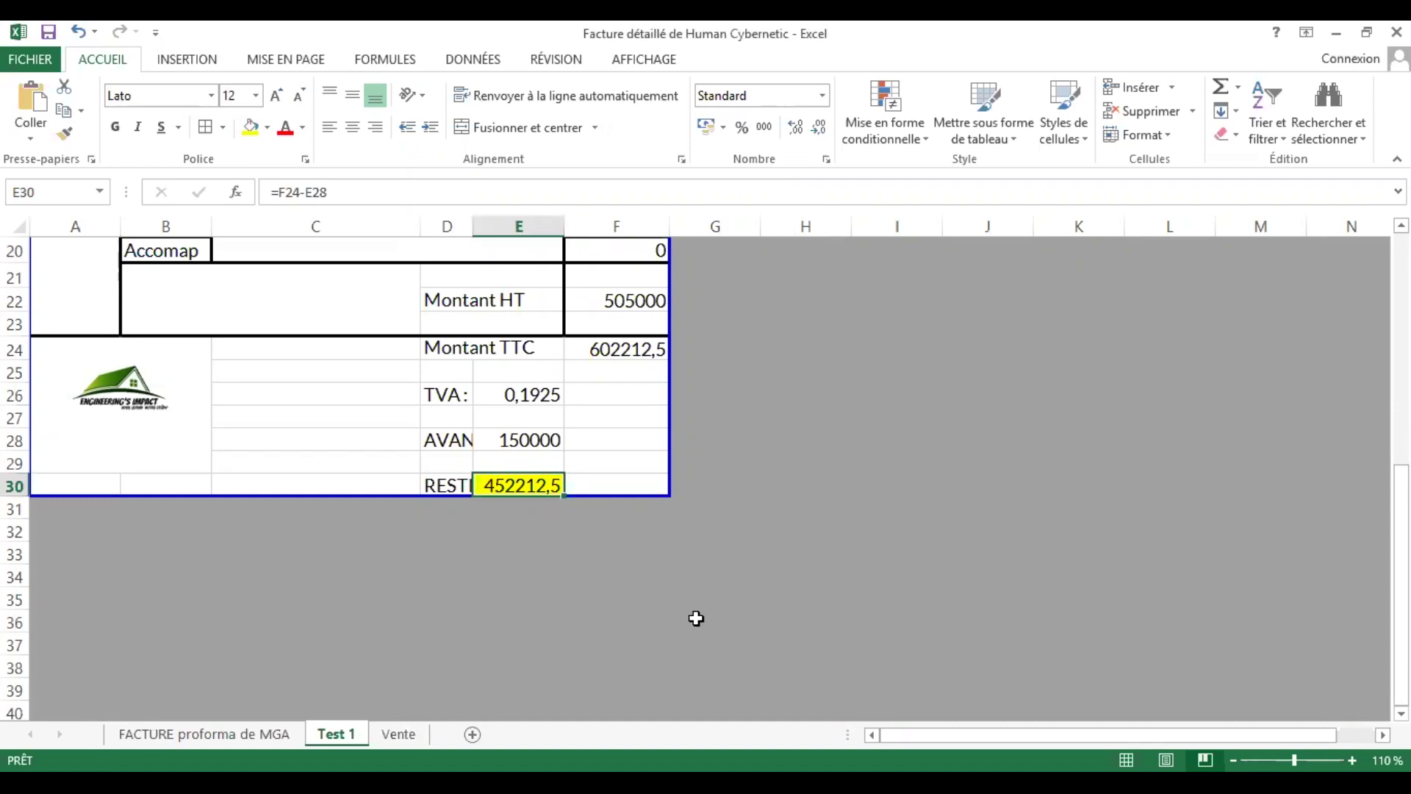
{"action": "key", "text": "ctrl+Page_Down"}
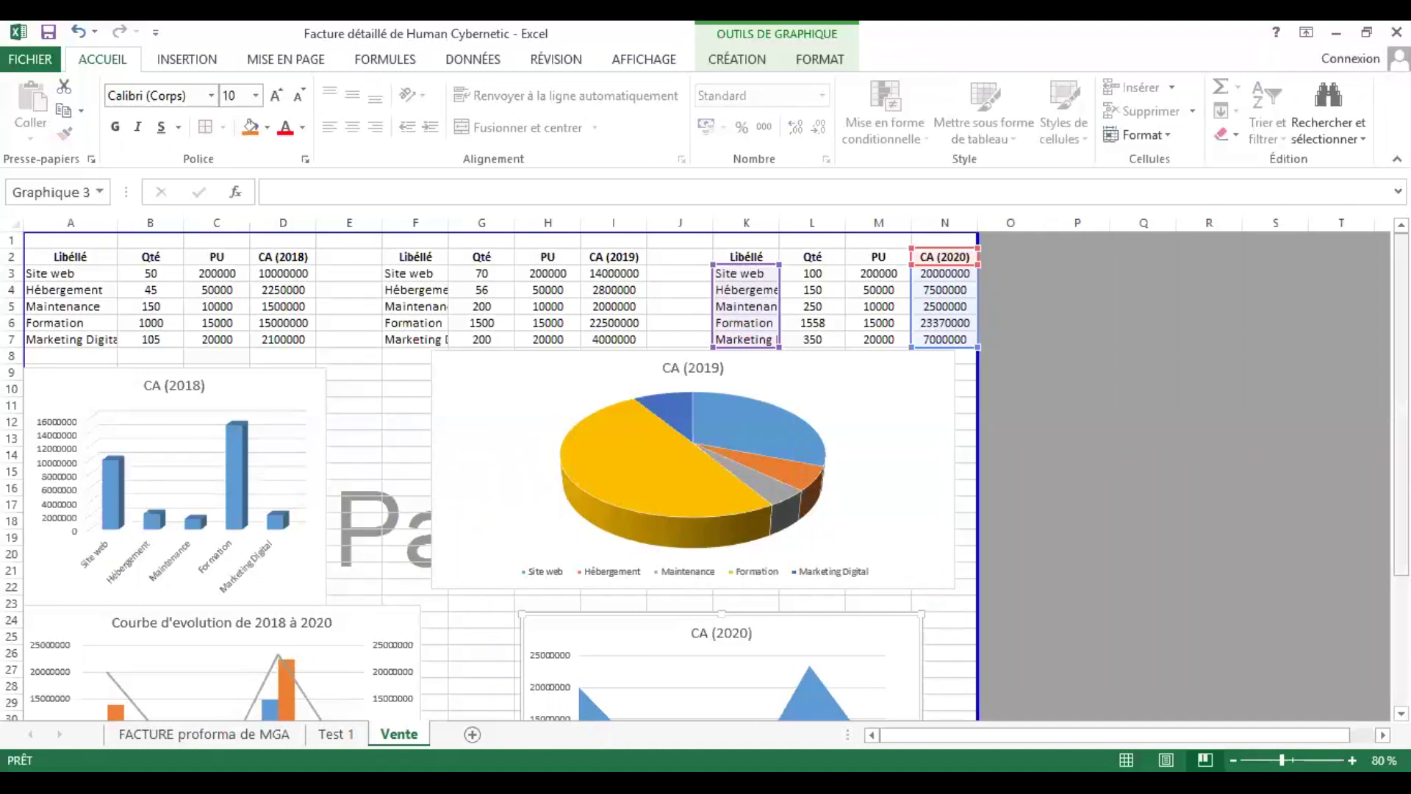
Step: Delete the CA (2018) chart's bar series, then undo the deletion
{"action": "left_click", "coordinate": [172, 473]}
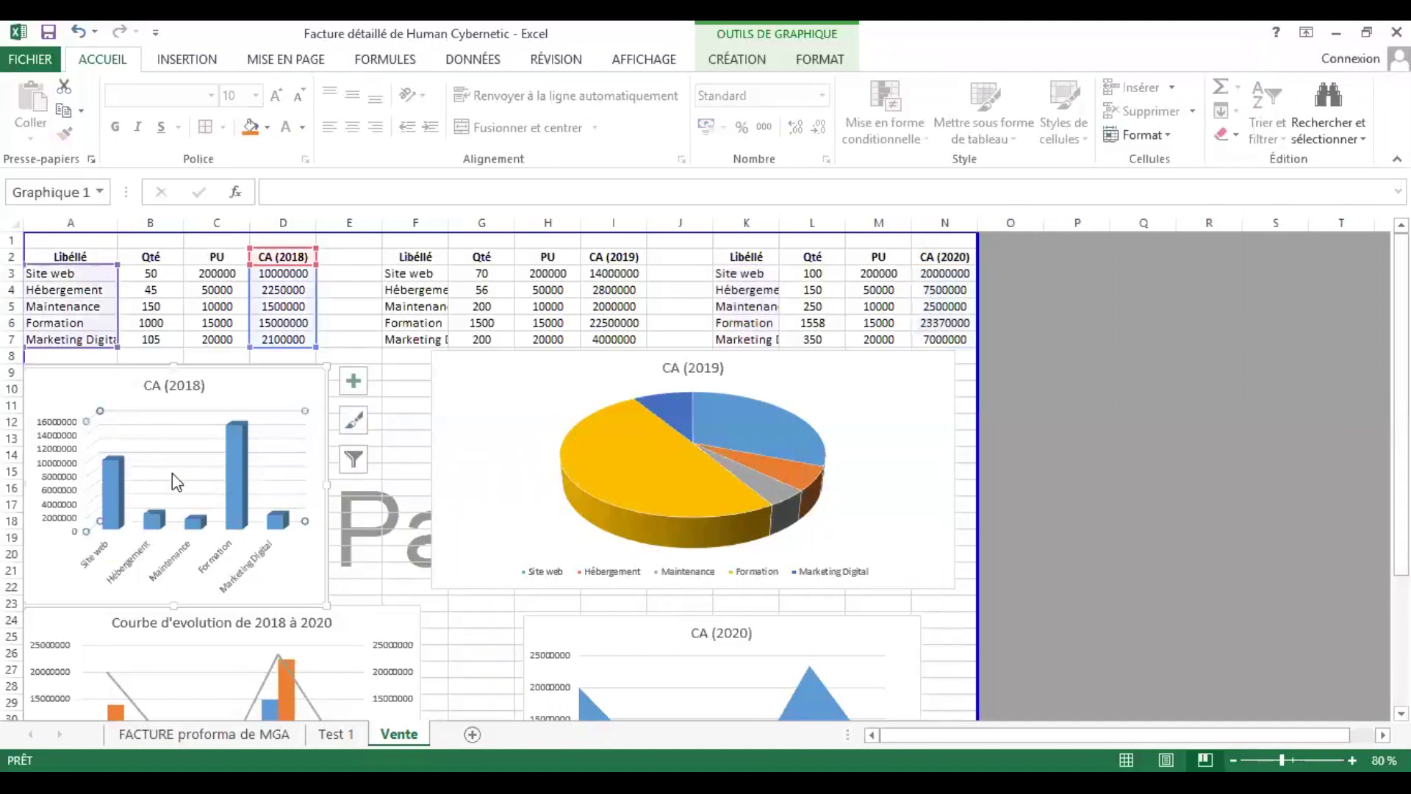
{"action": "left_click", "coordinate": [236, 472]}
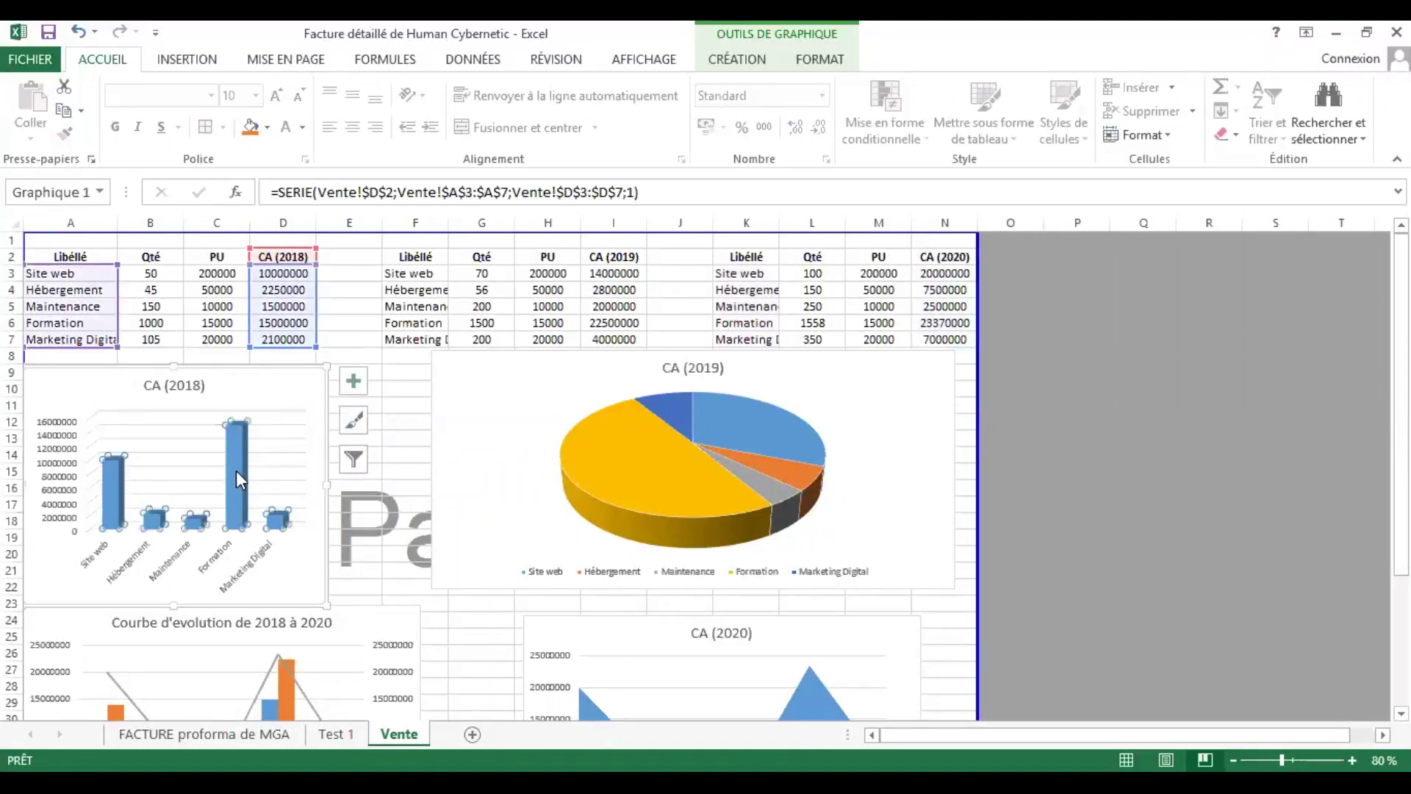
{"action": "key", "text": "Delete"}
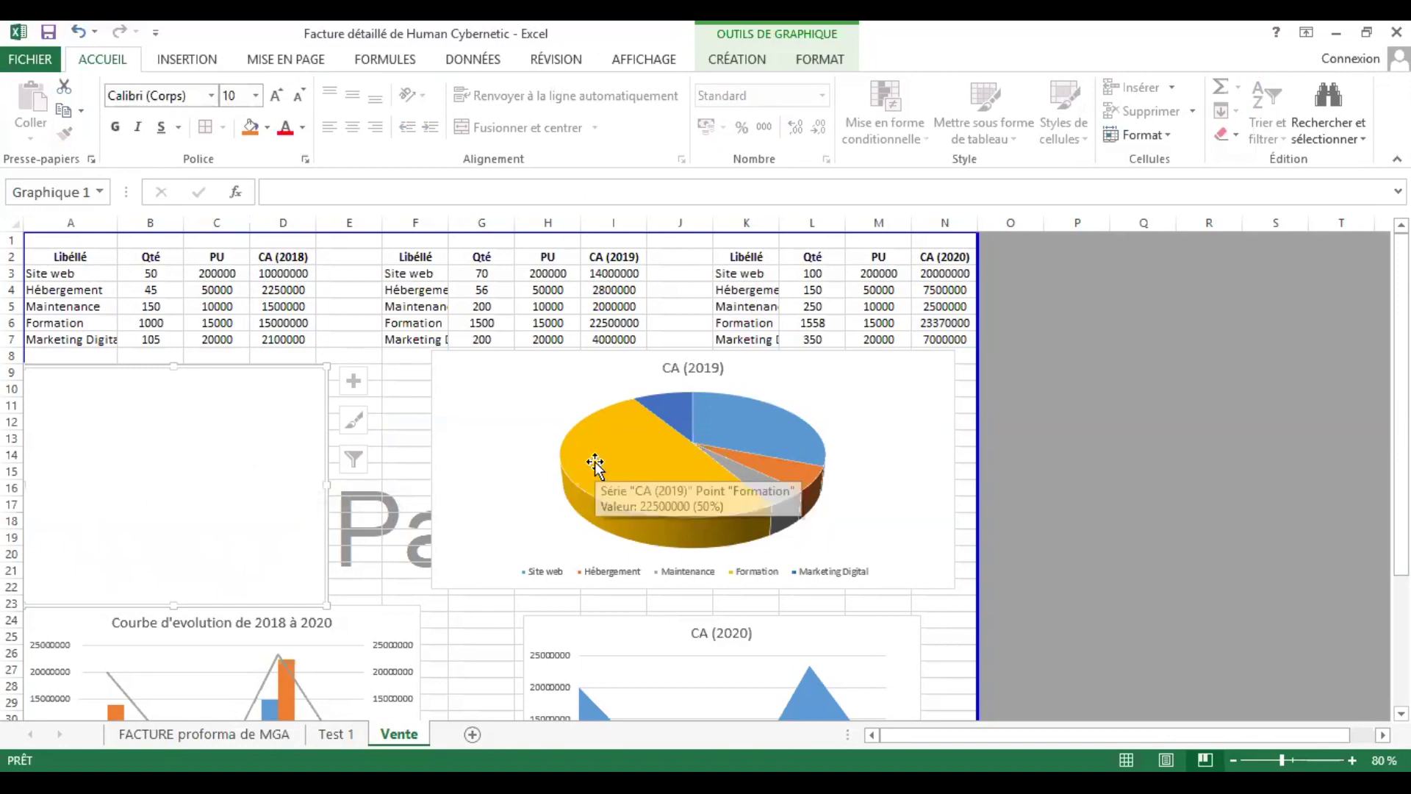
{"action": "key", "text": "ctrl+z"}
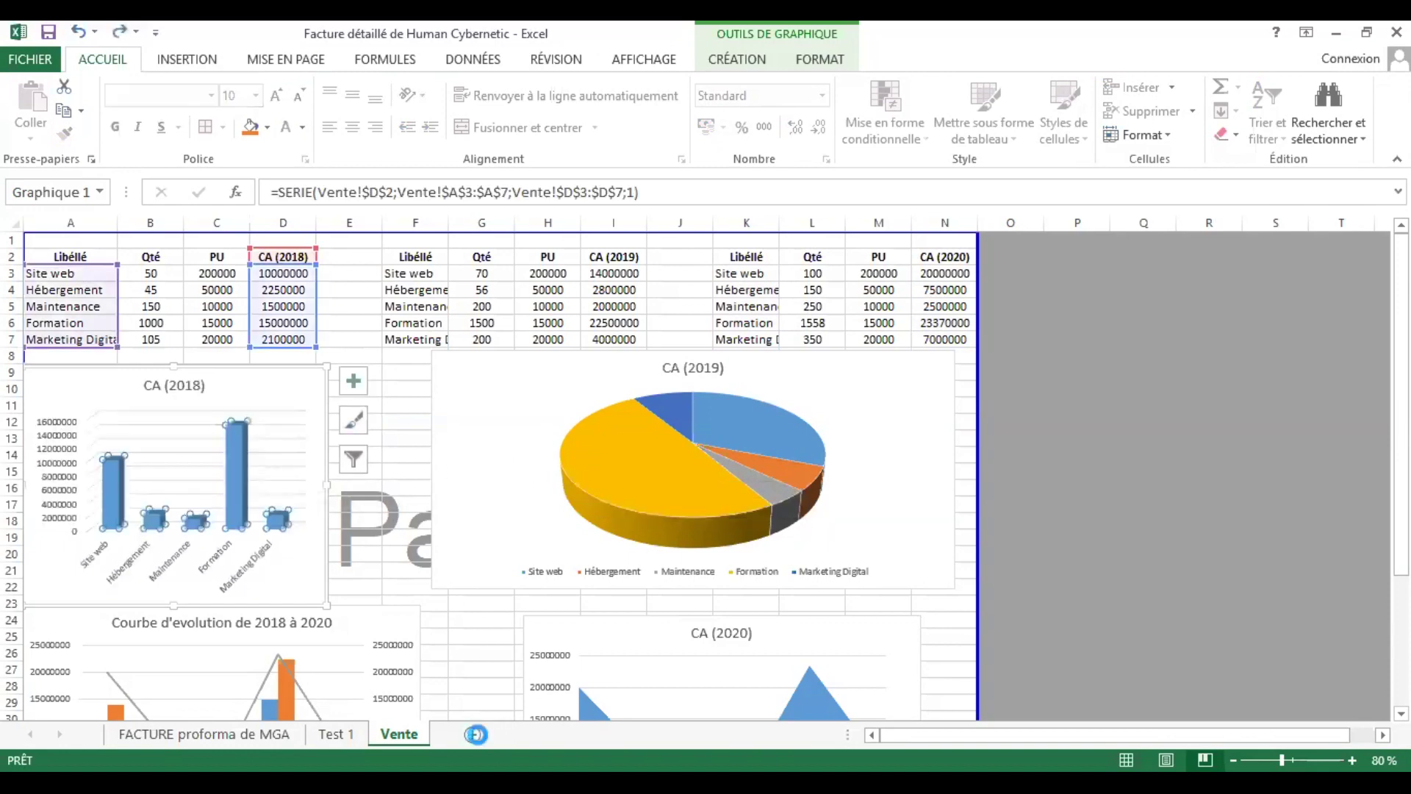
Step: Add a new sheet named Graphe and return to the Vente sheet
{"action": "left_click", "coordinate": [473, 734]}
{"action": "double_click", "coordinate": [477, 735]}
{"action": "type", "text": "Graphe"}
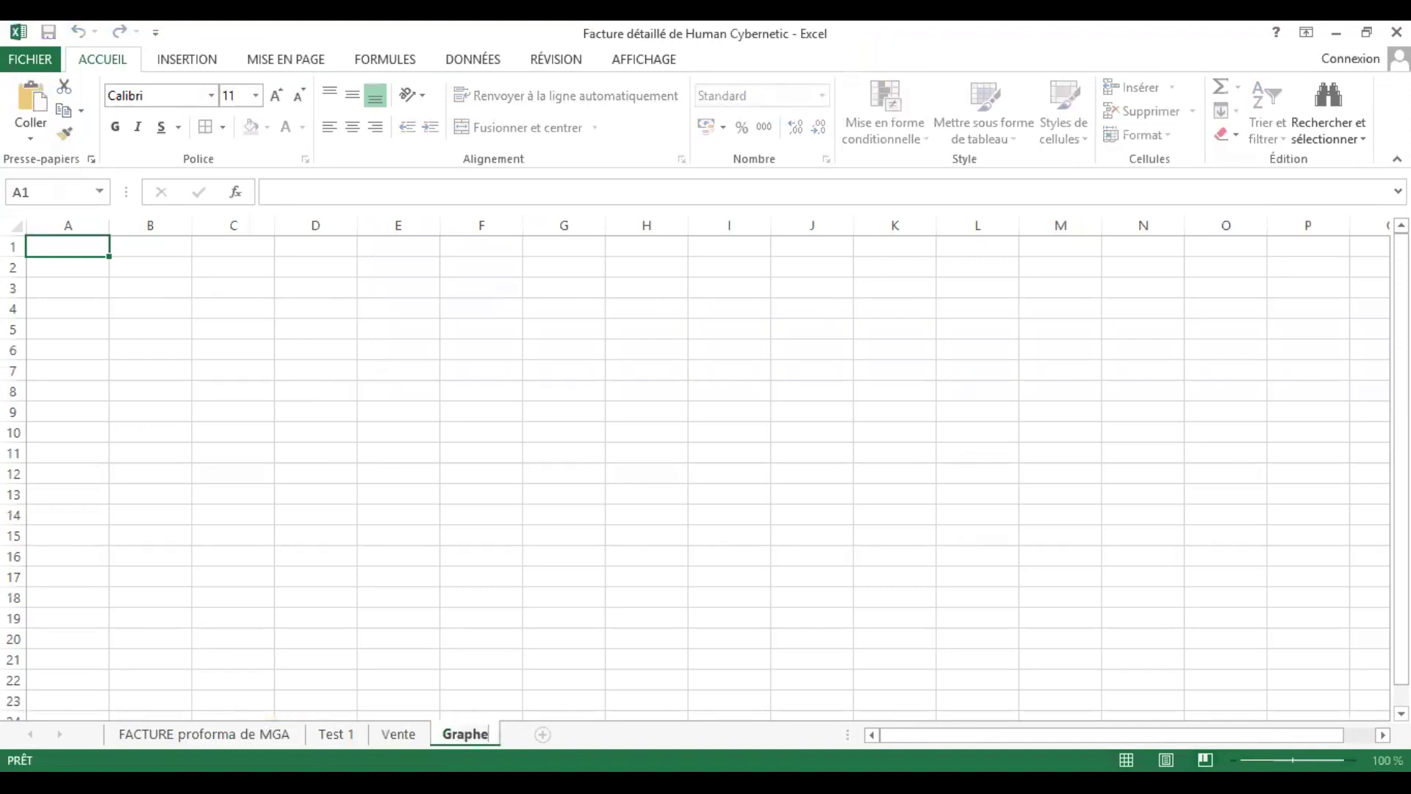
{"action": "key", "text": "Return"}
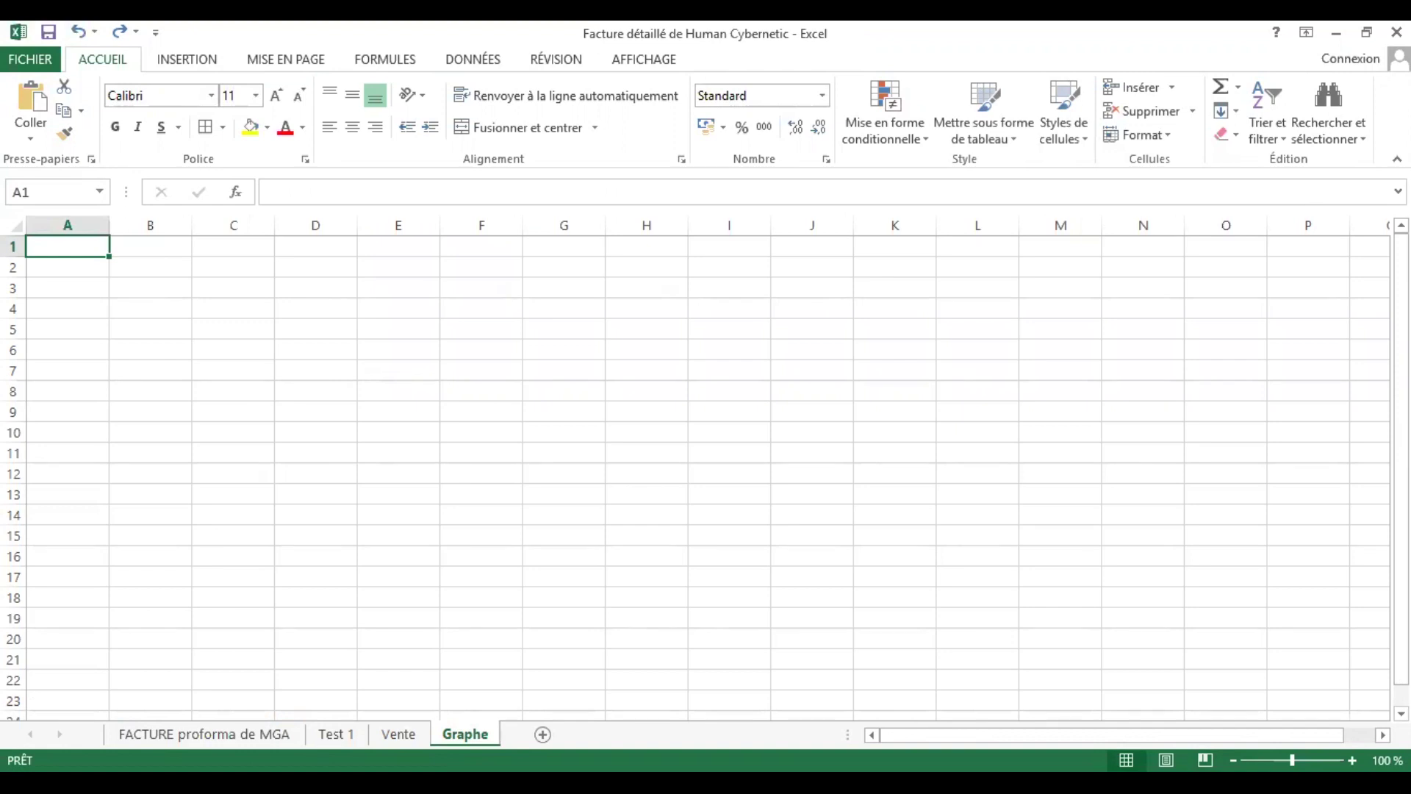
{"action": "left_click", "coordinate": [398, 733]}
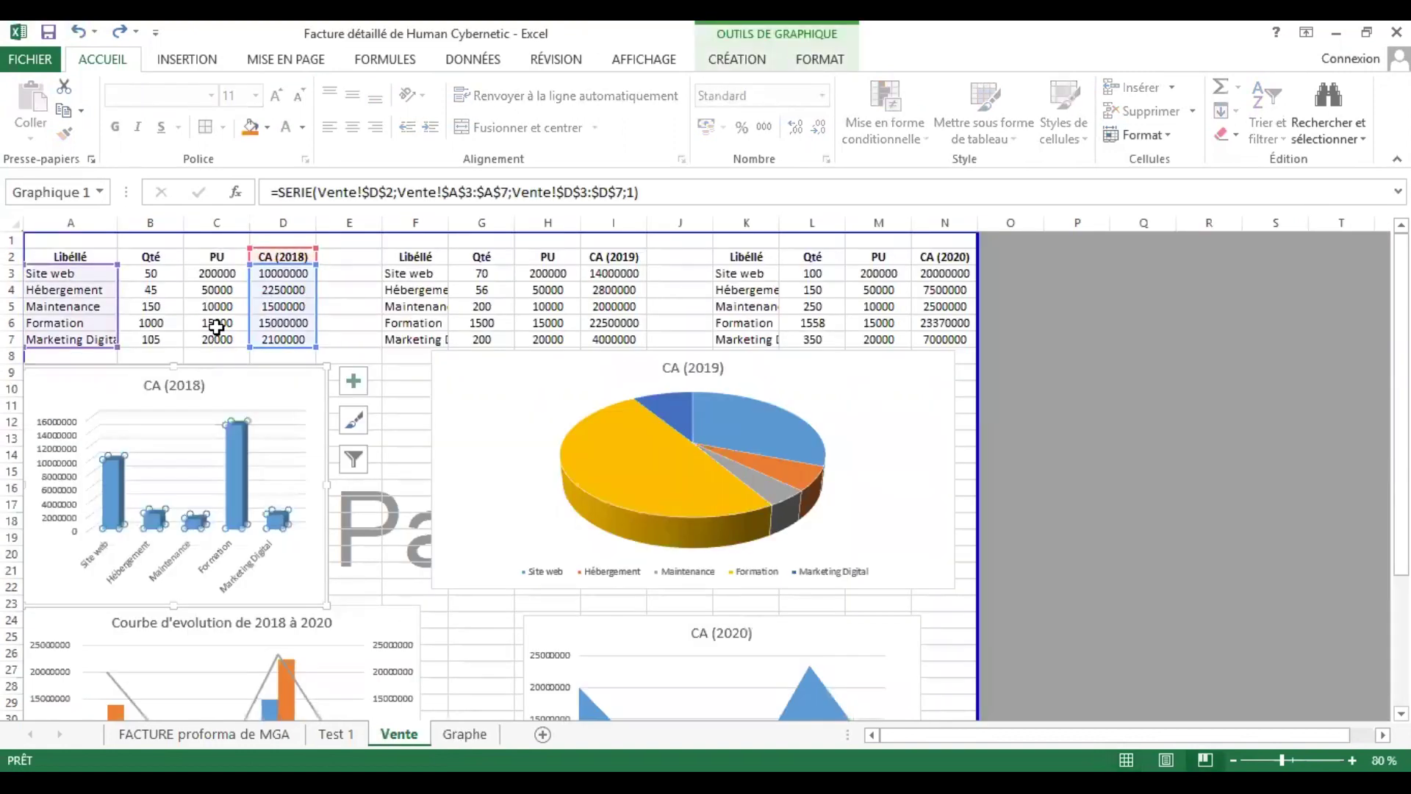
{"action": "left_click", "coordinate": [70, 257]}
Step: Copy the three sales tables in Vente A2:N7 and paste them at A2 of Graphe
{"action": "left_click_drag", "start_coordinate": [505, 336], "coordinate": [936, 337]}
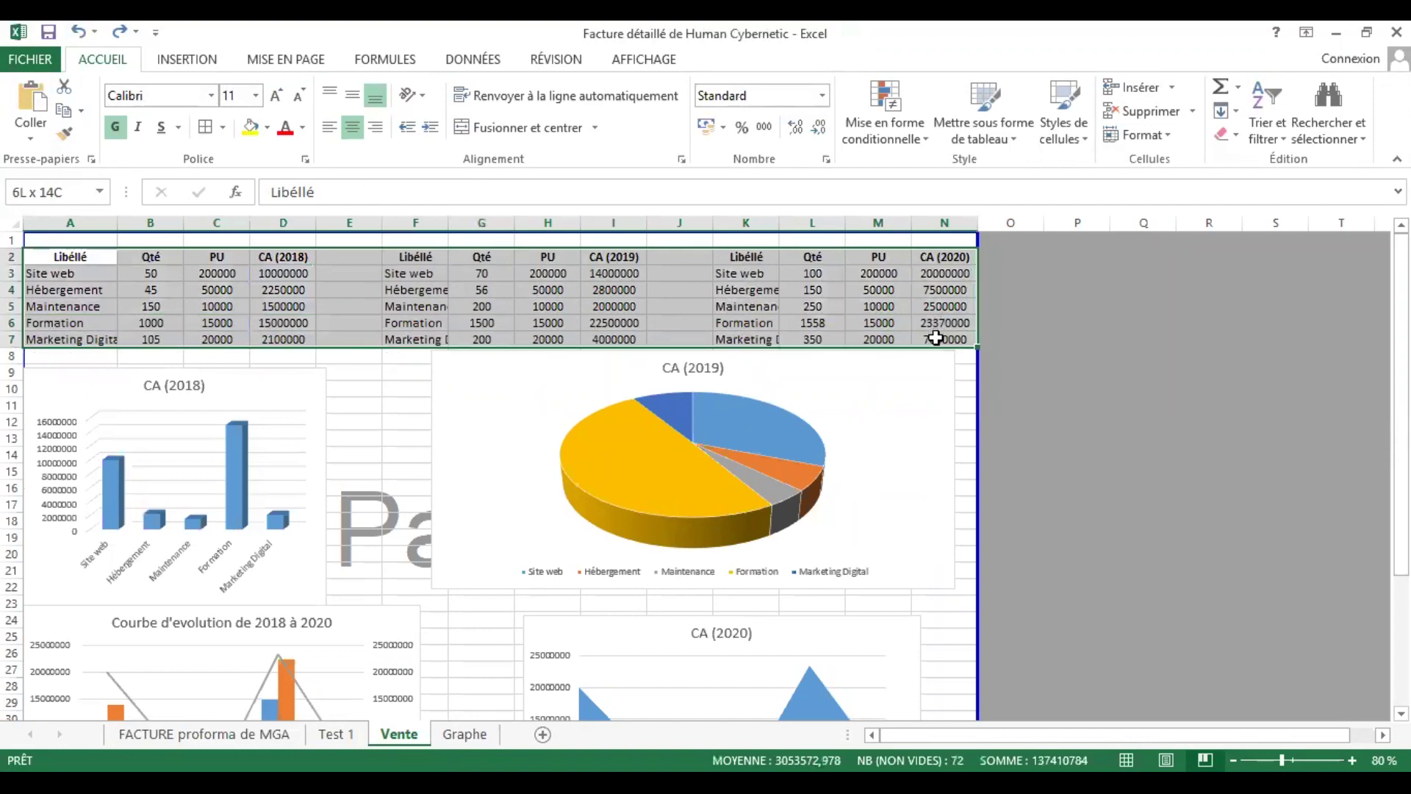
{"action": "key", "text": "ctrl+c"}
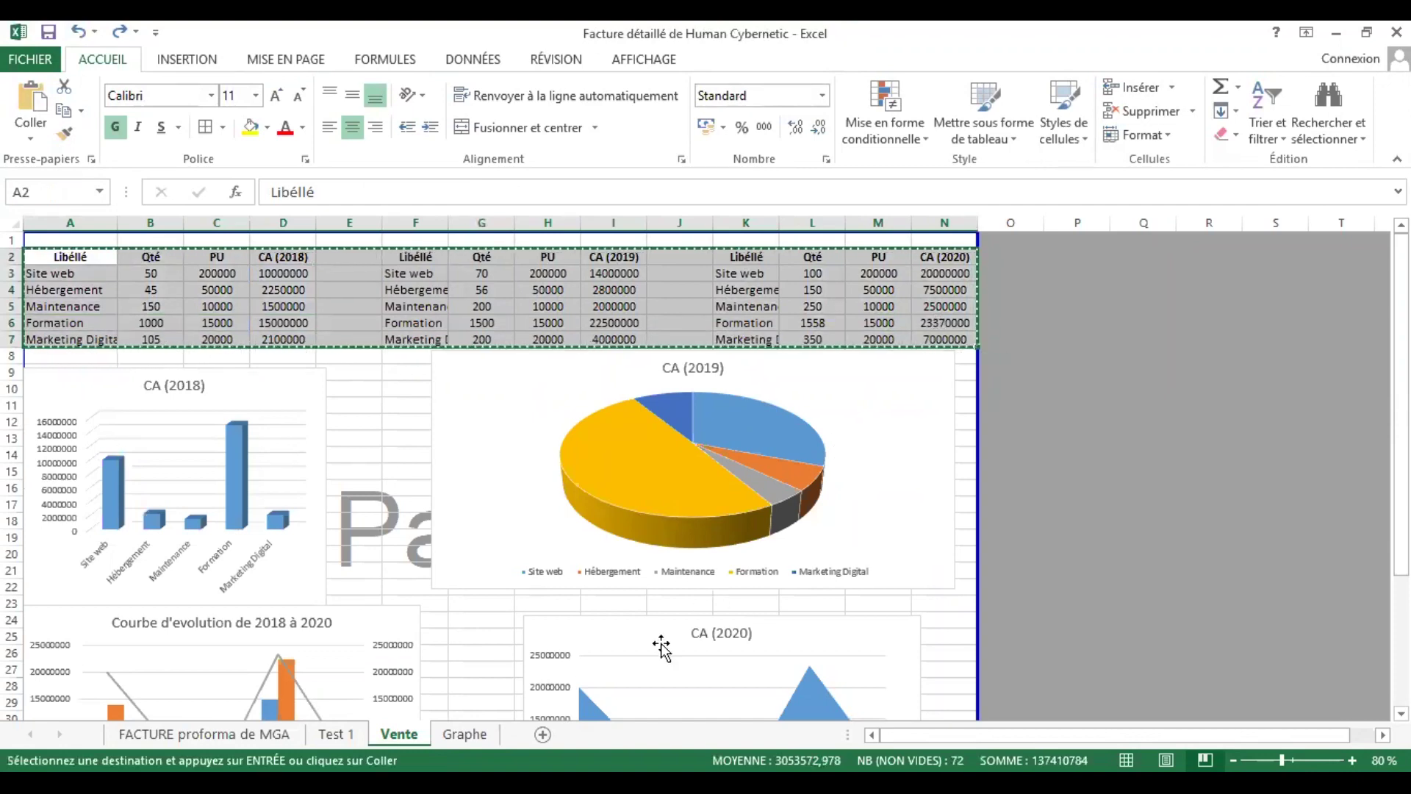
{"action": "key", "text": "ctrl+Page_Down"}
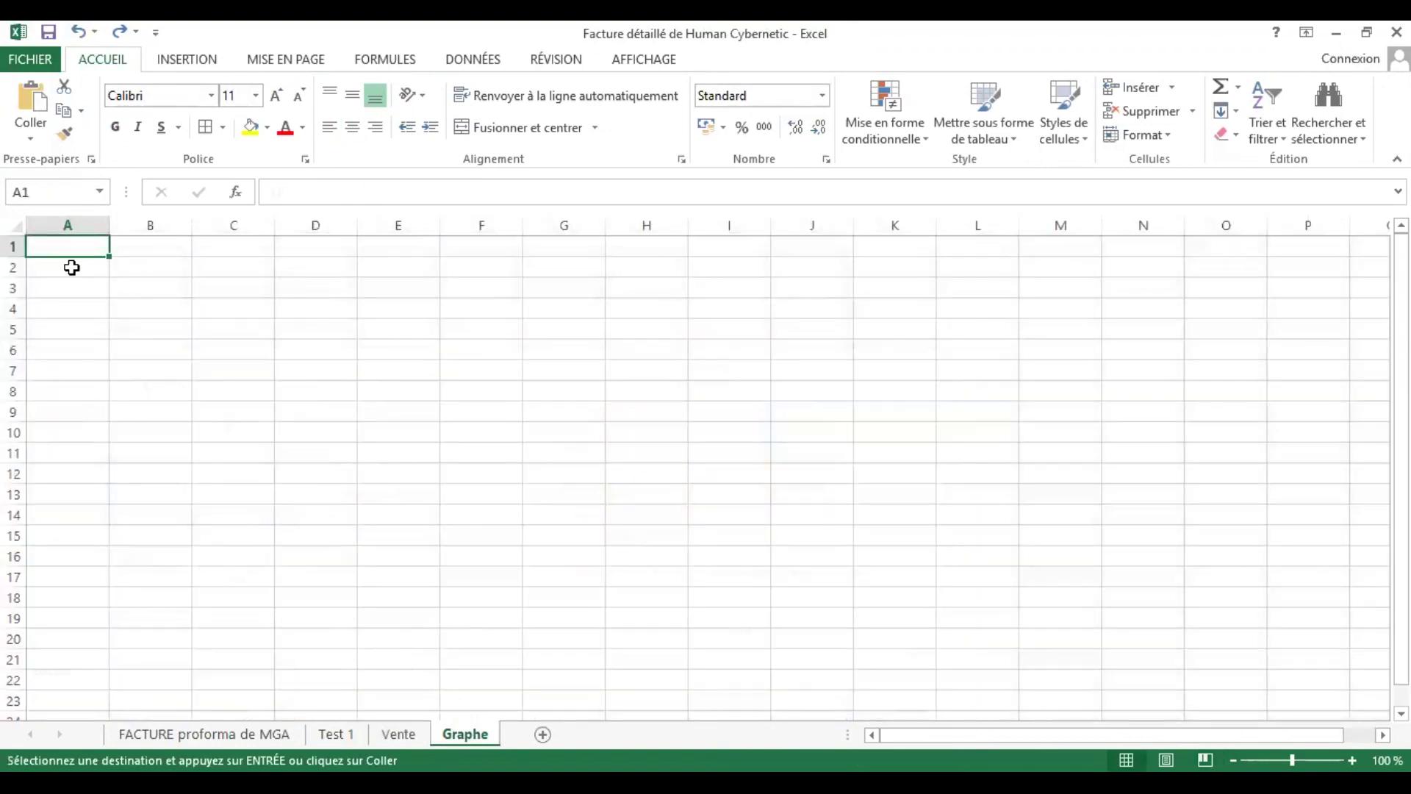
{"action": "left_click", "coordinate": [69, 268]}
{"action": "key", "text": "ctrl+v"}
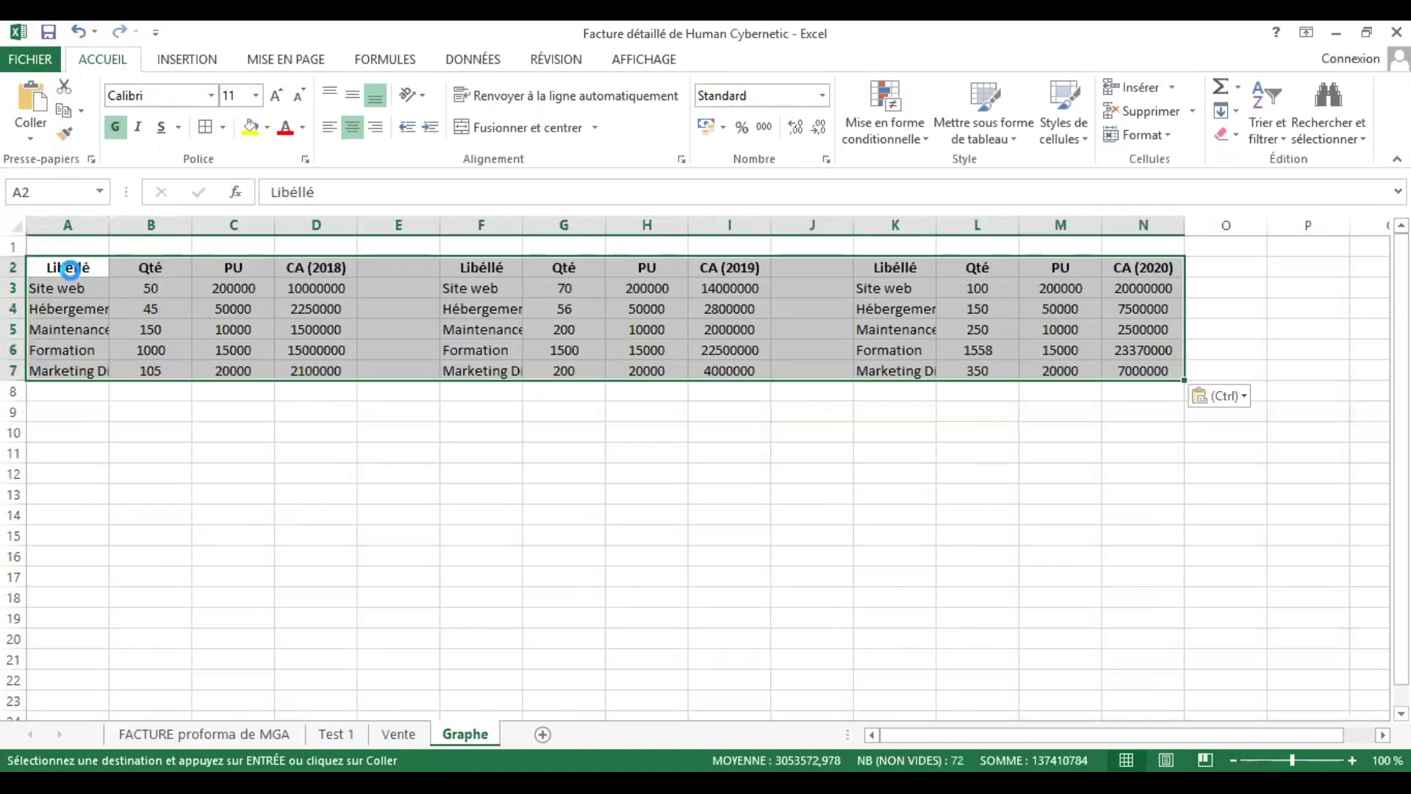
{"action": "key", "text": "Escape"}
Step: Check the pasted Libéllé, Qté, PU and CA header cells across the three tables
{"action": "left_click", "coordinate": [232, 349]}
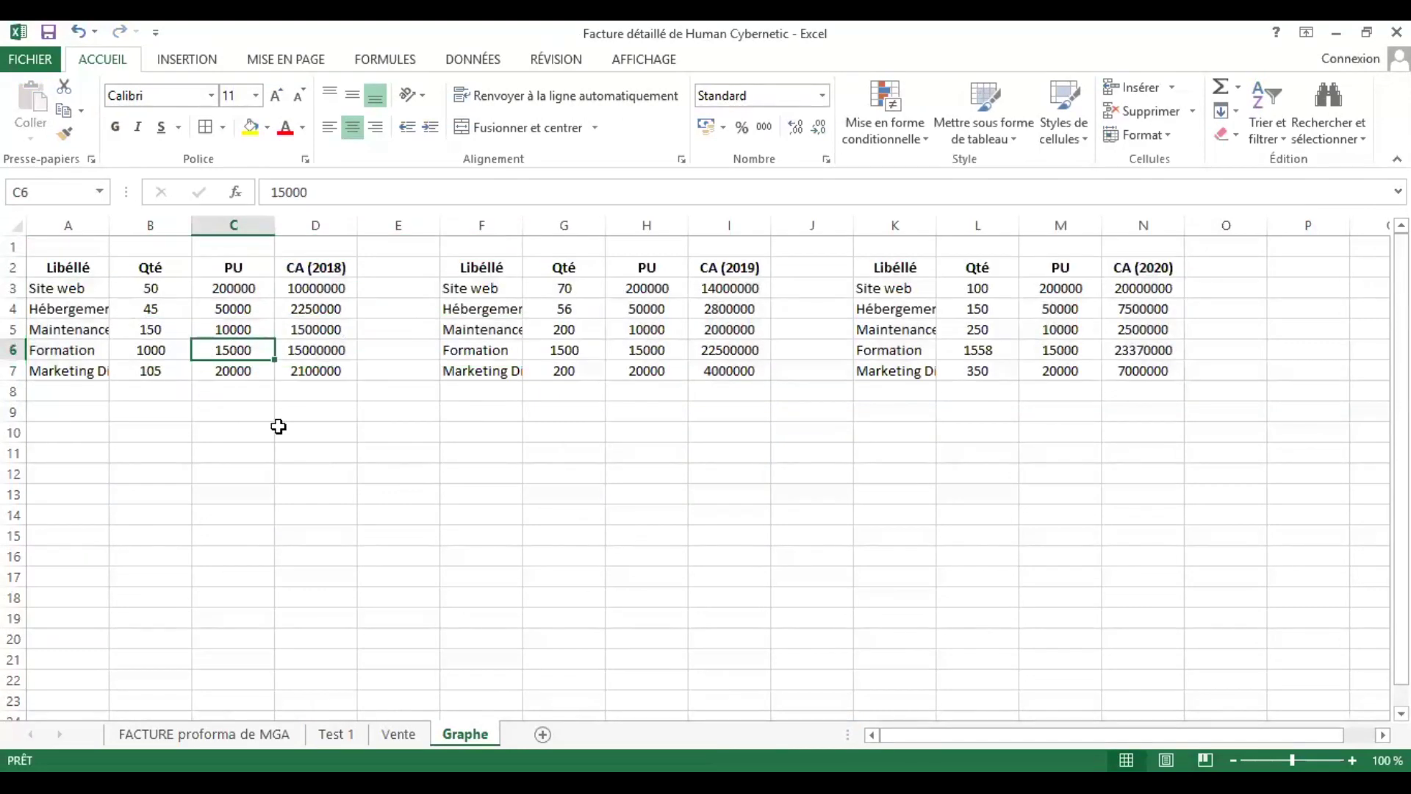
{"action": "left_click", "coordinate": [77, 269]}
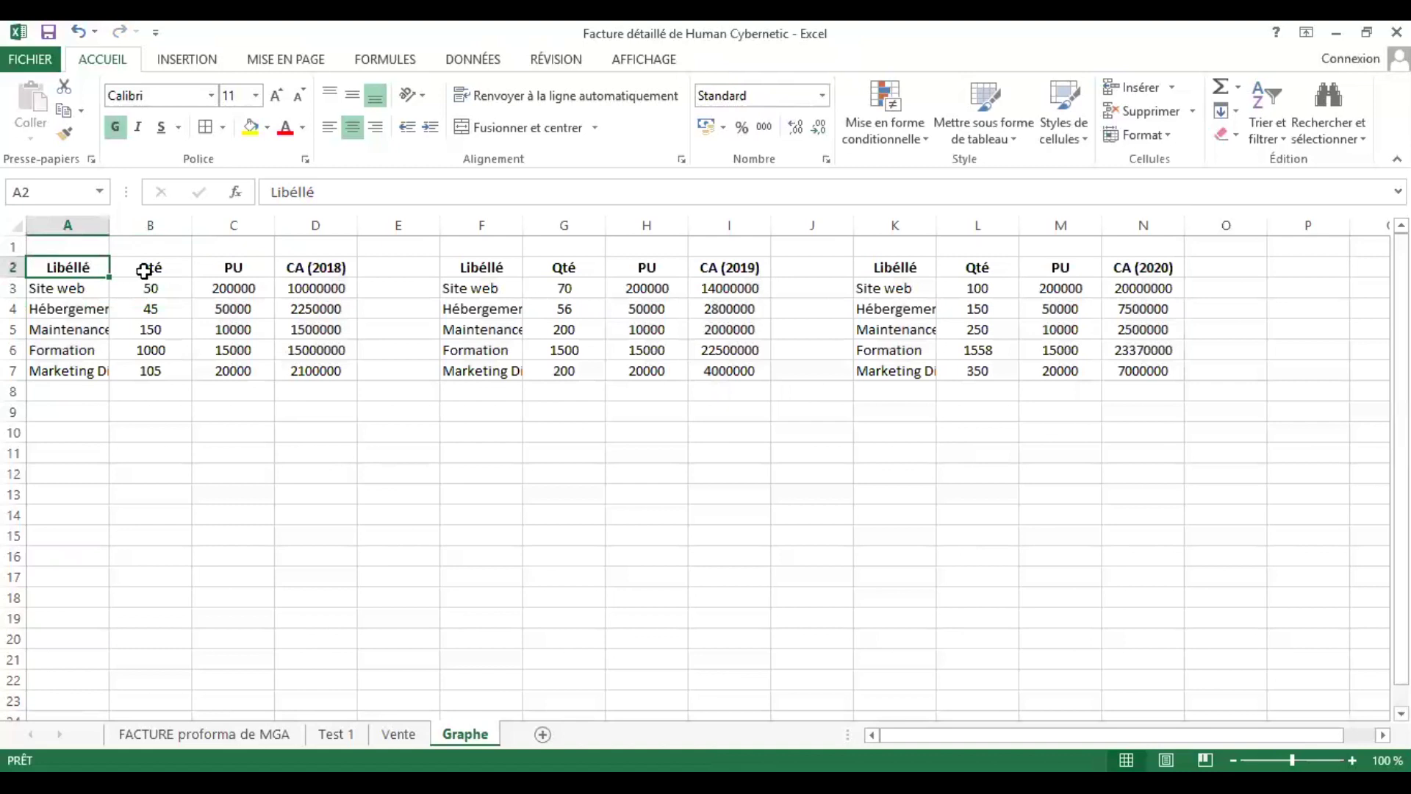
{"action": "left_click", "coordinate": [160, 271]}
{"action": "left_click", "coordinate": [233, 271]}
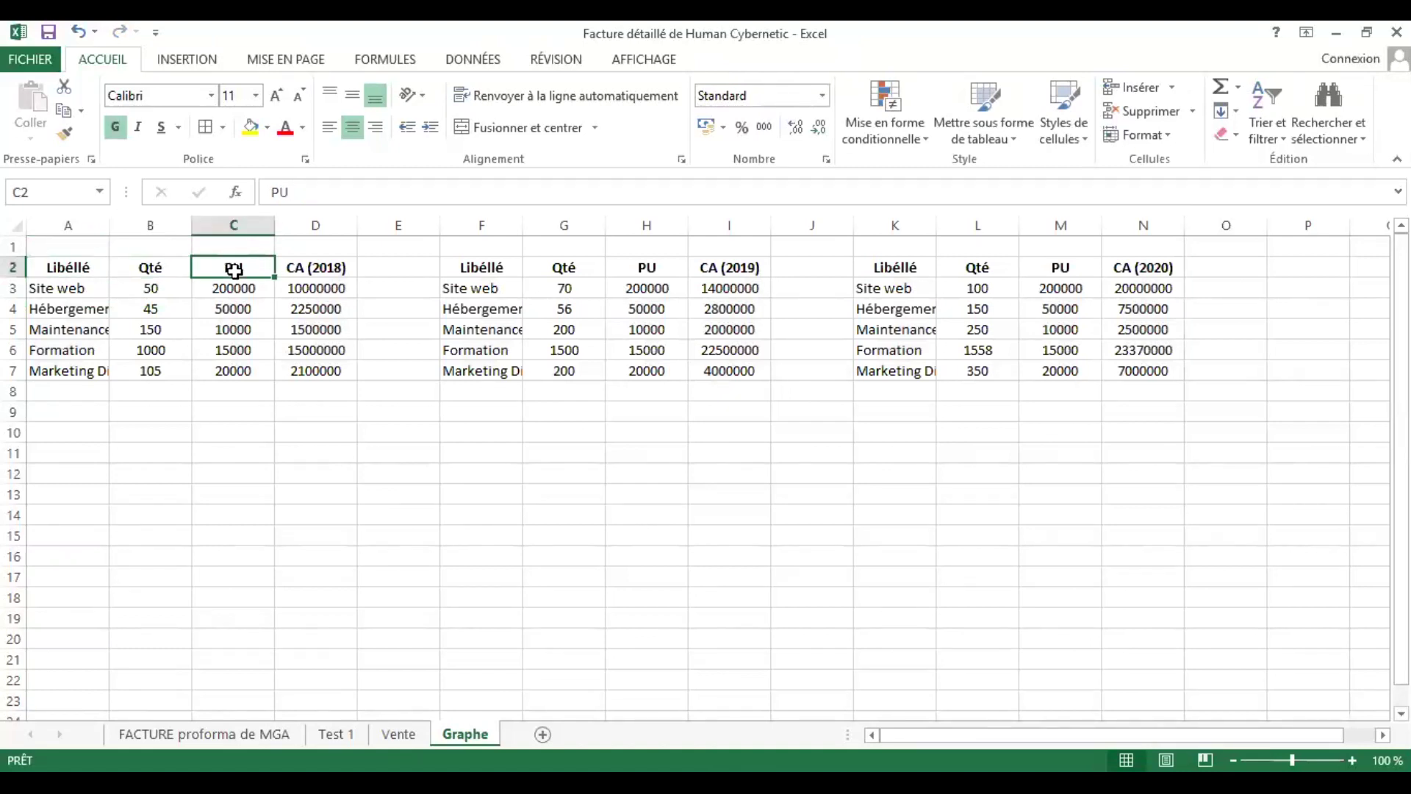
{"action": "left_click", "coordinate": [321, 276]}
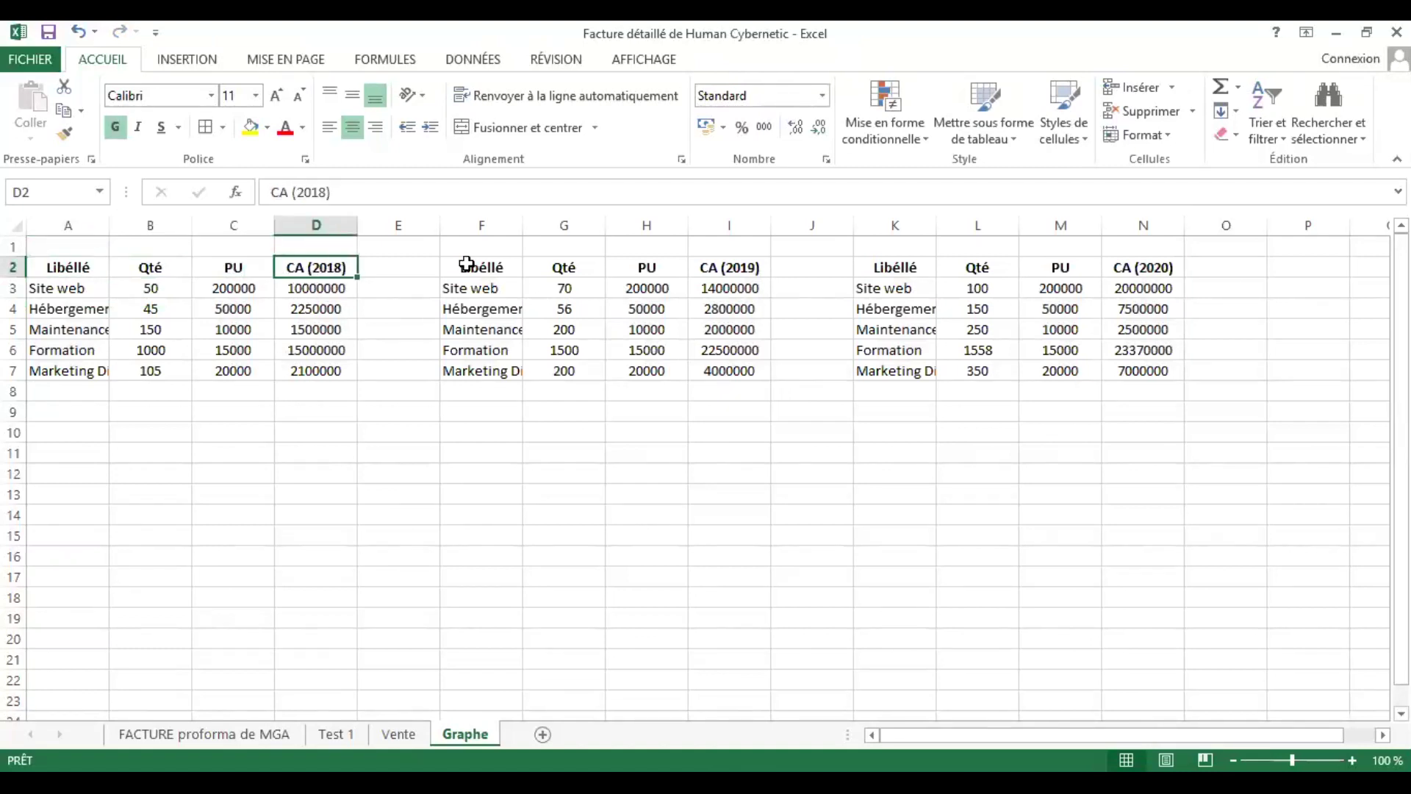
{"action": "left_click", "coordinate": [731, 266]}
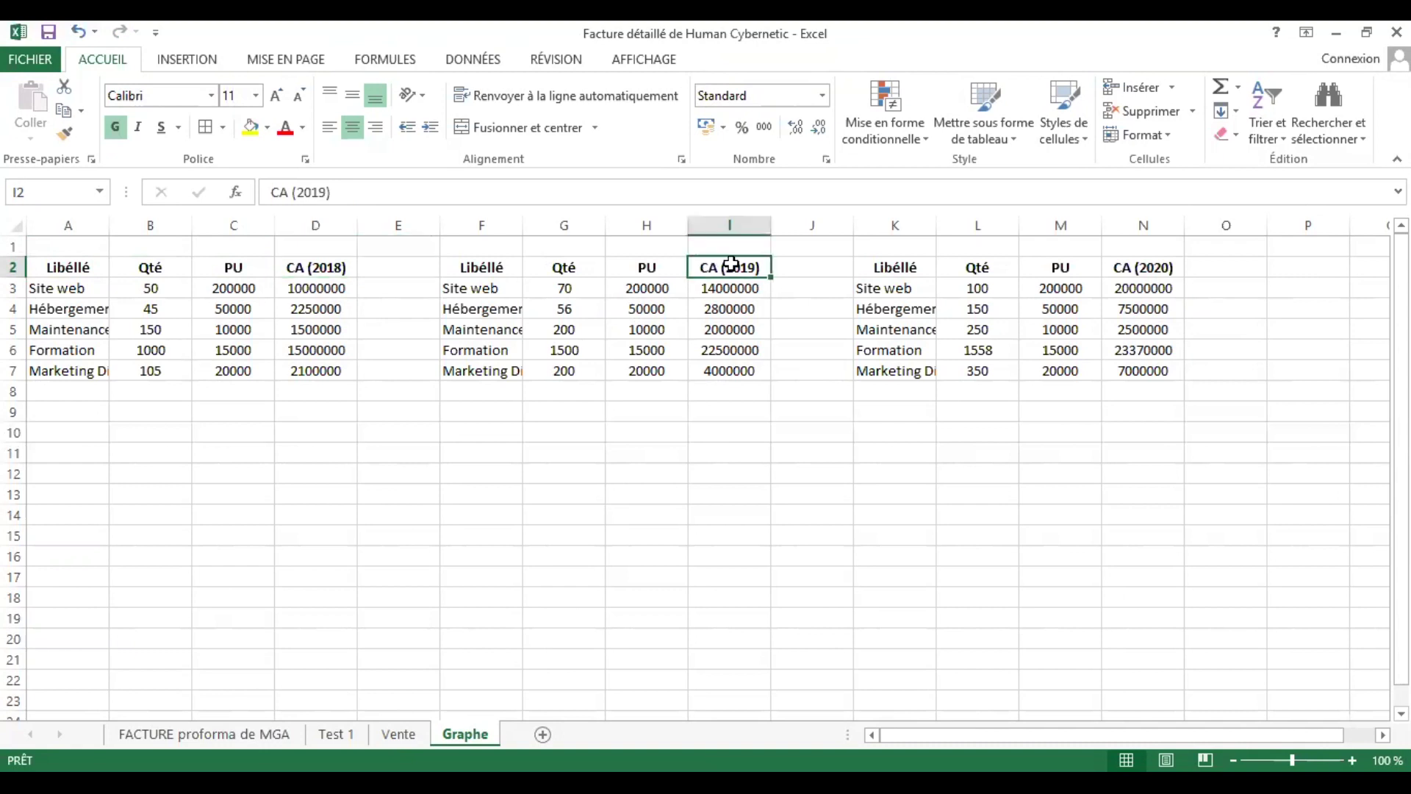
{"action": "left_click", "coordinate": [1065, 263]}
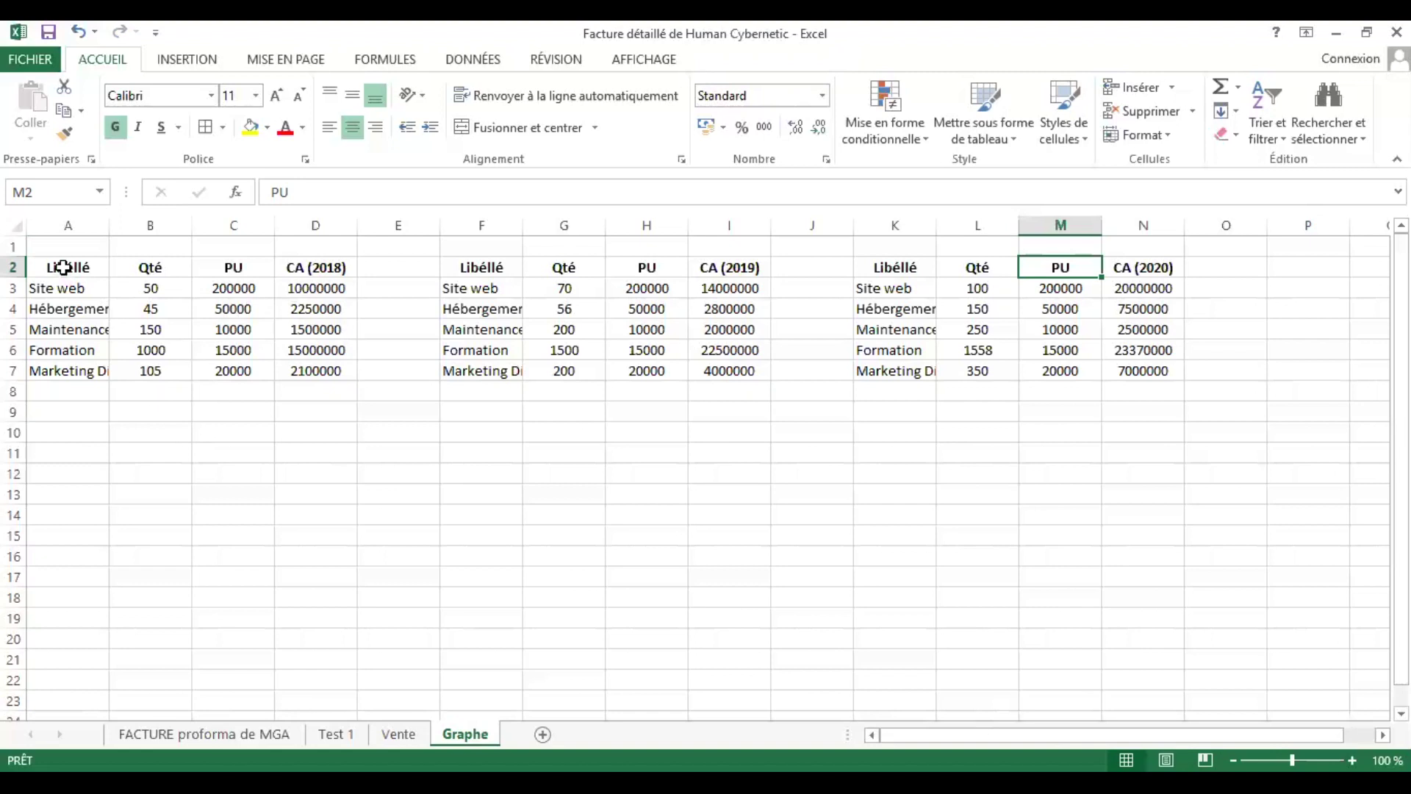
Step: Insert a 3D clustered column chart of the Libéllé labels and CA (2018) values
{"action": "left_click_drag", "start_coordinate": [63, 268], "coordinate": [68, 373]}
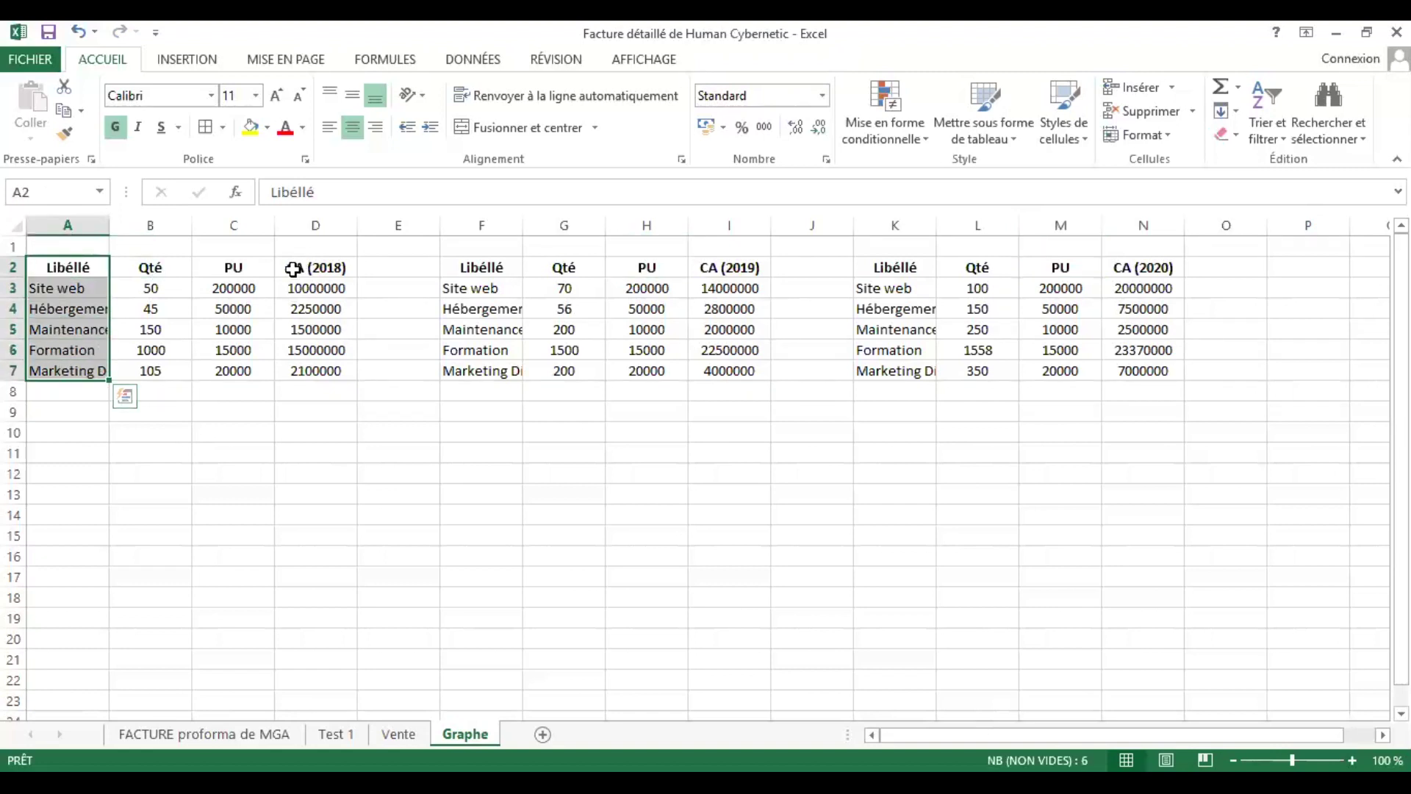
{"action": "left_click_drag", "start_coordinate": [298, 267], "coordinate": [325, 371], "text": "ctrl"}
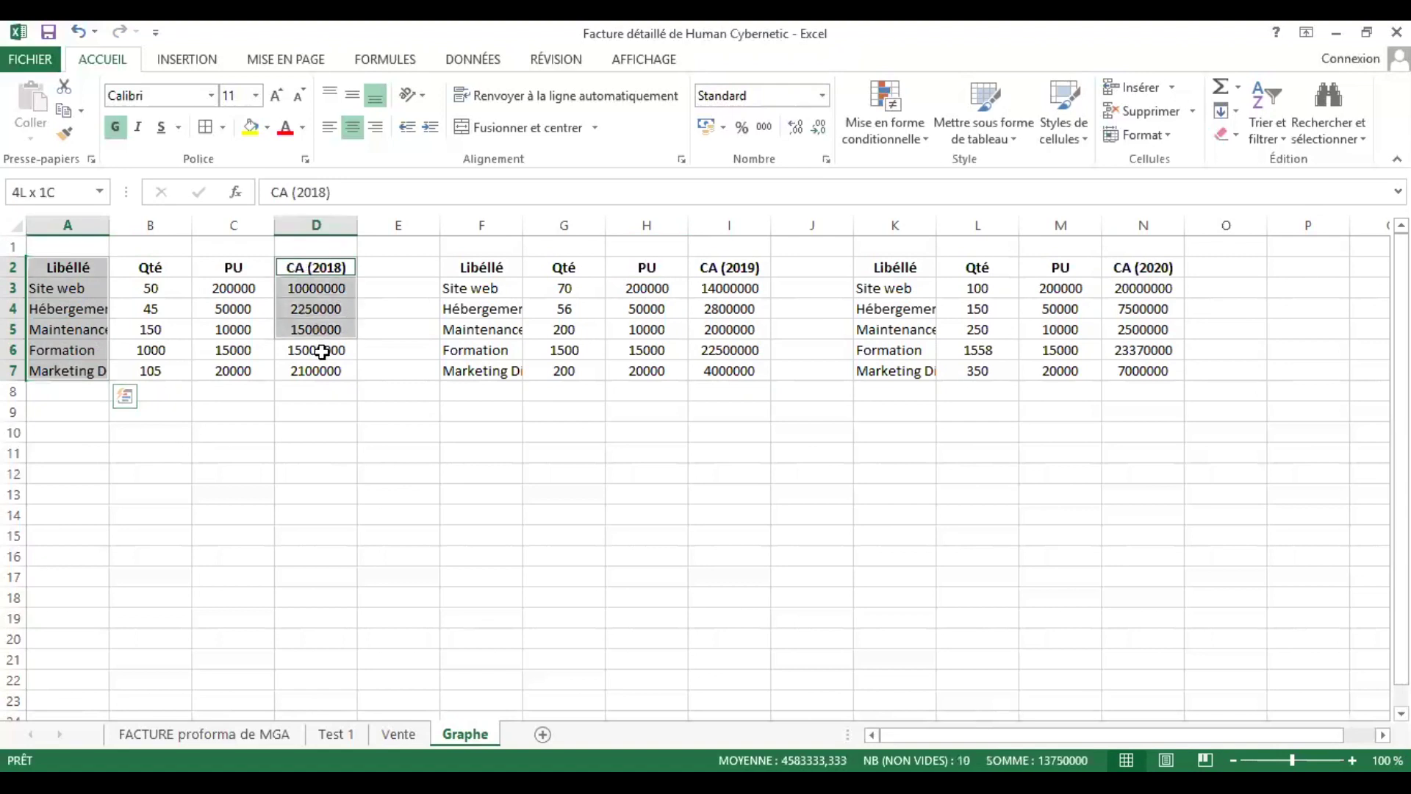
{"action": "left_click", "coordinate": [198, 60]}
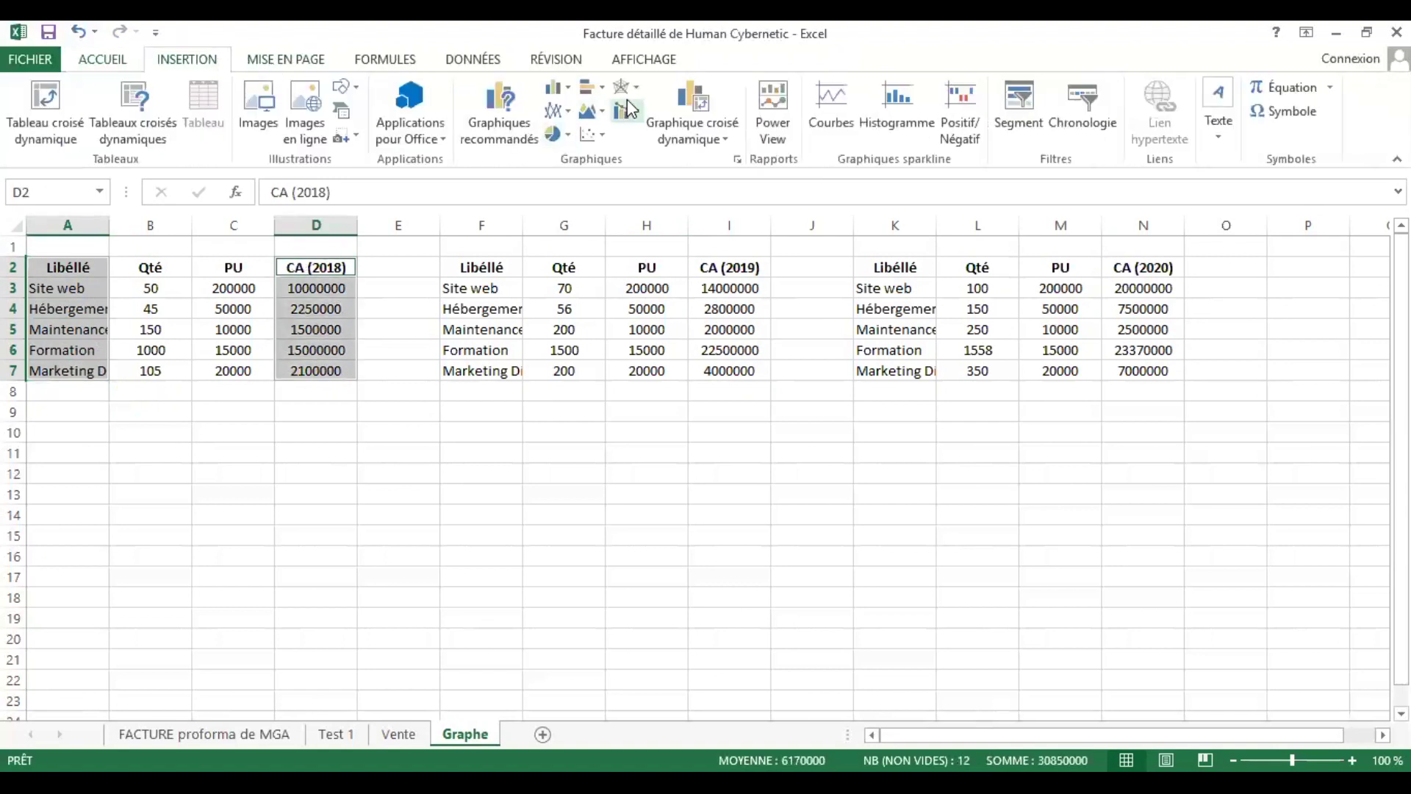
{"action": "left_click", "coordinate": [568, 90]}
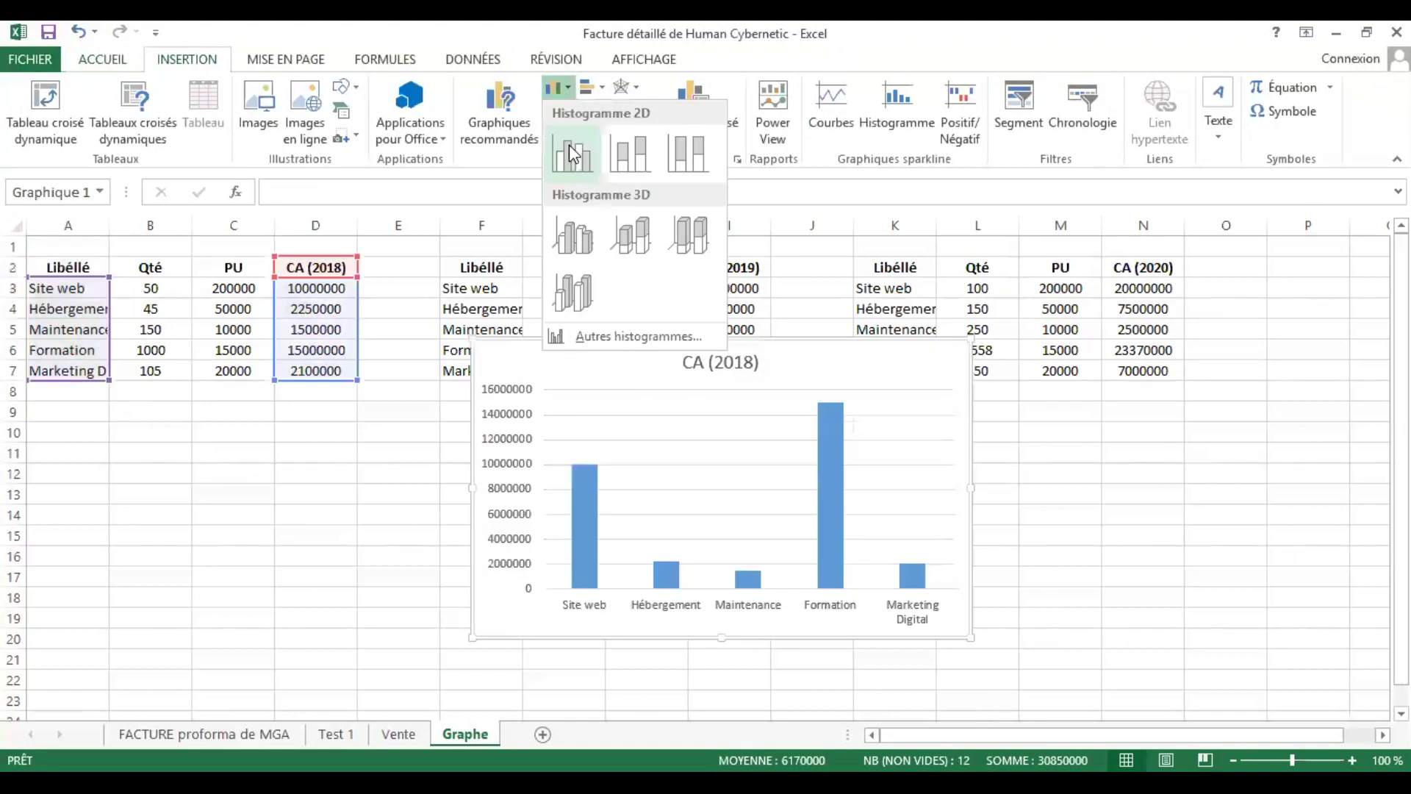
{"action": "left_click", "coordinate": [633, 243]}
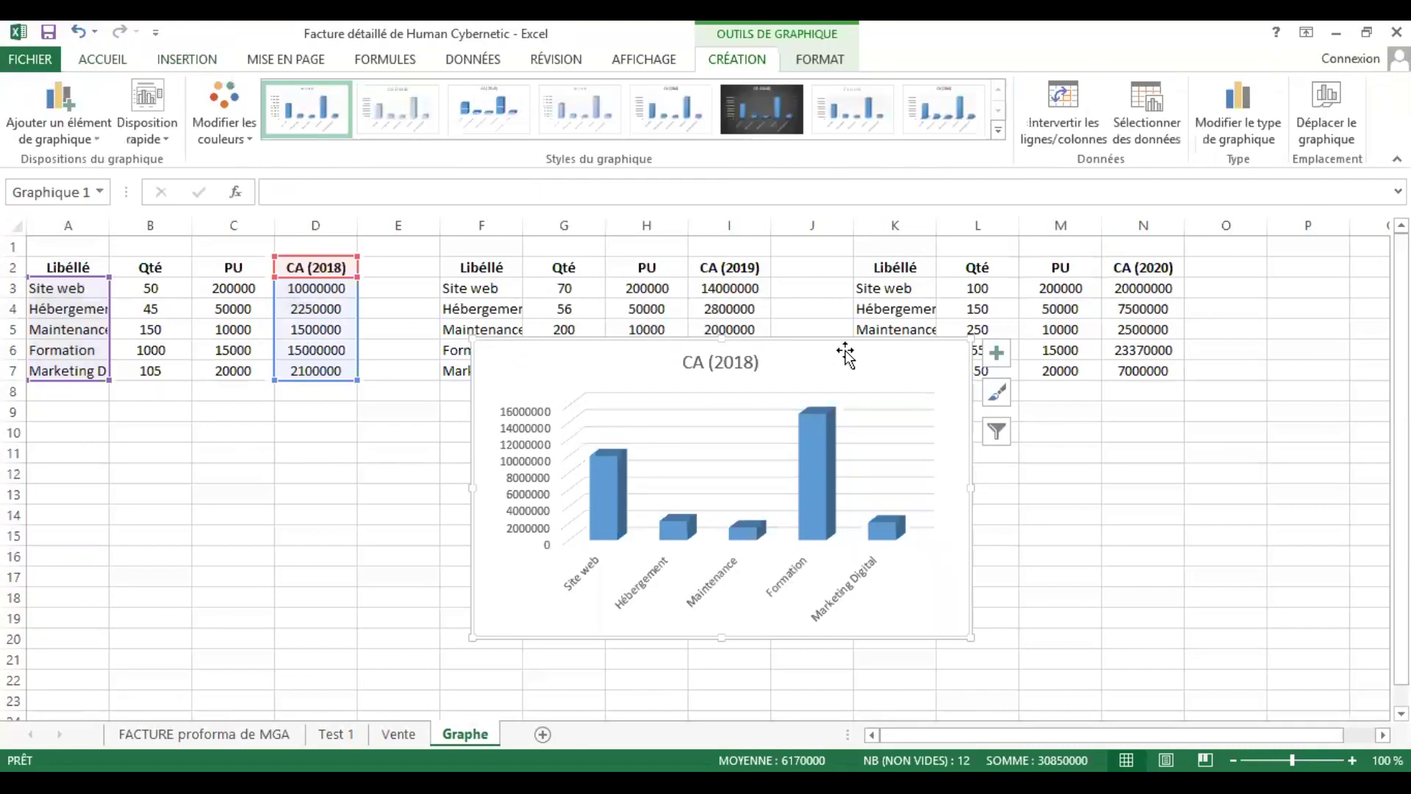
Step: Move the CA (2018) chart below the 2018 table and narrow it to fit
{"action": "mouse_move", "coordinate": [825, 355]}
{"action": "left_mouse_down"}
{"action": "mouse_move", "coordinate": [493, 422]}
{"action": "mouse_move", "coordinate": [404, 421]}
{"action": "left_mouse_up"}
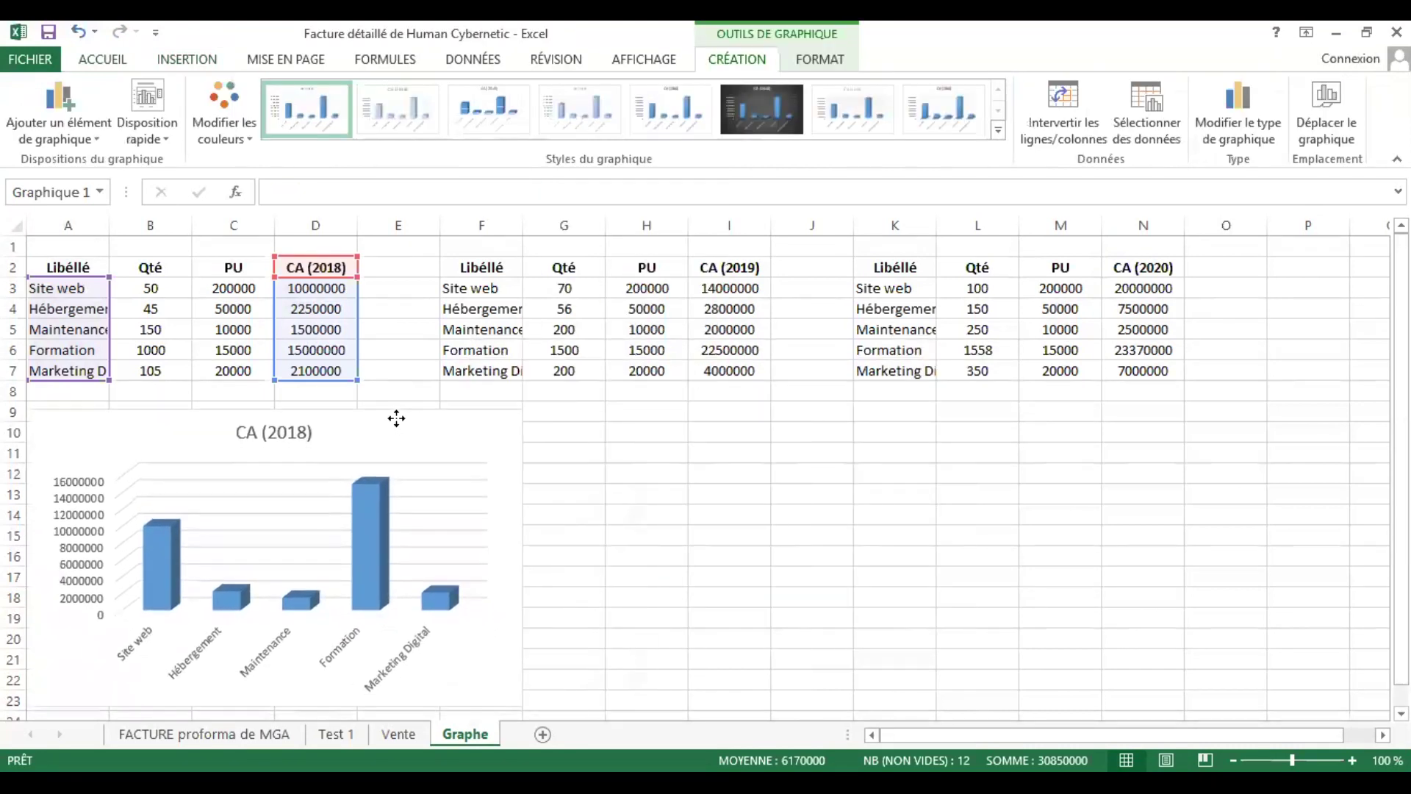
{"action": "left_click_drag", "start_coordinate": [524, 556], "coordinate": [436, 548]}
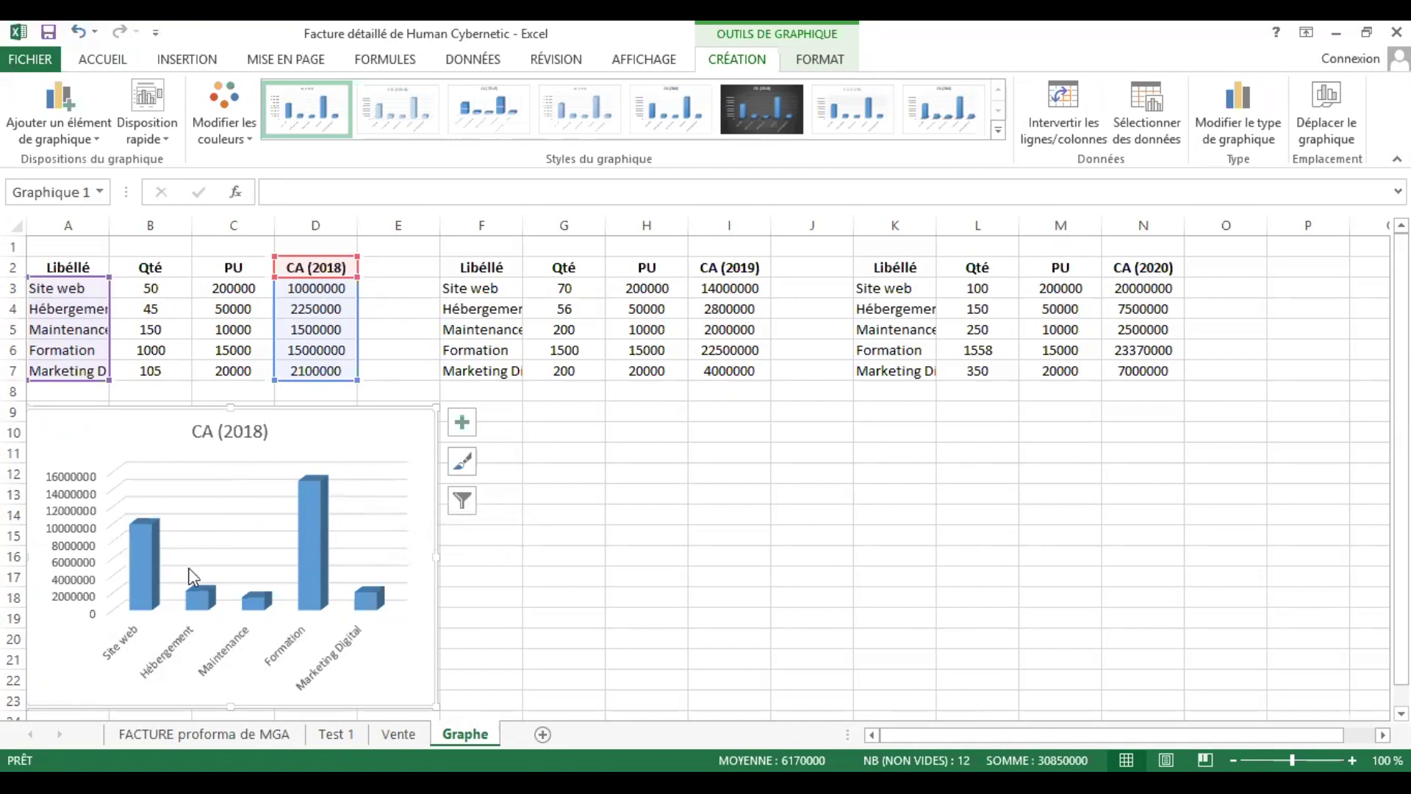
{"action": "left_click", "coordinate": [347, 648]}
{"action": "double_click", "coordinate": [347, 648]}
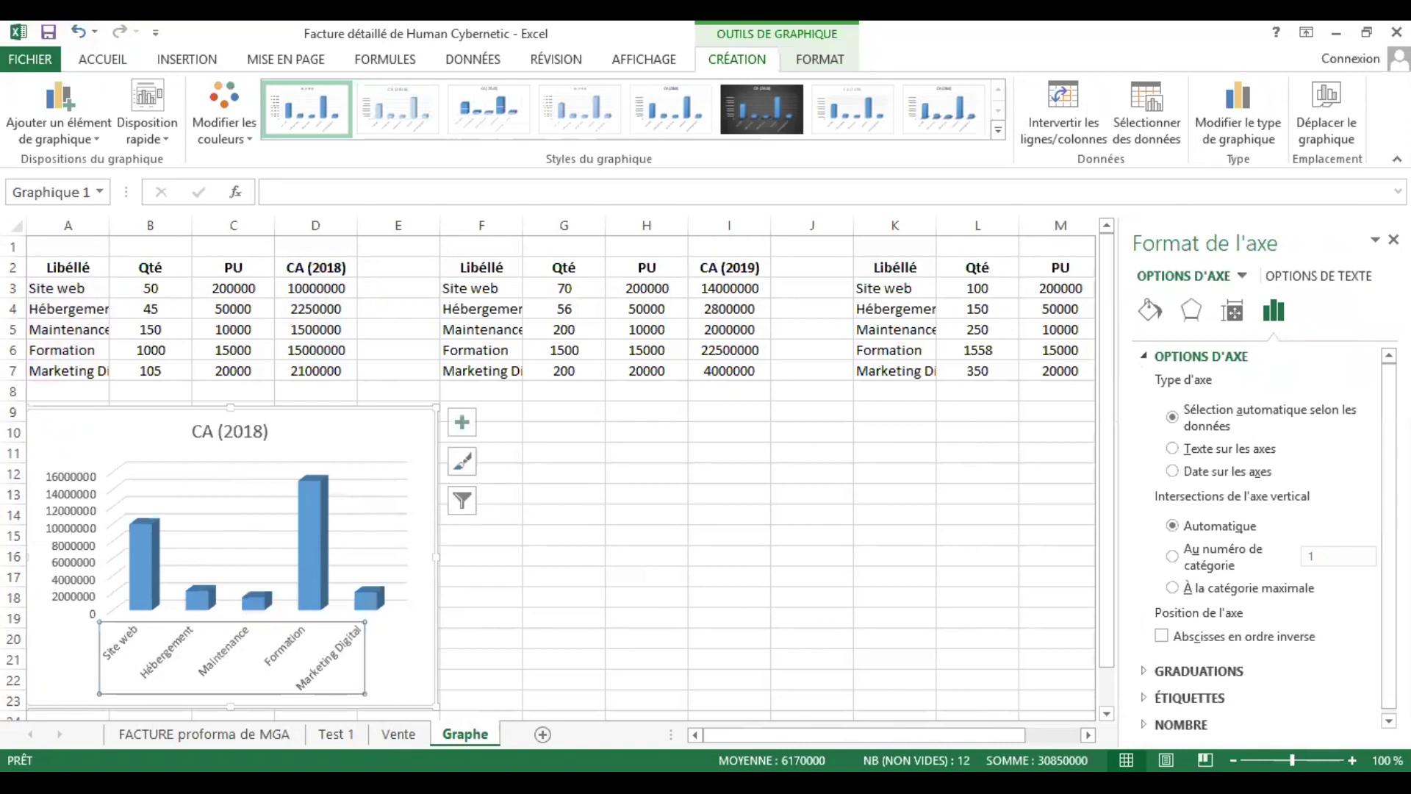
{"action": "left_click", "coordinate": [1393, 240]}
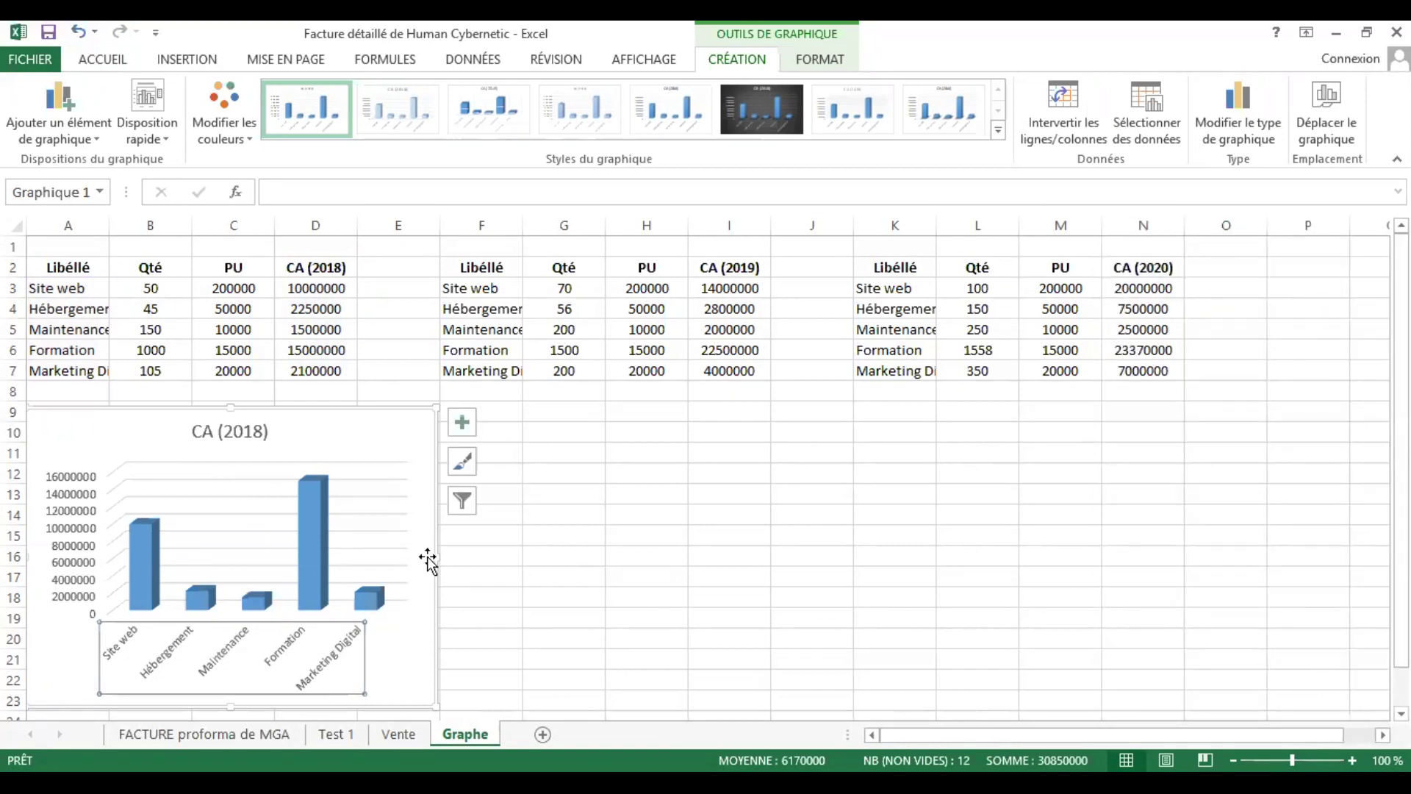
{"action": "left_click_drag", "start_coordinate": [437, 562], "coordinate": [385, 549]}
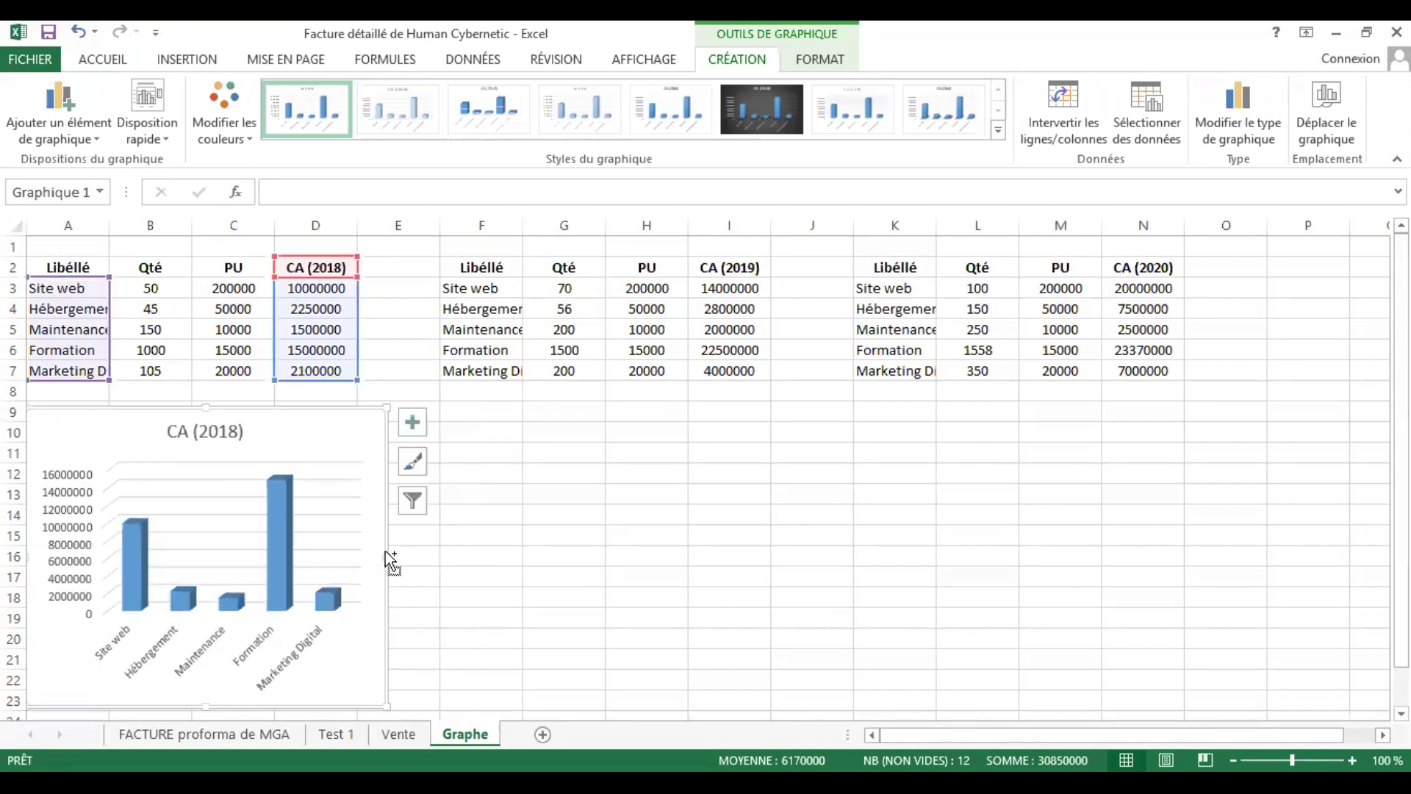
{"action": "left_click", "coordinate": [536, 472]}
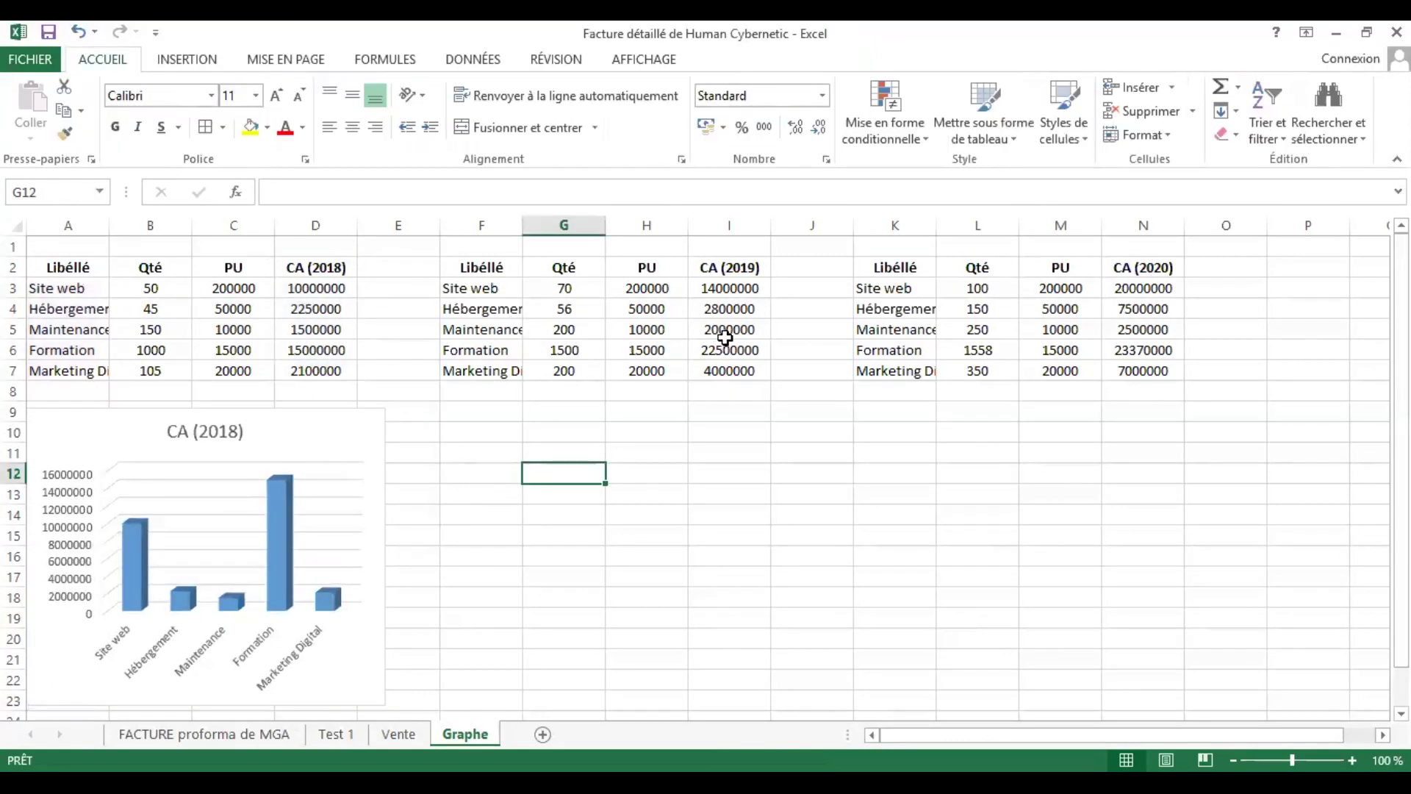
Step: Insert a 3D pie chart of the 2019 Libéllé labels F2:F7 and CA (2019) values
{"action": "left_click", "coordinate": [751, 300]}
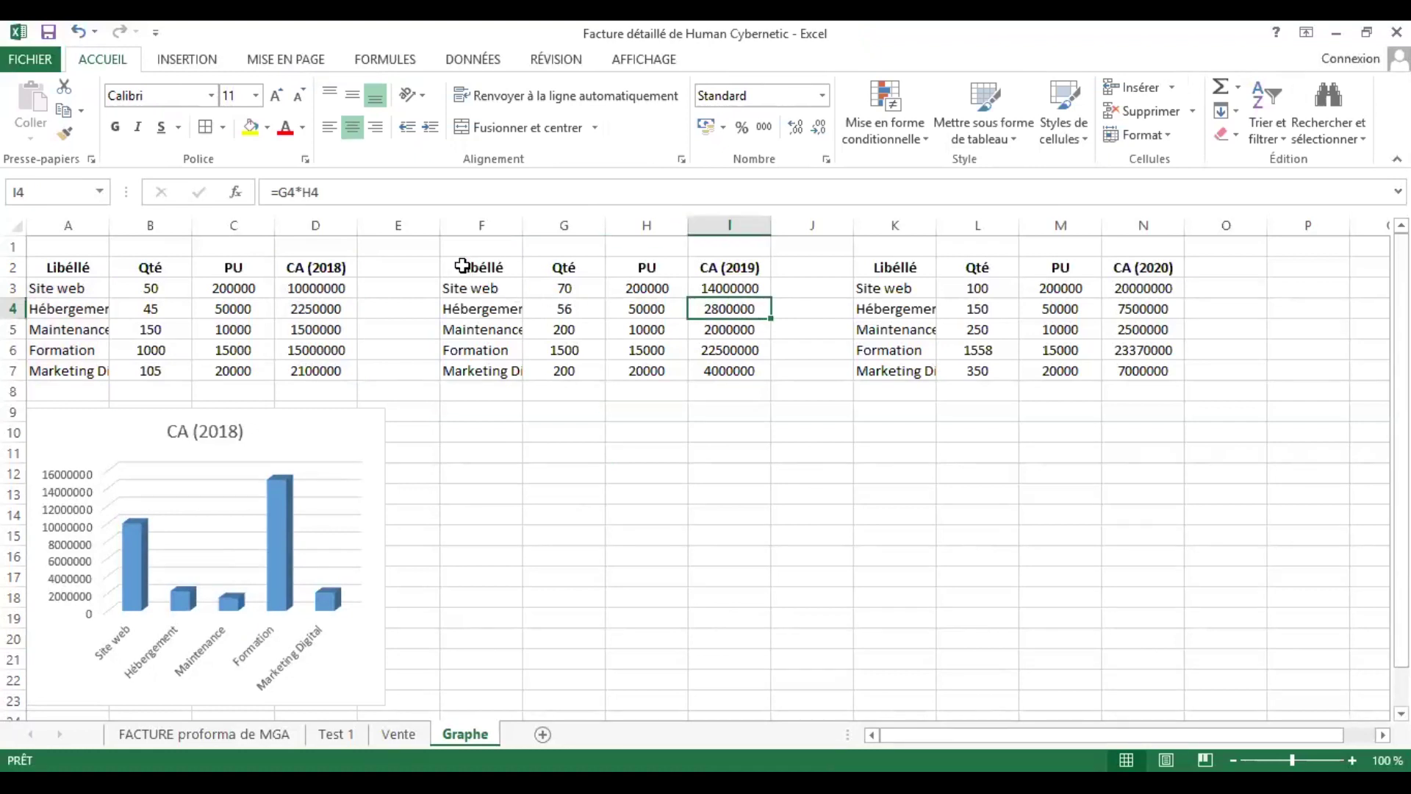
{"action": "left_click_drag", "start_coordinate": [472, 267], "coordinate": [482, 371]}
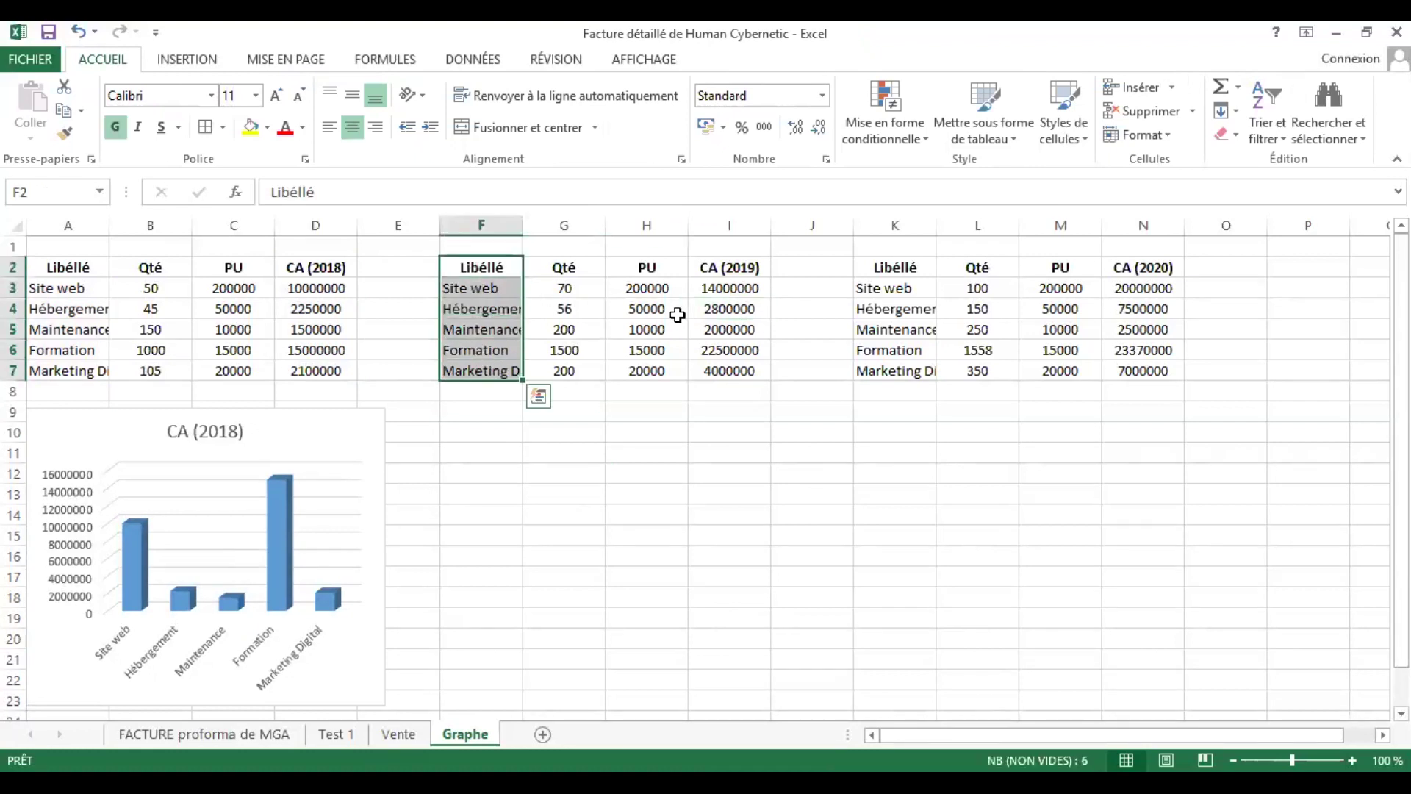
{"action": "left_click_drag", "start_coordinate": [723, 266], "coordinate": [729, 371], "text": "ctrl"}
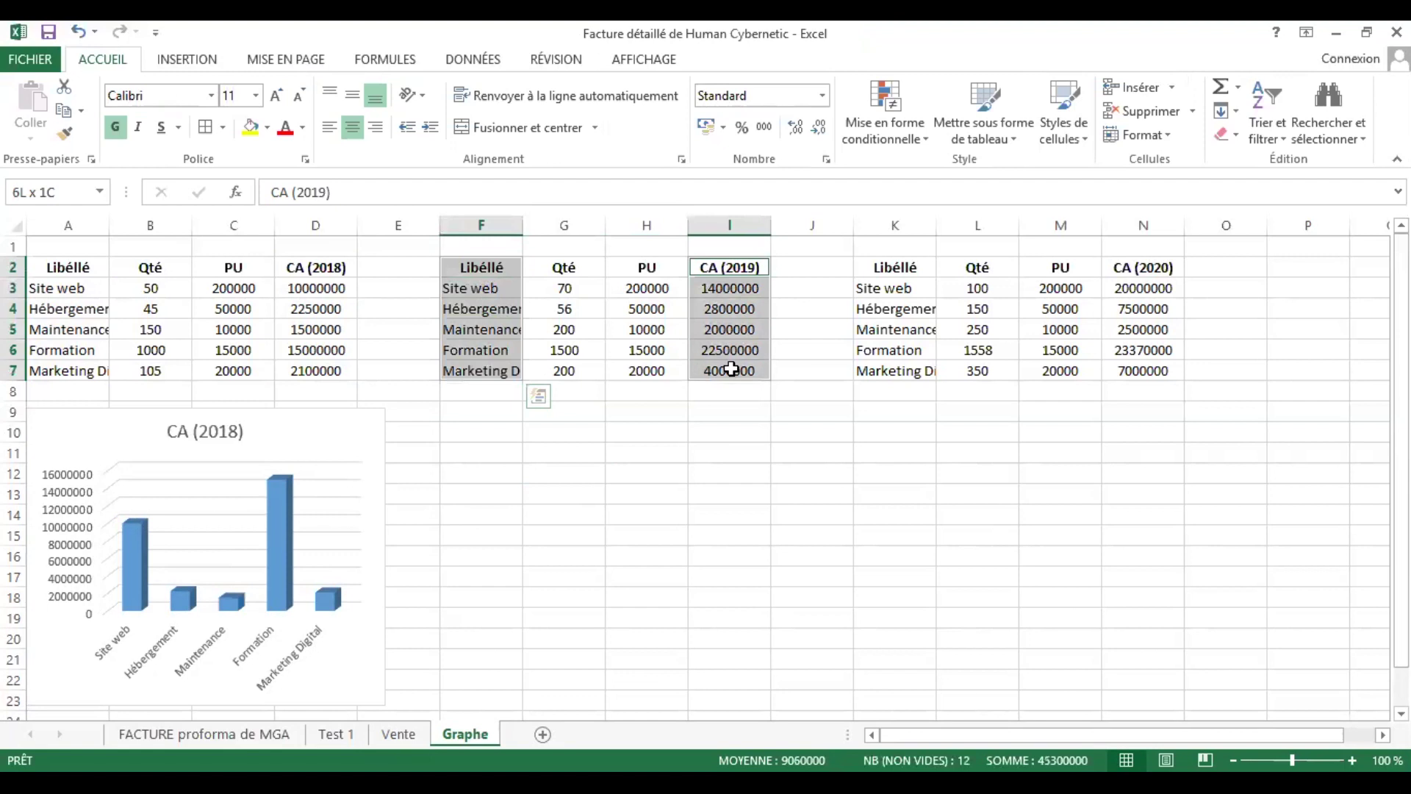
{"action": "left_click", "coordinate": [187, 58]}
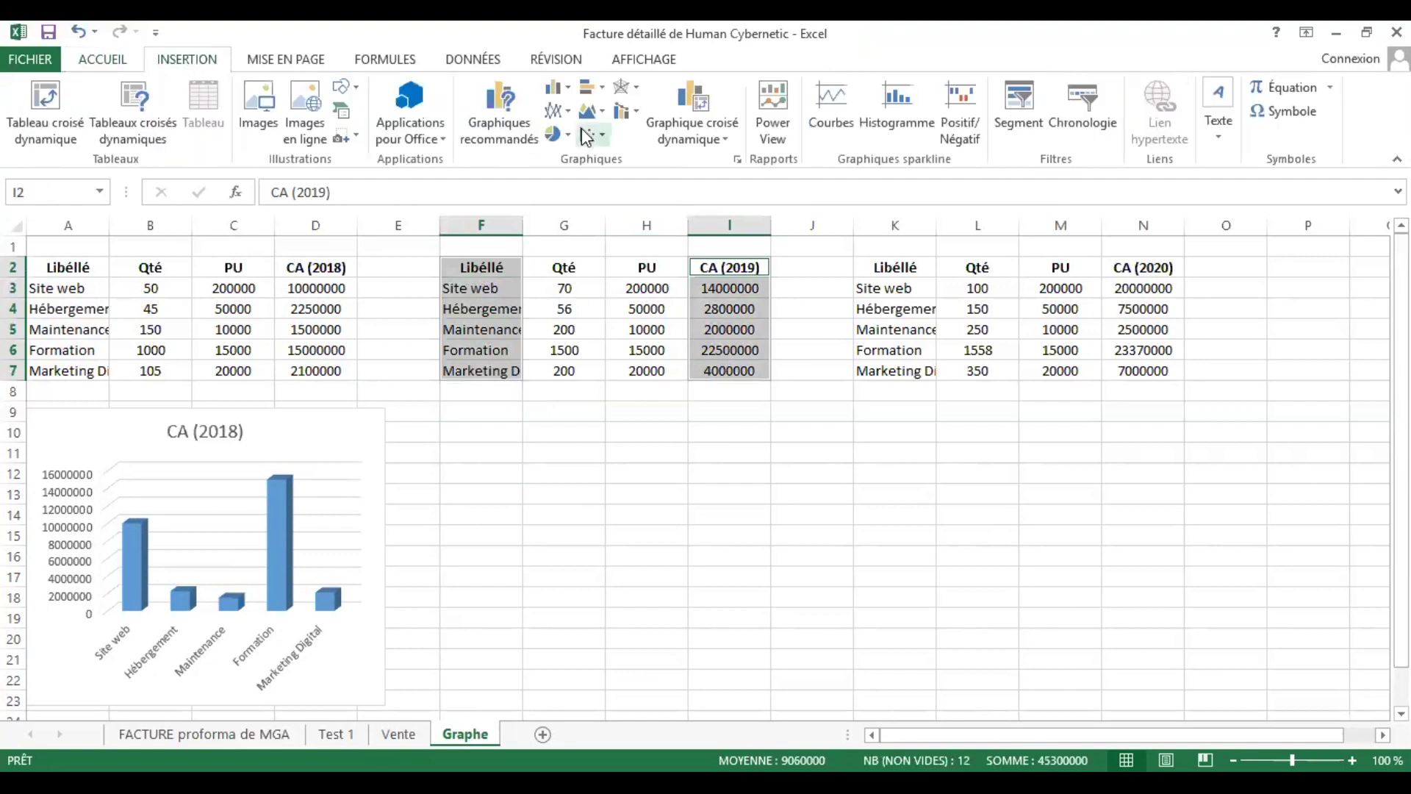
{"action": "left_click", "coordinate": [573, 87]}
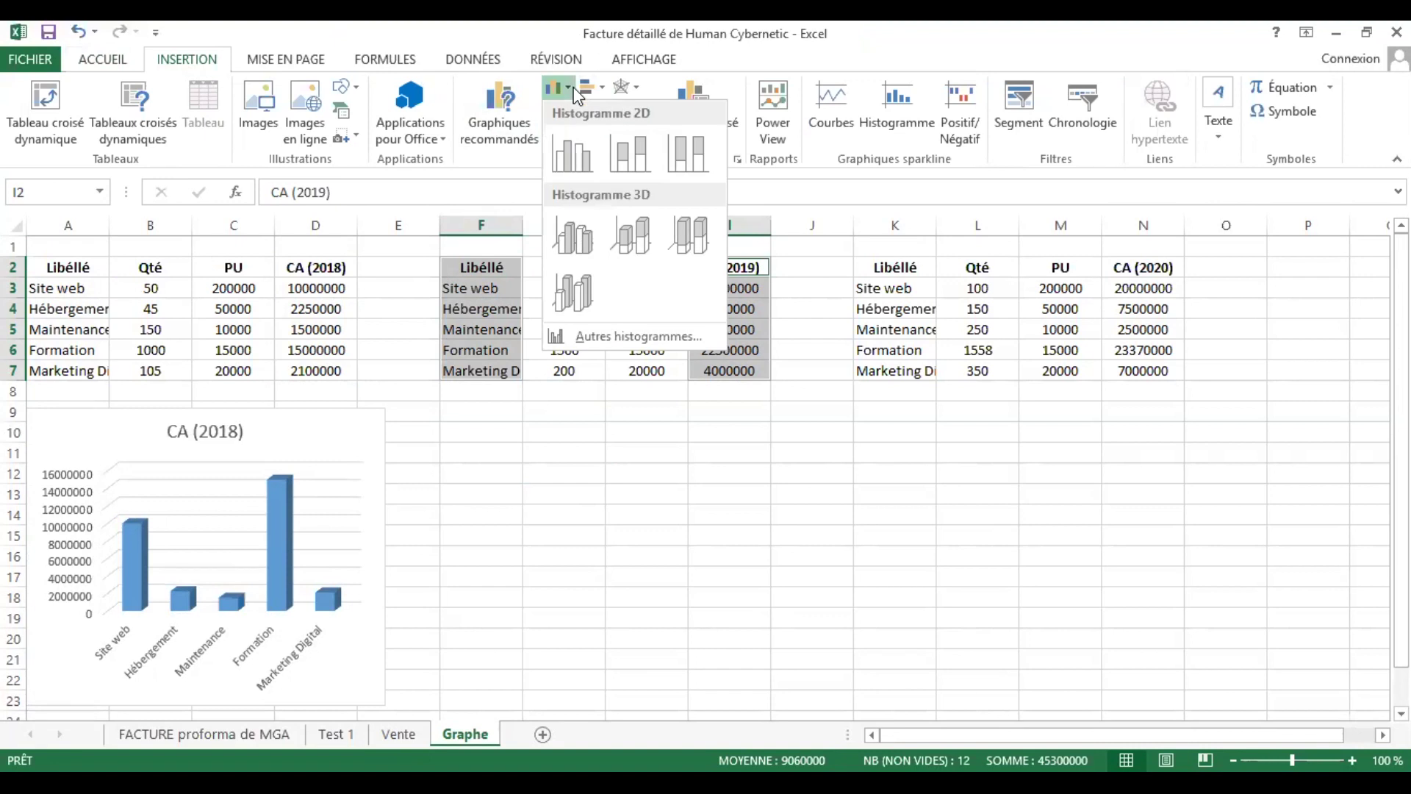
{"action": "left_click", "coordinate": [573, 140]}
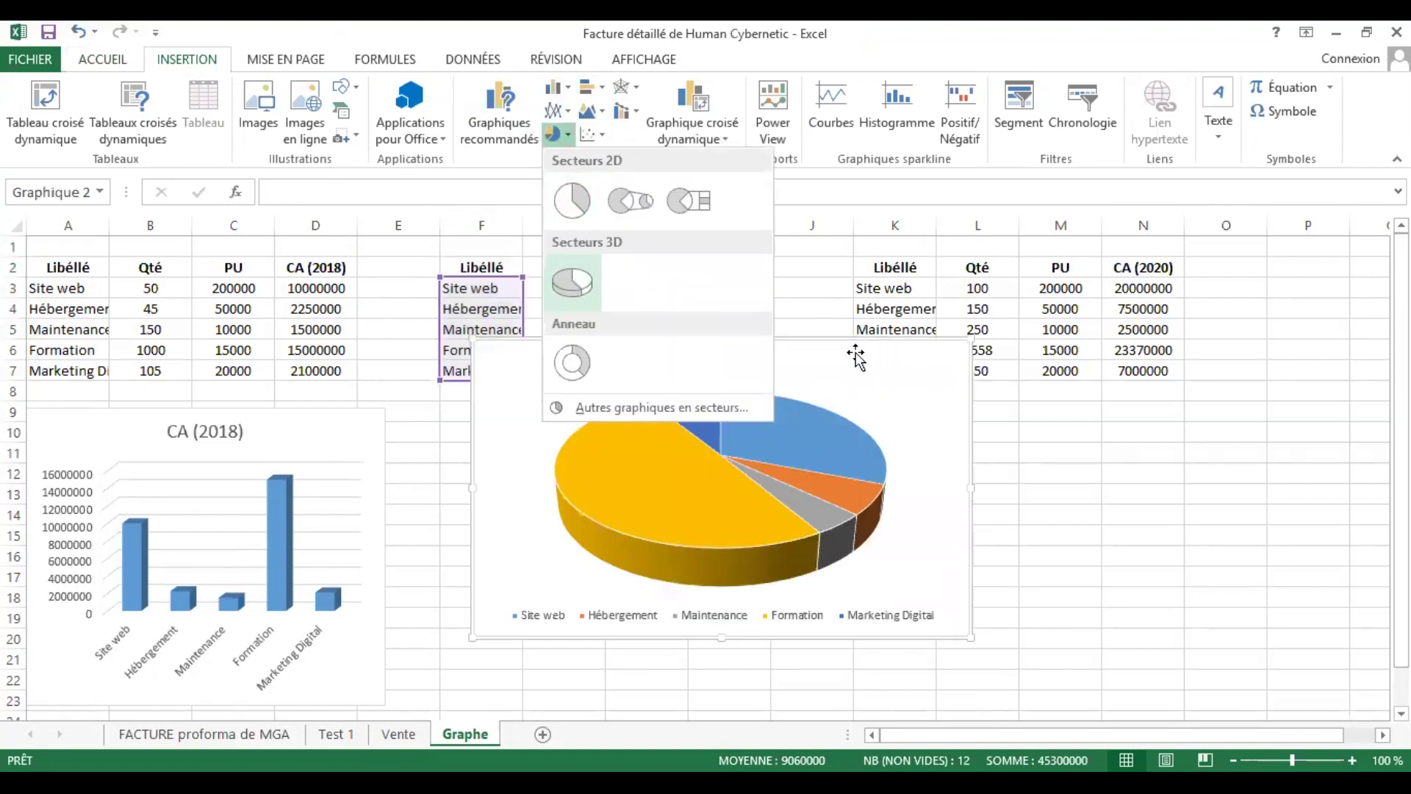
{"action": "left_click", "coordinate": [581, 284]}
Step: Move the pie chart below the 2019 table and retitle it 'Chiffre d'AFFAIRE (2019)'
{"action": "mouse_move", "coordinate": [856, 369]}
{"action": "left_mouse_down"}
{"action": "mouse_move", "coordinate": [812, 469]}
{"action": "mouse_move", "coordinate": [814, 452]}
{"action": "left_mouse_up"}
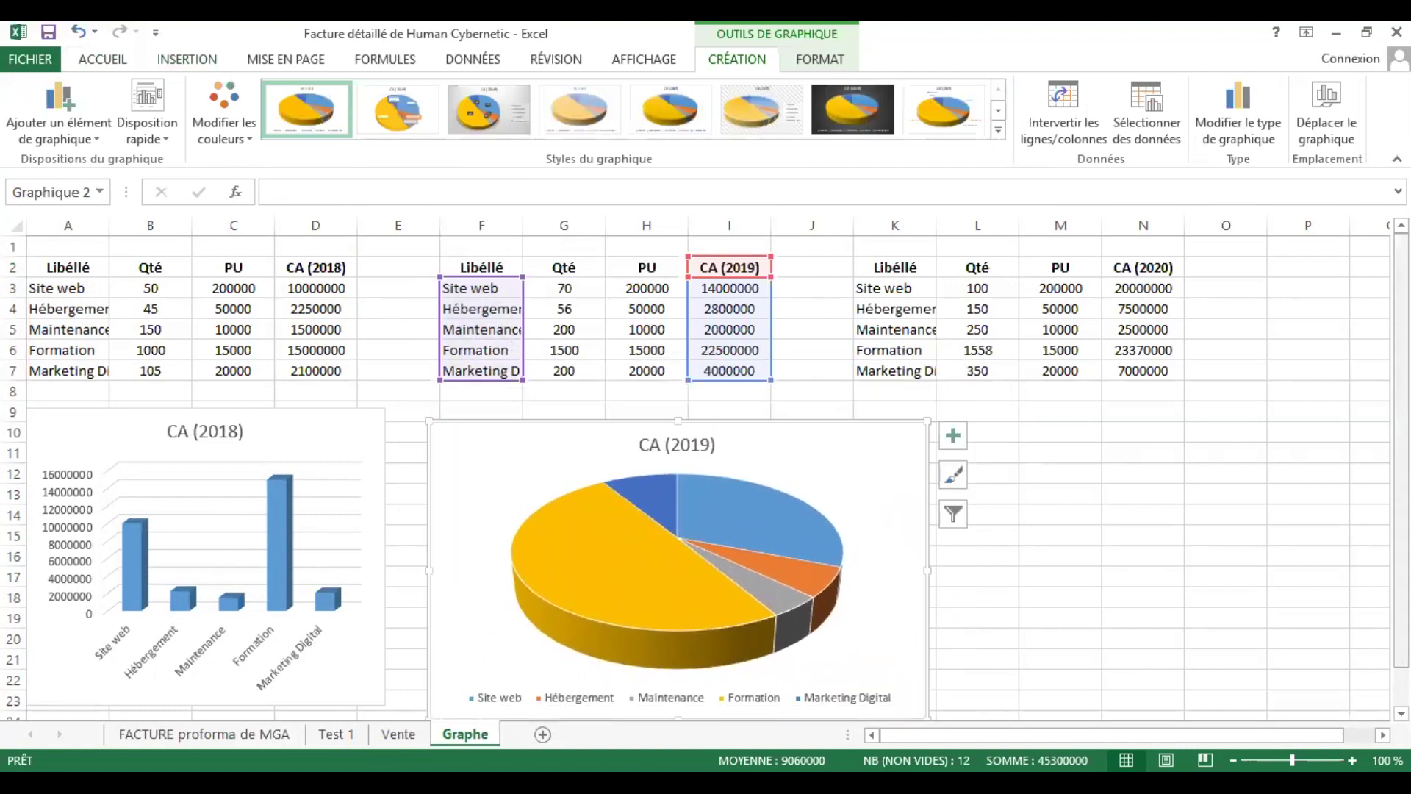
{"action": "scroll", "coordinate": [850, 450], "scroll_direction": "down", "scroll_amount": 1}
{"action": "left_click", "coordinate": [664, 407]}
{"action": "double_click", "coordinate": [664, 408]}
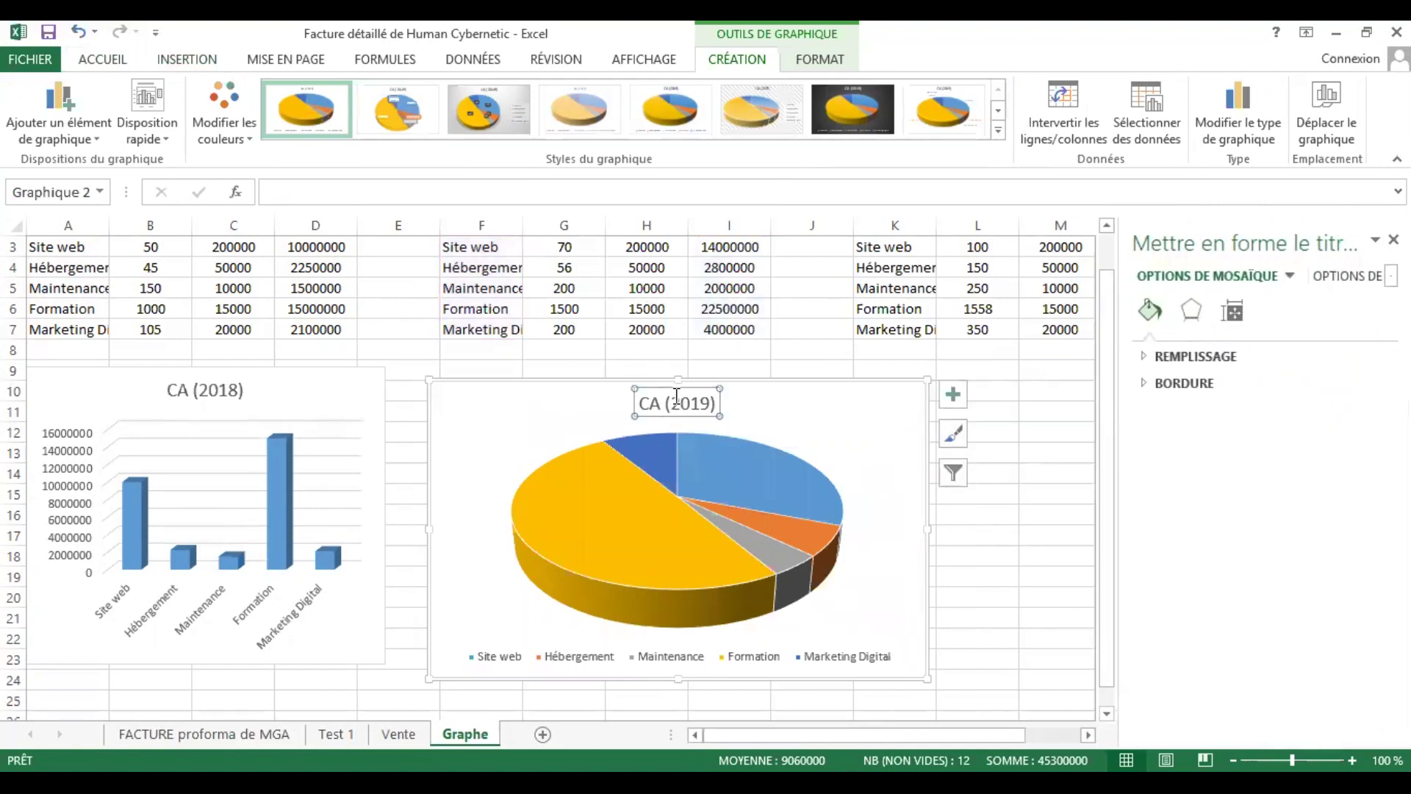
{"action": "left_click", "coordinate": [664, 406]}
{"action": "key", "text": "BackSpace"}
{"action": "type", "text": "h"}
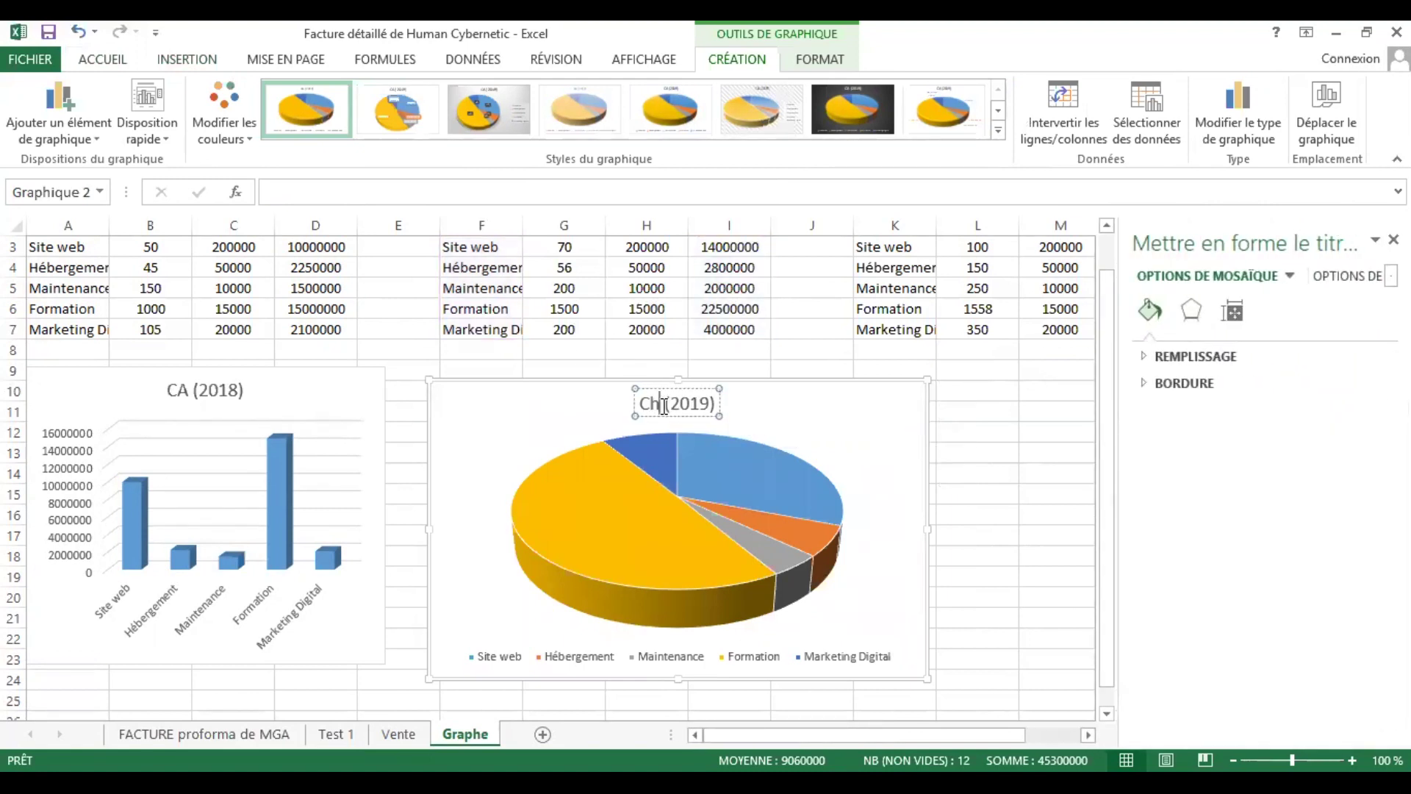
{"action": "type", "text": "iffre d'AFFAIRE"}
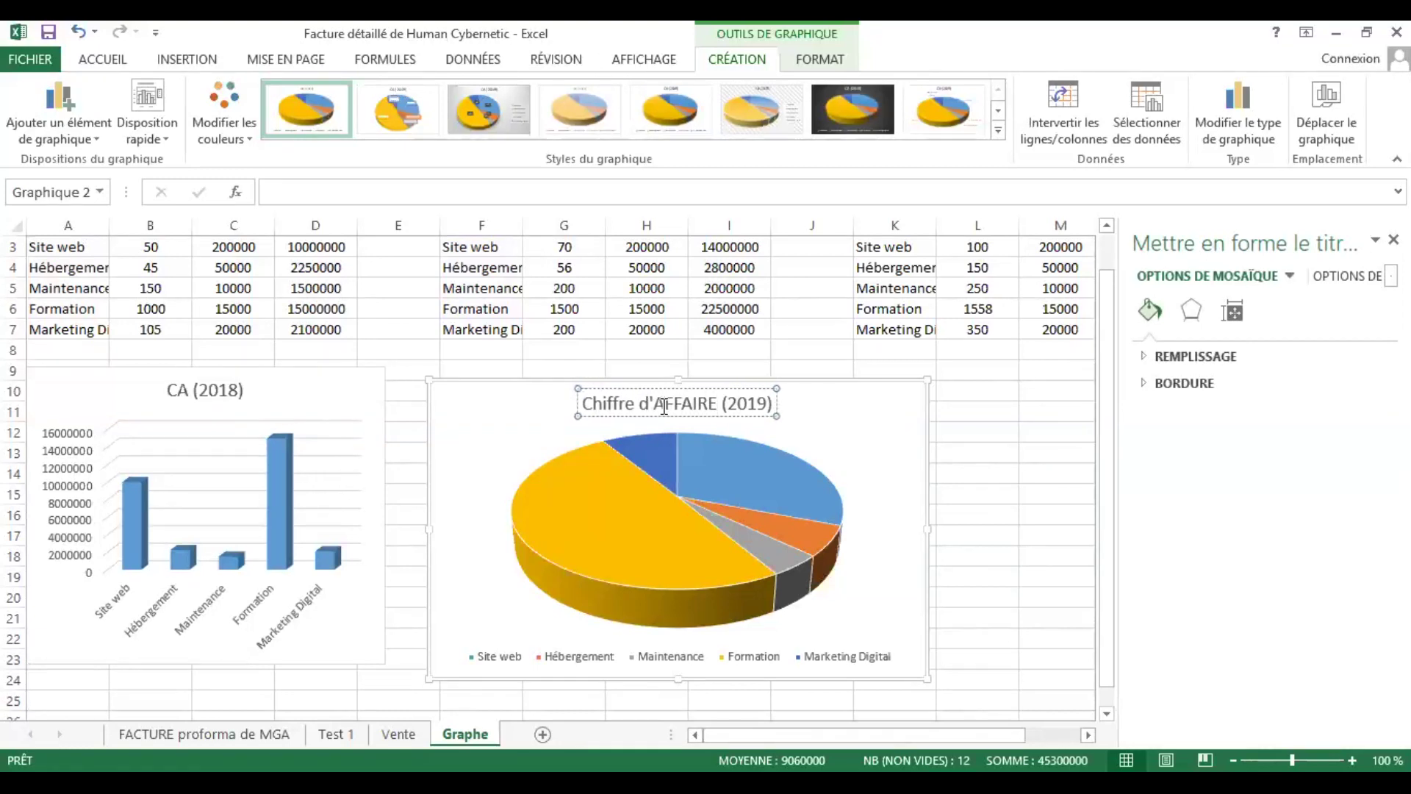
{"action": "key", "text": "BackSpace"}
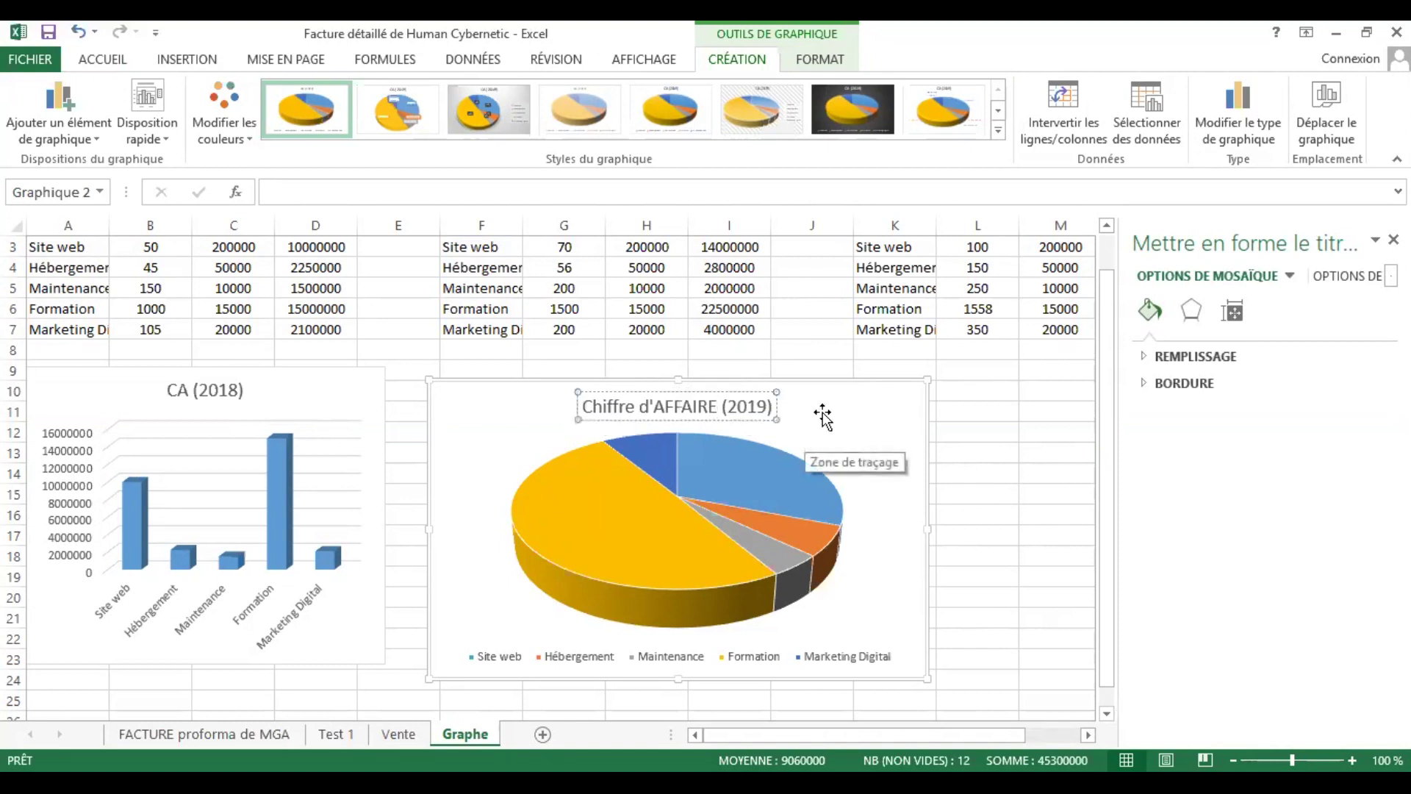
{"action": "left_click", "coordinate": [668, 472]}
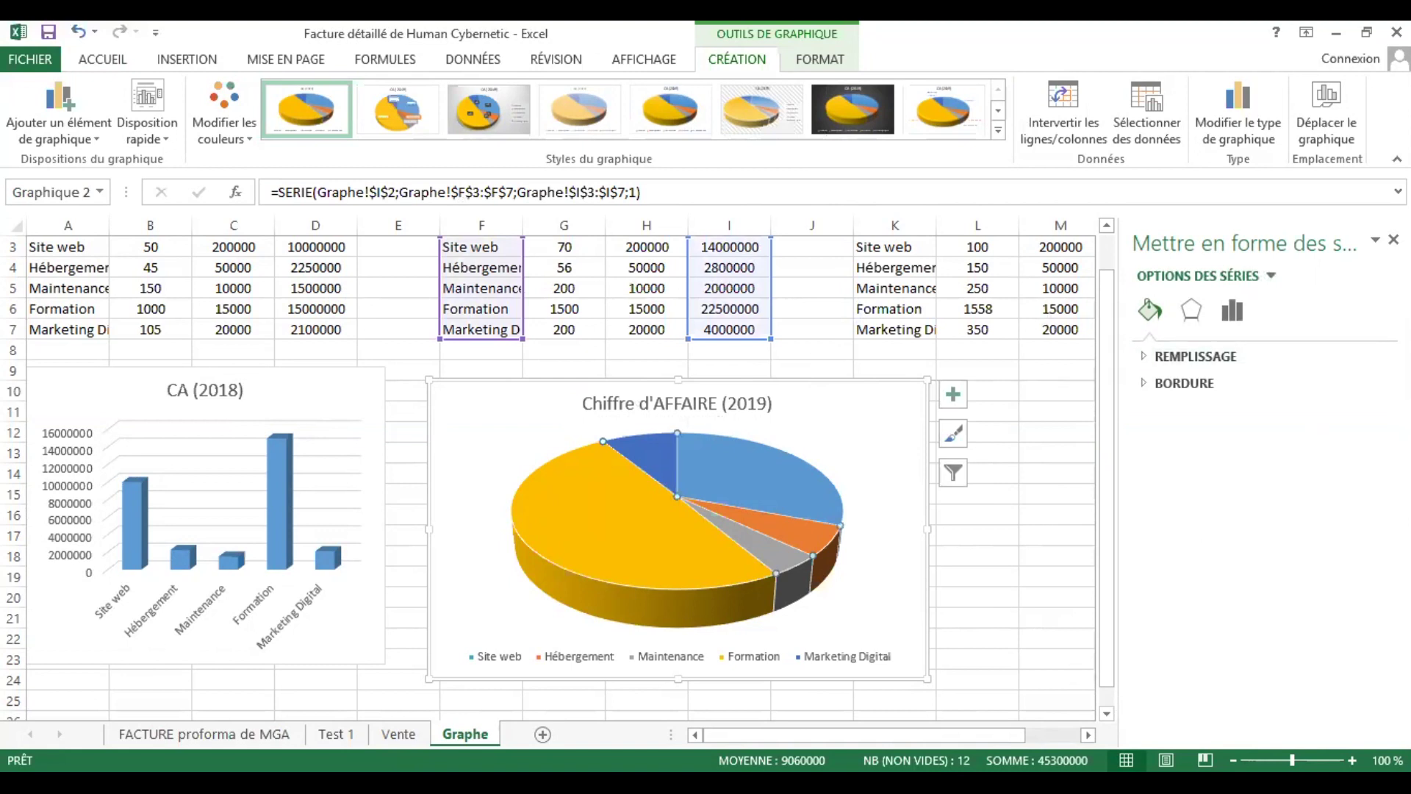
{"action": "left_click", "coordinate": [1394, 240]}
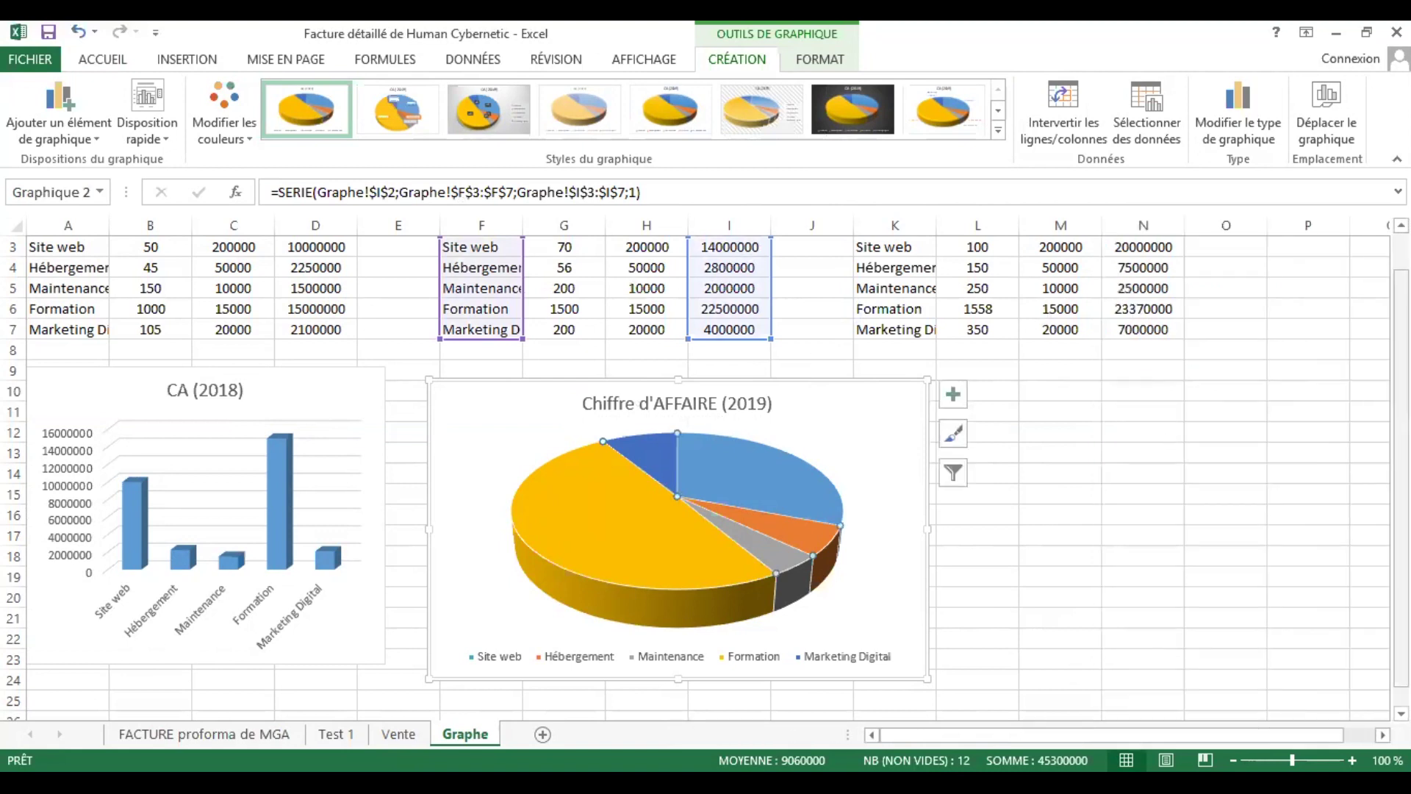
Step: Narrow the pie chart, then select the 2020 Libéllé labels K2:K7
{"action": "scroll", "coordinate": [872, 566], "scroll_direction": "up", "scroll_amount": 1}
{"action": "left_click", "coordinate": [874, 568]}
{"action": "left_click_drag", "start_coordinate": [929, 571], "coordinate": [843, 572]}
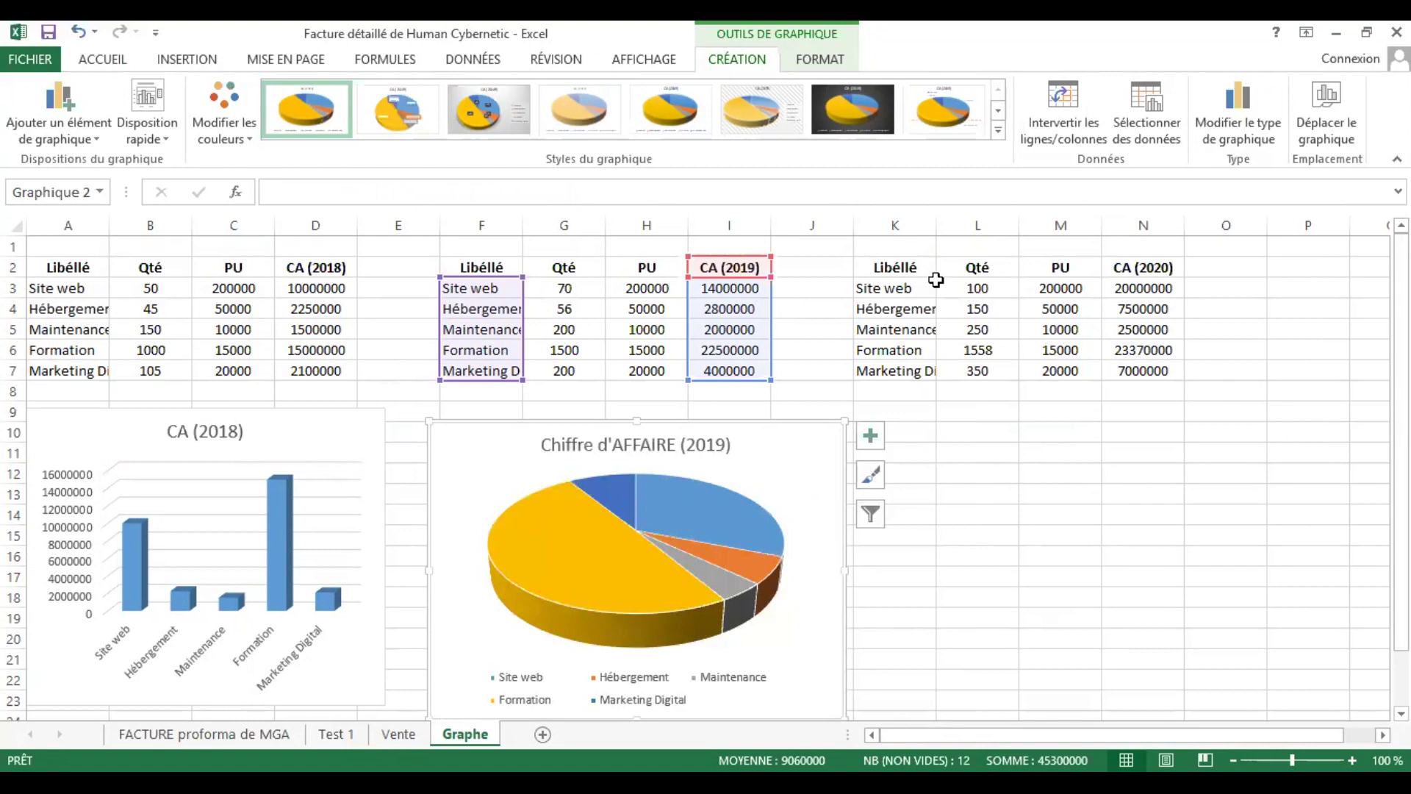
{"action": "left_click_drag", "start_coordinate": [905, 273], "coordinate": [897, 370]}
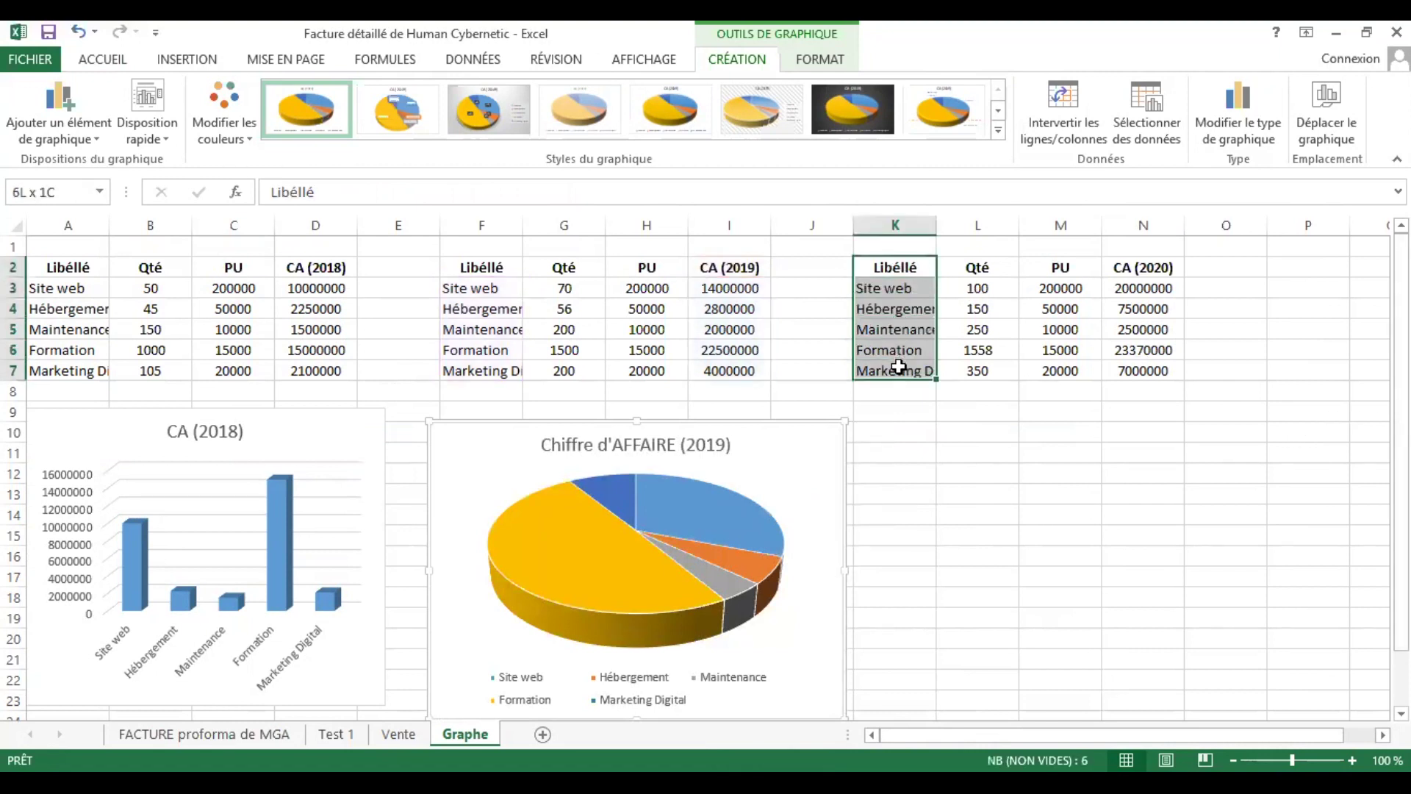
Step: Insert a 2D column chart of the CA (2020) values and place it right of the pie chart
{"action": "left_click_drag", "start_coordinate": [1146, 267], "coordinate": [1154, 369]}
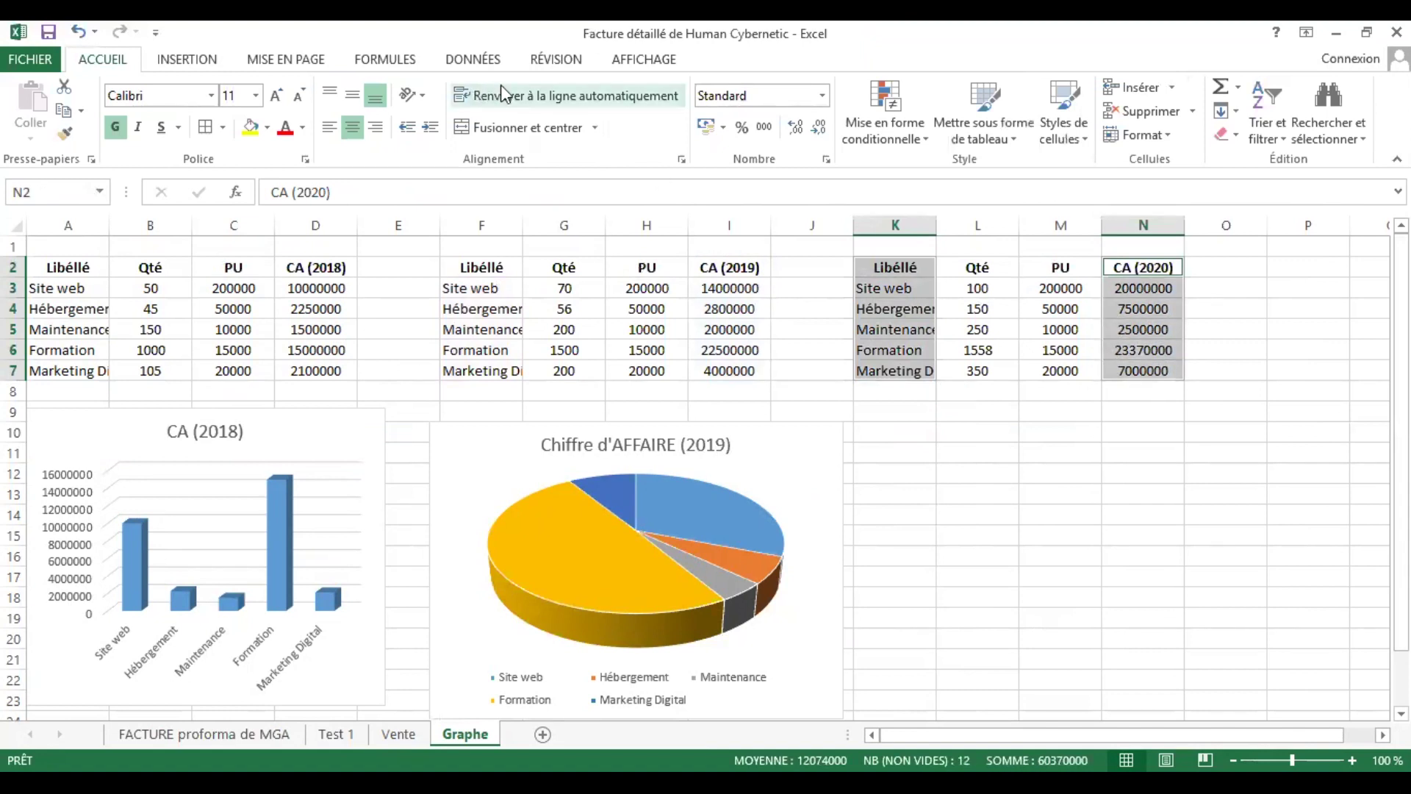
{"action": "left_click", "coordinate": [217, 57]}
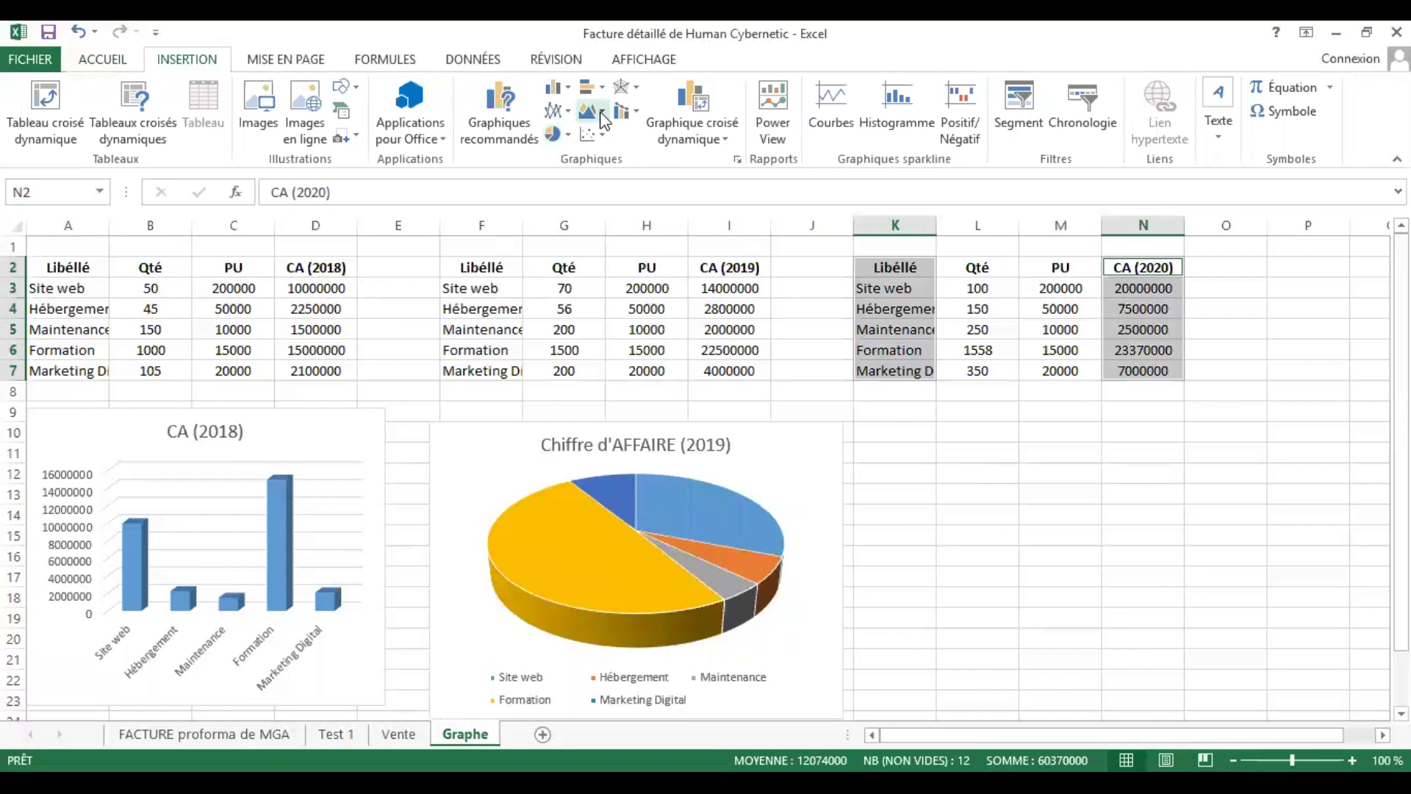
{"action": "left_click", "coordinate": [592, 87]}
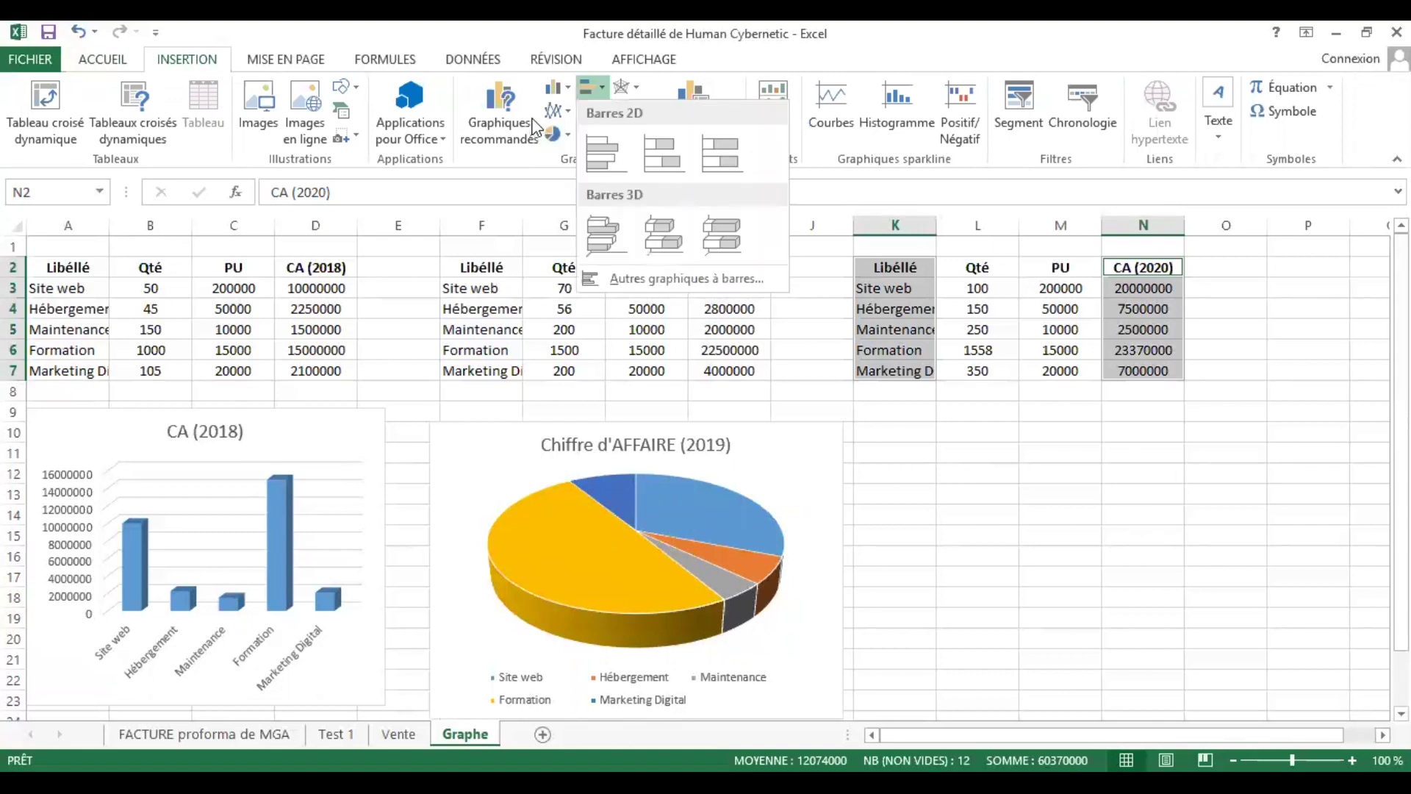
{"action": "left_click", "coordinate": [557, 87]}
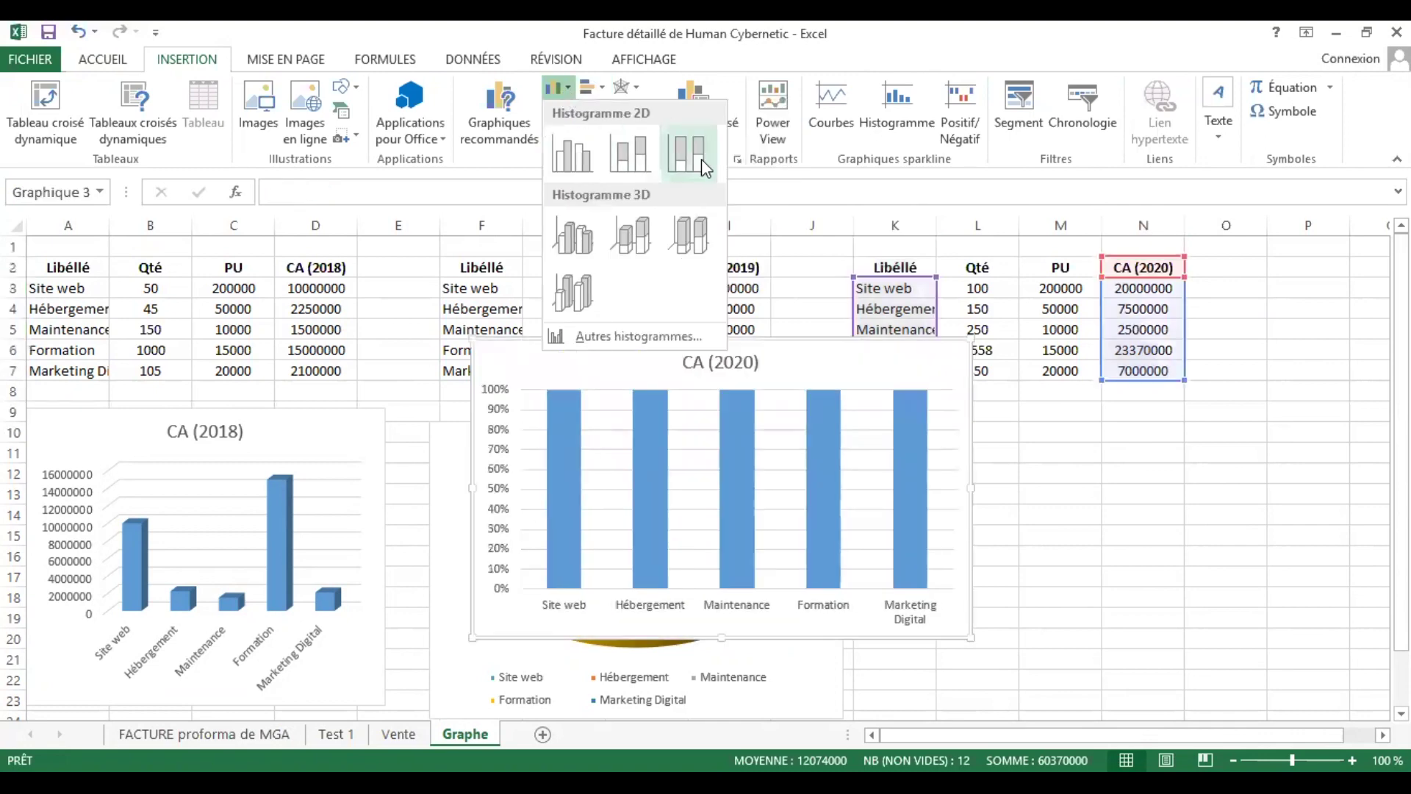
{"action": "left_click", "coordinate": [646, 169]}
{"action": "mouse_move", "coordinate": [803, 368]}
{"action": "left_mouse_down"}
{"action": "mouse_move", "coordinate": [1294, 426]}
{"action": "mouse_move", "coordinate": [1221, 449]}
{"action": "left_mouse_up"}
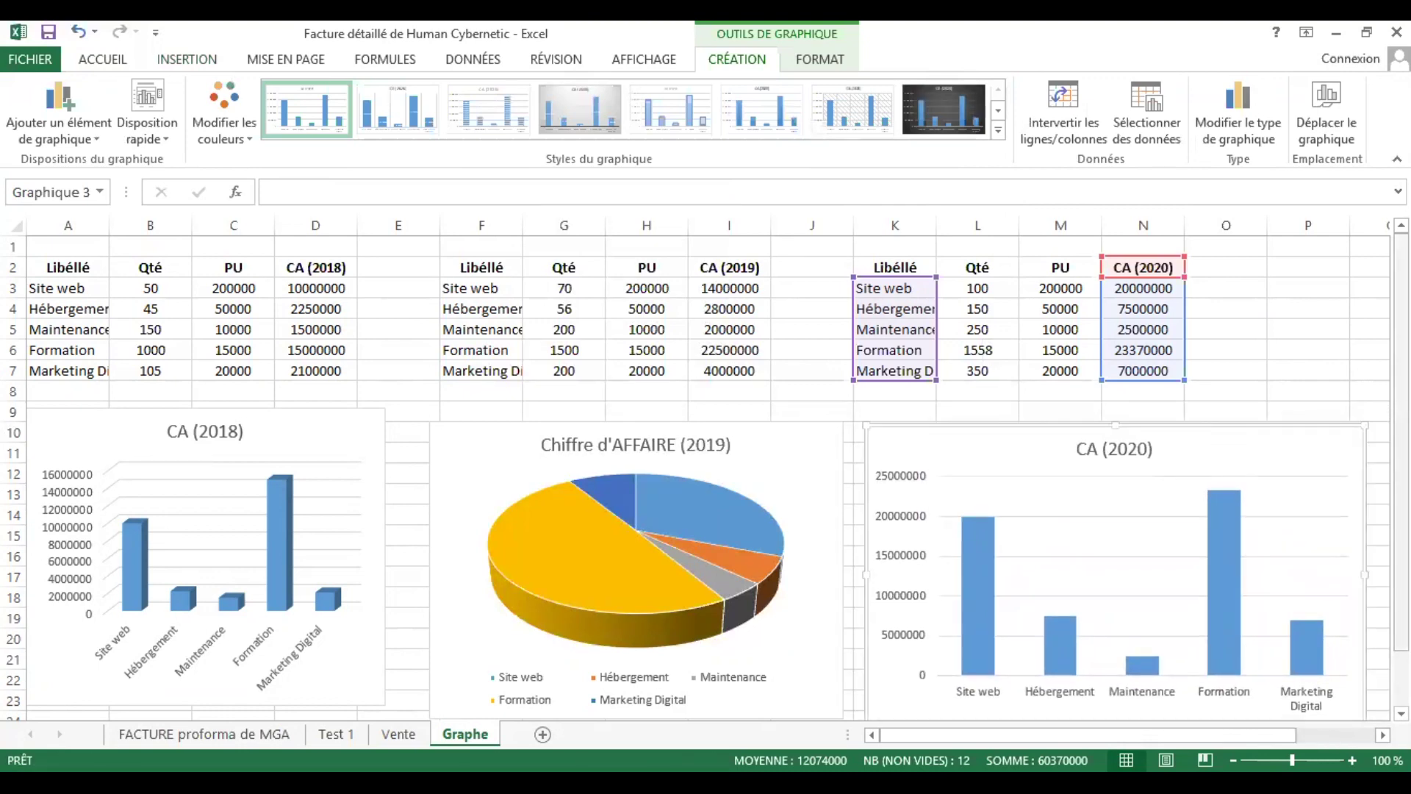
{"action": "scroll", "coordinate": [1220, 441], "scroll_direction": "down", "scroll_amount": 1}
{"action": "scroll", "coordinate": [1220, 441], "scroll_direction": "up", "scroll_amount": 1}
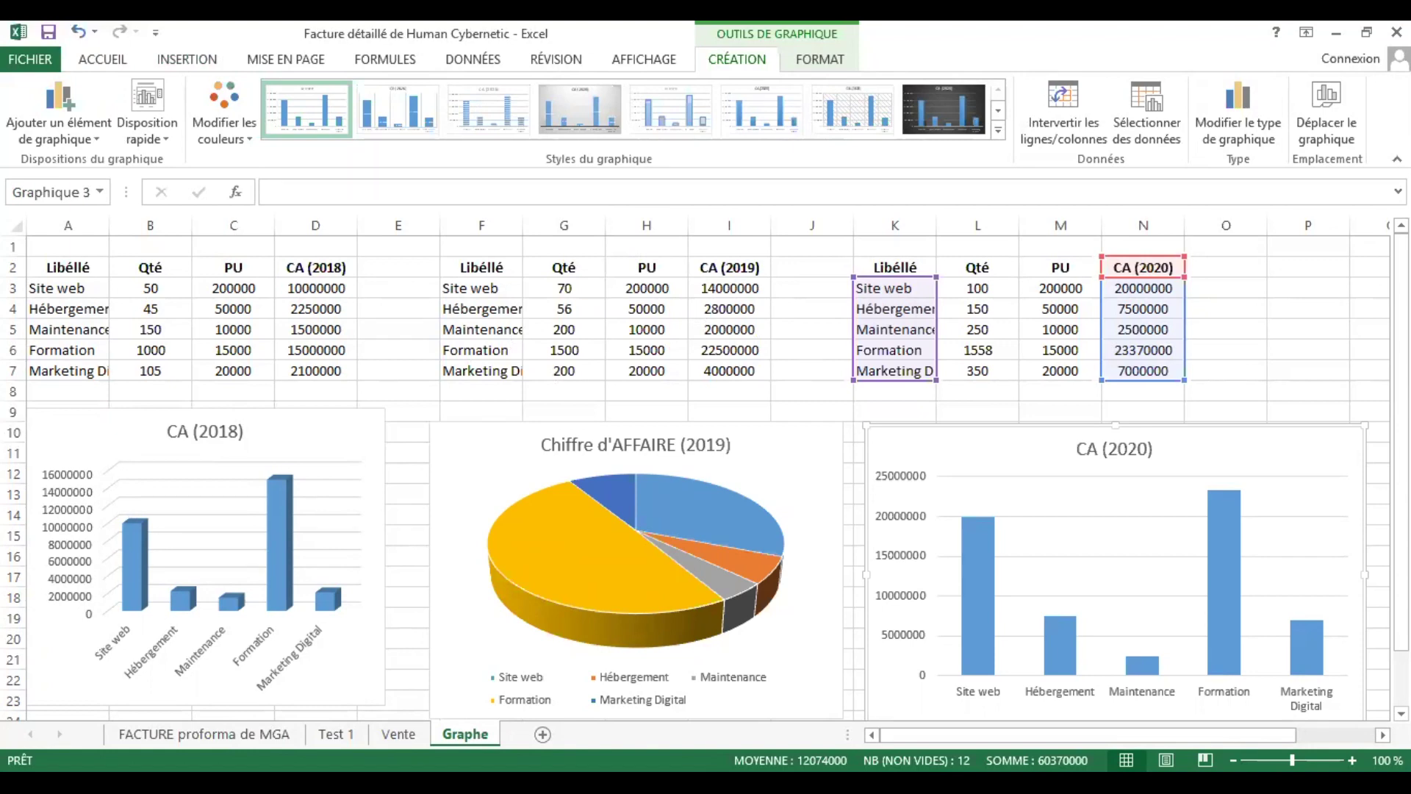
{"action": "scroll", "coordinate": [1181, 683], "scroll_direction": "down", "scroll_amount": 1}
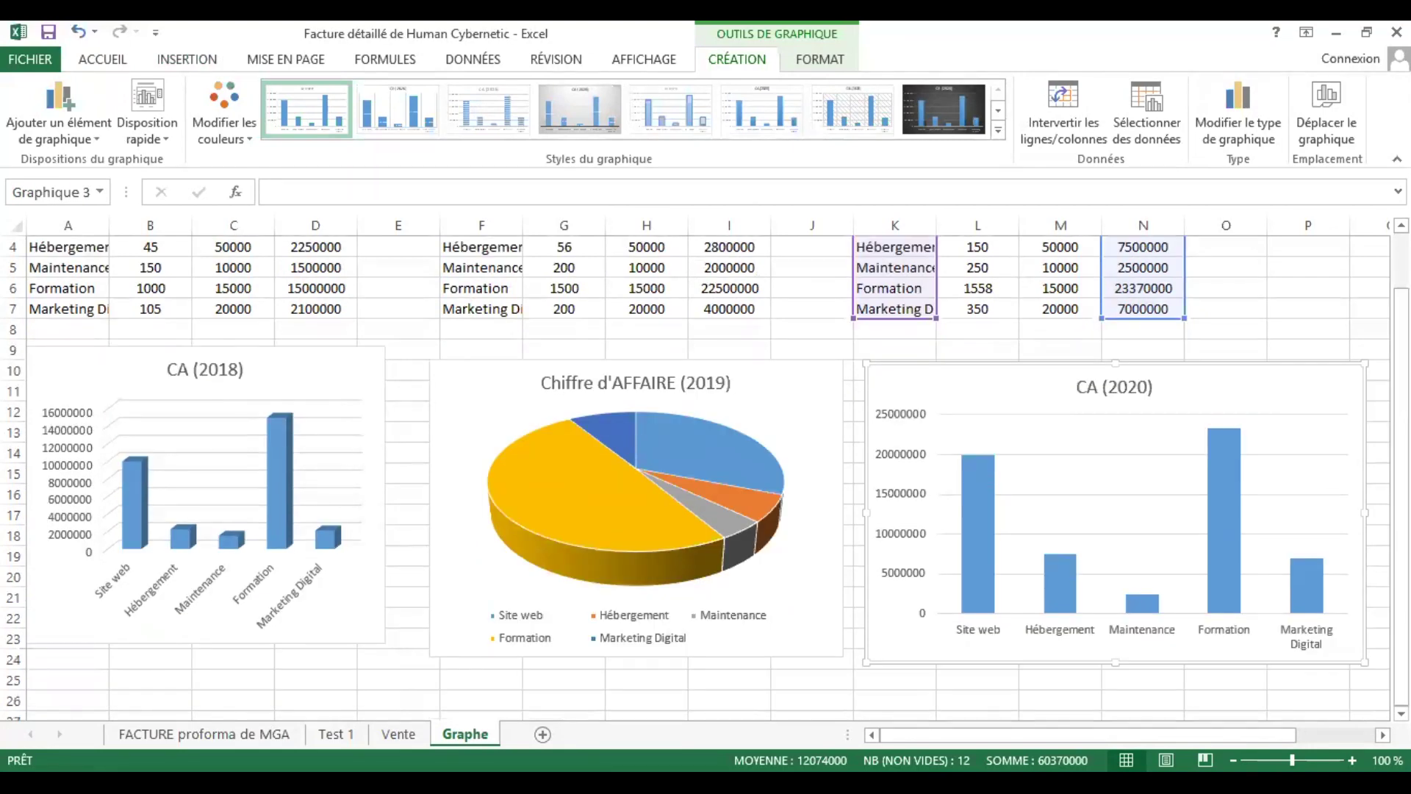
Step: Select the Libéllé labels A2:A7 together with the CA (2018), CA (2019) and CA (2020) columns
{"action": "left_click", "coordinate": [46, 676]}
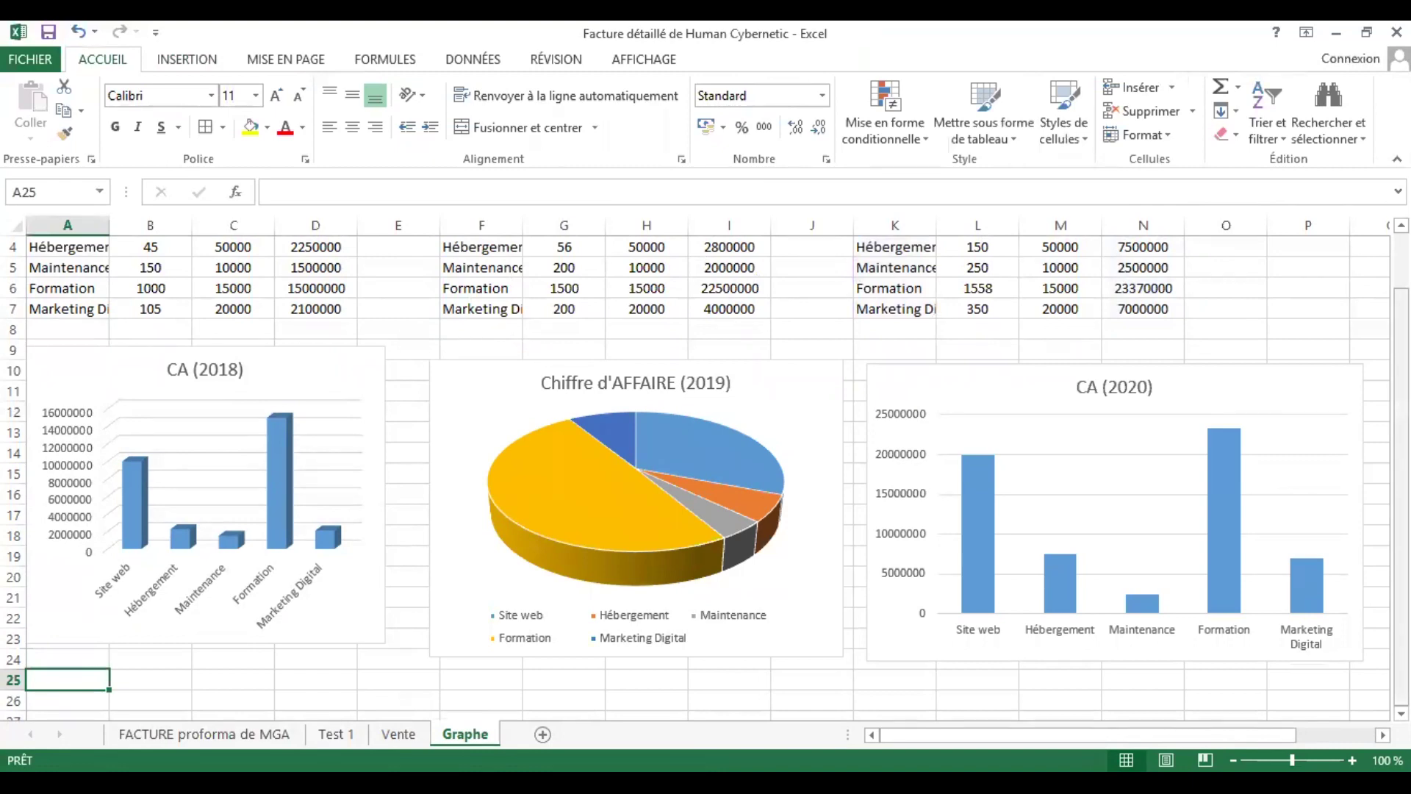
{"action": "scroll", "coordinate": [118, 280], "scroll_direction": "up", "scroll_amount": 1}
{"action": "left_click_drag", "start_coordinate": [70, 268], "coordinate": [73, 362]}
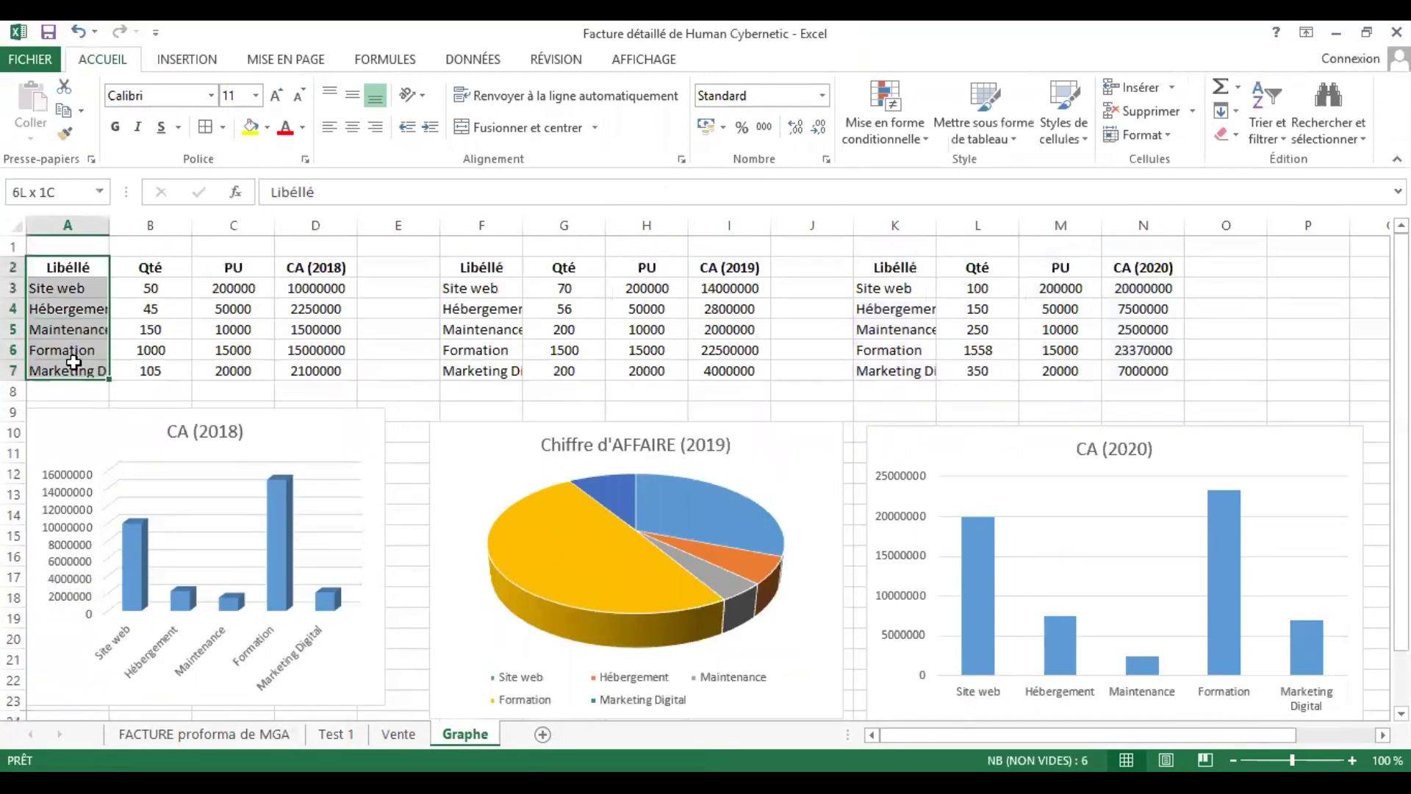
{"action": "left_click", "coordinate": [316, 266], "text": "ctrl"}
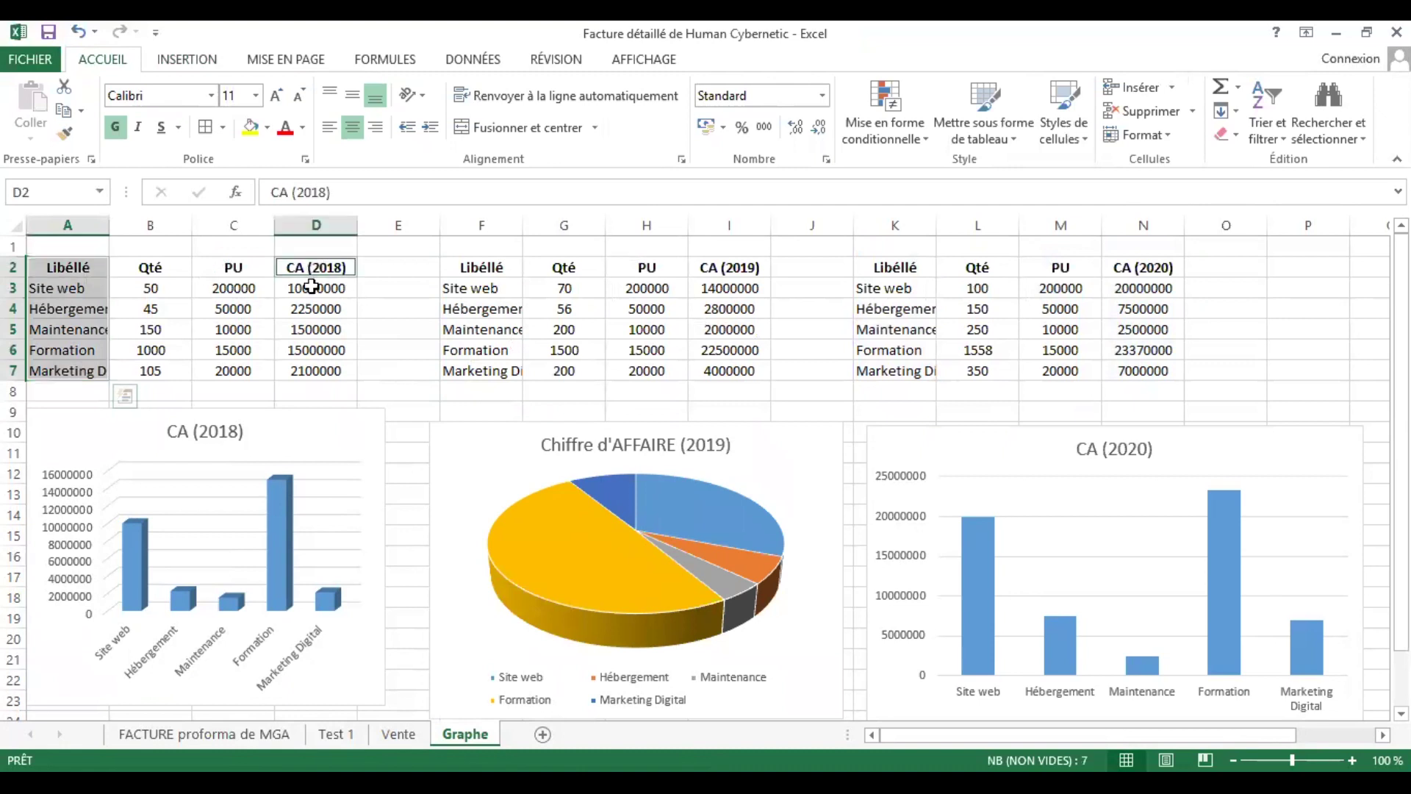
{"action": "left_click_drag", "start_coordinate": [313, 286], "coordinate": [311, 369]}
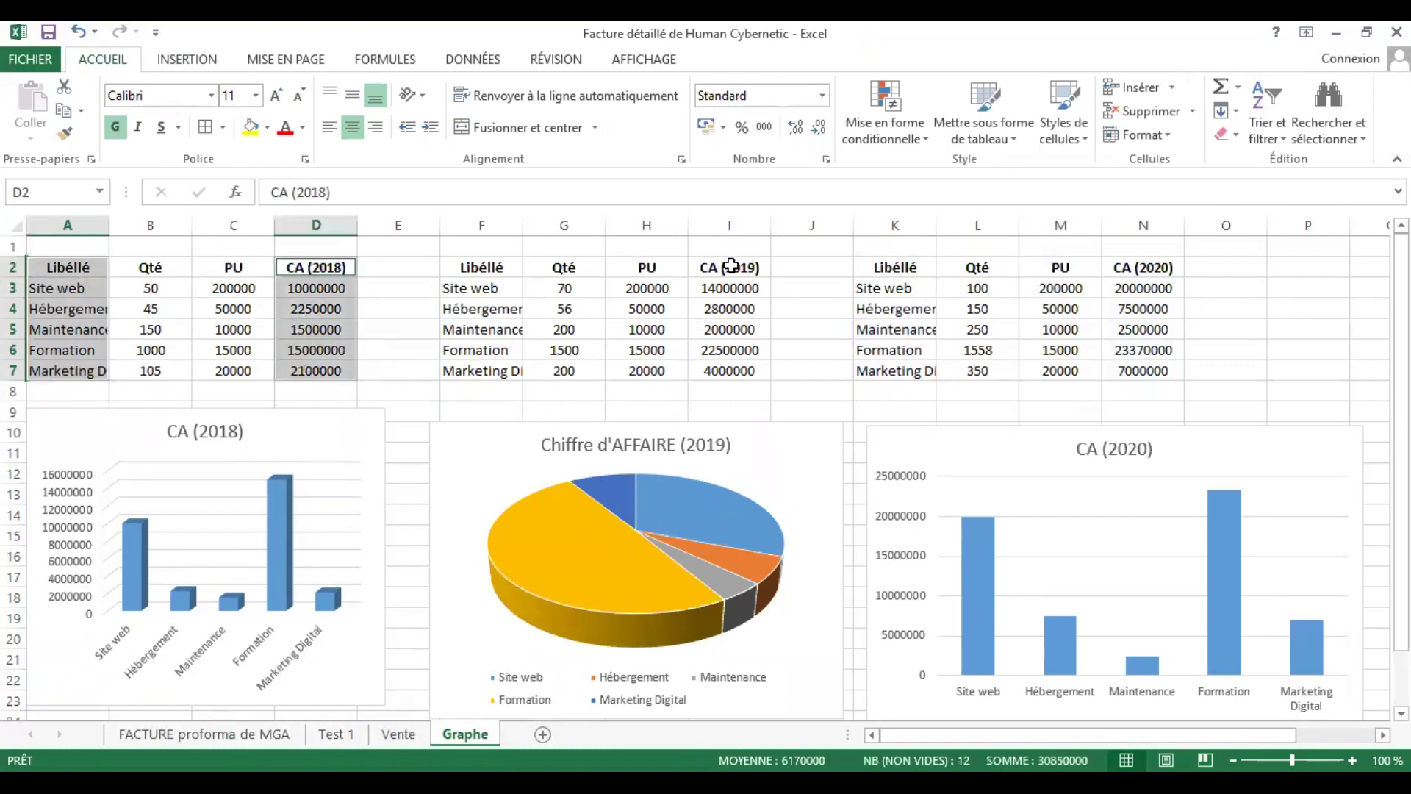
{"action": "left_click_drag", "start_coordinate": [731, 266], "coordinate": [741, 368]}
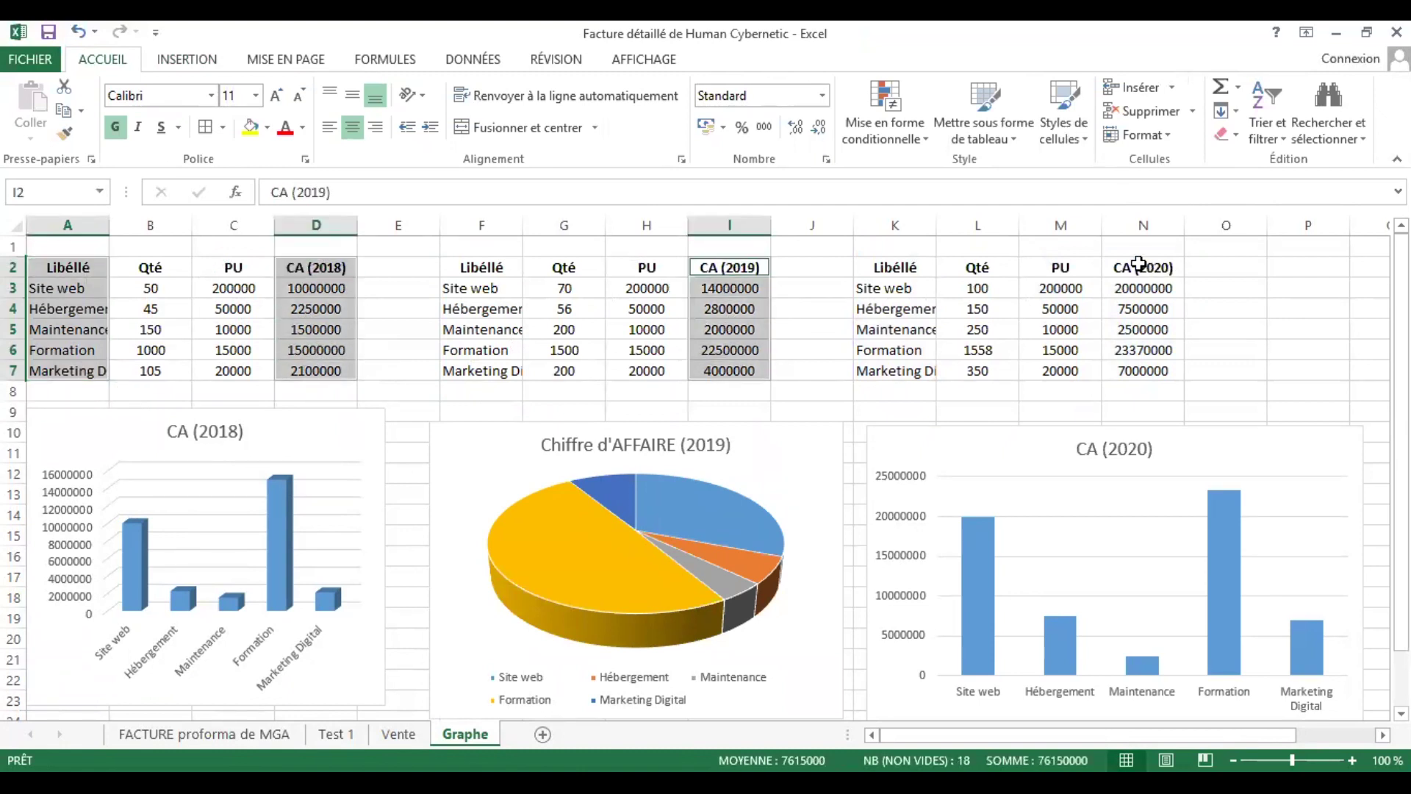
{"action": "left_click_drag", "start_coordinate": [1138, 266], "coordinate": [1141, 371]}
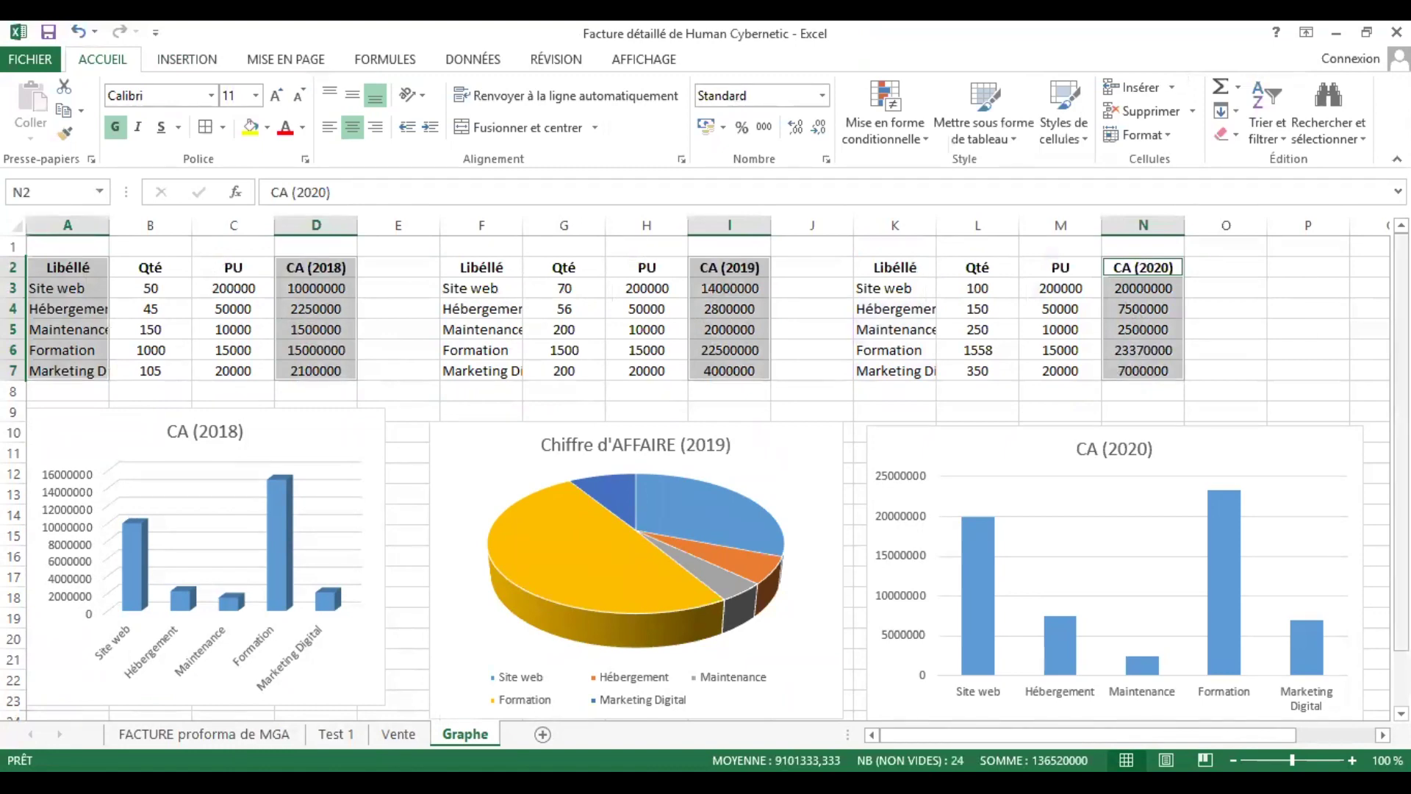
Step: Attempt a column-and-line combined chart and dismiss the message about needing two series
{"action": "scroll", "coordinate": [482, 666], "scroll_direction": "down", "scroll_amount": 1}
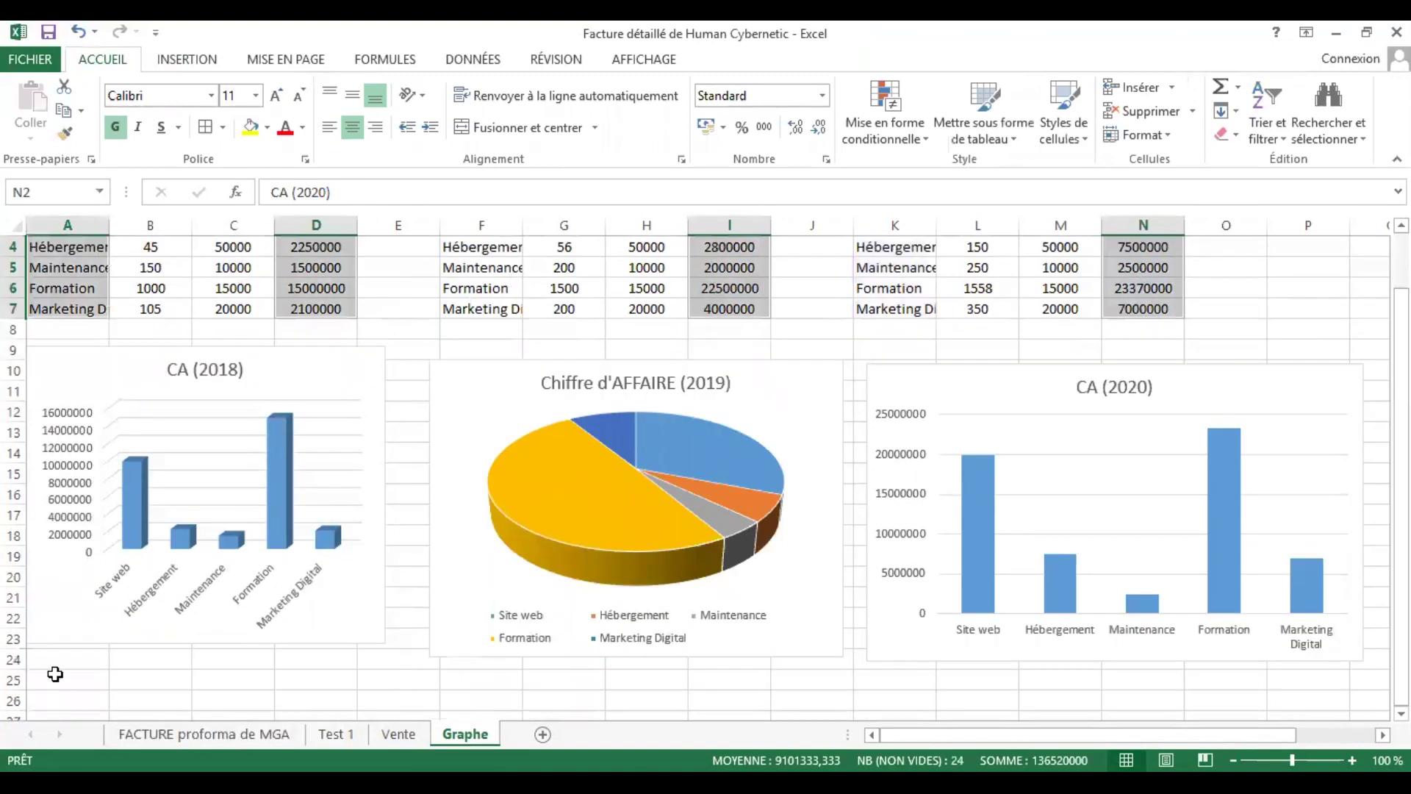
{"action": "scroll", "coordinate": [705, 478], "scroll_direction": "down", "scroll_amount": 4}
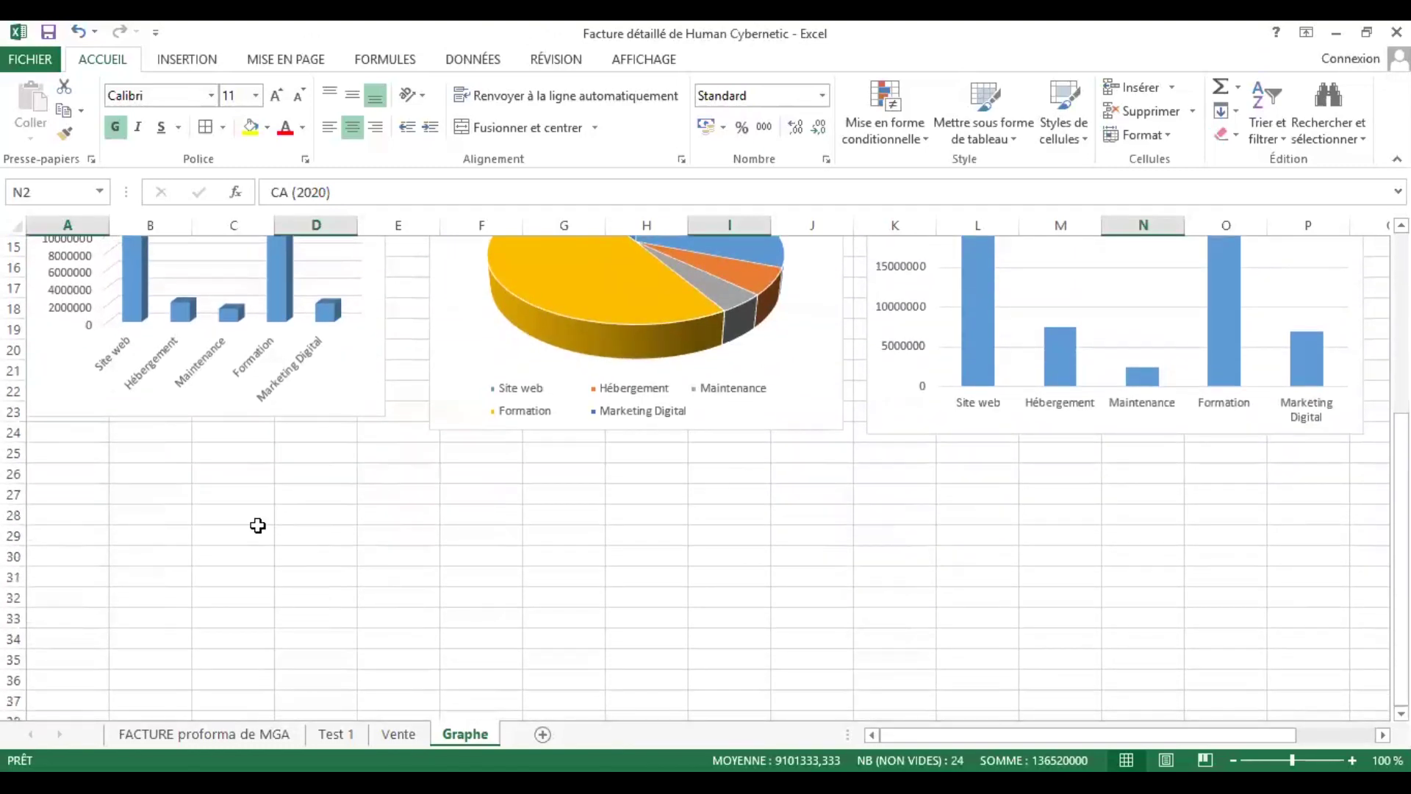
{"action": "left_click", "coordinate": [67, 452]}
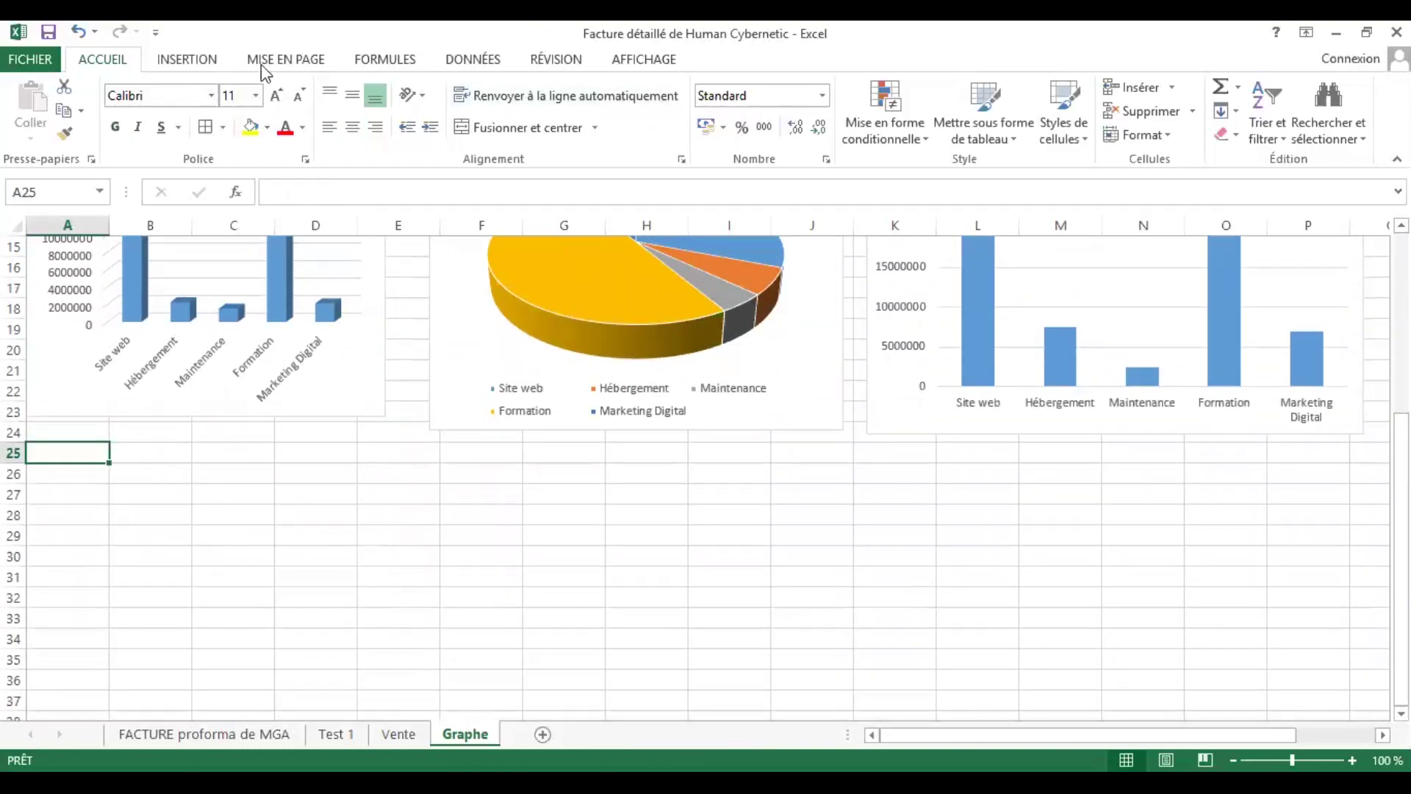
{"action": "left_click", "coordinate": [203, 66]}
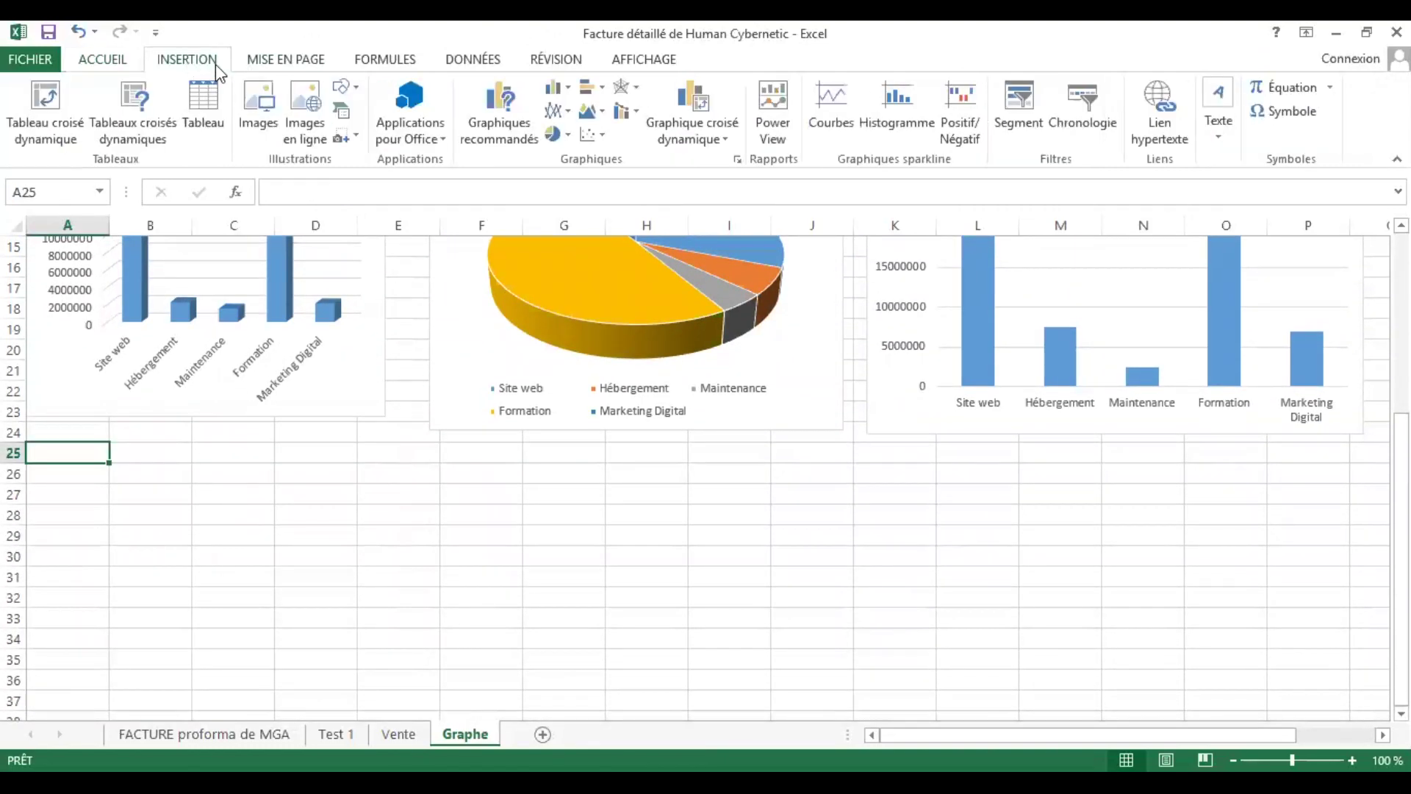
{"action": "left_click", "coordinate": [603, 112]}
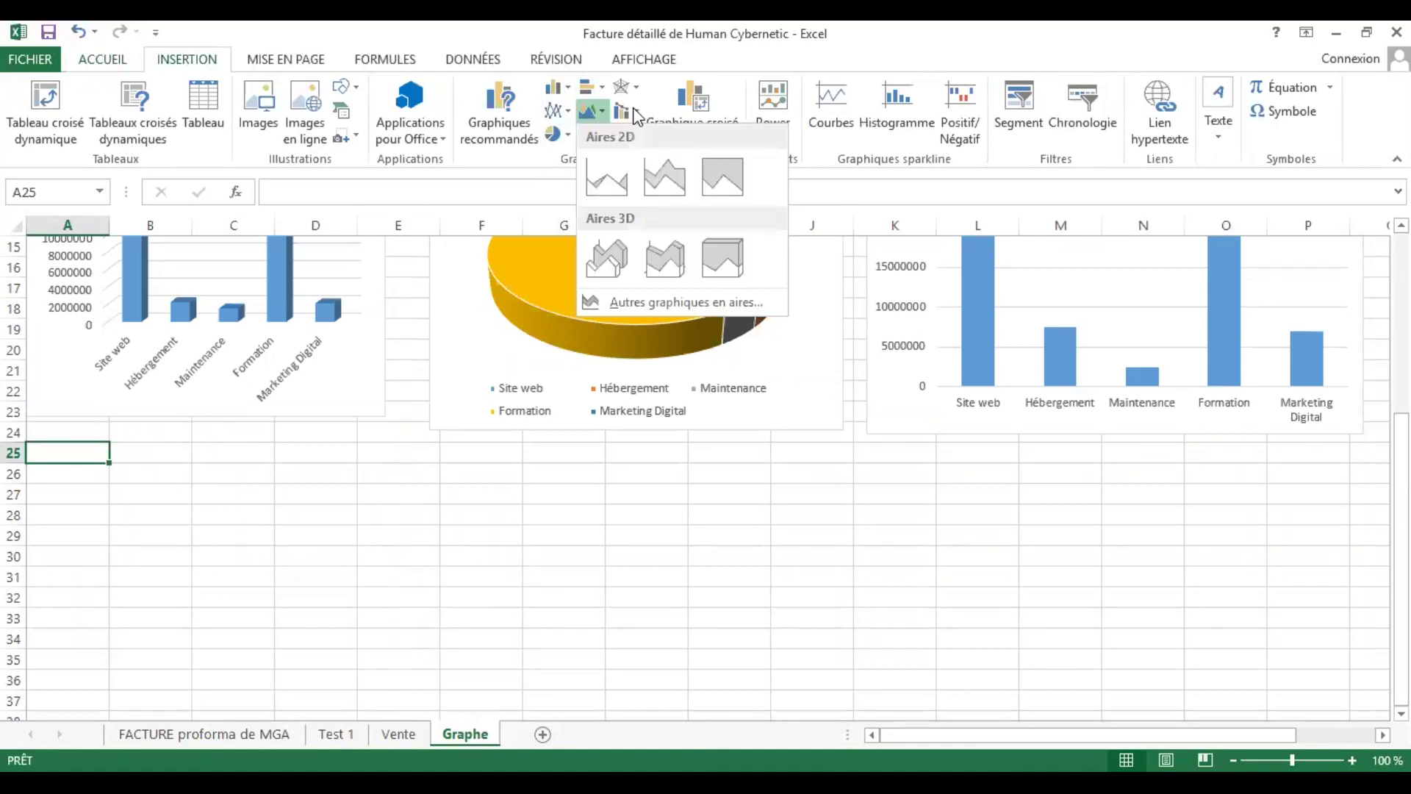
{"action": "left_click", "coordinate": [632, 112]}
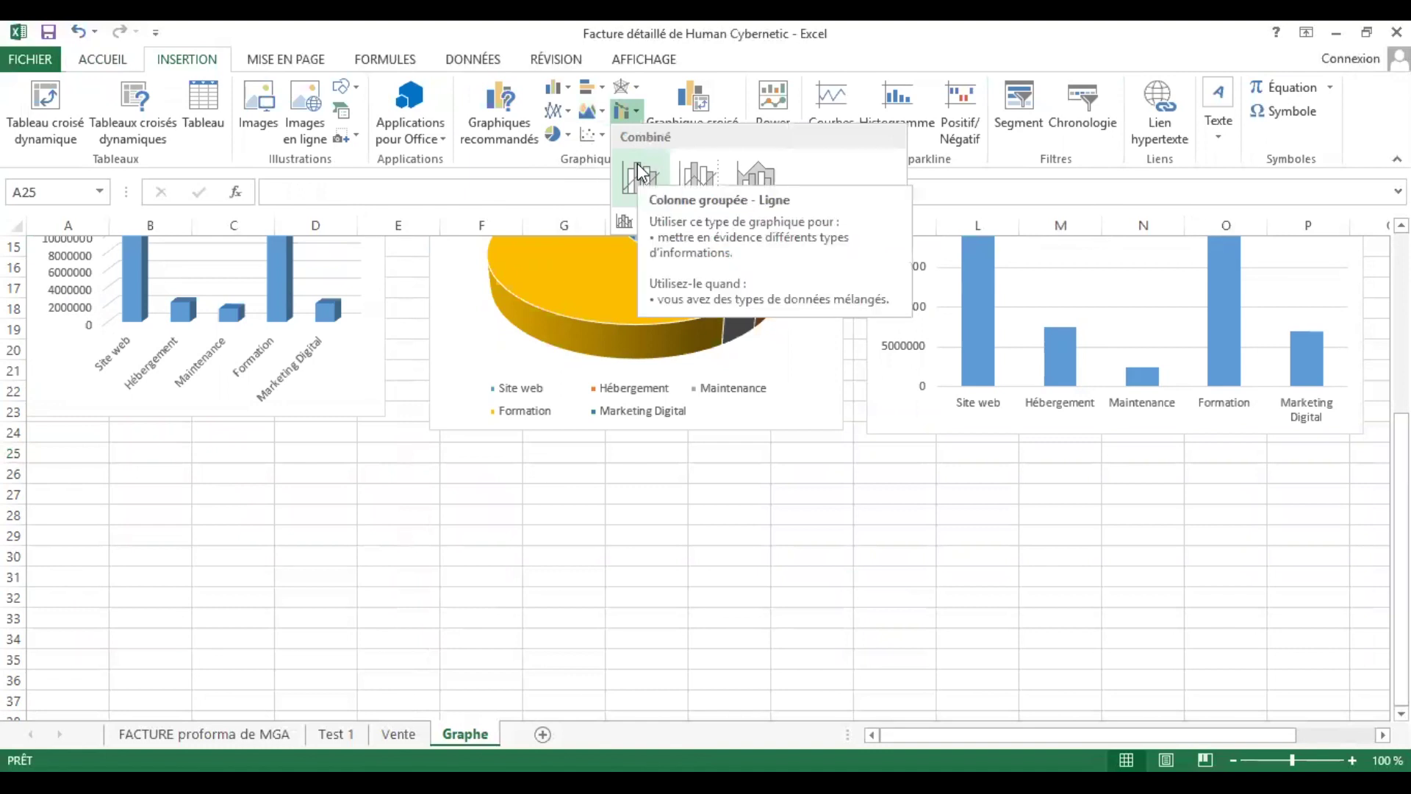
{"action": "left_click", "coordinate": [695, 180]}
{"action": "left_click", "coordinate": [862, 478]}
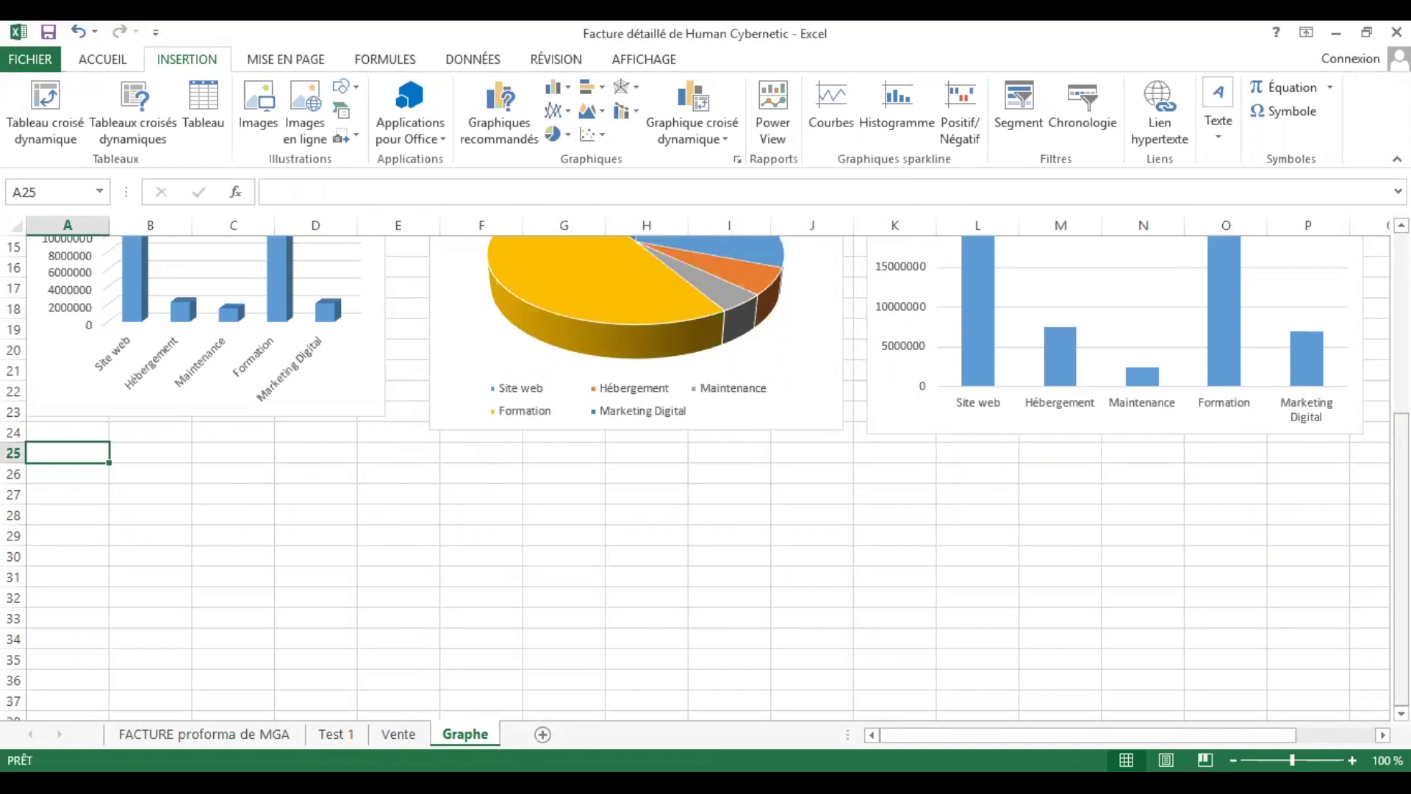
Step: Reselect A2:A7 plus the CA (2018), CA (2019) and CA (2020) columns as chart data
{"action": "scroll", "coordinate": [344, 287], "scroll_direction": "up", "scroll_amount": 5}
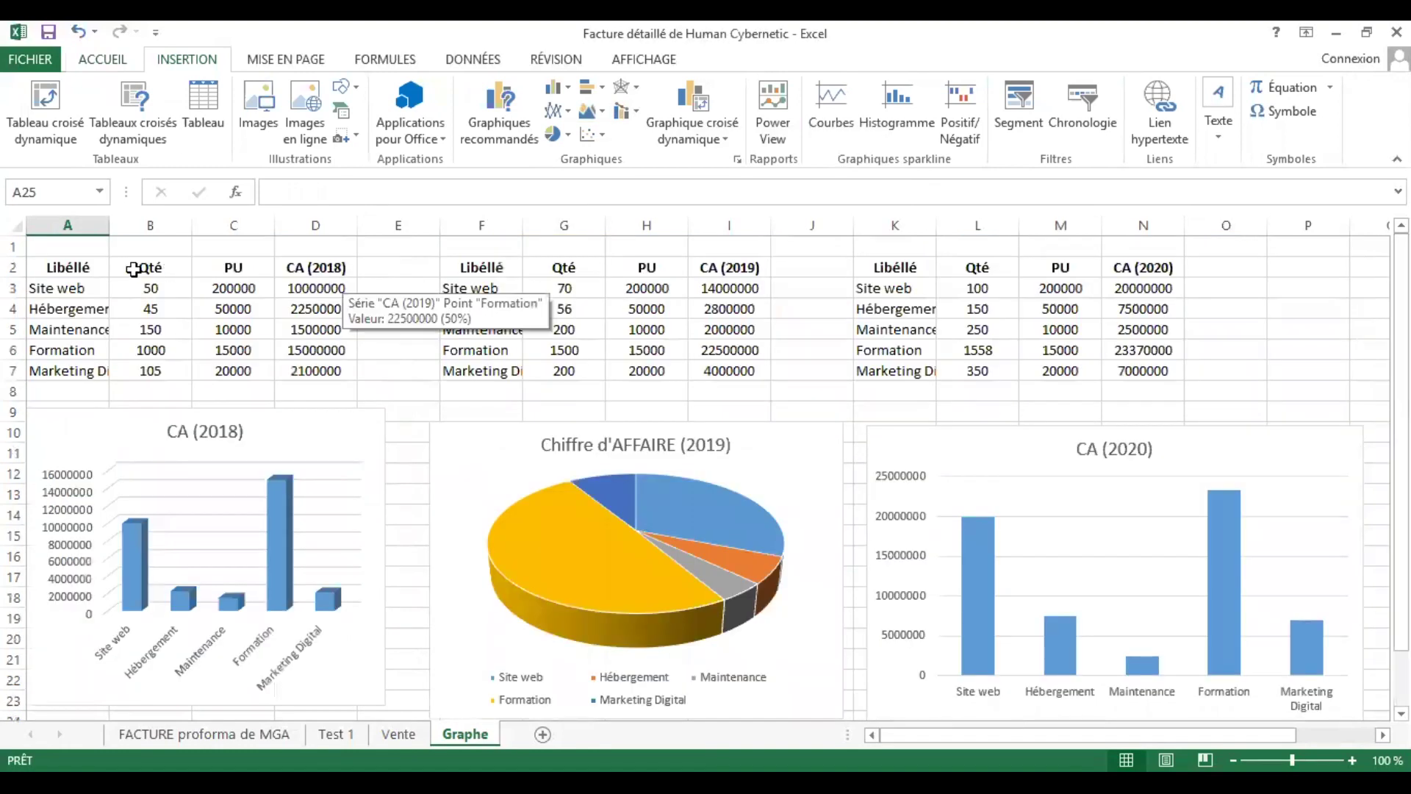
{"action": "left_click_drag", "start_coordinate": [67, 268], "coordinate": [82, 377]}
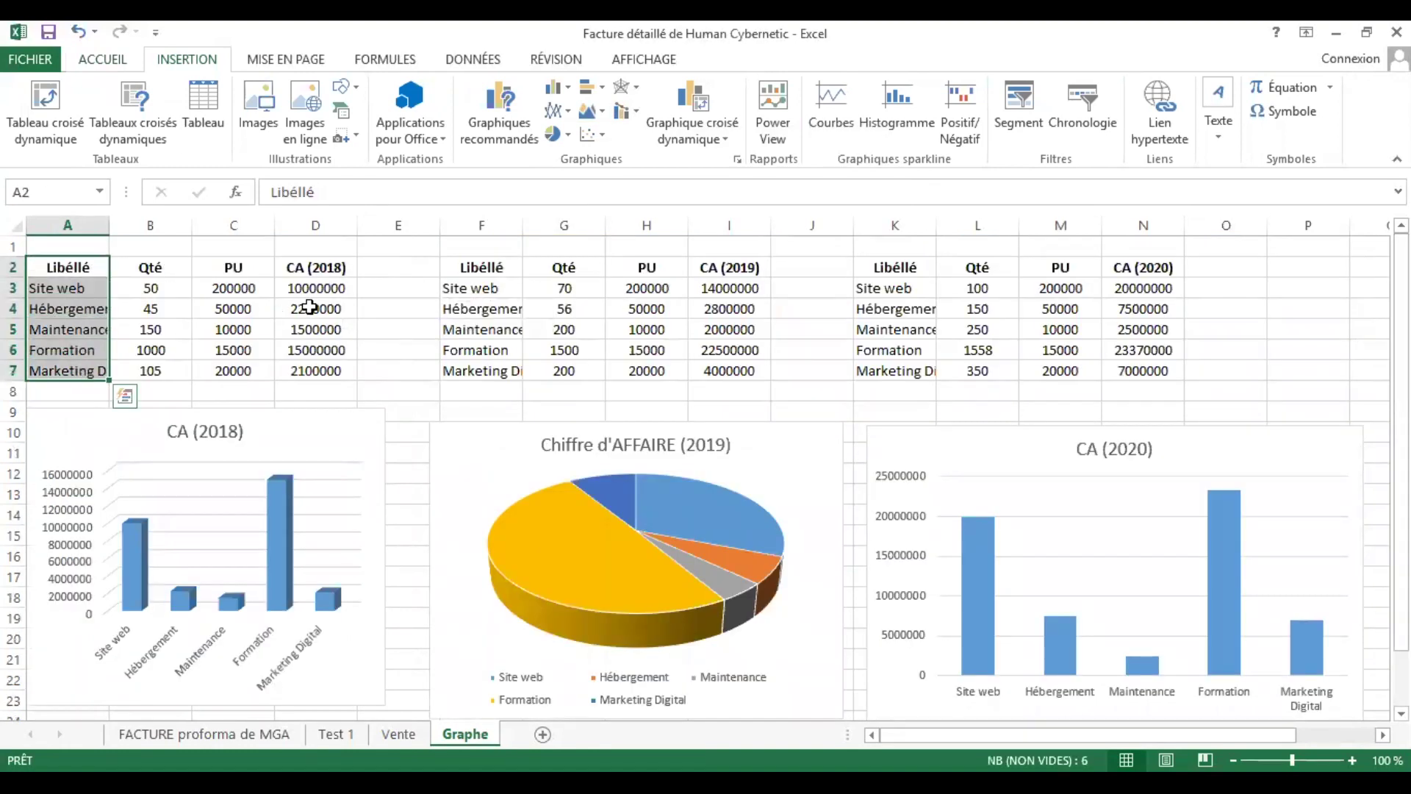
{"action": "left_click_drag", "start_coordinate": [323, 268], "coordinate": [338, 367], "text": "ctrl"}
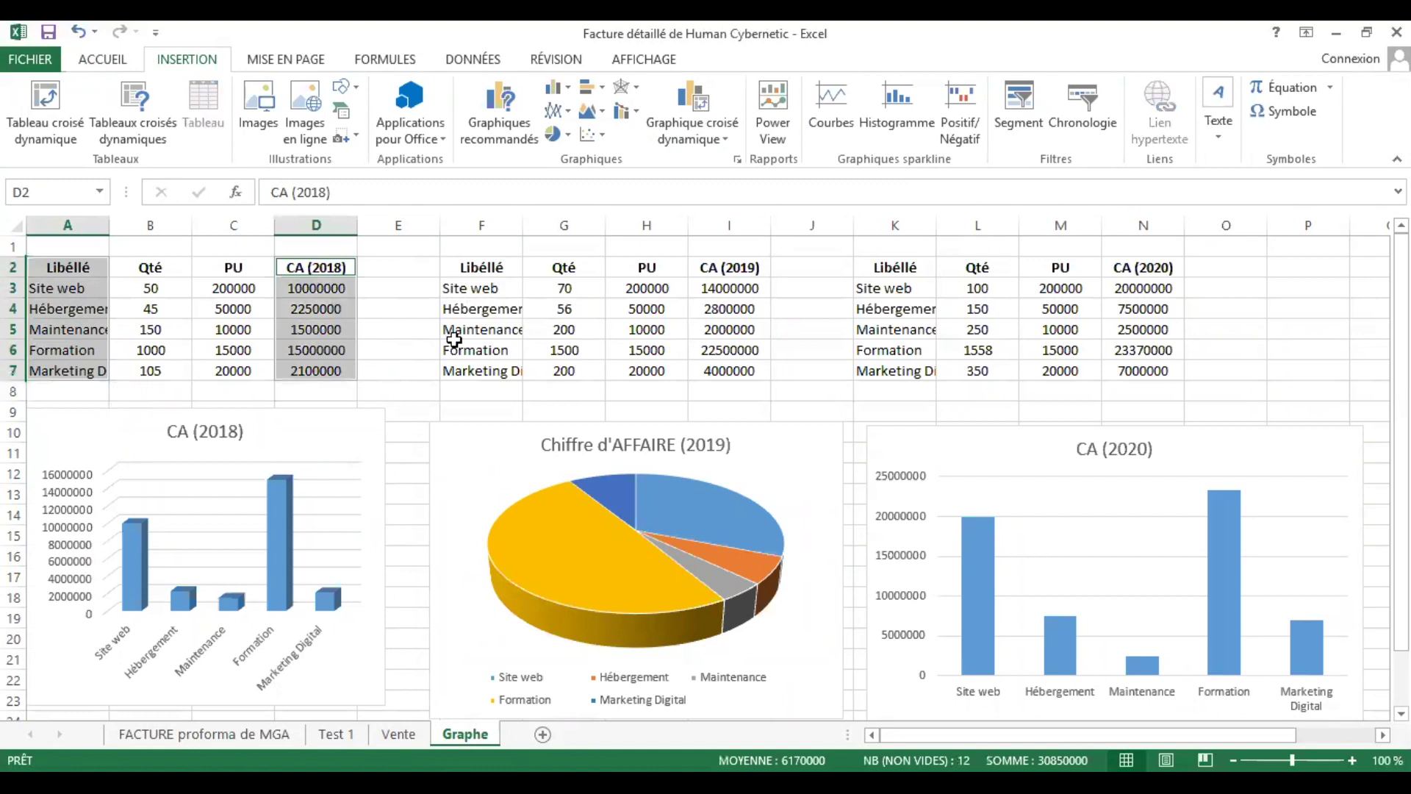
{"action": "left_click_drag", "start_coordinate": [724, 269], "coordinate": [728, 373], "text": "ctrl"}
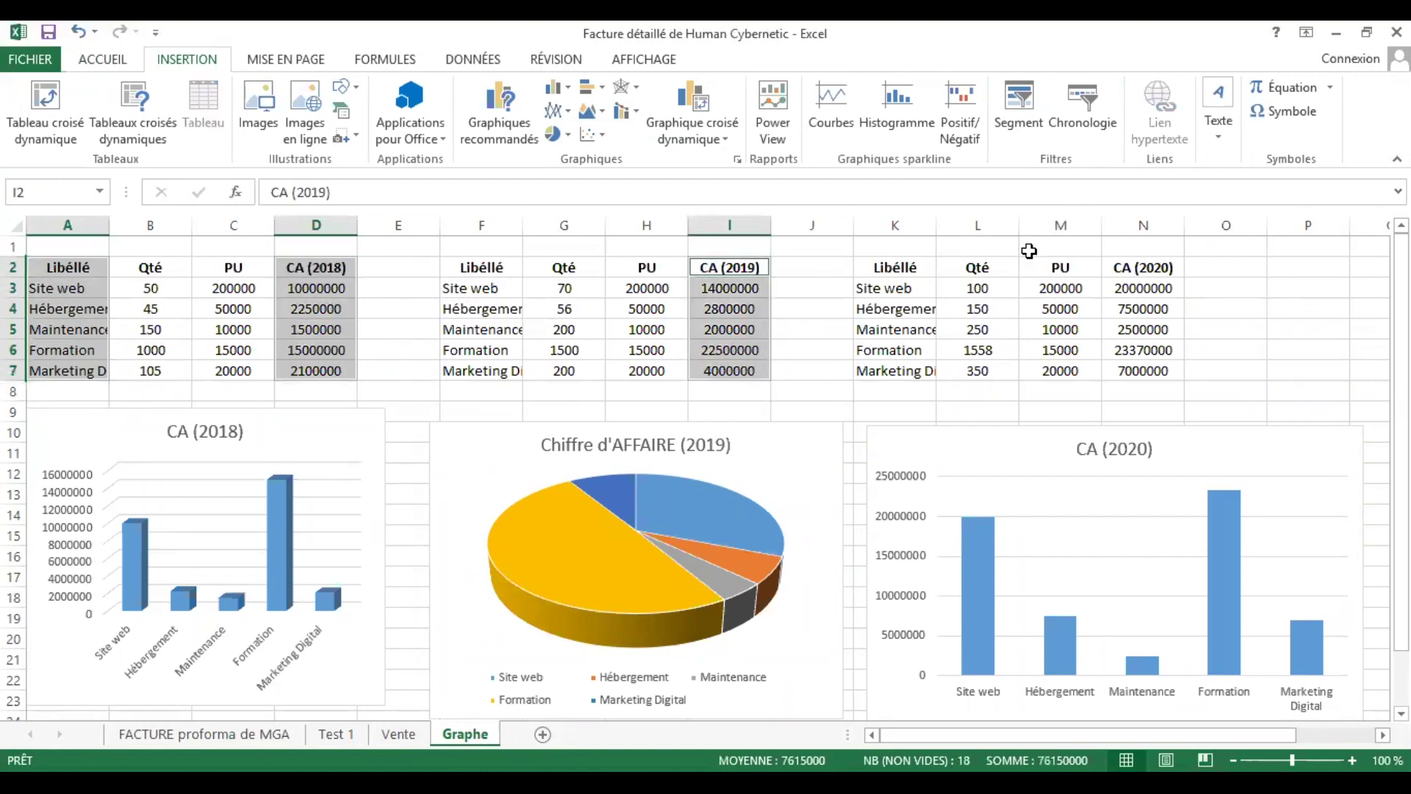
{"action": "left_click_drag", "start_coordinate": [1157, 267], "coordinate": [1152, 371], "text": "ctrl"}
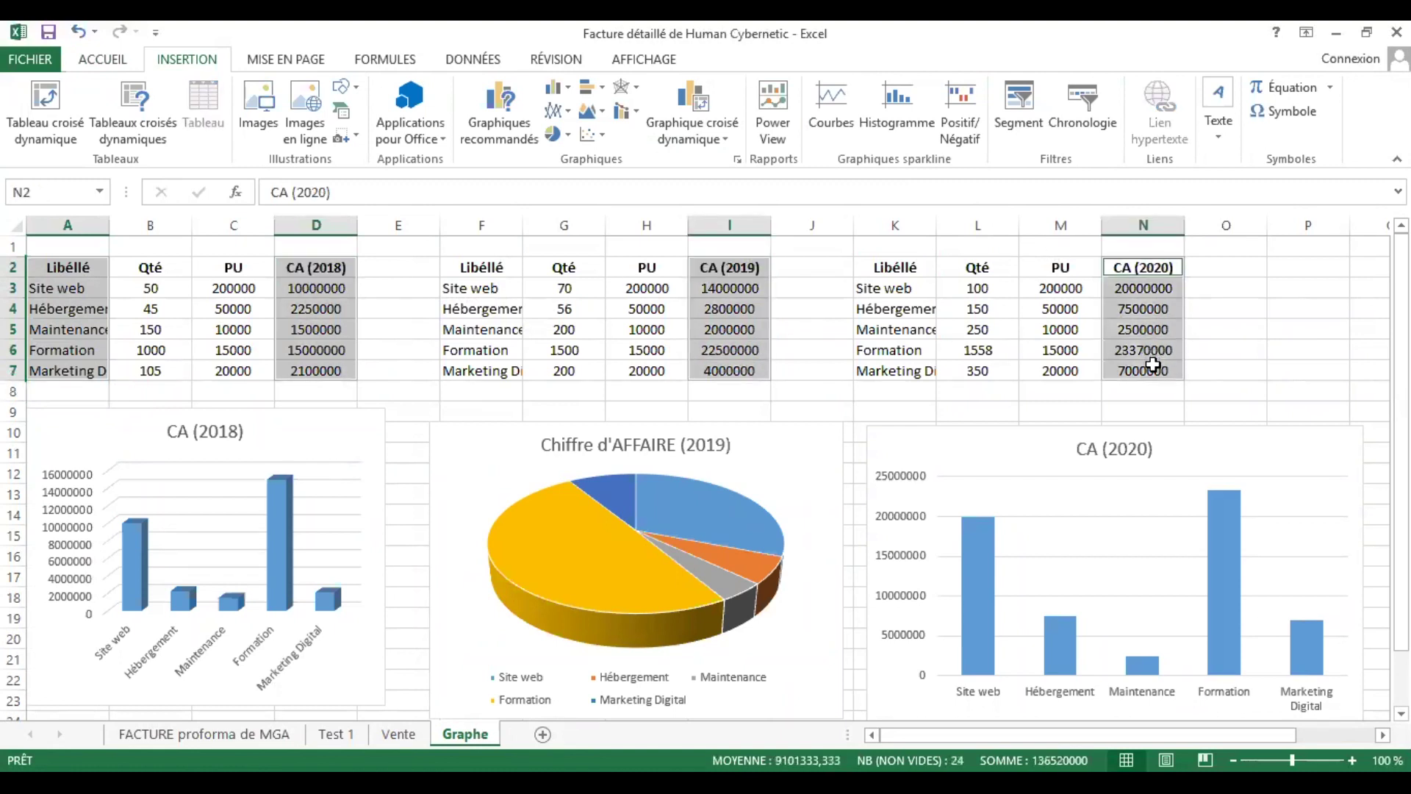
{"action": "scroll", "coordinate": [1152, 372], "scroll_direction": "down", "scroll_amount": 1}
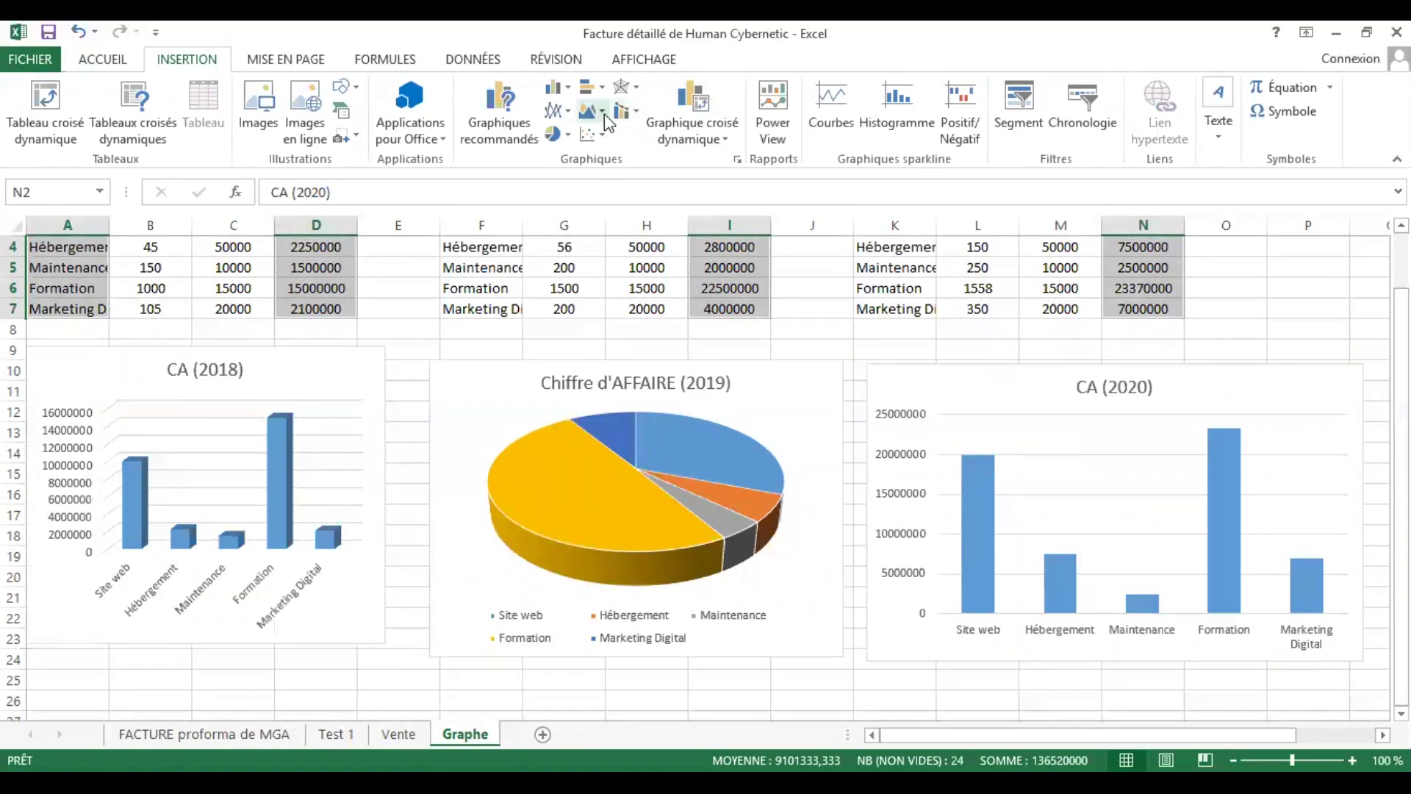
Step: Insert a clustered column and line combined chart with the dark chart style
{"action": "left_click", "coordinate": [625, 112]}
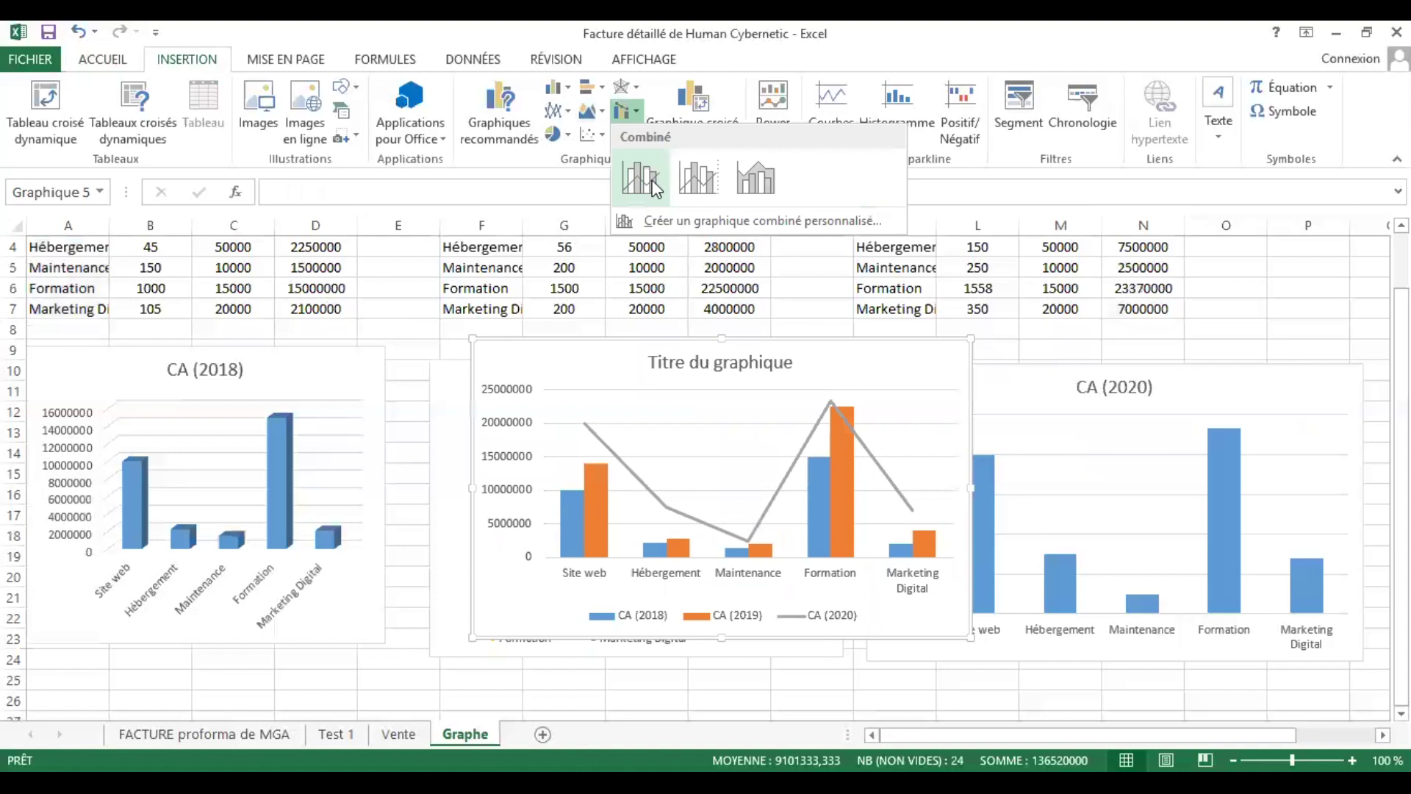
{"action": "left_click", "coordinate": [654, 184]}
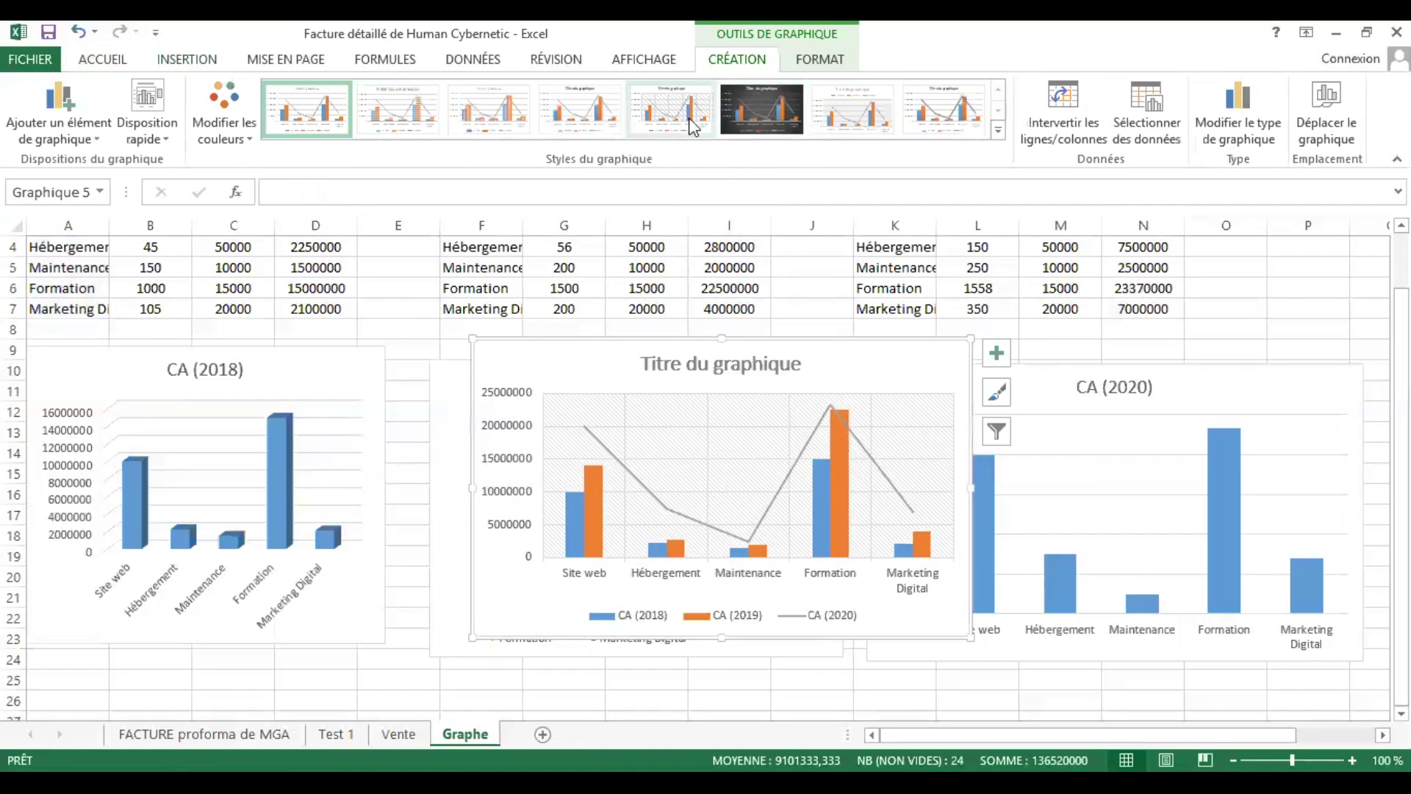
{"action": "left_click", "coordinate": [761, 110]}
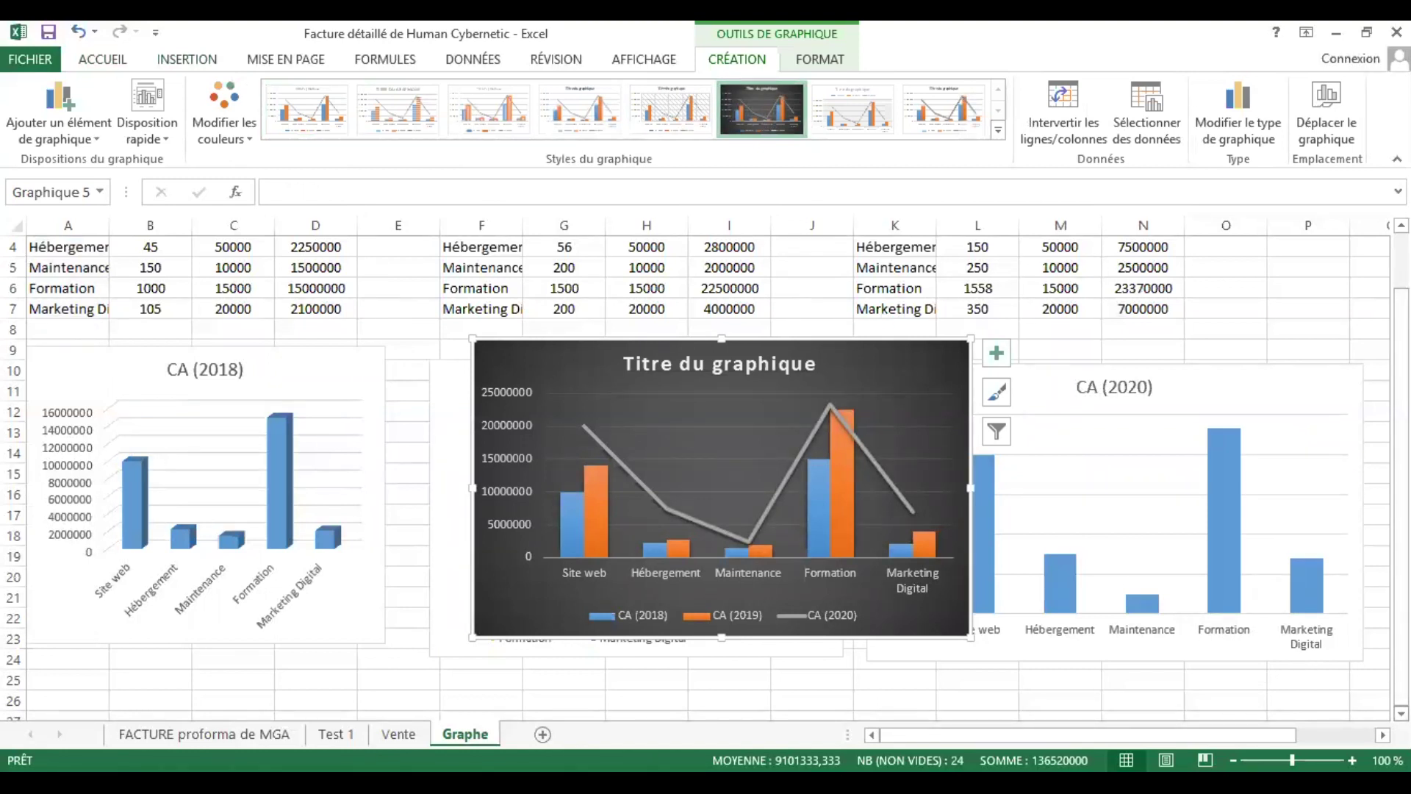
{"action": "scroll", "coordinate": [1279, 693], "scroll_direction": "down", "scroll_amount": 2}
{"action": "left_click", "coordinate": [826, 360]}
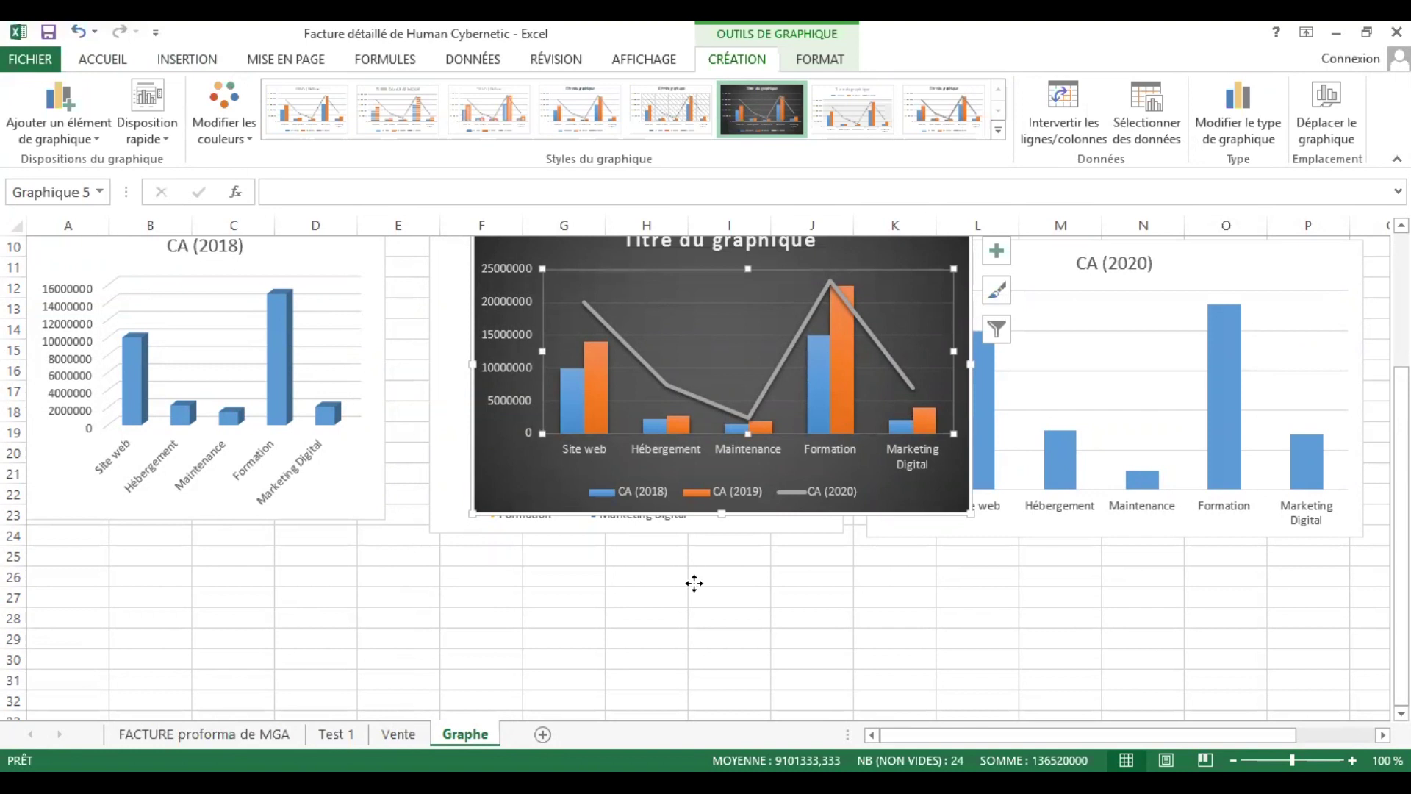
{"action": "left_click_drag", "start_coordinate": [826, 360], "coordinate": [715, 529]}
{"action": "key", "text": "ctrl+z"}
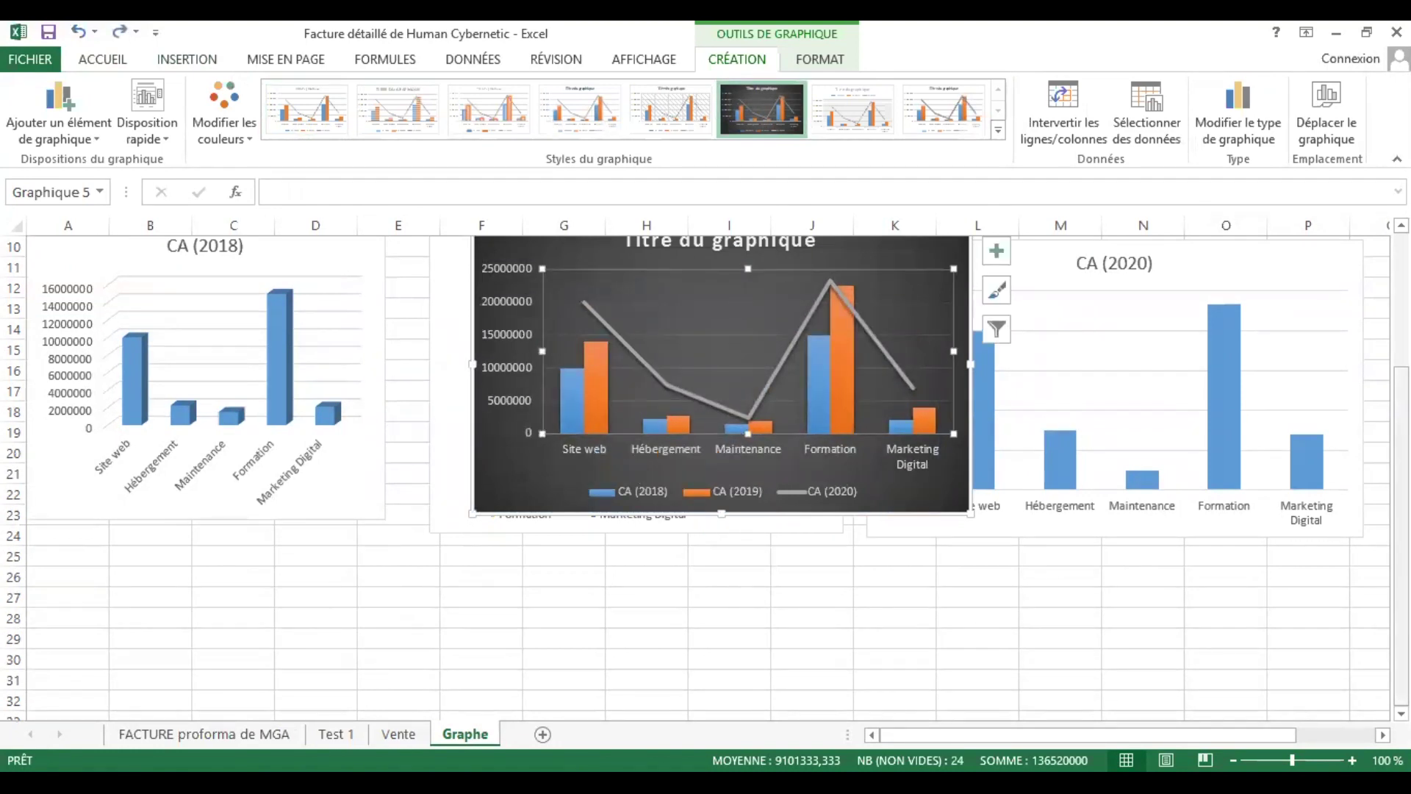
Step: Move the combined chart down below the CA (2018) chart
{"action": "scroll", "coordinate": [834, 340], "scroll_direction": "up", "scroll_amount": 2}
{"action": "left_click_drag", "start_coordinate": [754, 348], "coordinate": [308, 687]}
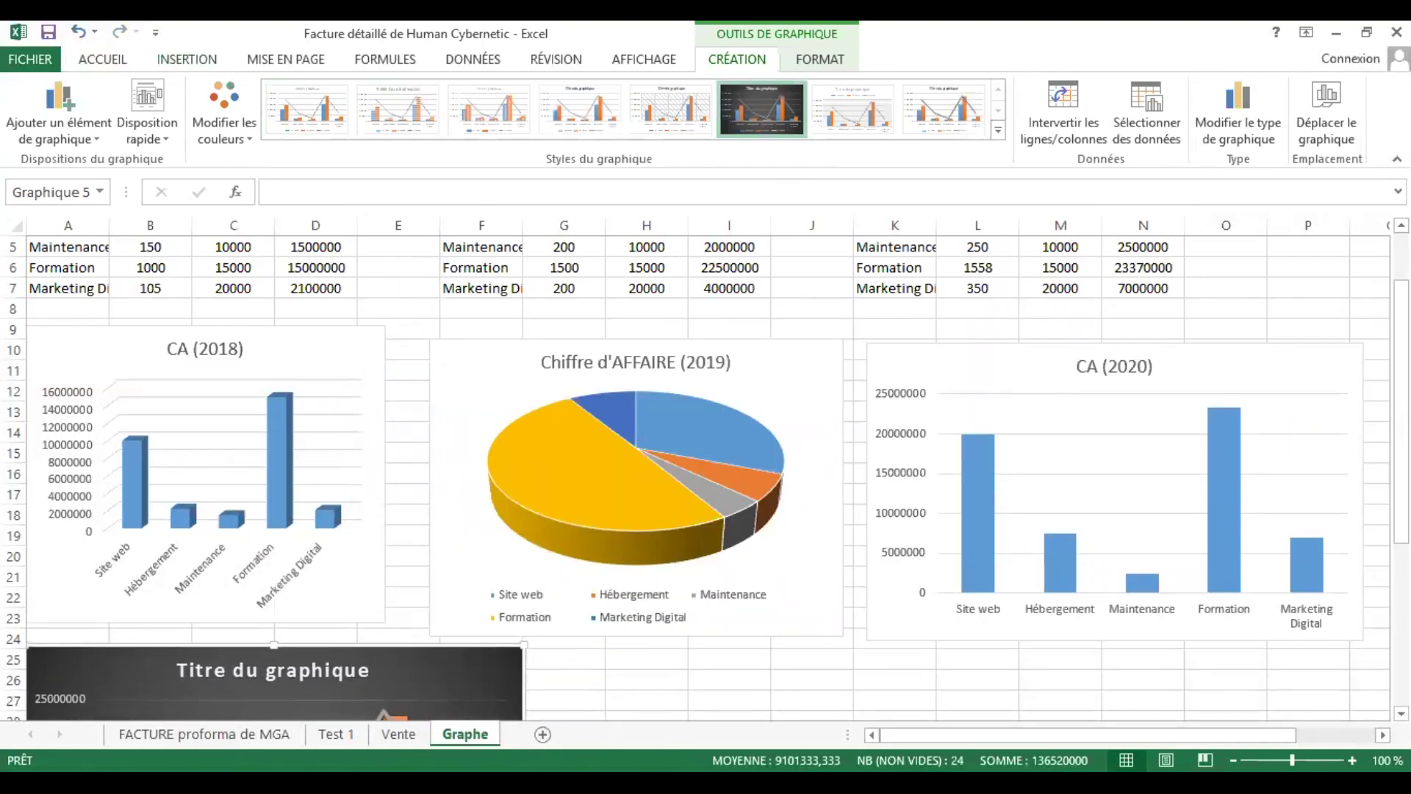
{"action": "scroll", "coordinate": [1401, 705], "scroll_direction": "down", "scroll_amount": 1}
{"action": "scroll", "coordinate": [706, 478], "scroll_direction": "down", "scroll_amount": 1}
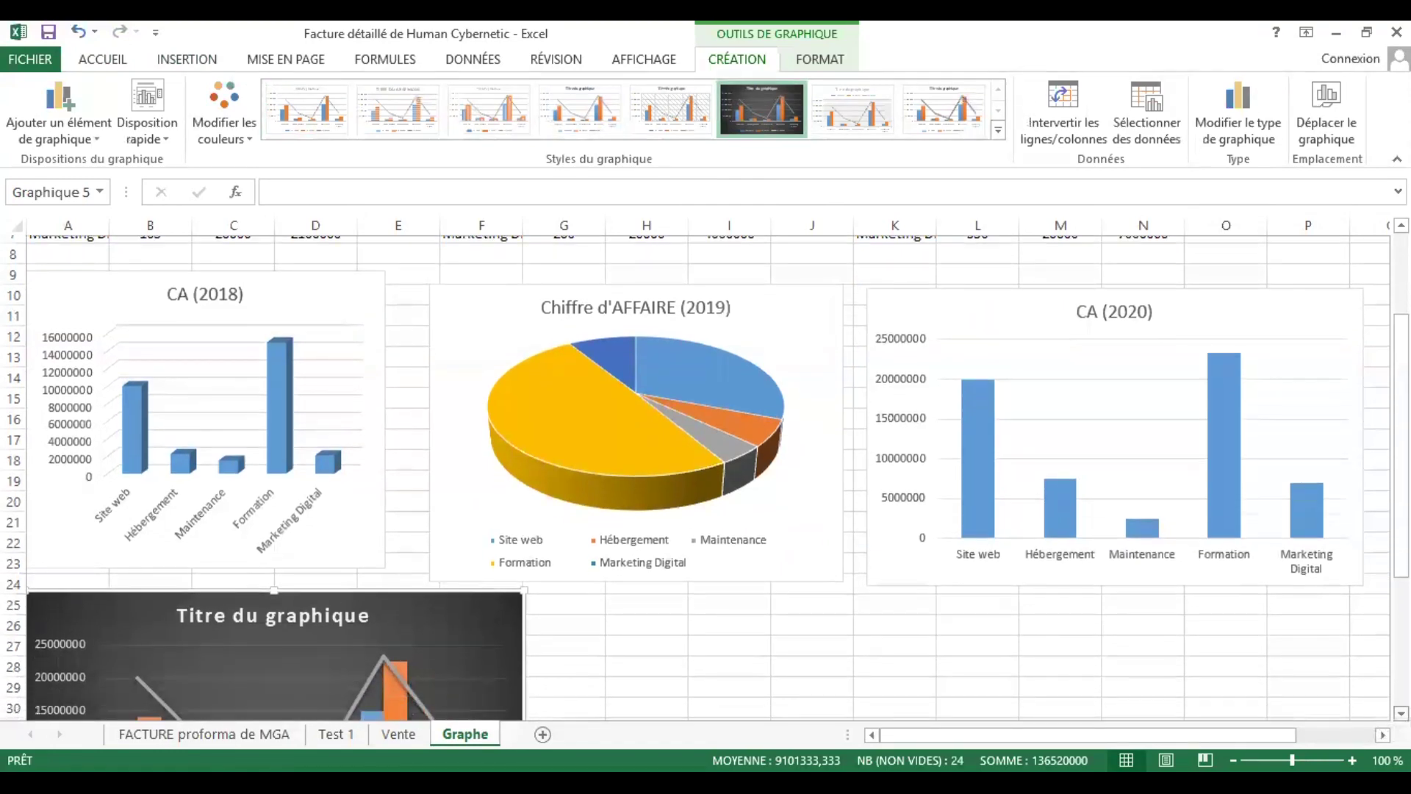
{"action": "scroll", "coordinate": [706, 477], "scroll_direction": "down", "scroll_amount": 2}
{"action": "scroll", "coordinate": [705, 477], "scroll_direction": "down", "scroll_amount": 2}
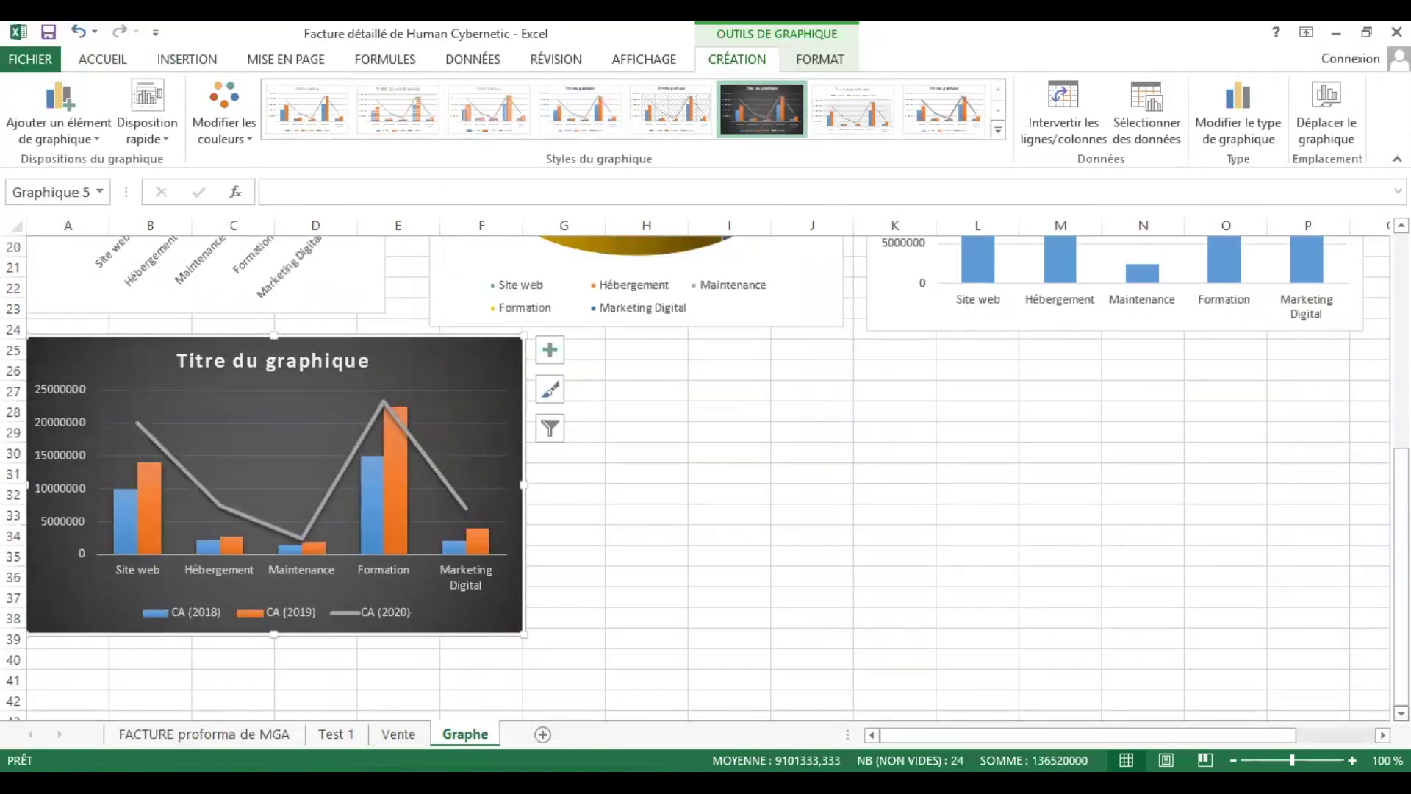
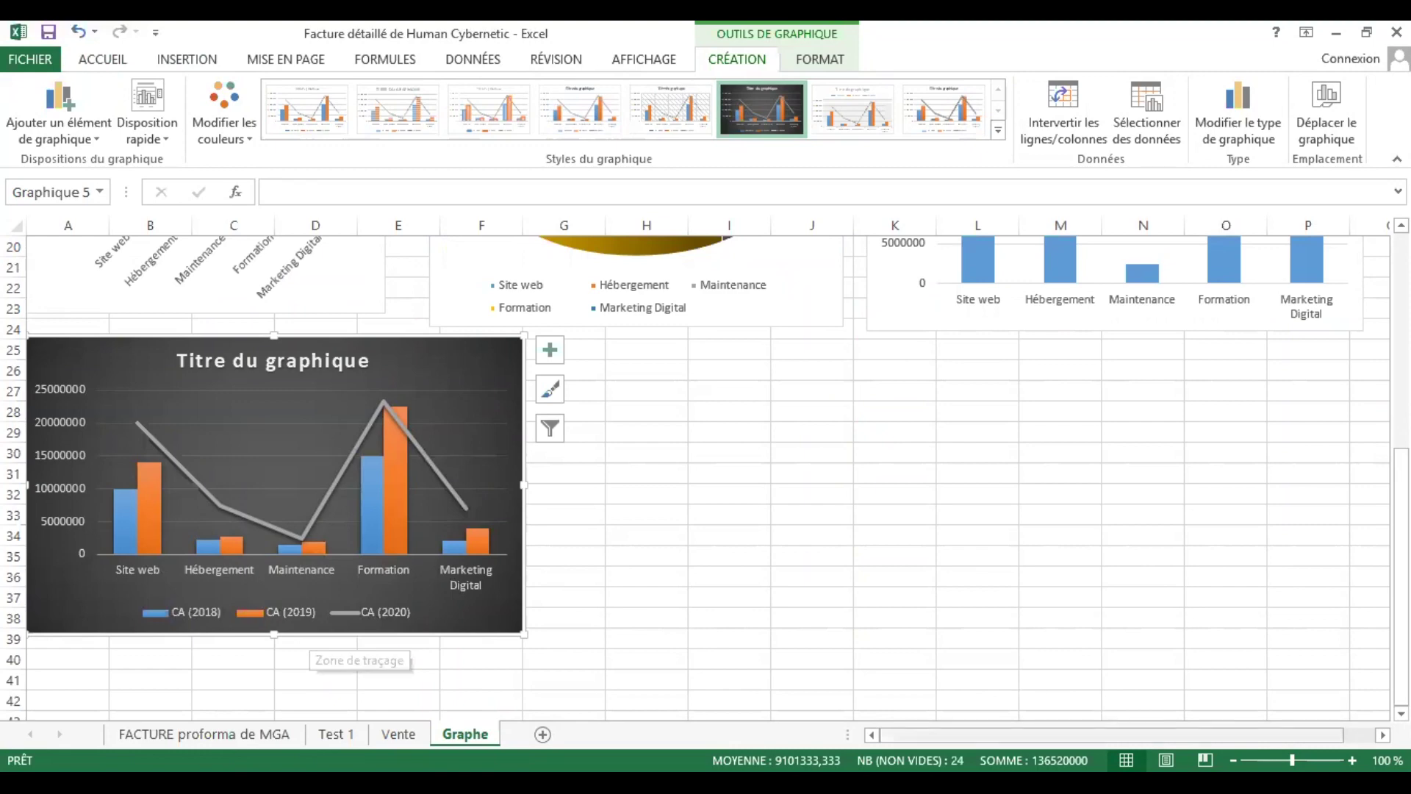
Step: Show the Graphe sheet in Page Break Preview and remove the break splitting the first tables
{"action": "left_click", "coordinate": [1205, 759]}
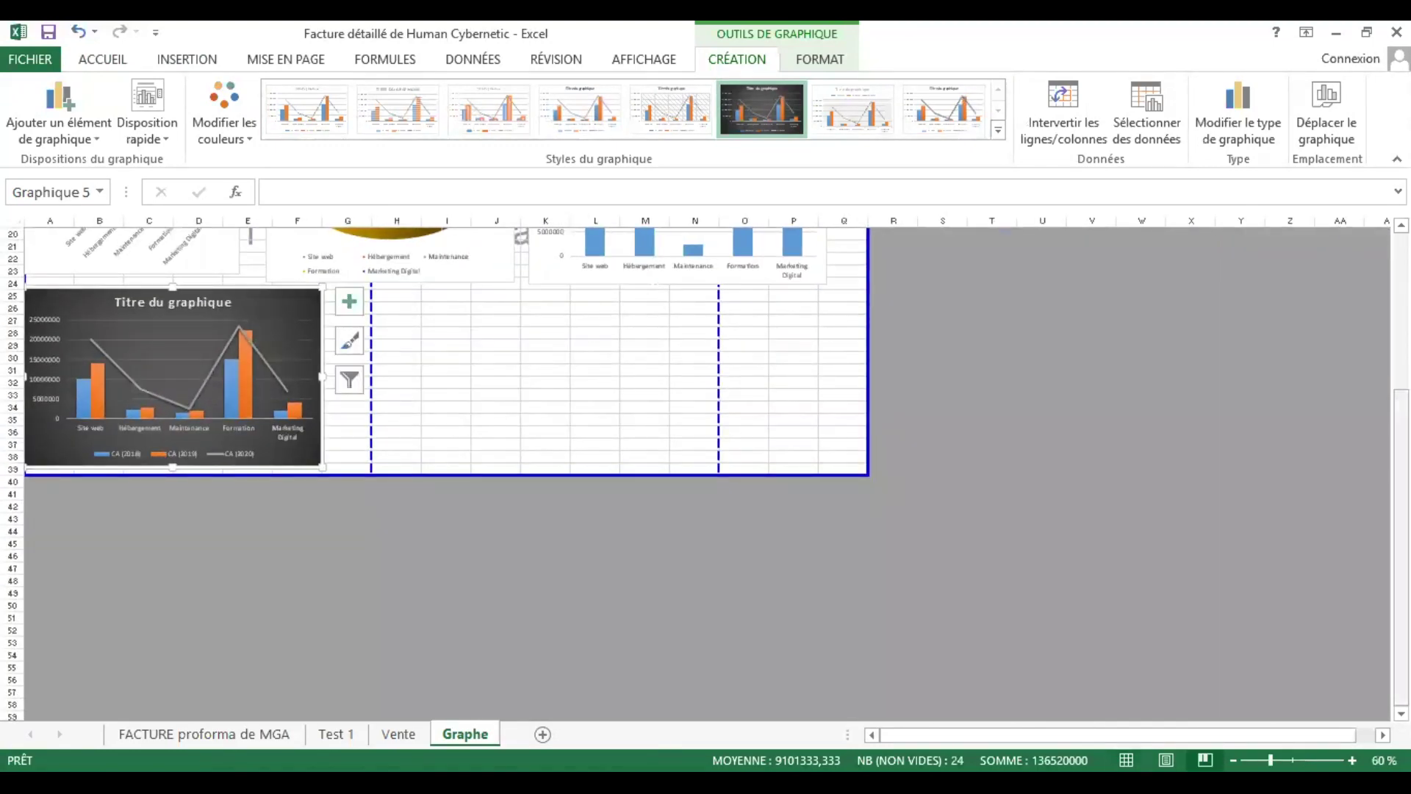
{"action": "left_click_drag", "start_coordinate": [1401, 698], "coordinate": [1400, 541]}
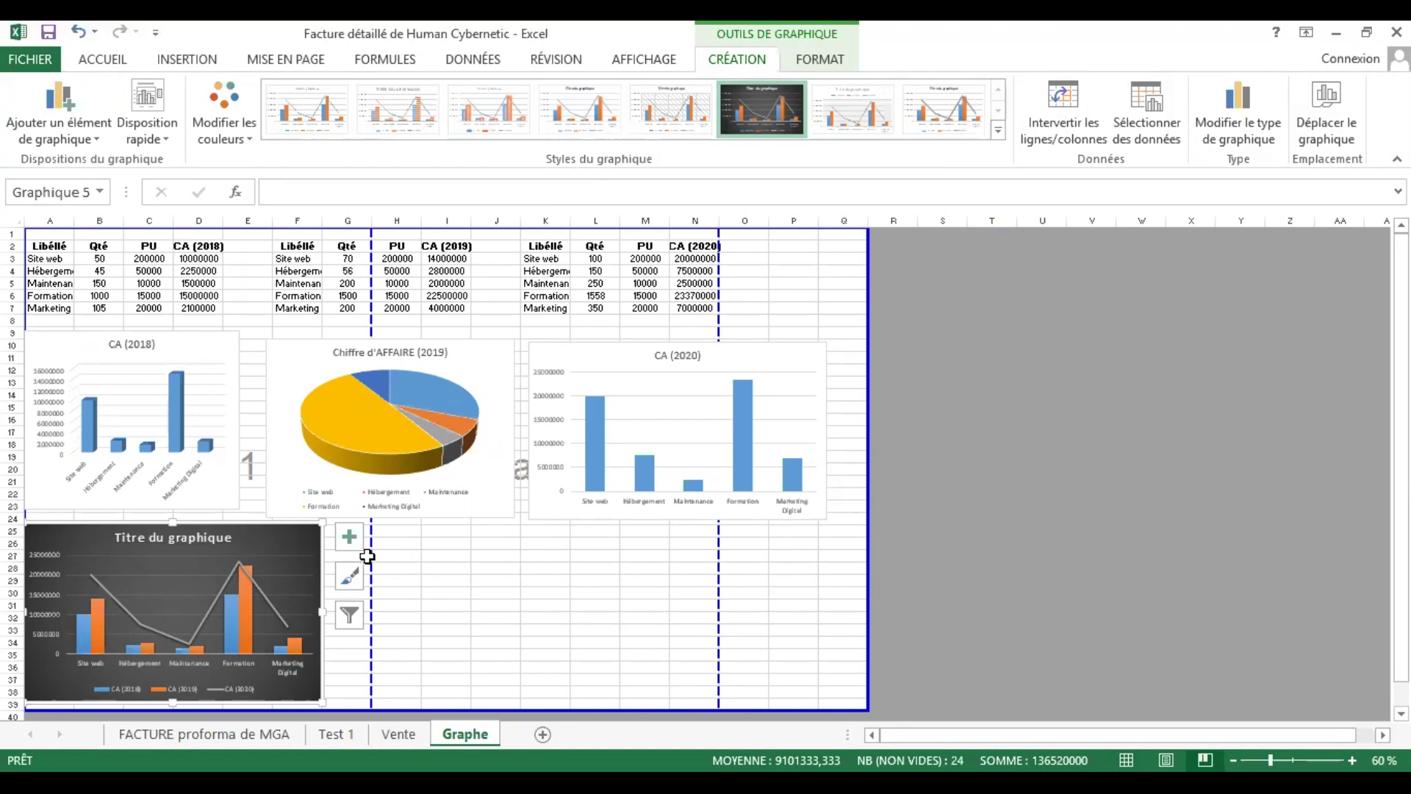
{"action": "left_click_drag", "start_coordinate": [373, 308], "coordinate": [721, 307]}
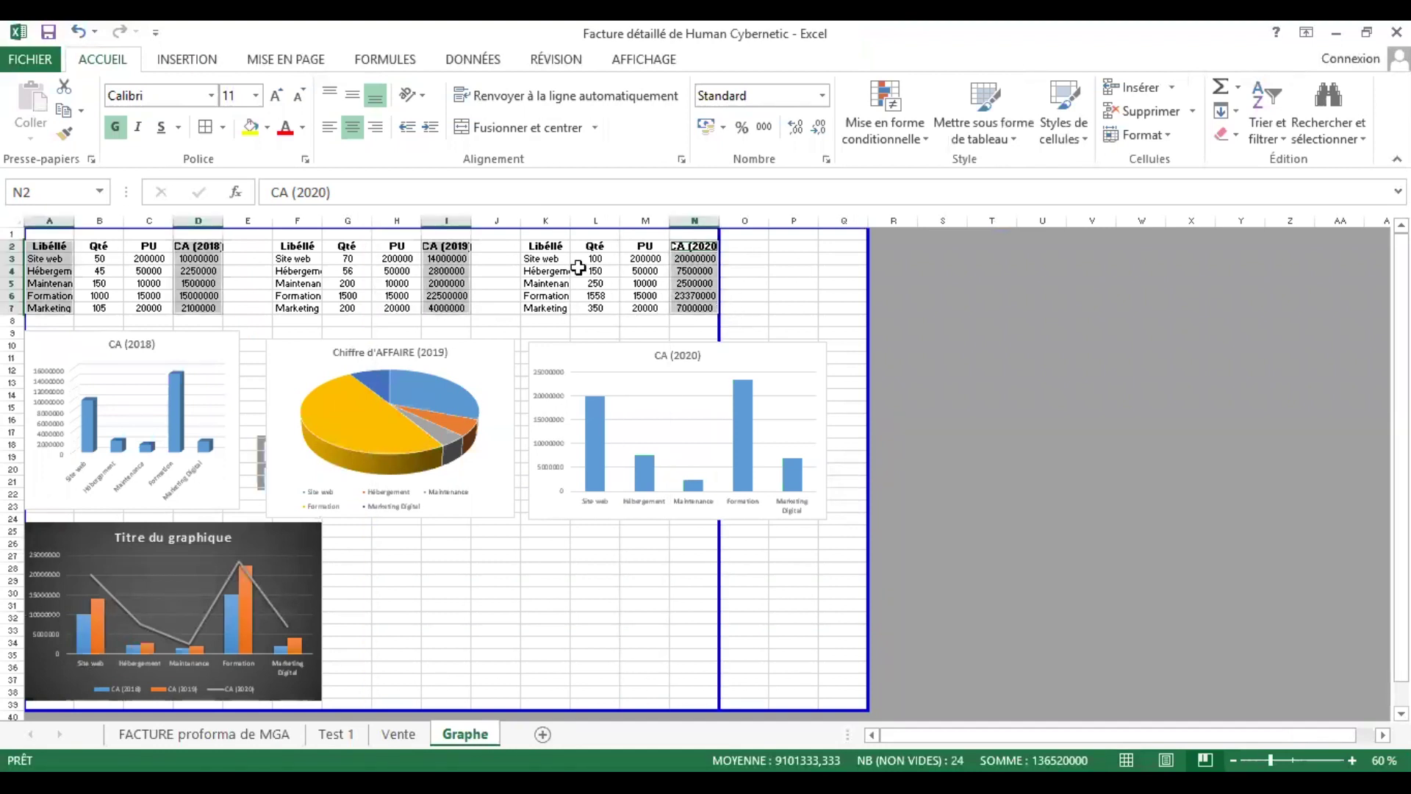
Step: End the print area after column N and nudge the 2019 pie chart left
{"action": "left_click_drag", "start_coordinate": [867, 334], "coordinate": [724, 334]}
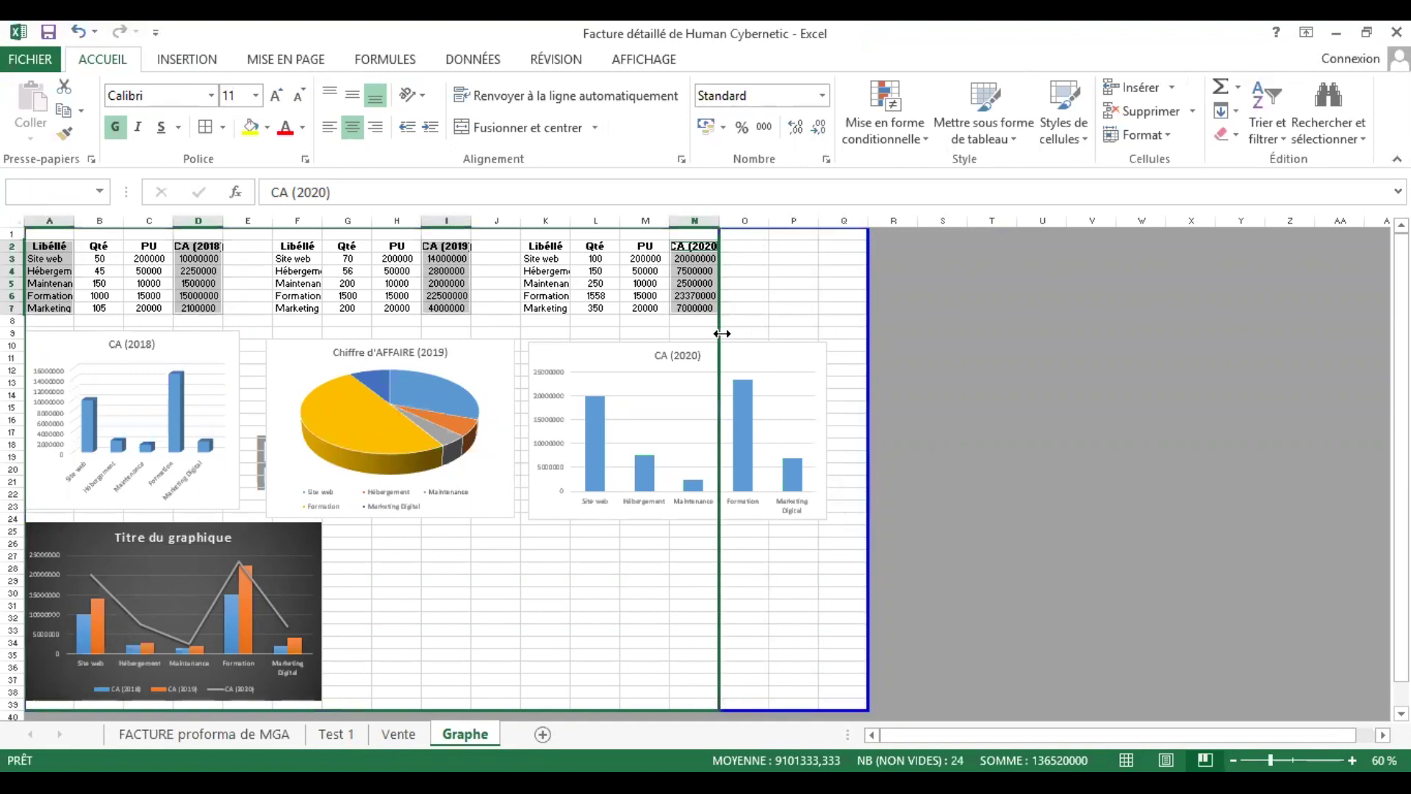
{"action": "left_click_drag", "start_coordinate": [722, 334], "coordinate": [722, 333]}
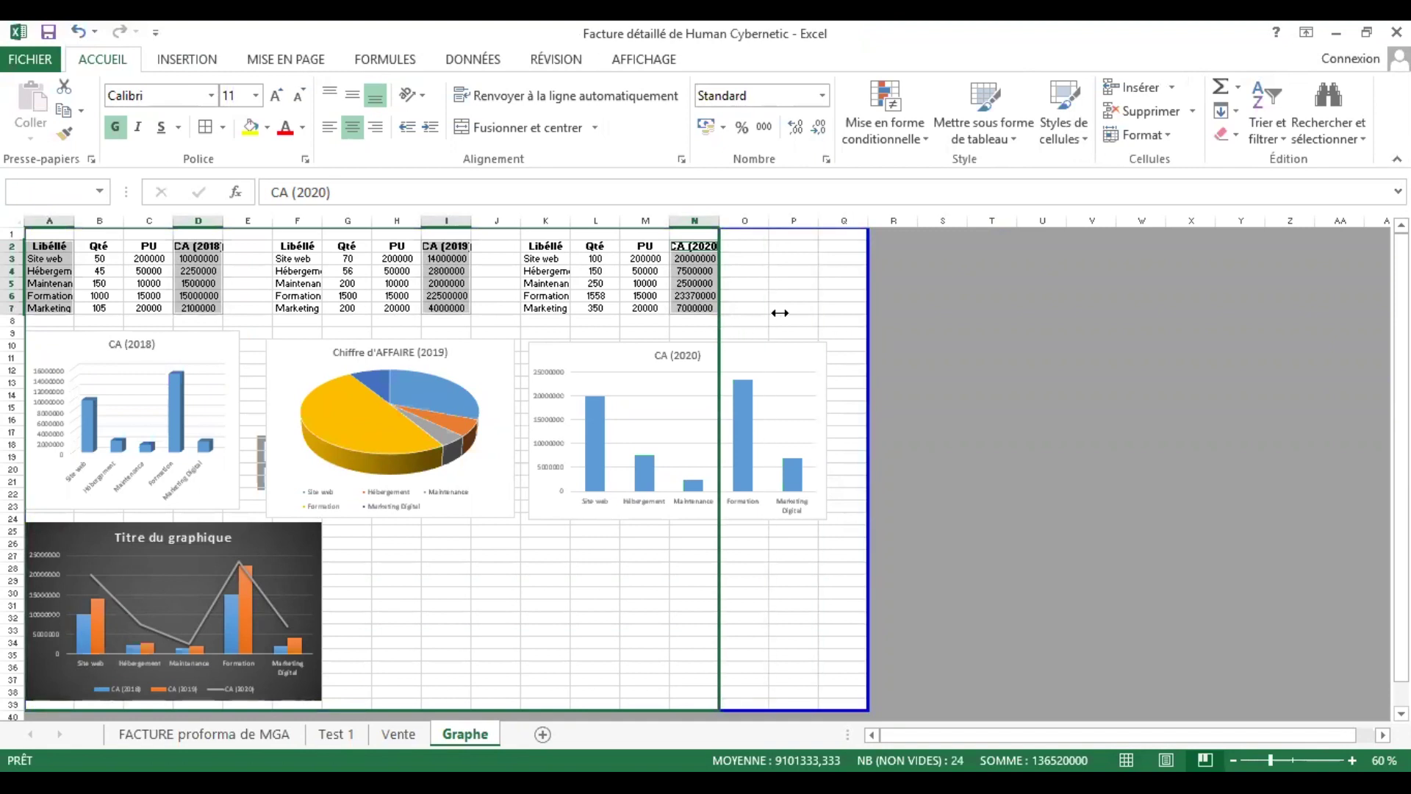
{"action": "left_click", "coordinate": [416, 405]}
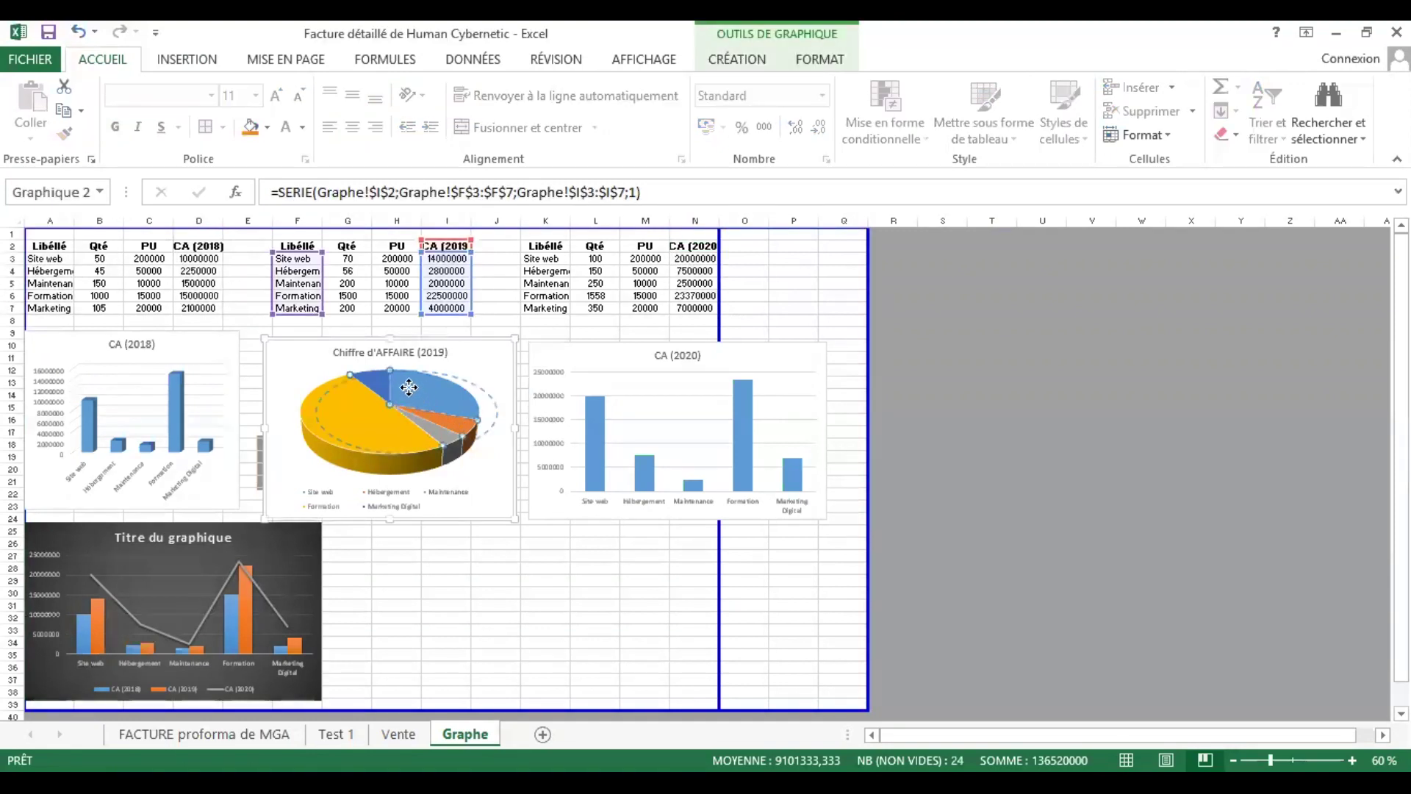
{"action": "left_click", "coordinate": [432, 345]}
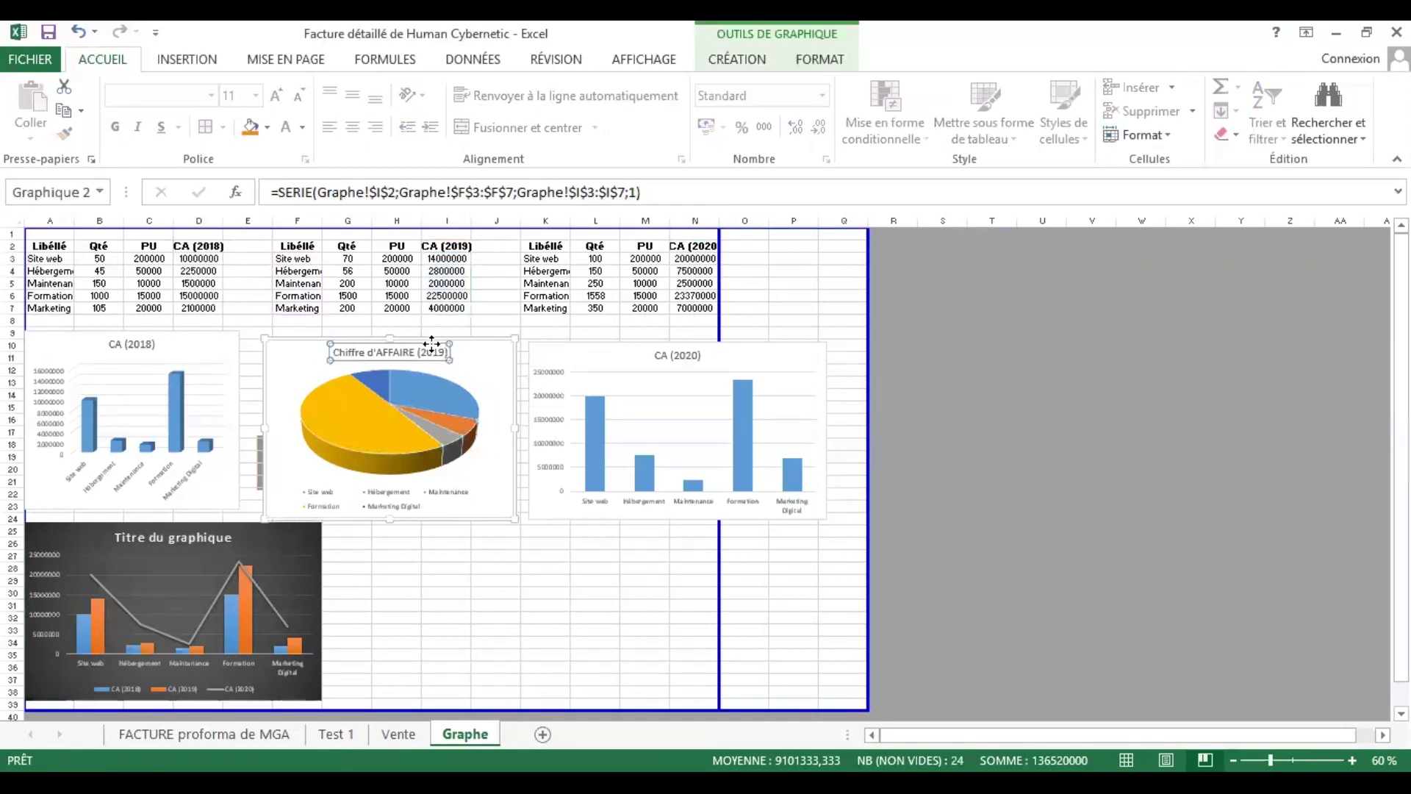
{"action": "left_click", "coordinate": [391, 352]}
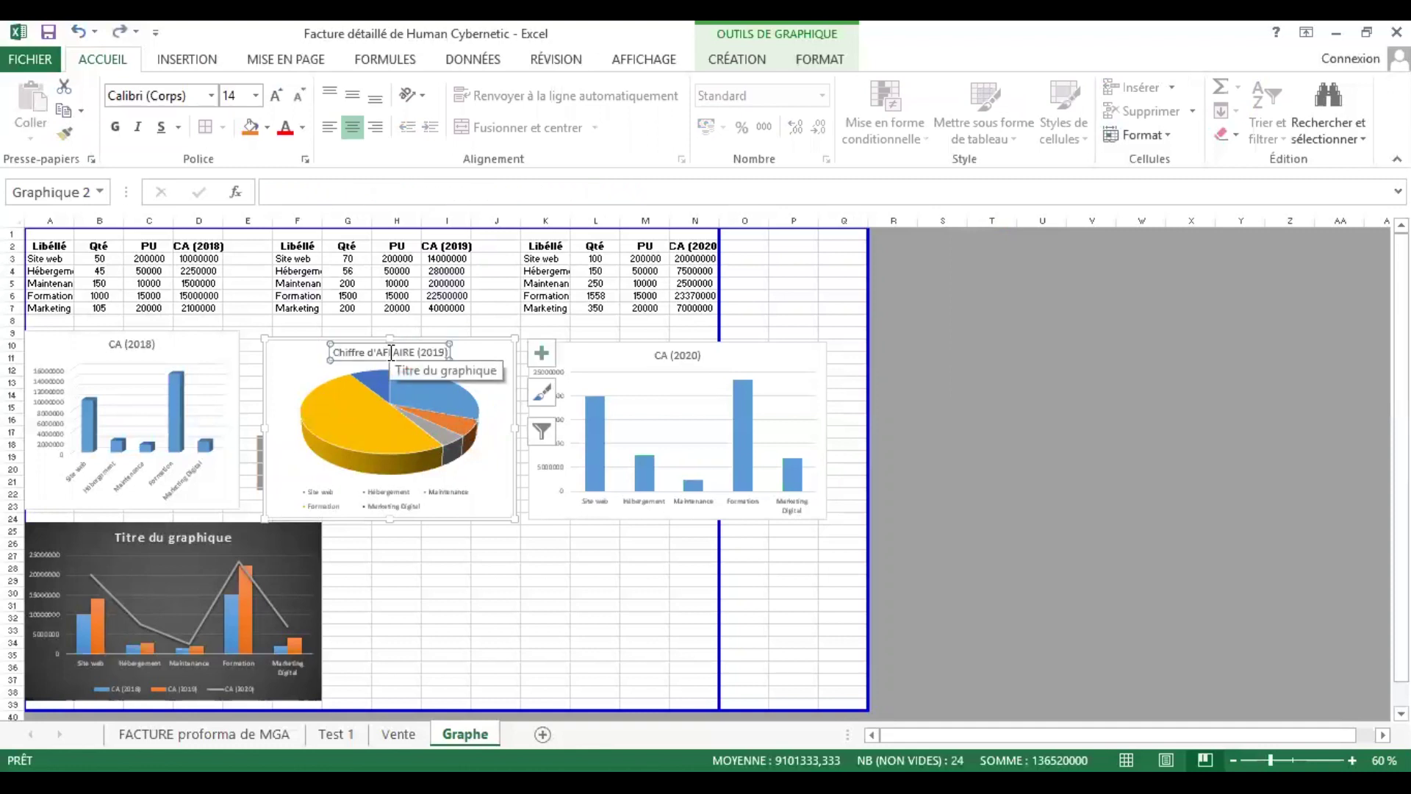
{"action": "left_click_drag", "start_coordinate": [291, 346], "coordinate": [269, 344]}
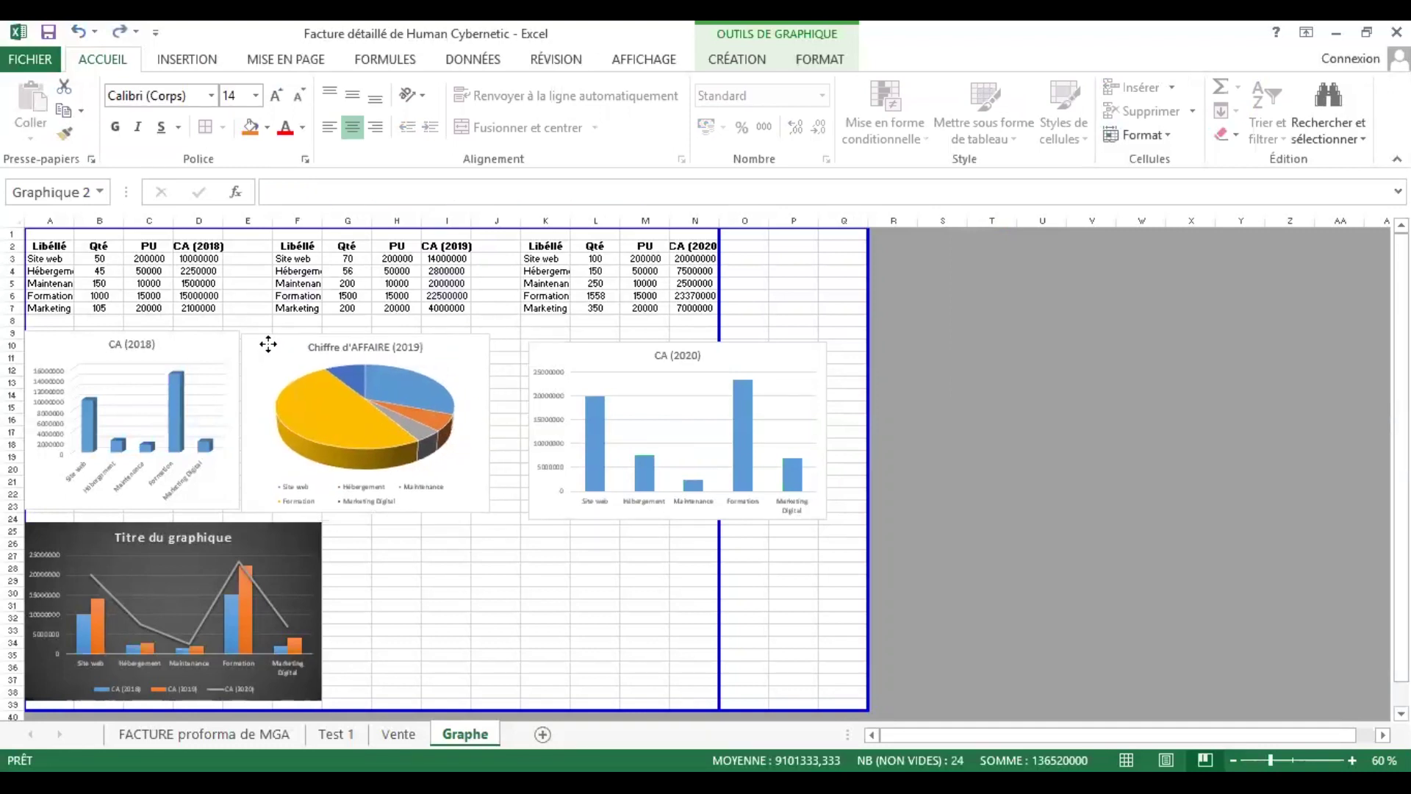
Step: Move the CA (2020) chart left and narrow it, then widen the dark combo chart
{"action": "left_click", "coordinate": [570, 344]}
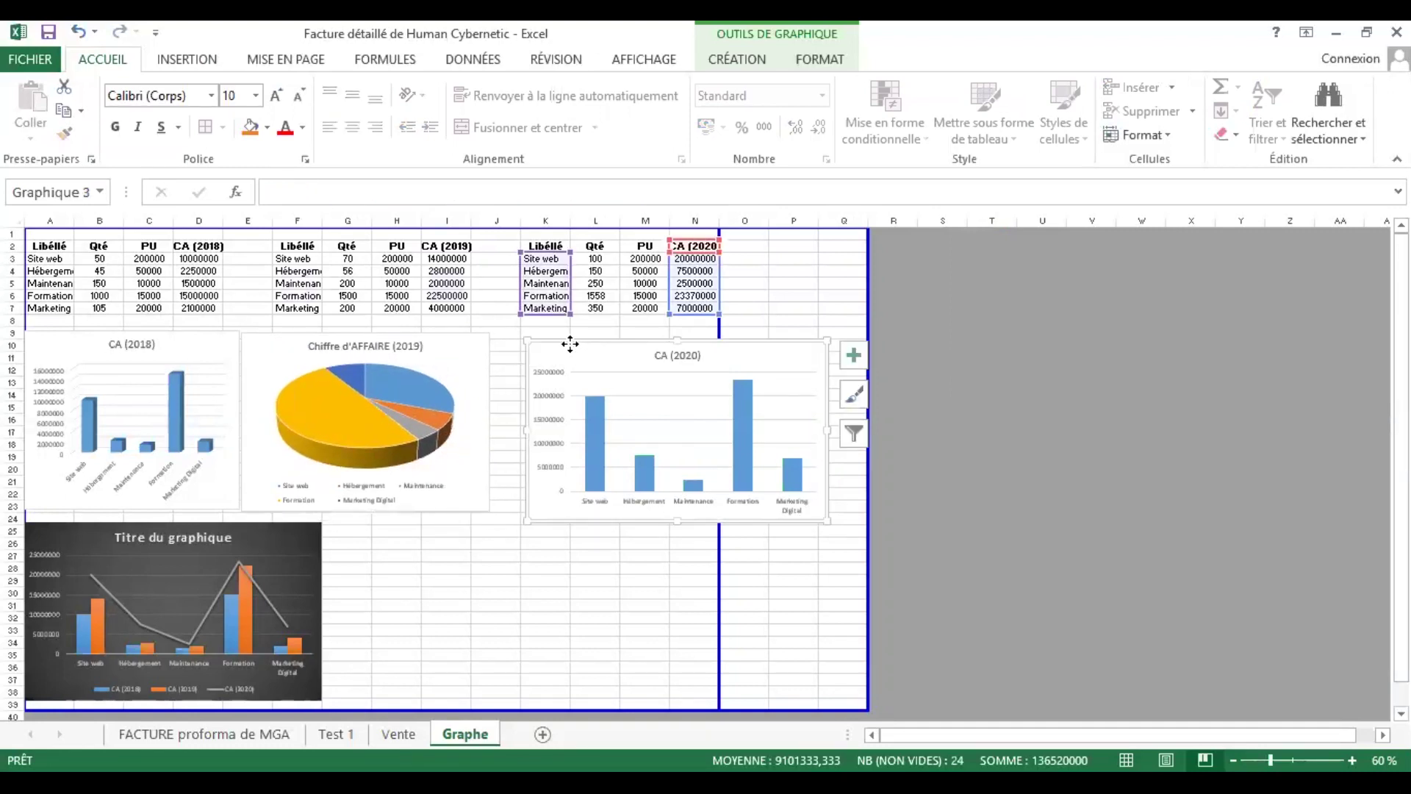
{"action": "left_click_drag", "start_coordinate": [570, 344], "coordinate": [538, 337]}
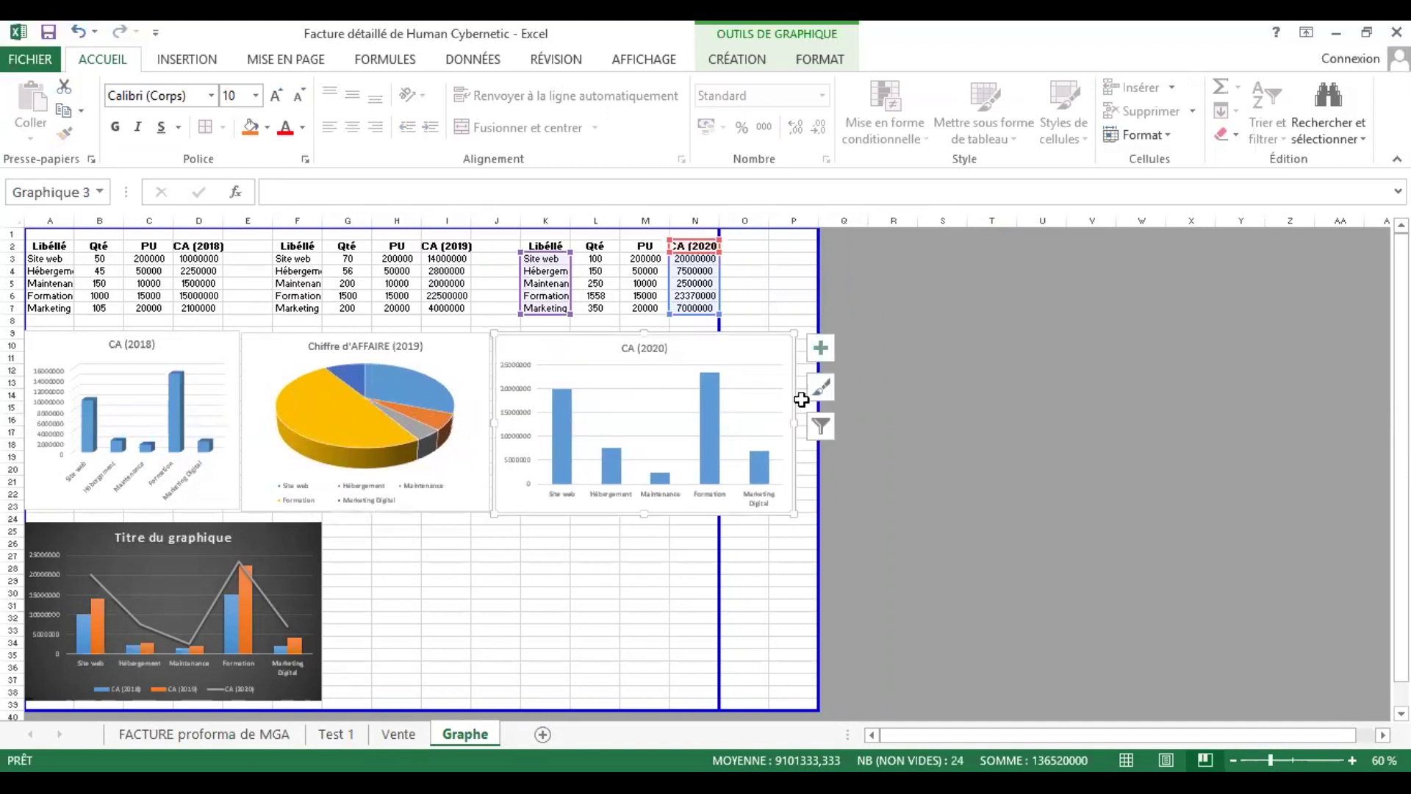
{"action": "left_click_drag", "start_coordinate": [792, 423], "coordinate": [709, 423]}
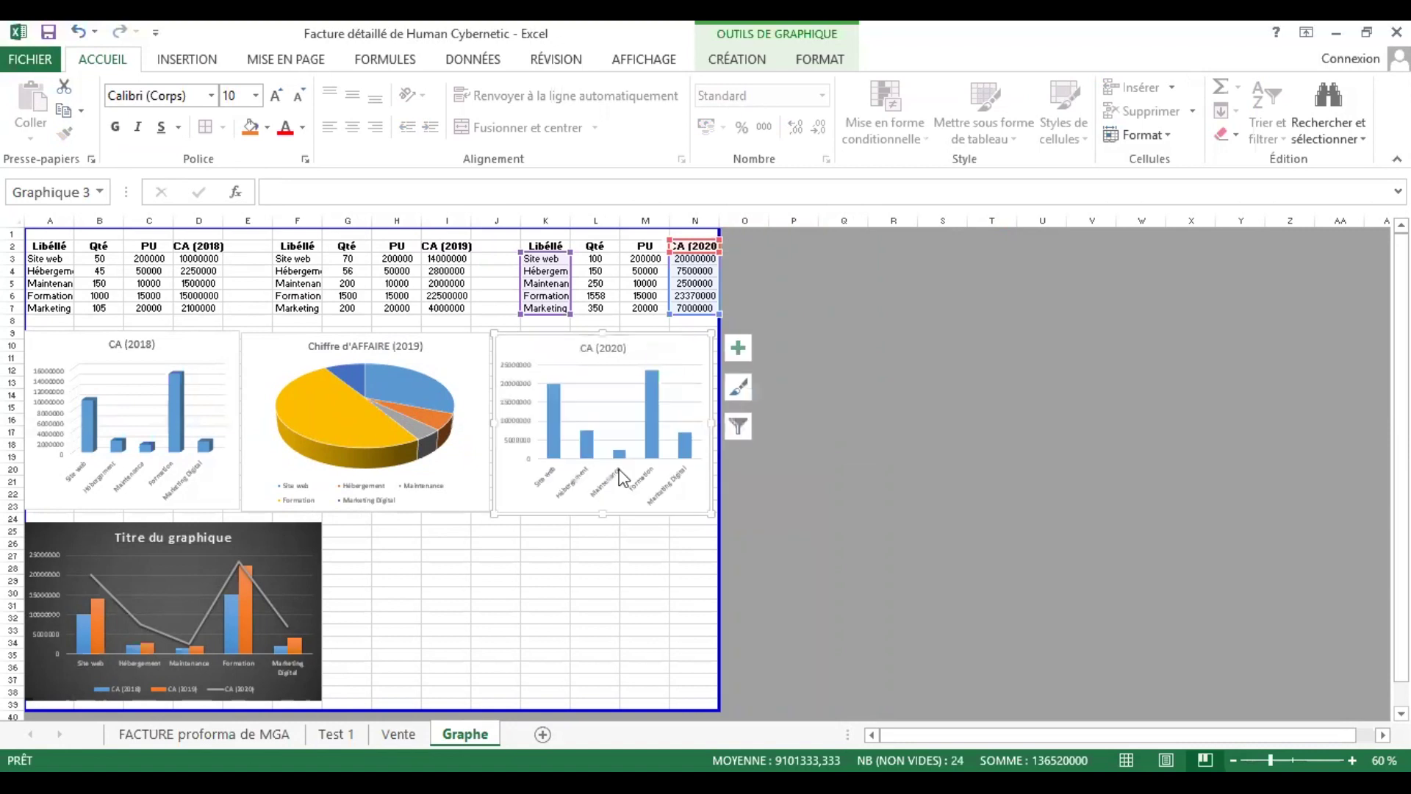
{"action": "left_click", "coordinate": [294, 596]}
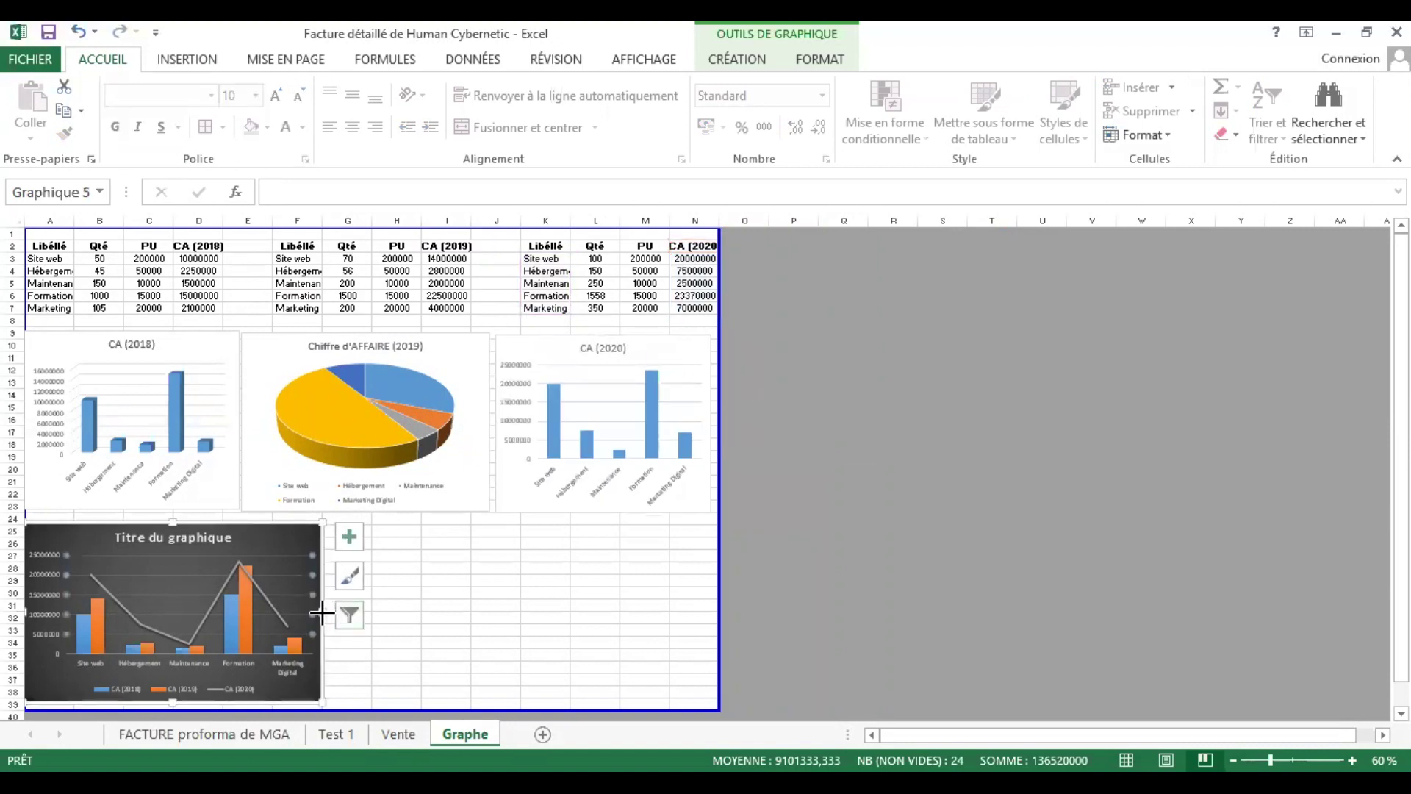
{"action": "left_click_drag", "start_coordinate": [324, 609], "coordinate": [522, 595]}
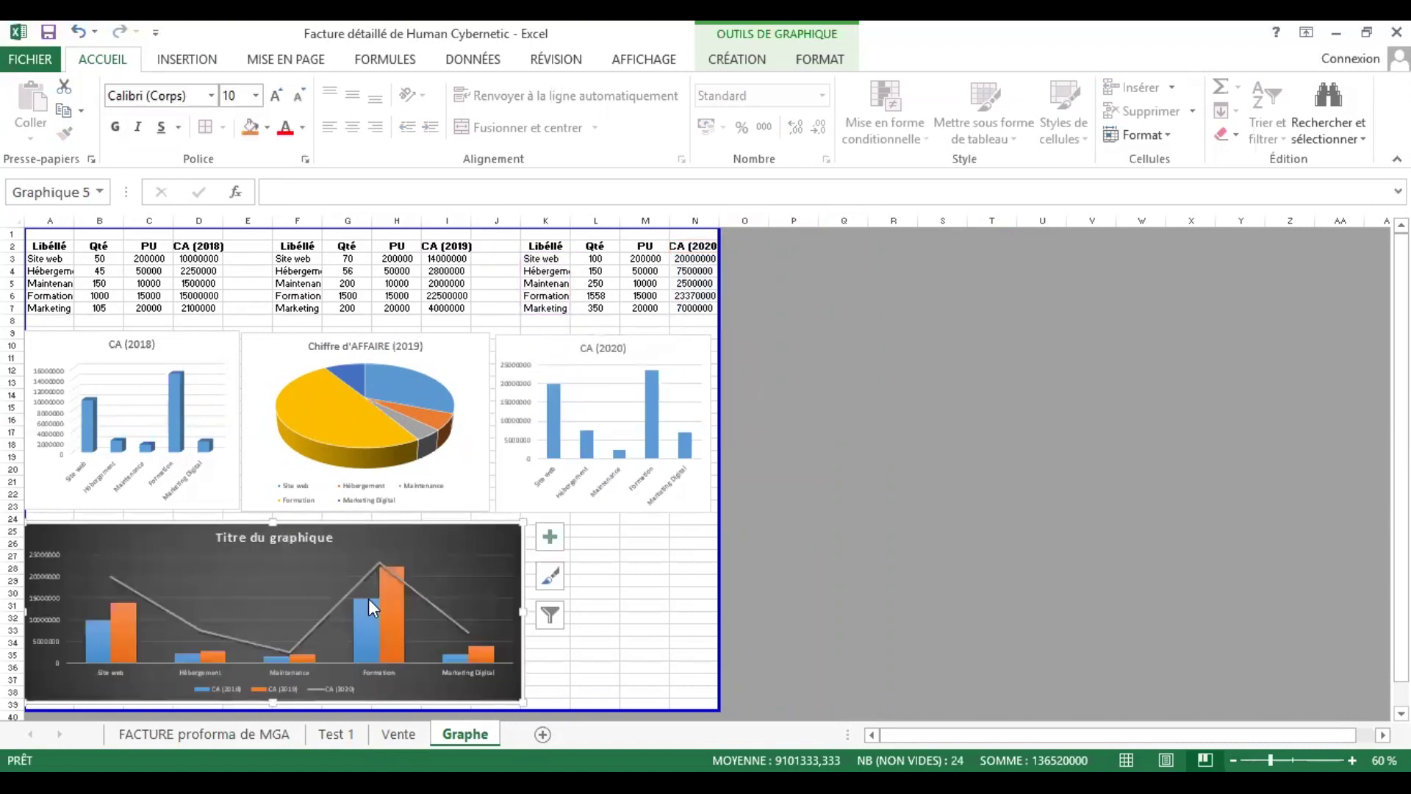
{"action": "left_click", "coordinate": [368, 598]}
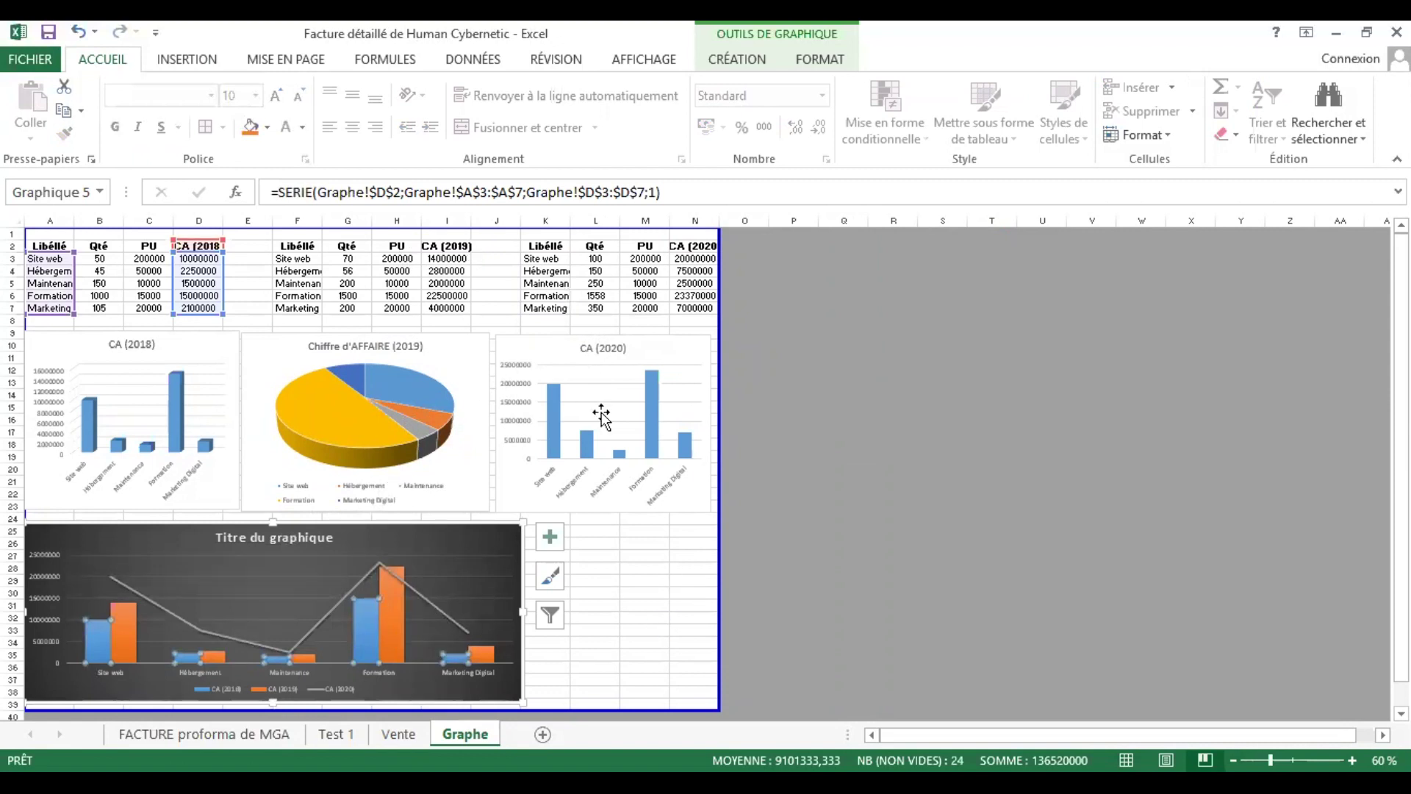
{"action": "left_click", "coordinate": [663, 557]}
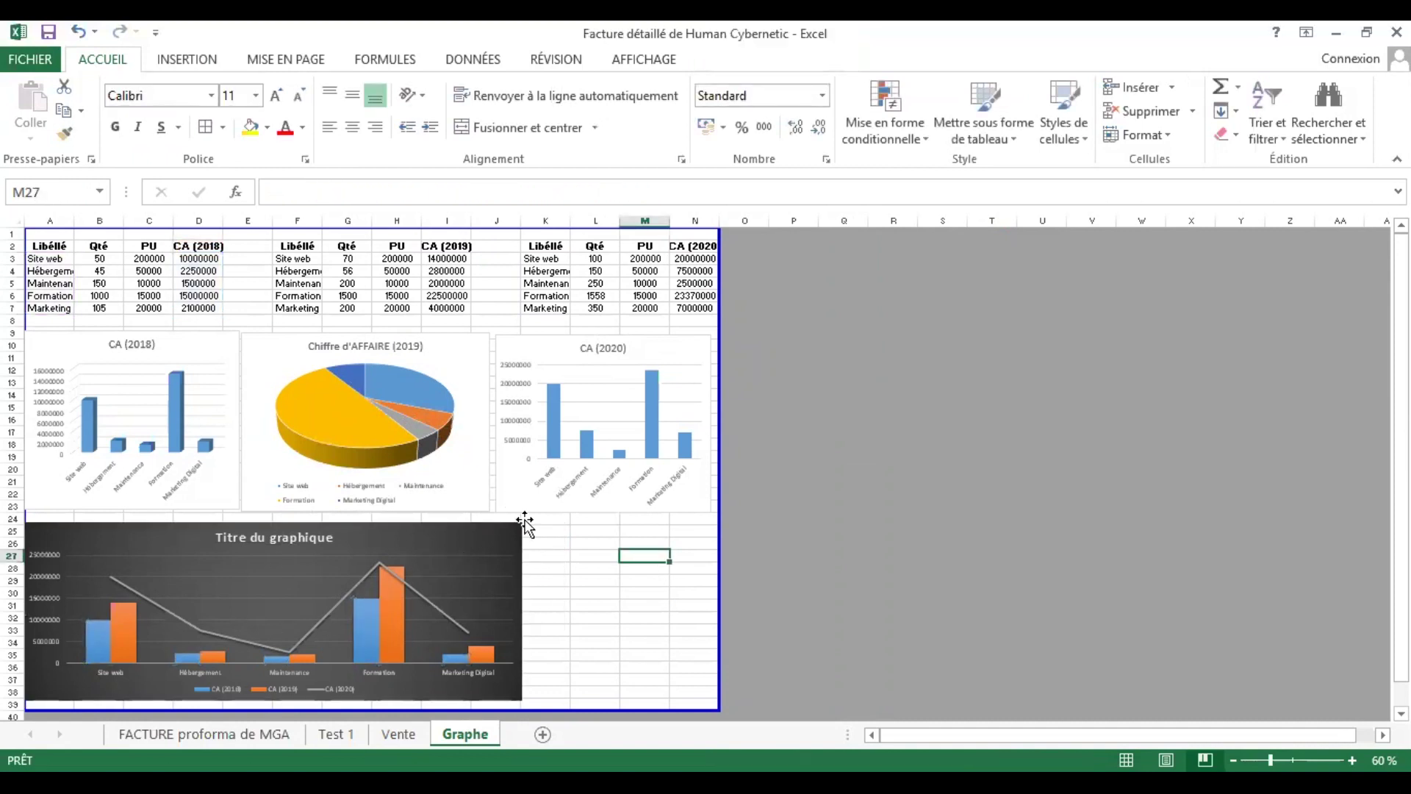
Step: Try Échelle print scales of 60, 70 and 65 %, settling on 55 %
{"action": "left_click", "coordinate": [286, 59]}
{"action": "double_click", "coordinate": [665, 136]}
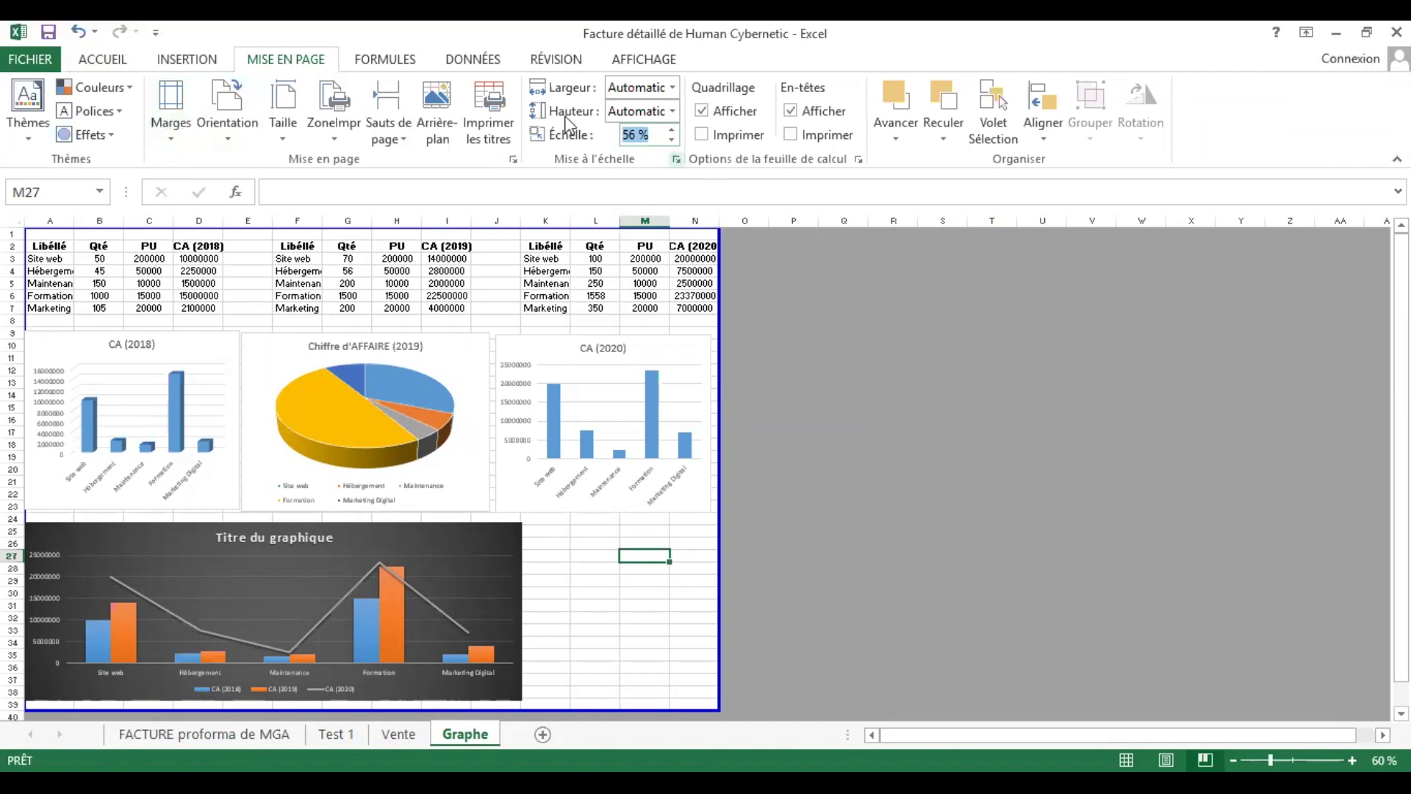
{"action": "left_click", "coordinate": [670, 131]}
{"action": "left_click", "coordinate": [671, 130]}
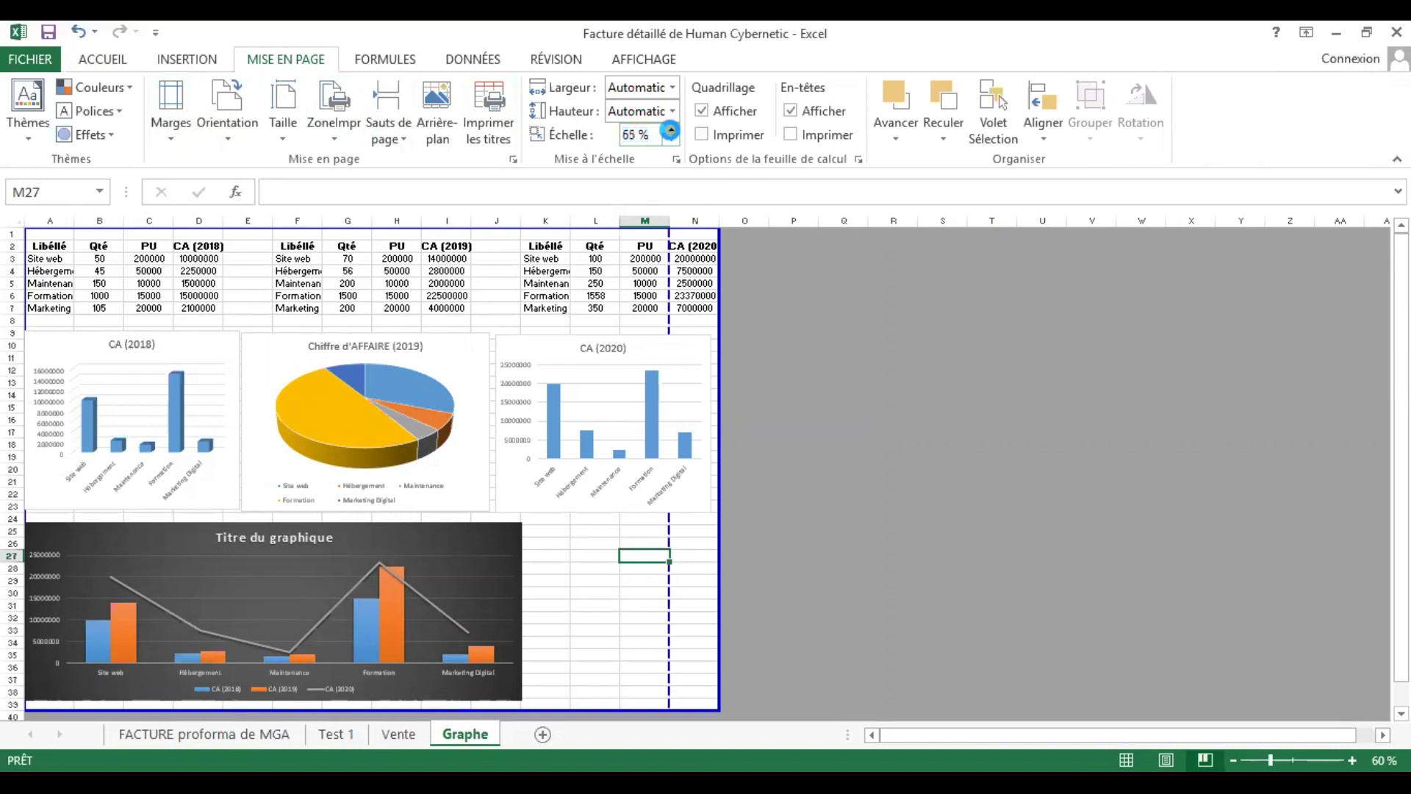
{"action": "left_click", "coordinate": [670, 131]}
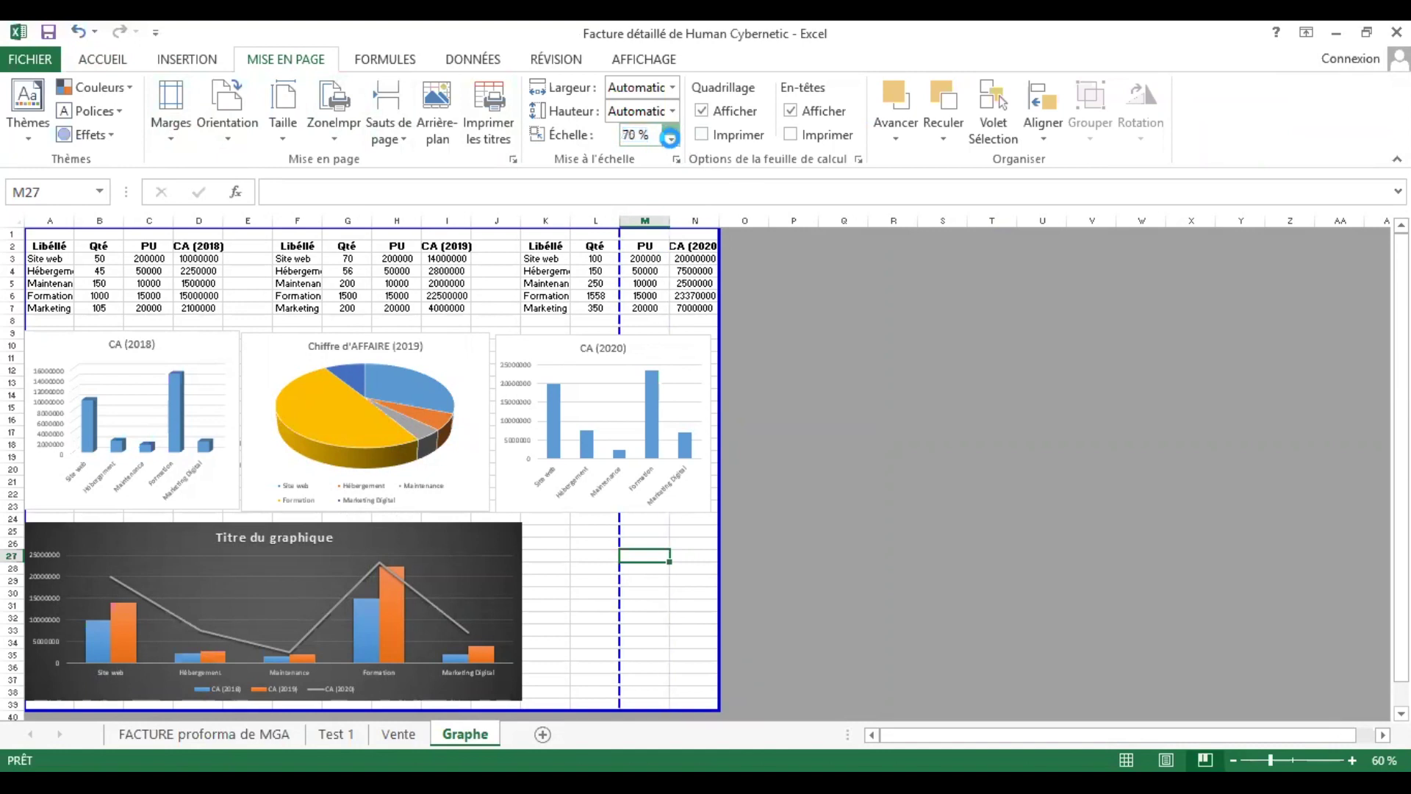
{"action": "left_click", "coordinate": [671, 140]}
{"action": "left_click", "coordinate": [671, 140]}
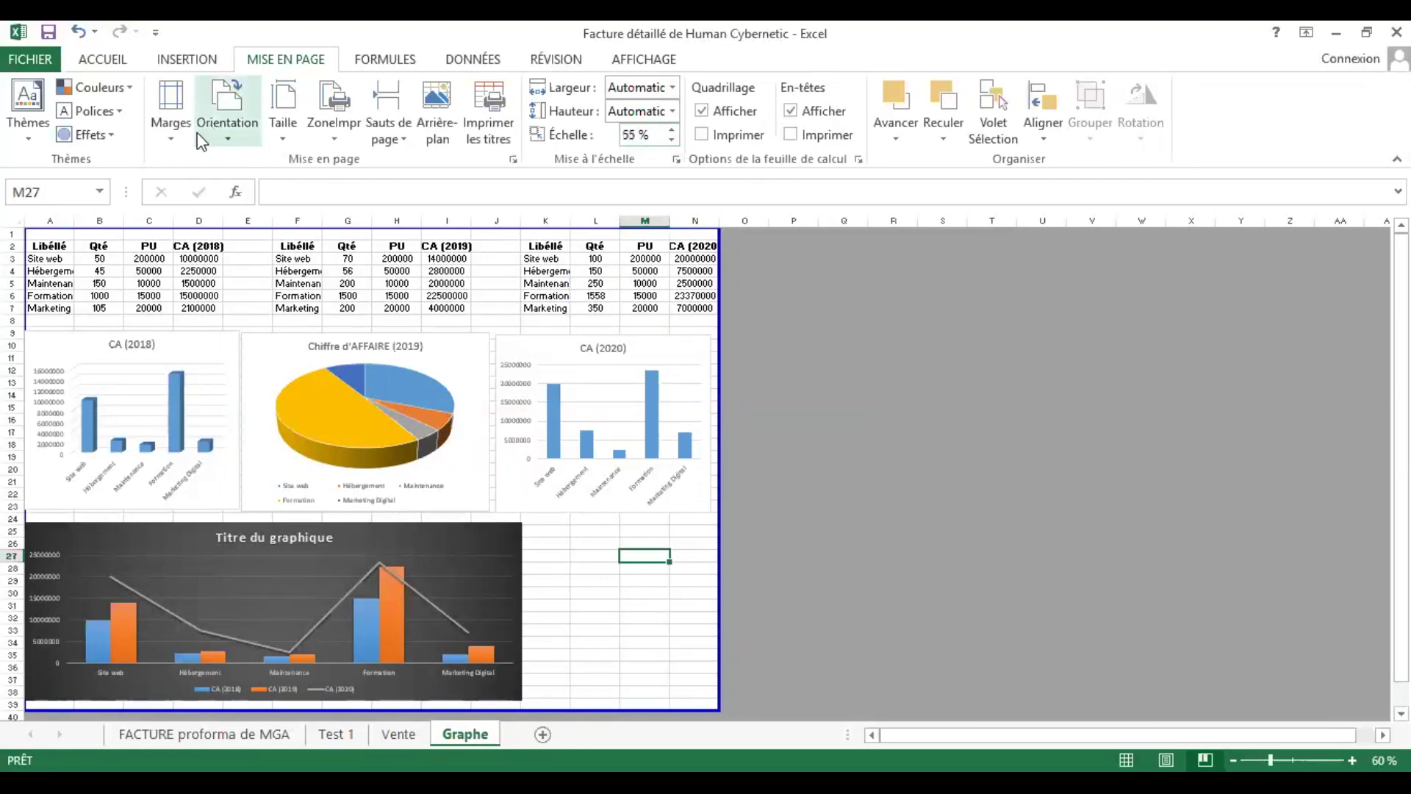
Step: Switch the page to landscape on A3 paper and raise the print scale to 65 %
{"action": "left_click", "coordinate": [170, 139]}
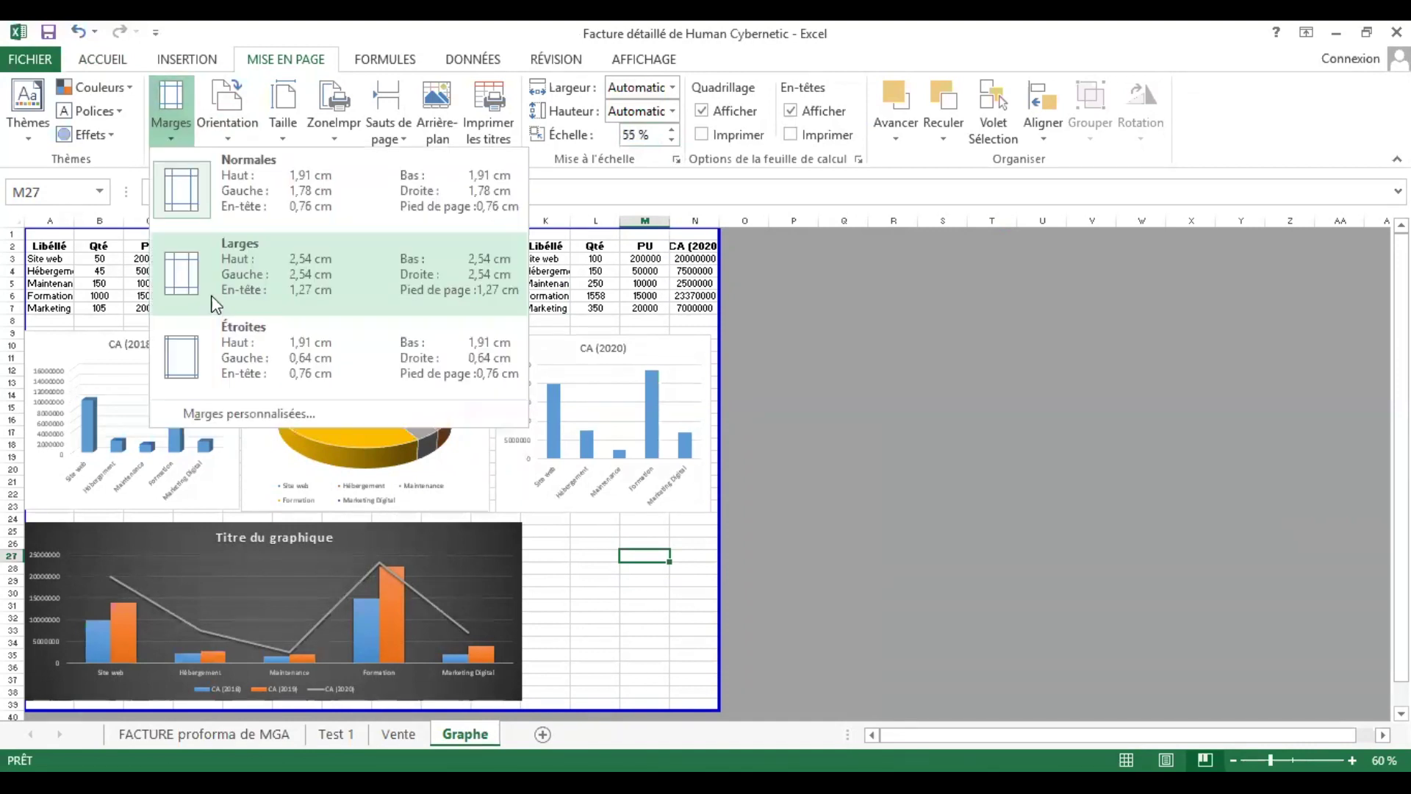
{"action": "left_click", "coordinate": [235, 141]}
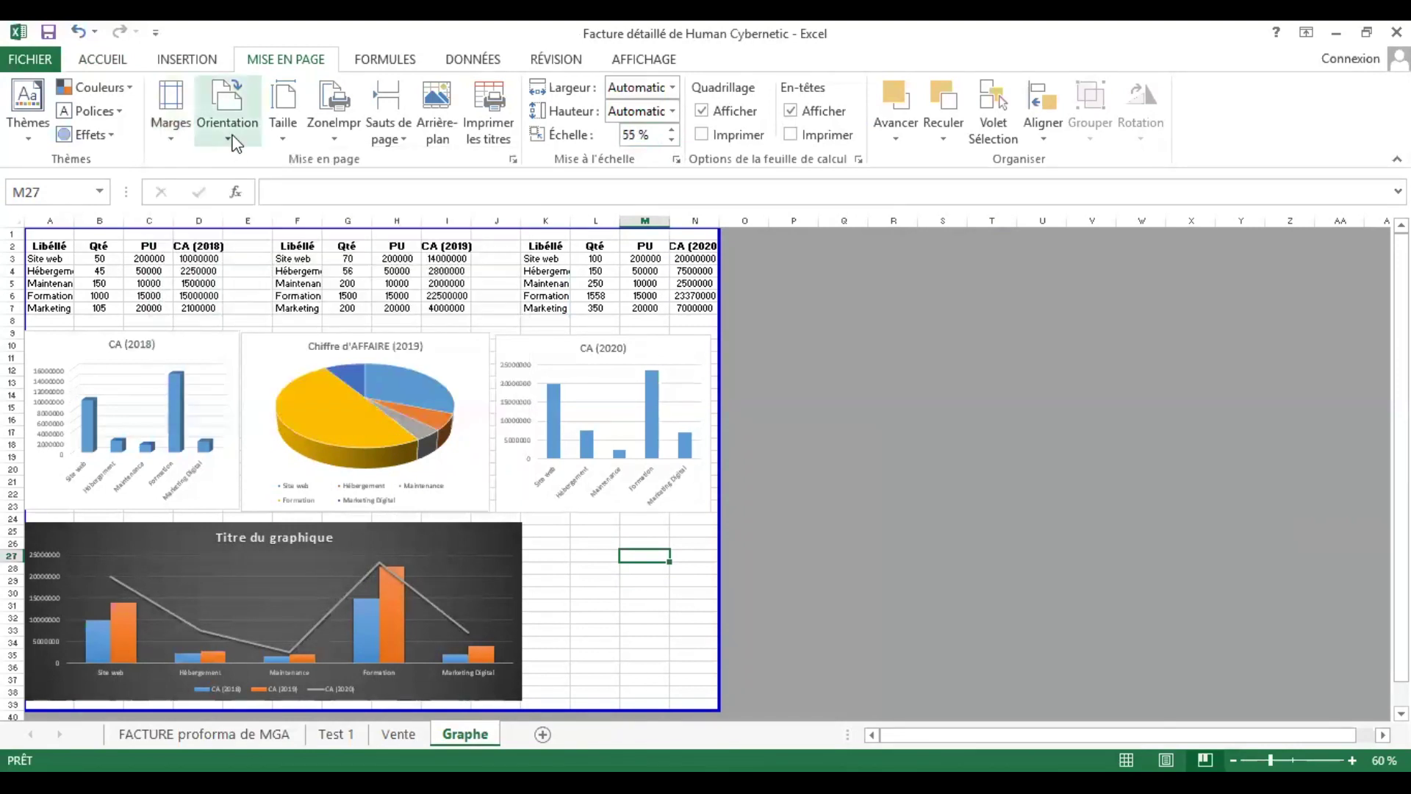
{"action": "left_click", "coordinate": [232, 136]}
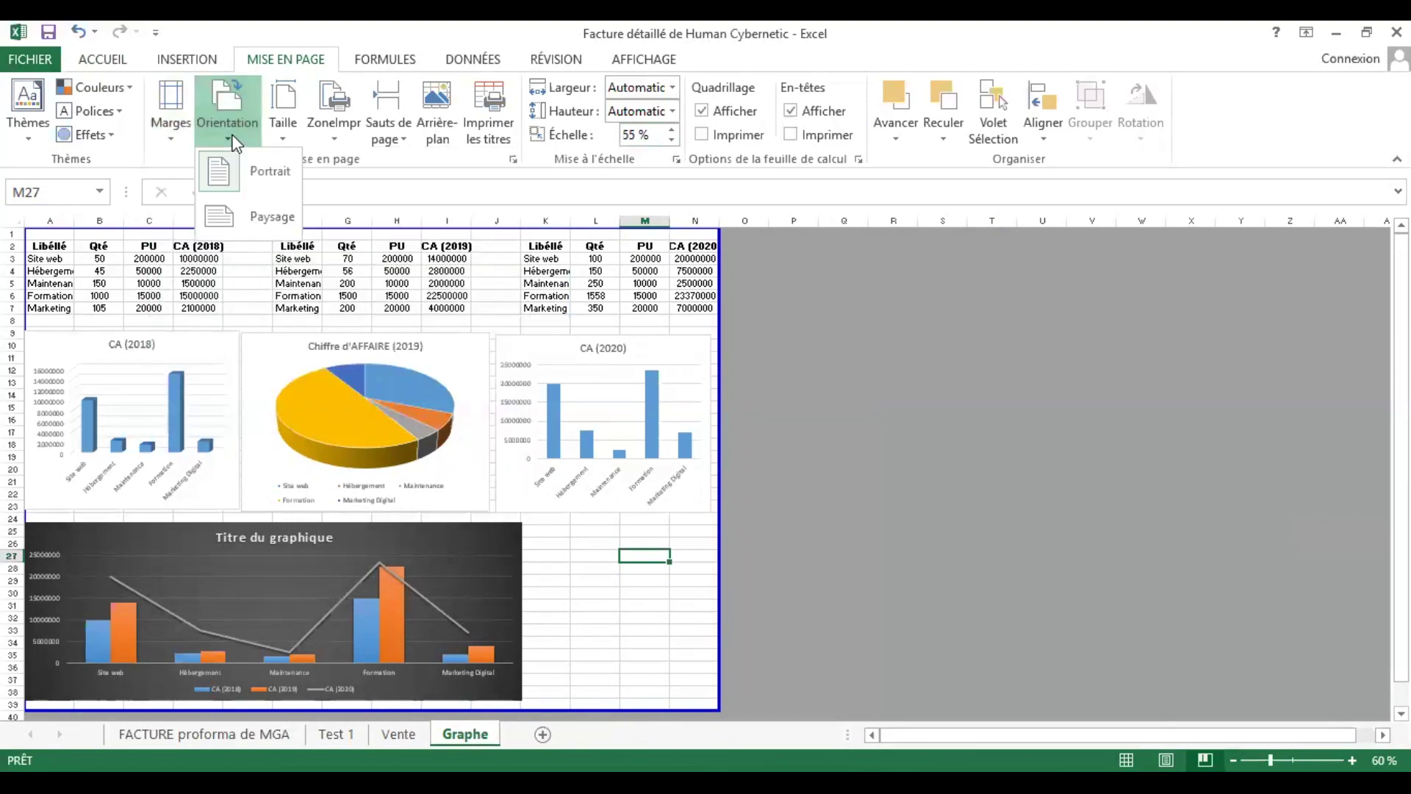
{"action": "left_click", "coordinate": [234, 220]}
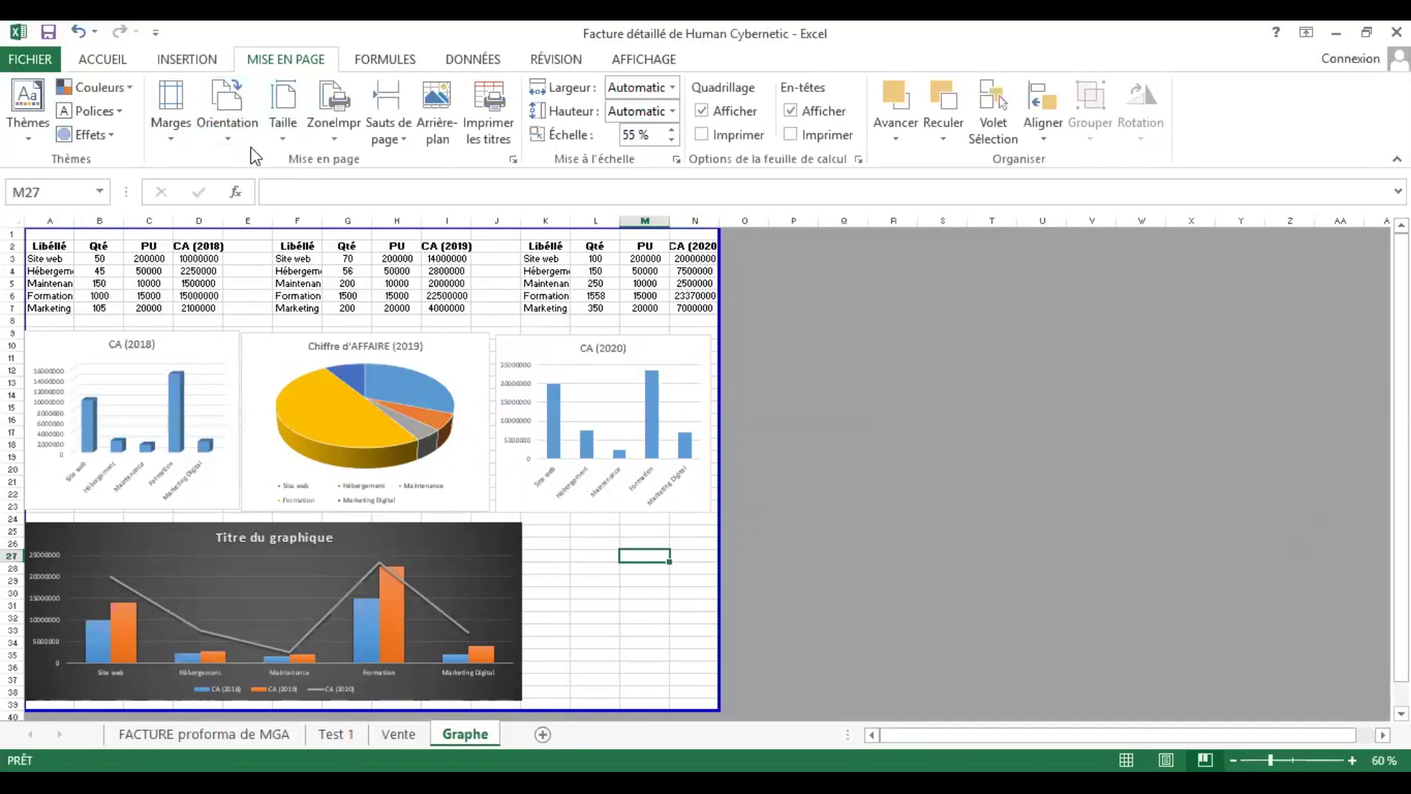
{"action": "left_click", "coordinate": [288, 138]}
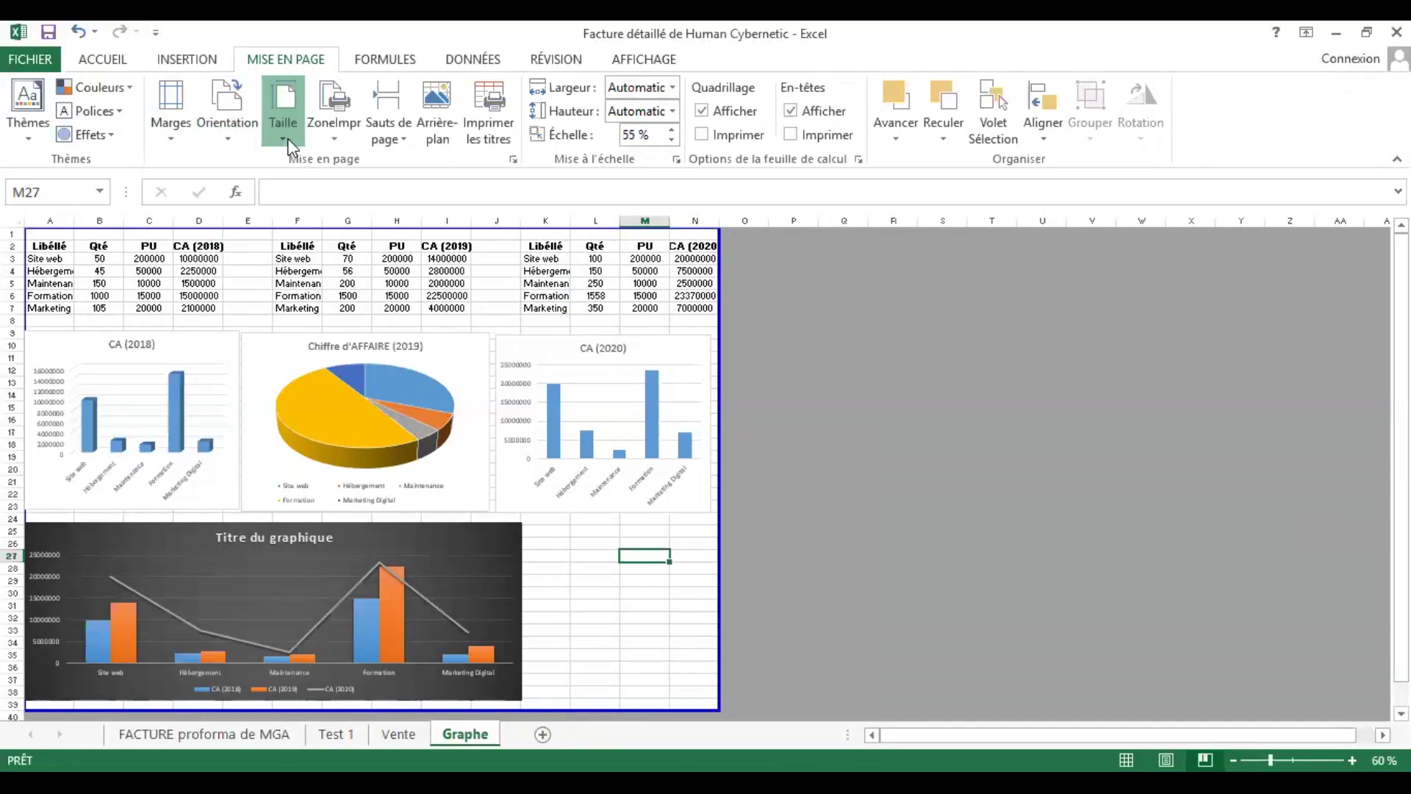
{"action": "left_click", "coordinate": [324, 404]}
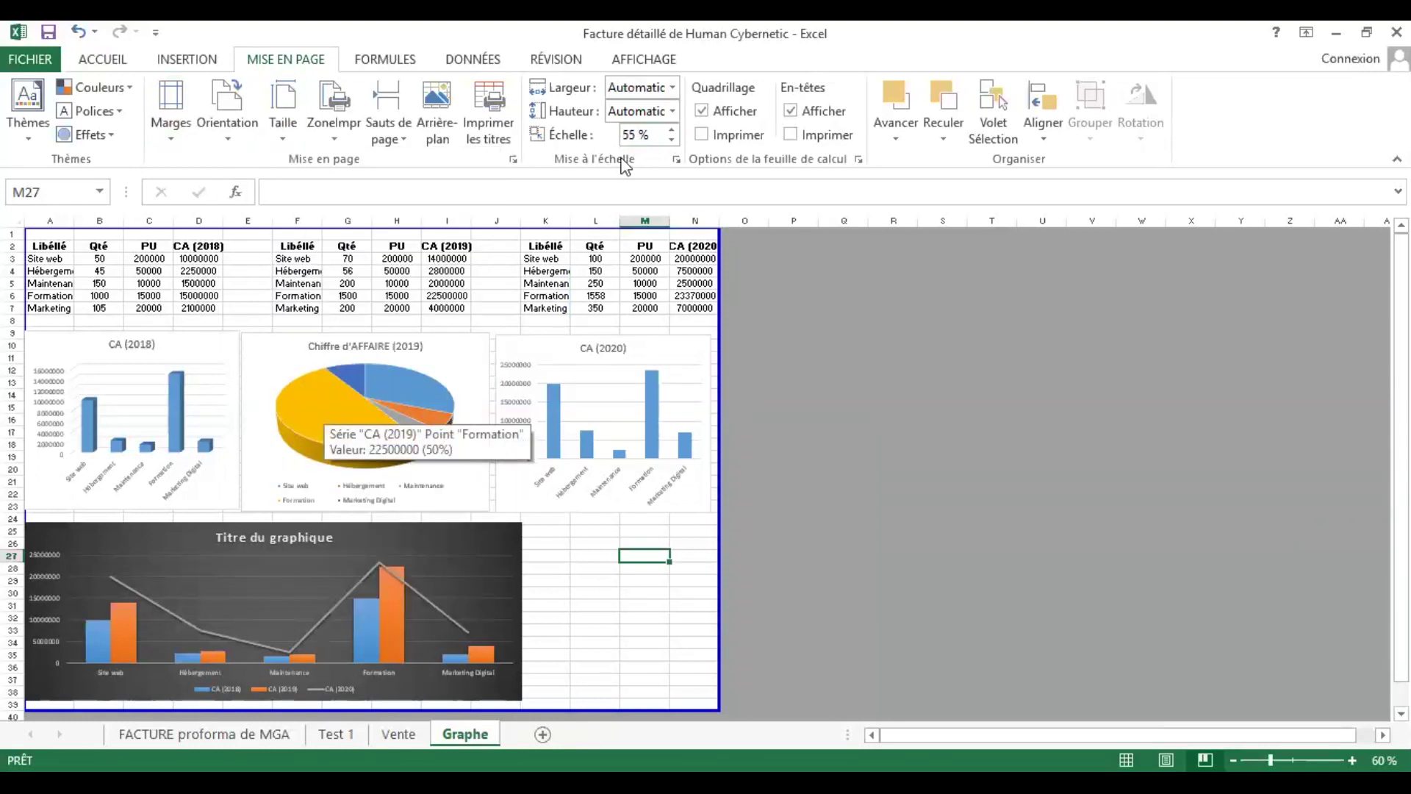
{"action": "double_click", "coordinate": [668, 128]}
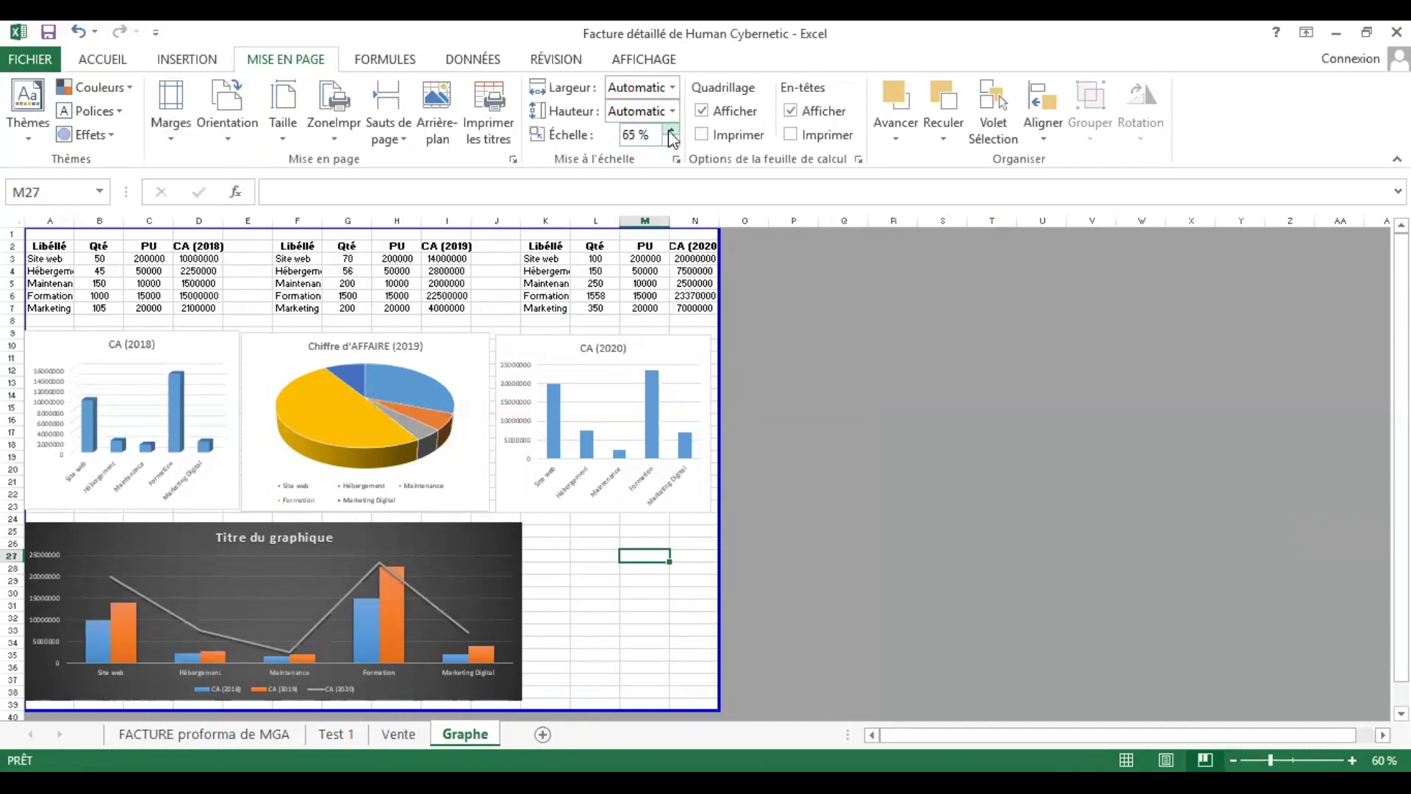
Step: Raise the print scale in steps through 70, 80 and 90 % up to 100 %
{"action": "left_click", "coordinate": [668, 130]}
{"action": "left_click", "coordinate": [669, 129]}
{"action": "left_click", "coordinate": [670, 130]}
{"action": "left_click", "coordinate": [669, 130]}
{"action": "left_click", "coordinate": [670, 129]}
{"action": "left_click", "coordinate": [670, 129]}
{"action": "left_click", "coordinate": [670, 130]}
{"action": "left_click", "coordinate": [670, 130]}
Step: Push the scale past 100 % and drag the extra page break onto the print-area edge, ending at 127 %
{"action": "left_click", "coordinate": [670, 130]}
{"action": "left_click", "coordinate": [670, 129]}
{"action": "left_click", "coordinate": [670, 130]}
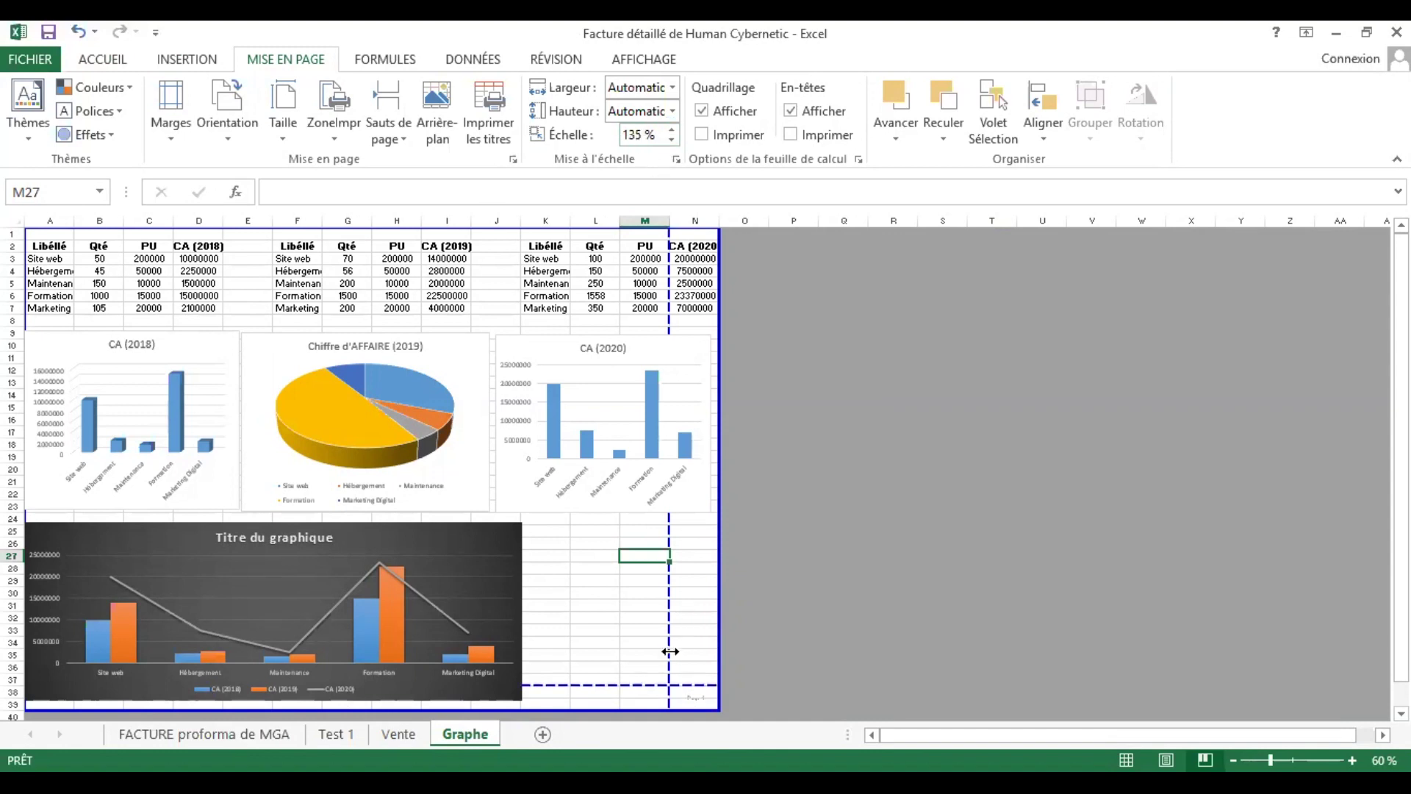
{"action": "left_click_drag", "start_coordinate": [670, 643], "coordinate": [724, 636]}
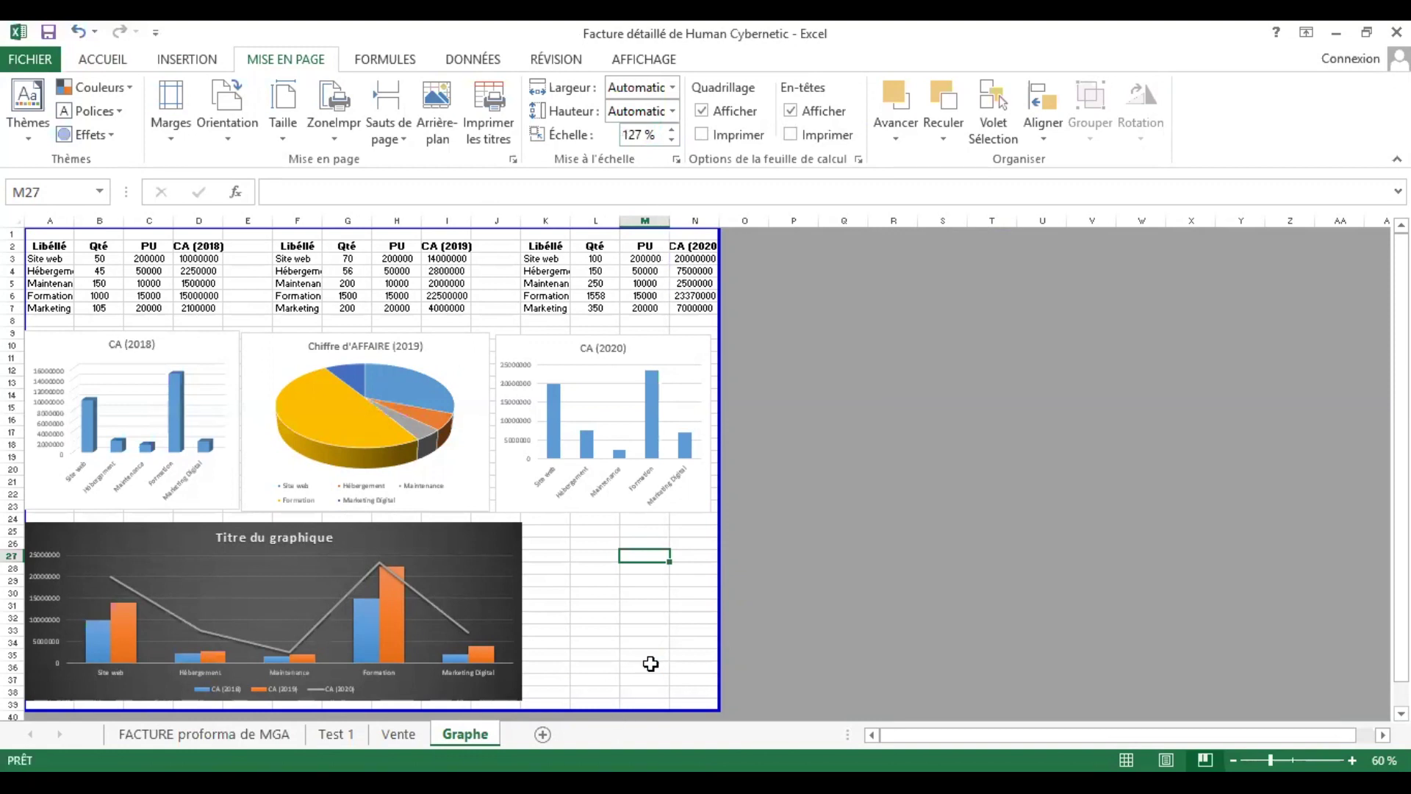
{"action": "left_click", "coordinate": [647, 138]}
Step: Save as PDF, appending 2 to the name to make 'Facture détaillé de Human Cybernetic2'
{"action": "left_click", "coordinate": [29, 59]}
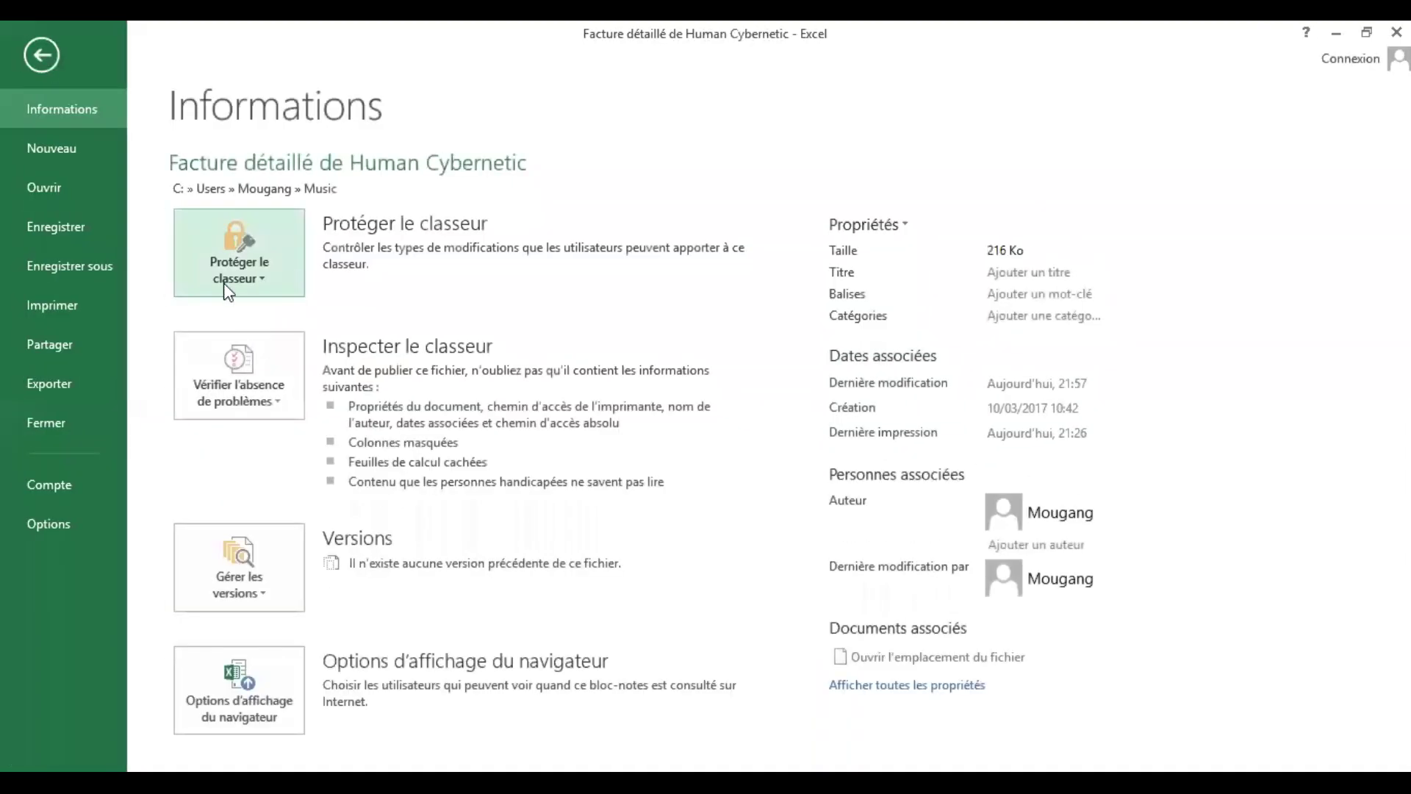
{"action": "left_click", "coordinate": [99, 269]}
{"action": "left_click", "coordinate": [626, 262]}
{"action": "left_click", "coordinate": [217, 395]}
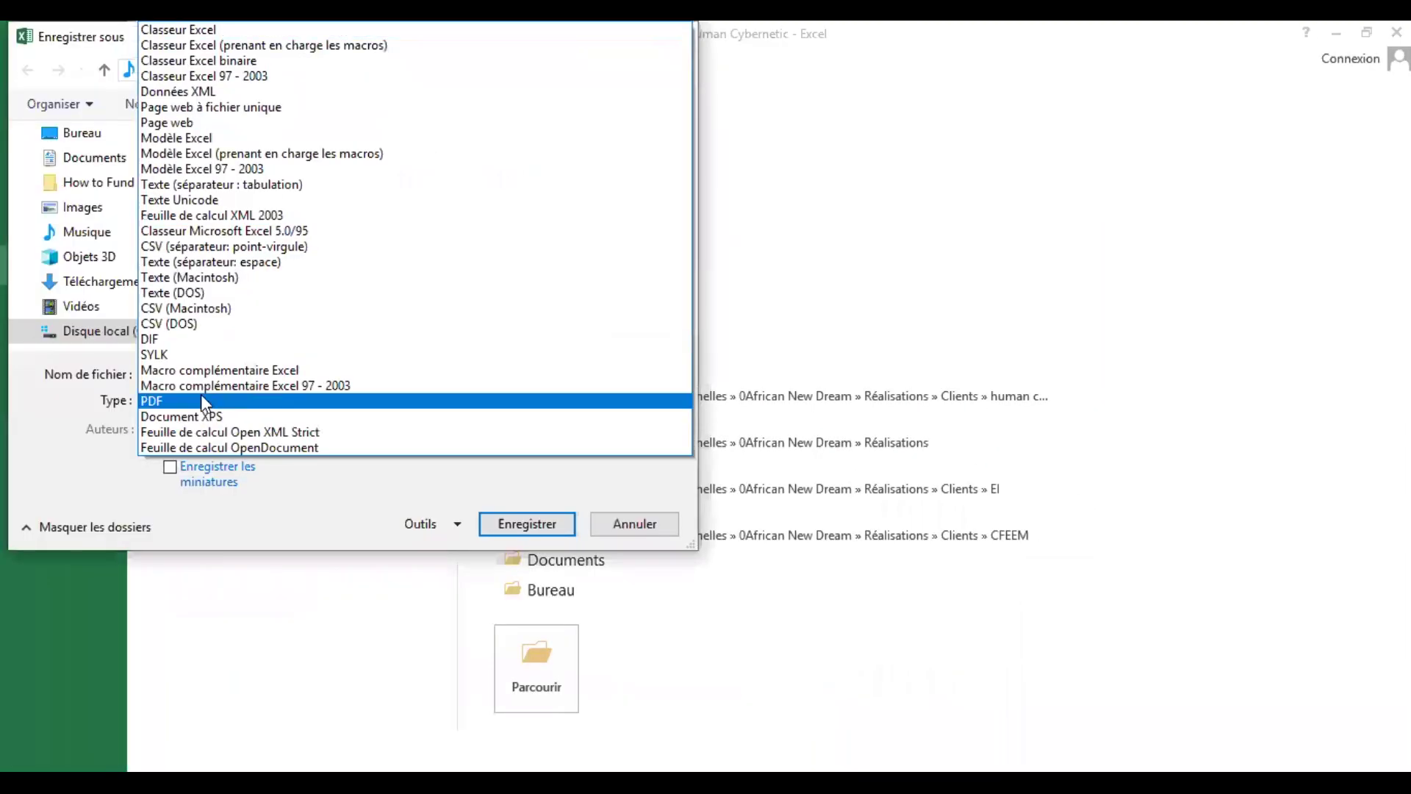
{"action": "left_click", "coordinate": [193, 401]}
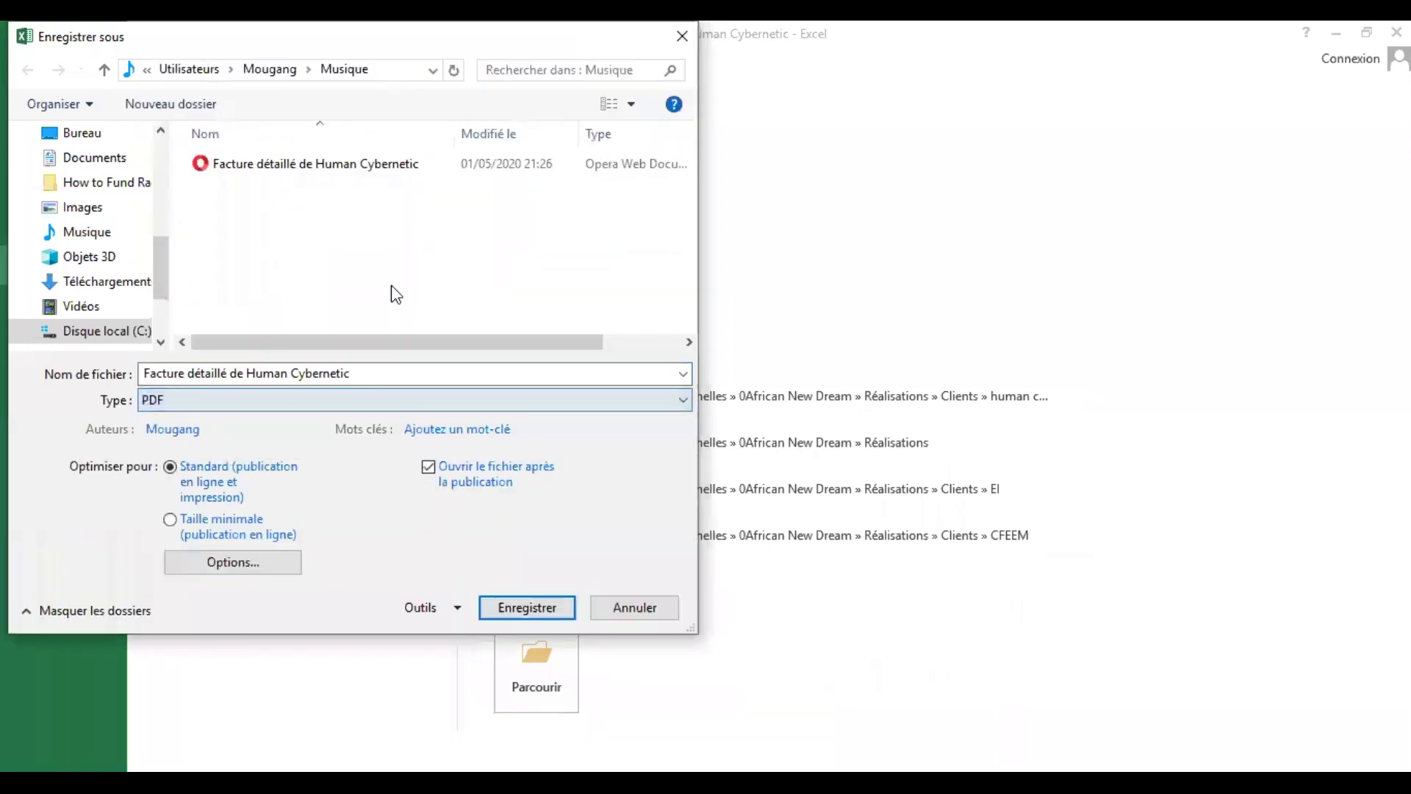
{"action": "left_click", "coordinate": [389, 374]}
{"action": "left_click", "coordinate": [390, 373]}
{"action": "type", "text": "2"}
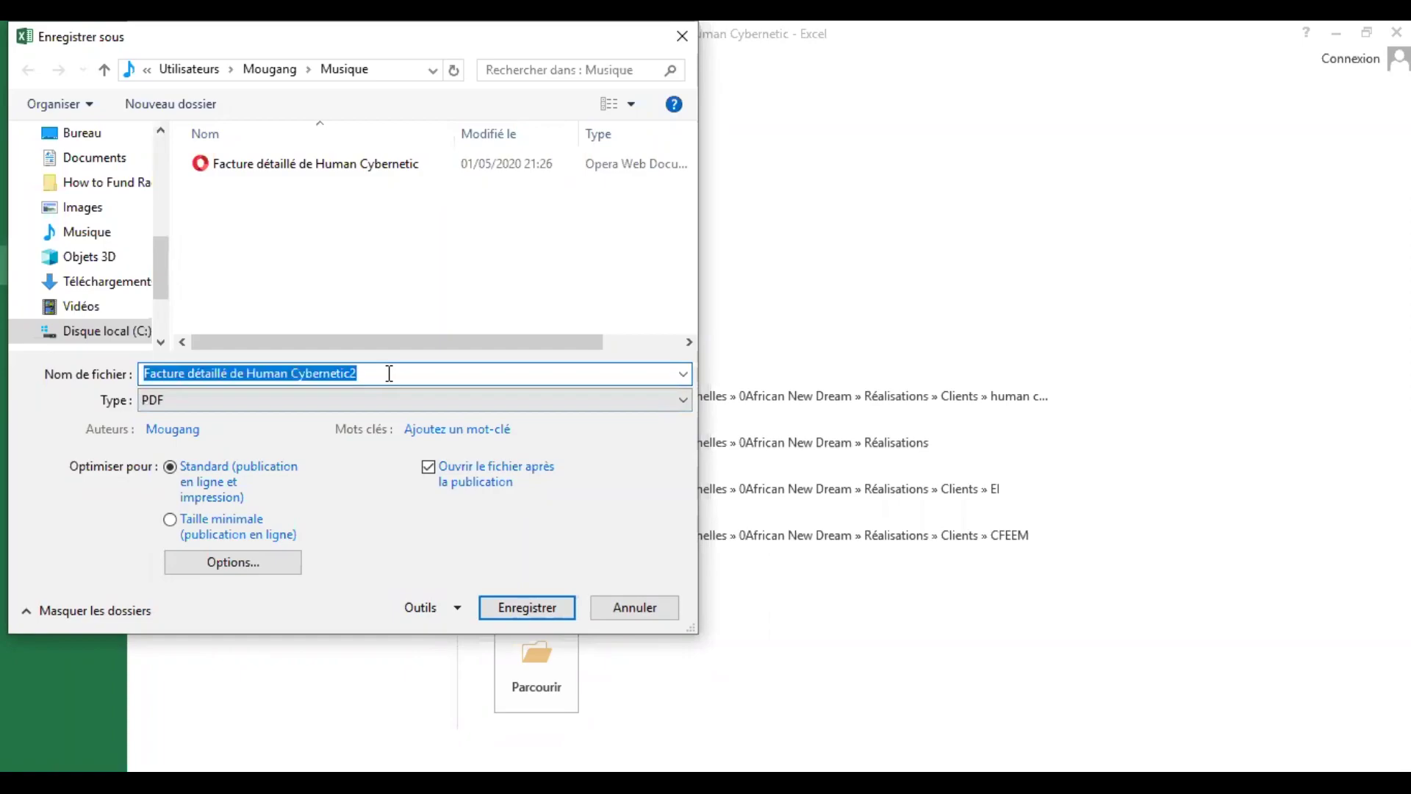
{"action": "left_click", "coordinate": [527, 607]}
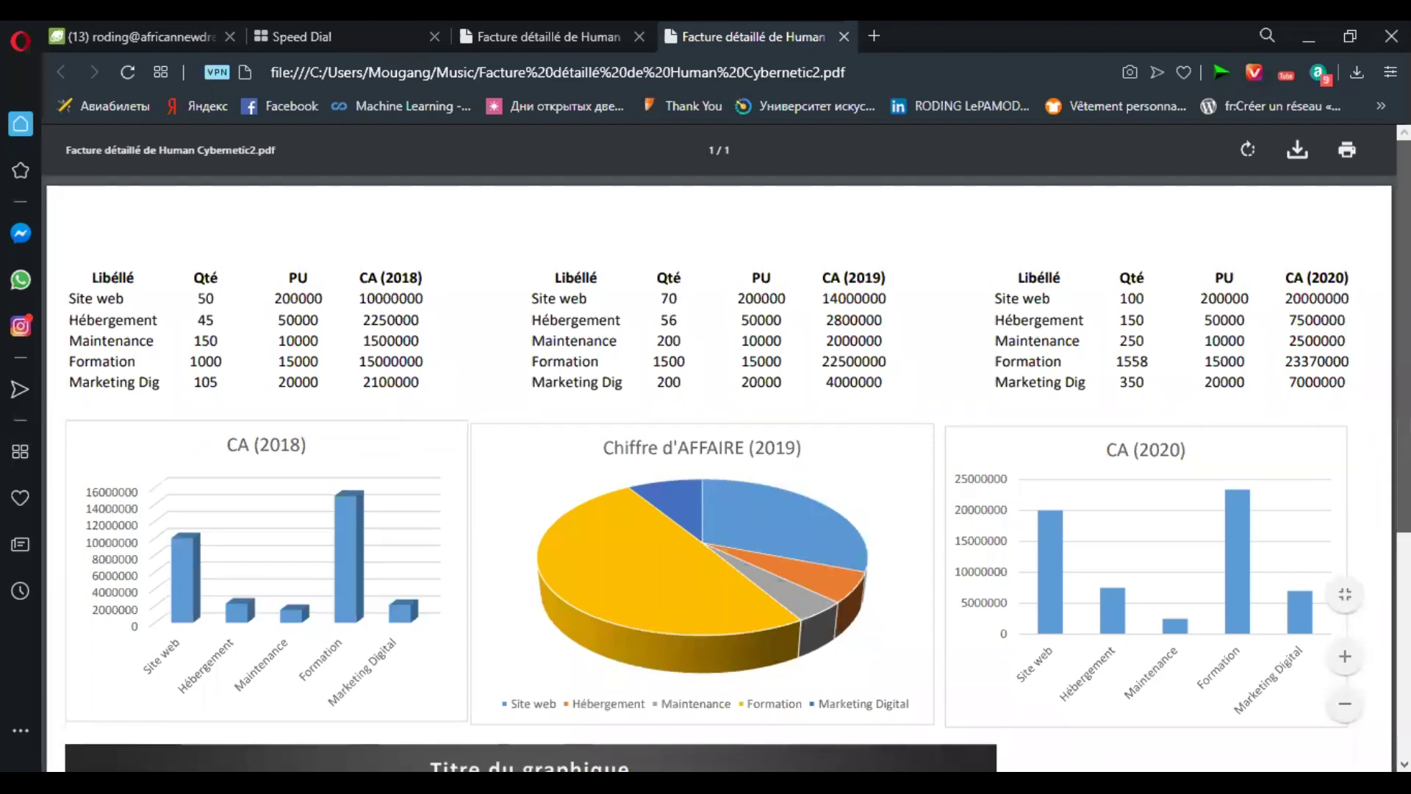
Step: Scroll up and down the Cybernetic2 PDF to check its tables and charts
{"action": "scroll", "coordinate": [720, 456], "scroll_direction": "down", "scroll_amount": 1}
{"action": "scroll", "coordinate": [720, 455], "scroll_direction": "down", "scroll_amount": 1}
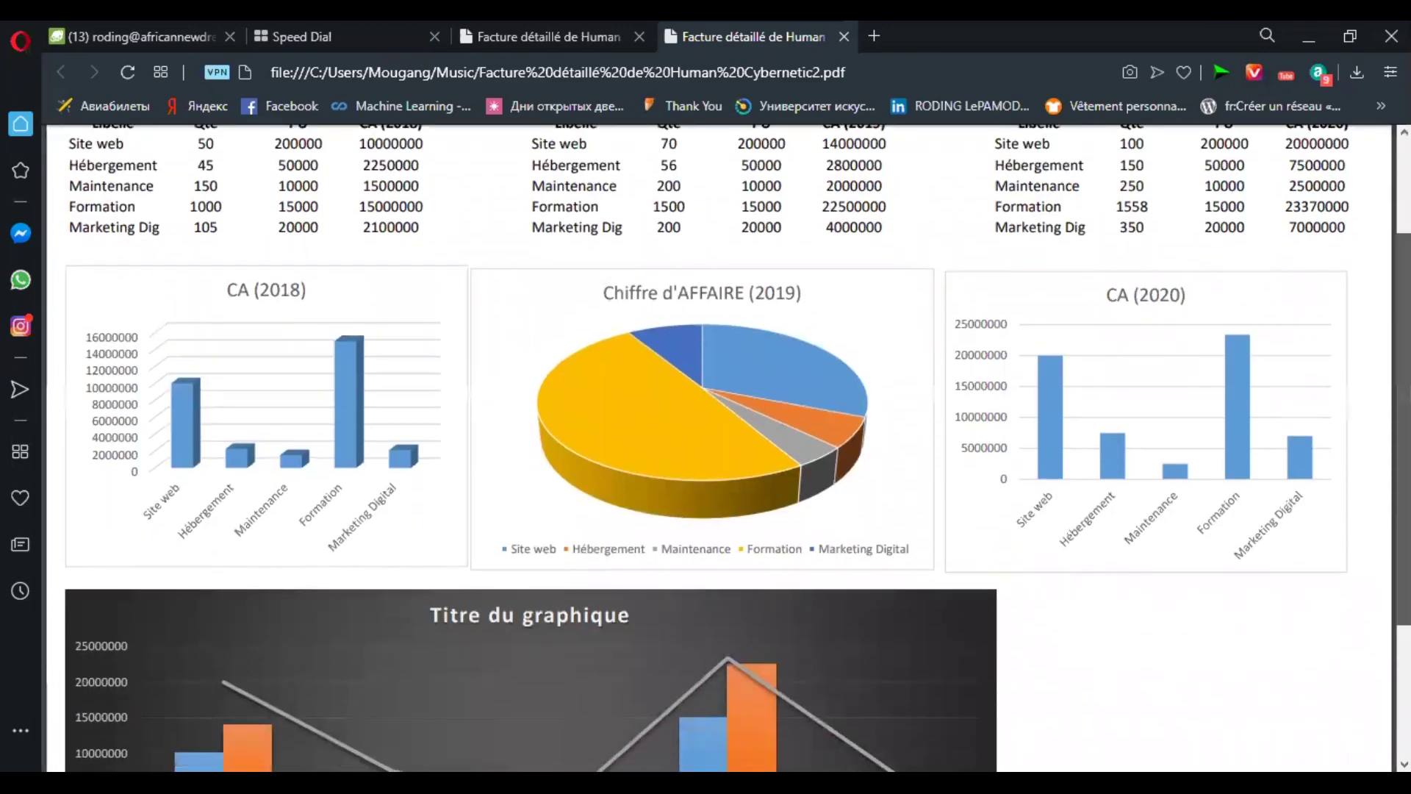
{"action": "scroll", "coordinate": [721, 456], "scroll_direction": "down", "scroll_amount": 1}
{"action": "scroll", "coordinate": [720, 456], "scroll_direction": "down", "scroll_amount": 1}
{"action": "scroll", "coordinate": [720, 455], "scroll_direction": "up", "scroll_amount": 2}
{"action": "scroll", "coordinate": [721, 455], "scroll_direction": "up", "scroll_amount": 3}
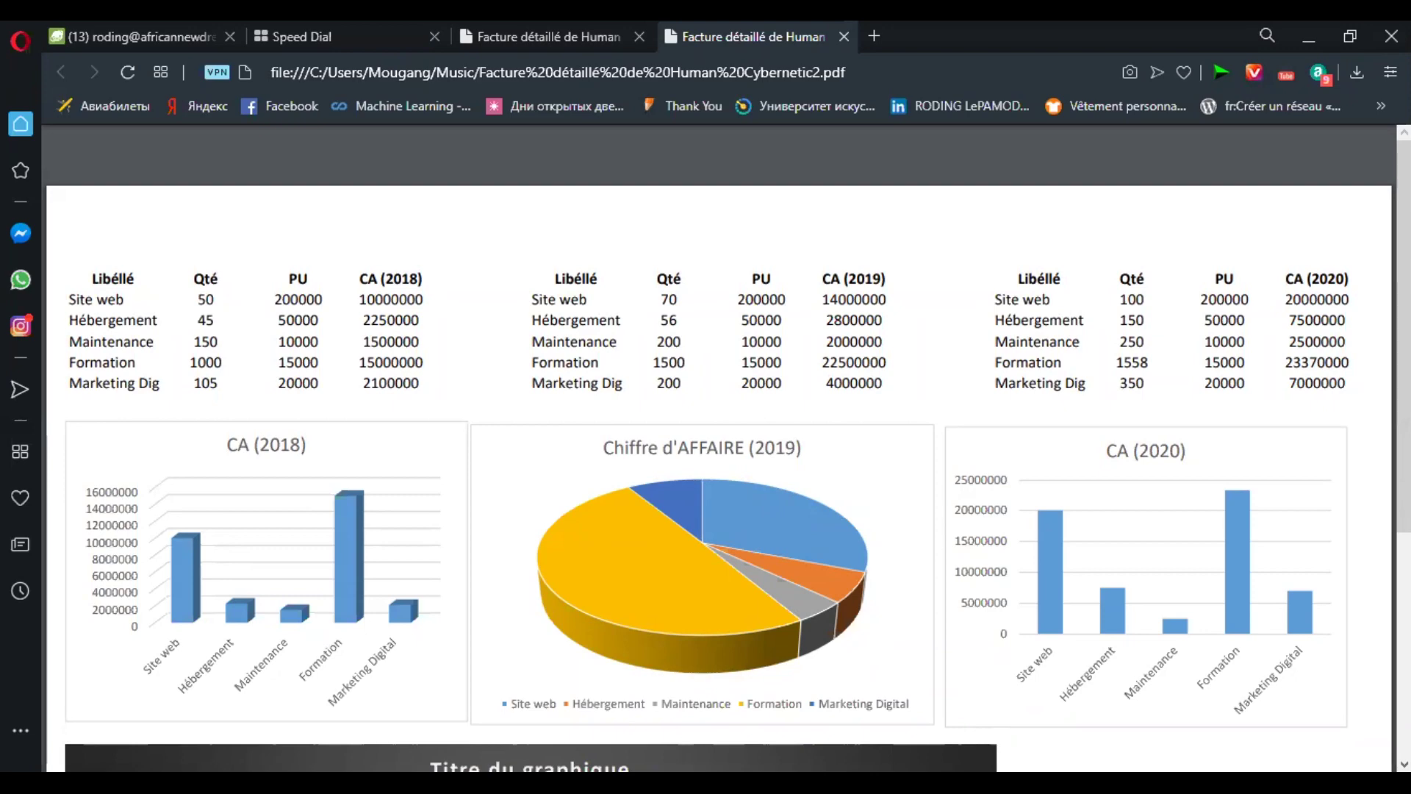
{"action": "scroll", "coordinate": [705, 470], "scroll_direction": "down", "scroll_amount": 5}
{"action": "scroll", "coordinate": [705, 470], "scroll_direction": "up", "scroll_amount": 3}
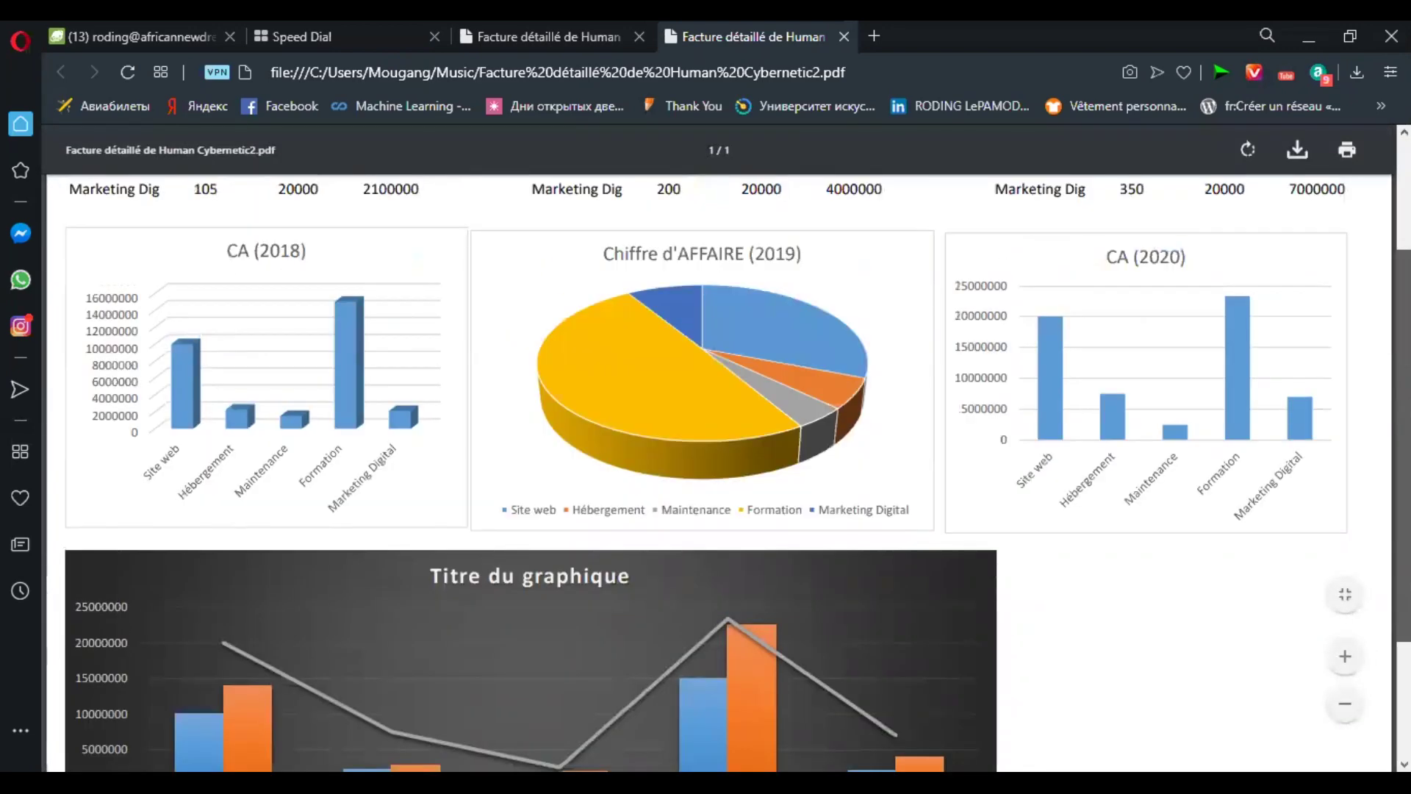
{"action": "scroll", "coordinate": [705, 471], "scroll_direction": "up", "scroll_amount": 3}
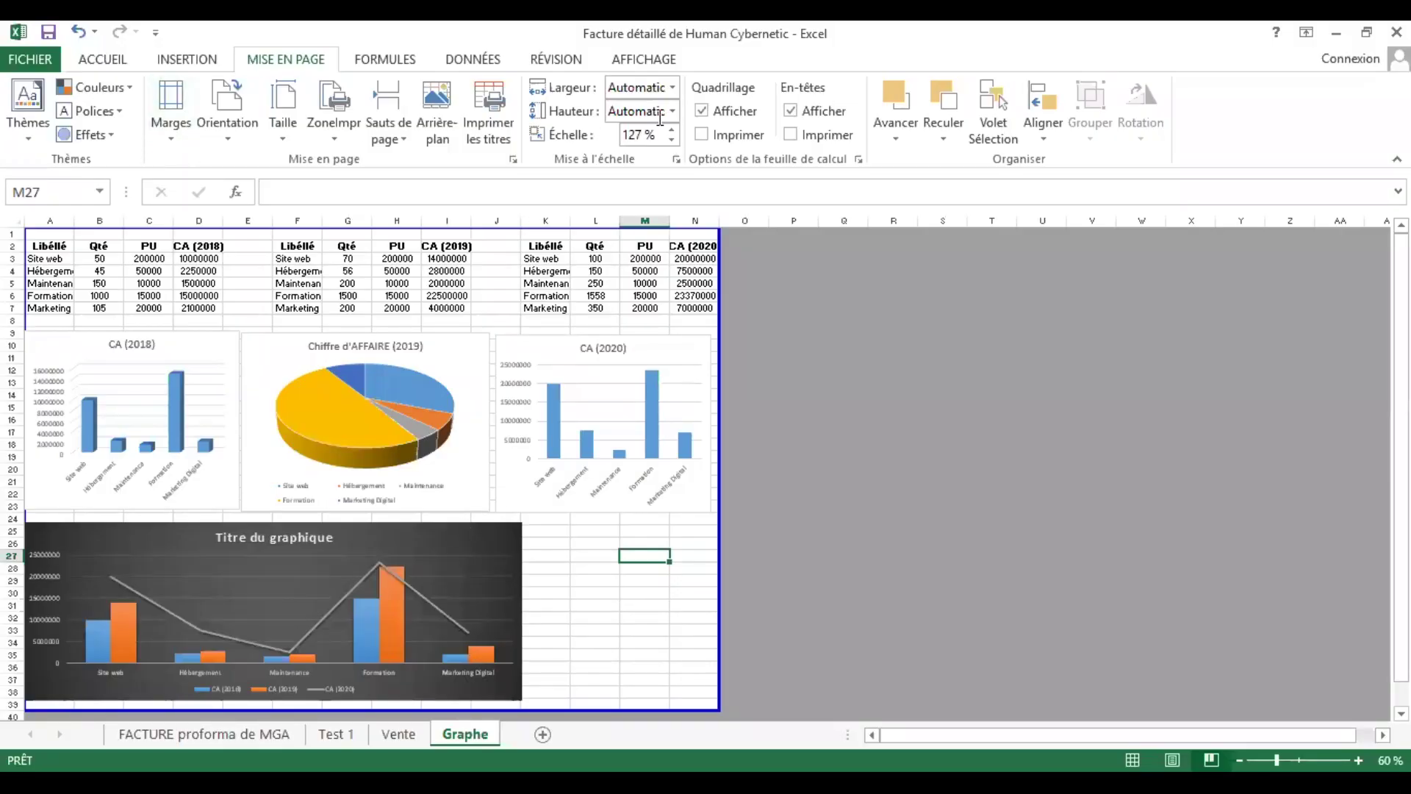
Step: Set the print scale to 50 % and change the paper size to A4
{"action": "left_click", "coordinate": [641, 134]}
{"action": "type", "text": "50"}
{"action": "key", "text": "Return"}
{"action": "left_click", "coordinate": [234, 147]}
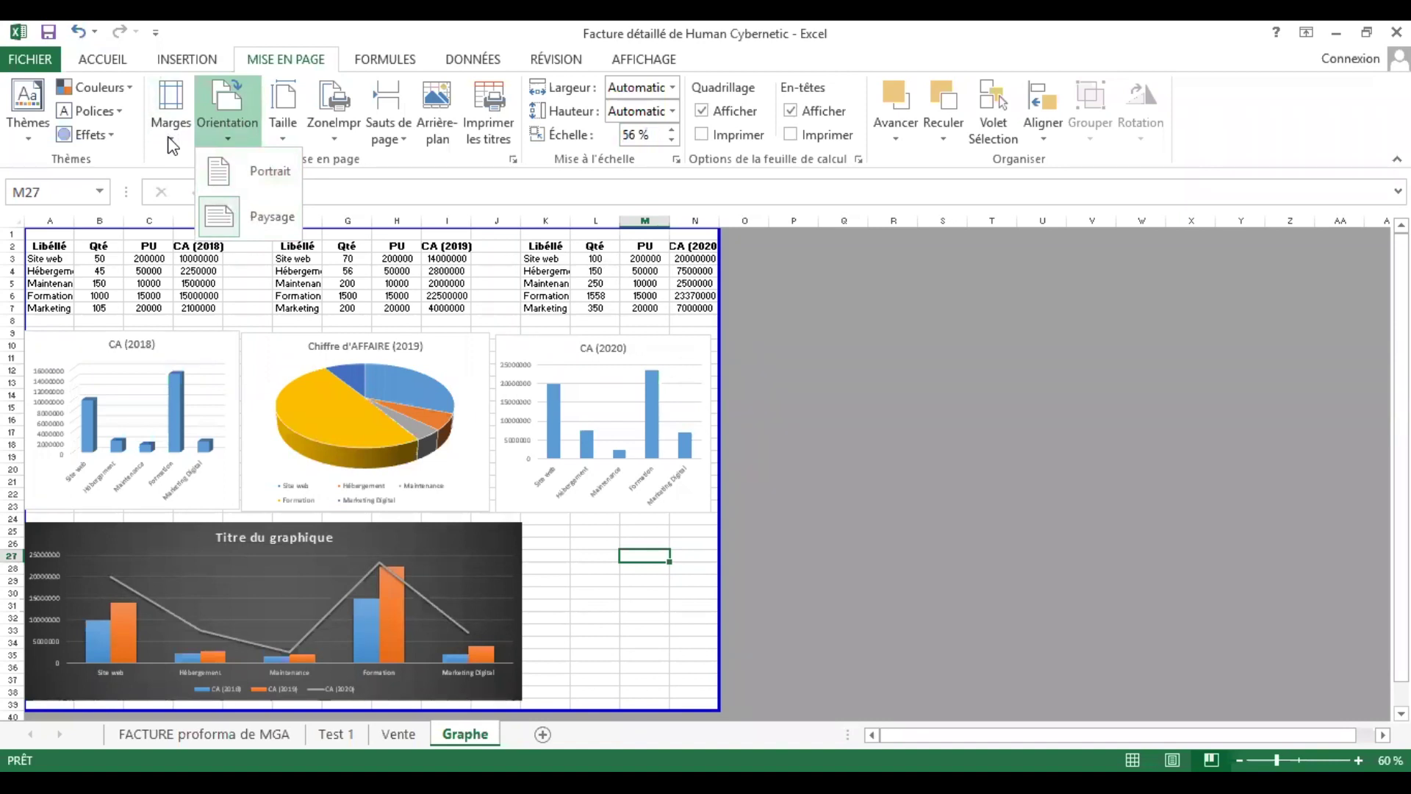
{"action": "left_click", "coordinate": [282, 140]}
{"action": "left_click", "coordinate": [281, 140]}
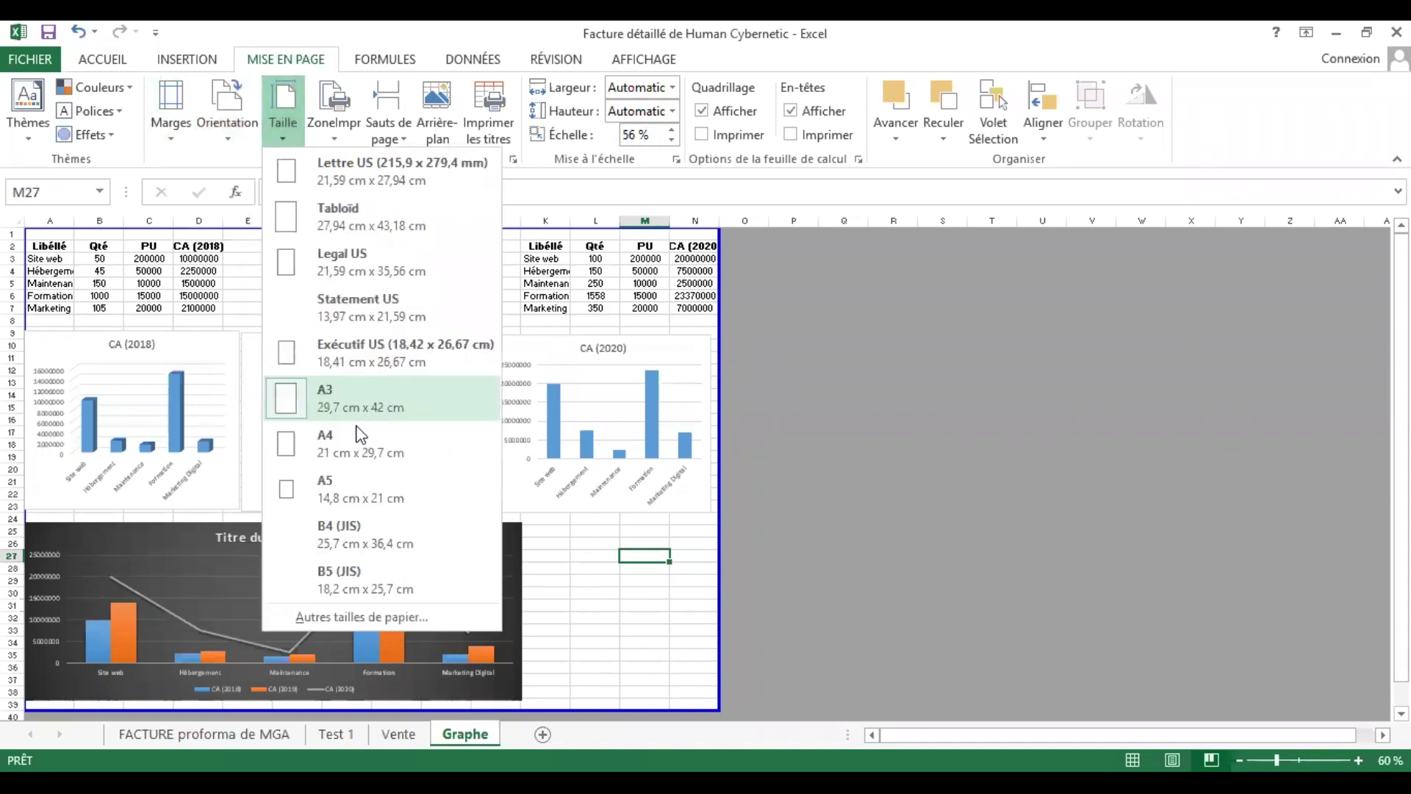
{"action": "left_click", "coordinate": [350, 448]}
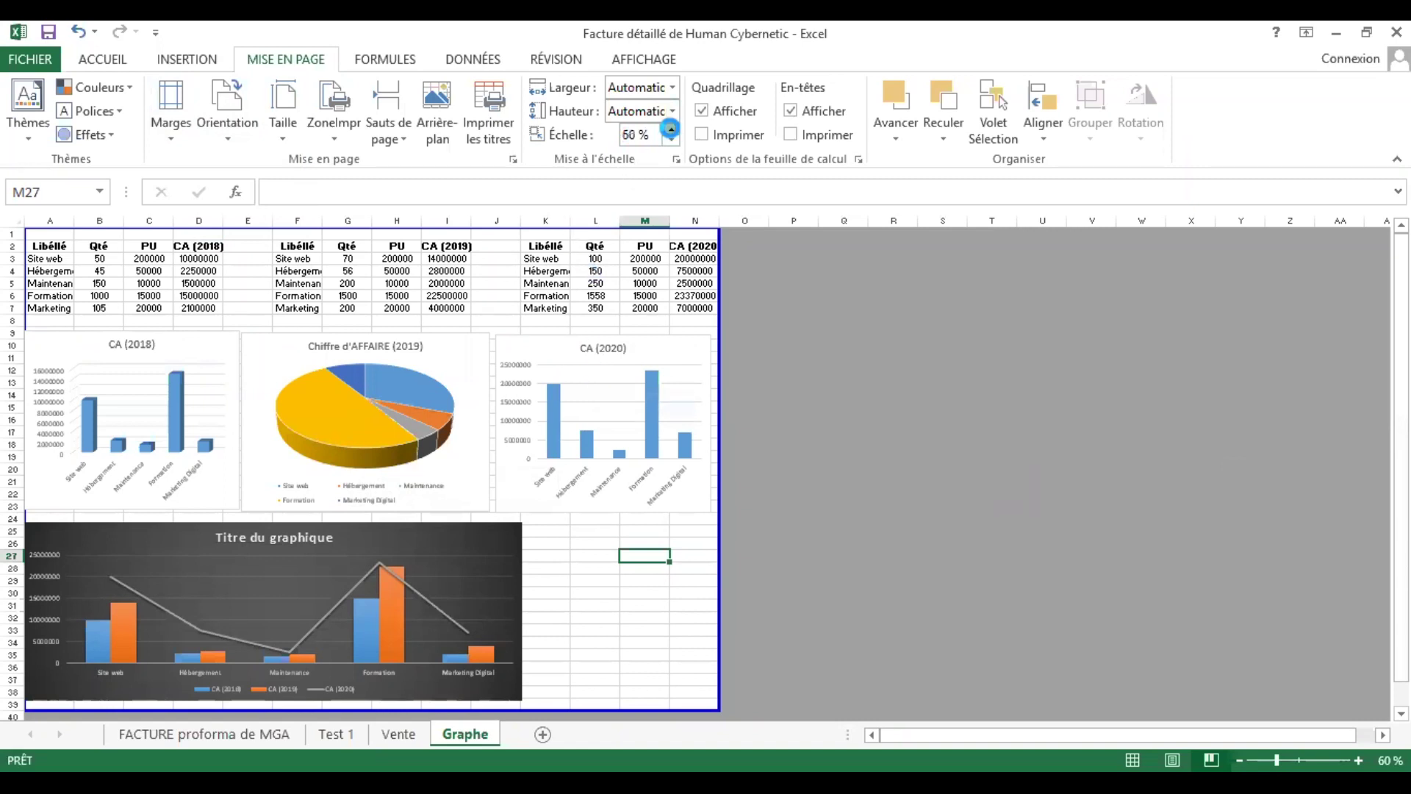
Step: Step the print scale up through 75 and 80 % and drag the page break to fit all columns
{"action": "left_click", "coordinate": [669, 129]}
{"action": "left_click", "coordinate": [669, 129]}
{"action": "left_click", "coordinate": [669, 129]}
{"action": "left_click", "coordinate": [669, 129]}
{"action": "left_click", "coordinate": [670, 129]}
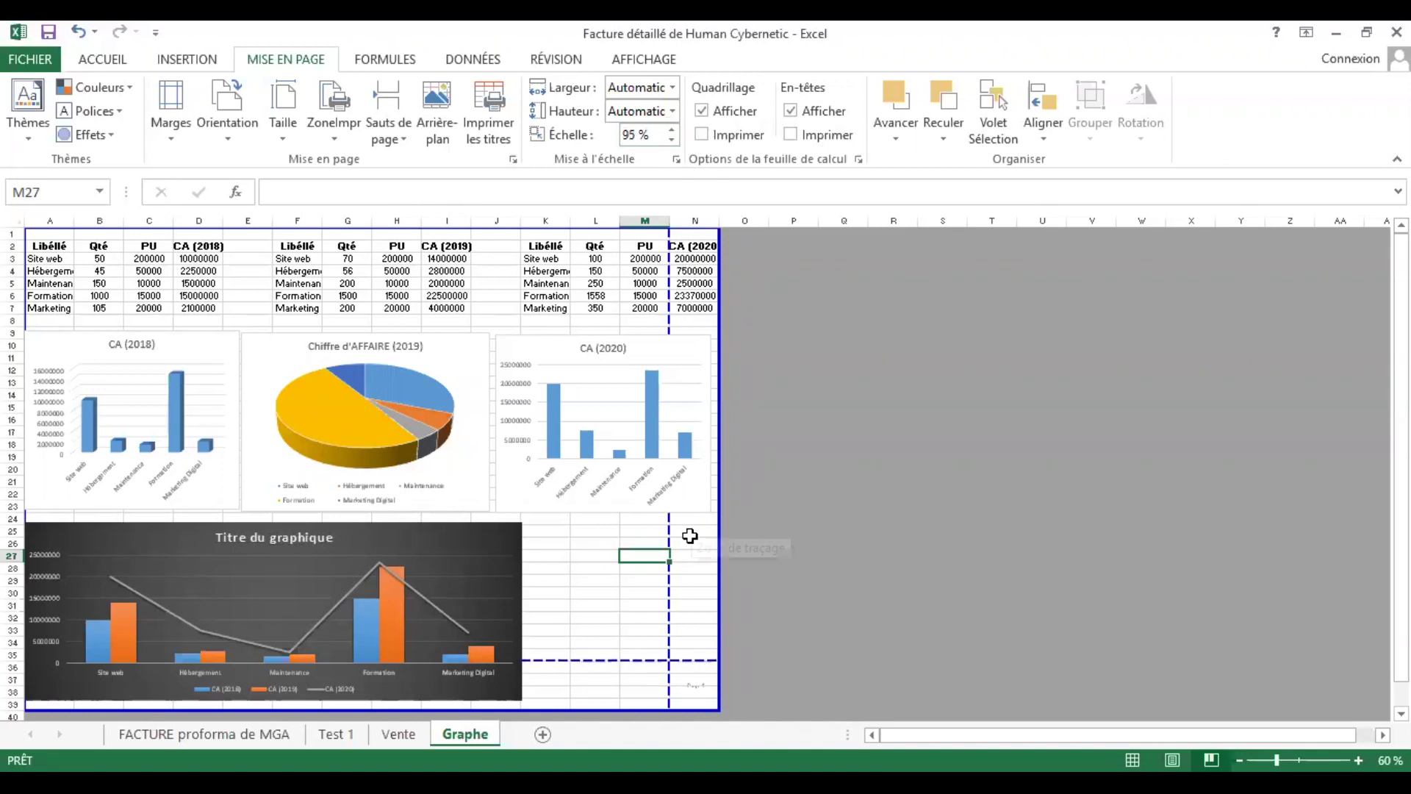
{"action": "left_click_drag", "start_coordinate": [668, 534], "coordinate": [724, 531]}
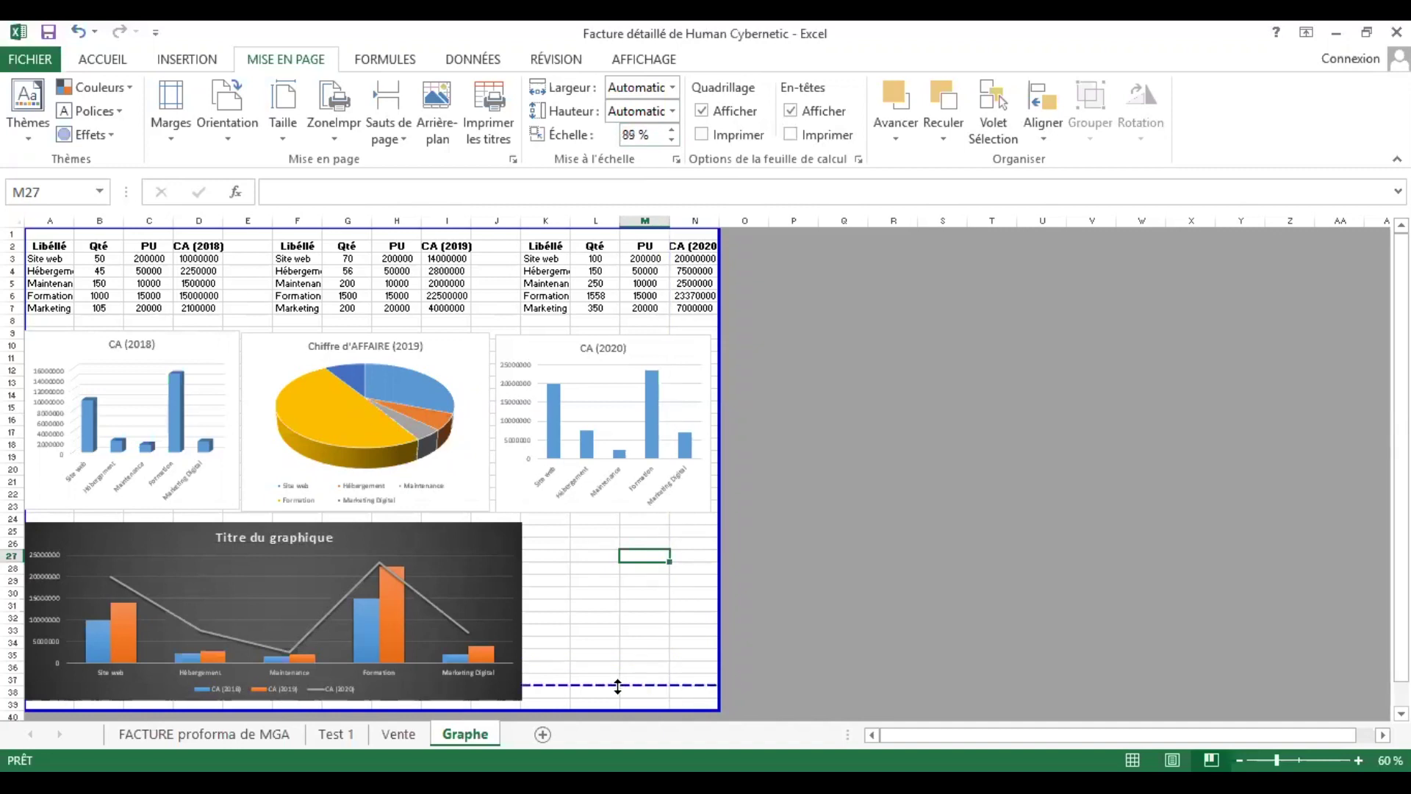
{"action": "scroll", "coordinate": [616, 690], "scroll_direction": "down", "scroll_amount": 1}
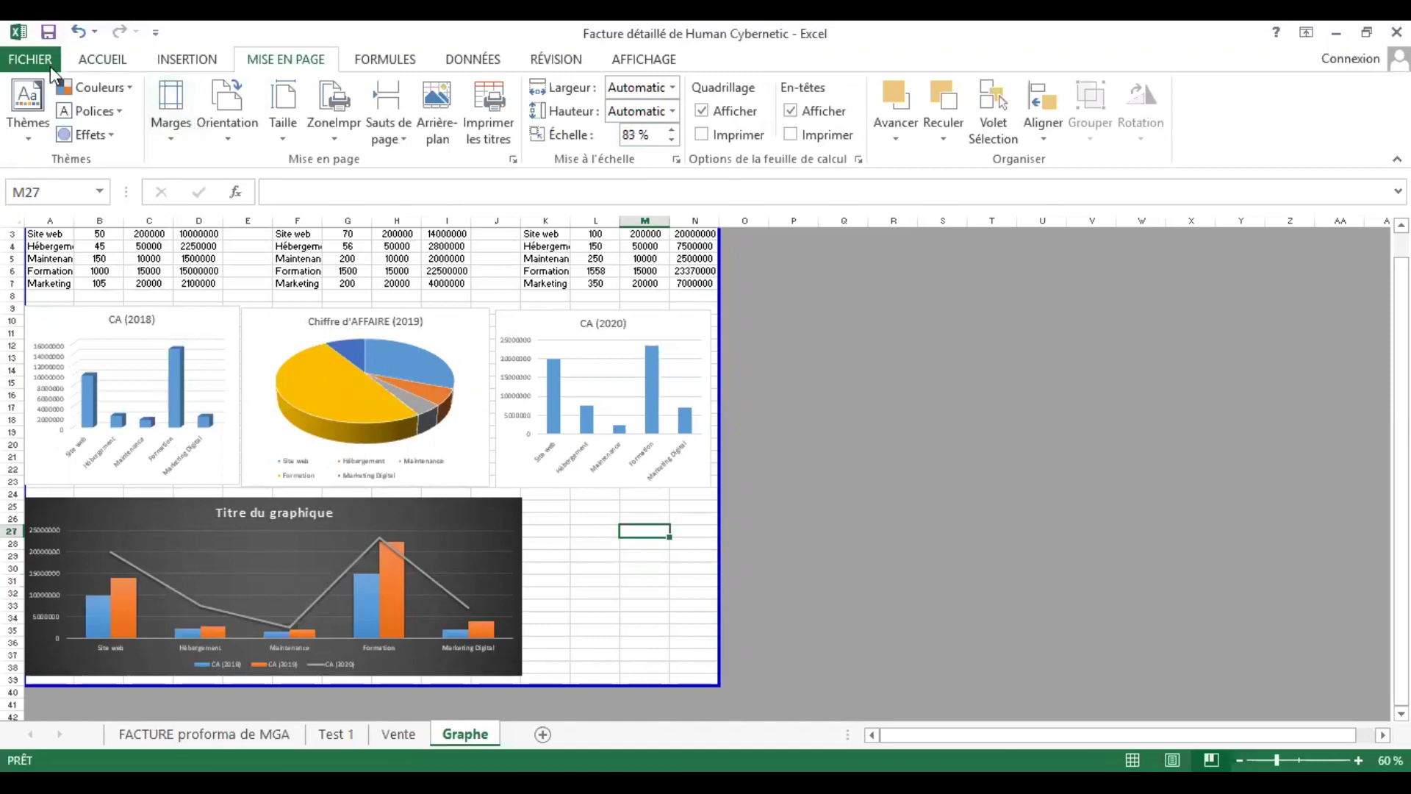
Step: Save as PDF in the Music folder, with 'A4' appended to the file name
{"action": "left_click", "coordinate": [25, 59]}
{"action": "left_click", "coordinate": [110, 267]}
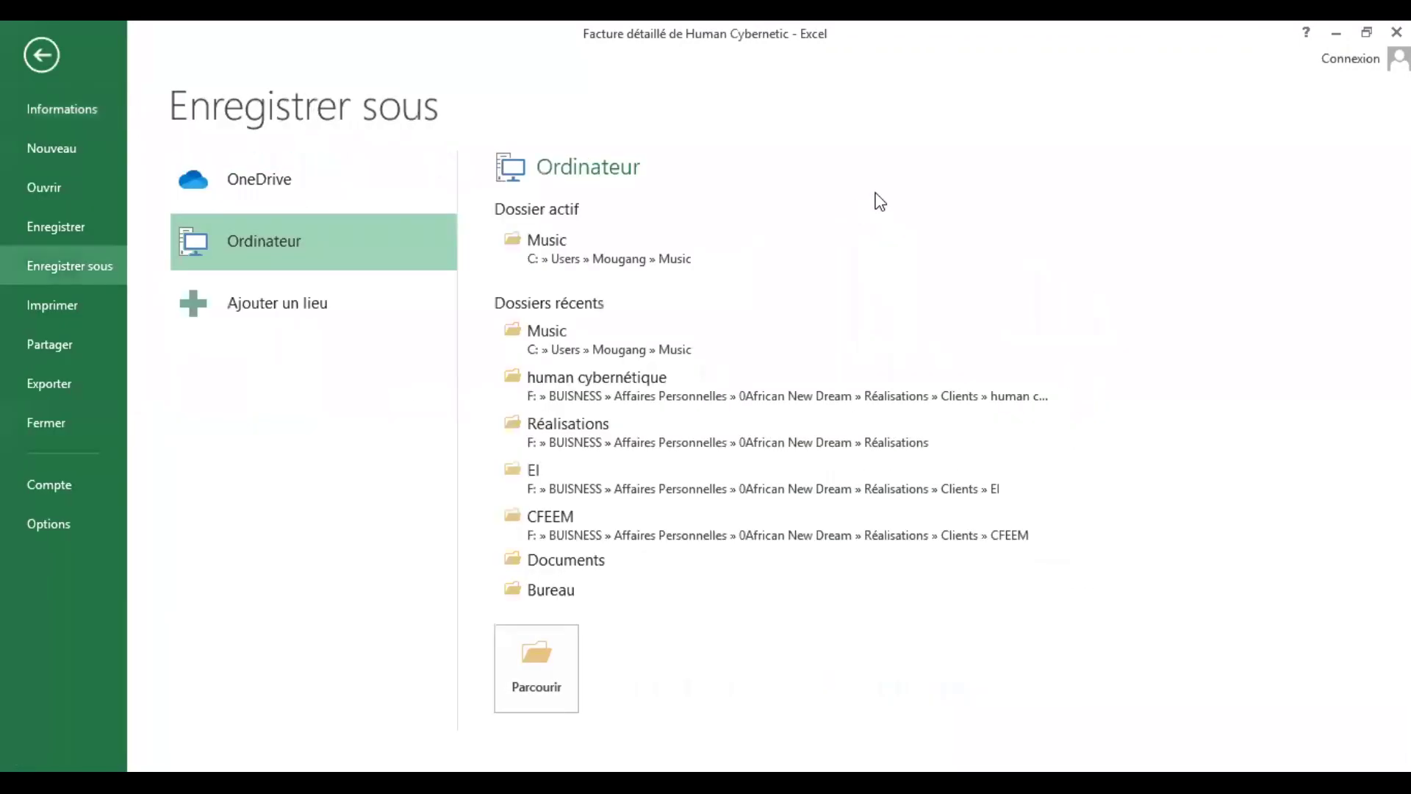
{"action": "left_click", "coordinate": [636, 260]}
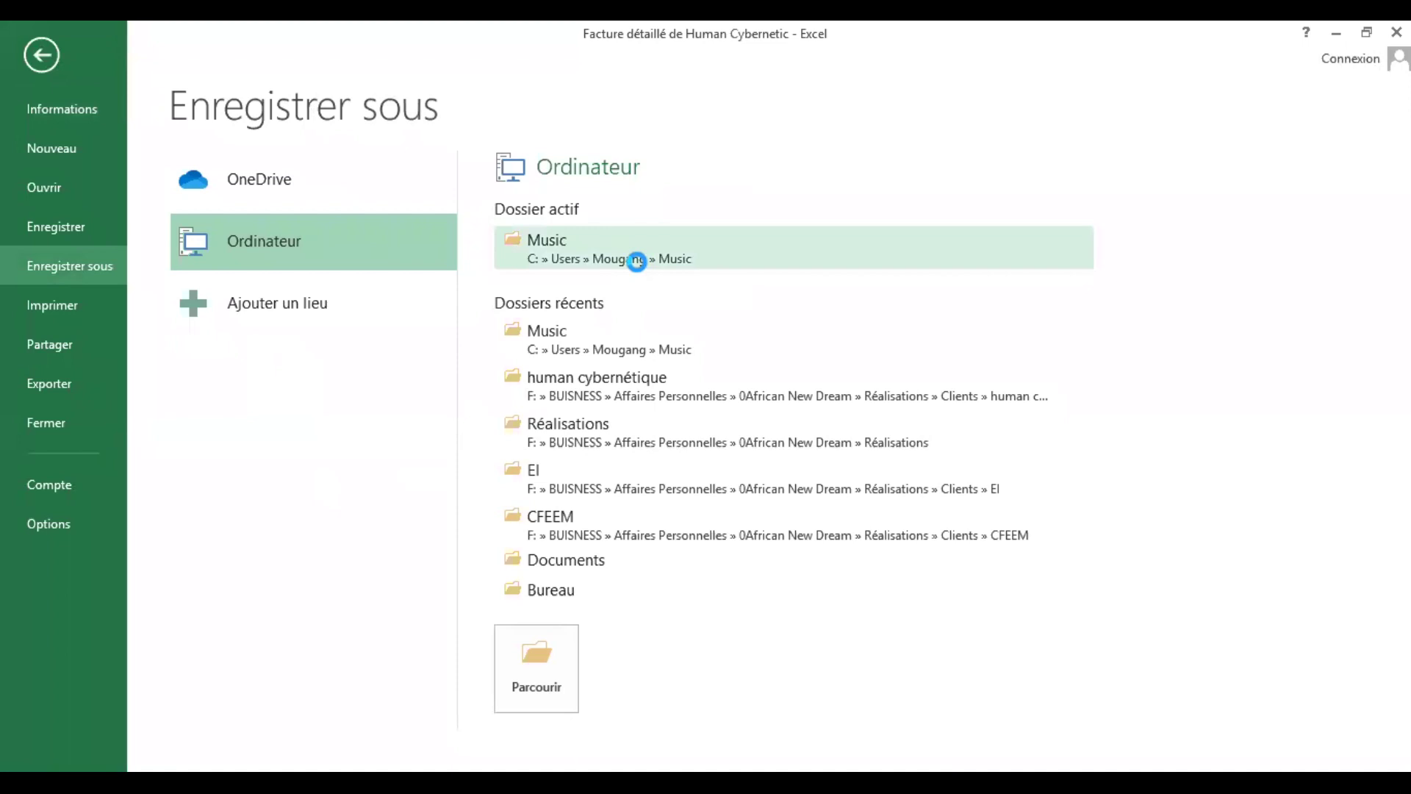
{"action": "left_click", "coordinate": [292, 398]}
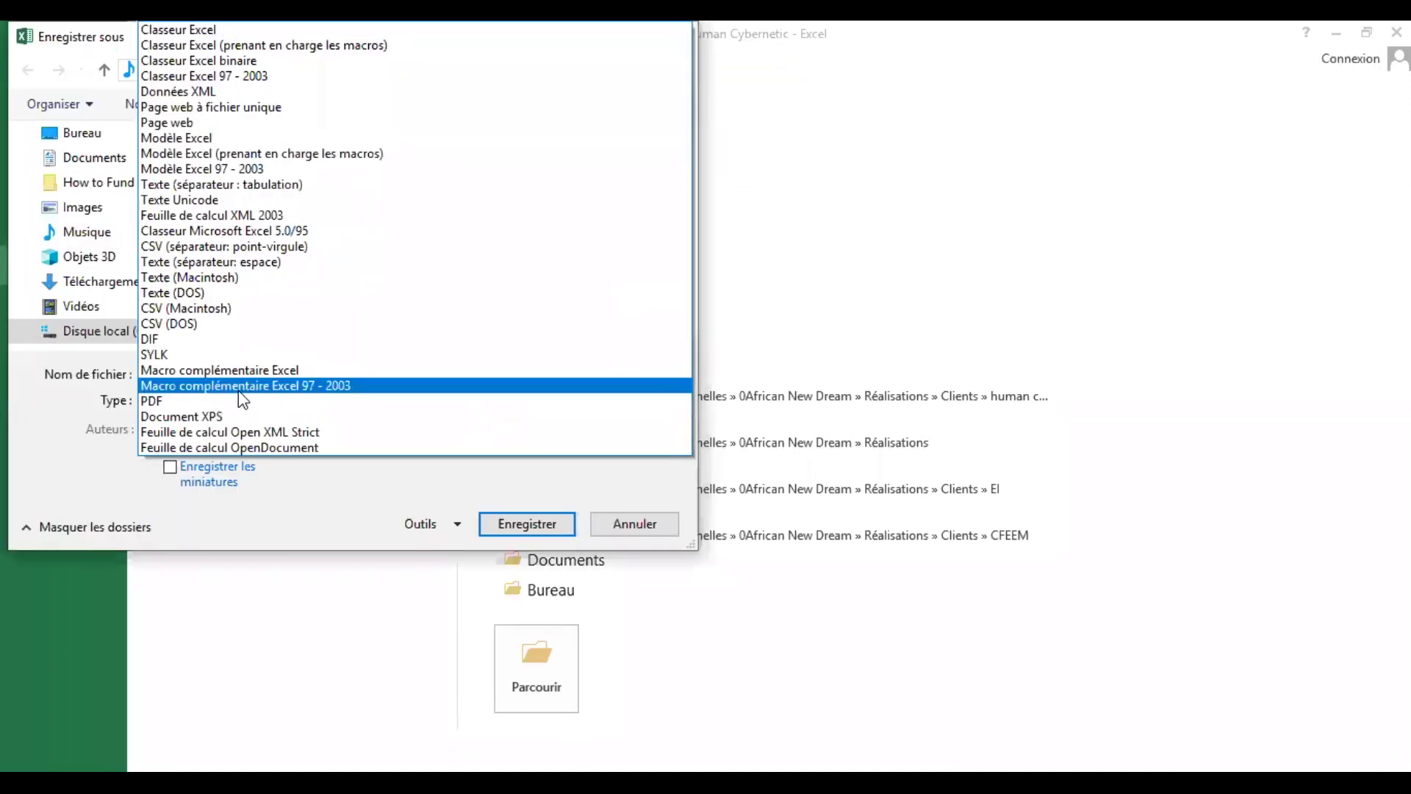
{"action": "left_click", "coordinate": [233, 409]}
{"action": "left_click", "coordinate": [380, 370]}
{"action": "left_click", "coordinate": [379, 369]}
{"action": "type", "text": "a"}
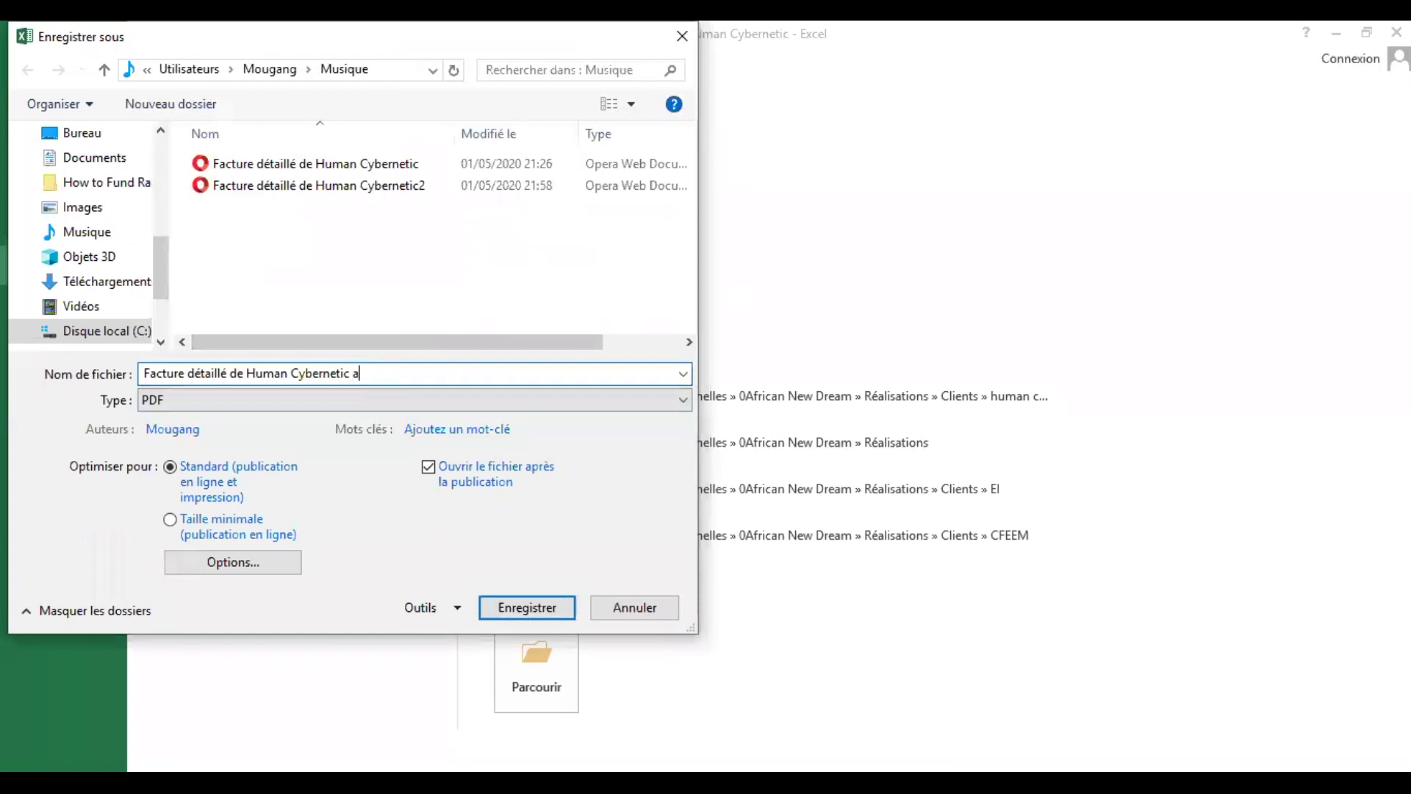
{"action": "key", "text": "BackSpace"}
{"action": "type", "text": "A"}
{"action": "type", "text": "4"}
{"action": "key", "text": "ctrl+a"}
{"action": "key", "text": "Return"}
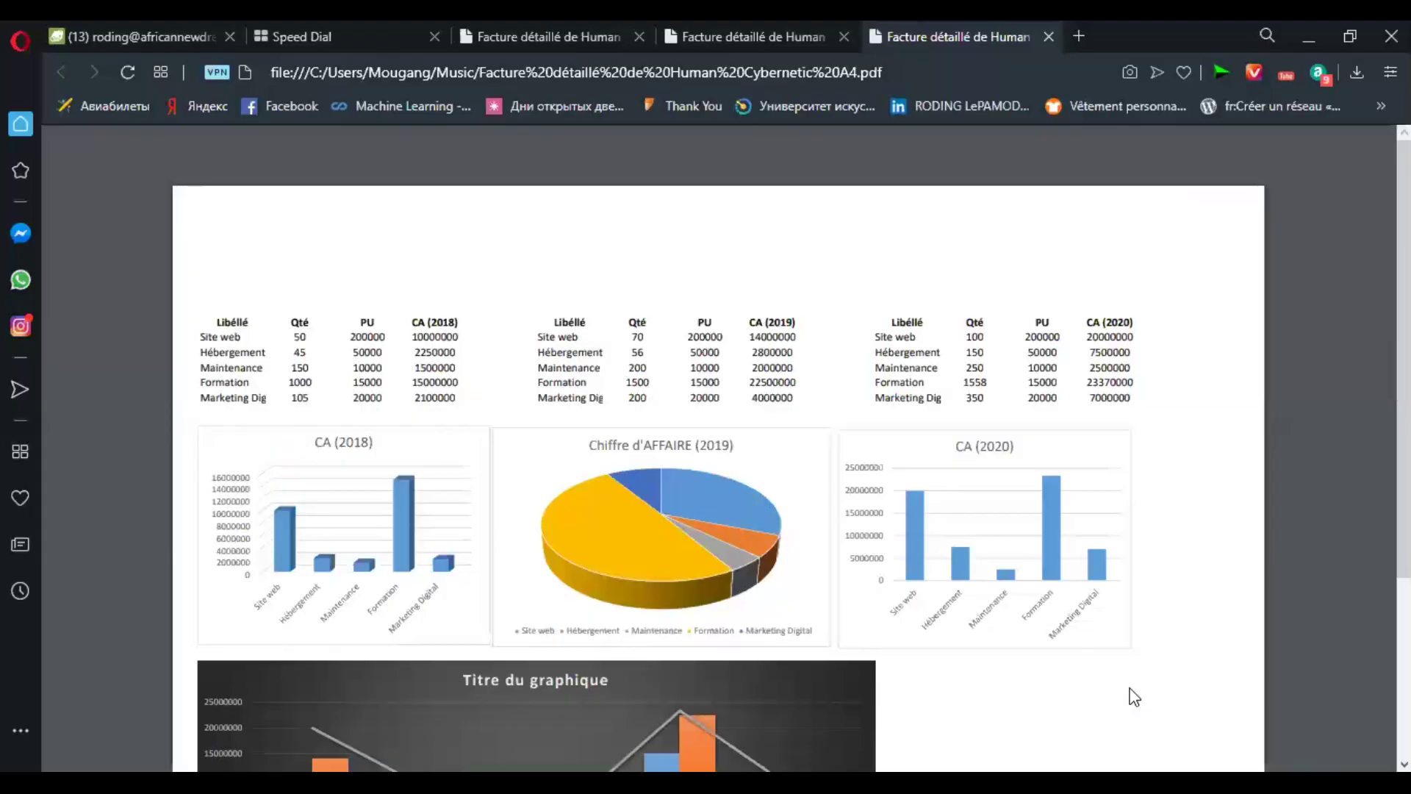
Step: Flip between the Cybernetic2 and A4 PDF tabs, finishing on the A4 version
{"action": "scroll", "coordinate": [869, 235], "scroll_direction": "down", "scroll_amount": 1}
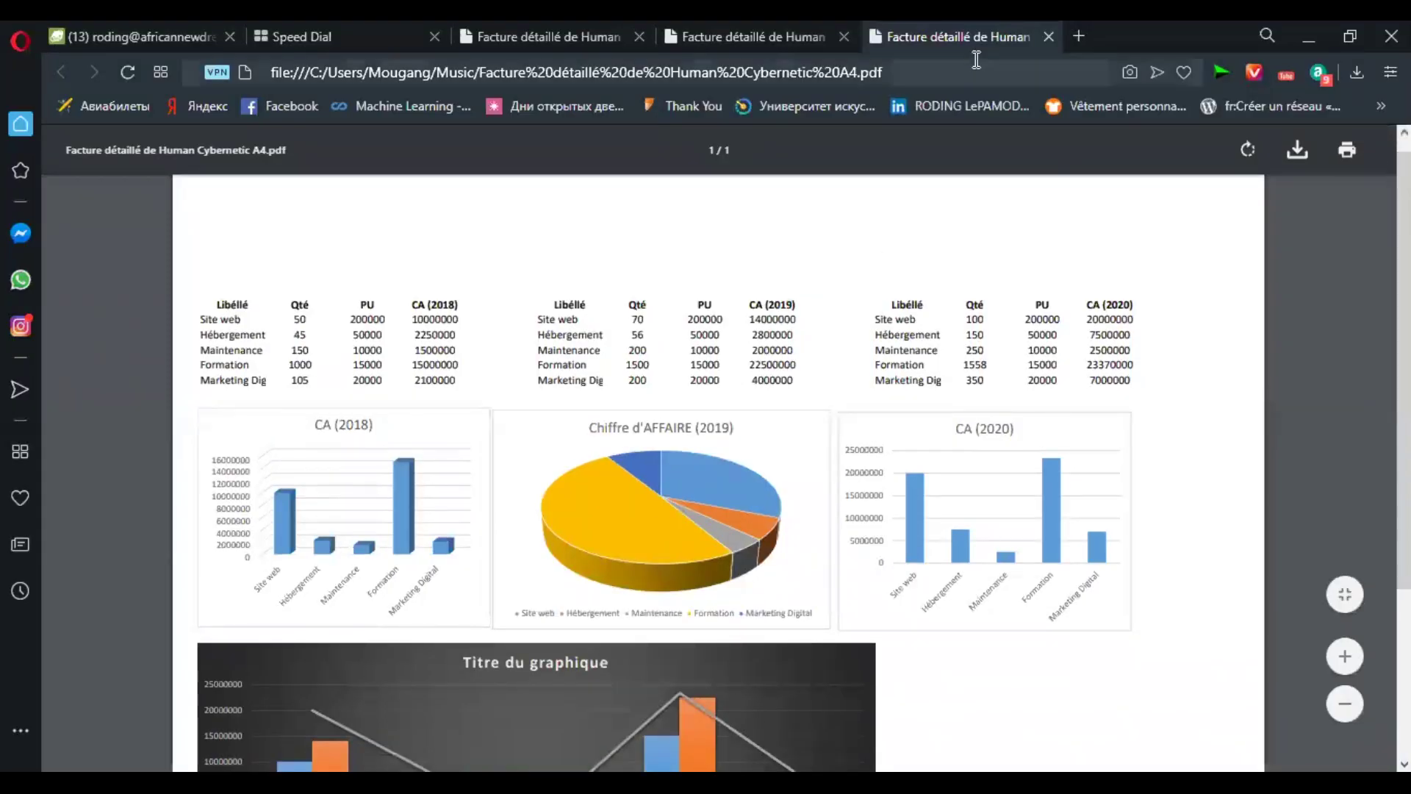
{"action": "left_click", "coordinate": [782, 33]}
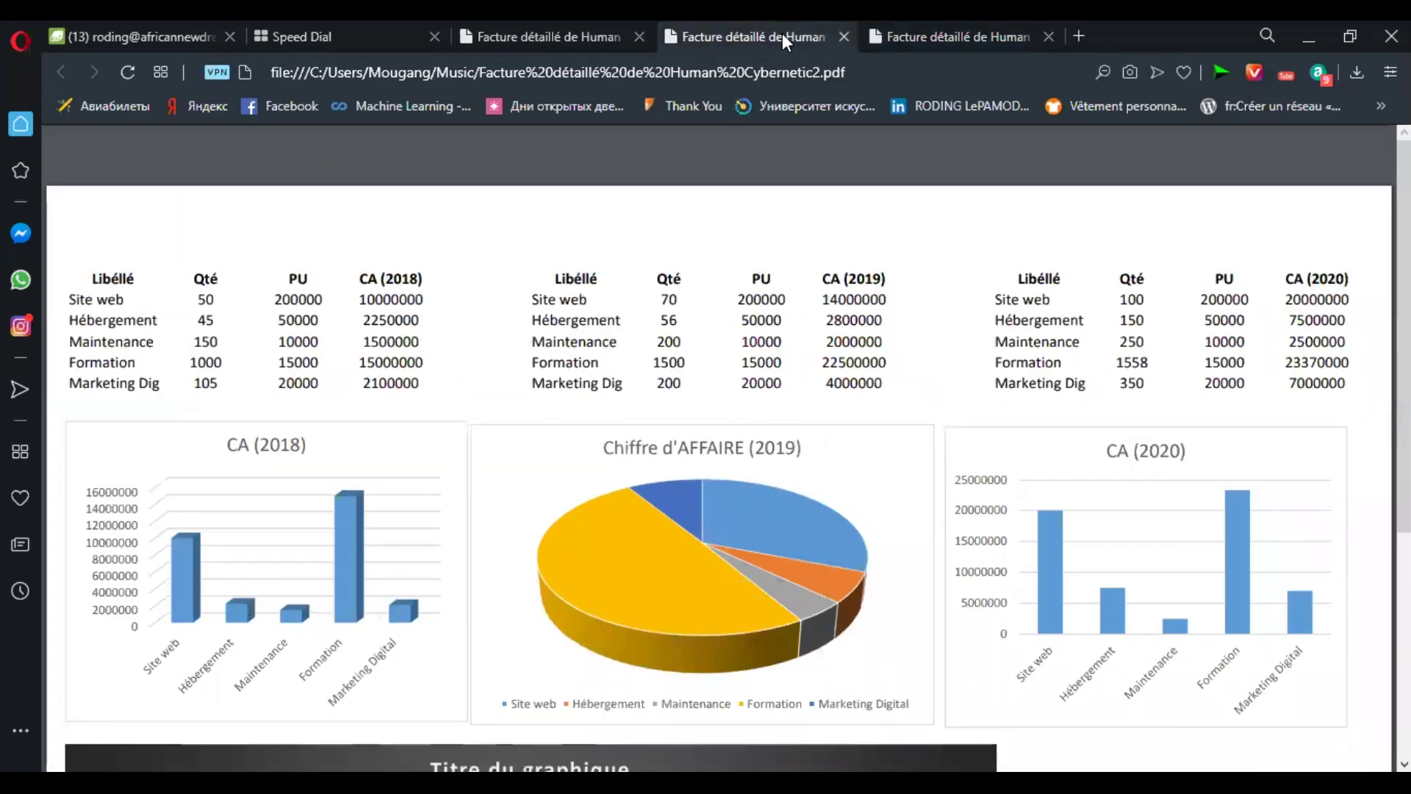
{"action": "left_click", "coordinate": [914, 33]}
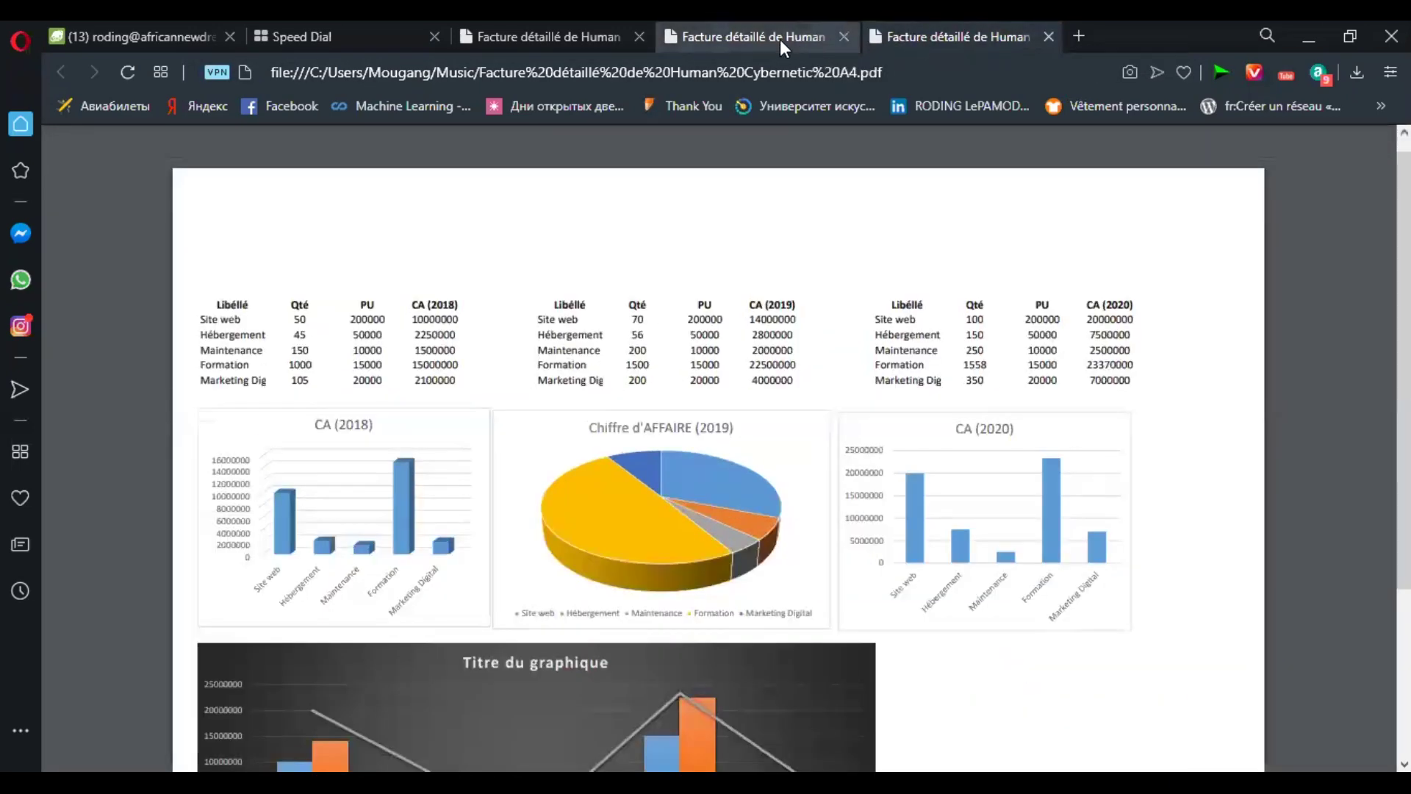
{"action": "left_click", "coordinate": [778, 38]}
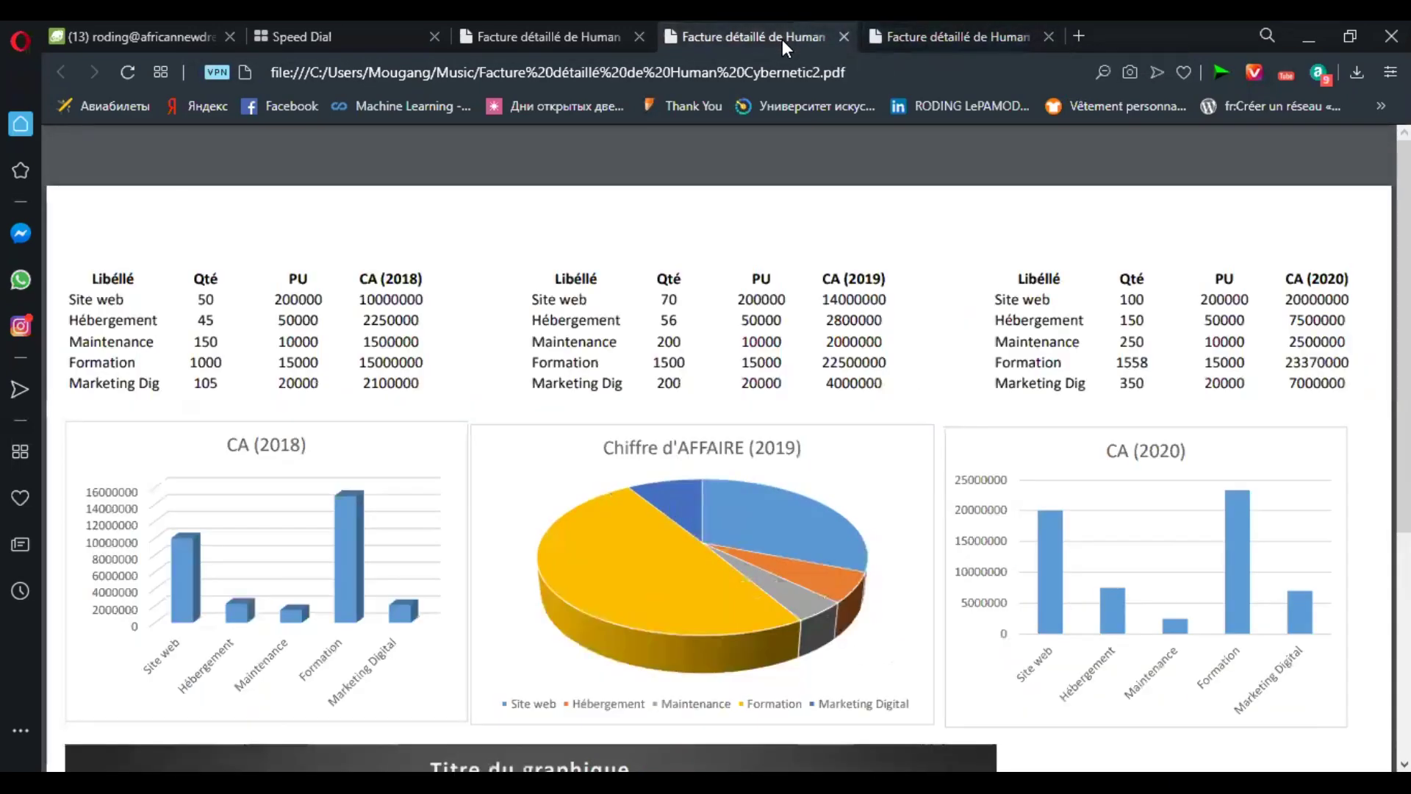
{"action": "left_click", "coordinate": [927, 33]}
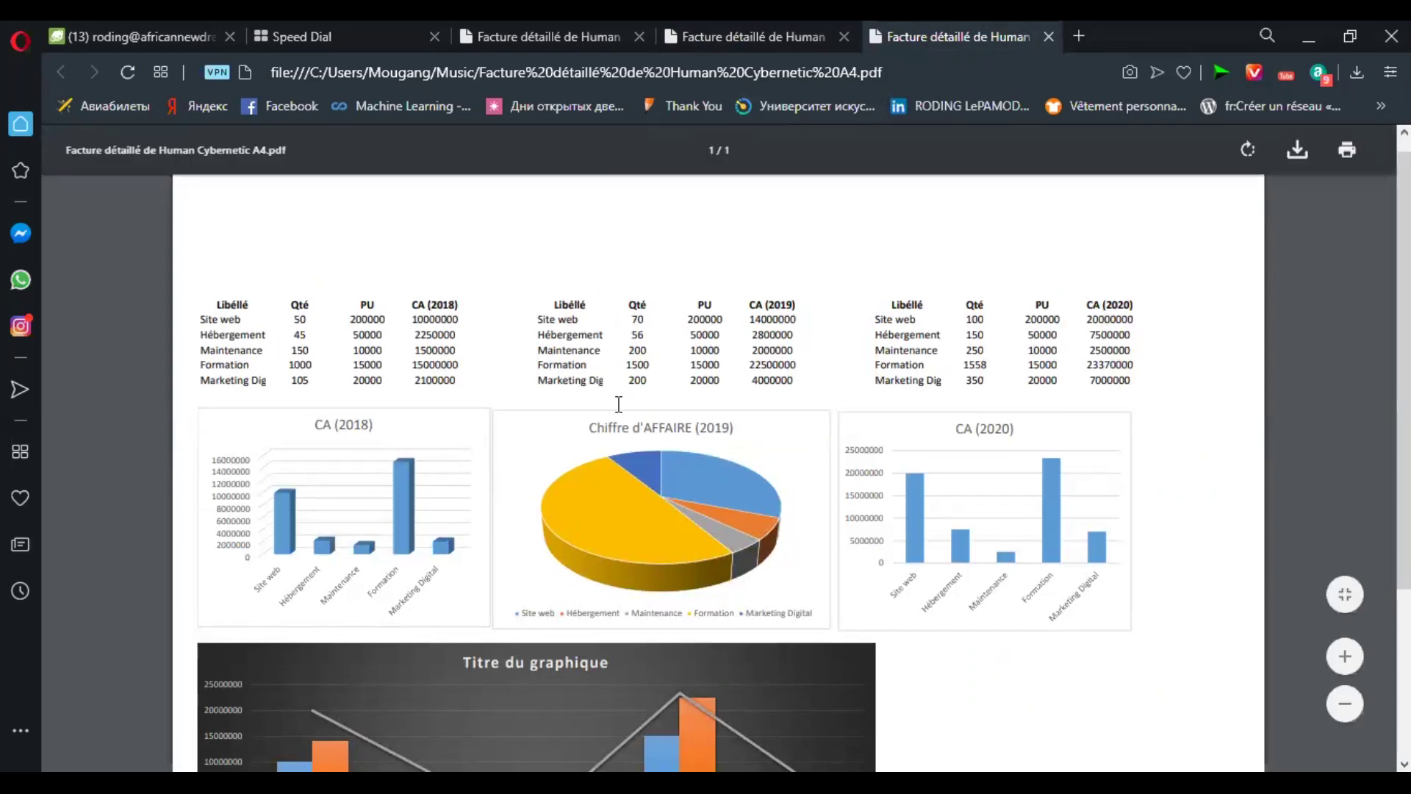
{"action": "left_click", "coordinate": [794, 33]}
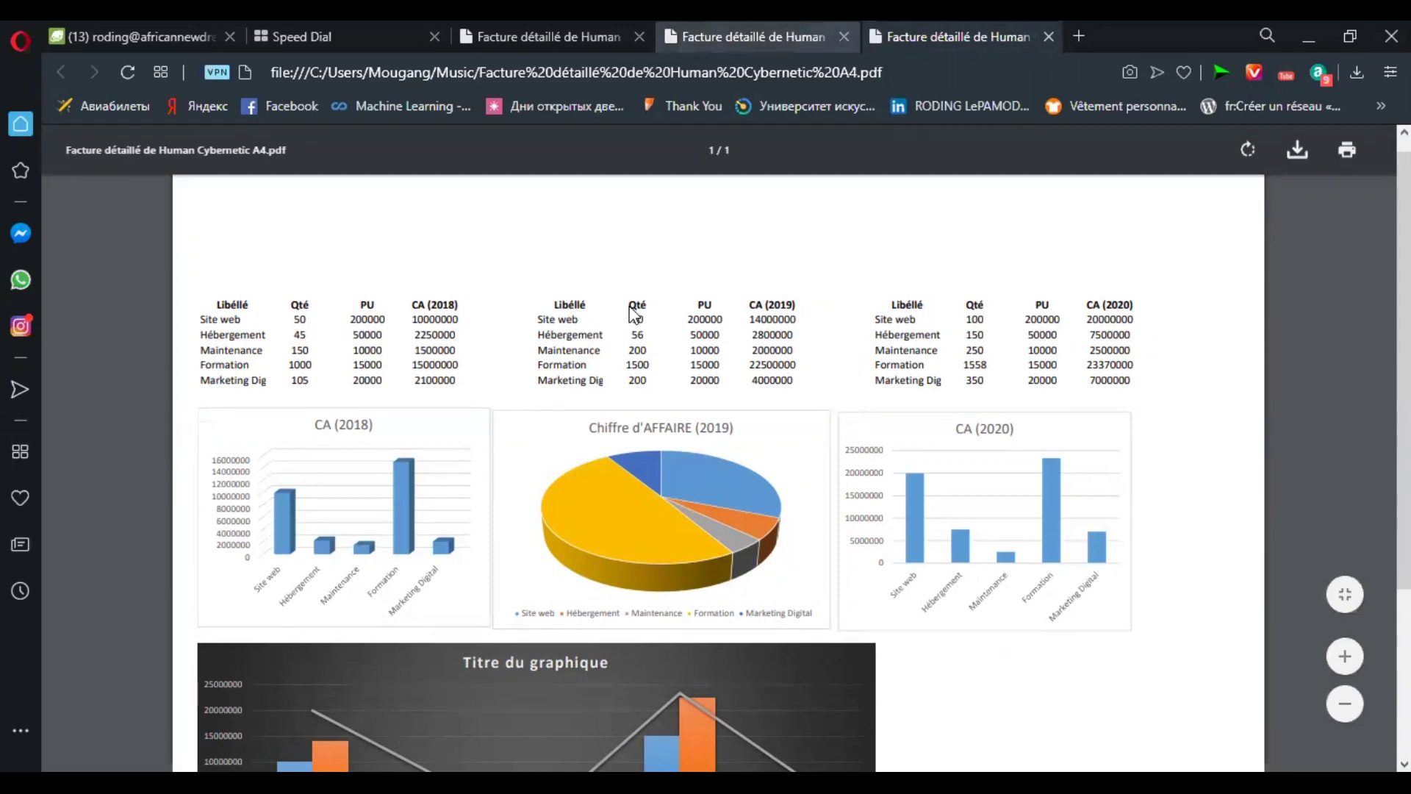
{"action": "scroll", "coordinate": [705, 470], "scroll_direction": "down", "scroll_amount": 3}
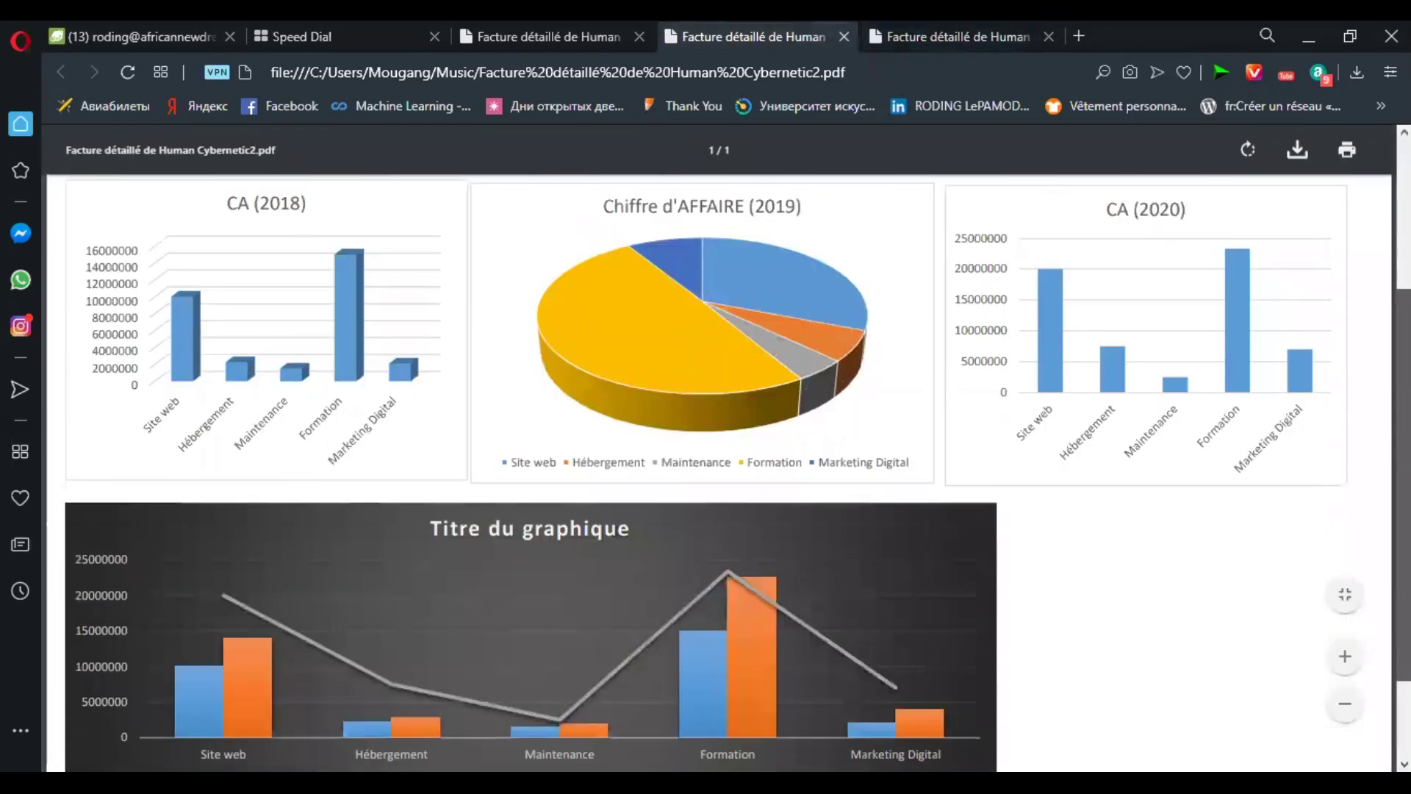
{"action": "scroll", "coordinate": [705, 470], "scroll_direction": "down", "scroll_amount": 2}
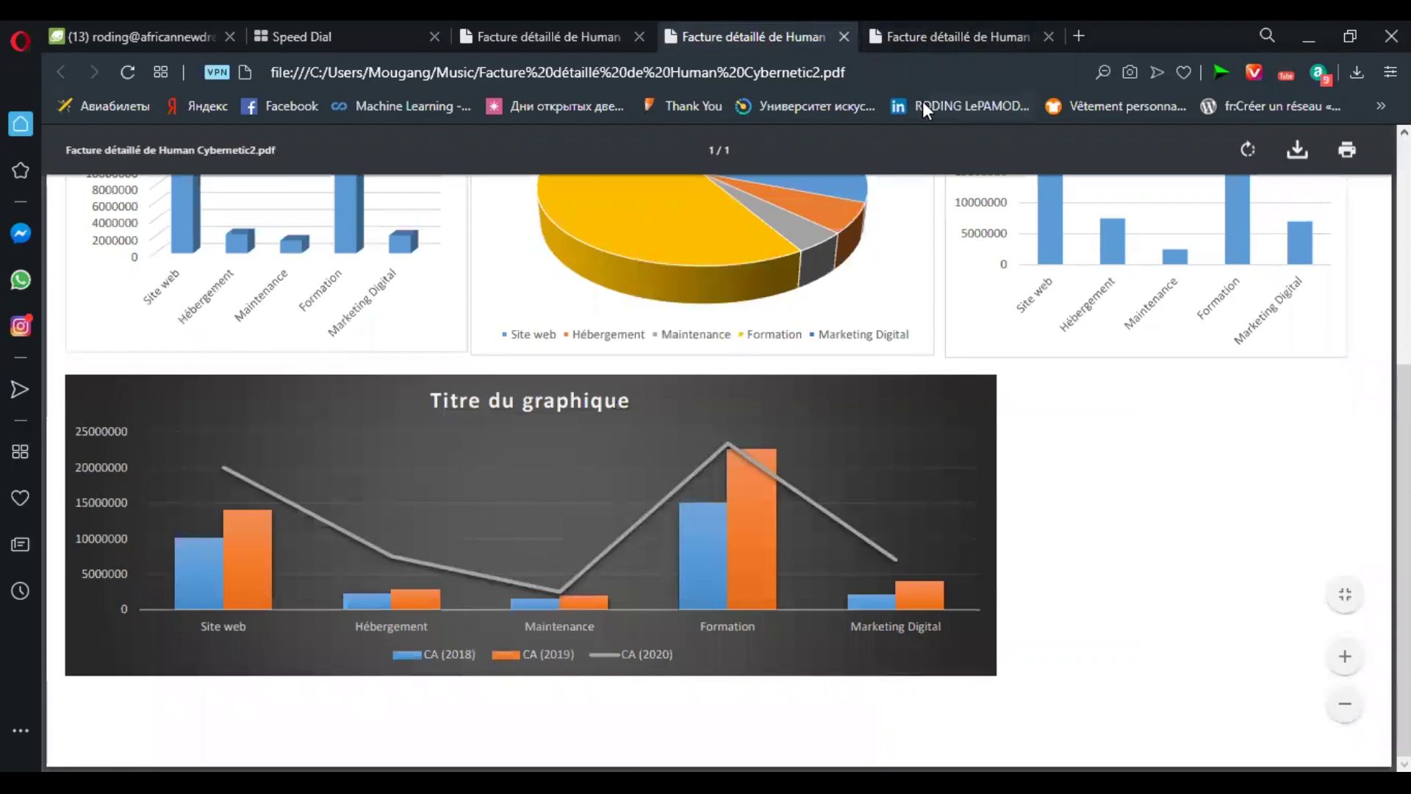
{"action": "left_click", "coordinate": [936, 44]}
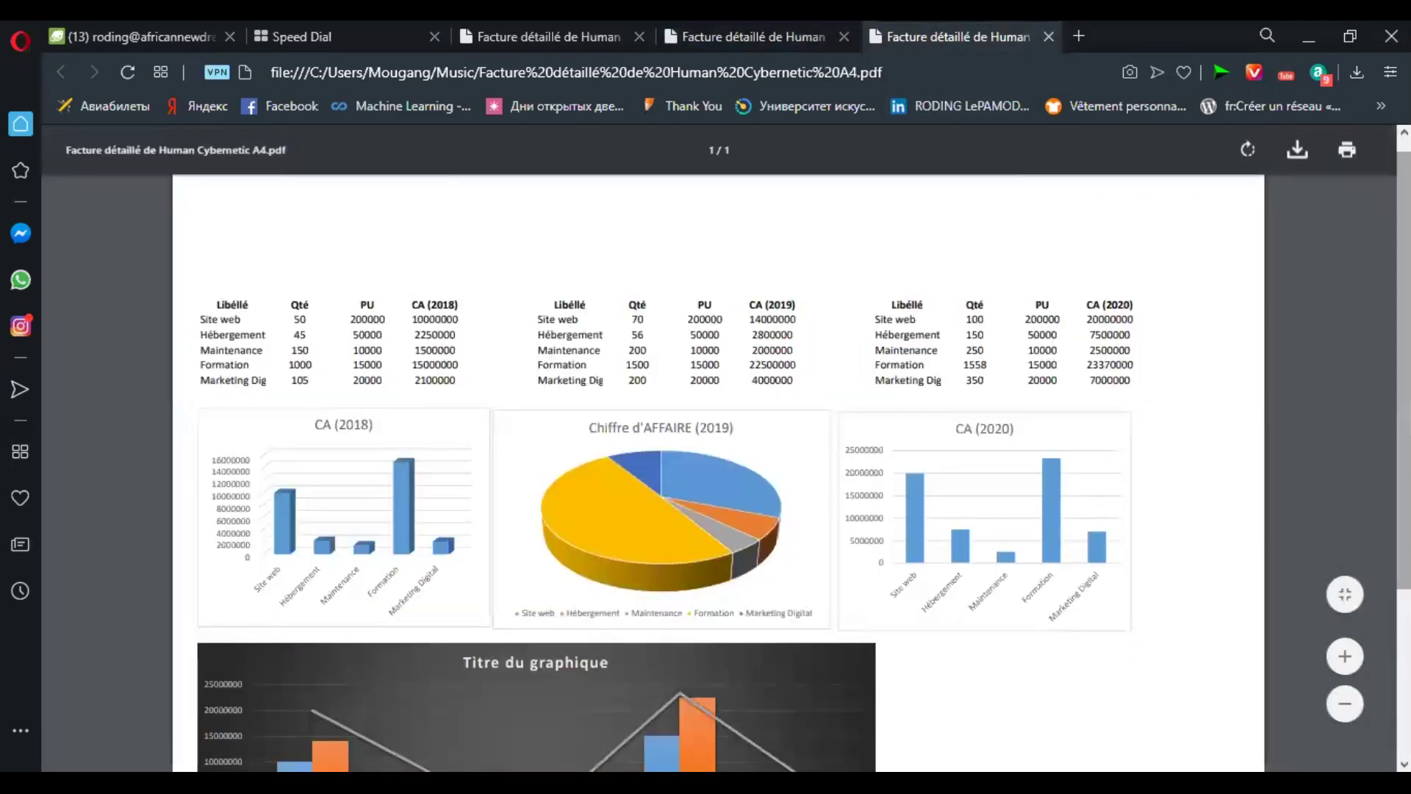
{"action": "scroll", "coordinate": [1040, 647], "scroll_direction": "down", "scroll_amount": 3}
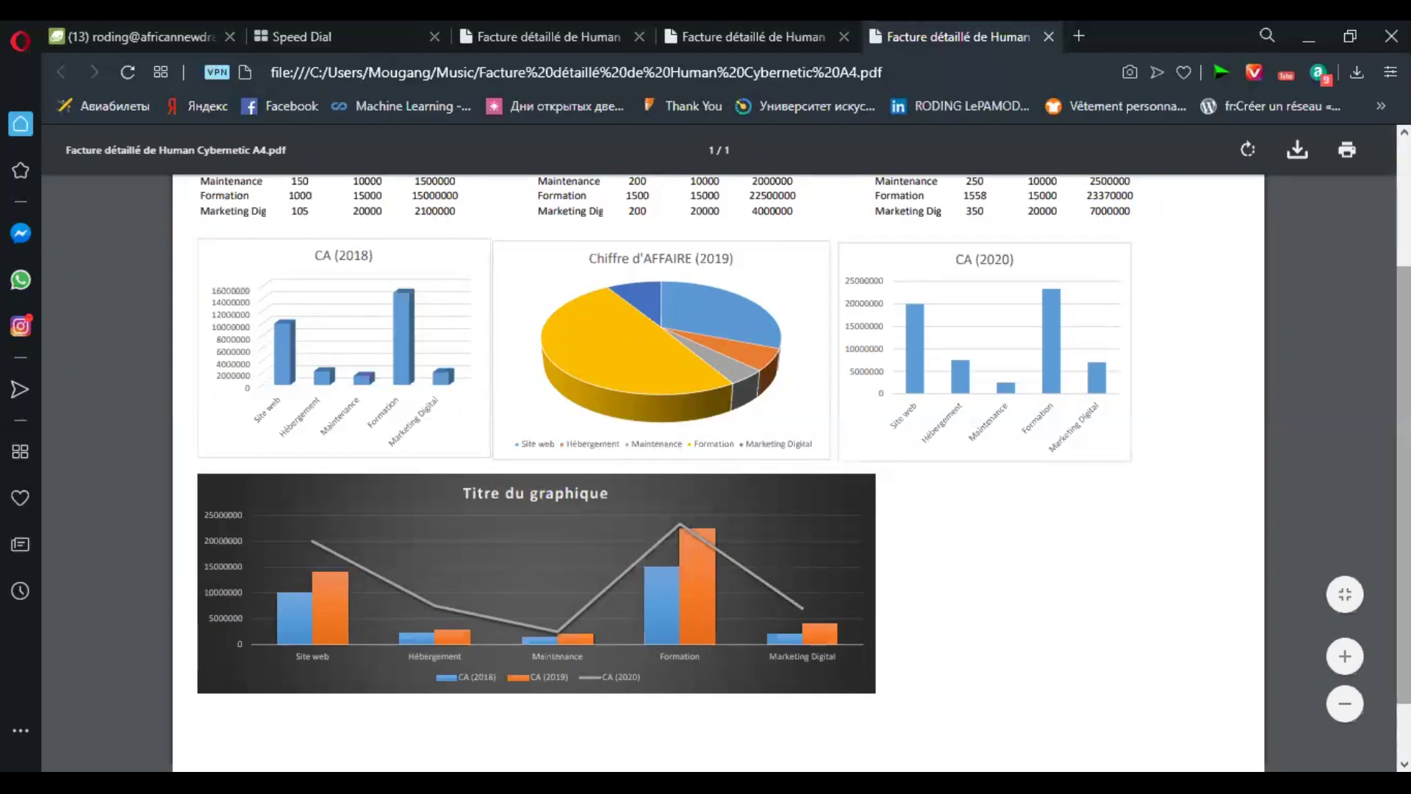
Step: Scroll up the A4 PDF, then return to the Cybernetic2 PDF and scroll to its top tables
{"action": "scroll", "coordinate": [718, 470], "scroll_direction": "up", "scroll_amount": 3}
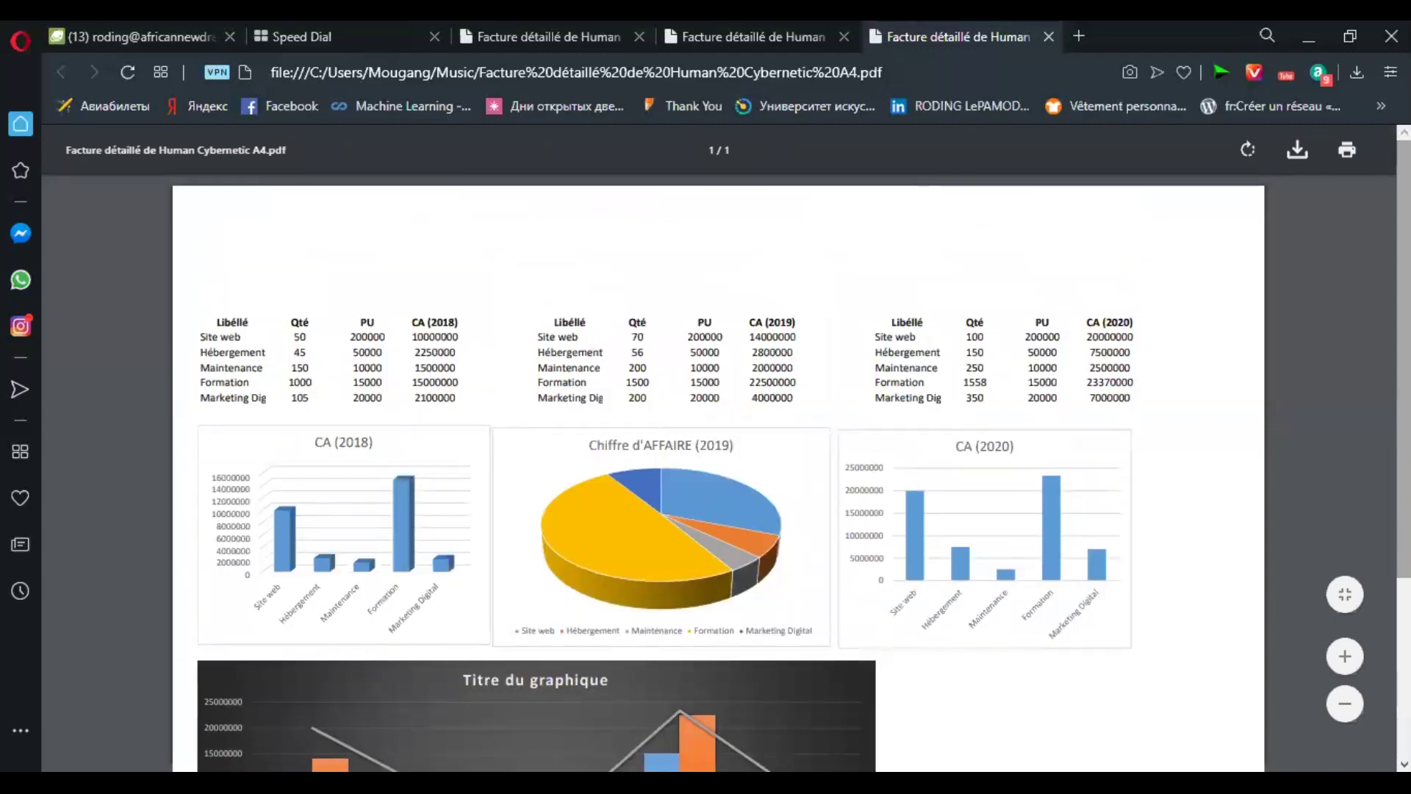
{"action": "key", "text": "ctrl+shift+Tab"}
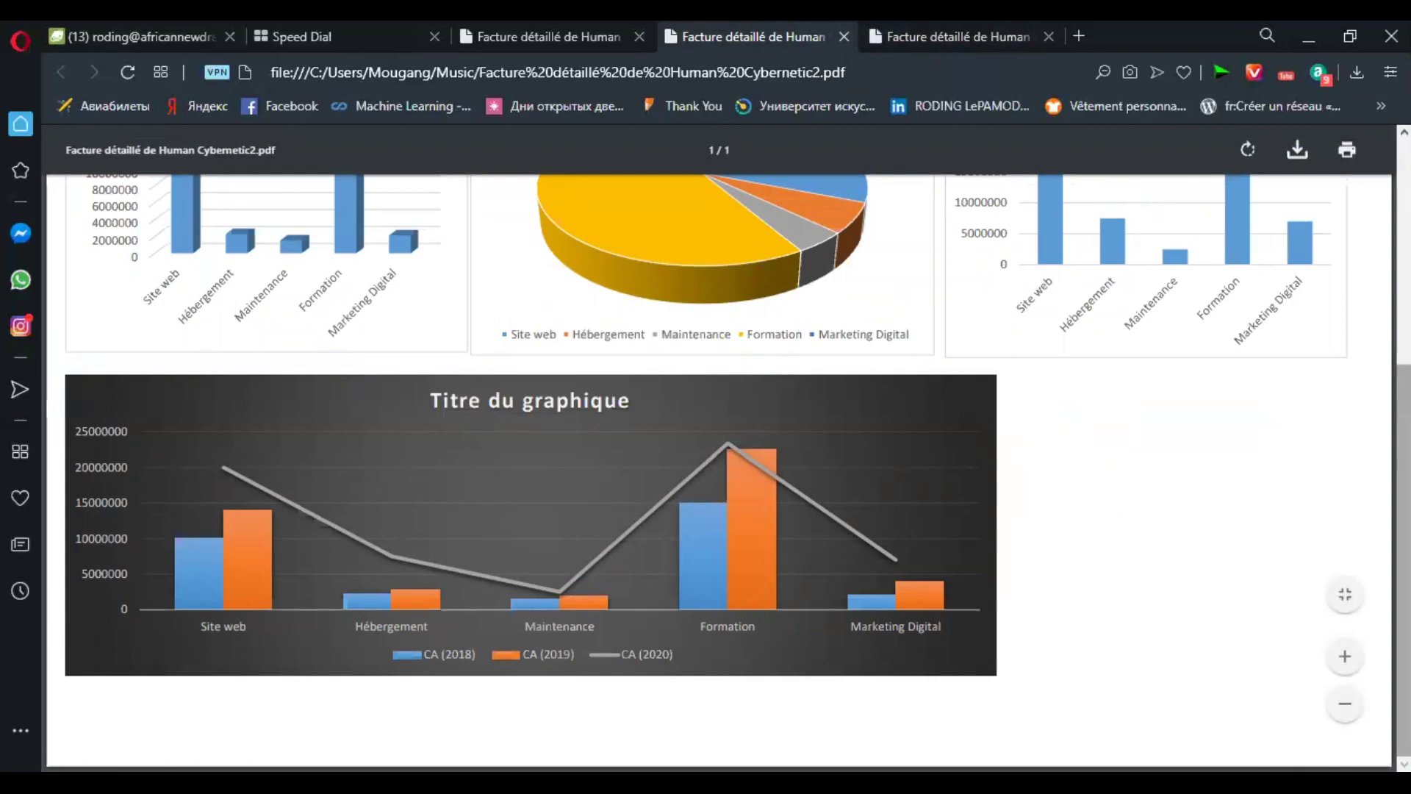
{"action": "scroll", "coordinate": [718, 470], "scroll_direction": "up", "scroll_amount": 5}
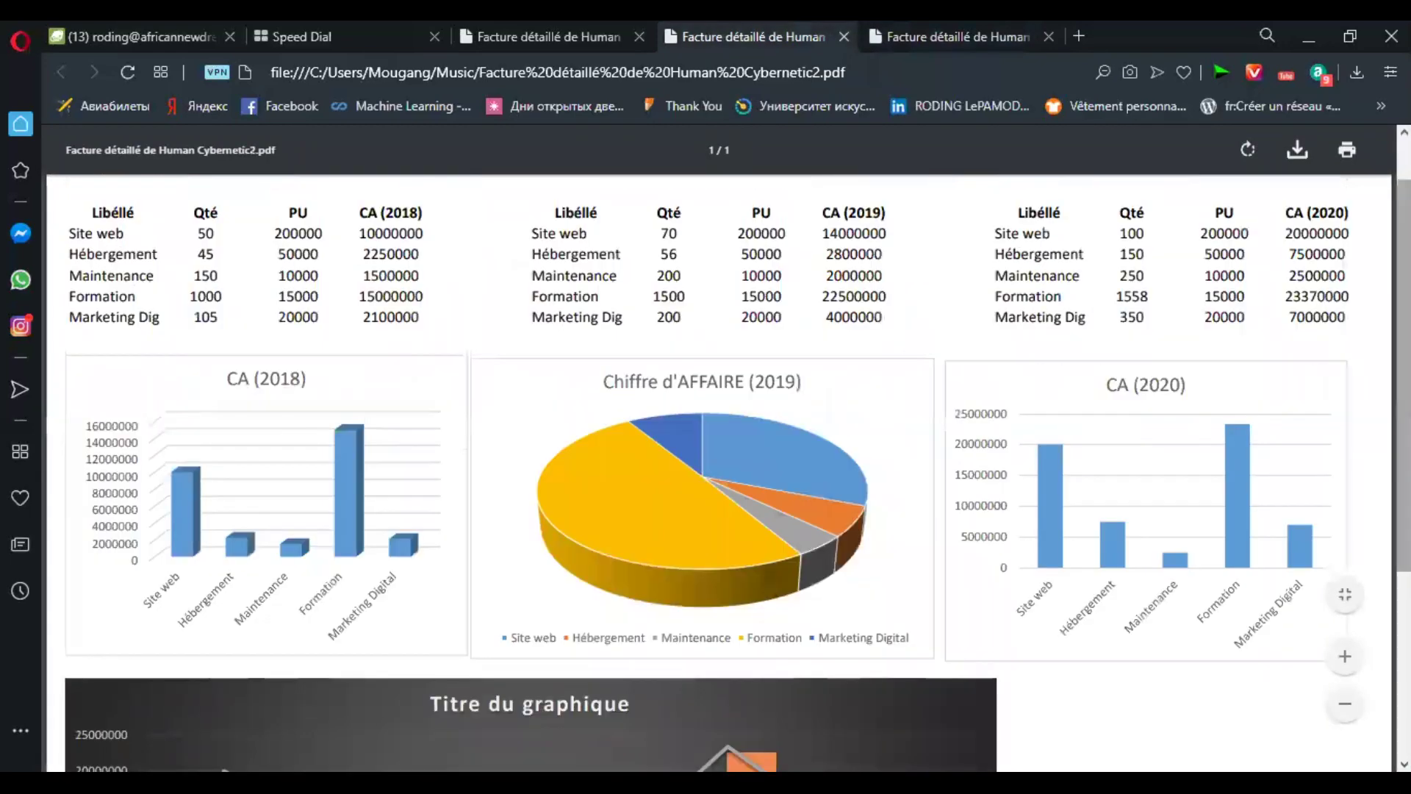